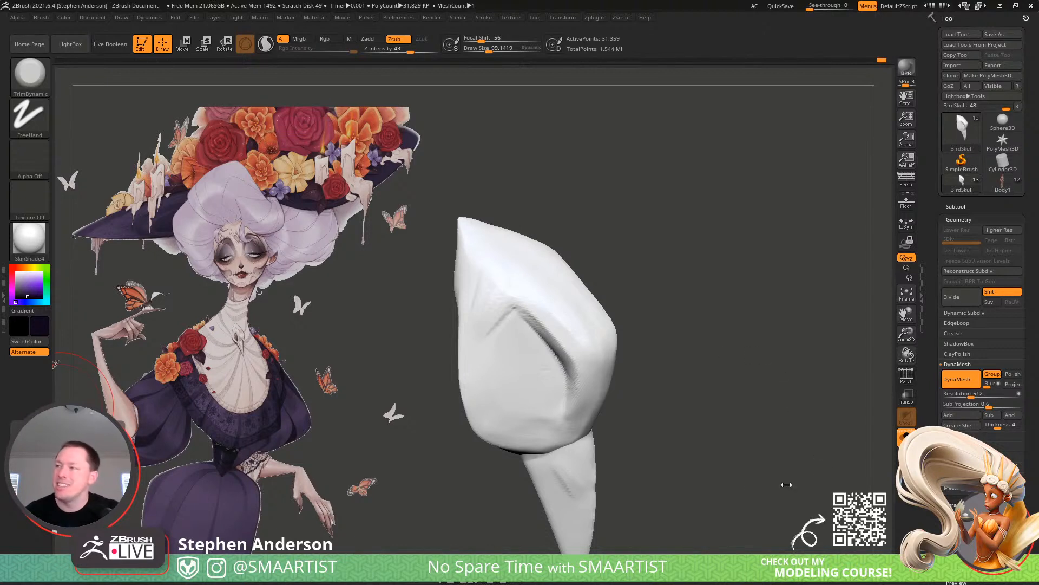
Trim the pointed top of the bird skull with several ClipCurve cuts made from different viewing angles
left_click_drag(730, 465, 722, 443)
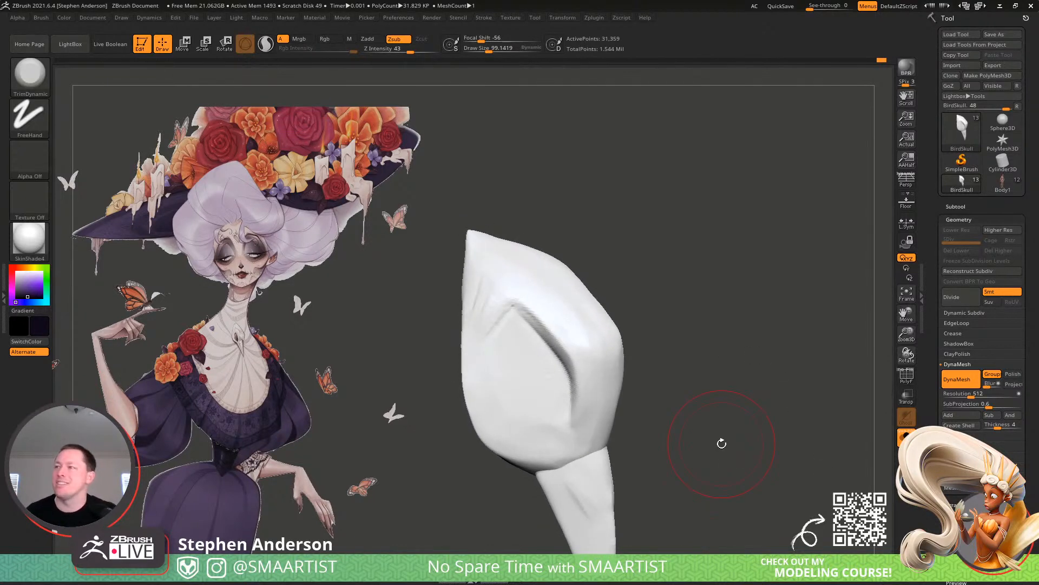
right_click_drag(482, 222, 476, 238, "ctrl")
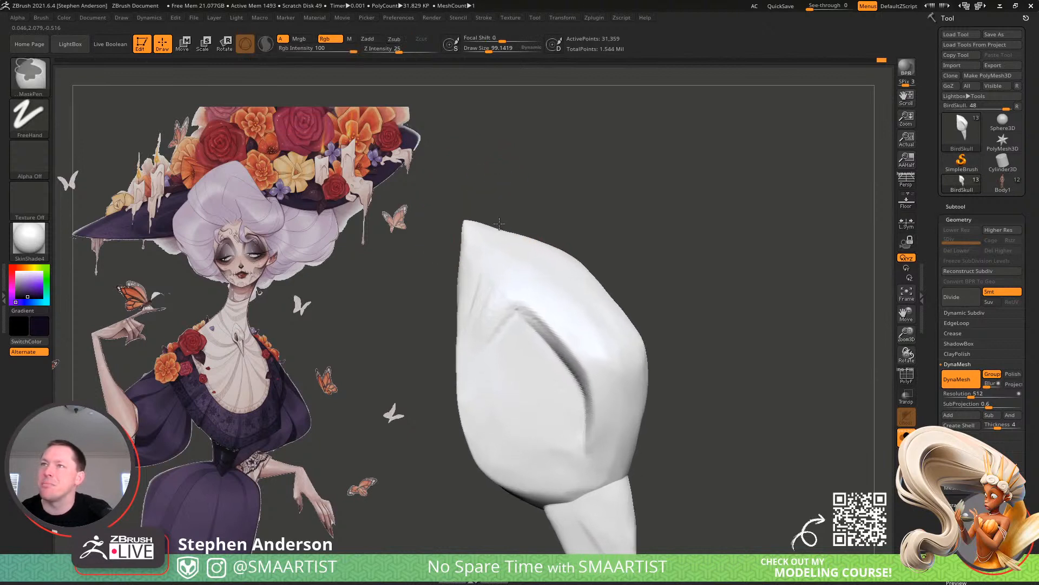
left_click_drag(430, 222, 572, 244, "ctrl+shift")
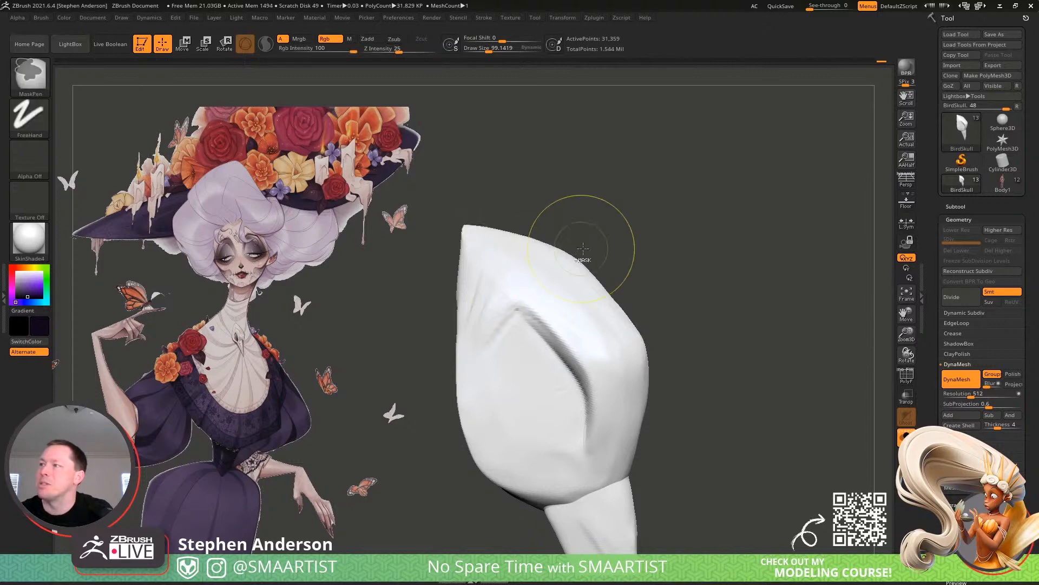
mouse_move(549, 260)
right_mouse_down()
mouse_move(504, 281)
mouse_move(529, 274)
mouse_move(520, 279)
right_mouse_up()
right_click_drag(491, 224, 457, 209)
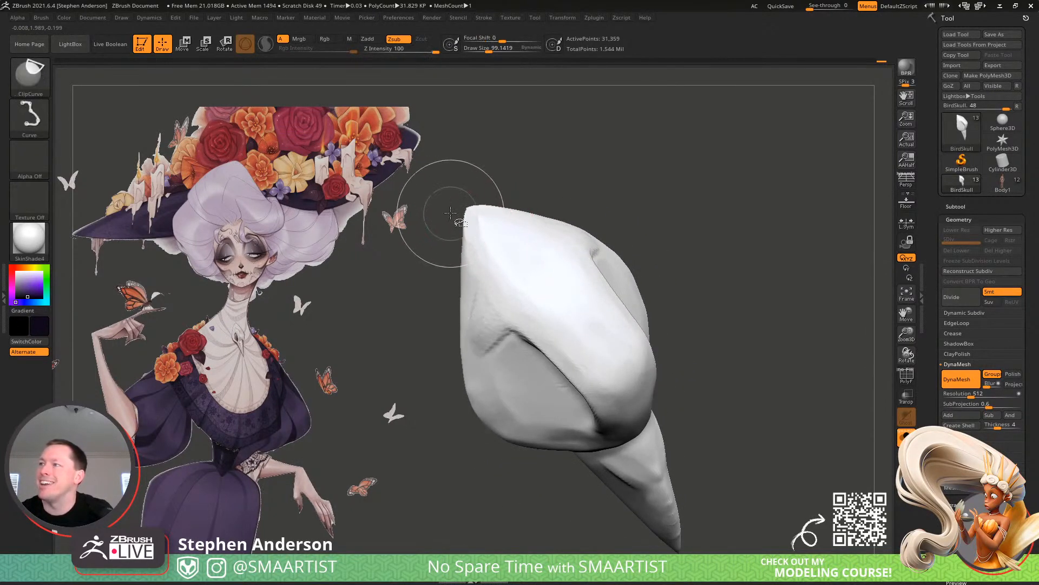
mouse_move(466, 208)
left_mouse_down("ctrl+shift")
mouse_move(522, 208)
mouse_move(627, 236)
mouse_move(625, 247)
left_mouse_up("ctrl+shift")
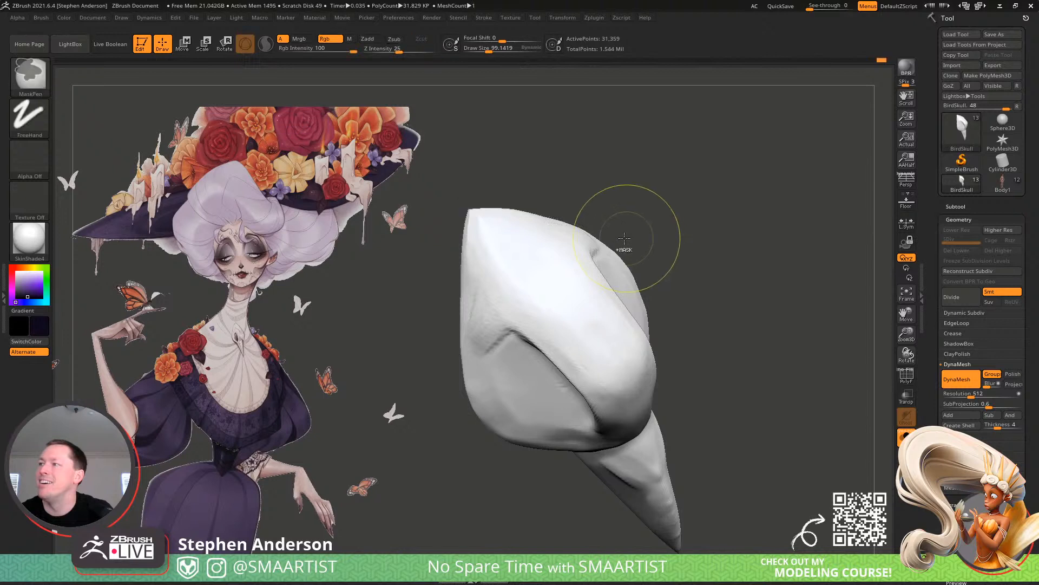
mouse_move(625, 248)
right_mouse_down()
mouse_move(606, 239)
mouse_move(545, 249)
mouse_move(550, 274)
right_mouse_up()
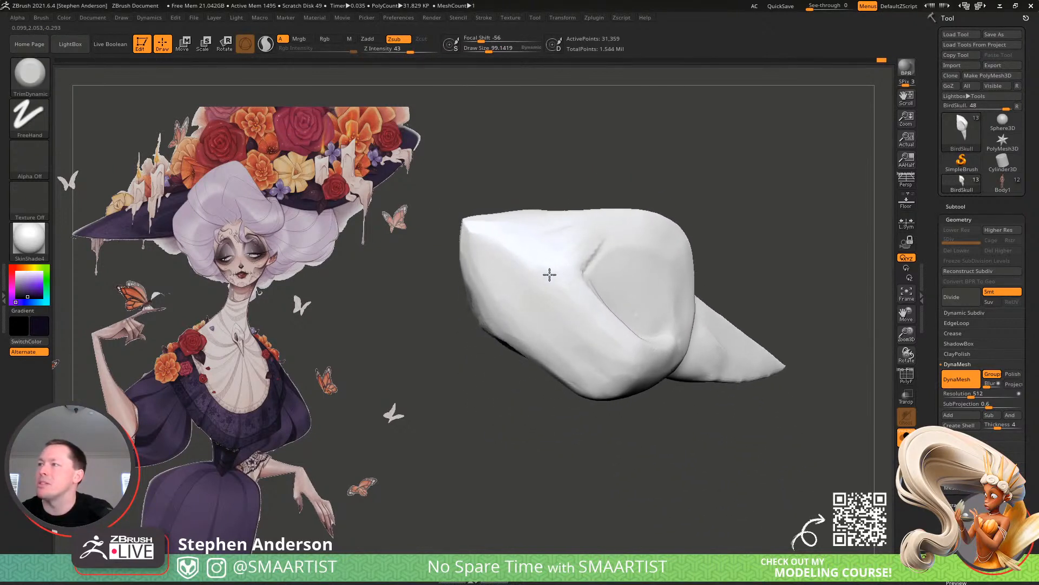
mouse_move(428, 217)
left_mouse_down("ctrl+shift")
mouse_move(639, 209)
mouse_move(713, 221)
left_mouse_up("ctrl+shift")
Plane the clipped tip of the bird skull with the TrimDynamic brush, bringing the draw size to about 58
mouse_move(592, 232)
right_mouse_down()
mouse_move(515, 238)
mouse_move(558, 260)
mouse_move(531, 265)
right_mouse_up()
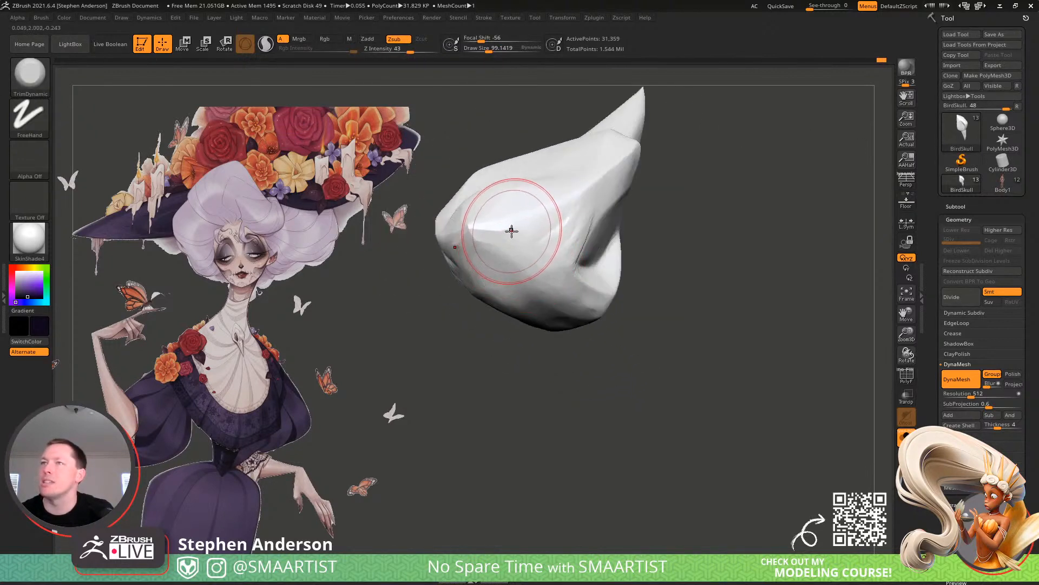
key("s")
mouse_move(510, 229)
left_mouse_down()
mouse_move(497, 229)
mouse_move(521, 221)
left_mouse_up()
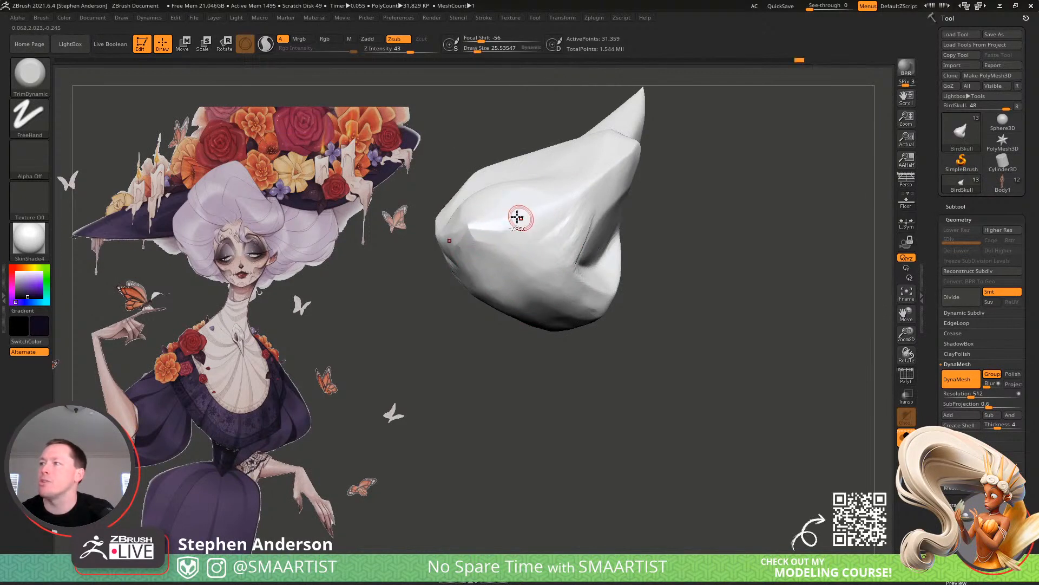
right_click_drag(517, 219, 480, 253, "ctrl")
mouse_move(467, 241)
left_mouse_down()
mouse_move(453, 236)
mouse_move(476, 231)
mouse_move(447, 258)
mouse_move(436, 254)
mouse_move(460, 263)
mouse_move(438, 251)
left_mouse_up()
key("s")
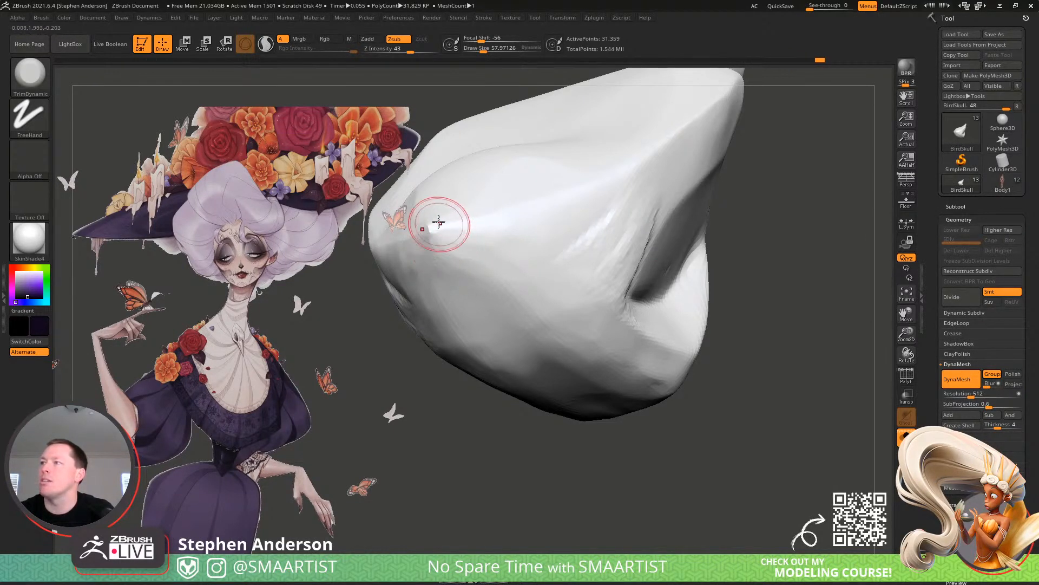
right_click_drag(438, 222, 445, 260)
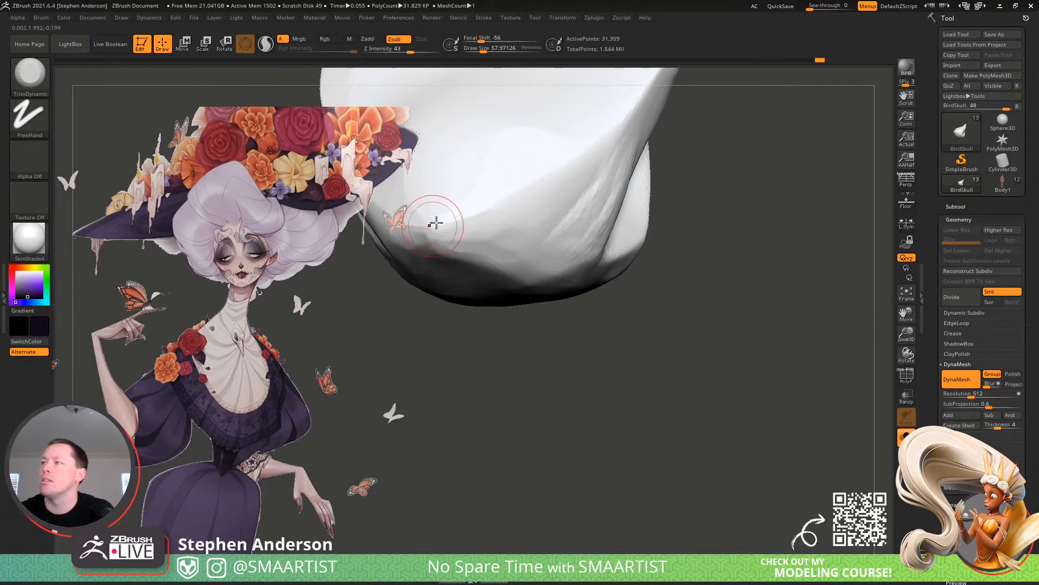
right_click_drag(436, 254, 459, 247)
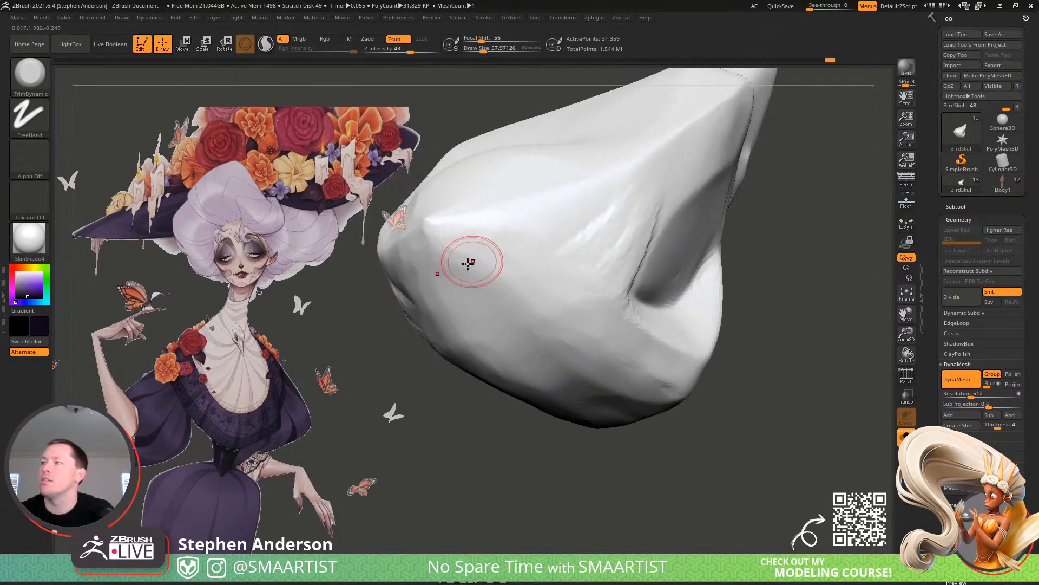
Smooth the side of the bird skull and the ridge between its eye sockets
key("shift")
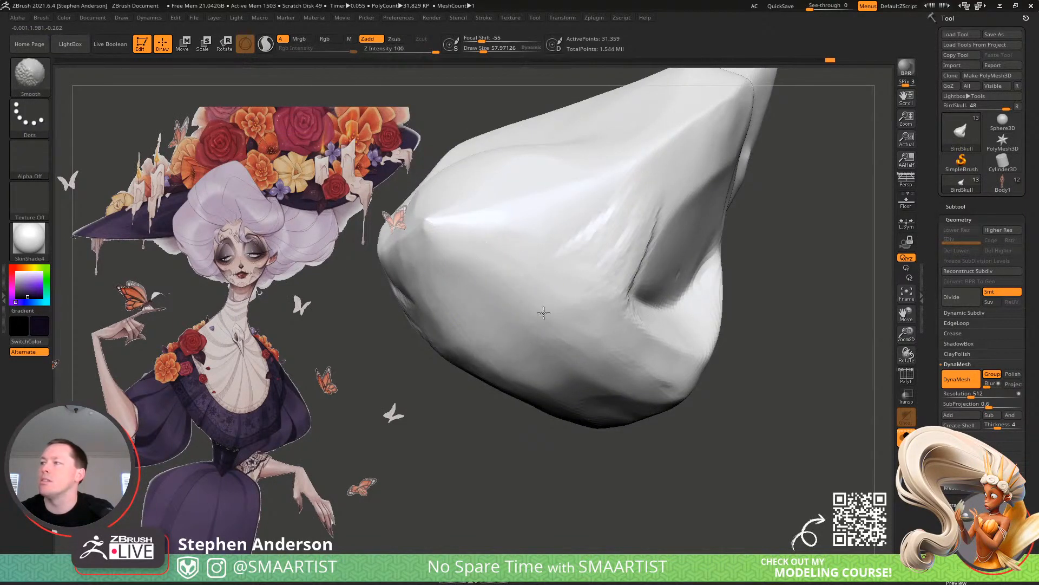
mouse_move(603, 365)
right_mouse_down()
mouse_move(596, 309)
mouse_move(566, 324)
mouse_move(547, 288)
right_mouse_up()
key("alt")
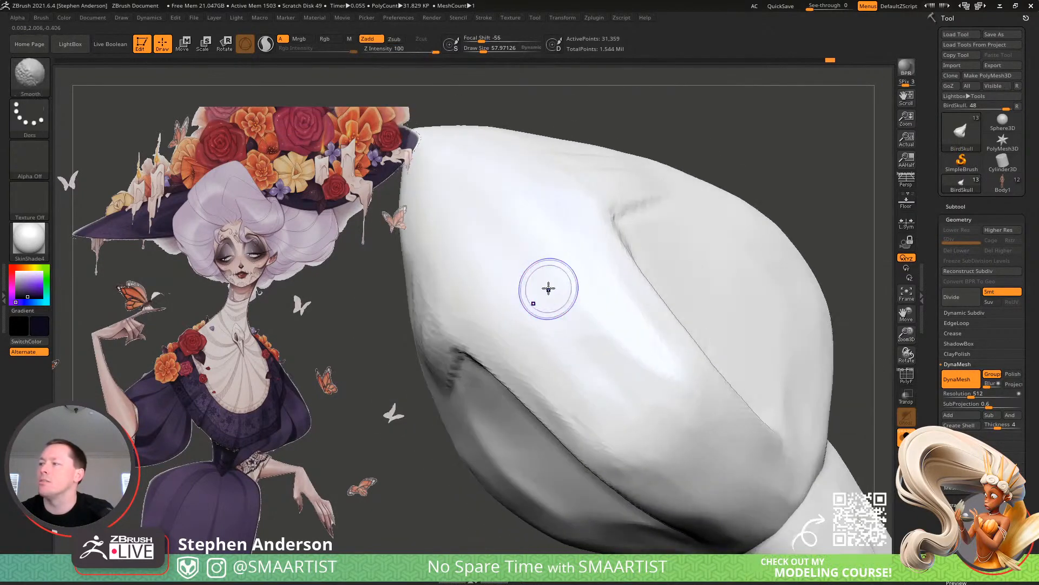
mouse_move(547, 288)
left_mouse_down("shift")
mouse_move(617, 404)
mouse_move(550, 395)
mouse_move(776, 478)
mouse_move(769, 507)
mouse_move(797, 497)
left_mouse_up("shift")
mouse_move(725, 465)
right_mouse_down("alt")
mouse_move(696, 438)
mouse_move(657, 303)
mouse_move(696, 274)
mouse_move(710, 279)
mouse_move(600, 247)
mouse_move(598, 364)
mouse_move(596, 354)
right_mouse_up("alt")
mouse_move(573, 265)
left_mouse_down("shift")
mouse_move(522, 297)
mouse_move(552, 255)
left_mouse_up("shift")
right_click_drag(563, 259, 750, 345, "ctrl")
mouse_move(749, 345)
right_mouse_down("alt")
mouse_move(633, 277)
mouse_move(653, 257)
right_mouse_up("alt")
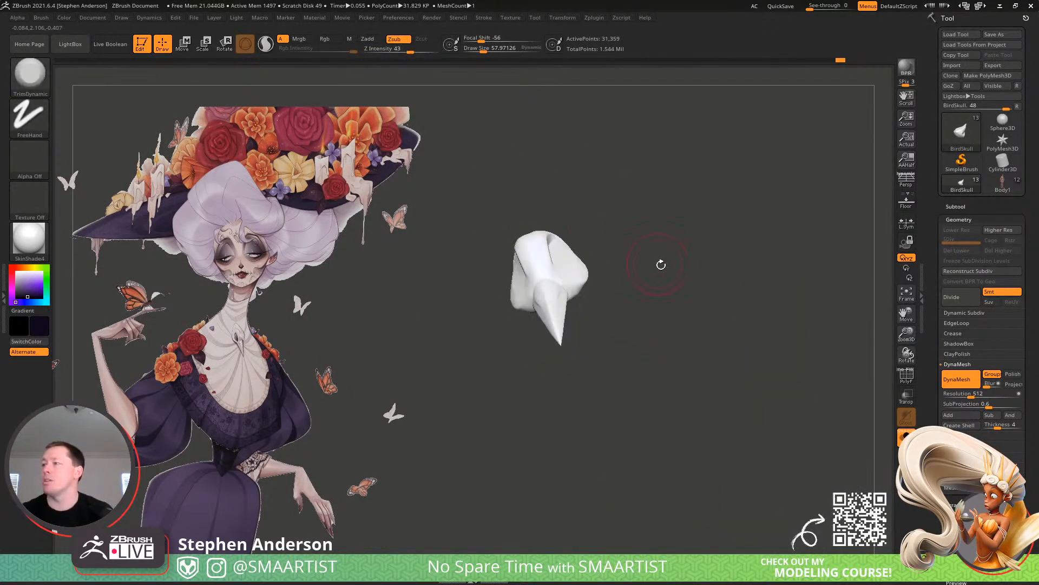
Show the full character again and pull the top of the bird skull upward with the Move brush
left_click(906, 437)
mouse_move(671, 347)
right_mouse_down("ctrl")
mouse_move(604, 284)
mouse_move(618, 311)
mouse_move(621, 301)
mouse_move(666, 308)
right_mouse_up("ctrl")
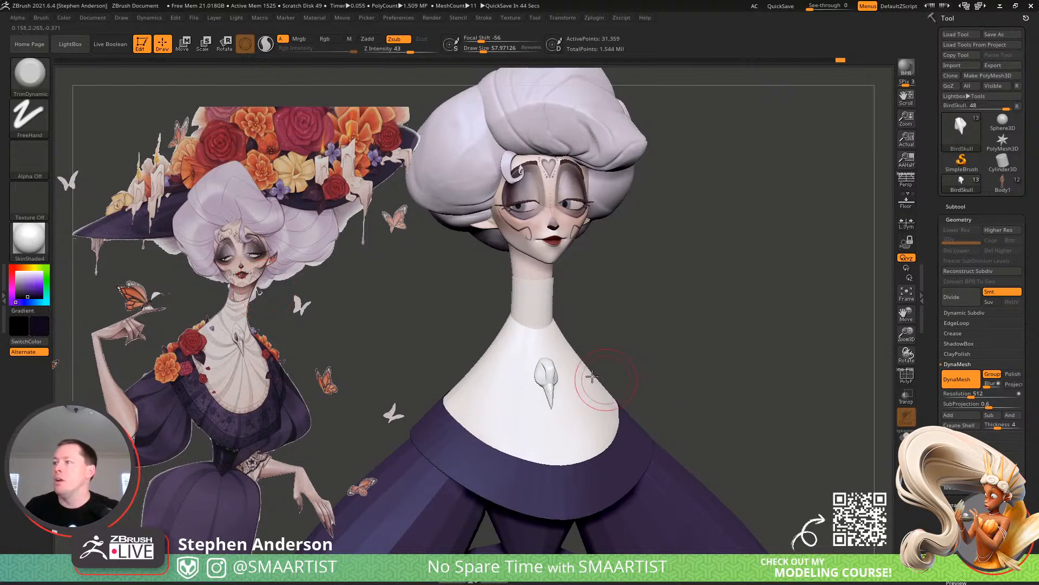
right_click_drag(545, 375, 548, 384)
mouse_move(551, 359)
right_mouse_down("ctrl")
mouse_move(543, 389)
mouse_move(533, 373)
right_mouse_up("ctrl")
key("b")
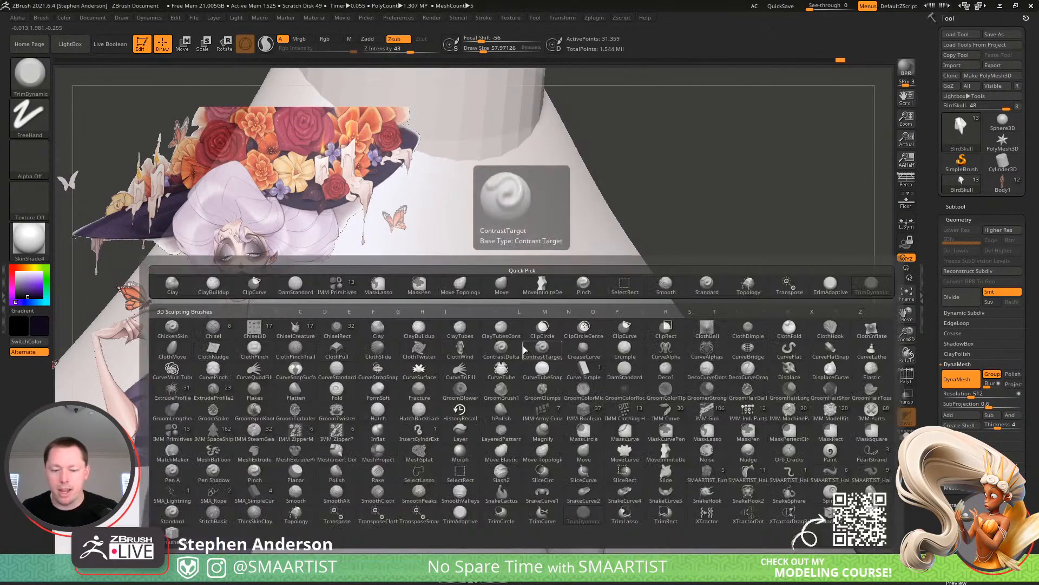
key("m")
key("v")
left_click_drag(515, 340, 529, 320)
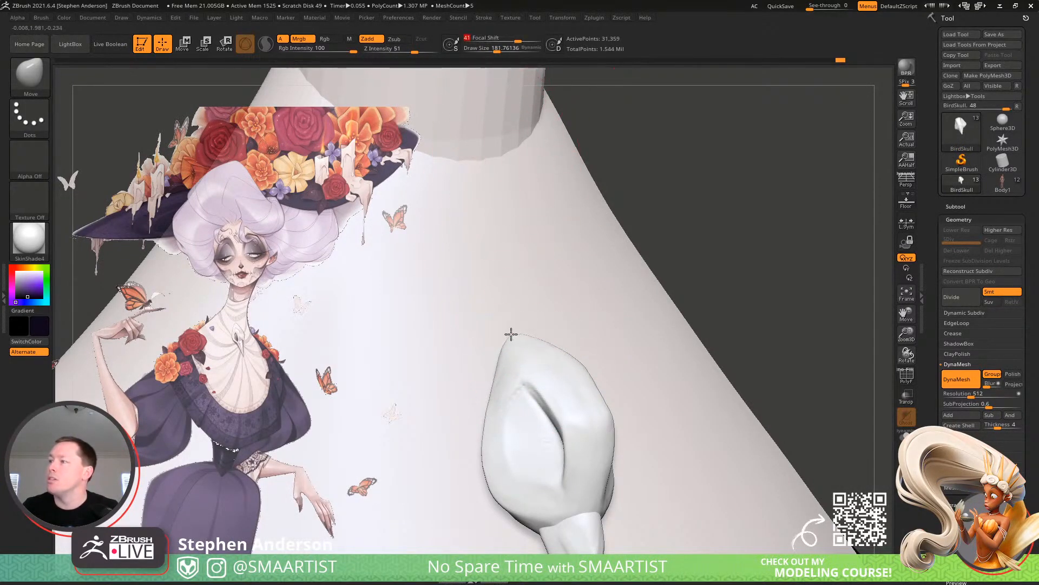
Refine the upper sides of the bird skull with the Move brush, reducing the draw size to about 69
mouse_move(521, 329)
right_mouse_down()
mouse_move(510, 355)
mouse_move(482, 376)
right_mouse_up()
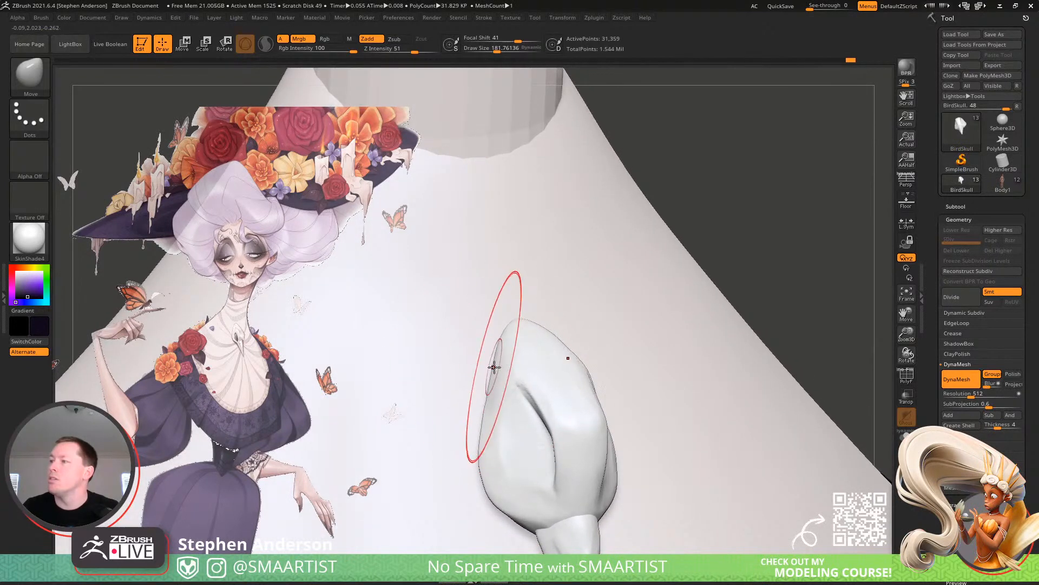
key("s")
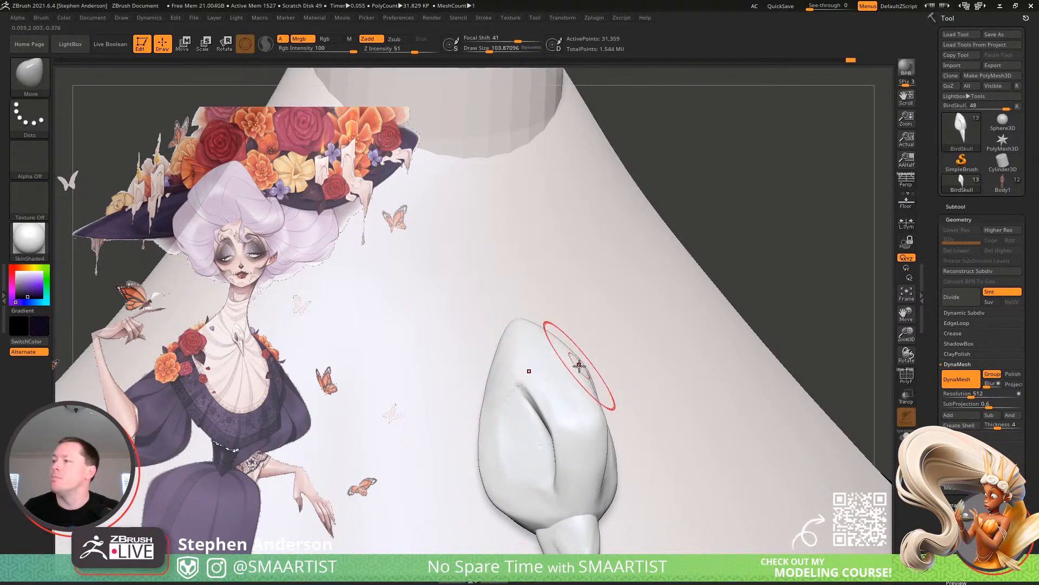
key("s")
left_click_drag(577, 366, 589, 368)
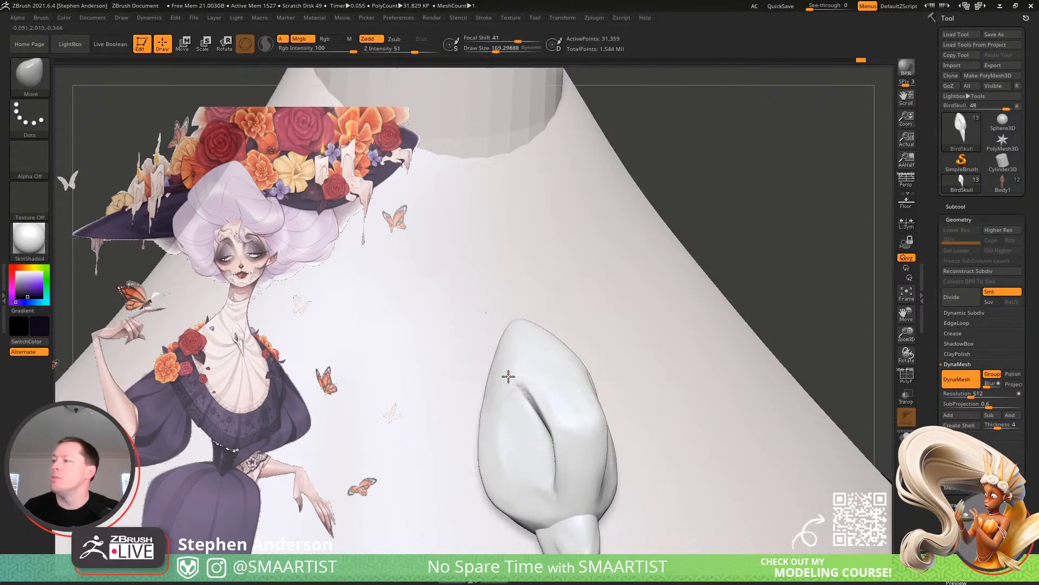
key("s")
left_click_drag(512, 359, 508, 361)
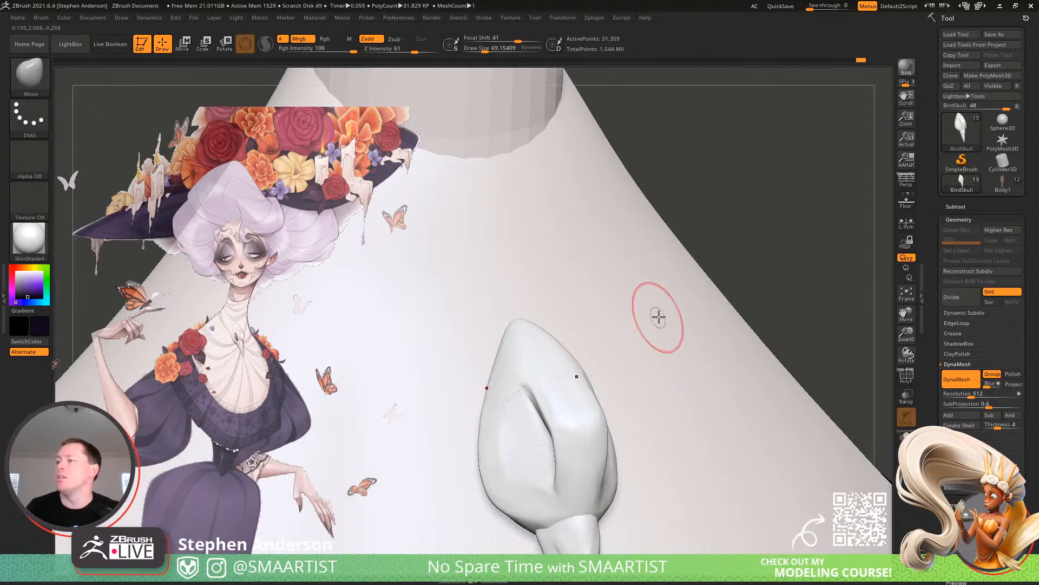
Select the Hair subtool, show its polygroups, and insert a PolySphere from IMM Primitives under the hair behind the neck
mouse_move(659, 311)
left_mouse_down()
mouse_move(652, 320)
mouse_move(689, 321)
mouse_move(583, 326)
mouse_move(626, 318)
mouse_move(612, 320)
left_mouse_up()
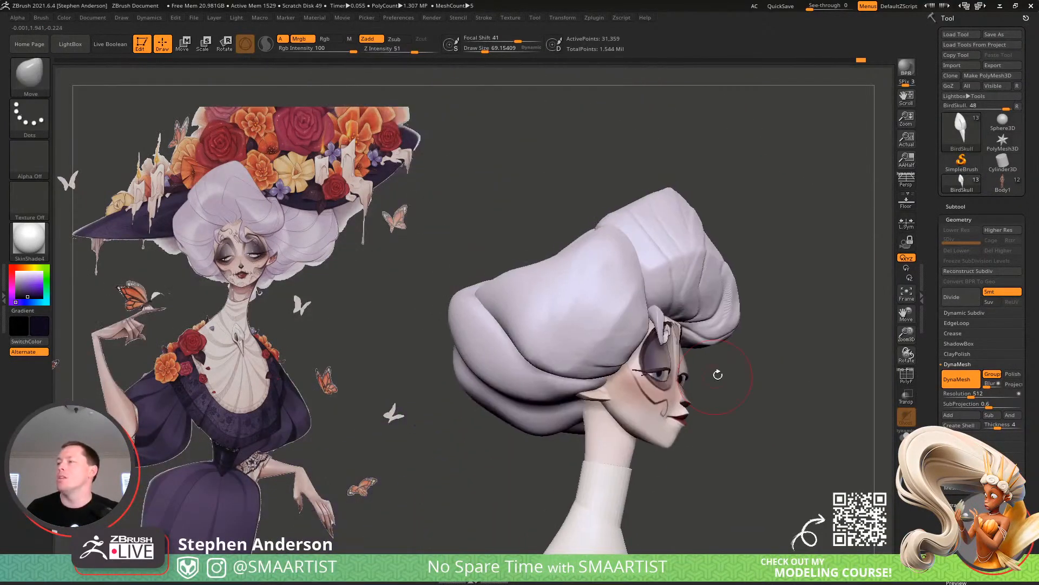
mouse_move(718, 373)
left_mouse_down()
mouse_move(674, 245)
mouse_move(544, 303)
mouse_move(720, 353)
mouse_move(699, 341)
mouse_move(672, 233)
mouse_move(706, 306)
left_mouse_up()
left_click(703, 306, "alt")
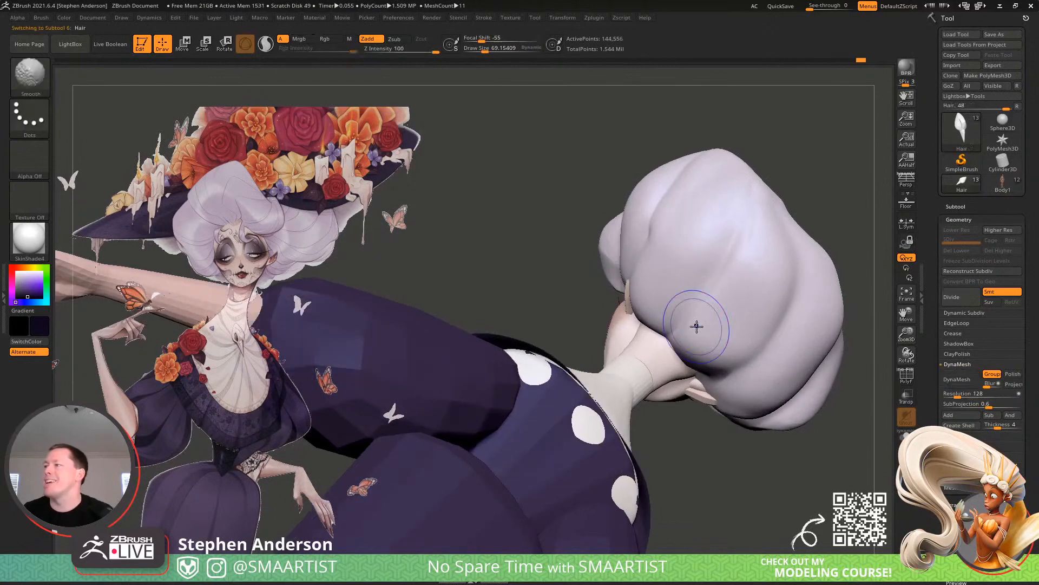
key("shift+f")
right_click_drag(699, 323, 693, 348)
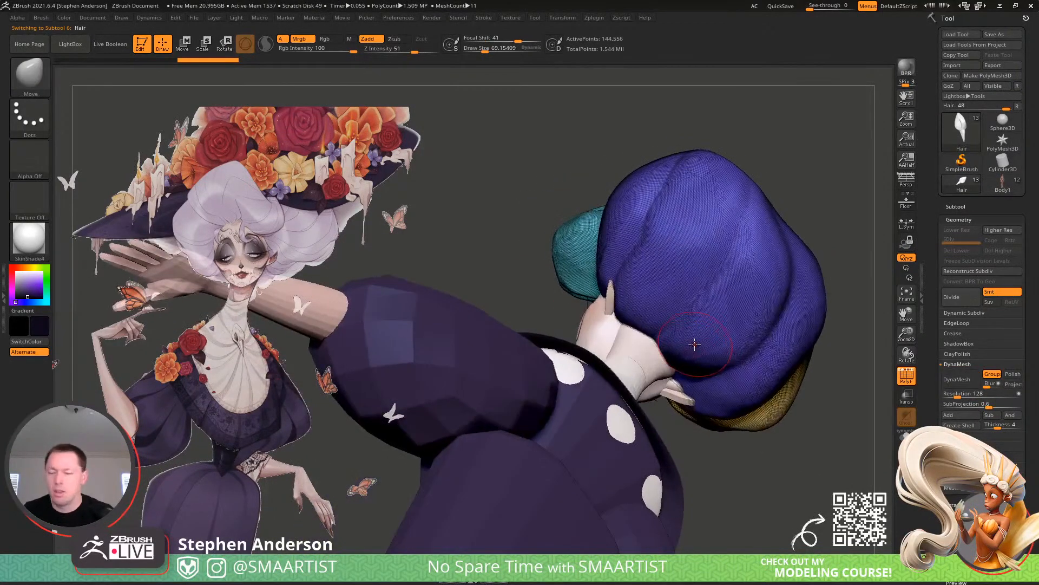
key("b")
left_click(481, 289)
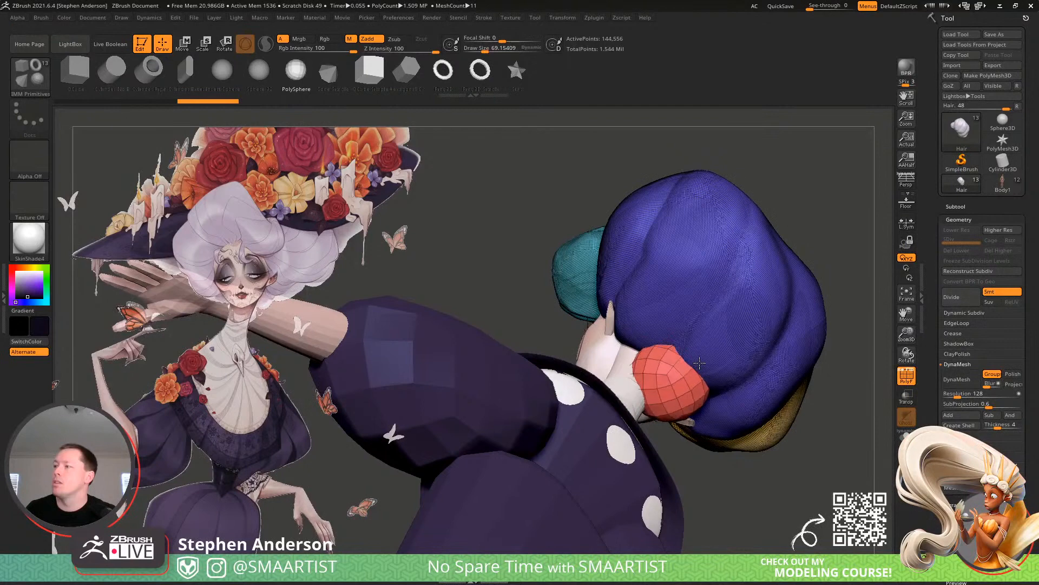
left_click_drag(699, 362, 700, 363)
key("w")
mouse_move(687, 429)
right_mouse_down()
mouse_move(777, 403)
mouse_move(596, 367)
mouse_move(581, 307)
mouse_move(532, 351)
mouse_move(524, 345)
right_mouse_up()
Stretch the inserted sphere with the Move brush into a long, flattened hair roll beneath the back hair
key("b")
key("m")
key("v")
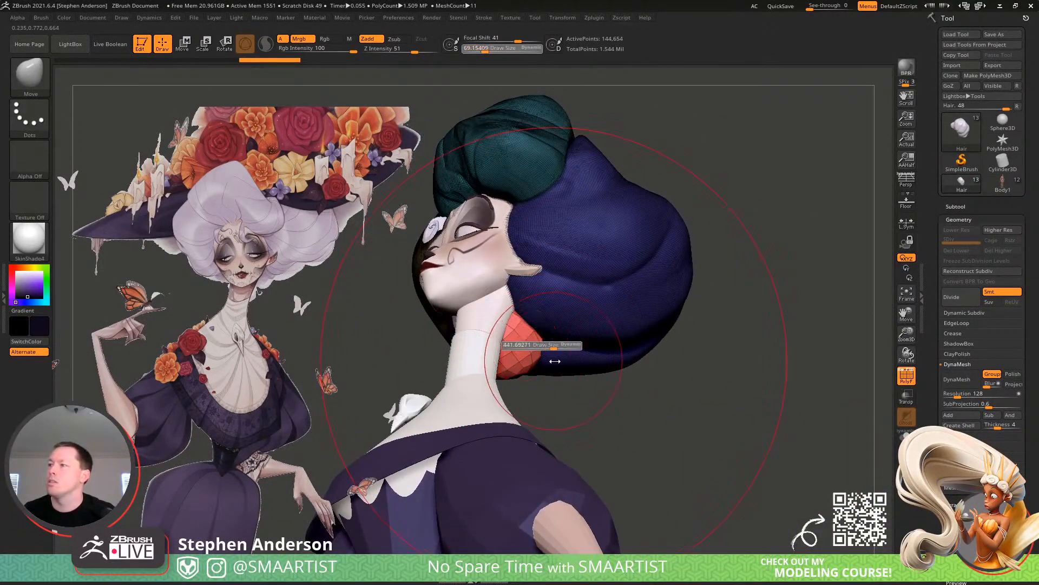
left_click_drag(555, 361, 560, 361)
mouse_move(549, 356)
right_mouse_down()
mouse_move(553, 346)
mouse_move(538, 360)
right_mouse_up()
key("s")
left_click_drag(538, 361, 531, 362)
right_click_drag(531, 362, 565, 372)
left_click_drag(560, 371, 592, 401)
right_click_drag(622, 362, 525, 413)
key("shift+f")
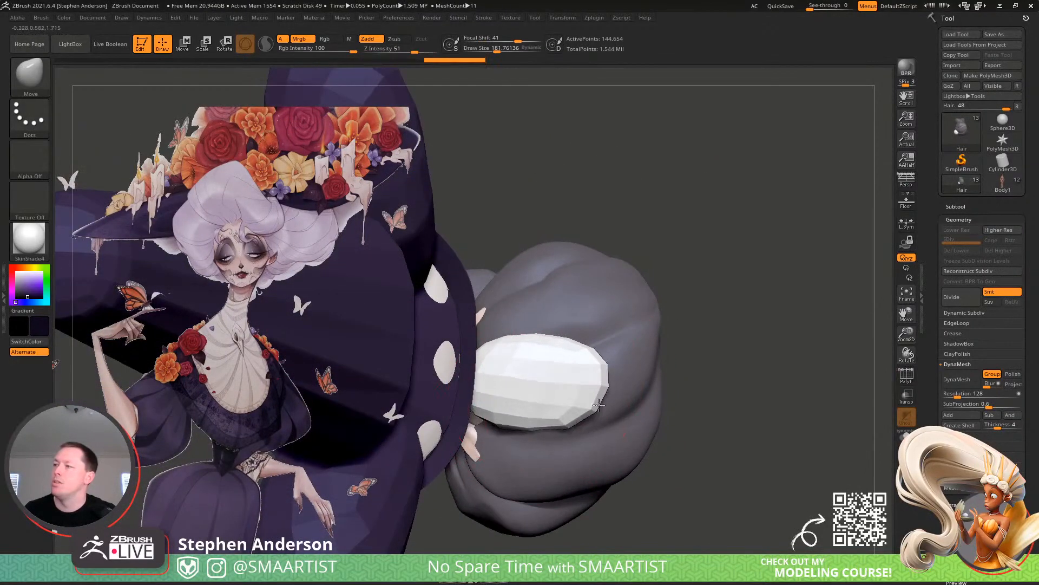
right_click_drag(599, 405, 541, 373)
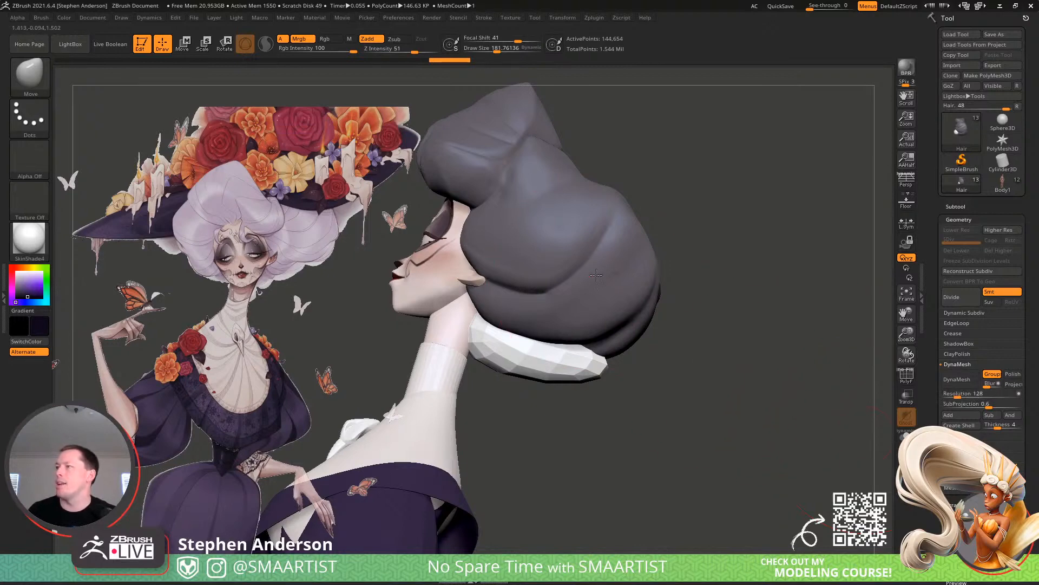
Clear the mask and remesh the Hair subtool with DynaMesh at resolution 128, keeping groups enabled
right_click_drag(596, 275, 689, 385)
key("shift+f")
right_click_drag(724, 238, 756, 210, "ctrl")
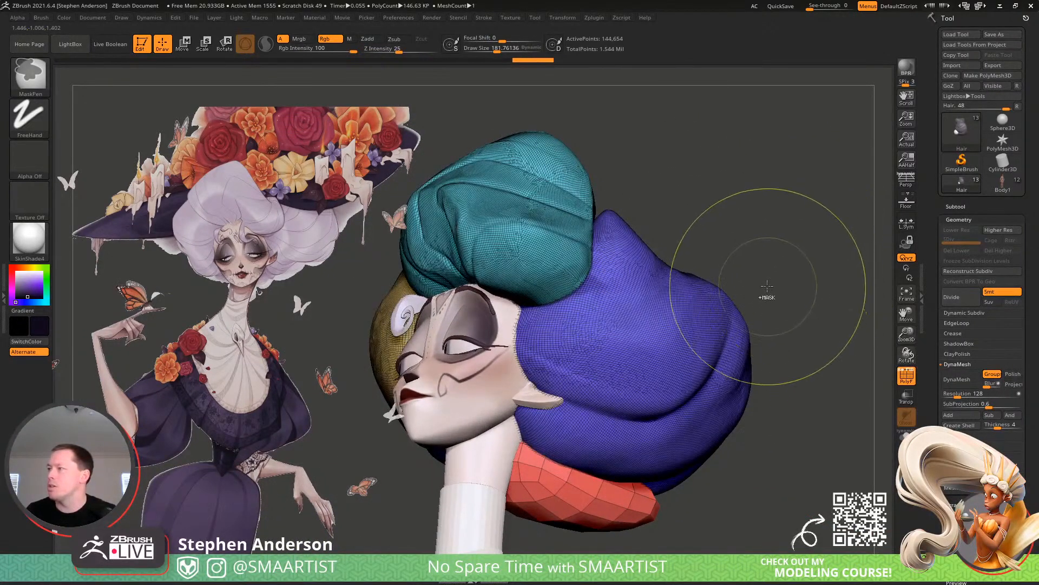
left_click(953, 382)
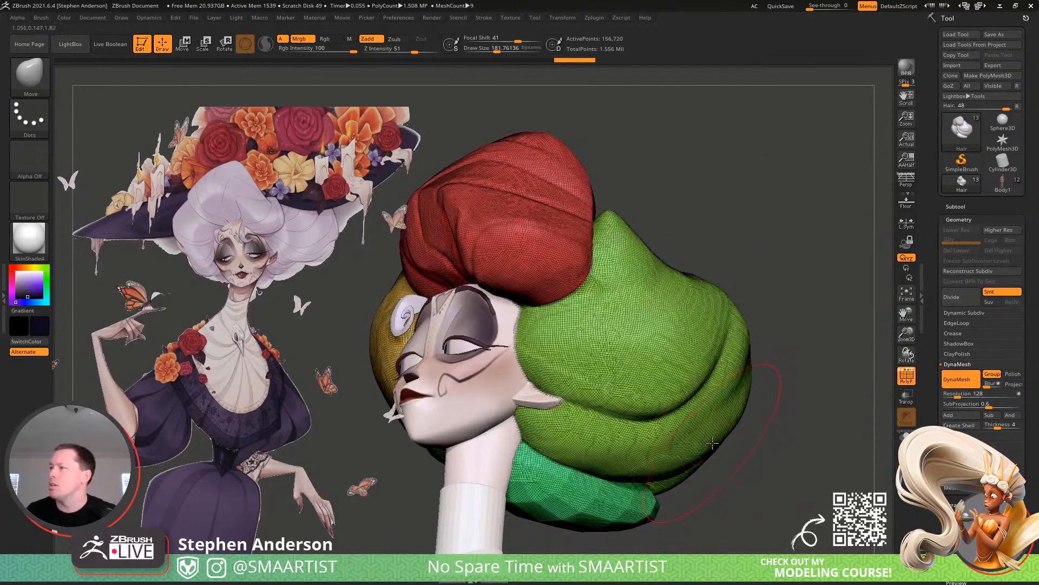
Smooth out the faceted surface of the new hair roll and hide the polygroup display
right_click_drag(579, 473, 617, 408)
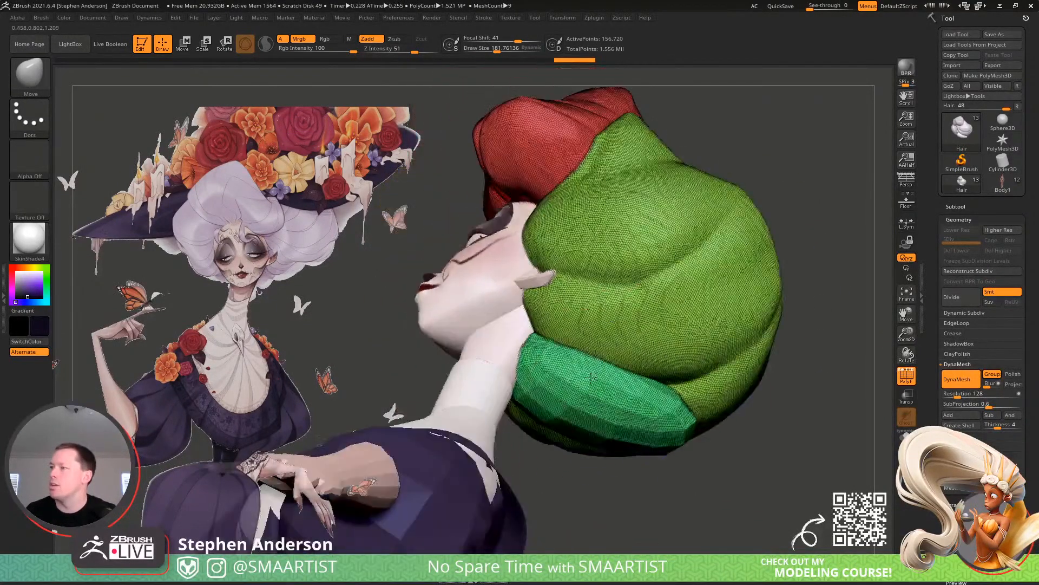
key("shift")
left_click_drag(651, 446, 601, 436, "shift")
right_click_drag(580, 471, 585, 408)
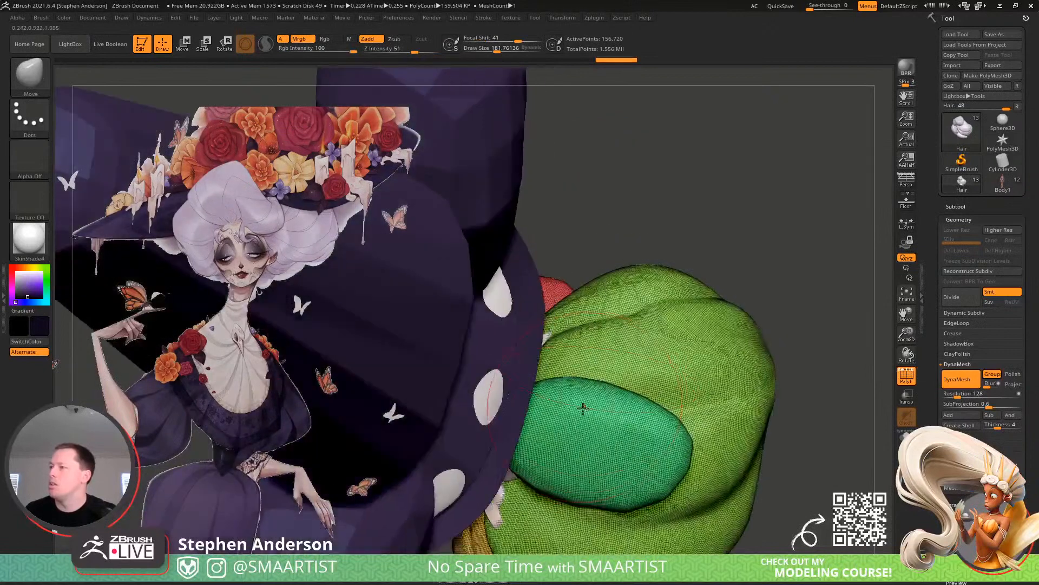
key("shift+f")
left_click_drag(621, 487, 606, 494, "shift")
left_click_drag(628, 458, 637, 456, "shift")
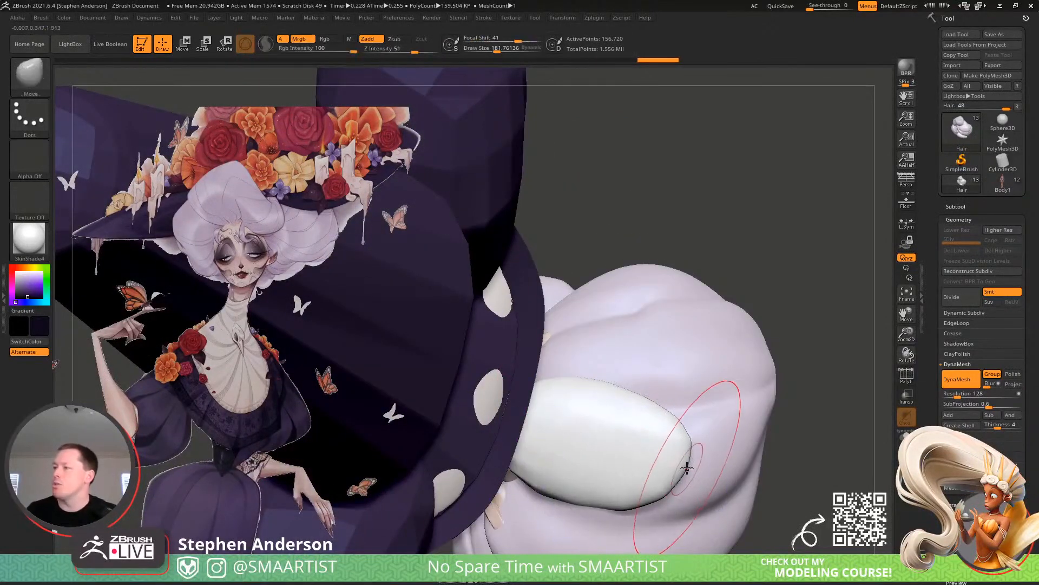
Sample the light lavender hair colour (R 227, G 215, B 230) and fill the Hair subtool with it
right_click_drag(701, 449, 646, 459)
key("c")
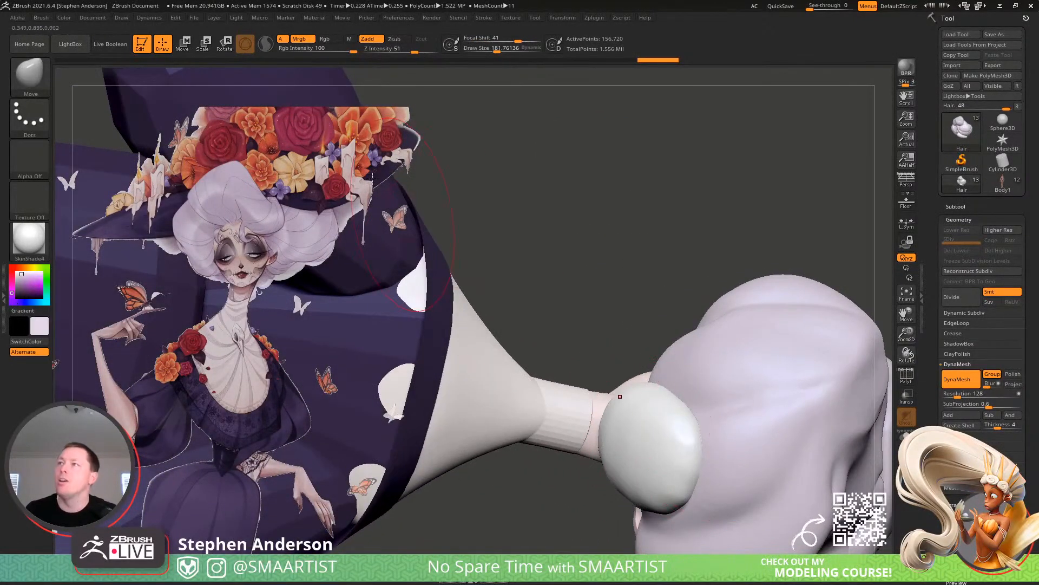
left_click(74, 16)
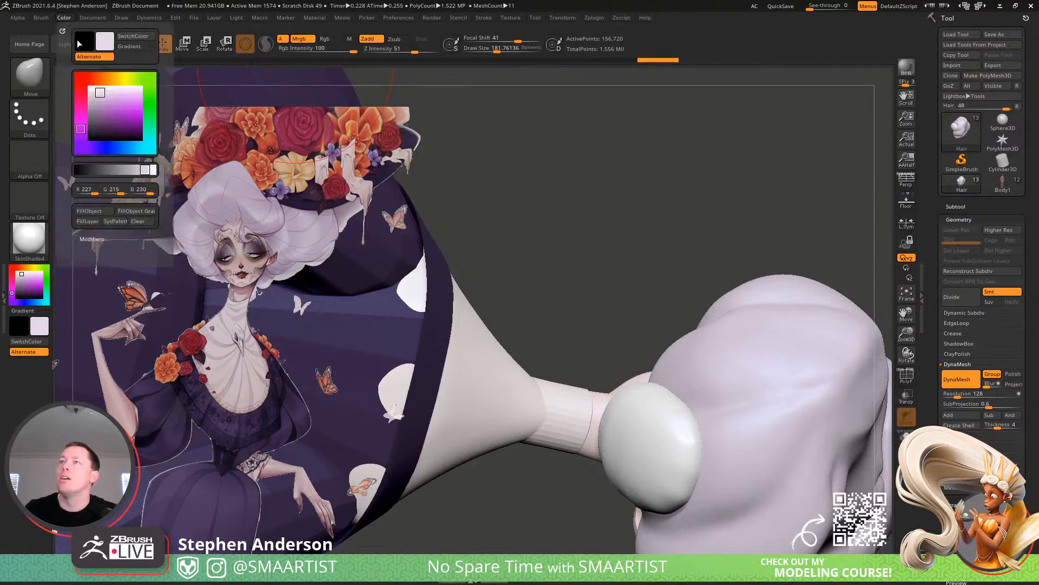
left_click(100, 215)
Show the polygroups of the Hair subtool and activate the Move brush for reshaping the hair volumes
right_click_drag(606, 342, 703, 419)
mouse_move(636, 383)
right_mouse_down("ctrl")
mouse_move(735, 447)
mouse_move(615, 332)
mouse_move(558, 324)
mouse_move(500, 335)
mouse_move(621, 309)
right_mouse_up("ctrl")
key("shift+f")
key("w")
key("b")
key("m")
key("v")
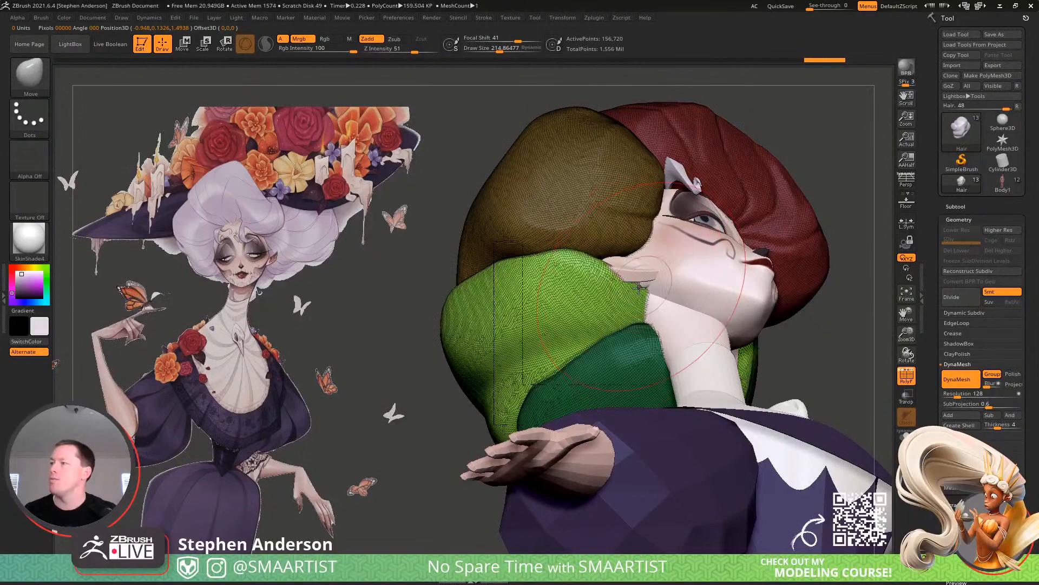
mouse_move(639, 287)
right_mouse_down()
mouse_move(635, 342)
mouse_move(653, 296)
mouse_move(568, 254)
mouse_move(543, 262)
mouse_move(544, 278)
mouse_move(624, 310)
right_mouse_up()
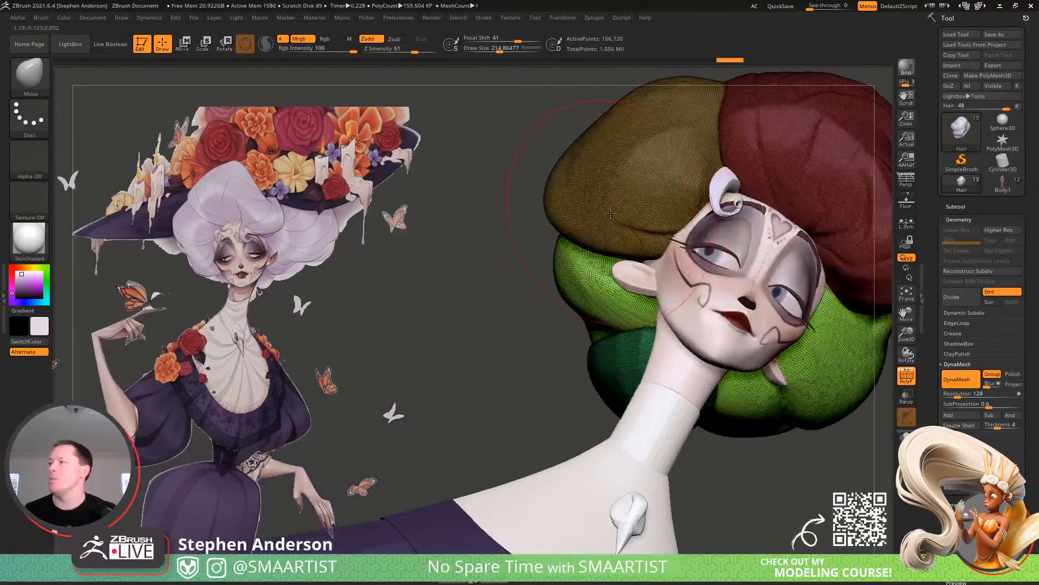
Mask all but the side hair volume, adjust its shape with the Move brush, and clear the mask with polygroups hidden
key("w")
left_click(630, 209, "ctrl")
key("q")
mouse_move(605, 238)
right_mouse_down()
mouse_move(654, 268)
mouse_move(600, 257)
mouse_move(563, 267)
right_mouse_up()
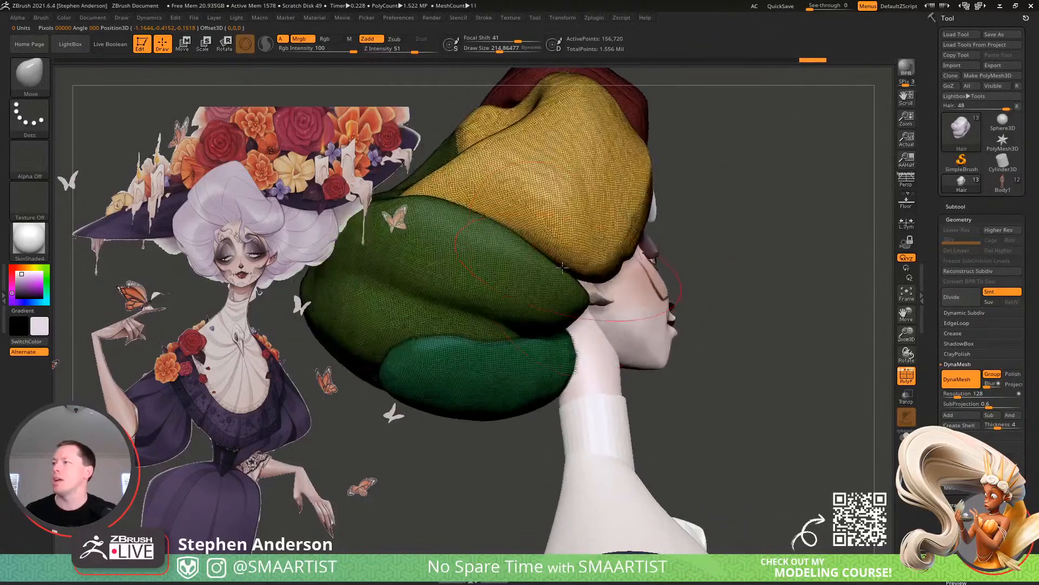
left_click_drag(501, 189, 477, 179)
right_click_drag(633, 246, 582, 252)
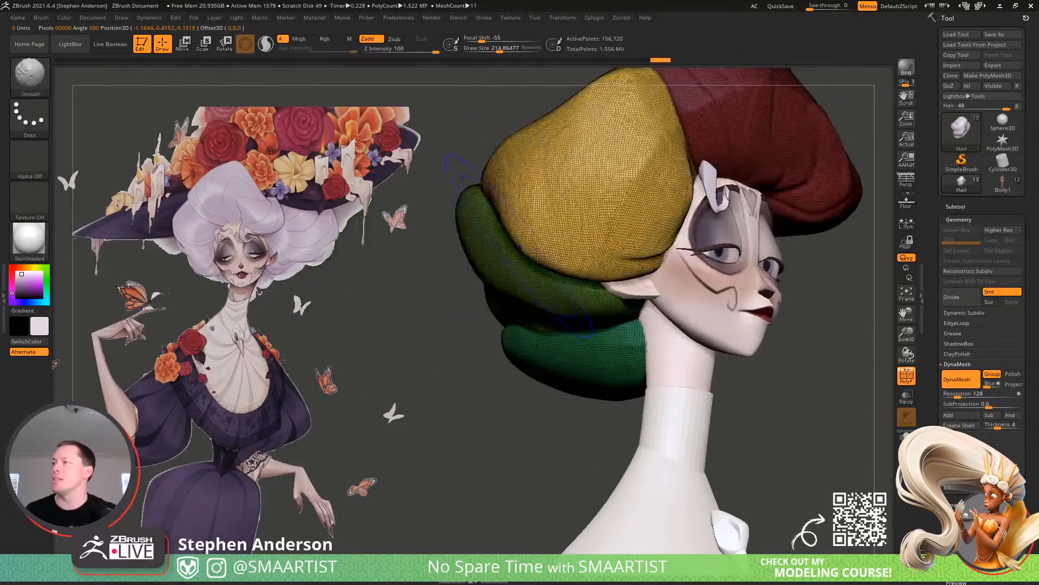
key("shift+f")
mouse_move(576, 301)
right_mouse_down("ctrl")
mouse_move(568, 267)
mouse_move(533, 269)
right_mouse_up("ctrl")
left_click_drag(777, 360, 796, 377, "ctrl")
Mask everything except the lower hair roll, pull its underside downward for more volume, and clear the mask
right_click_drag(793, 377, 552, 351)
key("w")
left_click(656, 409, "ctrl")
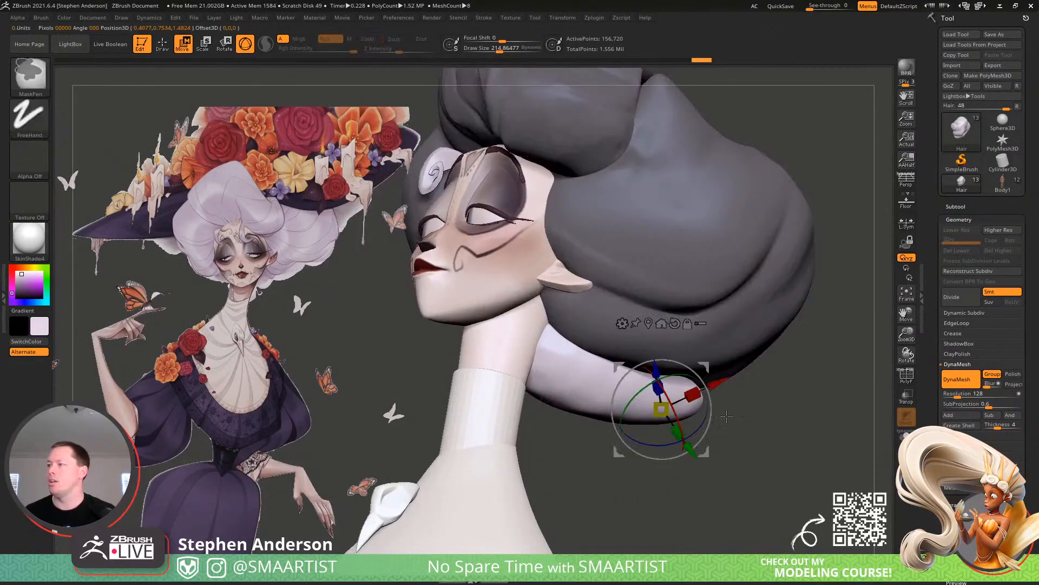
right_click_drag(750, 409, 716, 410)
key("q")
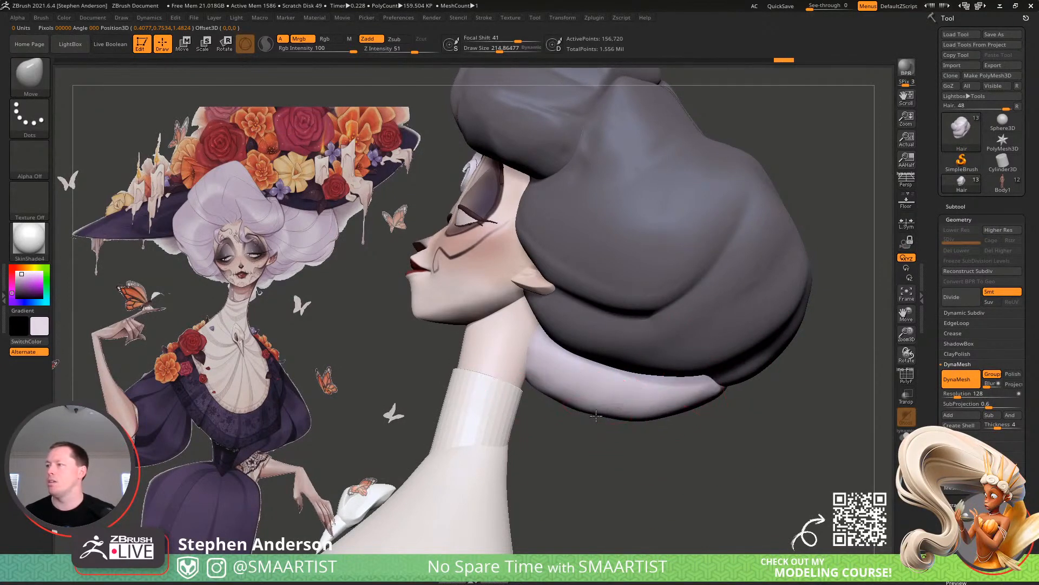
left_click_drag(596, 416, 591, 437)
mouse_move(628, 425)
right_mouse_down()
mouse_move(615, 417)
mouse_move(683, 422)
right_mouse_up()
left_click_drag(704, 431, 699, 423, "ctrl")
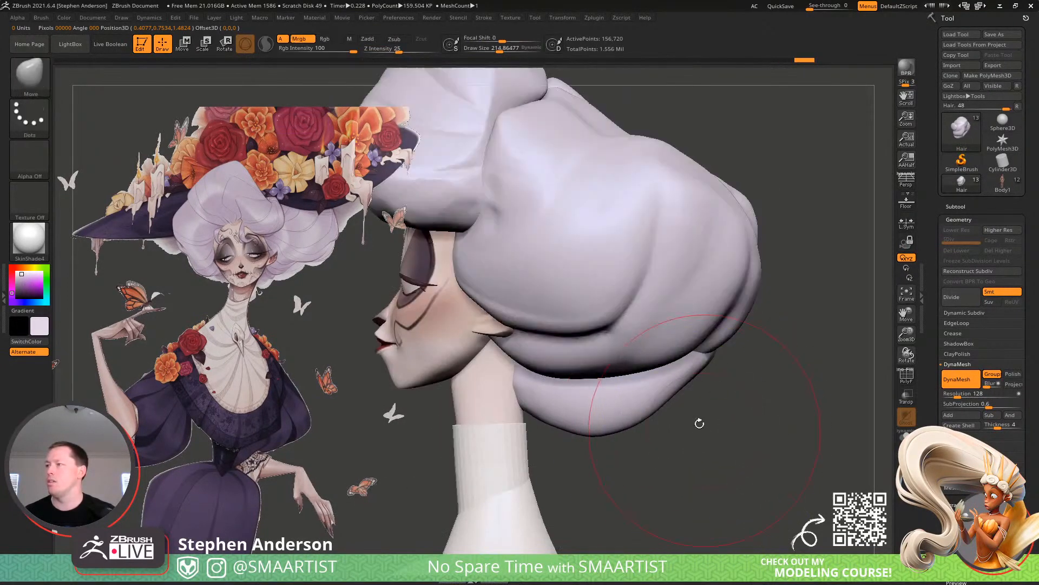
Isolate the back hair volume with a mask, adjust its lower edge above the new roll, and clear the mask
key("w")
left_click(680, 274, "ctrl")
key("q")
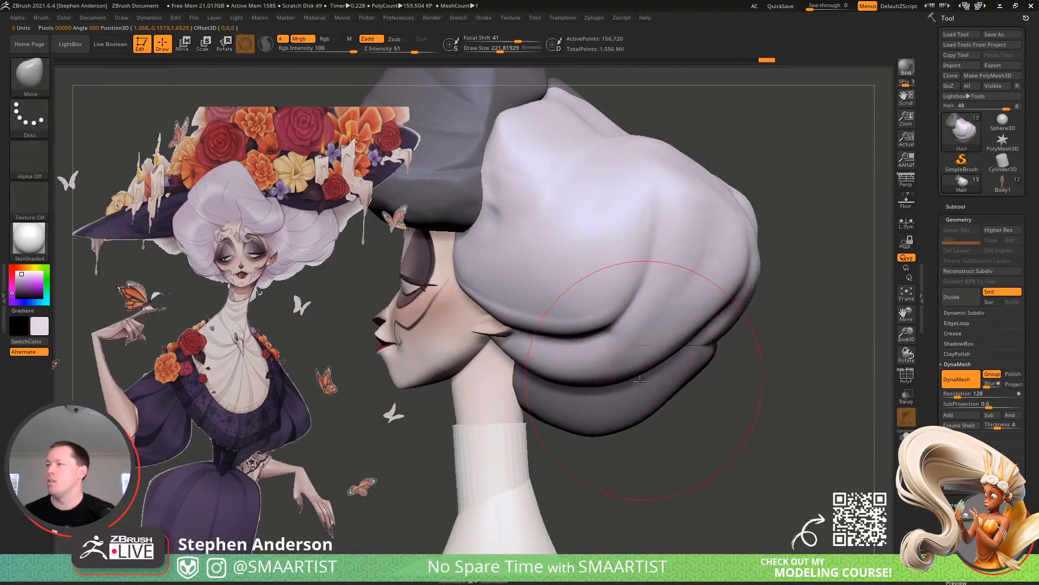
mouse_move(693, 397)
left_mouse_down()
mouse_move(631, 355)
mouse_move(615, 379)
left_mouse_up()
left_click_drag(620, 433, 619, 405, "ctrl")
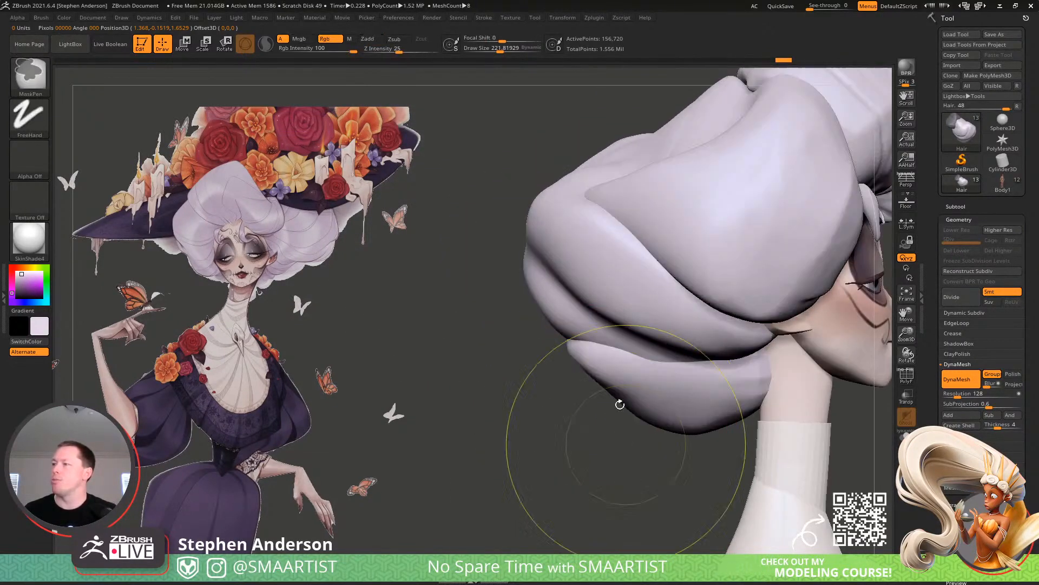
Switch to the Move Topological brush with a draw size of about 129 over the lower hair roll
key("w")
key("q")
key("b")
key("m")
key("t")
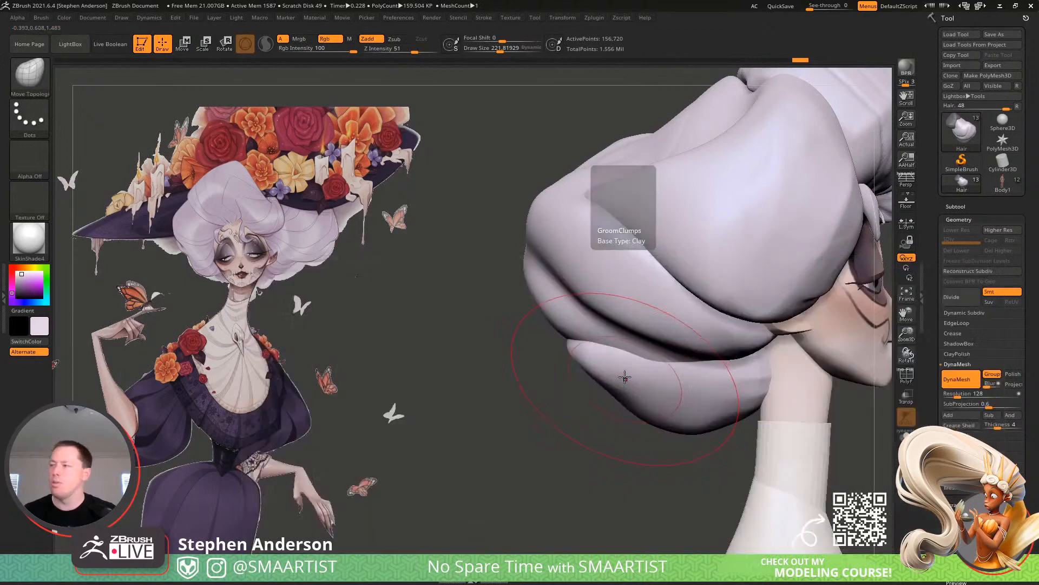
key("s")
left_click_drag(628, 380, 620, 379)
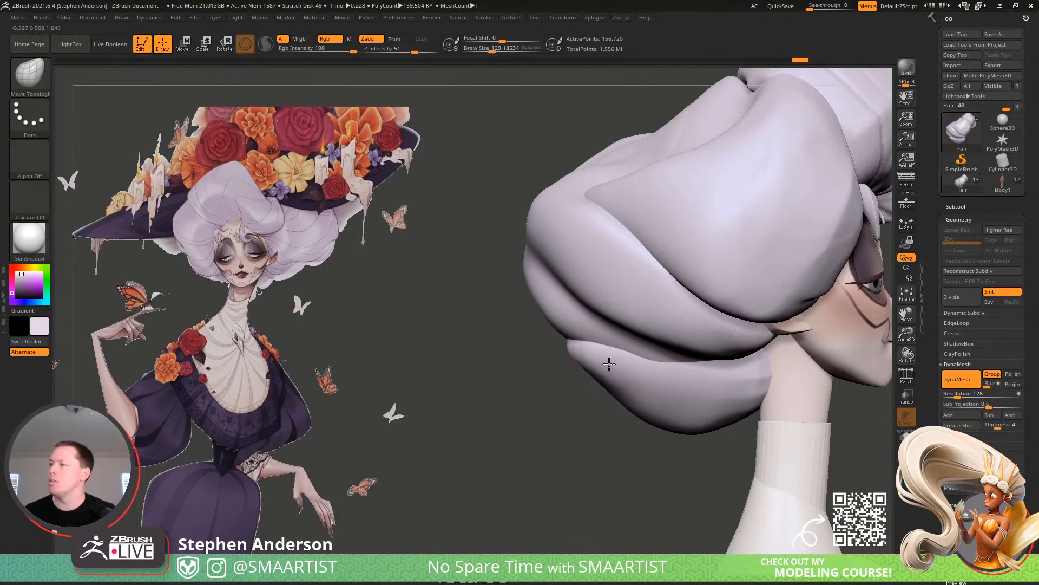
Isolate the lower hair roll, smooth its end next to the neck, and bring the rest of the hair back into view
right_click_drag(713, 375, 575, 376, "alt")
left_click(606, 385, "ctrl+shift")
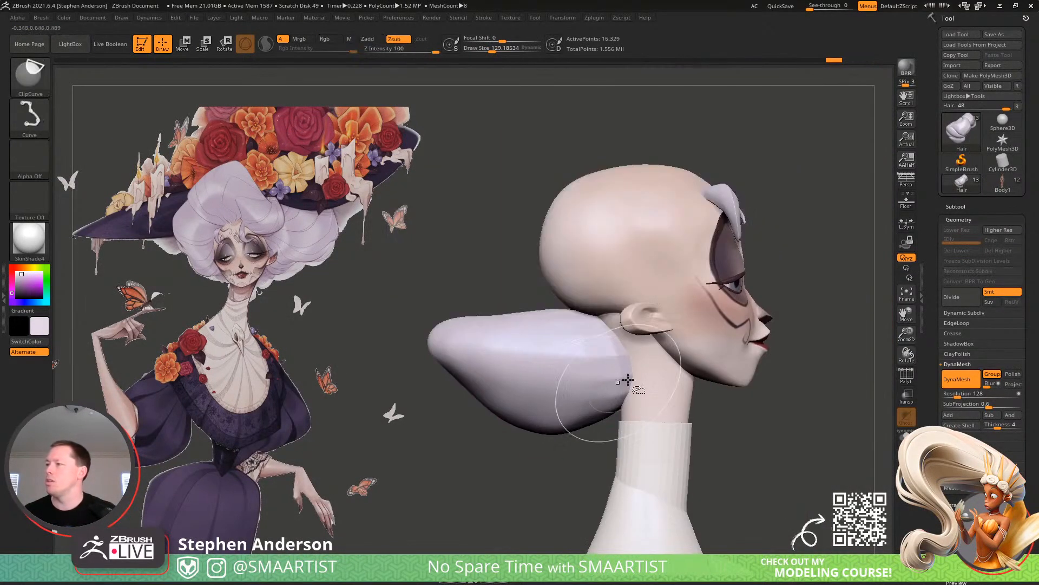
left_click_drag(622, 378, 624, 355, "shift")
mouse_move(631, 385)
right_mouse_down()
mouse_move(701, 320)
mouse_move(585, 393)
right_mouse_up()
mouse_move(624, 360)
right_mouse_down()
mouse_move(652, 336)
mouse_move(622, 388)
mouse_move(540, 346)
mouse_move(483, 352)
mouse_move(500, 309)
mouse_move(516, 322)
mouse_move(484, 329)
mouse_move(474, 348)
mouse_move(548, 306)
mouse_move(648, 332)
right_mouse_up()
left_click(622, 388, "ctrl+shift")
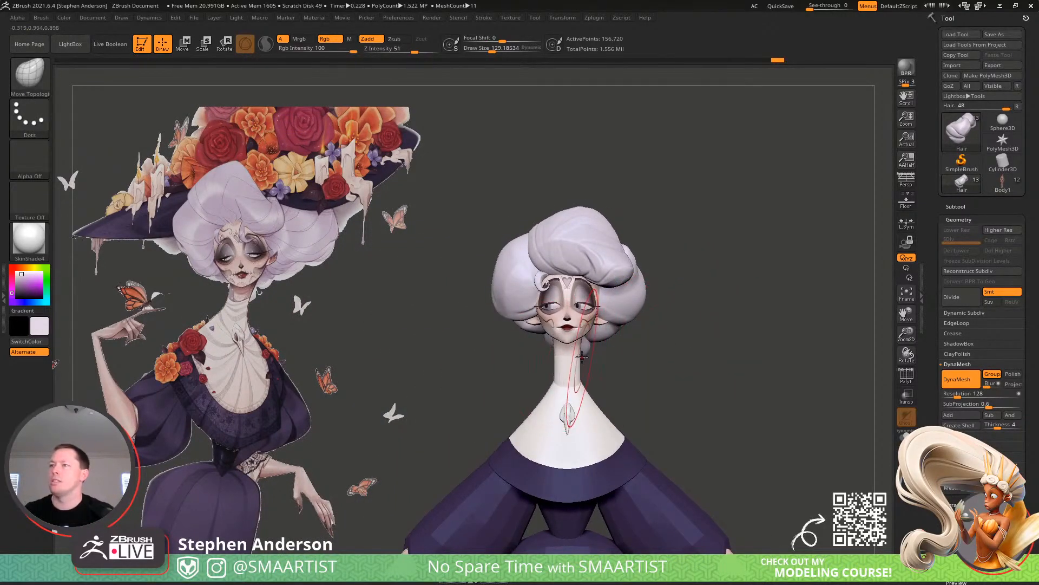
Turn on the visibility of the Hat subtool to view it together with the hair
mouse_move(609, 307)
right_mouse_down("alt")
mouse_move(605, 382)
mouse_move(648, 364)
mouse_move(648, 330)
mouse_move(624, 299)
mouse_move(649, 303)
right_mouse_up("alt")
left_click(957, 206)
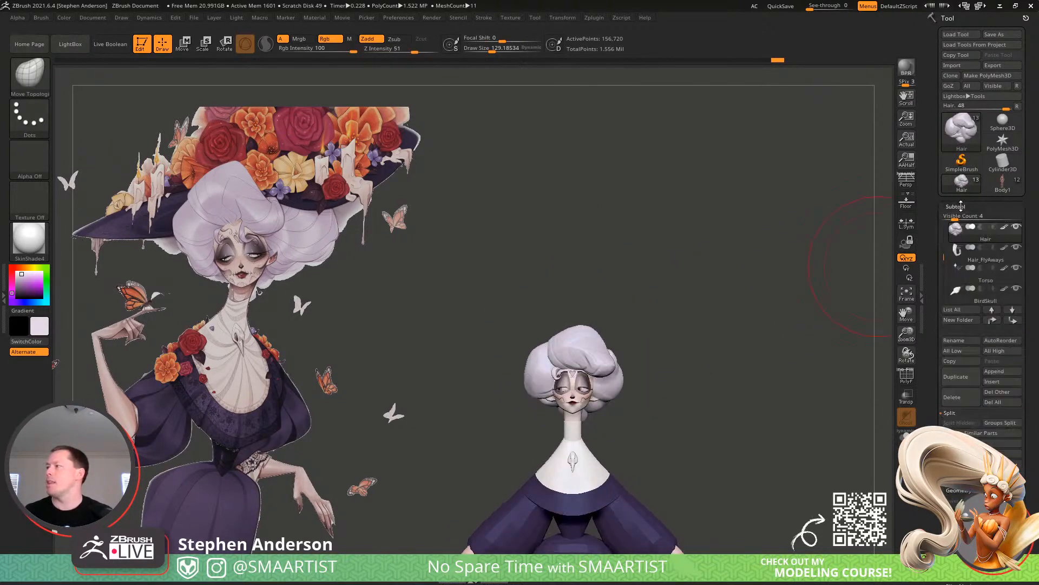
left_click_drag(945, 259, 944, 270)
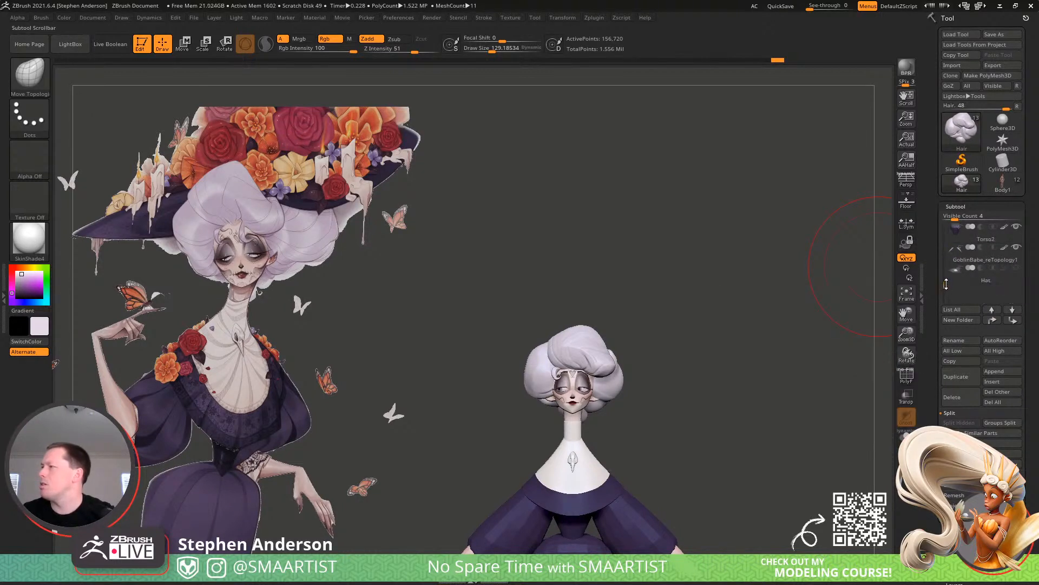
left_click(1001, 276)
mouse_move(678, 334)
left_mouse_down()
mouse_move(673, 307)
mouse_move(685, 401)
mouse_move(668, 399)
mouse_move(677, 365)
mouse_move(710, 347)
mouse_move(686, 309)
left_mouse_up()
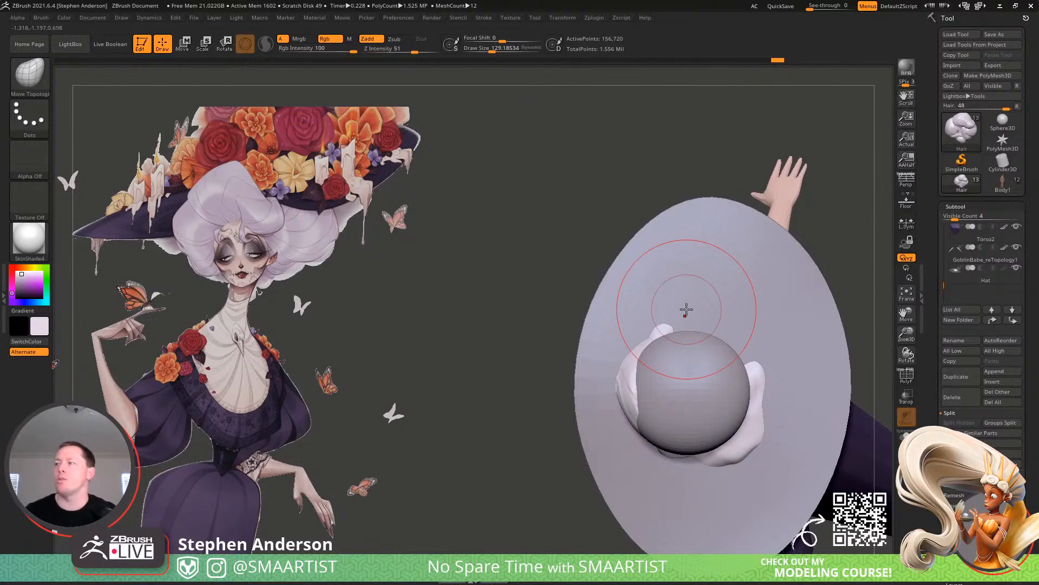
mouse_move(612, 406)
left_mouse_down()
mouse_move(661, 282)
mouse_move(688, 414)
mouse_move(559, 252)
mouse_move(704, 249)
mouse_move(676, 251)
mouse_move(636, 233)
left_mouse_up()
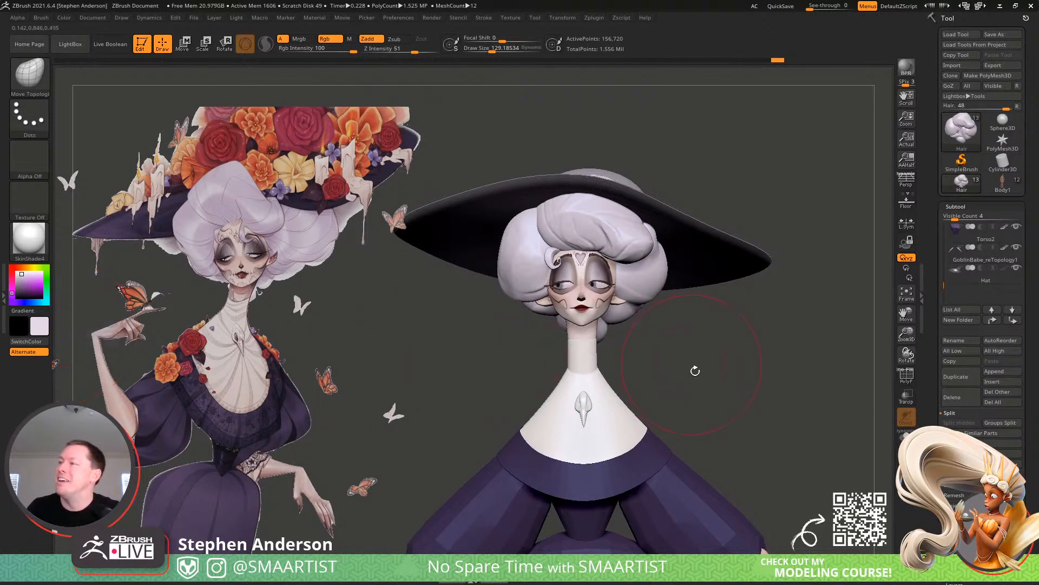
Sample the dark purple (R 61, G 46, B 79) as the current colour and enable Mrgb
mouse_move(693, 367)
left_mouse_down()
mouse_move(714, 376)
mouse_move(700, 375)
left_mouse_up()
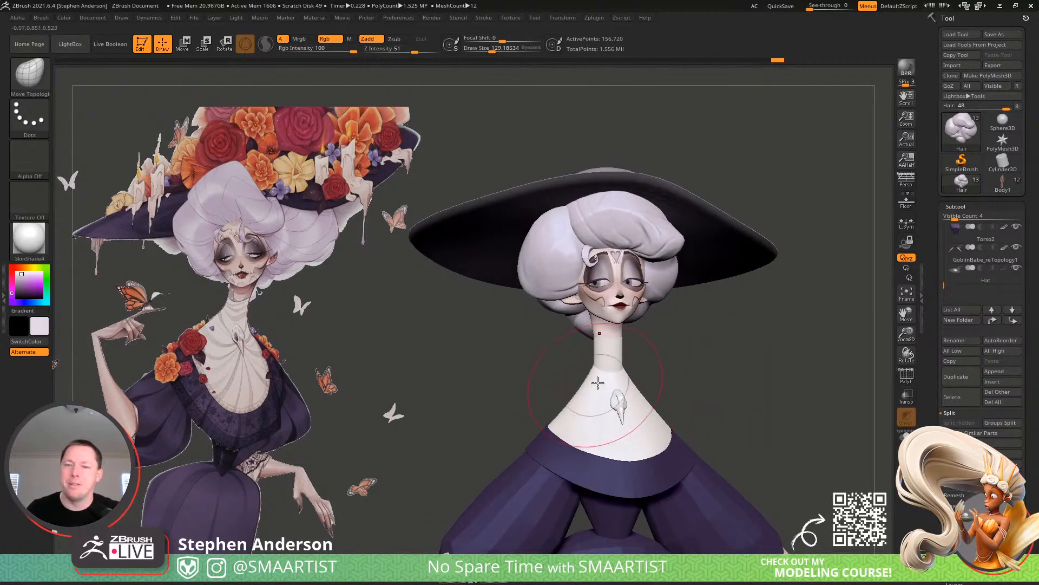
left_click_drag(680, 427, 709, 352, "alt")
left_click_drag(415, 162, 450, 250)
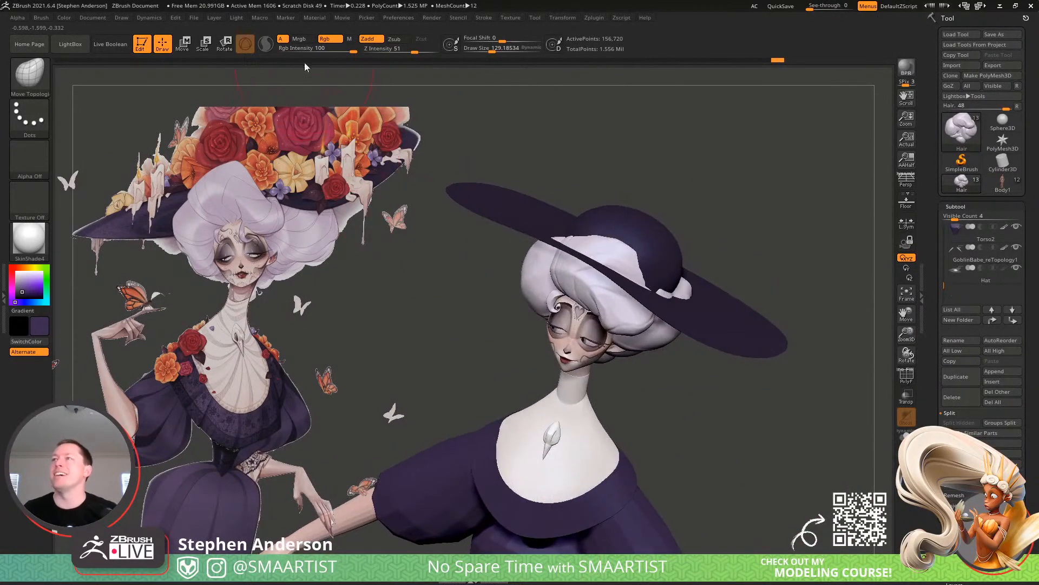
left_click(301, 39)
left_click(68, 19)
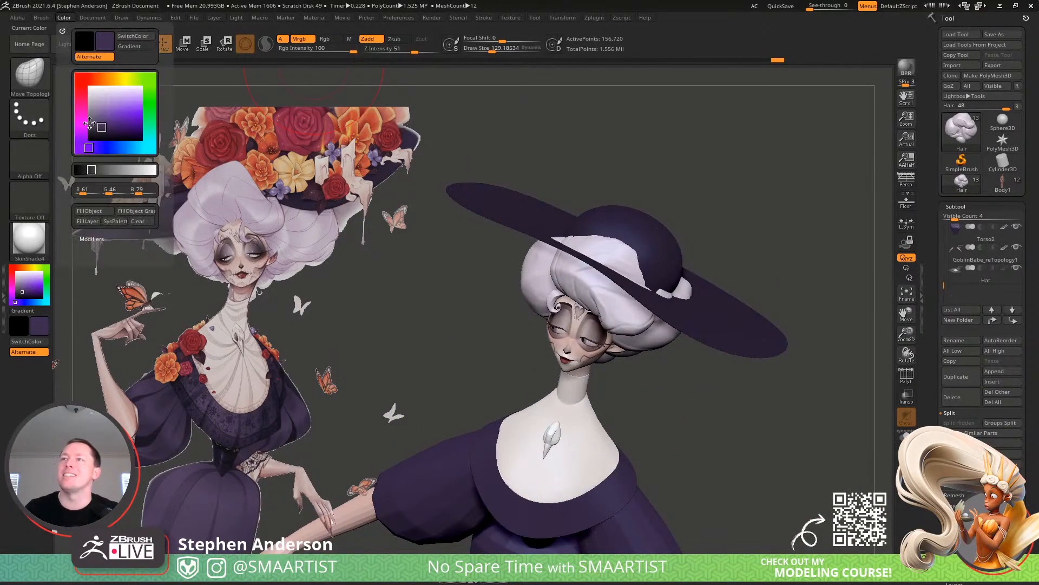
left_click(94, 212)
left_click_drag(716, 255, 714, 231)
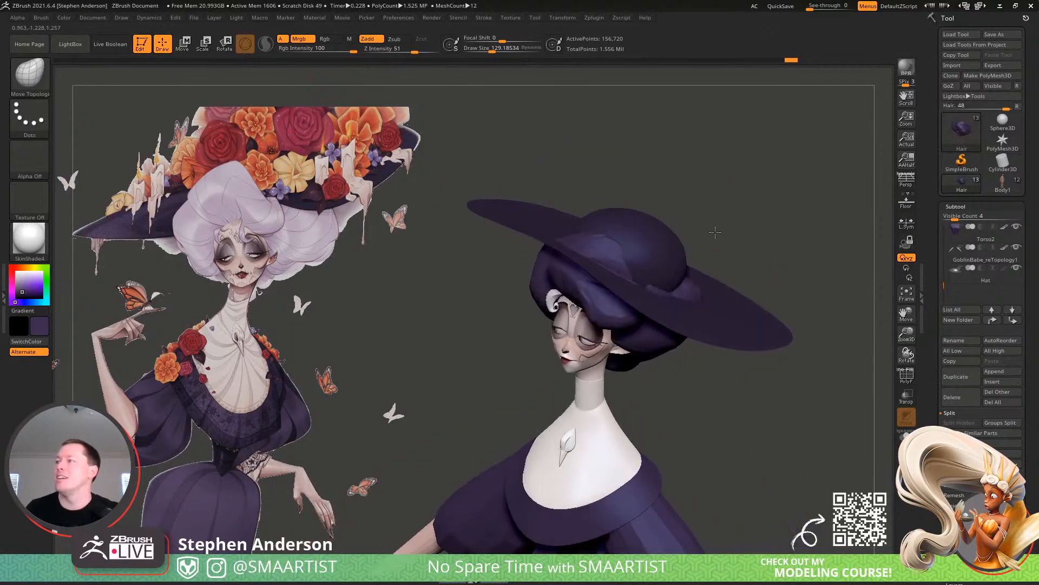
key("shift+f")
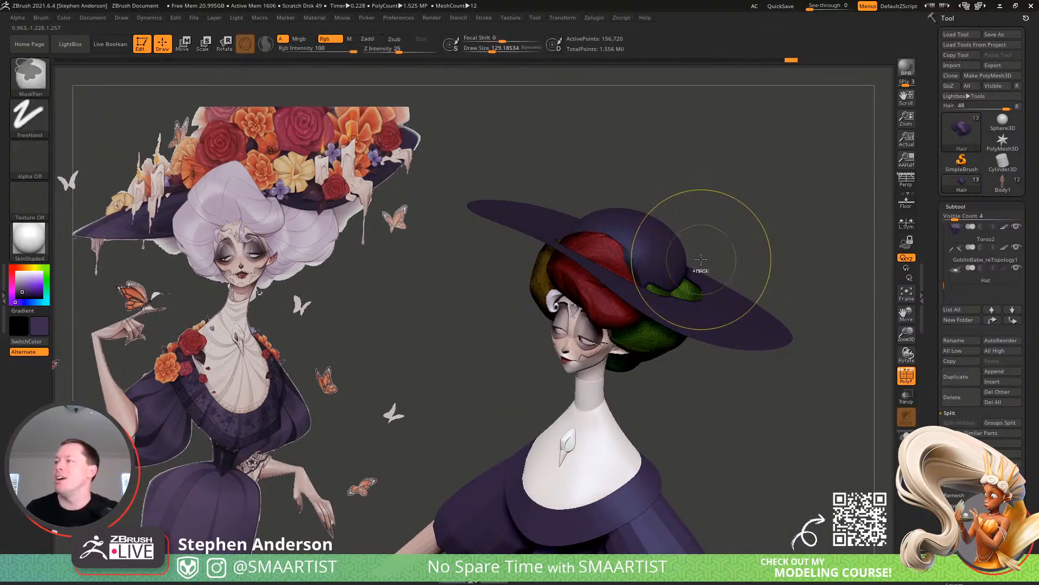
key("ctrl+z")
Select the Hat subtool, fill it with the current dark purple, and show its polygroups from above
left_click(748, 327, "alt")
key("shift+f")
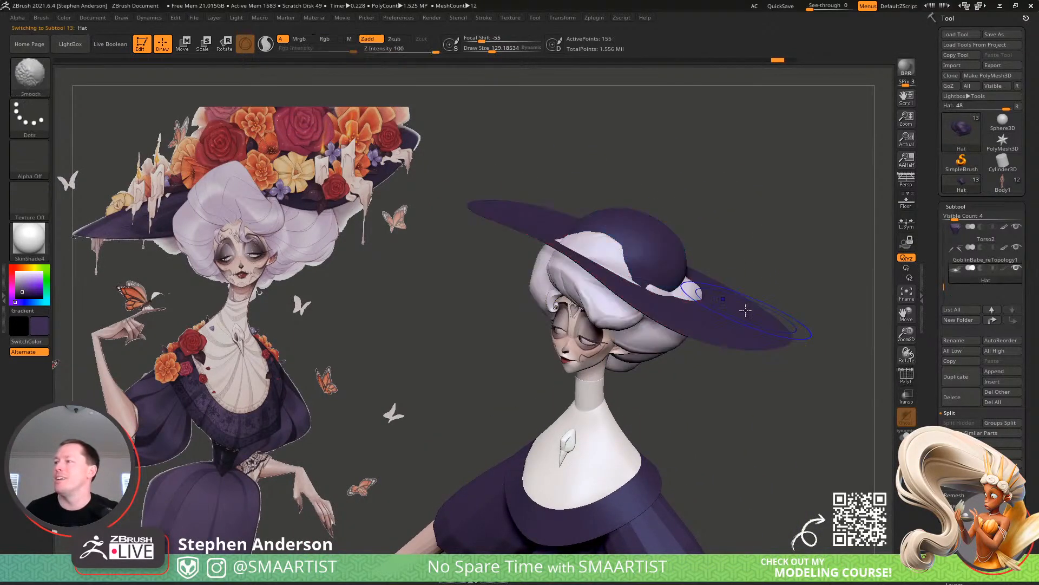
mouse_move(64, 17)
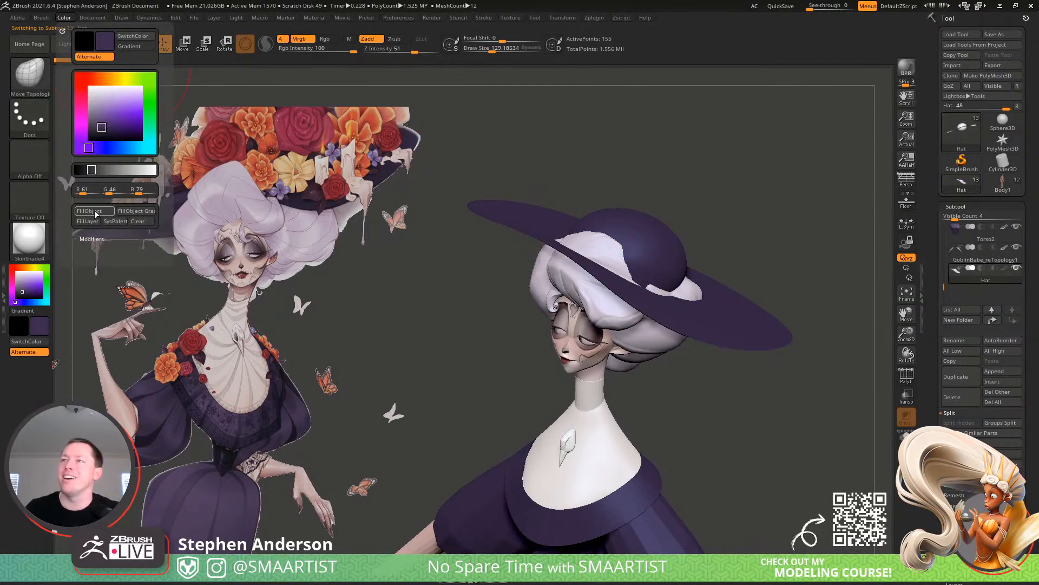
left_click(96, 211)
mouse_move(672, 245)
right_mouse_down("alt")
mouse_move(514, 311)
mouse_move(466, 319)
mouse_move(562, 249)
mouse_move(581, 258)
mouse_move(575, 271)
mouse_move(511, 292)
mouse_move(496, 312)
right_mouse_up("alt")
key("shift+f")
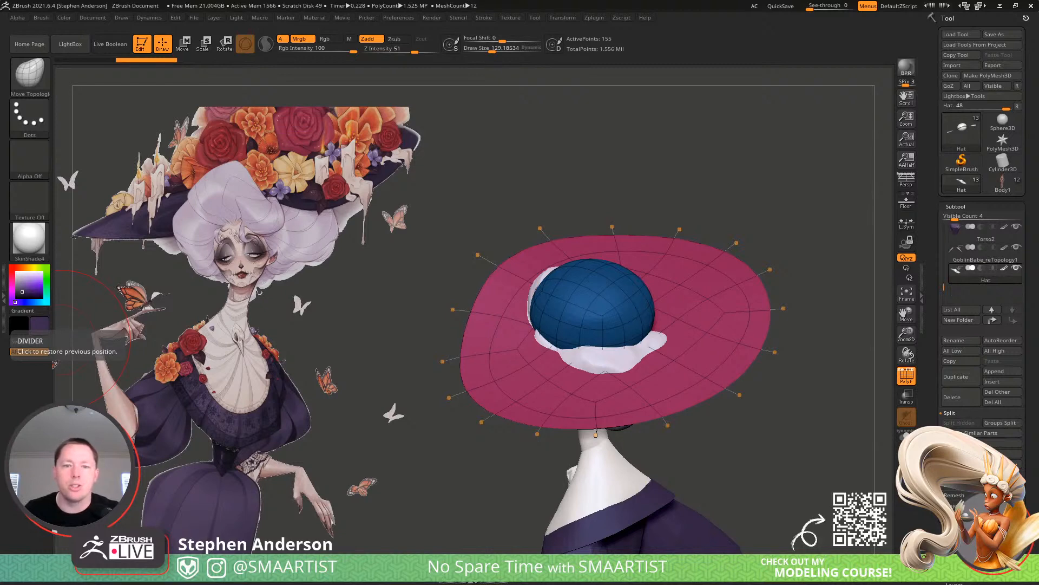
Switch to Chrome and browse Google Images for "fancy victorian hats" in a new tab
key("alt+Tab")
left_click(275, 9)
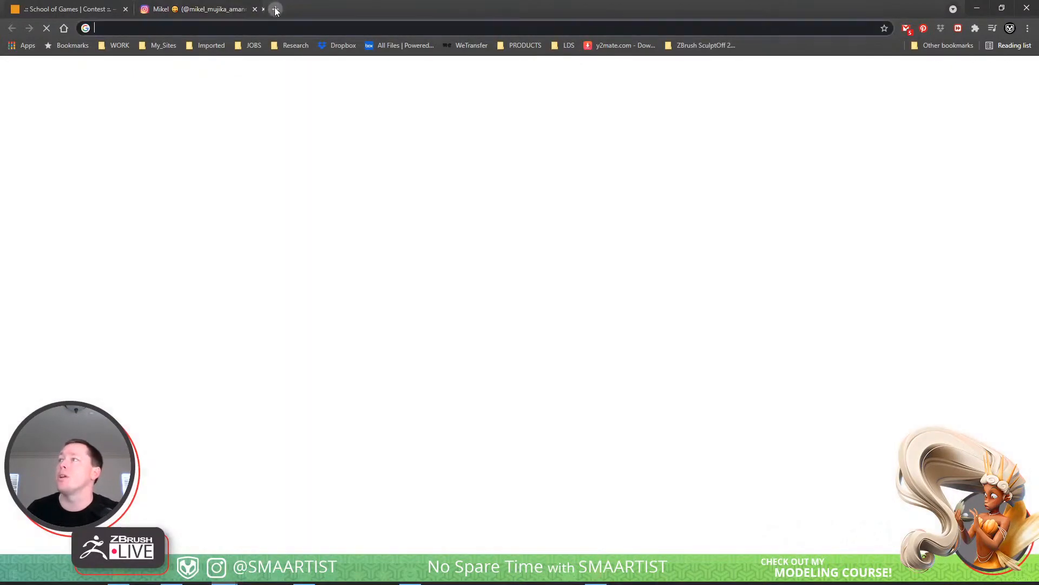
type("fanc")
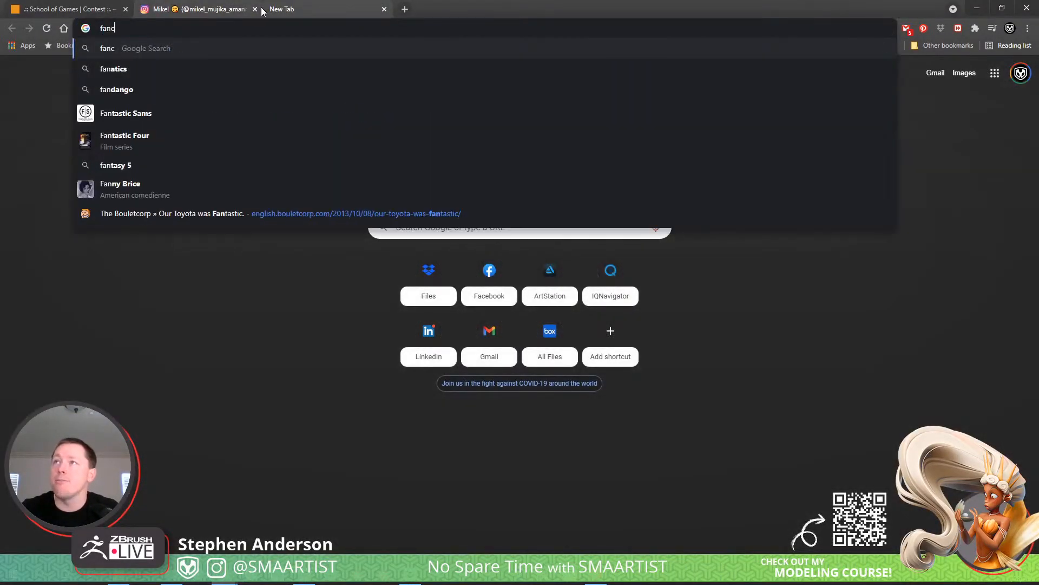
type("y ")
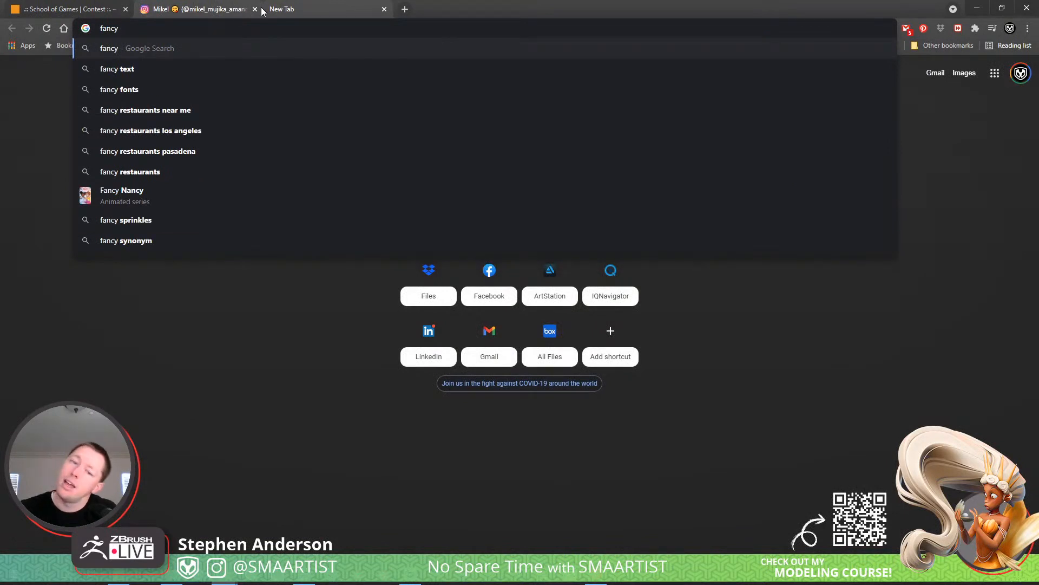
type("vic")
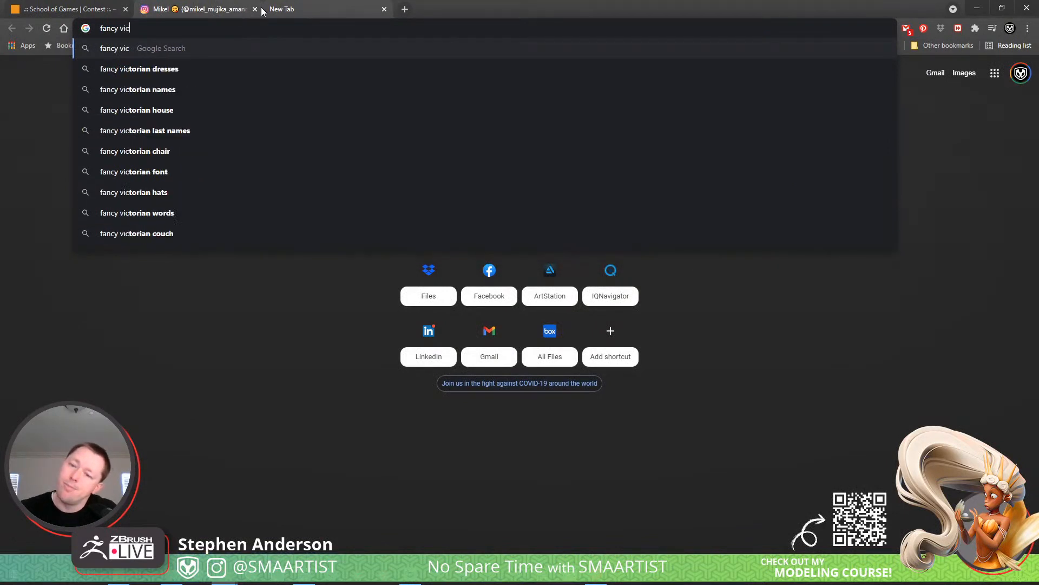
type("torian hat")
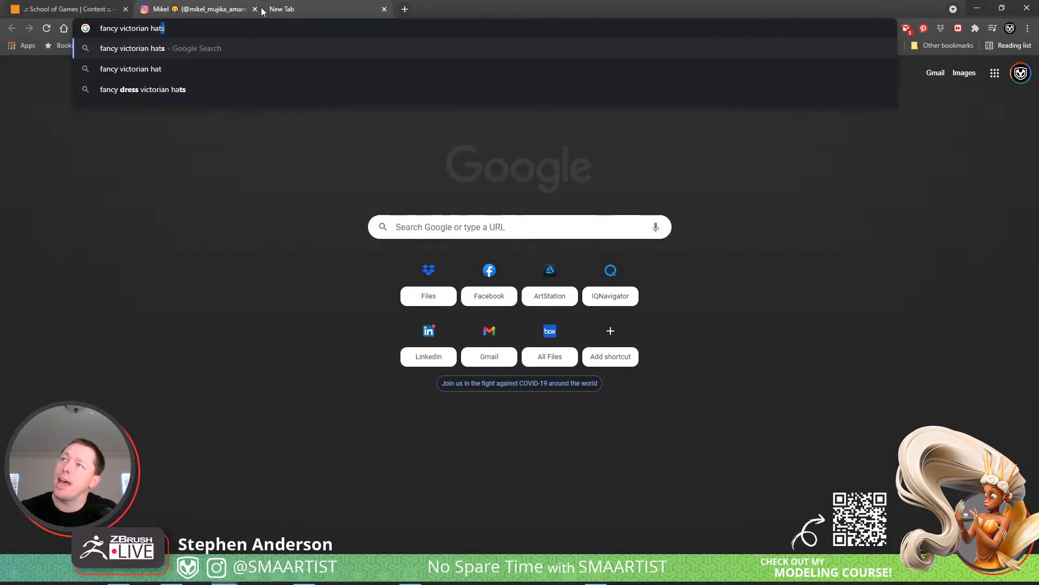
key("Return")
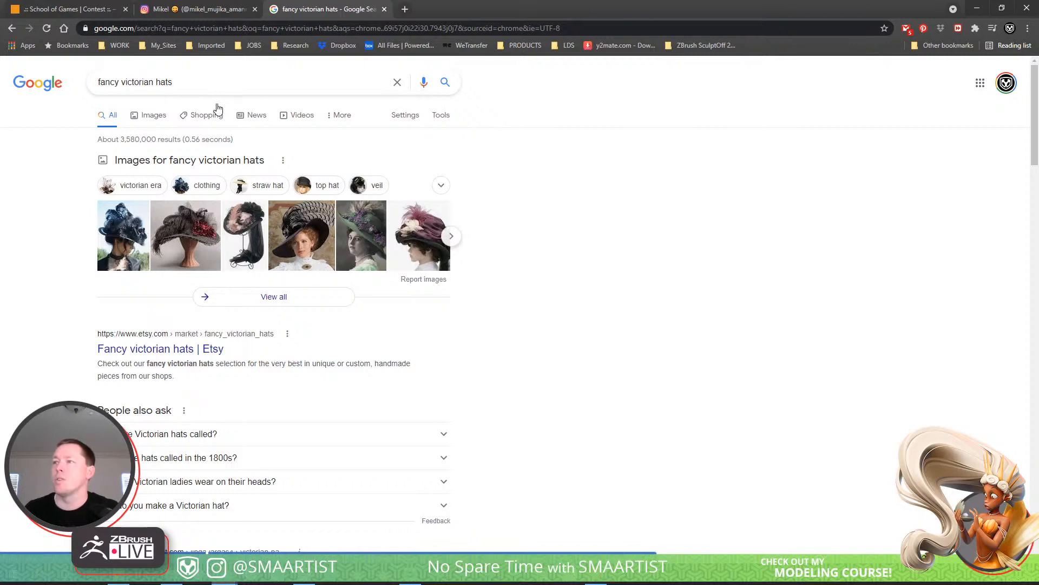
left_click(155, 115)
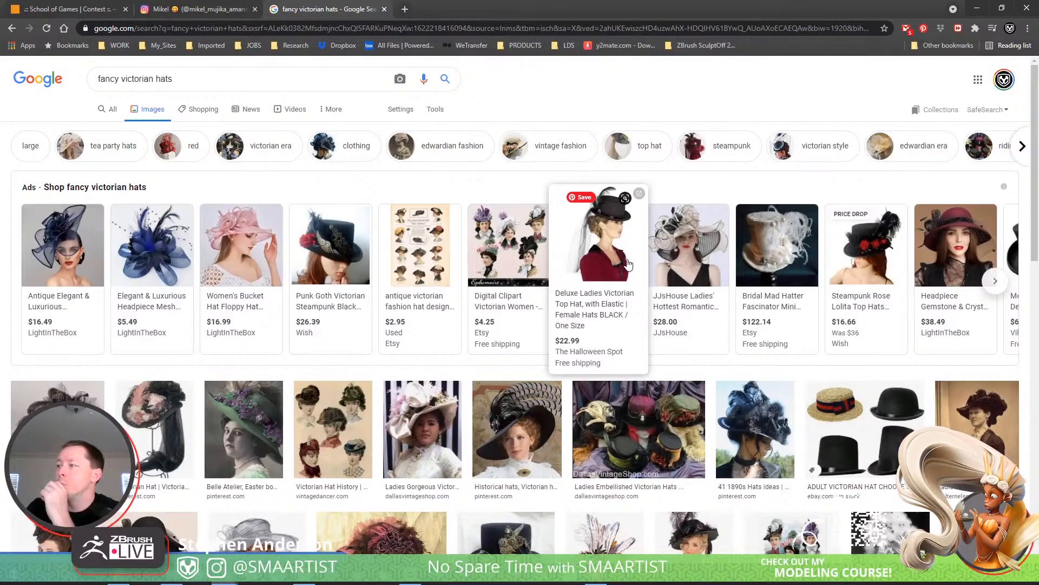
scroll(709, 420, "down", 2)
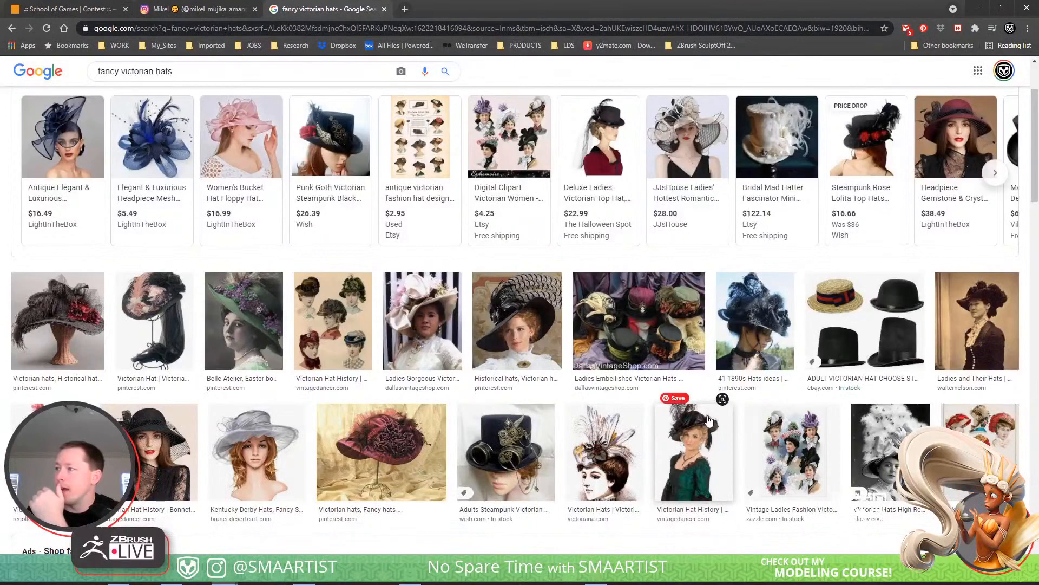
Browse the "fancy victorian hats" results and preview the Tea Party Hats illustration with the flower-covered brim
scroll(709, 420, "down", 3)
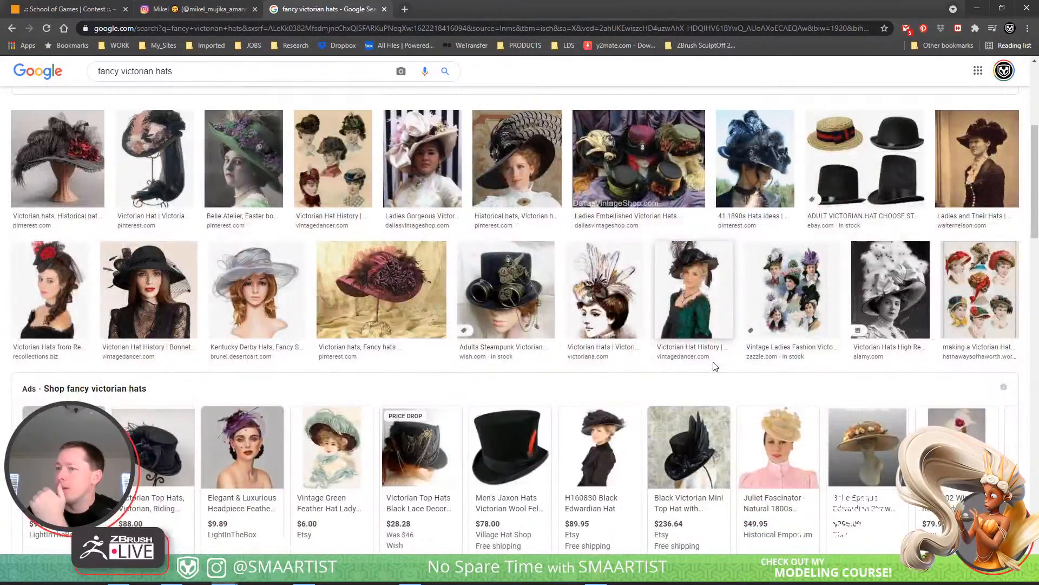
scroll(715, 367, "down", 5)
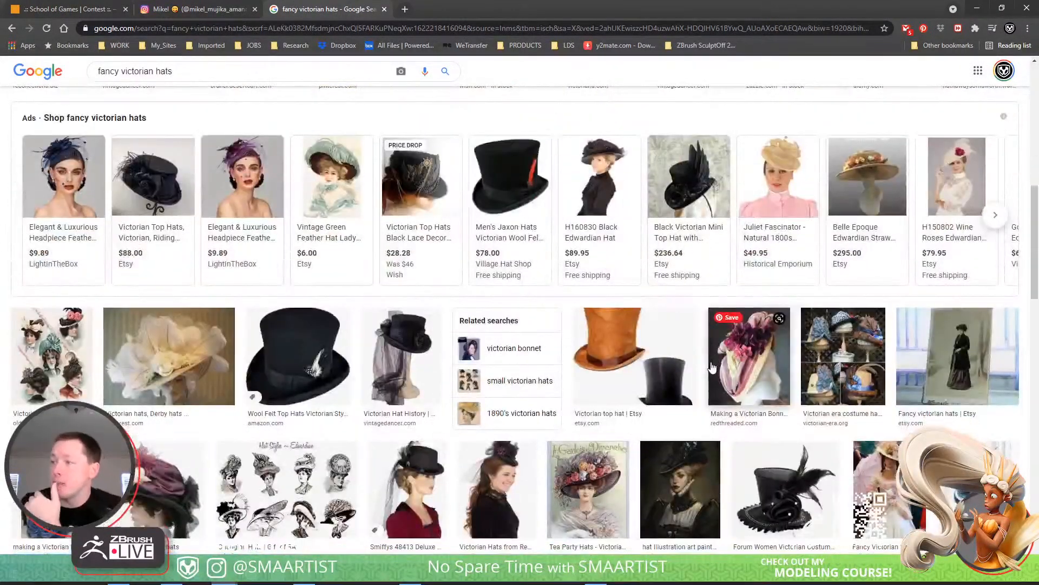
scroll(711, 367, "down", 2)
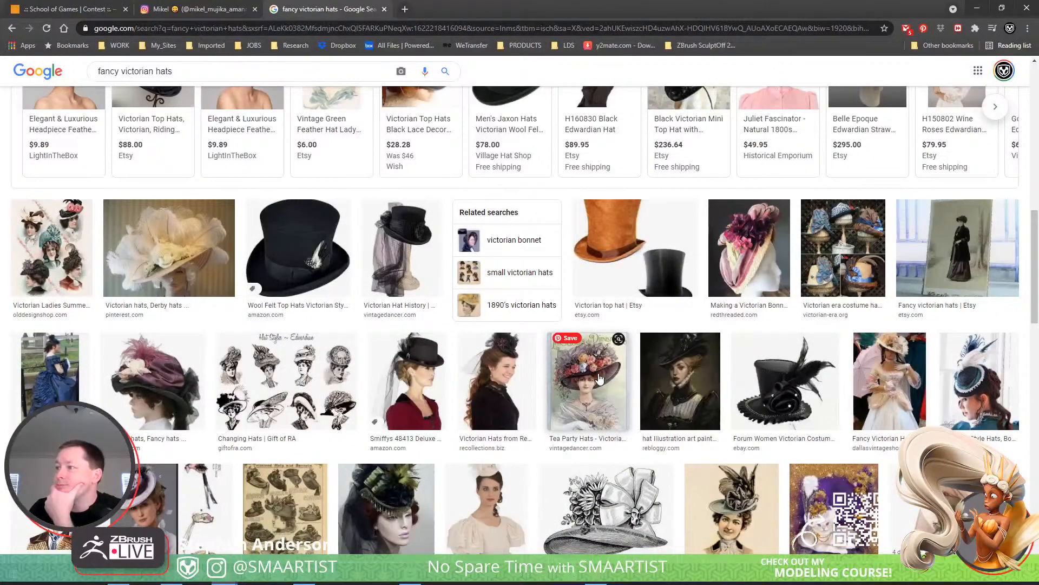
left_click(599, 377)
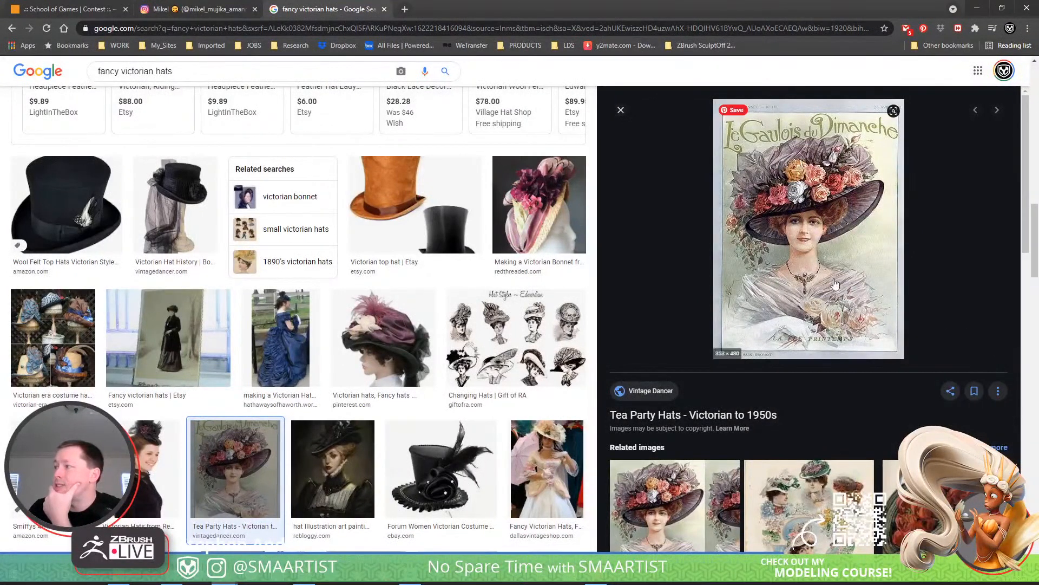
right_click(793, 259)
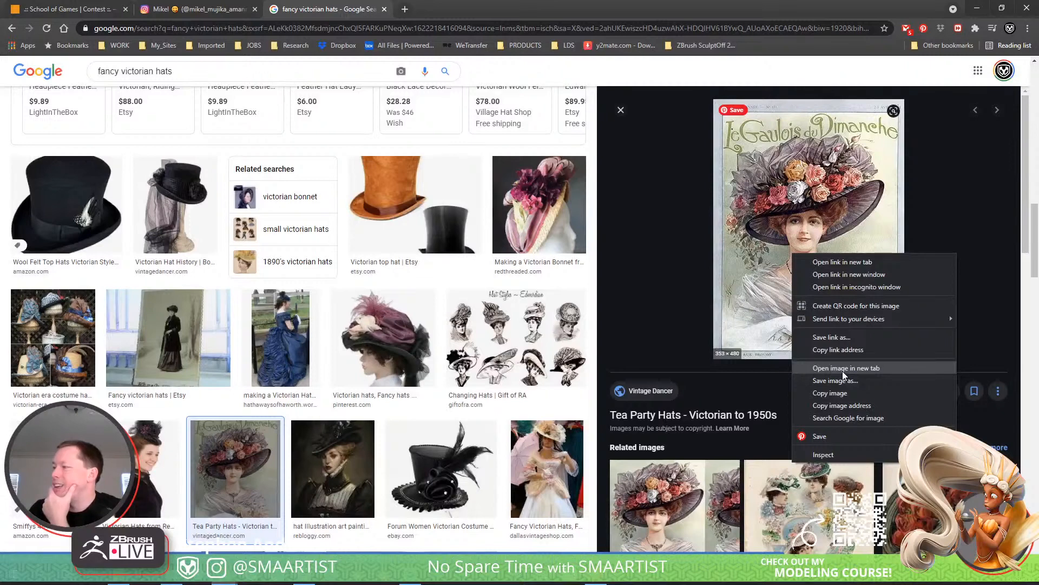
left_click(972, 203)
Preview the related Graphics Fairy image of the lady in a red-rose hat and open that image in a new tab
scroll(967, 303, "down", 2)
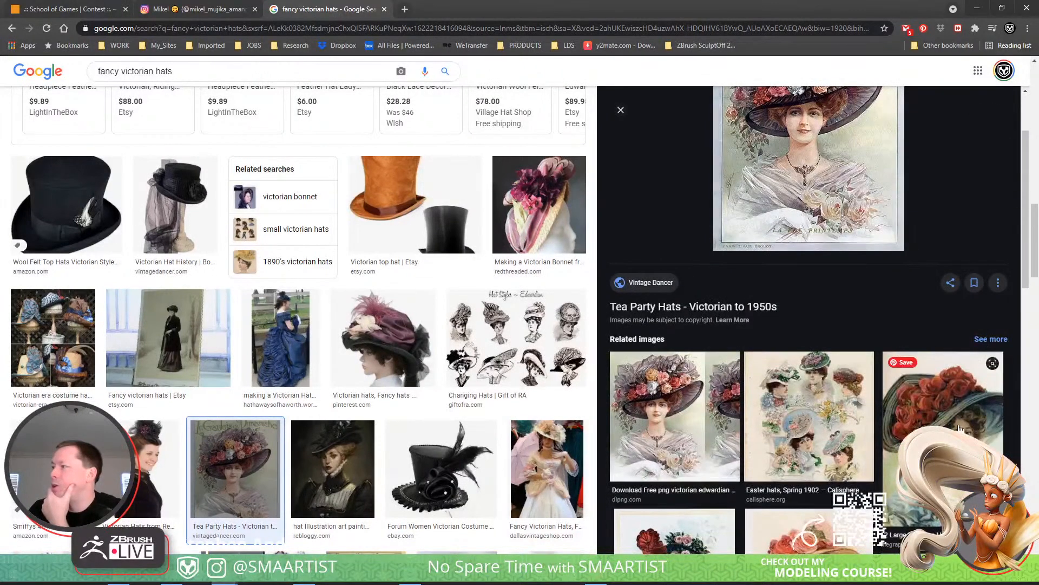
left_click(959, 428)
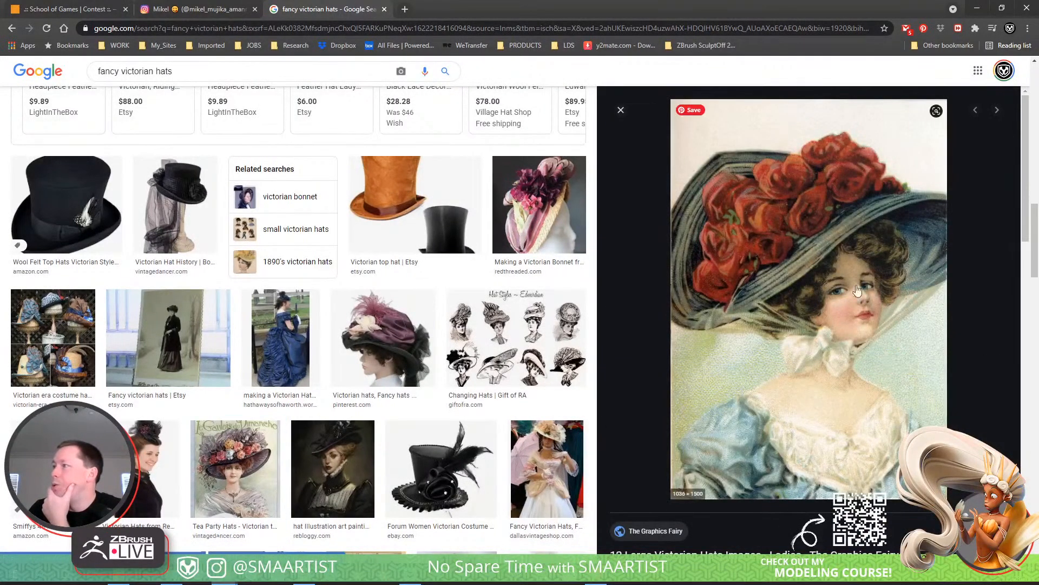
right_click(834, 287)
mouse_move(886, 348)
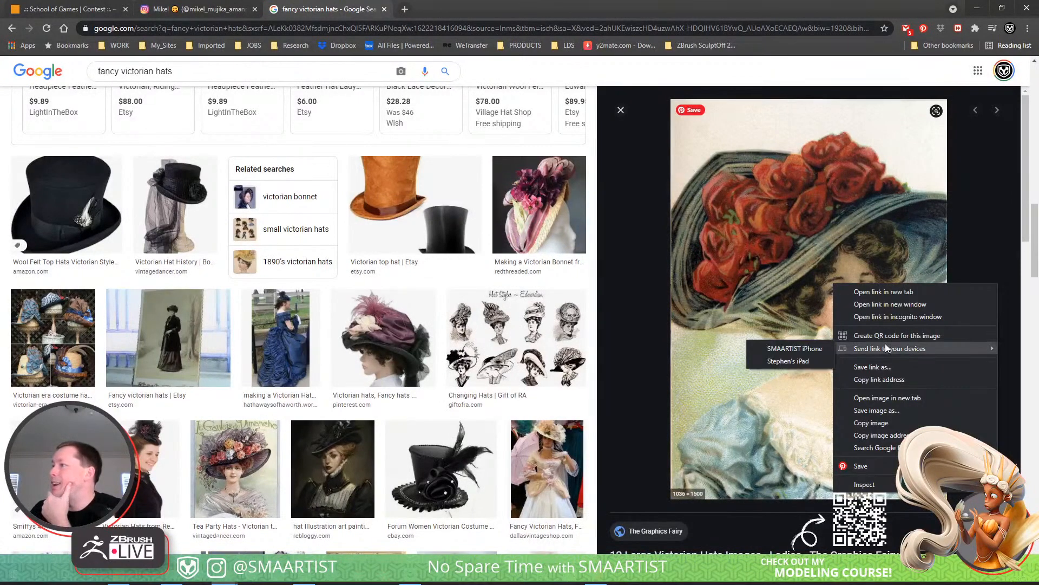
left_click(888, 397)
scroll(884, 366, "down", 3)
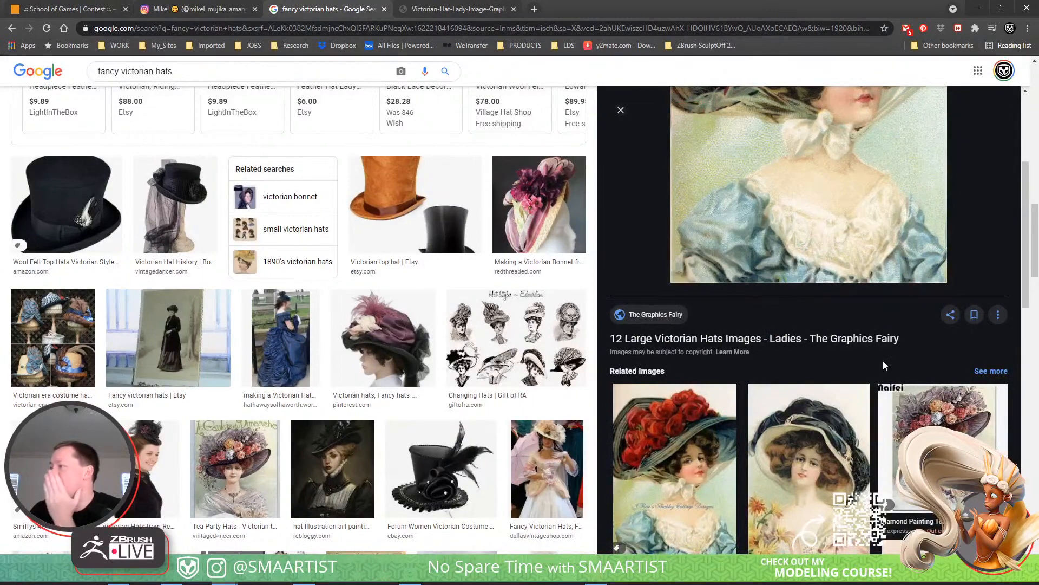
scroll(882, 360, "down", 5)
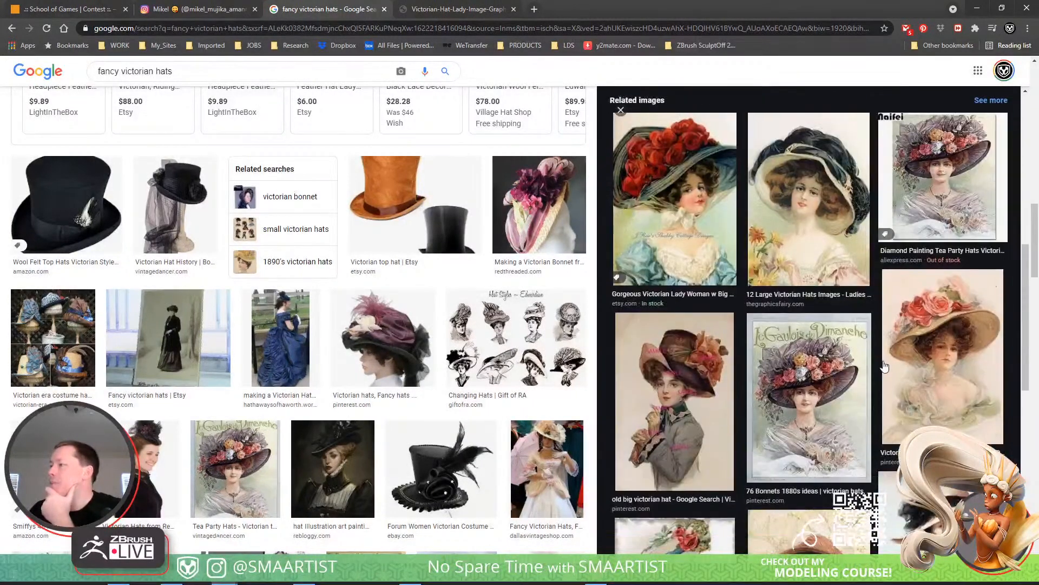
Switch to an empty PureRef board, place it over the browser, and check its recently loaded scenes
left_click(546, 581)
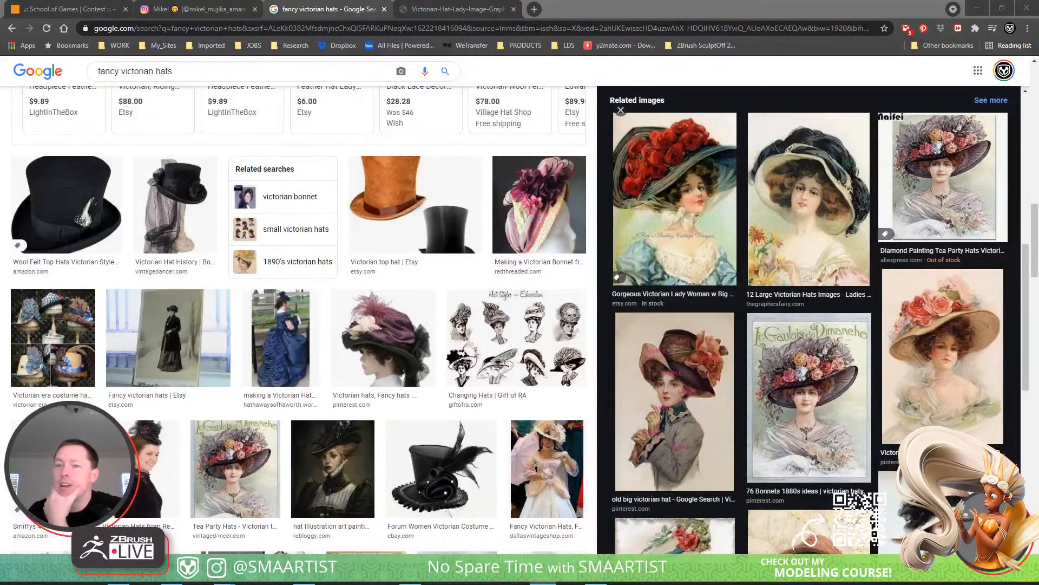
right_click_drag(0, 282, 287, 184)
right_click(262, 175)
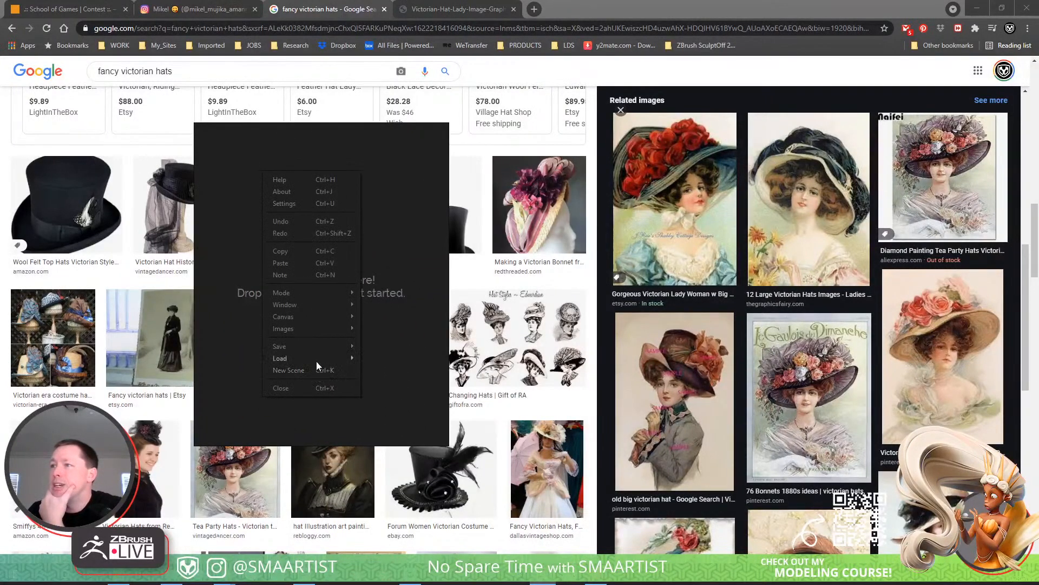
mouse_move(316, 360)
mouse_move(399, 371)
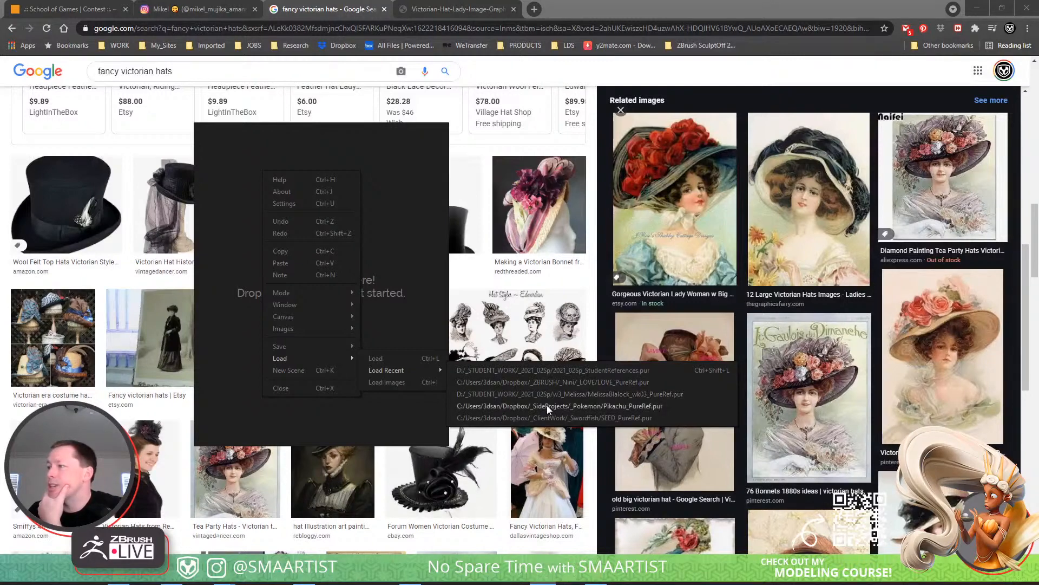
left_click(402, 250)
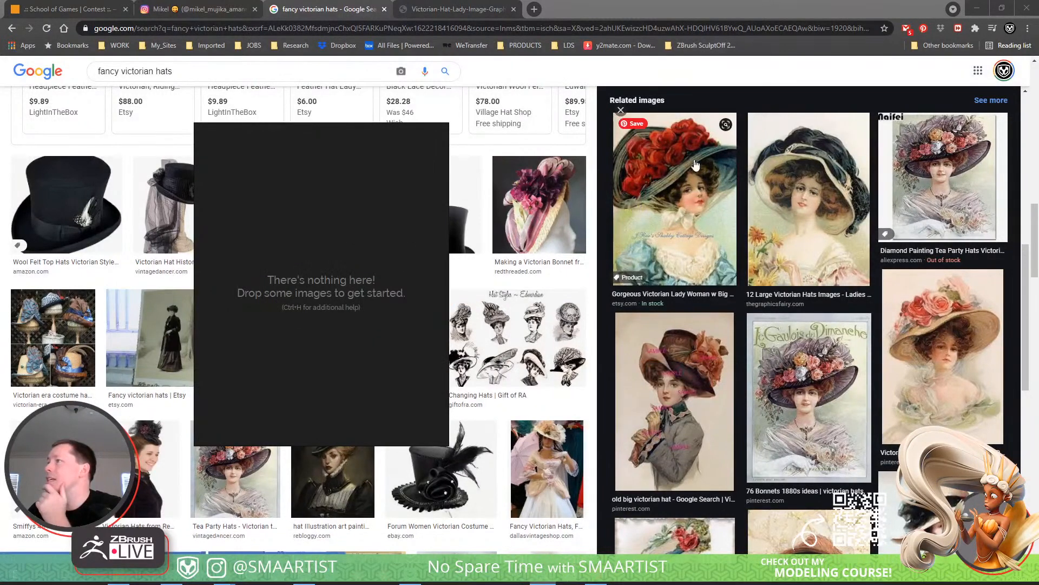
Add the full-size red-rose hat image to the PureRef board and move the board clear of the browser
left_click(445, 8)
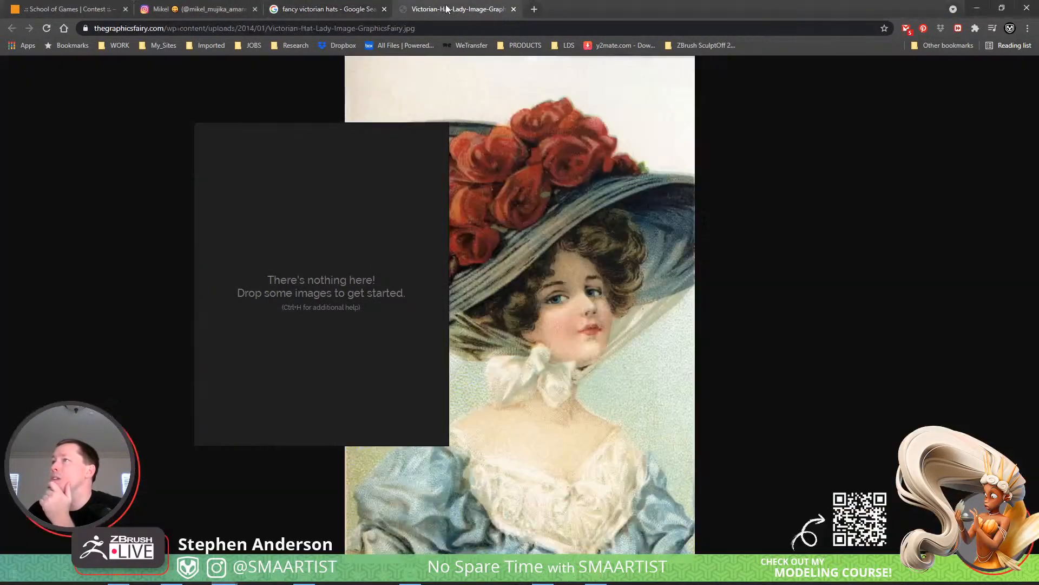
left_click(567, 247)
left_click_drag(604, 249, 411, 298)
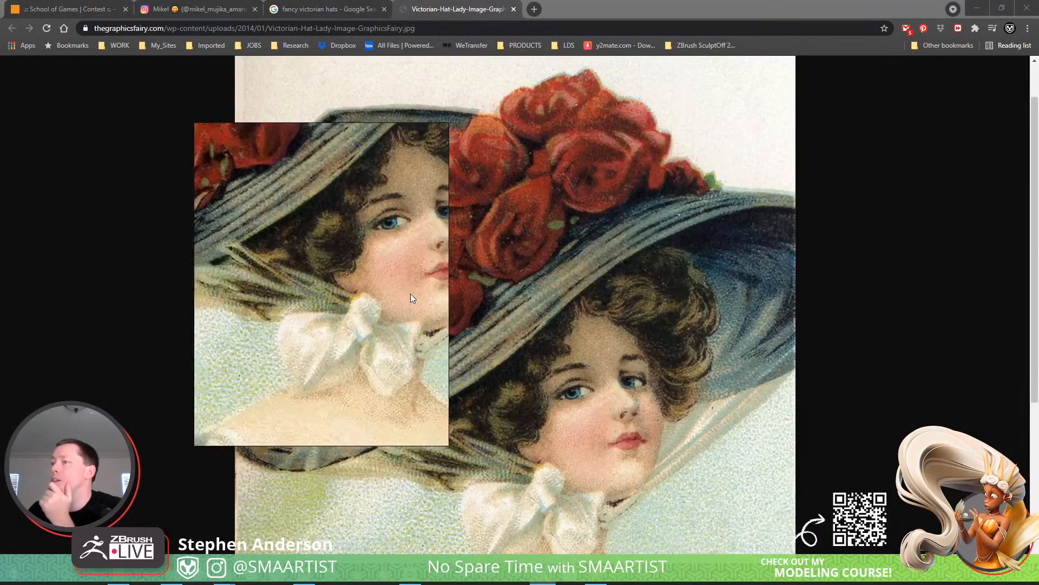
scroll(373, 288, "down", 5)
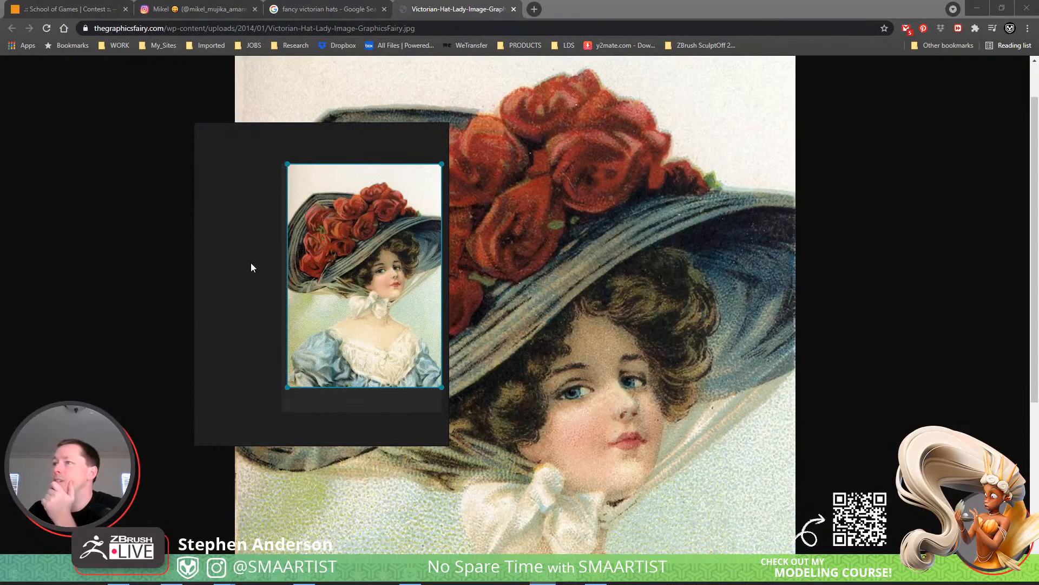
right_click_drag(239, 160, 0, 161)
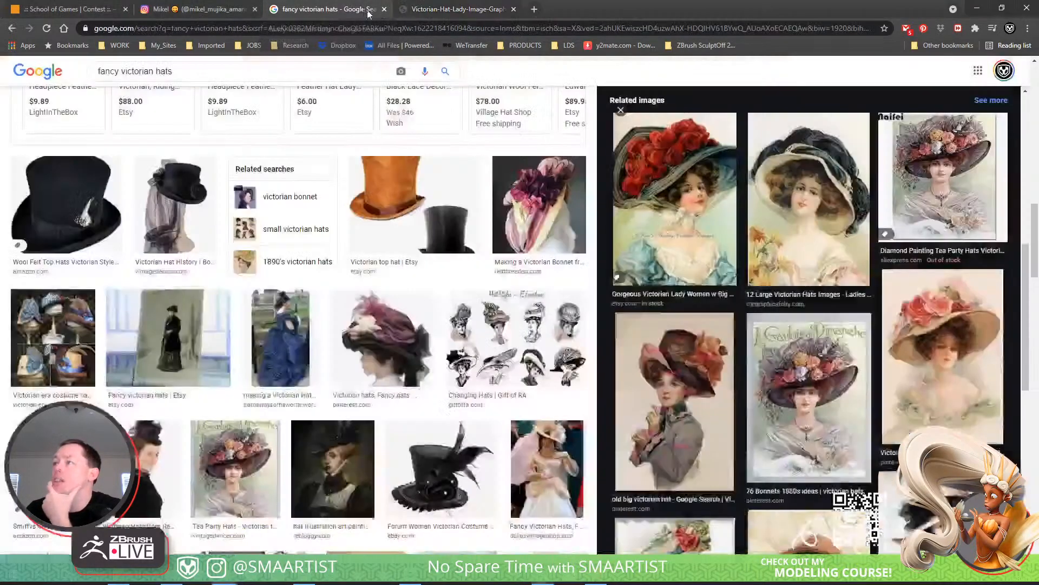
Find the black feathered hat with dark red roses in the image results and add its preview to the PureRef board
left_click(325, 8)
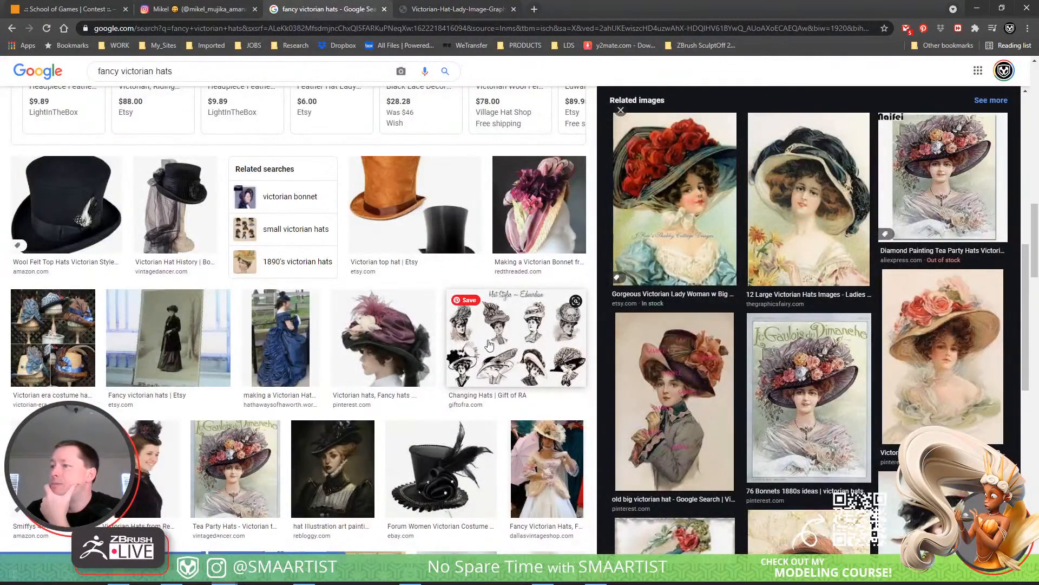
scroll(400, 456, "down", 1)
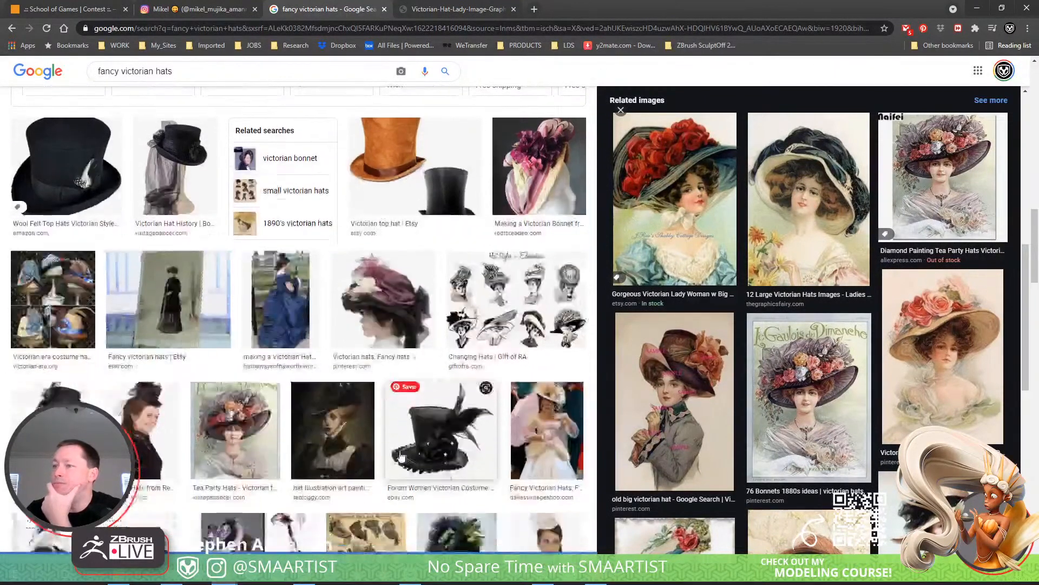
scroll(401, 457, "down", 3)
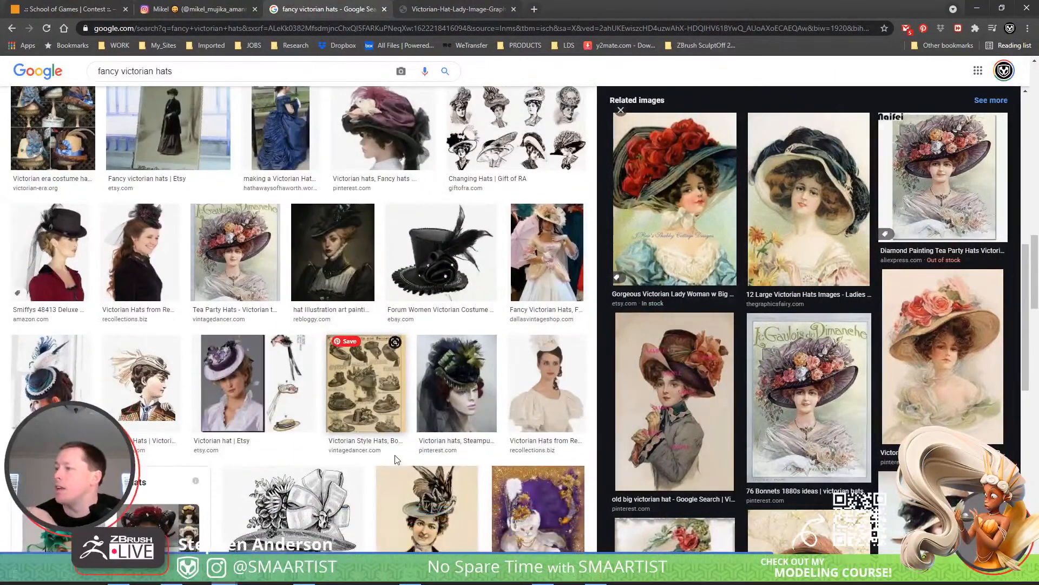
scroll(396, 457, "down", 6)
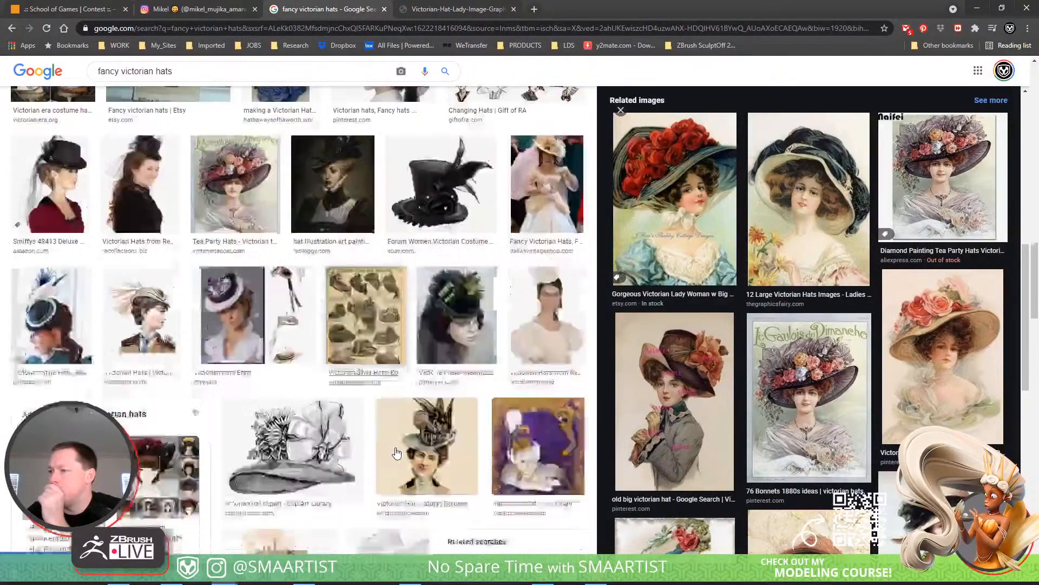
scroll(397, 451, "down", 10)
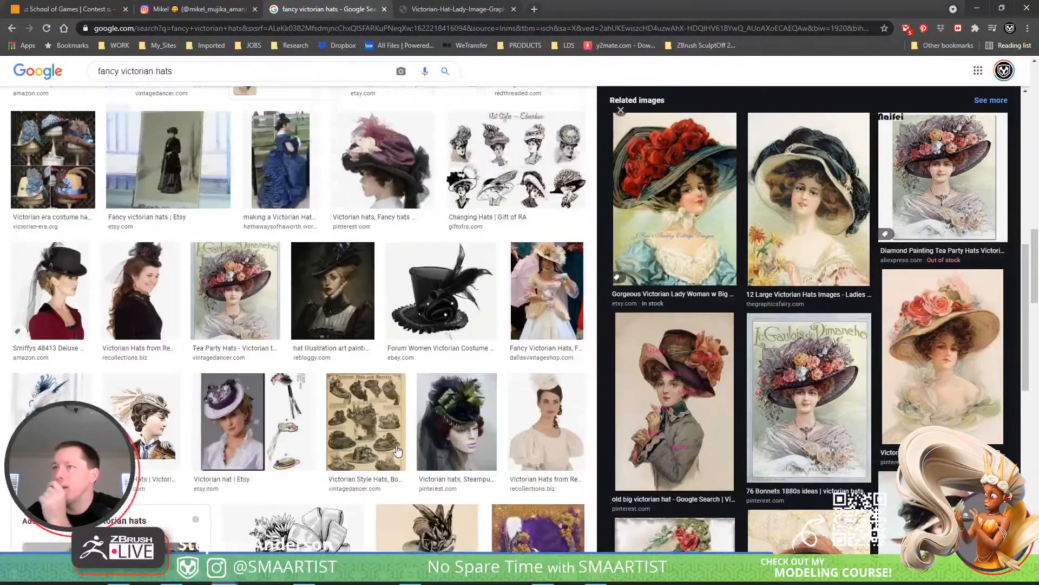
scroll(398, 450, "up", 4)
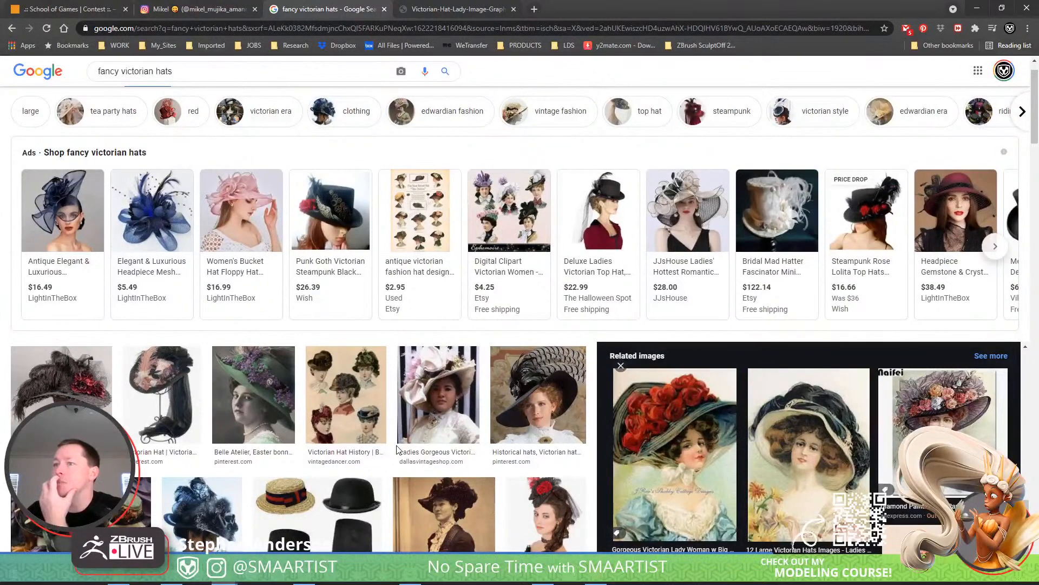
left_click(61, 393)
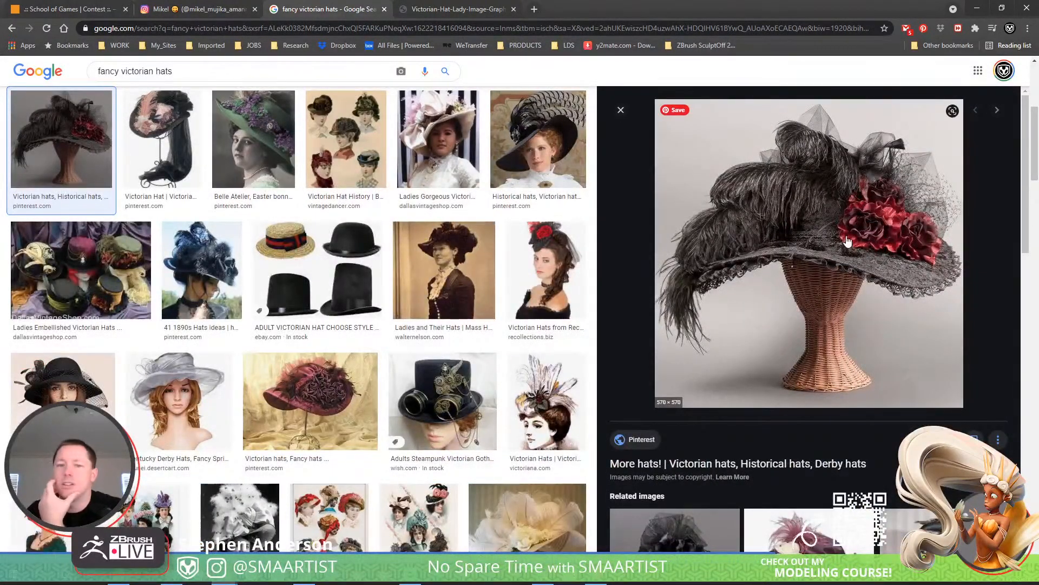
left_click_drag(847, 241, 0, 433)
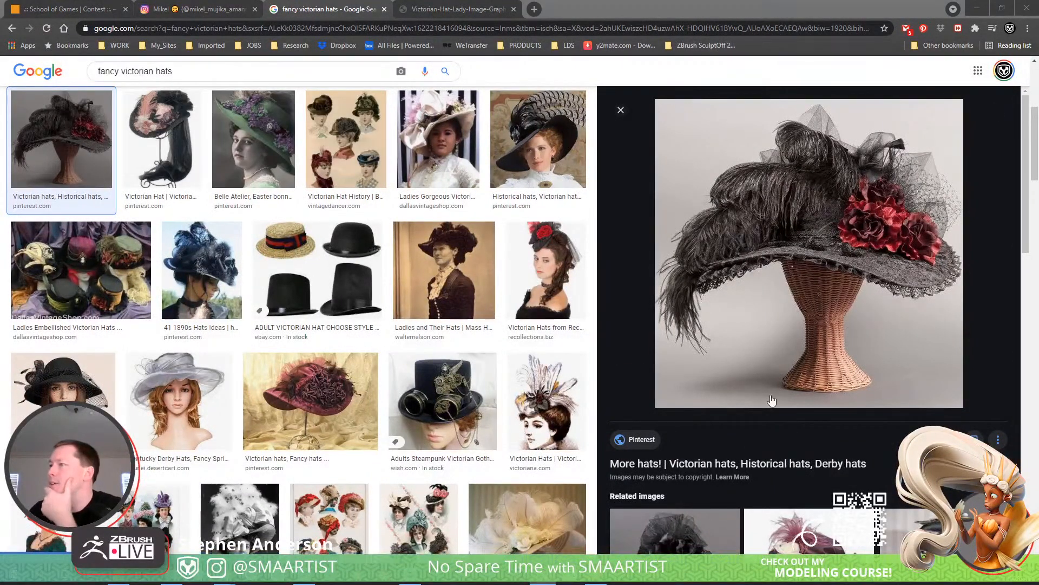
Look through more Victorian hat results and the feathered hat's related images for further shape and decoration references
scroll(772, 400, "down", 1)
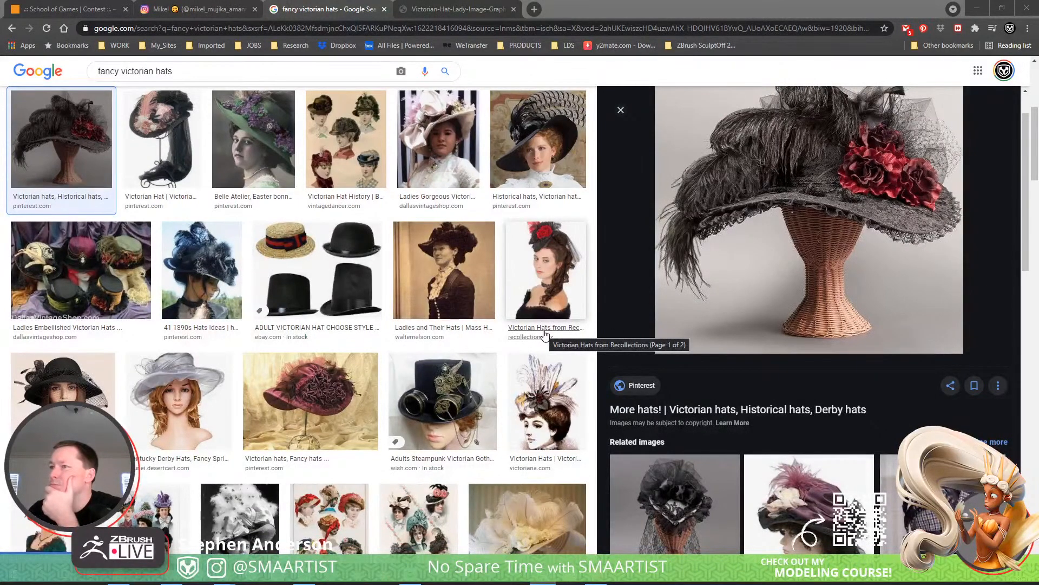
scroll(545, 335, "down", 3)
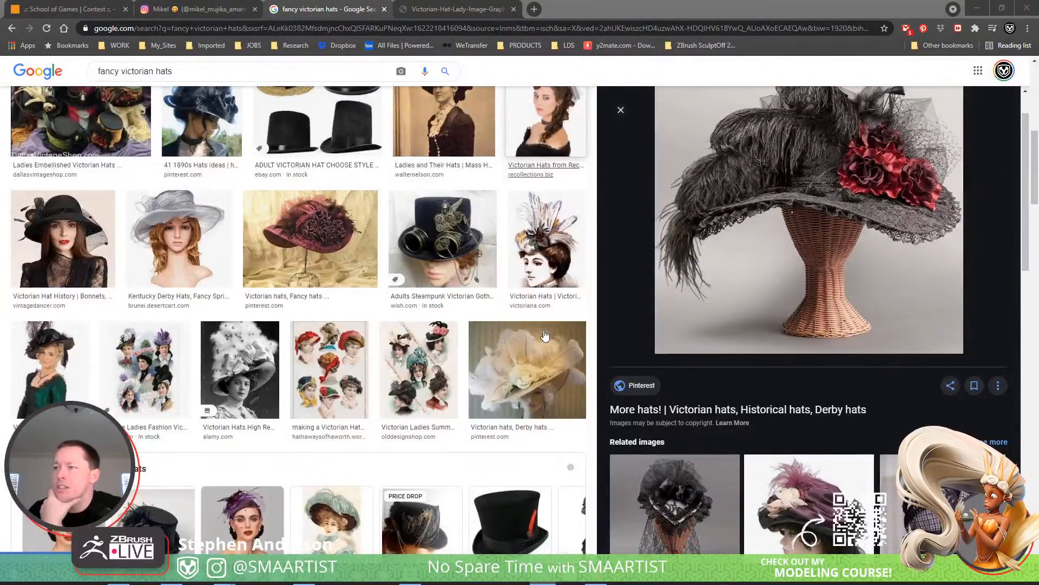
scroll(545, 336, "down", 3)
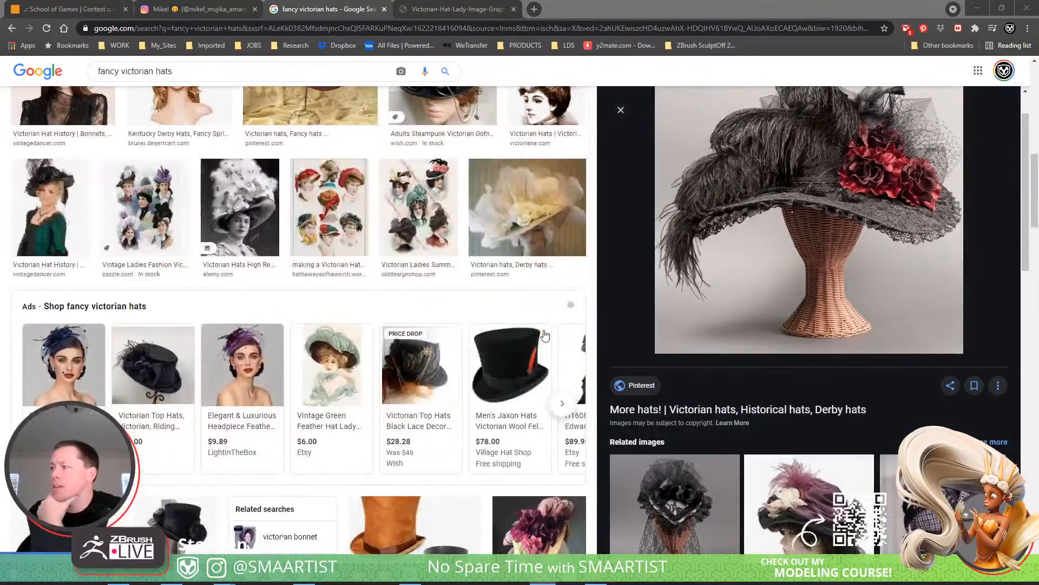
scroll(767, 338, "down", 4)
scroll(777, 292, "down", 10)
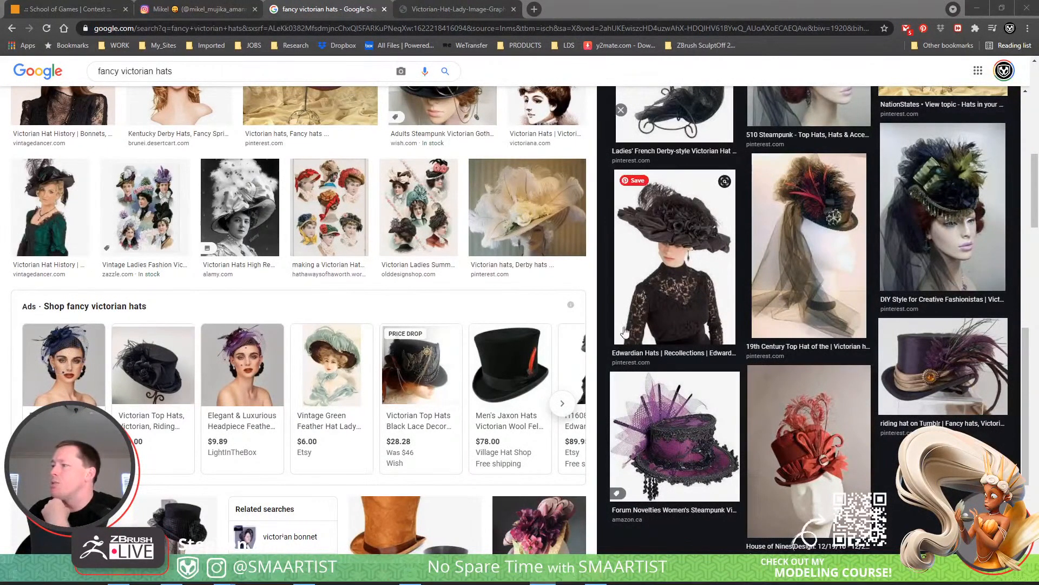
scroll(271, 347, "down", 6)
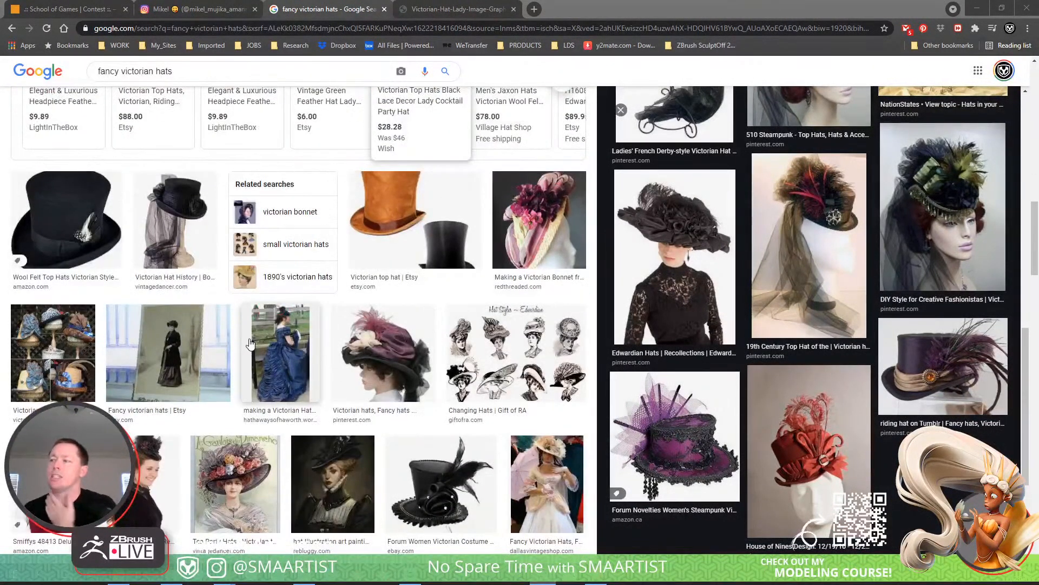
scroll(287, 379, "down", 2)
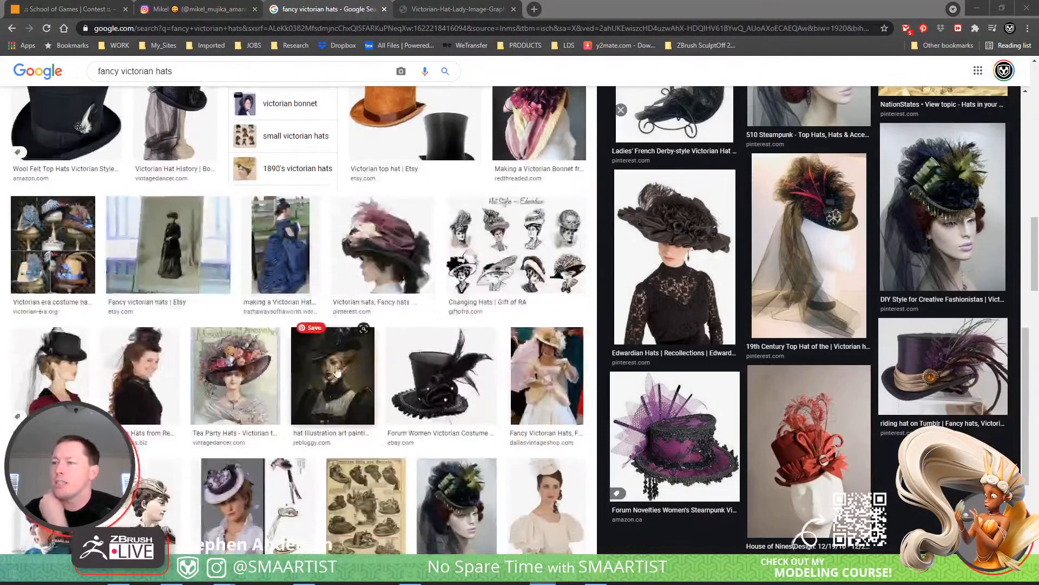
scroll(331, 412, "down", 2)
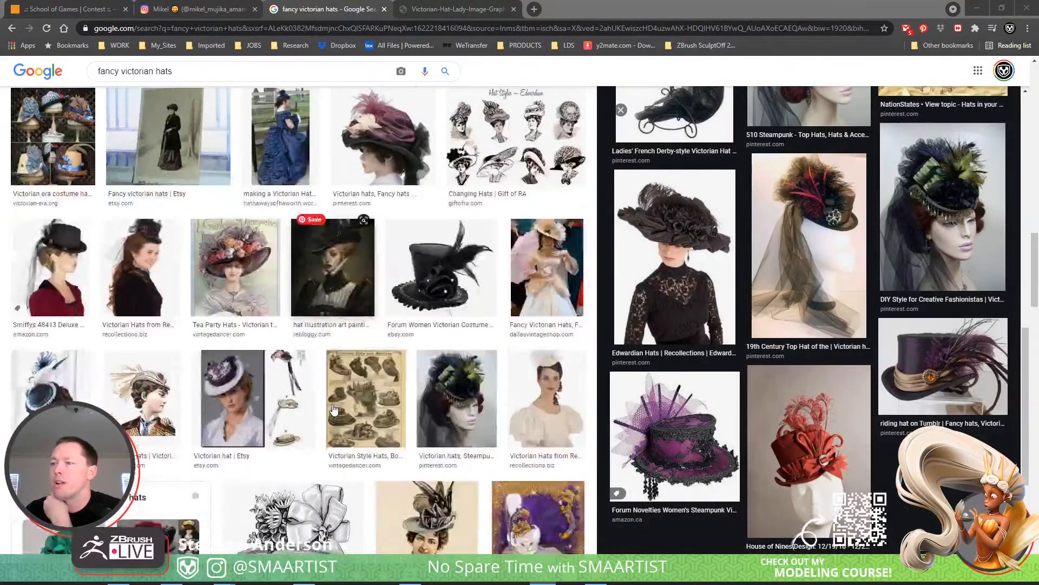
scroll(334, 410, "down", 5)
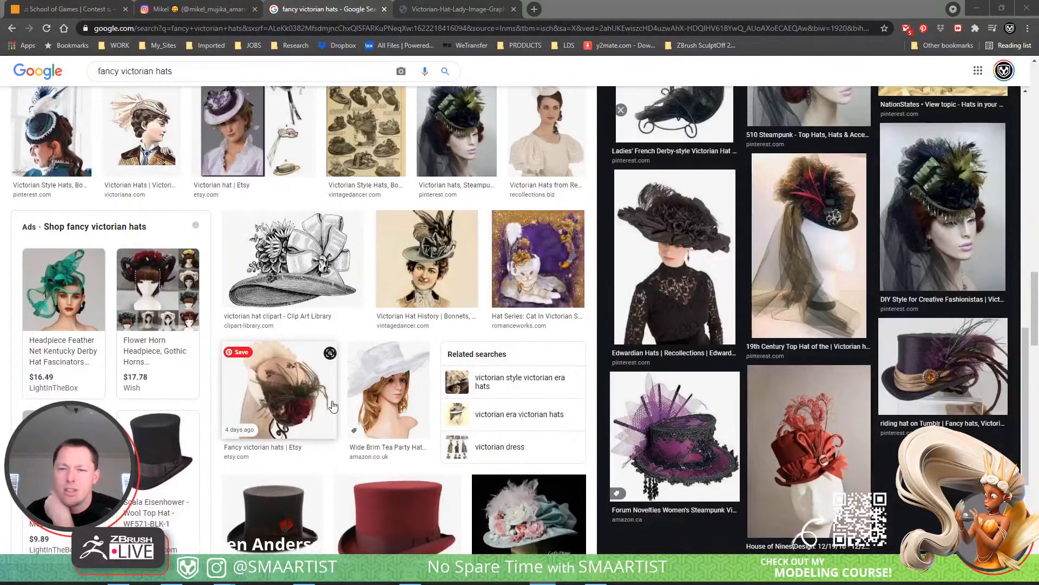
scroll(334, 406, "down", 15)
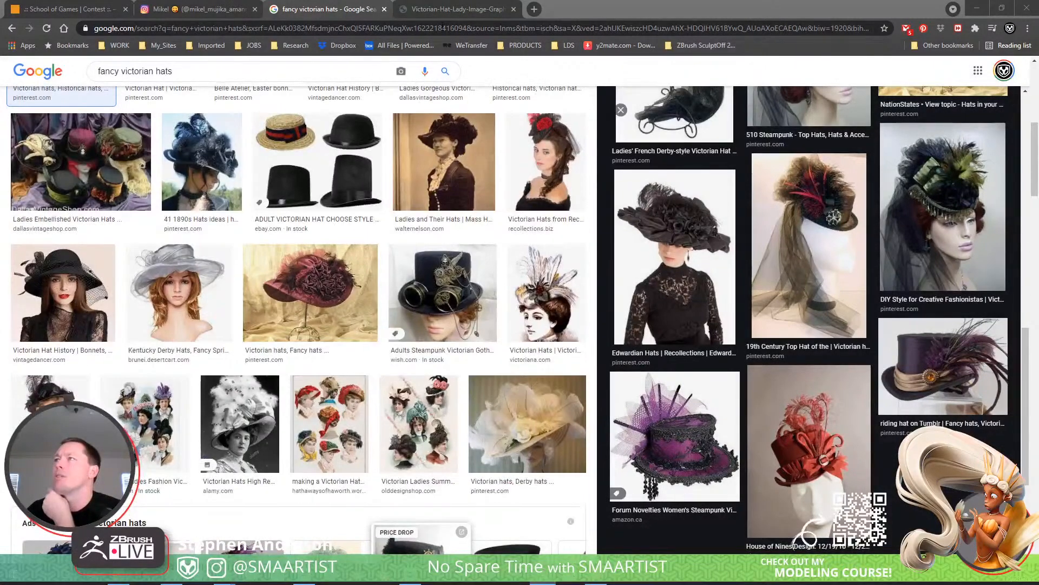
Check the full-size red-rose hat image again and close the fancy victorian hats image results
left_click(452, 11)
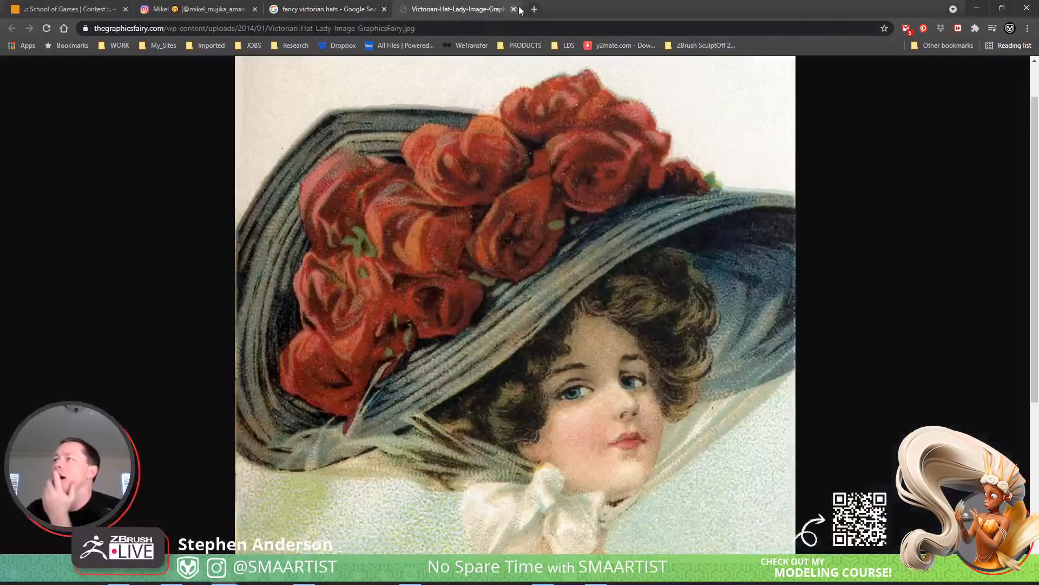
left_click(330, 10)
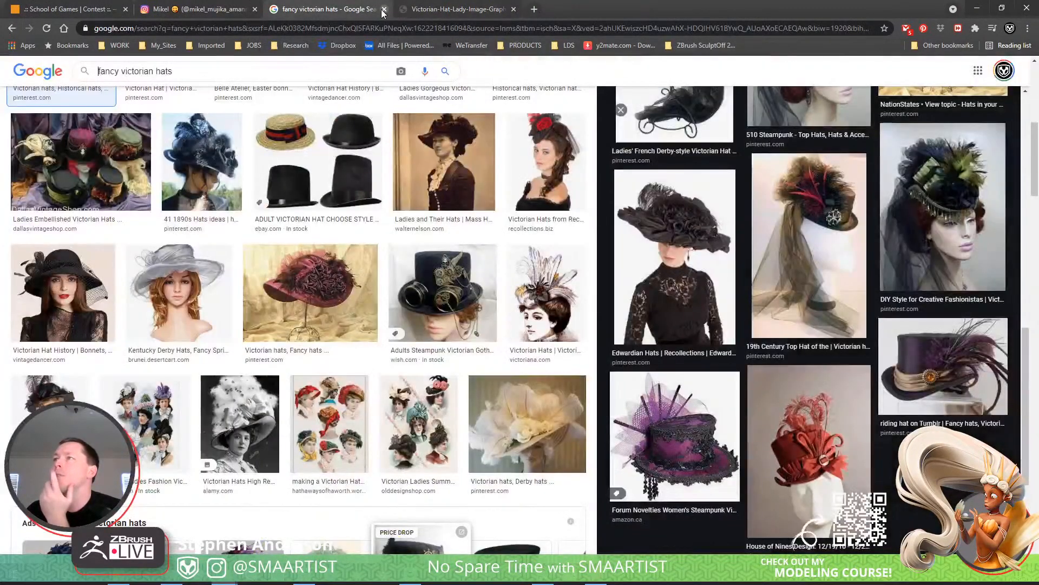
left_click(383, 9)
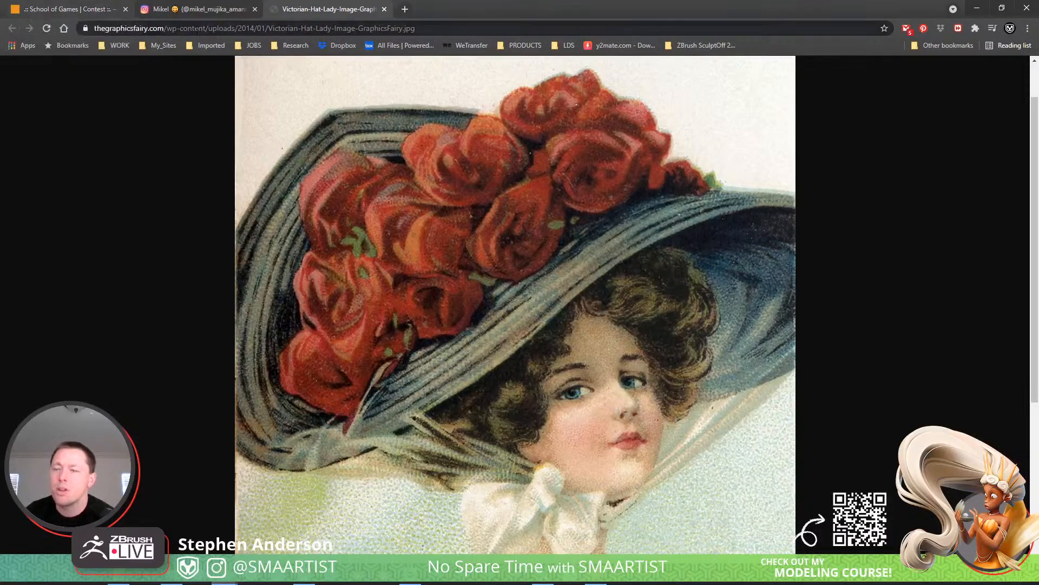
Open ArtStation in a new browser tab and go to the signed-in account's own profile
left_click(408, 8)
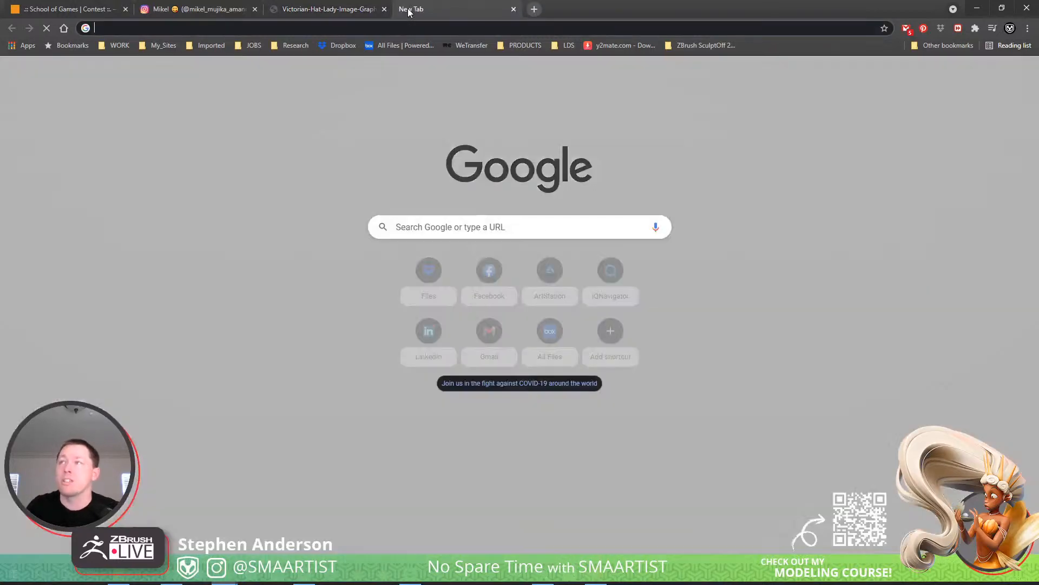
type("art")
key("Return")
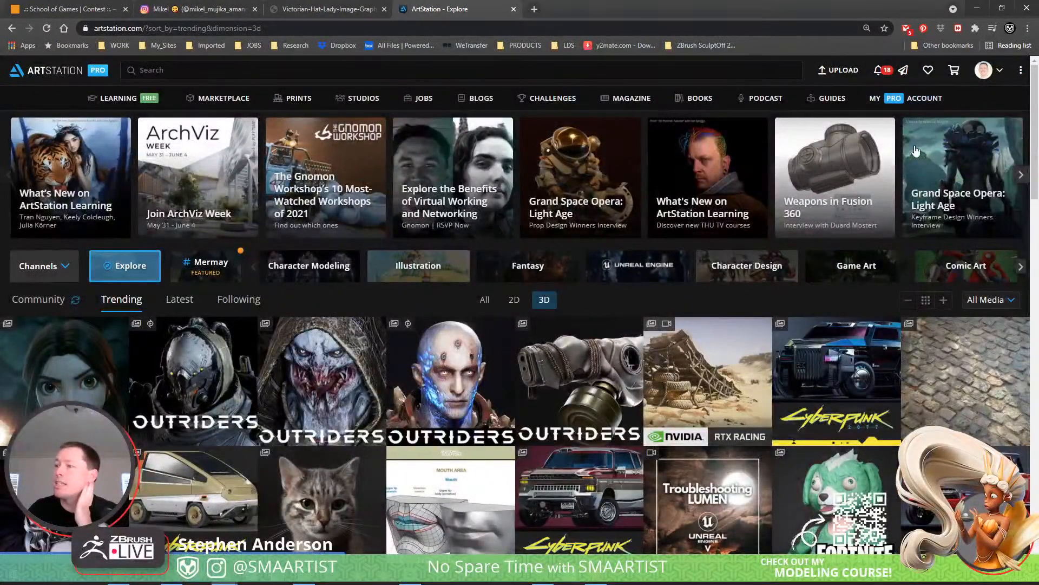
left_click(985, 70)
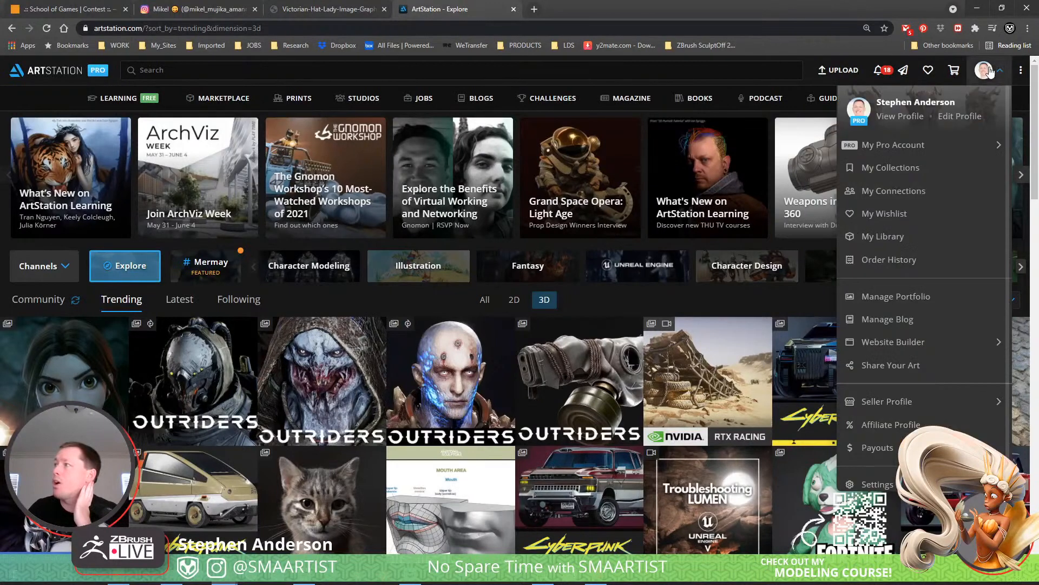
left_click(901, 116)
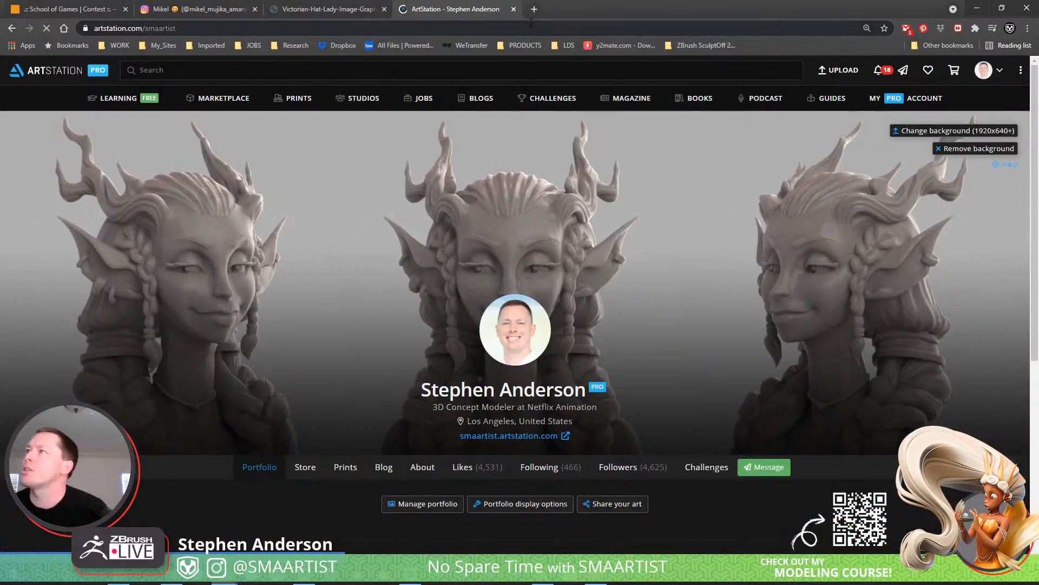
Prepare another empty browser tab, then open the ArtStation profile's store and look through its products
left_click(537, 8)
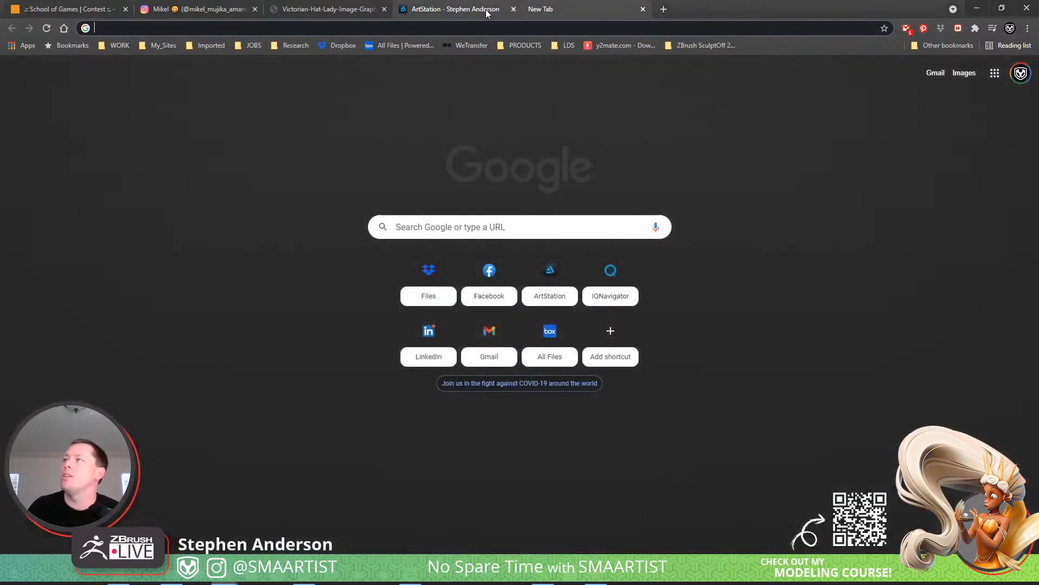
left_click(455, 8)
scroll(609, 258, "down", 4)
left_click(305, 250)
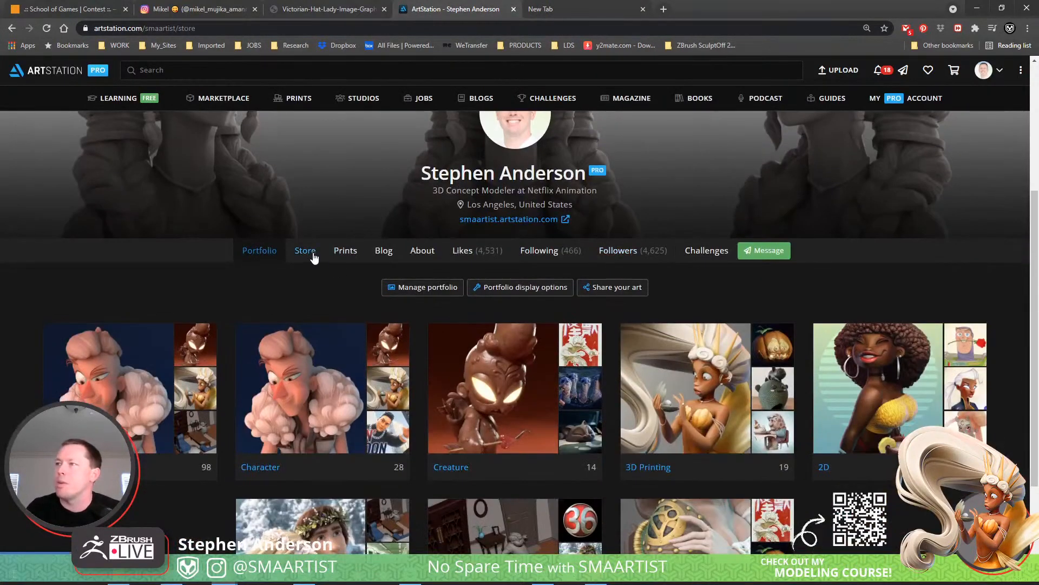
scroll(910, 281, "down", 3)
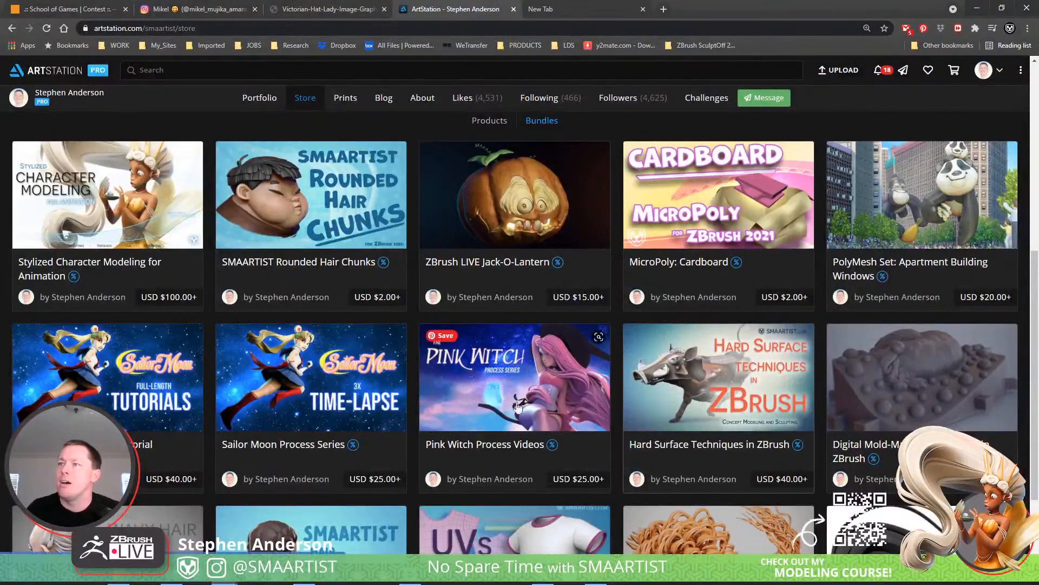
scroll(468, 368, "up", 7)
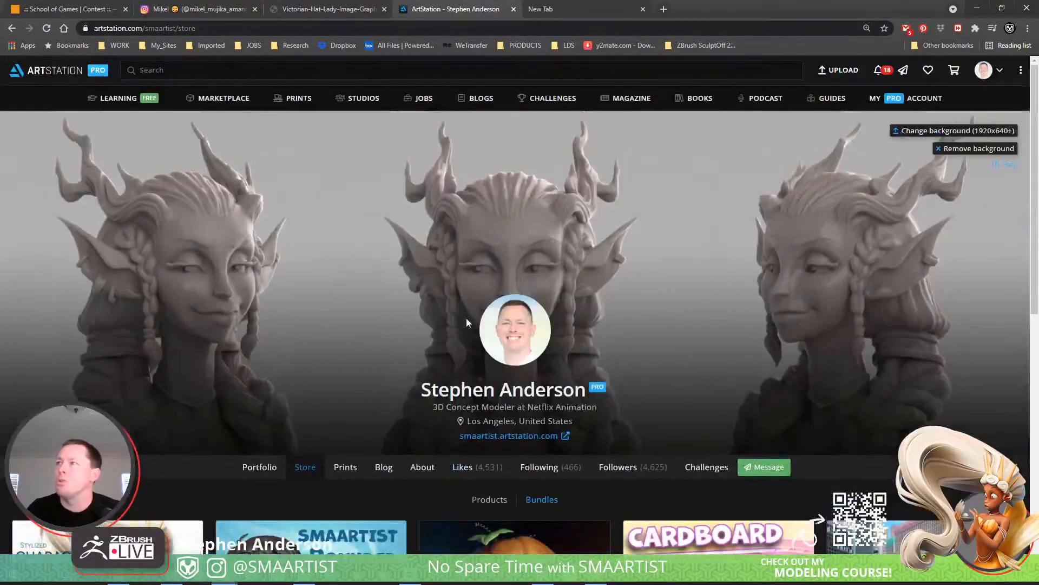
Load the flippednormals.com home page in the empty browser tab
left_click(563, 13)
left_click(564, 28)
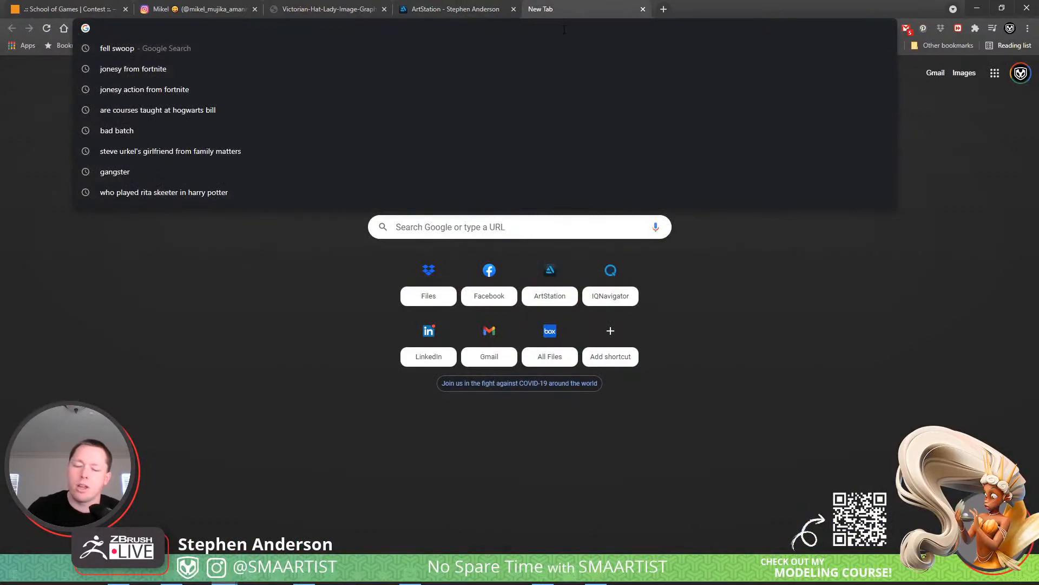
type("flipp")
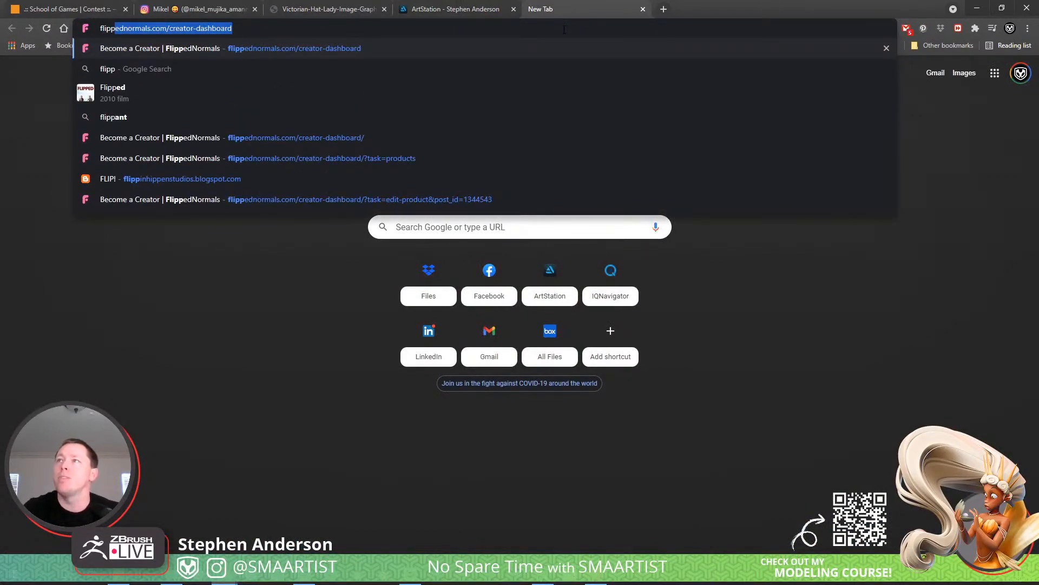
type("ednormals.com/")
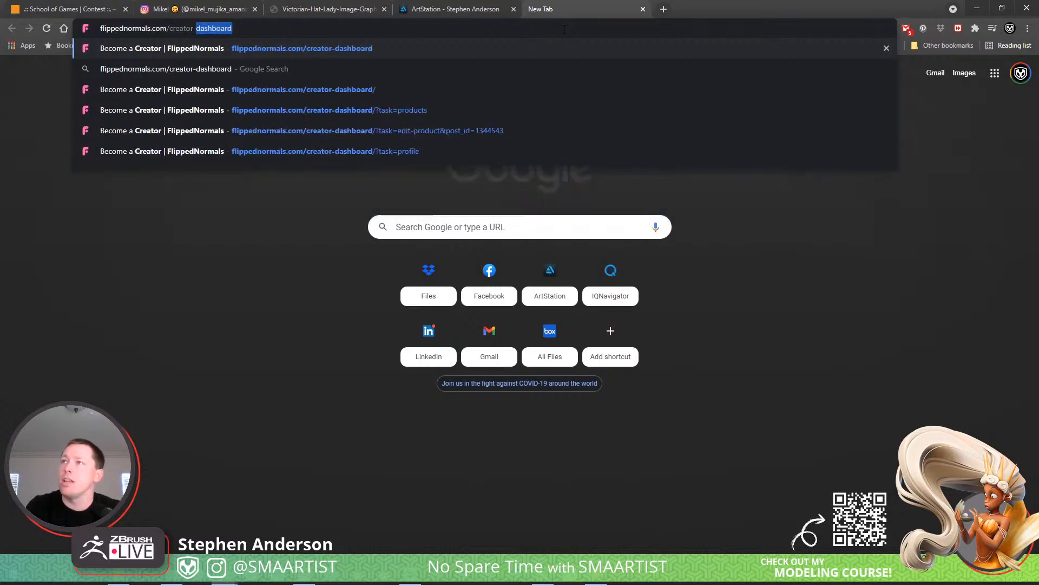
key("Delete")
key("Return")
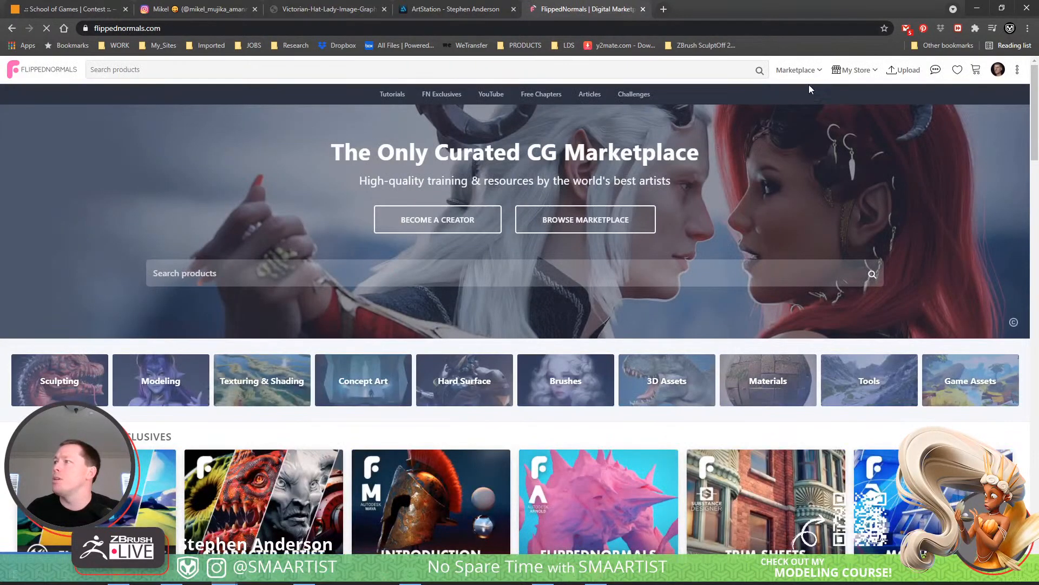
Open the account's My Library page on FlippedNormals and look through the products it holds
mouse_move(805, 76)
mouse_move(775, 95)
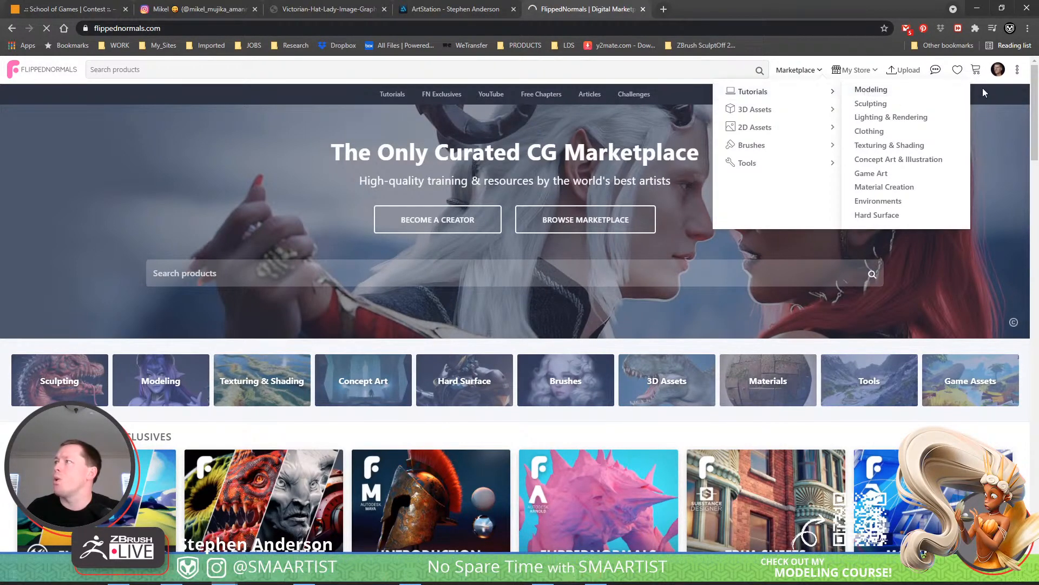
mouse_move(997, 78)
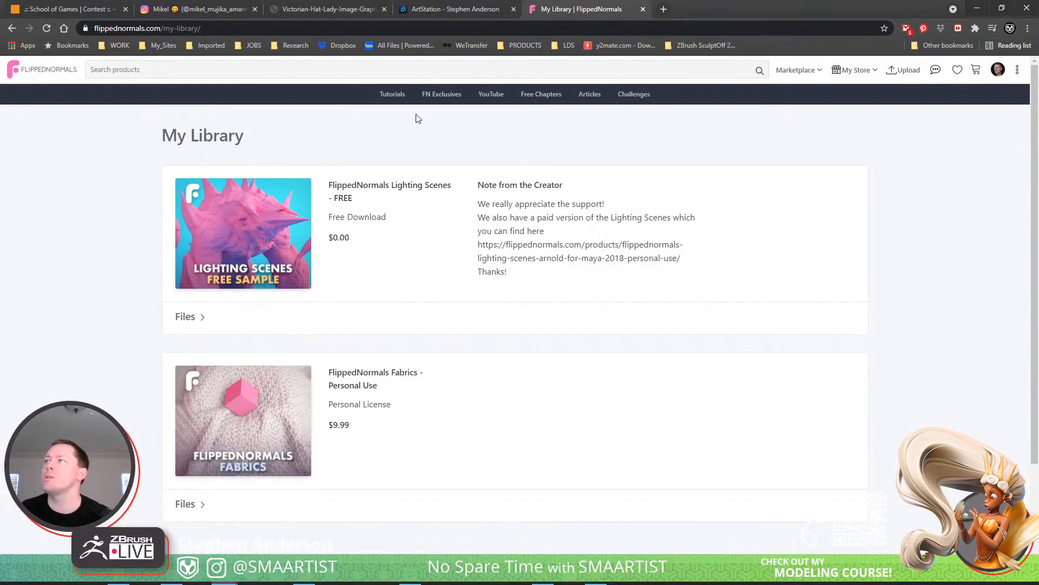
scroll(942, 119, "down", 3)
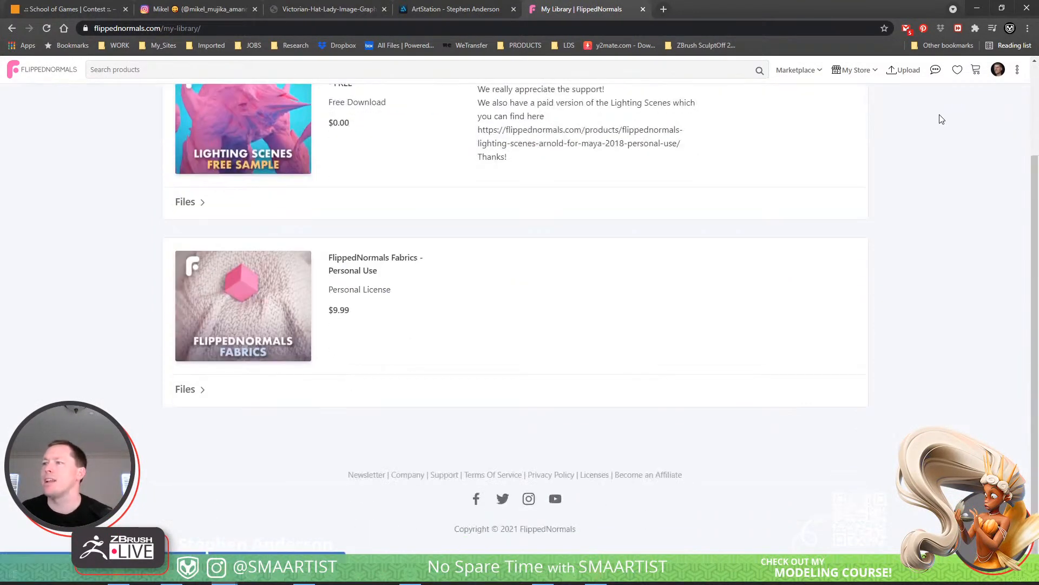
scroll(940, 116, "up", 3)
scroll(948, 108, "down", 1)
scroll(948, 108, "up", 1)
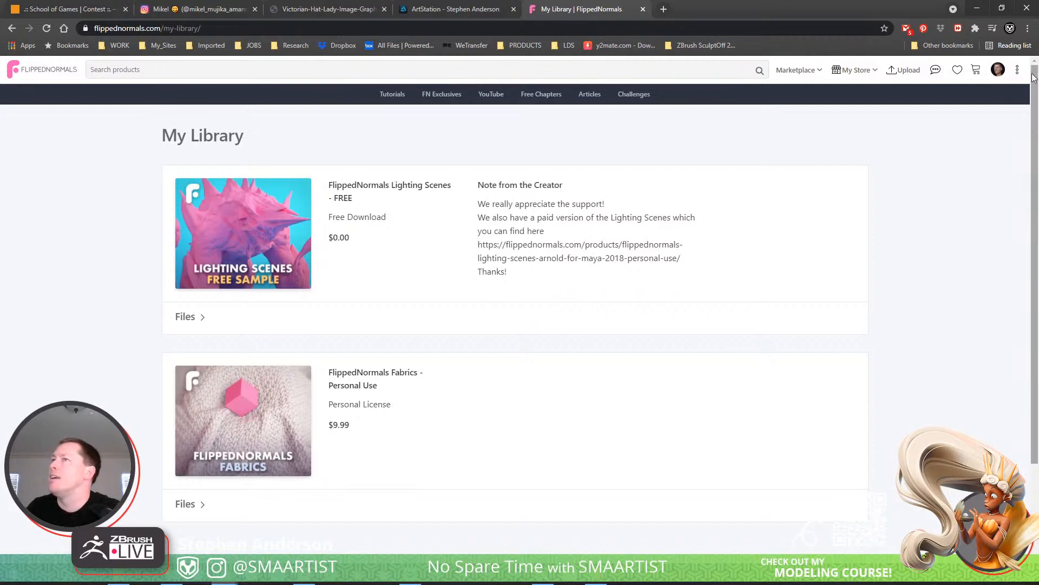
Open the account's own SMAARTIST creator store on FlippedNormals and look over the products offered there
left_click(999, 71)
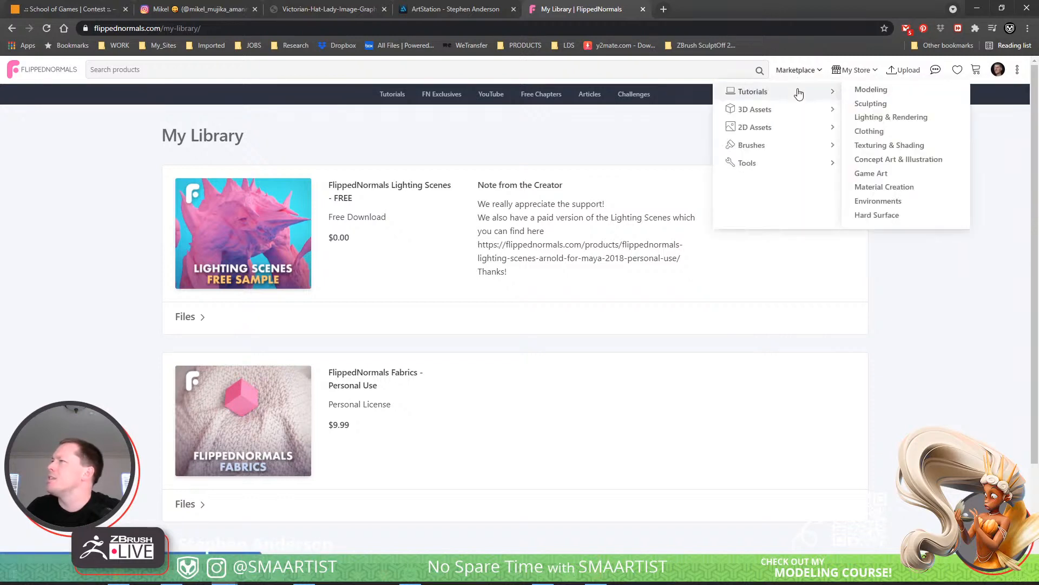
mouse_move(846, 95)
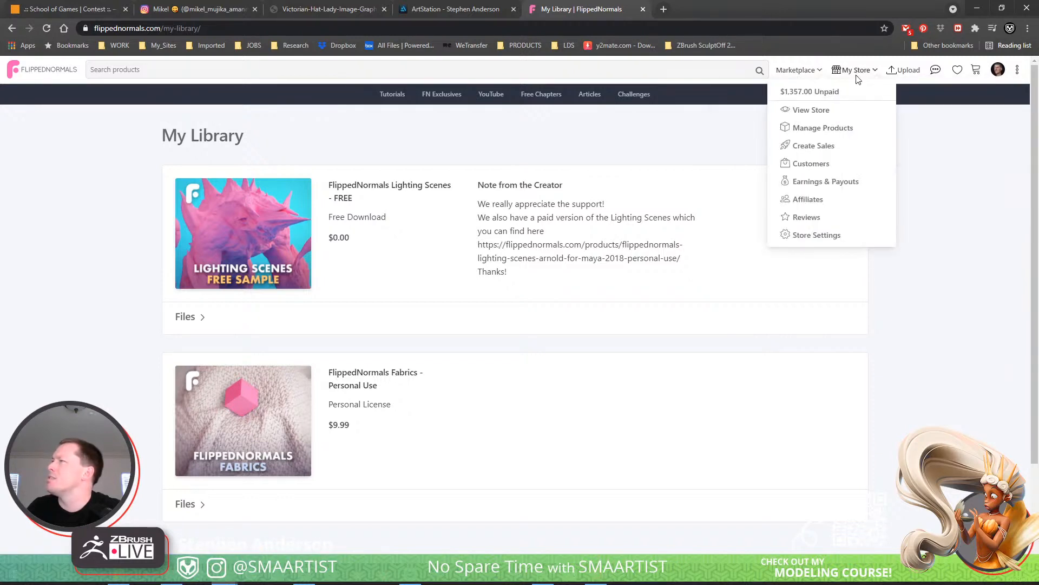
left_click(842, 116)
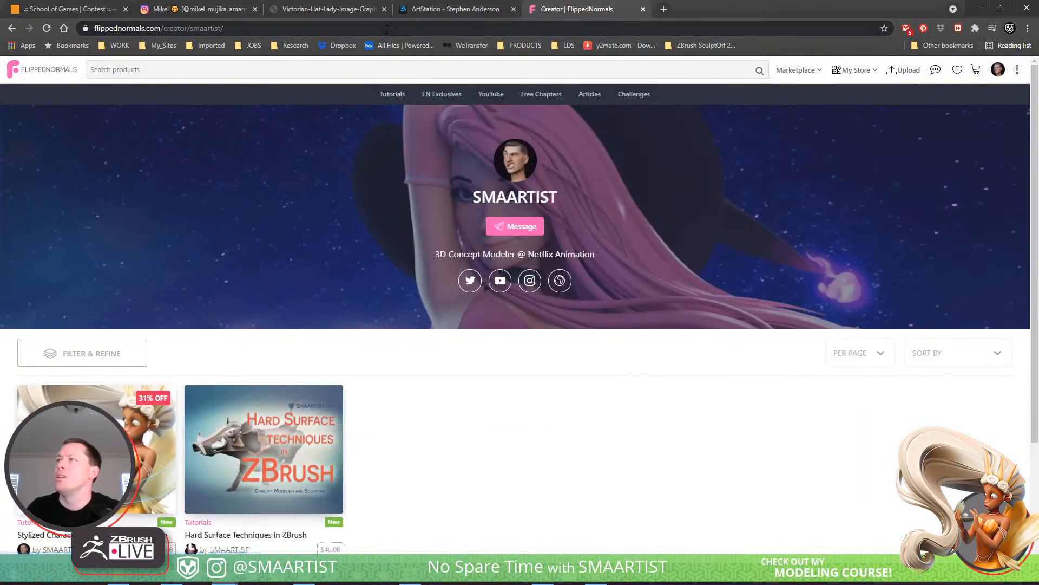
left_click(387, 29)
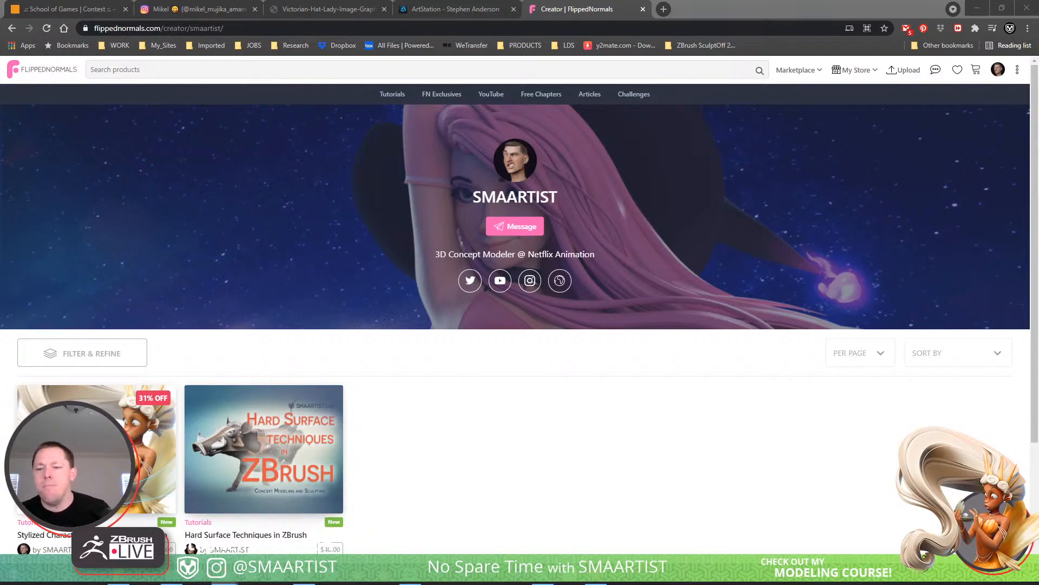
scroll(433, 491, "down", 1)
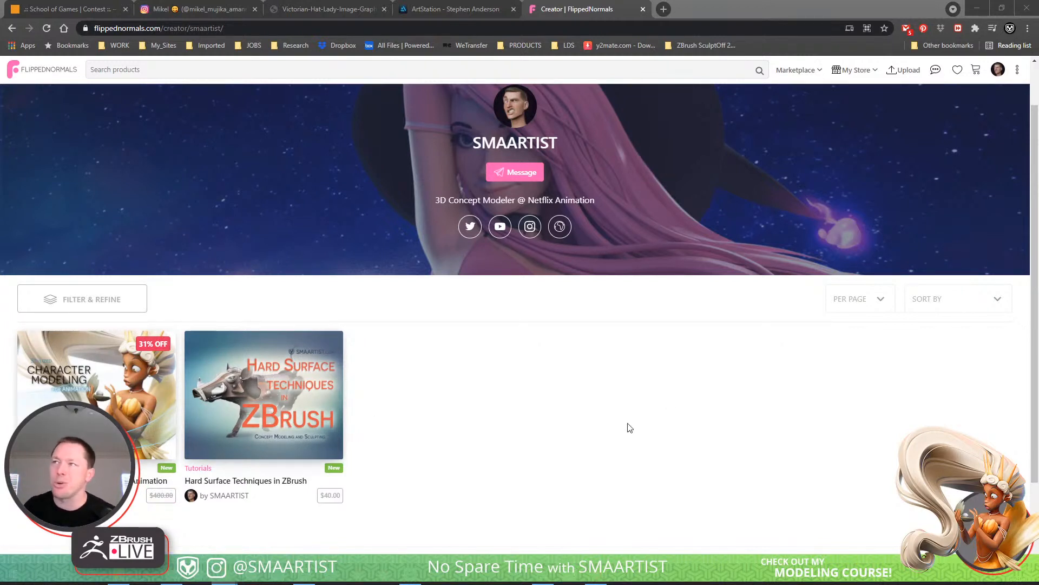
scroll(545, 447, "up", 1)
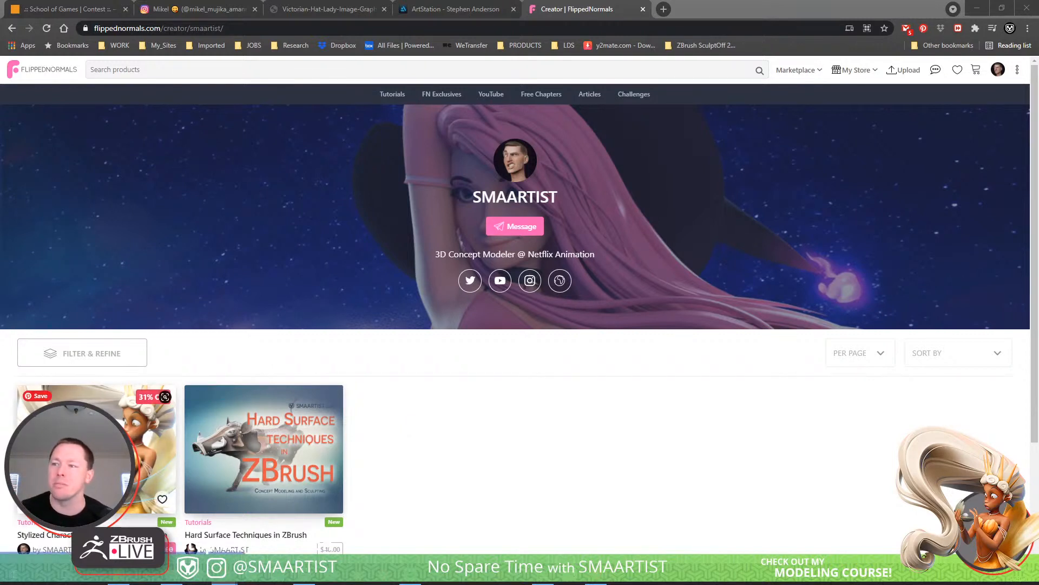
Open the Stylized Character Modeling for Animation course and view its wireframe, dressed character, separated parts and facial expression gallery images
left_click(100, 465)
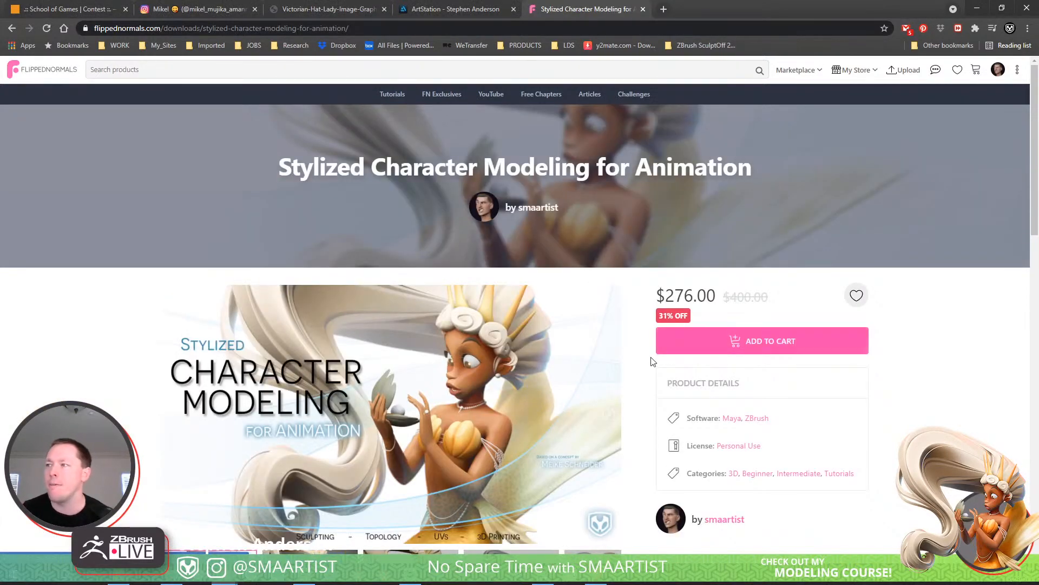
scroll(431, 410, "down", 3)
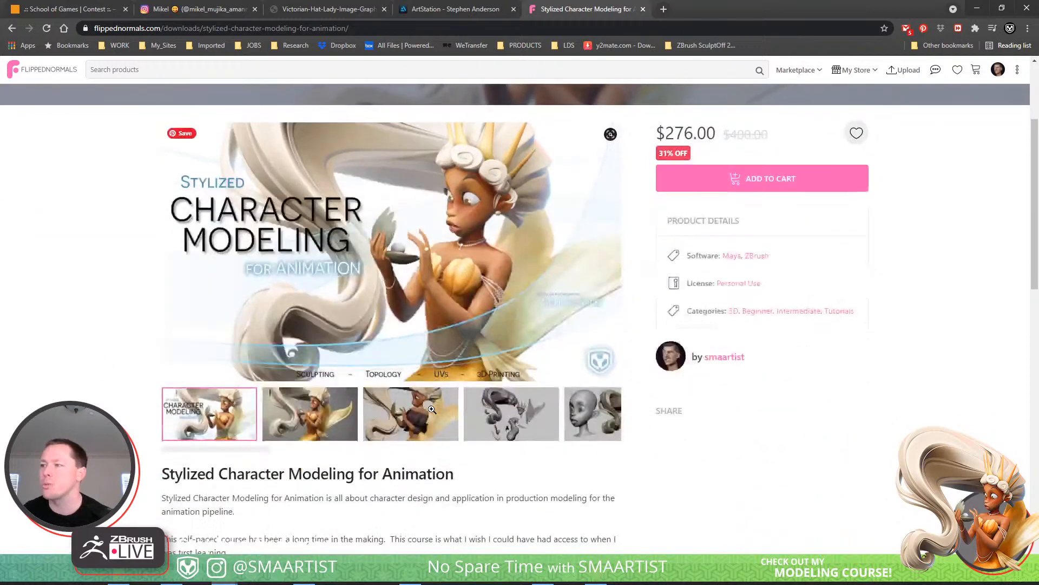
left_click(596, 415)
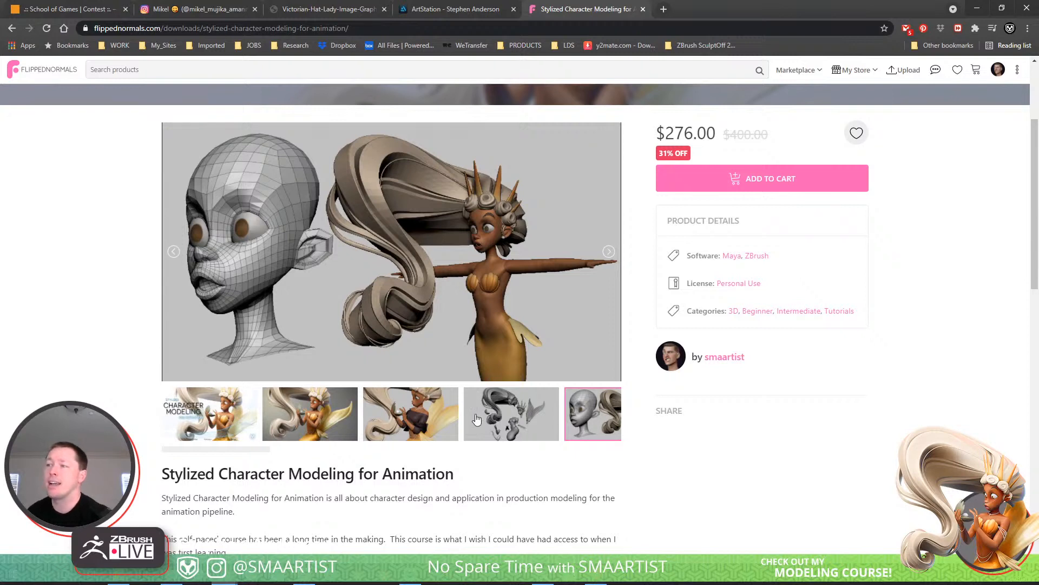
left_click(439, 422)
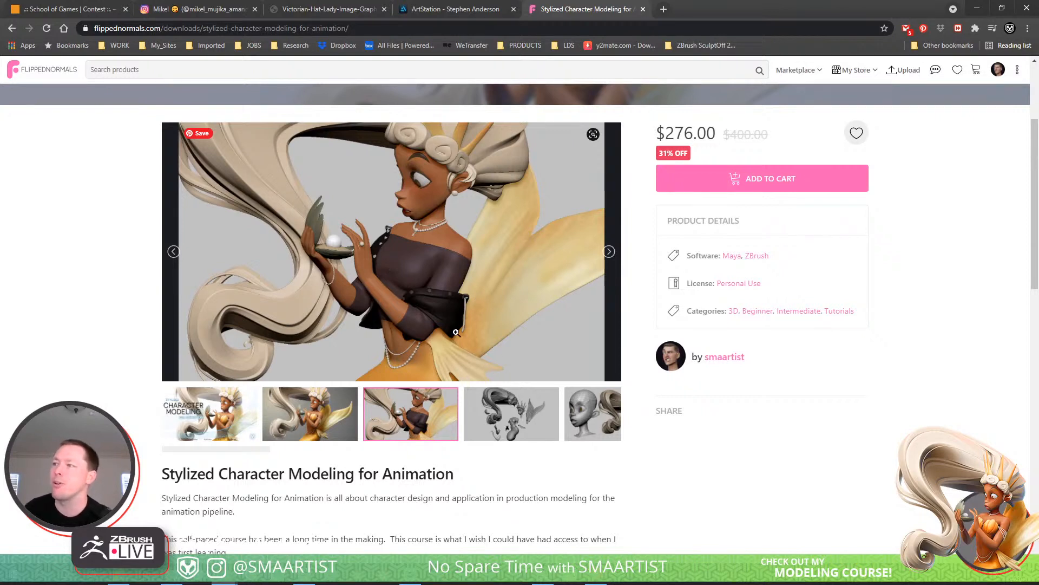
left_click(501, 415)
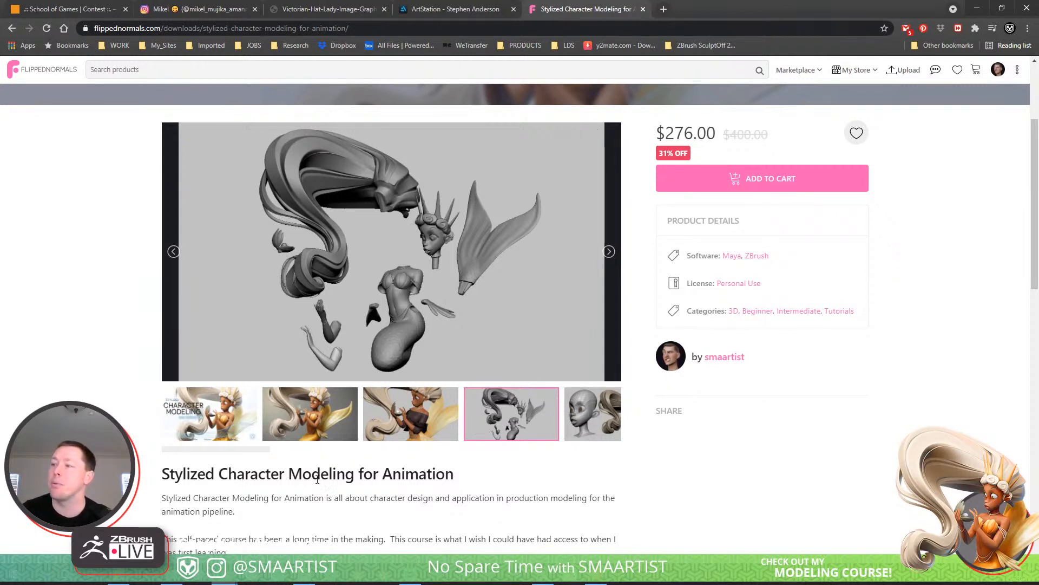
left_click_drag(267, 453, 642, 454)
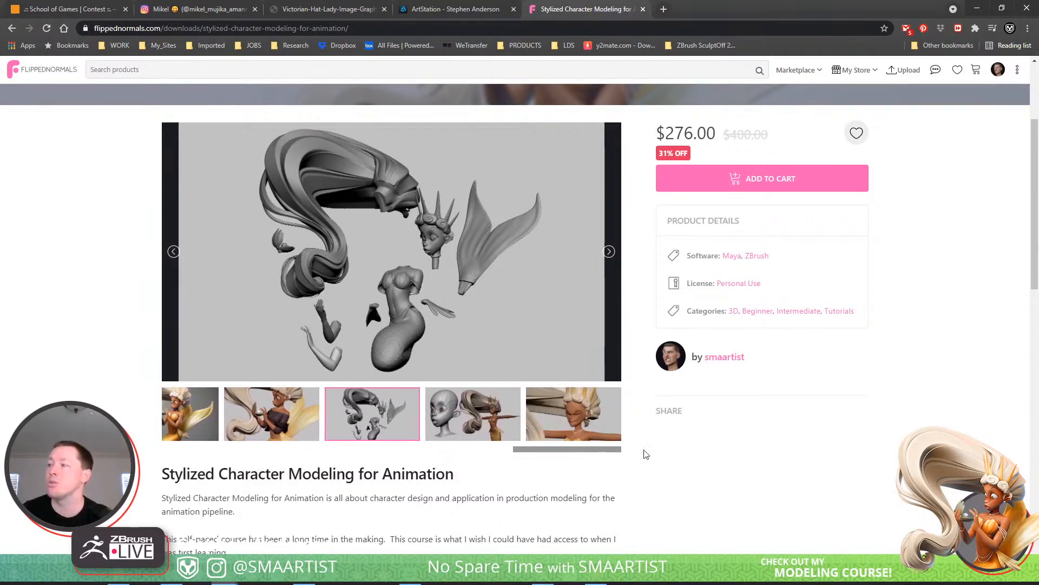
left_click(587, 435)
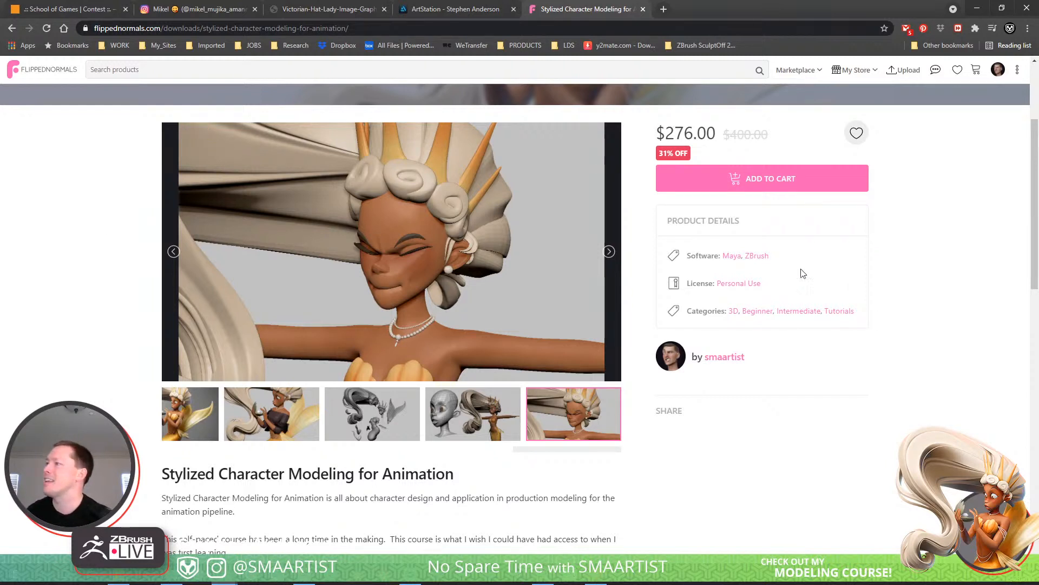
Read through the course description down to the related products and return to the page's beginning
scroll(123, 257, "down", 4)
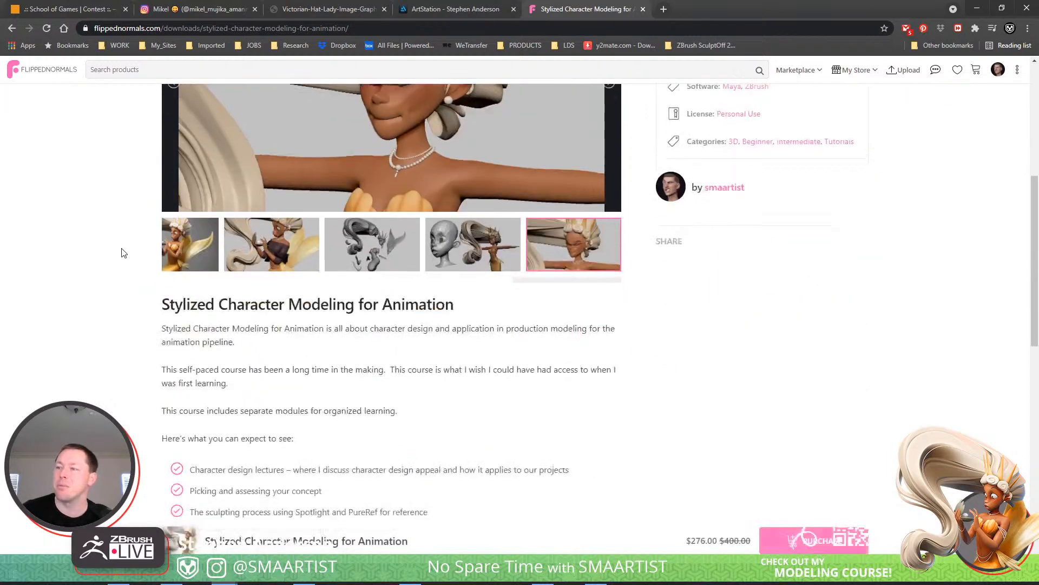
scroll(123, 253, "down", 11)
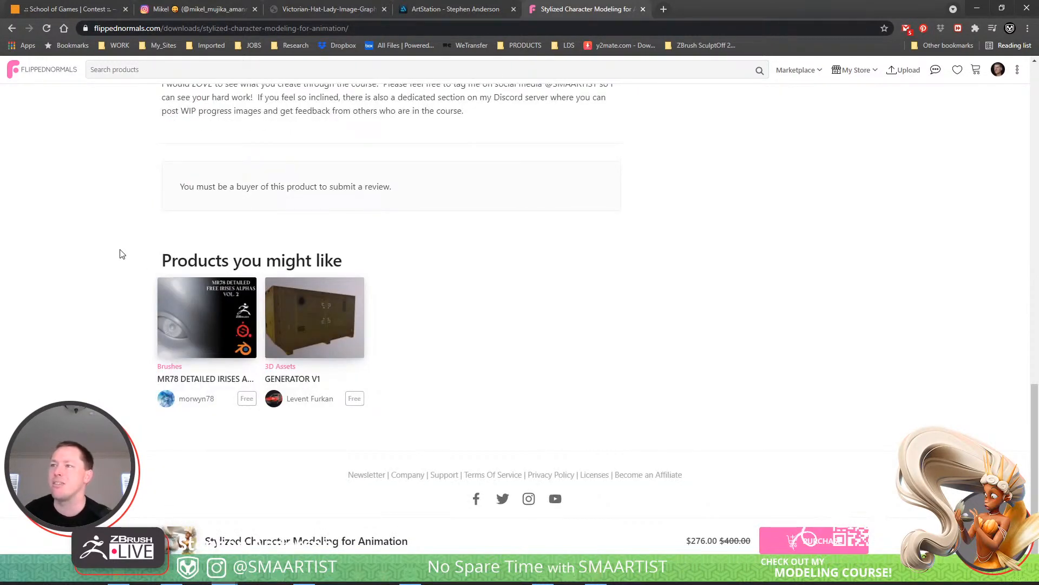
scroll(122, 254, "up", 15)
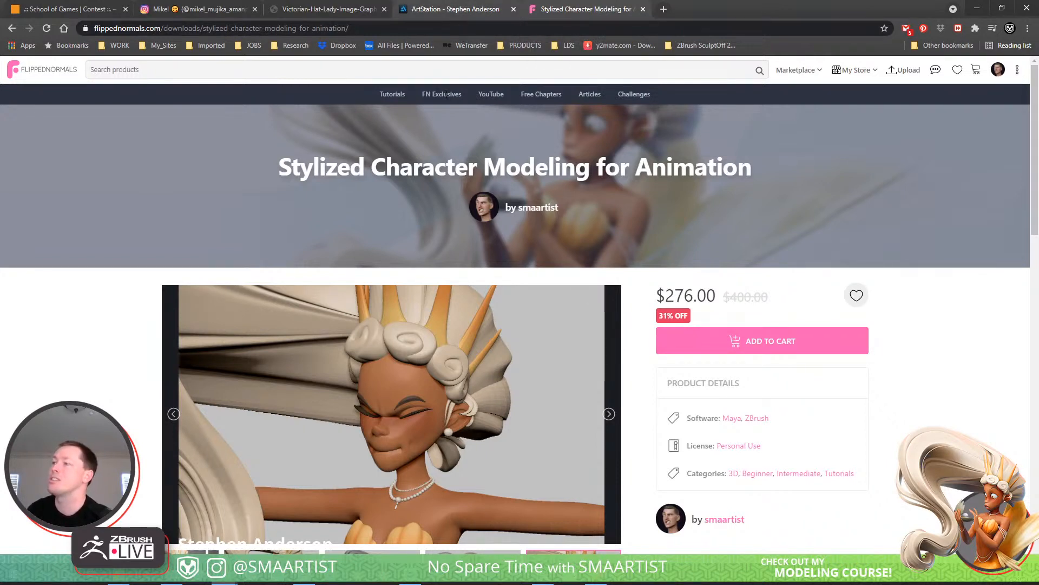
View the golden mermaid render and the title cover image in the course gallery, ending at the page's beginning
scroll(379, 384, "down", 6)
scroll(315, 366, "up", 3)
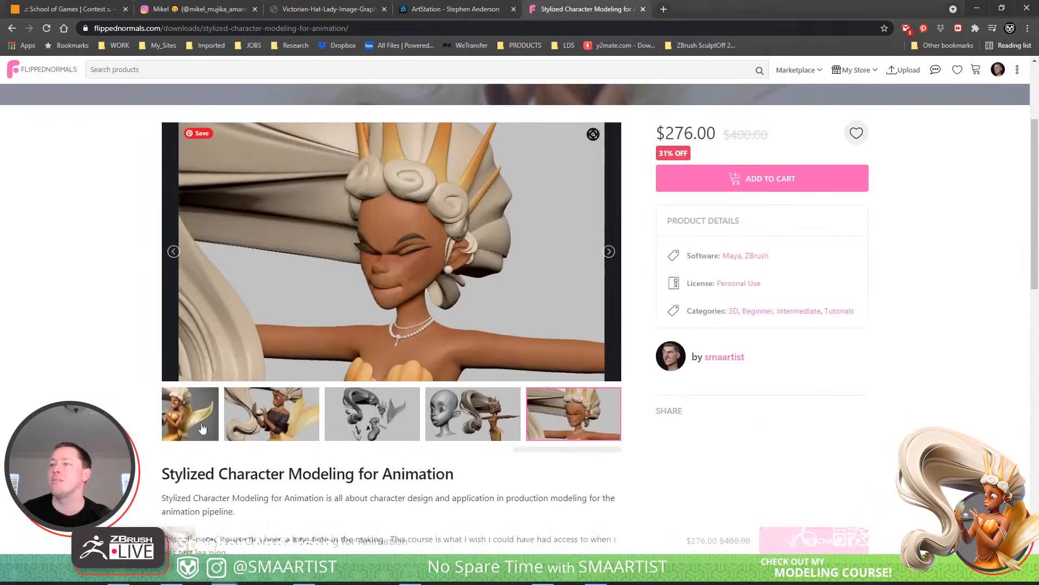
left_click(195, 432)
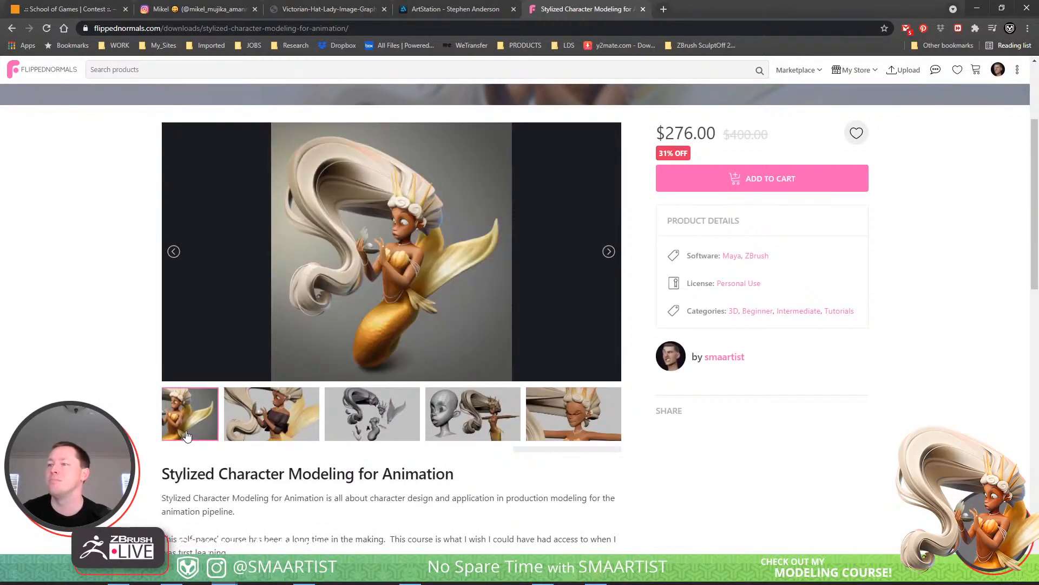
left_click(174, 253)
scroll(989, 383, "up", 3)
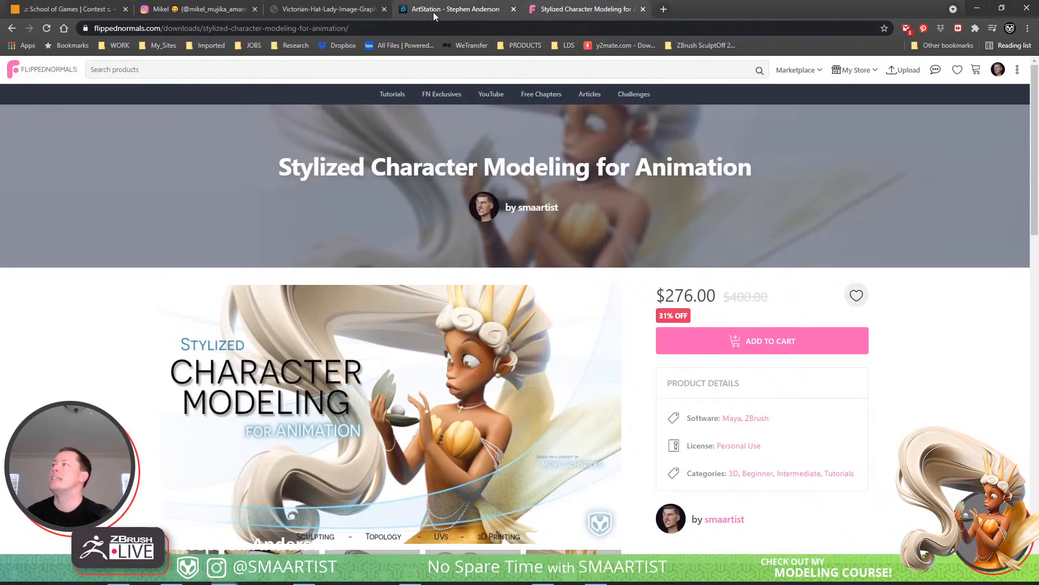
Switch back to ZBrush and bring up the Victorian rose-hat lady reference image over the canvas
left_click(981, 12)
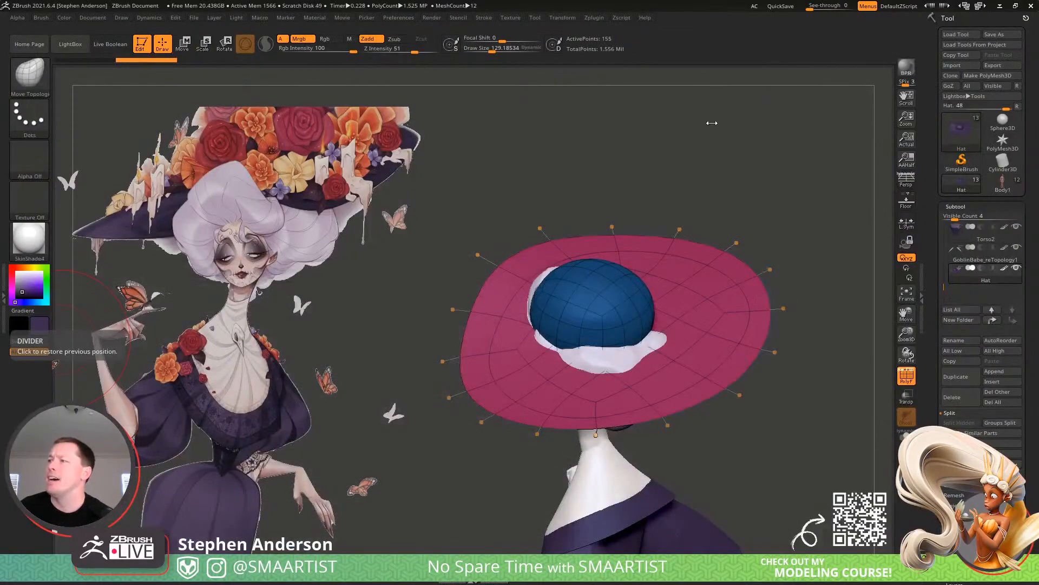
left_click_drag(696, 128, 720, 166)
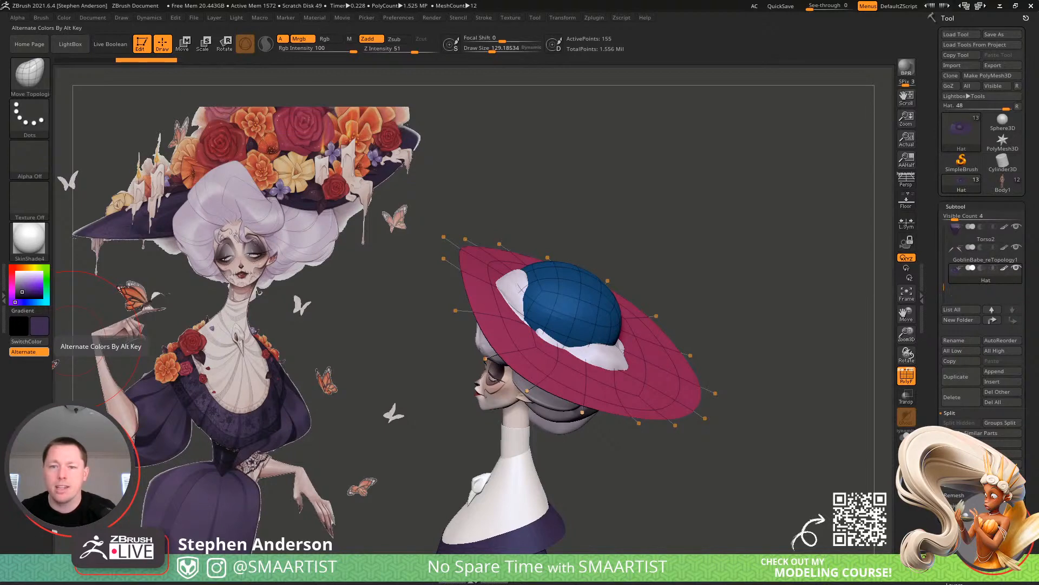
right_click_drag(0, 201, 283, 274)
left_click_drag(355, 160, 342, 267)
scroll(258, 363, "up", 3)
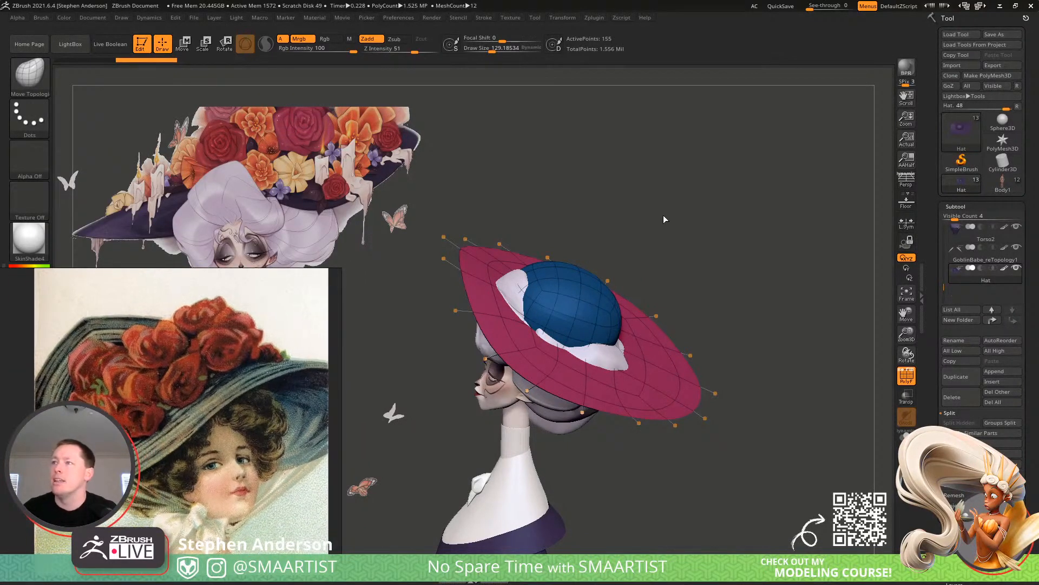
Shrink the reference window and frame the Victorian lady's rose-covered hat and face in it, comparing it with the sculpt
left_click_drag(641, 200, 662, 174)
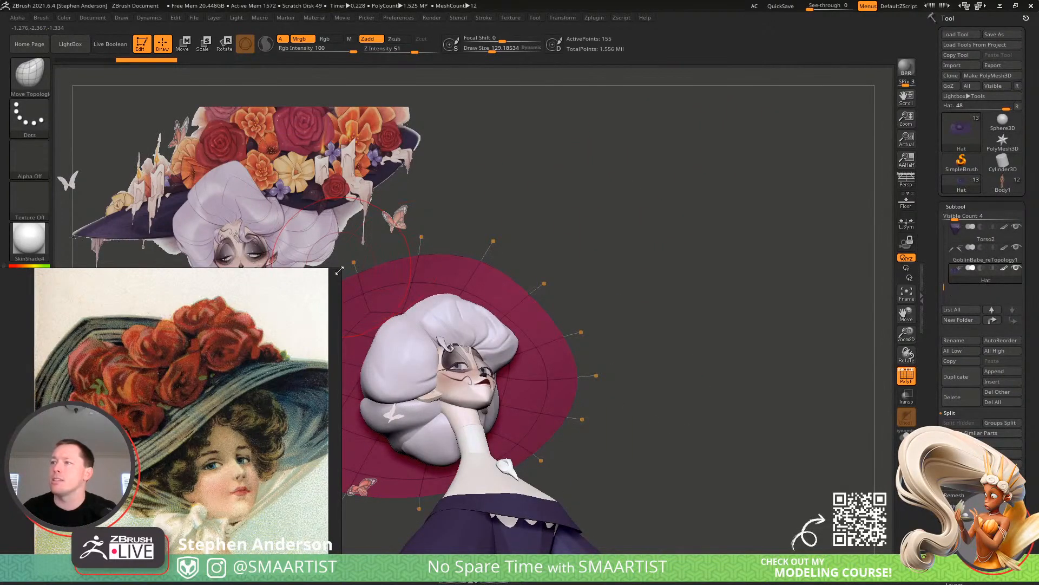
left_click_drag(339, 271, 307, 341)
left_click_drag(214, 416, 183, 473)
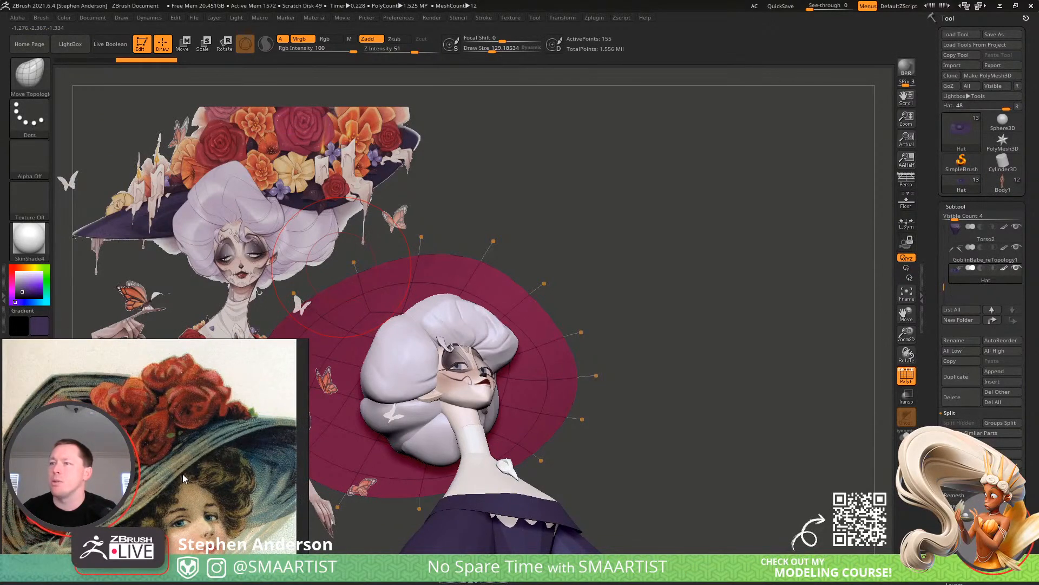
left_click_drag(594, 191, 615, 200)
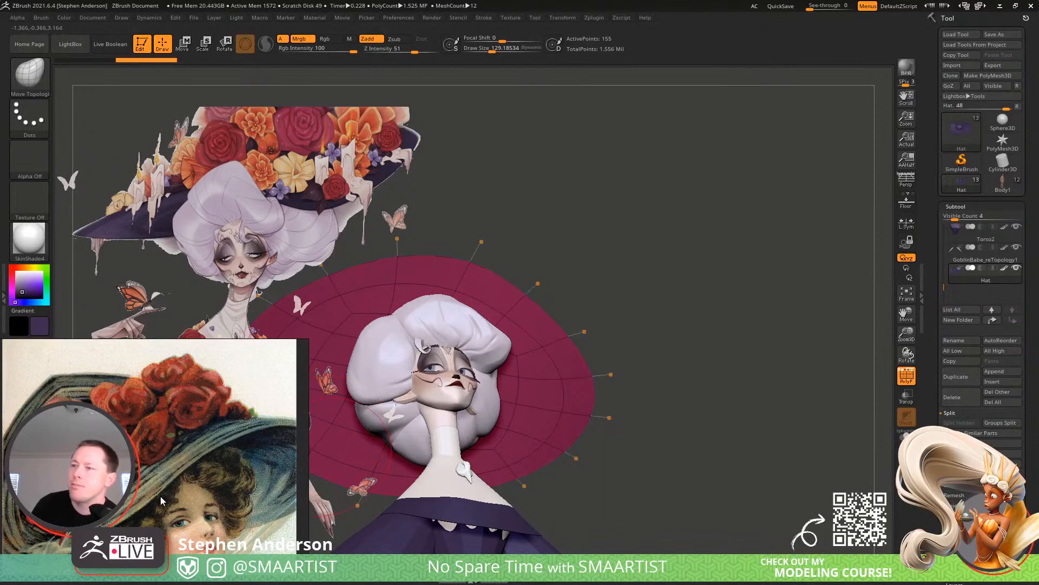
left_click_drag(160, 496, 171, 452)
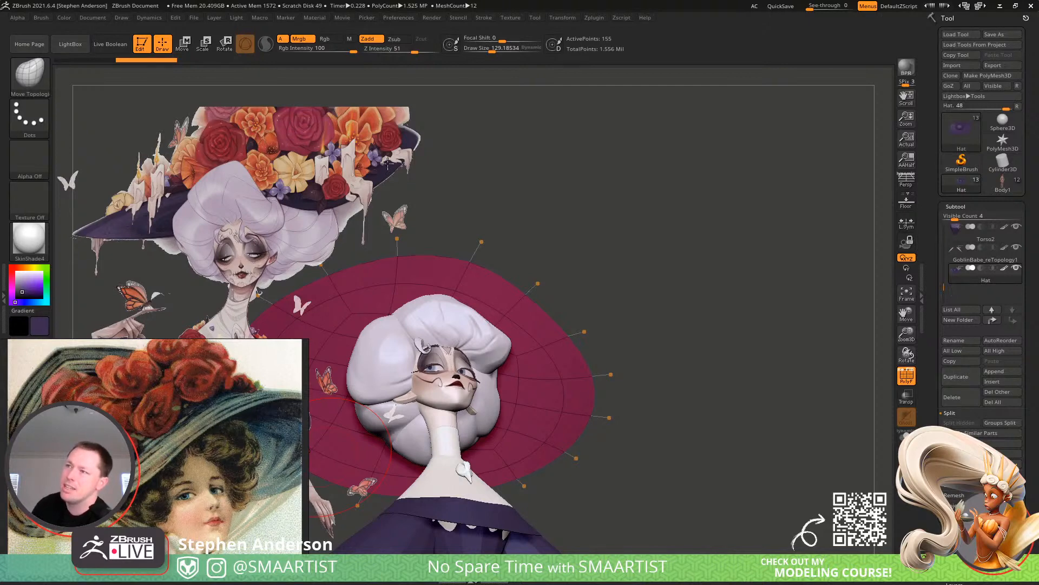
Isolate the hat subtool, hide its rounded blue crown polygroup and delete the hidden geometry so only the brim is kept
left_click_drag(480, 163, 598, 209)
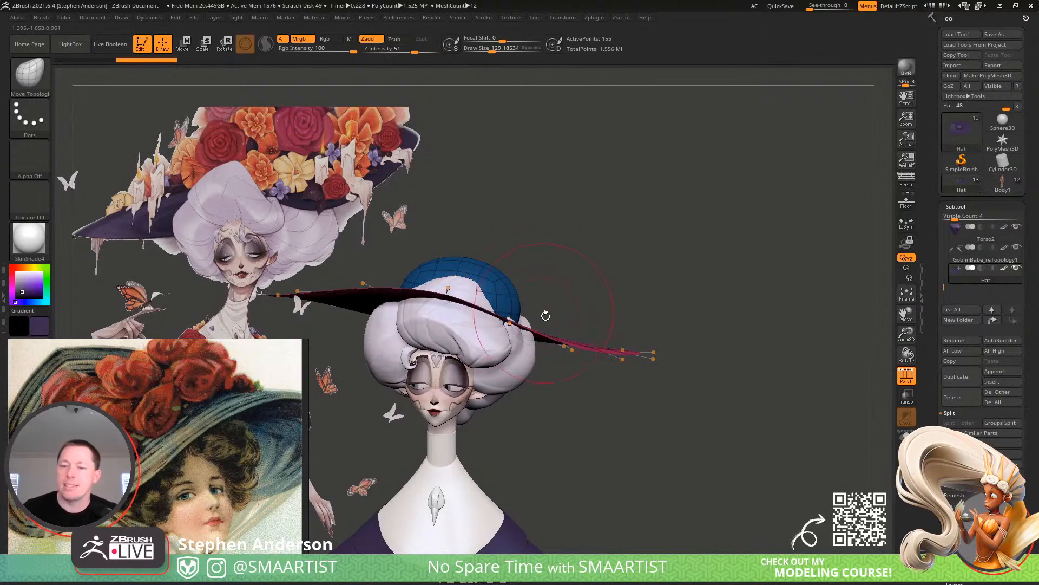
left_click_drag(545, 309, 877, 439)
left_click(906, 436)
mouse_move(591, 333)
right_mouse_down()
mouse_move(619, 218)
mouse_move(591, 318)
right_mouse_up()
left_click(582, 312, "ctrl+shift")
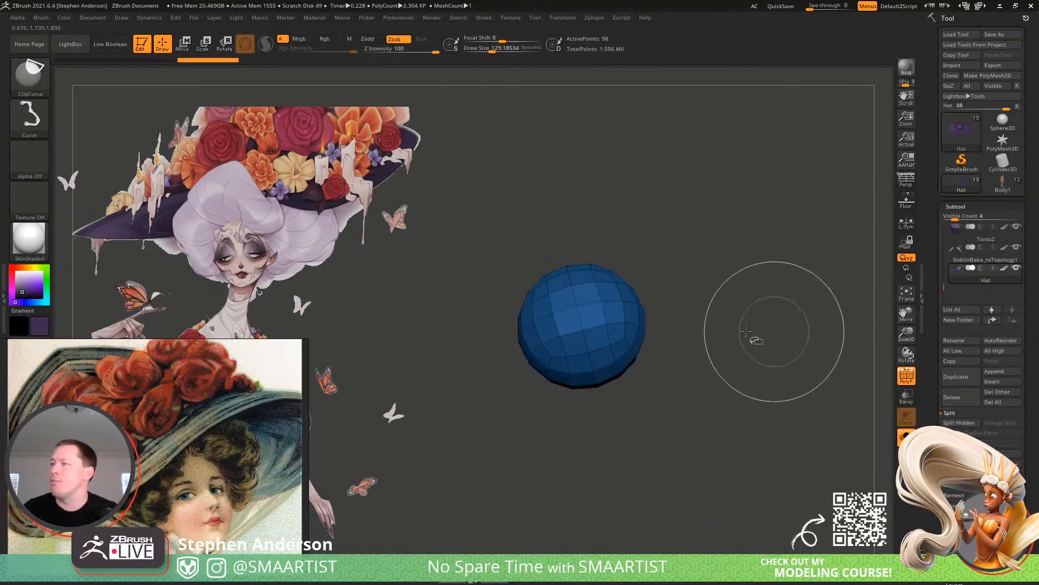
left_click_drag(754, 340, 696, 321, "ctrl+shift")
left_click(958, 528)
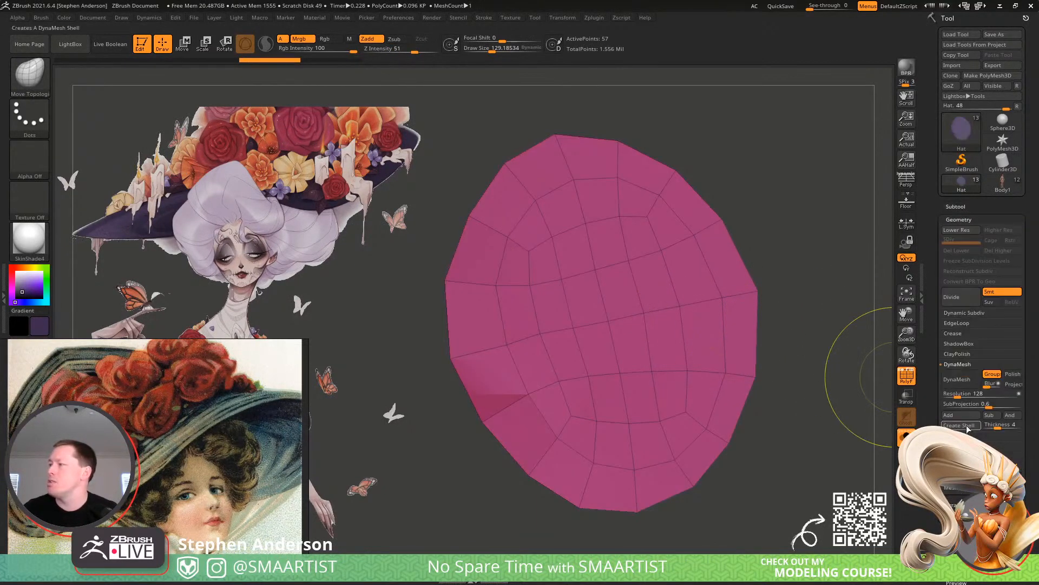
left_click(965, 456)
left_click(958, 456)
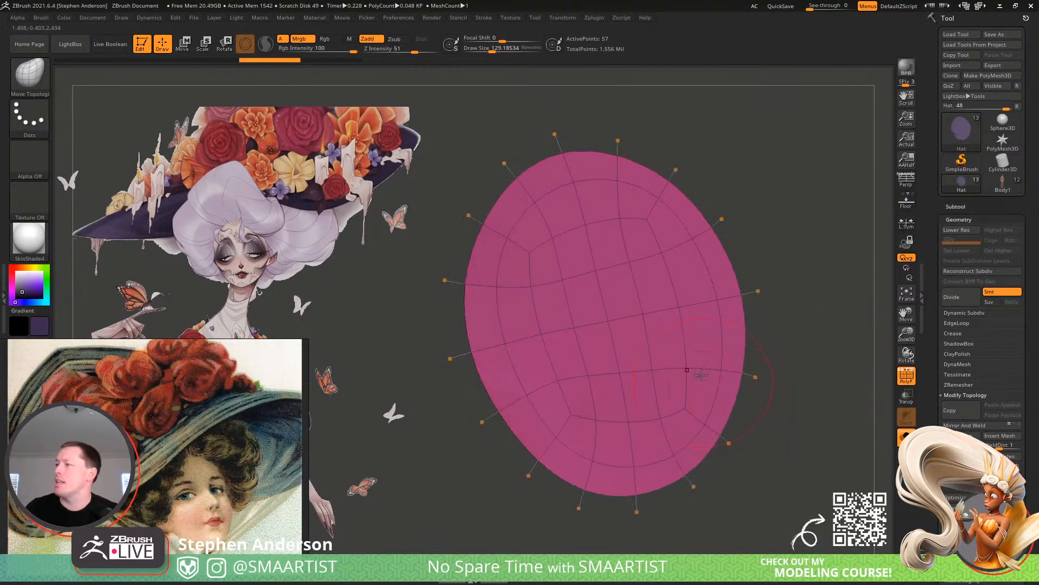
Crease the brim's polygroup border and show the rest of the character again
right_click_drag(700, 346, 771, 366)
left_click(953, 334)
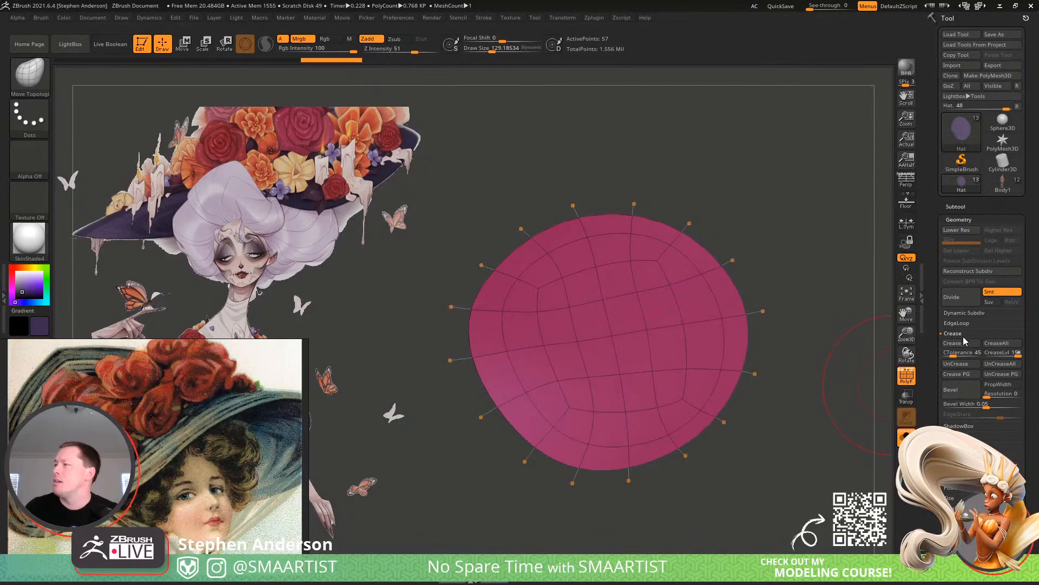
left_click(967, 377)
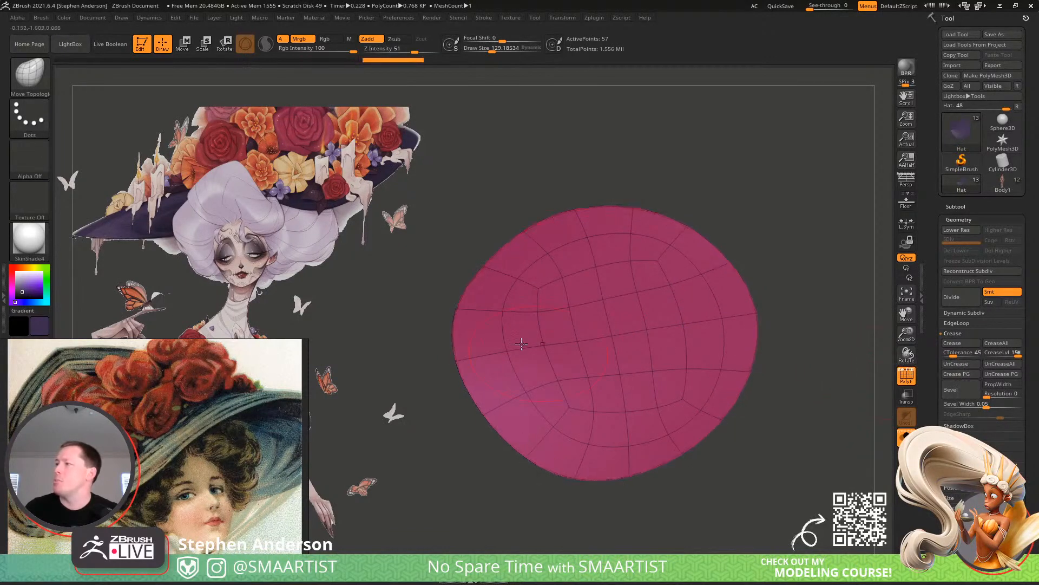
left_click(905, 437)
Pull one side of the brim's edge outward from above with the Move brush at a draw size of about 322
right_click_drag(609, 404, 555, 380)
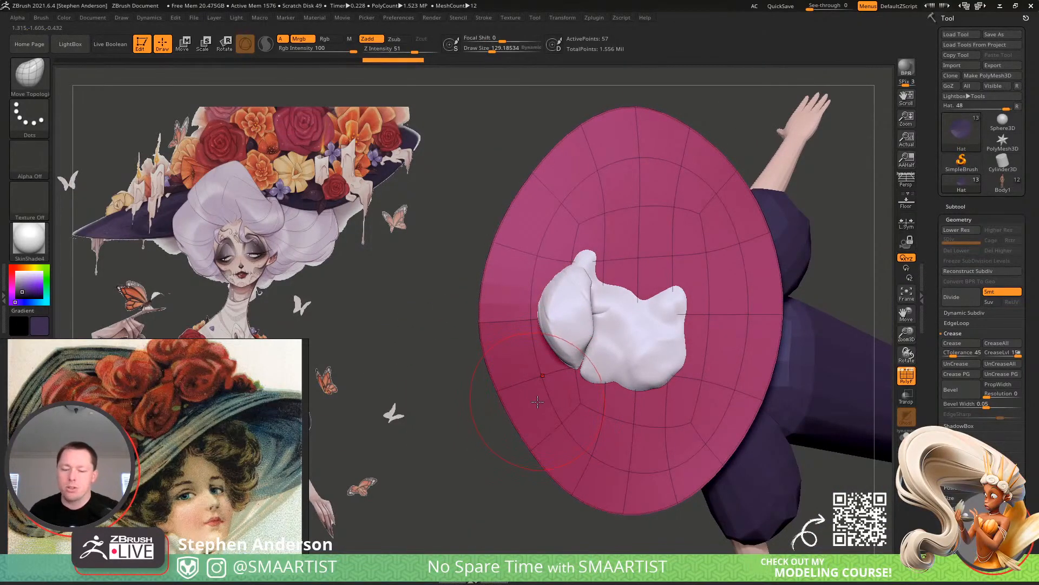
key("b")
key("m")
key("v")
key("s")
left_click_drag(506, 396, 520, 397)
left_click_drag(505, 405, 476, 410)
left_click_drag(502, 244, 492, 247)
mouse_move(482, 297)
left_mouse_down()
mouse_move(461, 306)
mouse_move(469, 319)
left_mouse_up()
Widen the opposite side and the corners of the brim with the Move brush for a rounder outline
right_click_drag(747, 309, 657, 321, "alt")
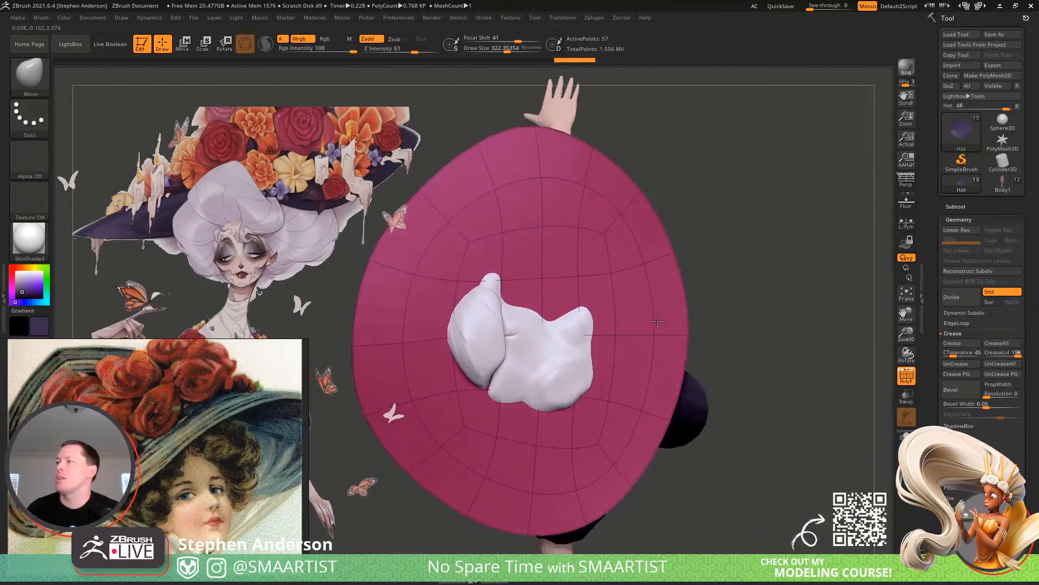
left_click_drag(441, 175, 434, 171)
left_click_drag(657, 225, 681, 217)
mouse_move(665, 382)
left_mouse_down()
mouse_move(680, 385)
mouse_move(696, 432)
mouse_move(706, 432)
left_mouse_up()
left_click_drag(686, 328, 707, 325)
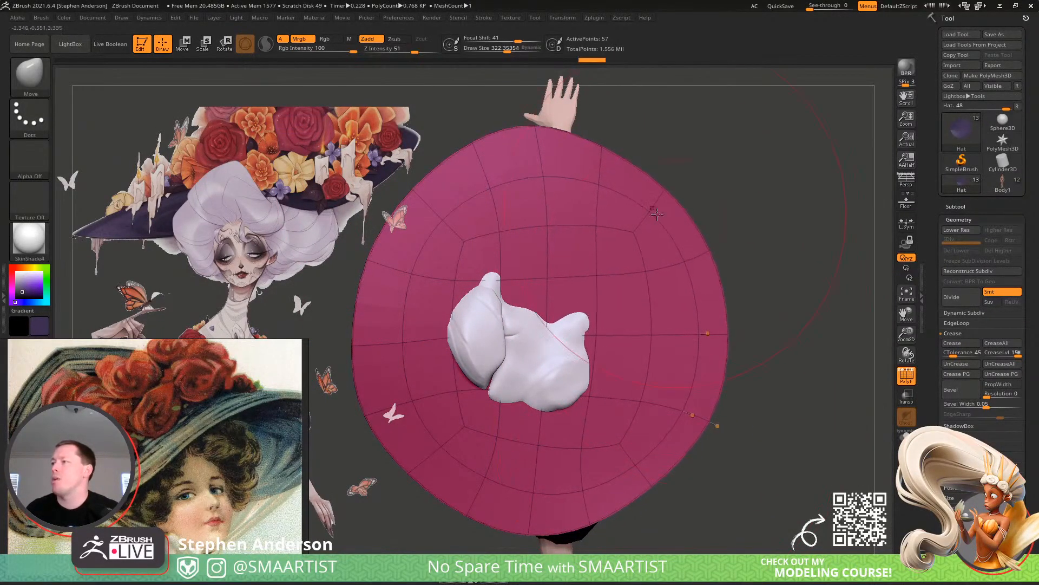
mouse_move(669, 310)
right_mouse_down()
mouse_move(697, 287)
mouse_move(702, 300)
right_mouse_up()
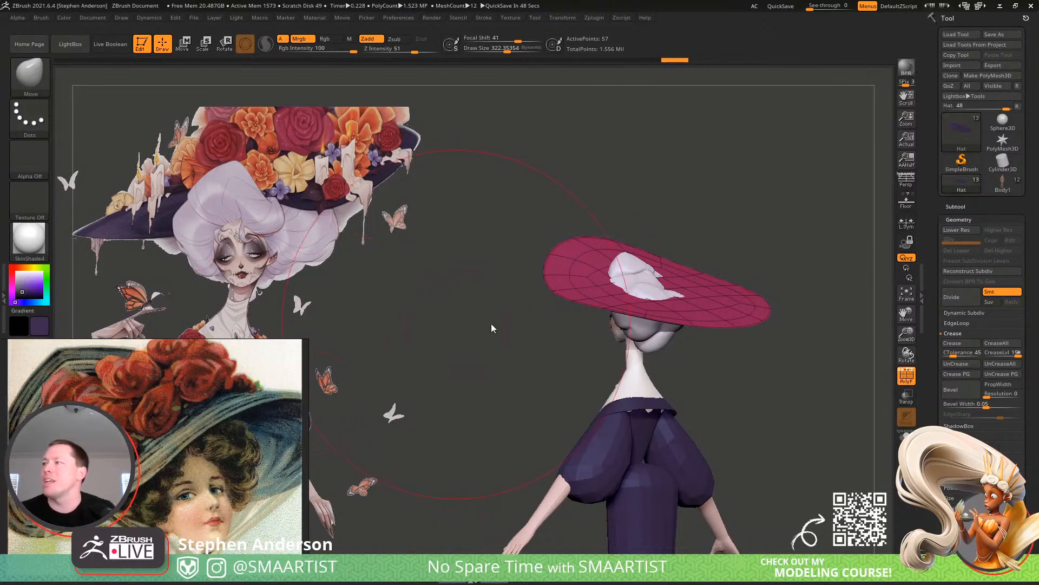
right_click_drag(616, 284, 701, 295)
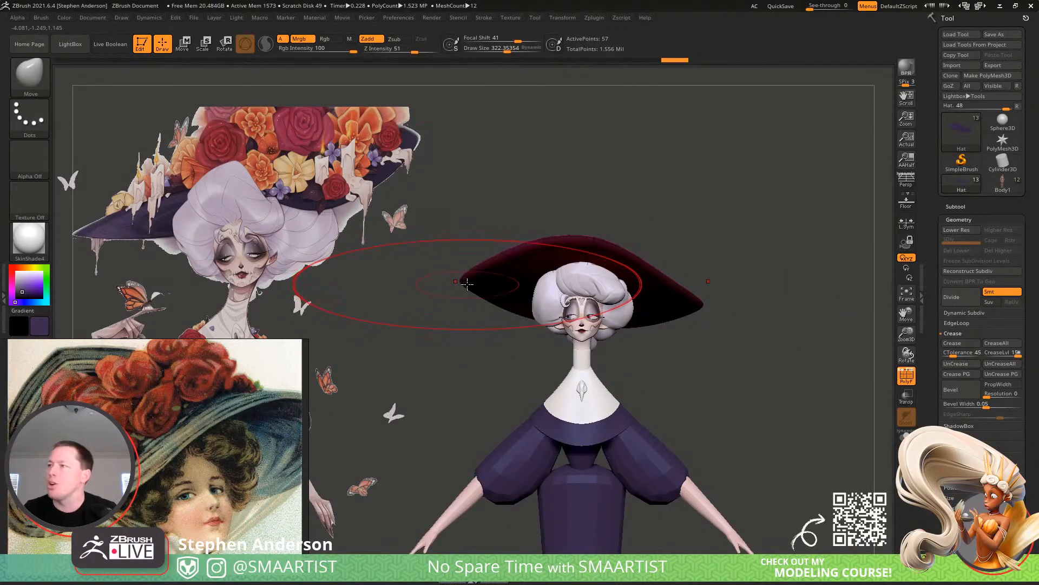
key("s")
left_click_drag(465, 284, 468, 355)
right_click_drag(468, 319, 530, 313)
key("ctrl+z")
Lay a transpose line across the brim from back to front, deepen the brim's curve and raise it on the hair
right_click_drag(584, 287, 533, 285)
key("w")
key("y")
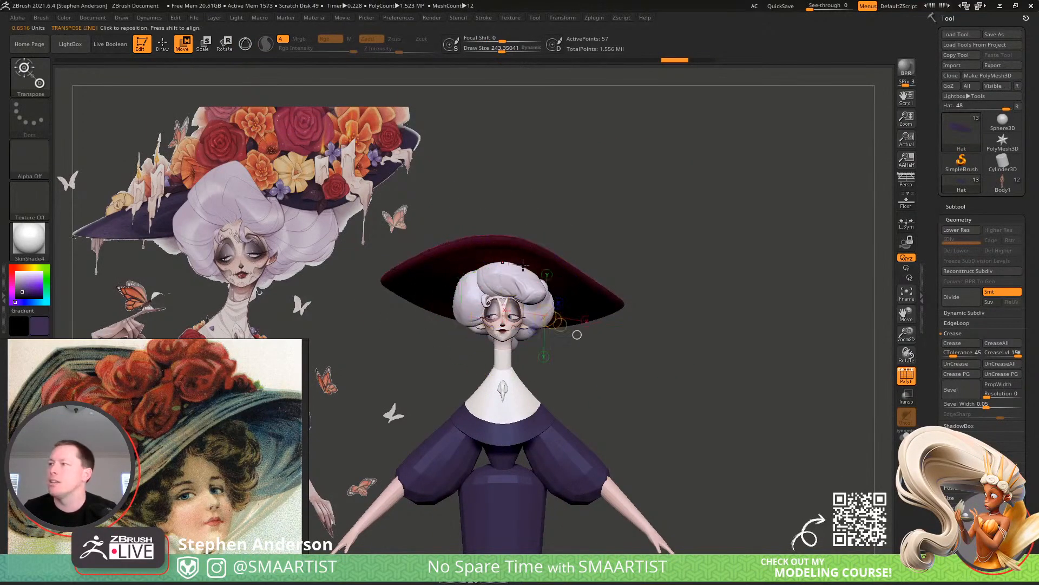
mouse_move(509, 261)
left_mouse_down()
mouse_move(673, 263)
mouse_move(652, 303)
mouse_move(634, 413)
mouse_move(676, 328)
left_mouse_up()
right_click_drag(676, 328, 617, 367, "alt")
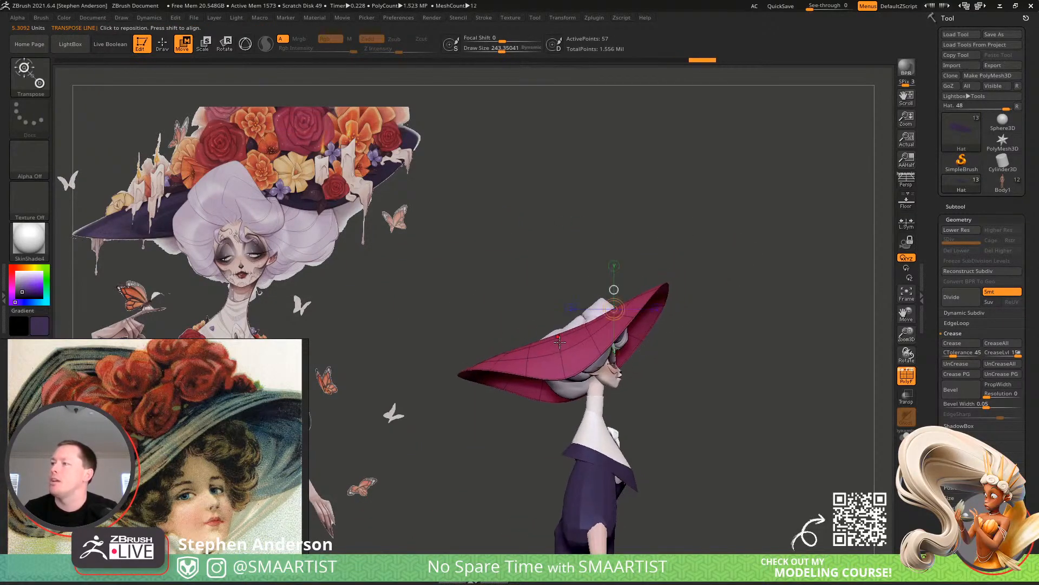
mouse_move(456, 376)
left_mouse_down()
mouse_move(715, 270)
mouse_move(664, 290)
left_mouse_up()
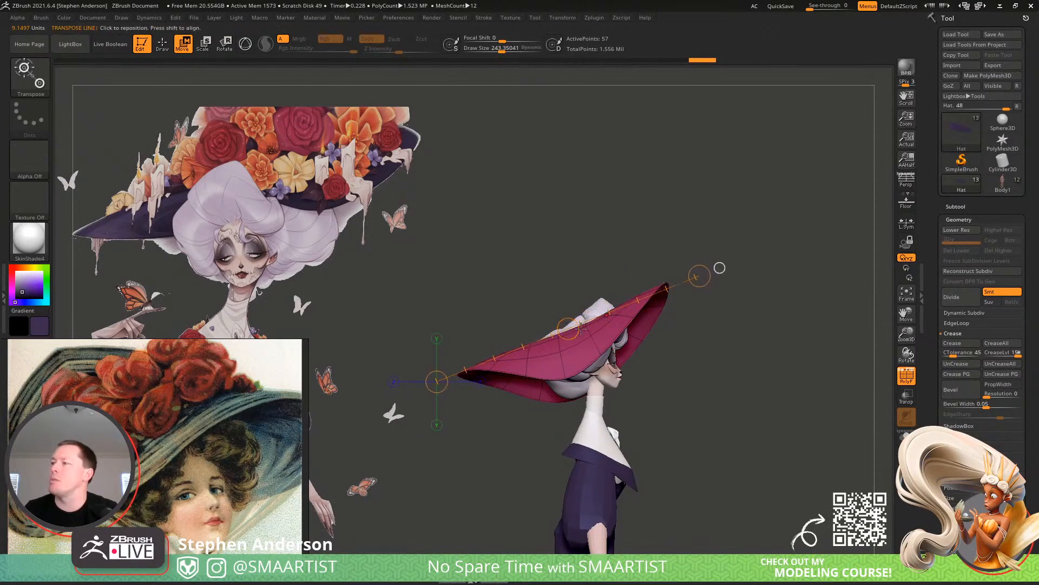
left_click_drag(568, 329, 569, 355)
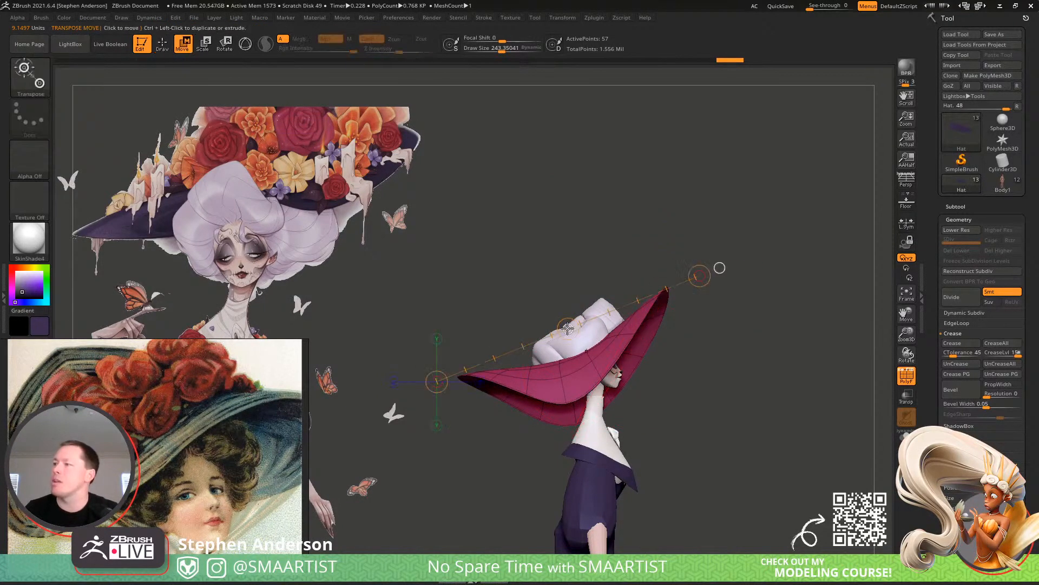
left_click_drag(567, 328, 591, 293)
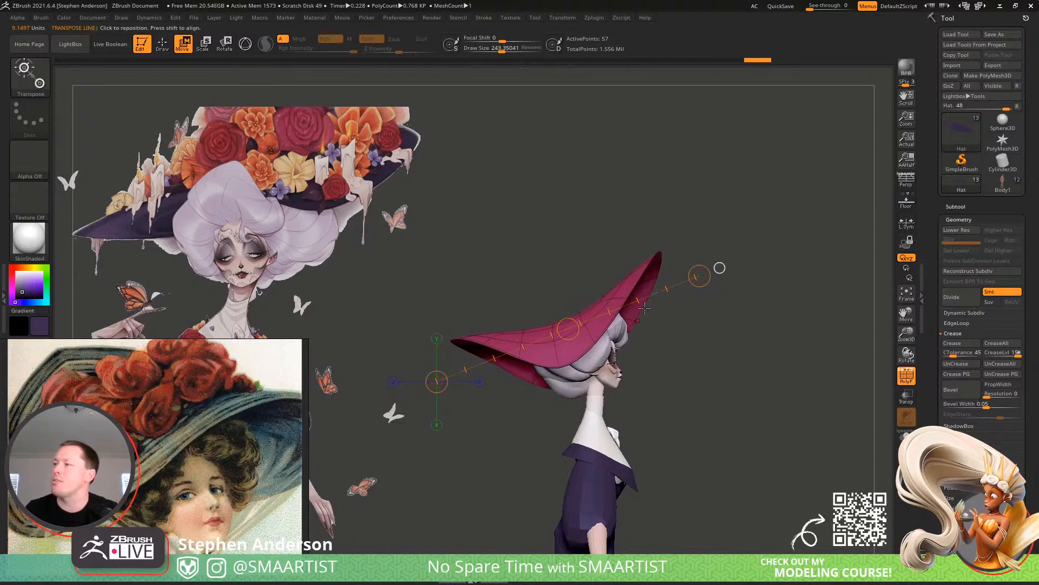
Rotate the brim along the transpose line to tilt its front edge further upward, and return to sculpting
key("r")
mouse_move(667, 288)
left_mouse_down()
mouse_move(773, 240)
mouse_move(796, 208)
mouse_move(773, 195)
left_mouse_up()
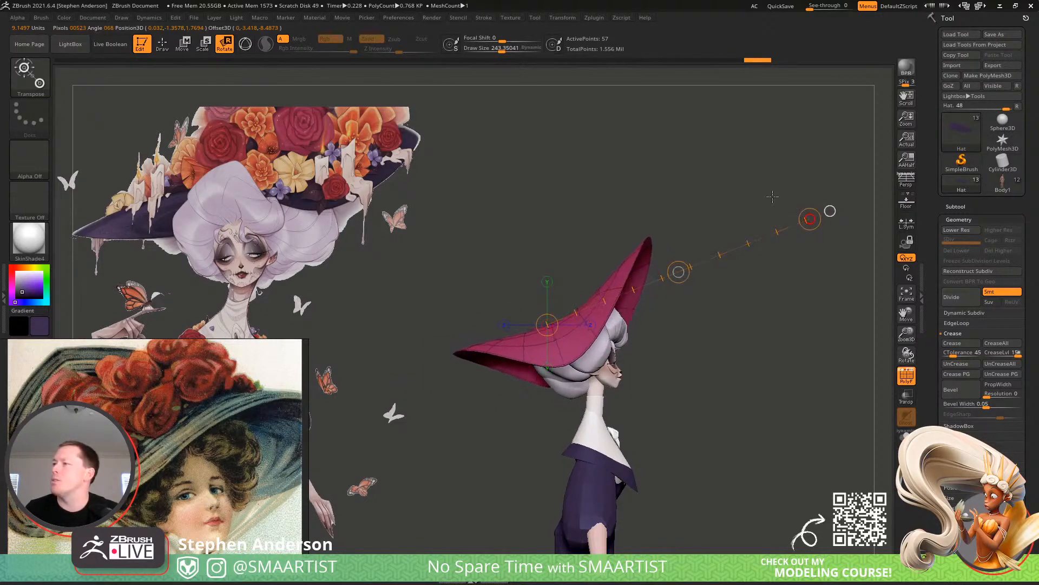
key("q")
left_click_drag(782, 298, 676, 302)
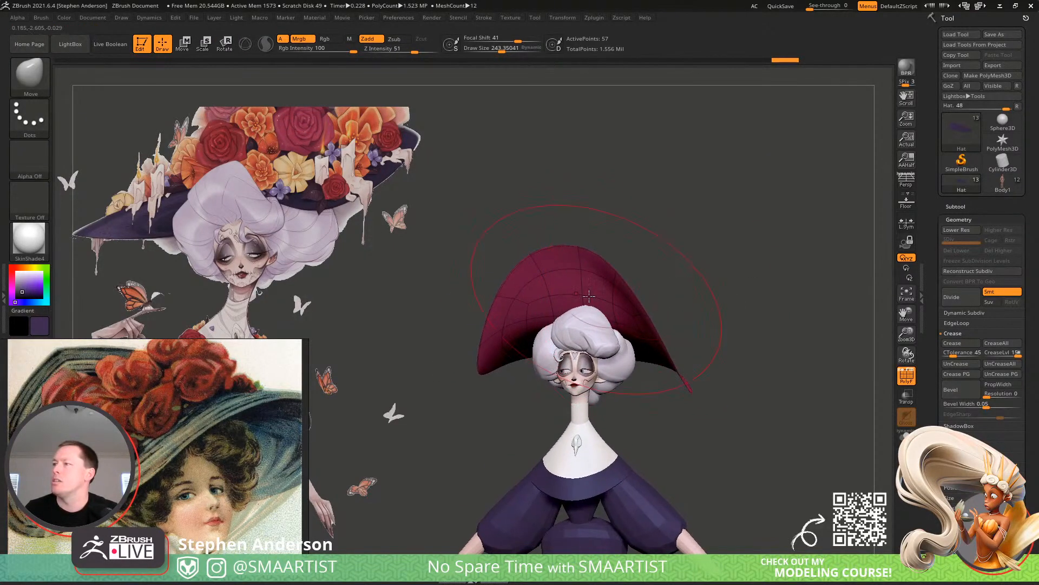
Rotate the brim sideways with the gizmo in the front view to even out its two drooping sides
mouse_move(589, 296)
right_mouse_down()
mouse_move(640, 306)
mouse_move(609, 305)
right_mouse_up()
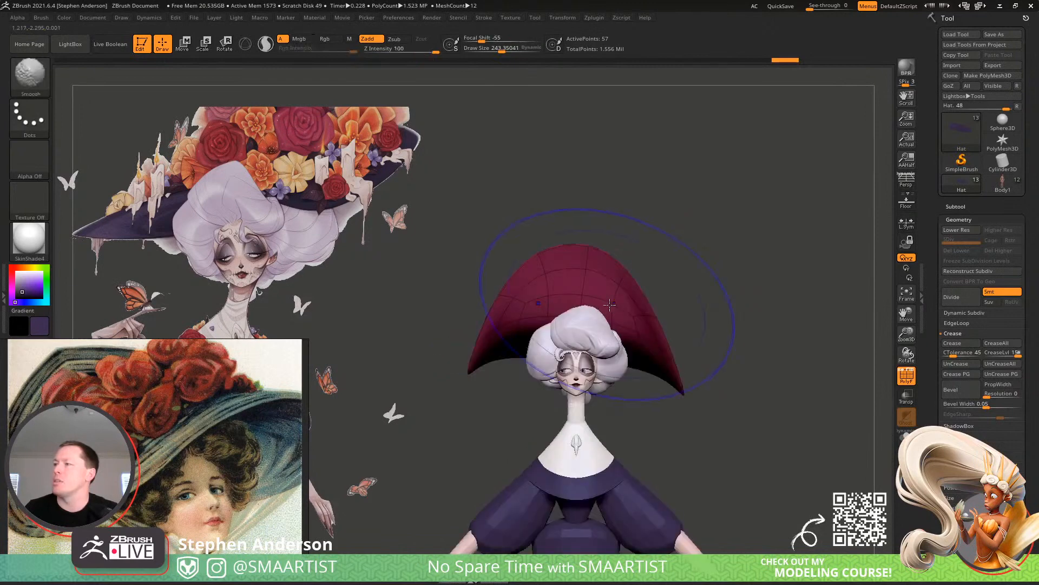
key("w")
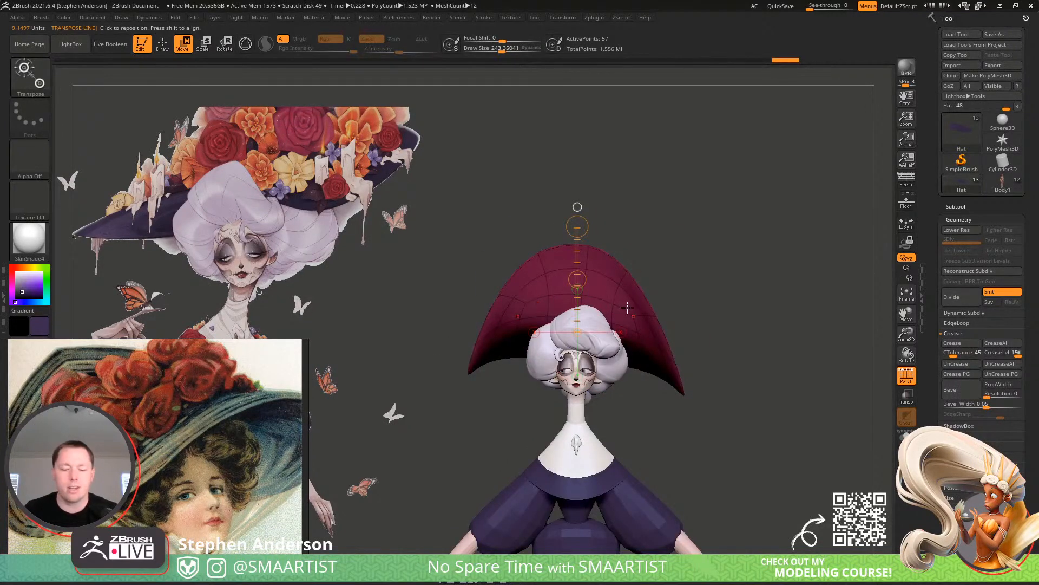
key("y")
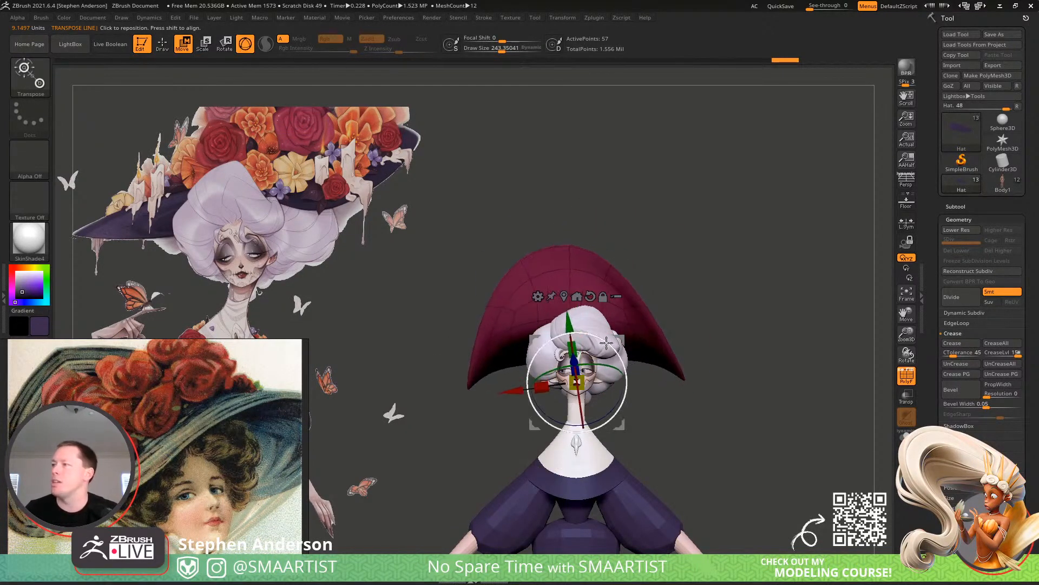
right_click_drag(623, 339, 663, 308)
Return to the Move brush and lower the brim's raised front edge above the hair in the front view
key("b")
key("m")
key("v")
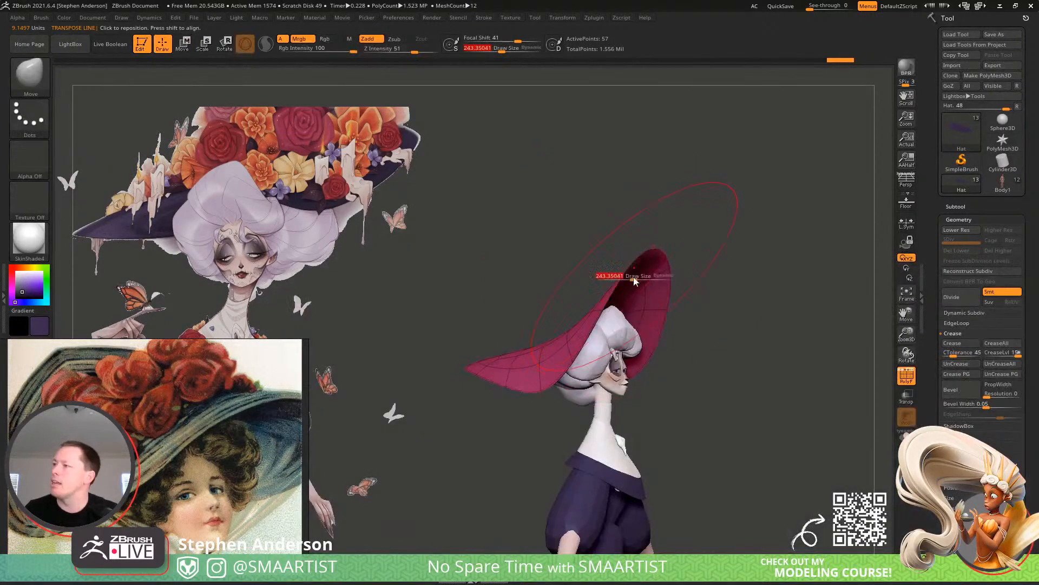
left_click_drag(634, 280, 639, 323)
mouse_move(625, 331)
right_mouse_down()
mouse_move(604, 334)
mouse_move(594, 421)
right_mouse_up()
key("s")
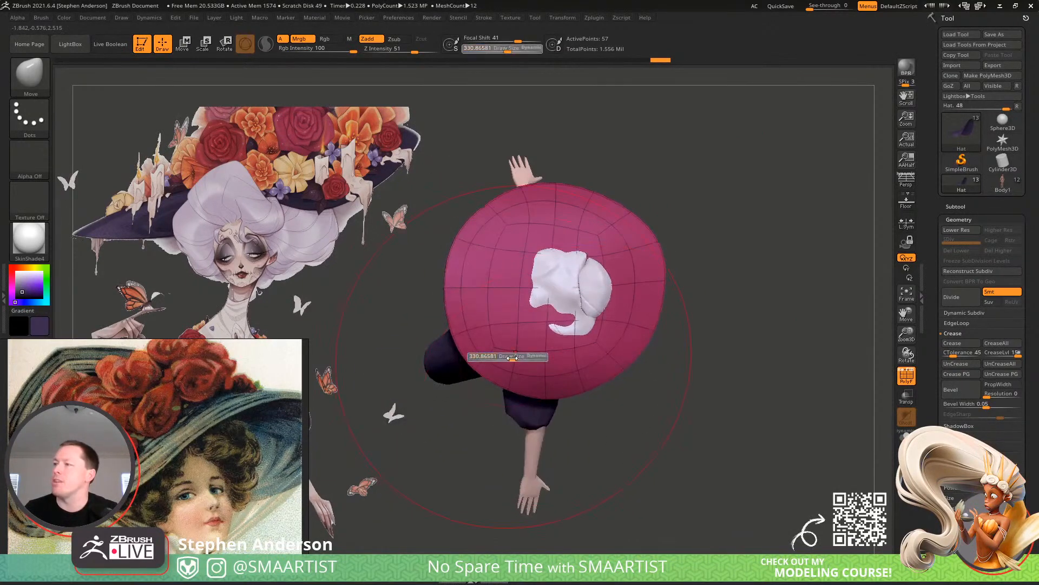
left_click_drag(513, 357, 503, 357)
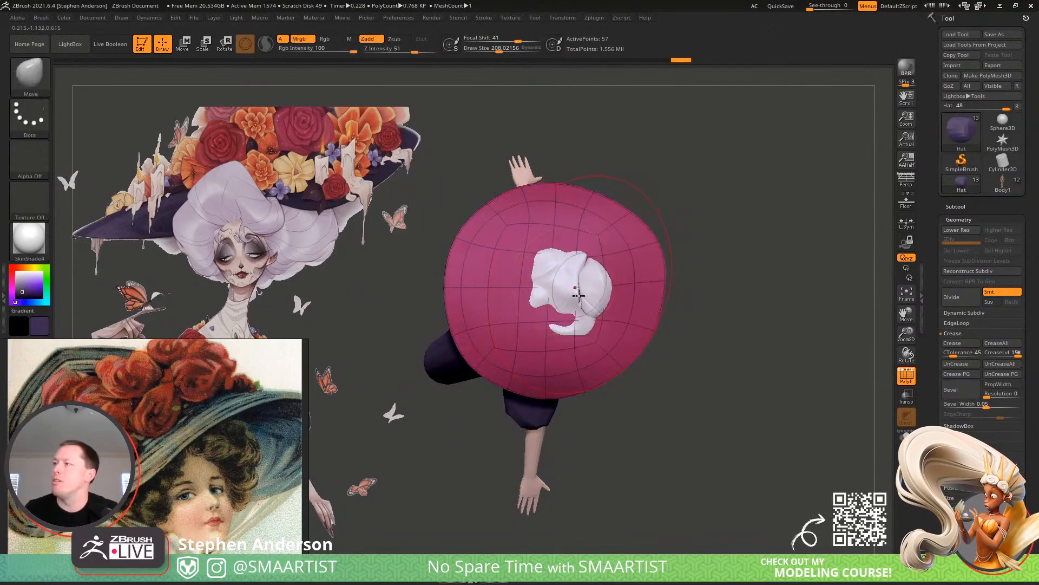
right_click_drag(579, 293, 519, 255)
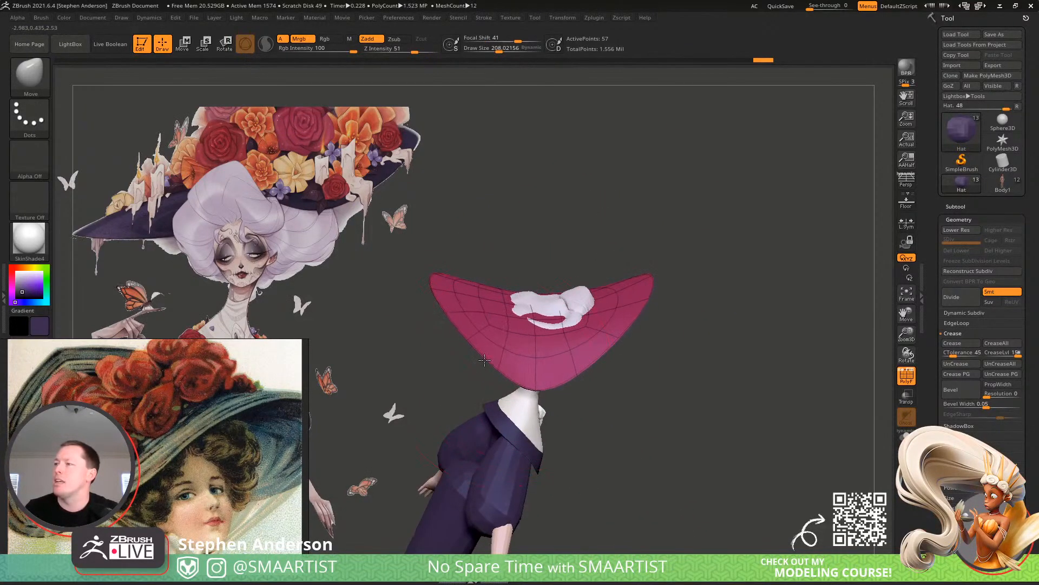
right_click_drag(605, 344, 577, 292)
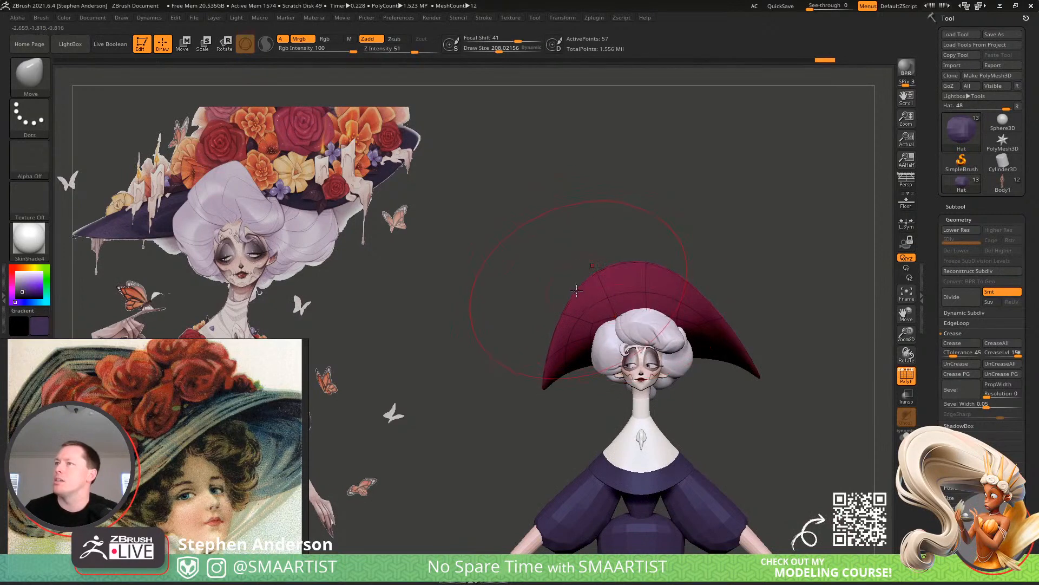
key("s")
left_click_drag(586, 282, 592, 283)
left_click_drag(591, 291, 606, 338)
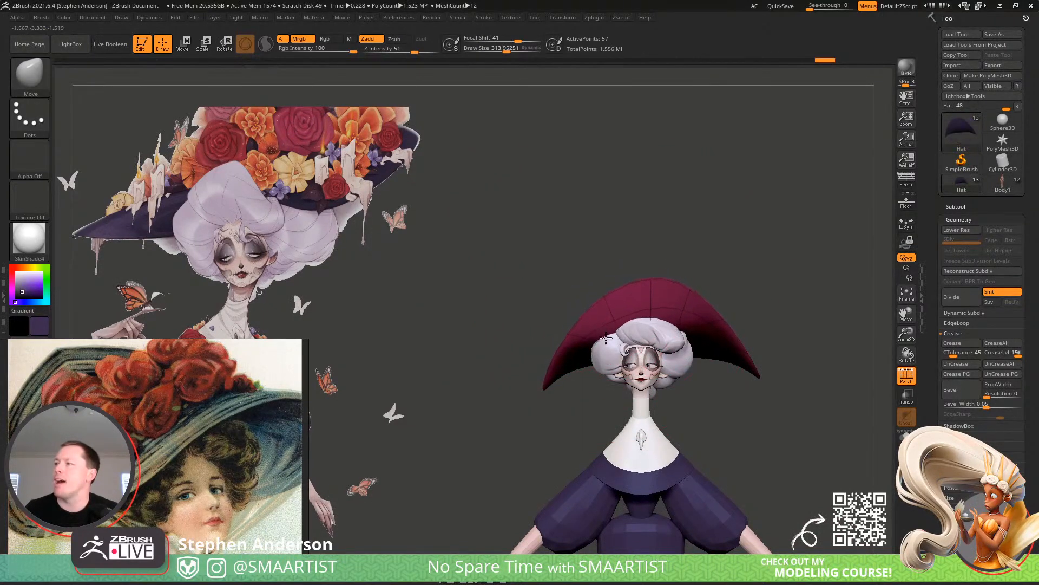
Enlarge the Move brush to about 535 and reshape the brim's broad curve from the sides and from below
mouse_move(691, 330)
right_mouse_down()
mouse_move(699, 321)
mouse_move(715, 336)
mouse_move(713, 308)
mouse_move(728, 328)
right_mouse_up()
key("s")
left_click_drag(649, 303, 661, 303)
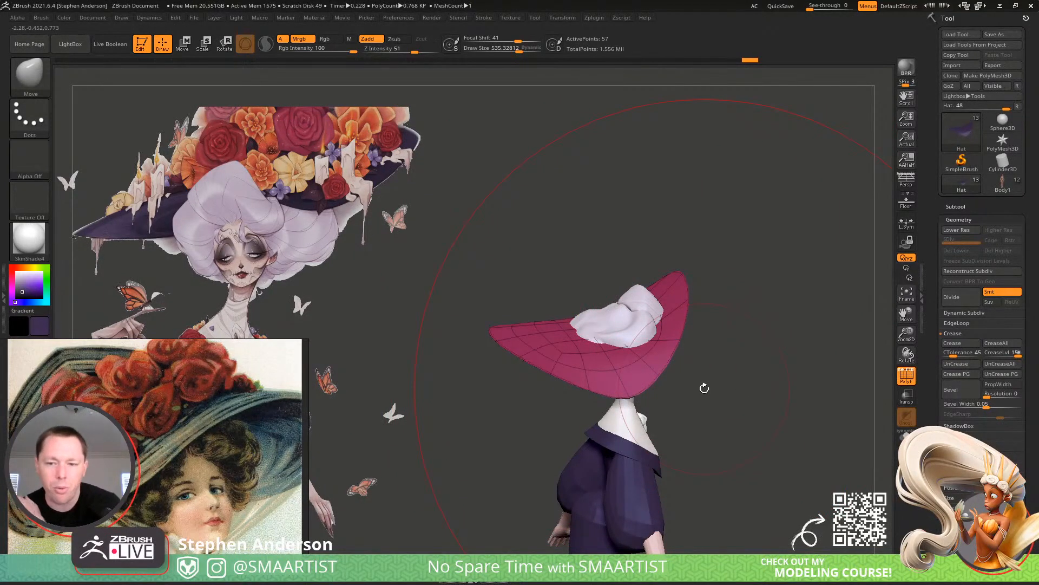
right_click_drag(657, 305, 702, 285)
left_click_drag(708, 207, 702, 215)
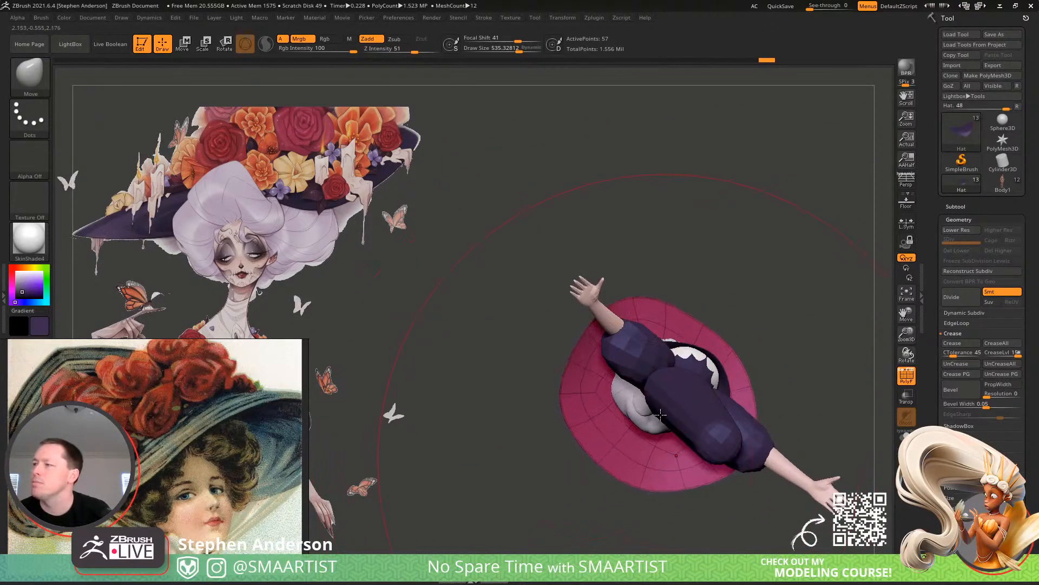
left_click_drag(660, 415, 642, 308)
mouse_move(635, 307)
right_mouse_down()
mouse_move(595, 299)
mouse_move(653, 282)
mouse_move(599, 281)
right_mouse_up()
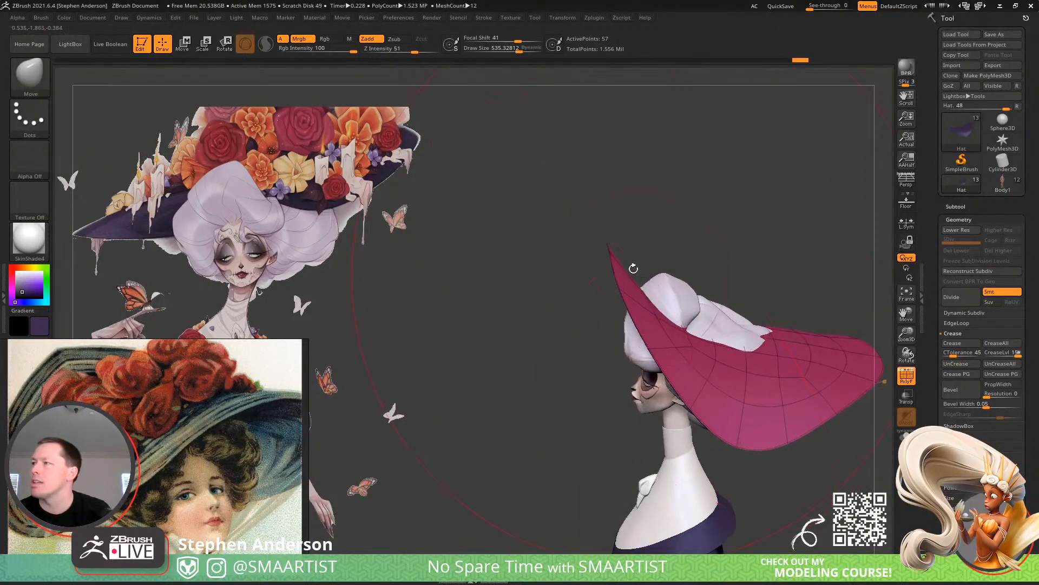
mouse_move(631, 269)
left_mouse_down()
mouse_move(657, 243)
mouse_move(725, 235)
left_mouse_up()
right_click_drag(724, 235, 793, 352)
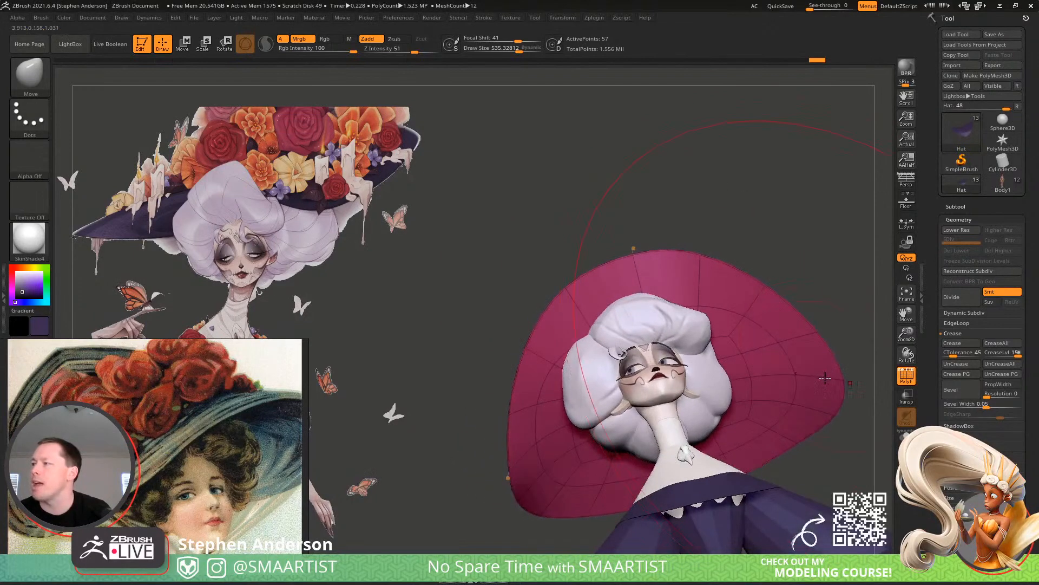
Turn off the wireframe display and push the brim's front edge back against the hair with the large Move brush
right_click_drag(706, 382, 646, 399)
key("shift+f")
mouse_move(646, 400)
right_mouse_down()
mouse_move(641, 355)
mouse_move(612, 343)
mouse_move(644, 346)
mouse_move(563, 319)
right_mouse_up()
right_click_drag(563, 320, 600, 347, "ctrl")
mouse_move(587, 284)
right_mouse_down()
mouse_move(568, 348)
mouse_move(563, 341)
mouse_move(635, 359)
right_mouse_up()
left_click_drag(572, 337, 538, 332)
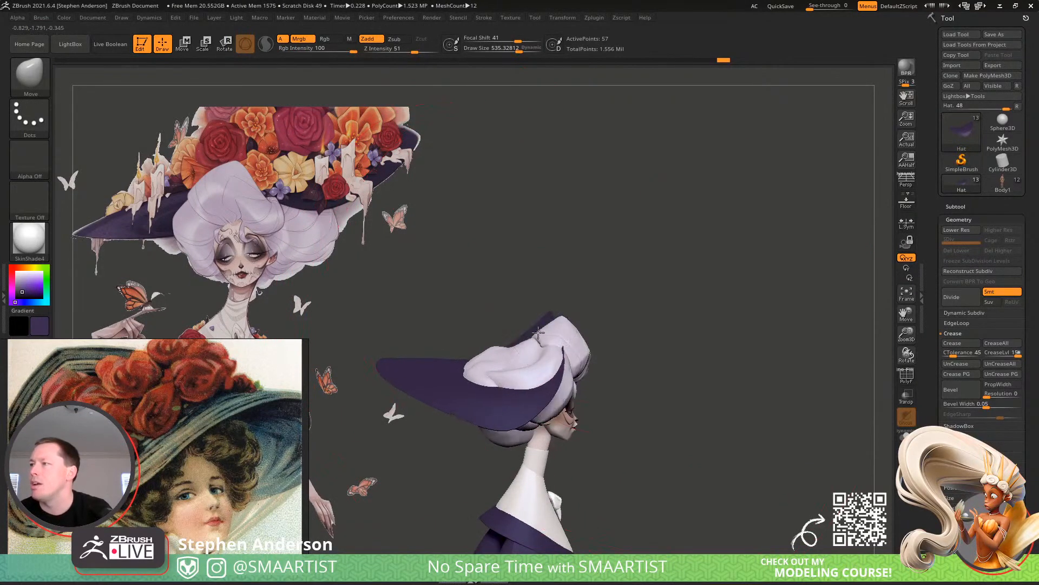
mouse_move(509, 364)
right_mouse_down()
mouse_move(559, 292)
mouse_move(599, 390)
mouse_move(579, 398)
right_mouse_up()
left_click_drag(525, 337, 544, 380)
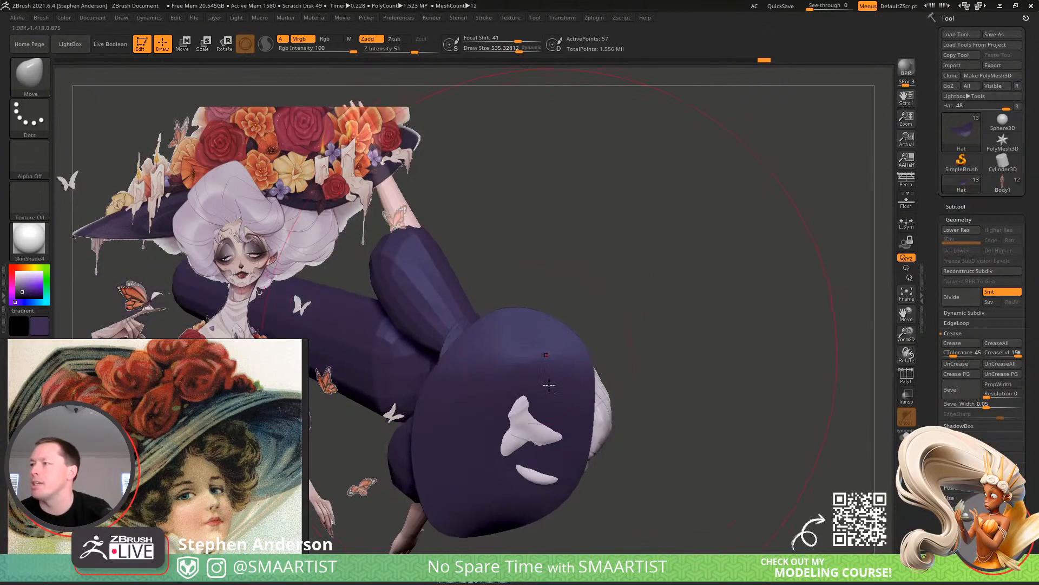
mouse_move(550, 382)
right_mouse_down()
mouse_move(555, 290)
mouse_move(499, 386)
right_mouse_up()
Reduce the Move brush to about 208 and pull the brim's drooping tip outward on the side facing the reference
key("s")
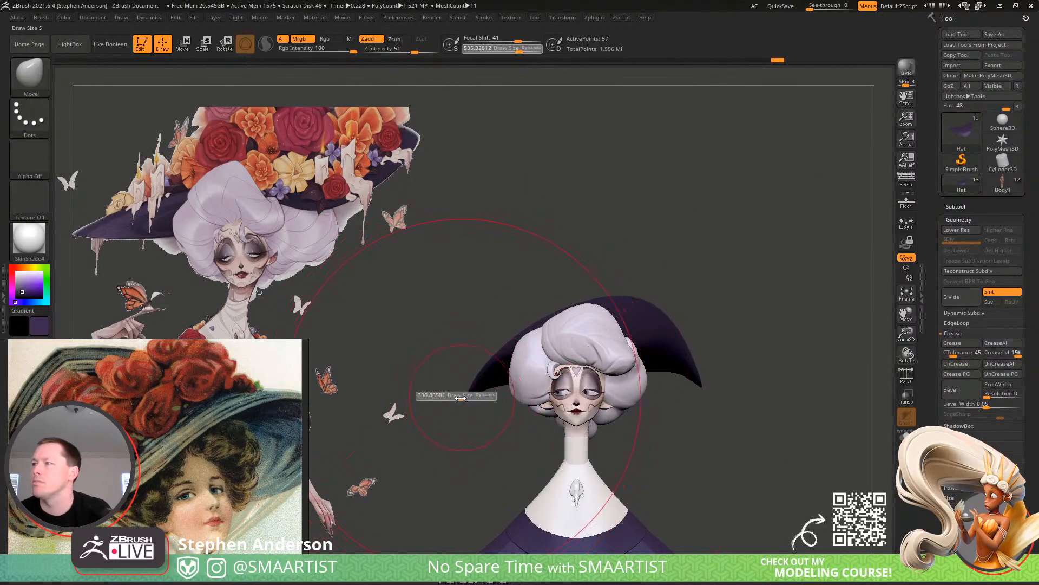
left_click_drag(474, 396, 453, 396)
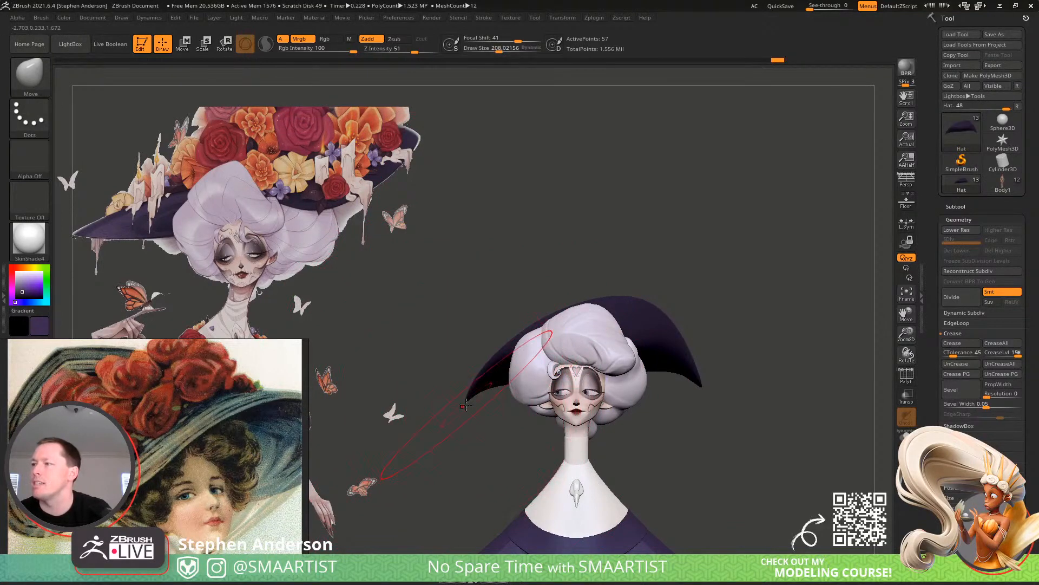
left_click_drag(403, 382, 409, 385)
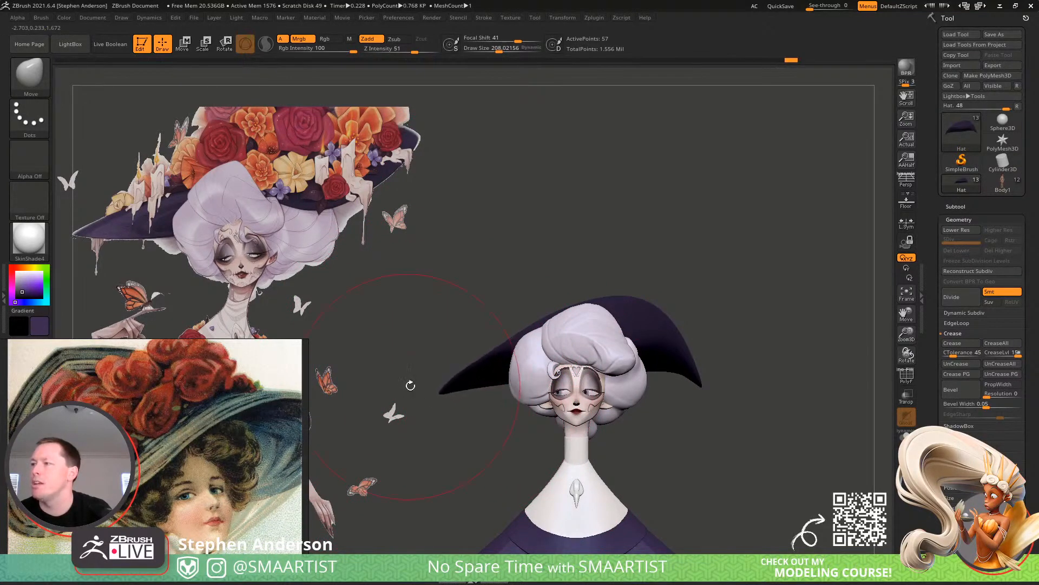
key("s")
left_click_drag(487, 375, 480, 368)
right_click_drag(481, 364, 489, 312)
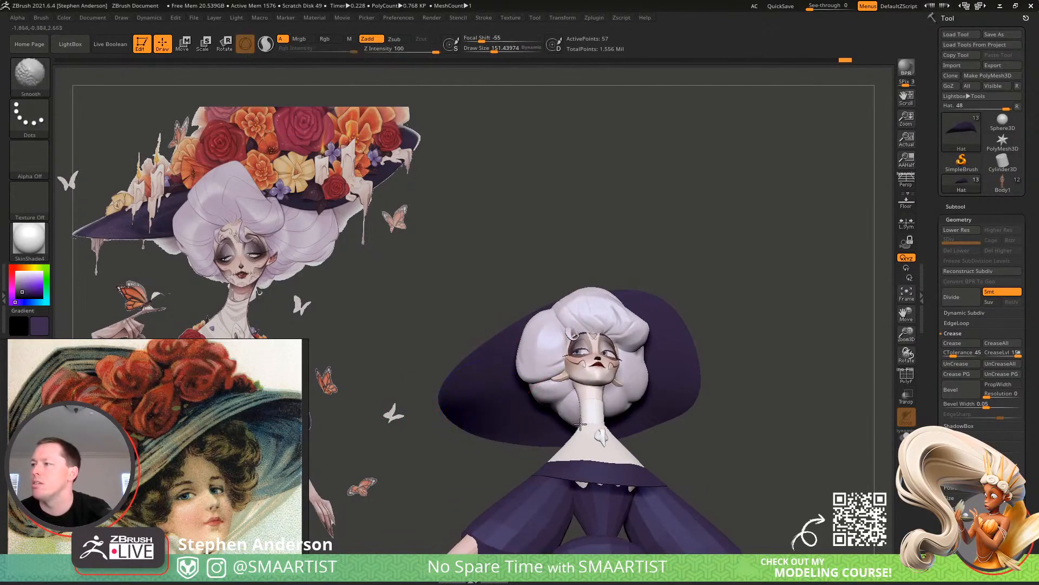
Refine the brim's tip on the side away from the reference, lifting and rounding its drooping end with a smaller Move brush
right_click_drag(580, 425, 592, 360)
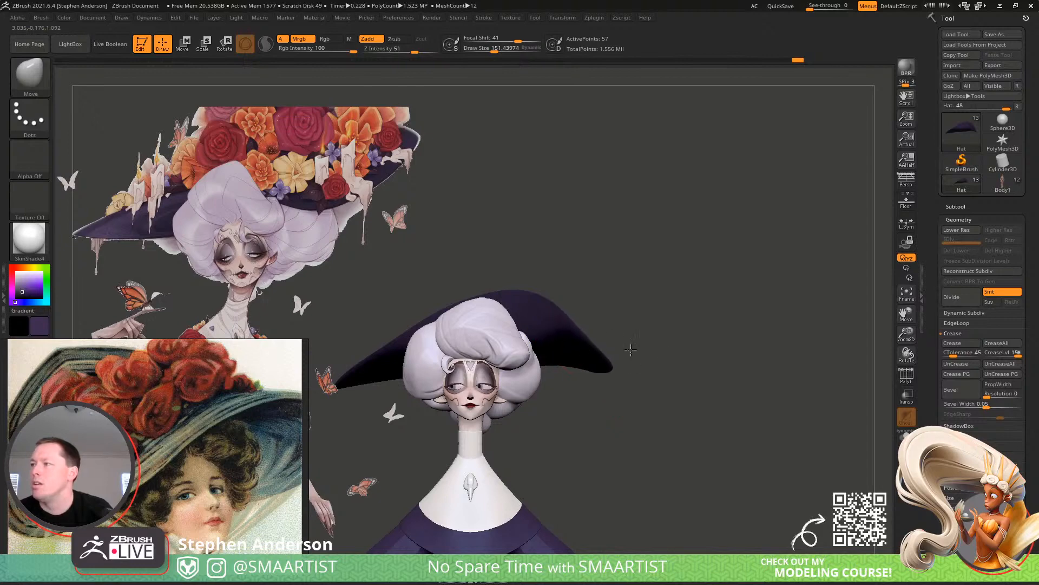
left_click_drag(631, 350, 628, 349)
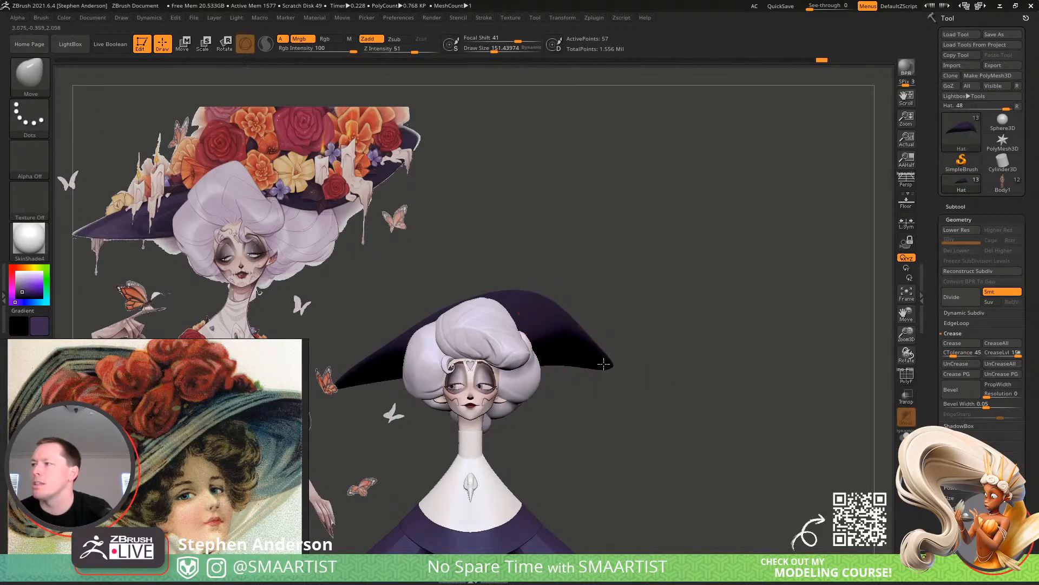
key("shift")
Examine the brim's silhouette from behind, from above and from the front against the reference hat
right_click_drag(595, 352, 585, 415)
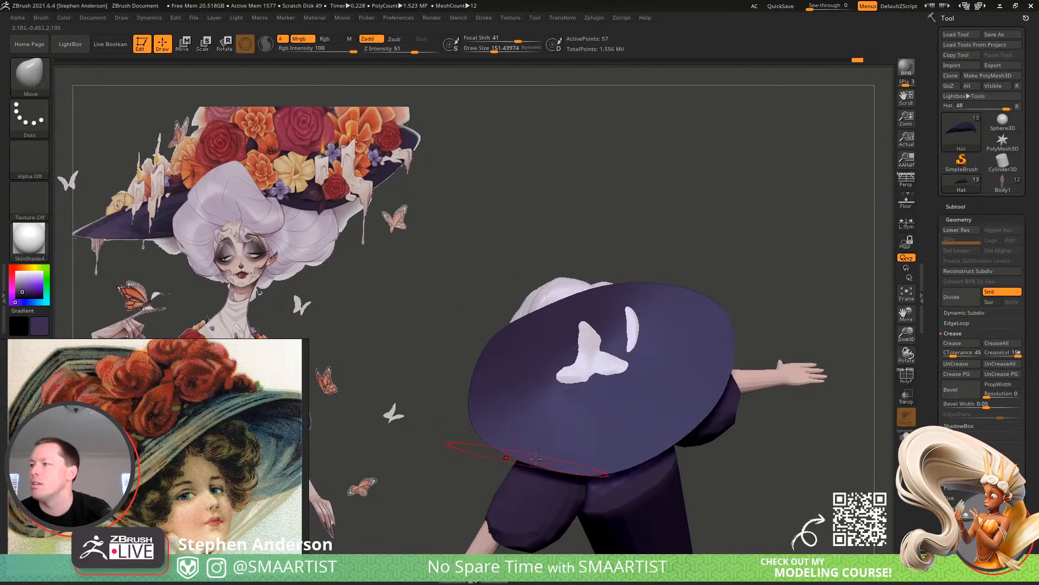
mouse_move(590, 470)
right_mouse_down()
mouse_move(606, 514)
mouse_move(601, 483)
right_mouse_up()
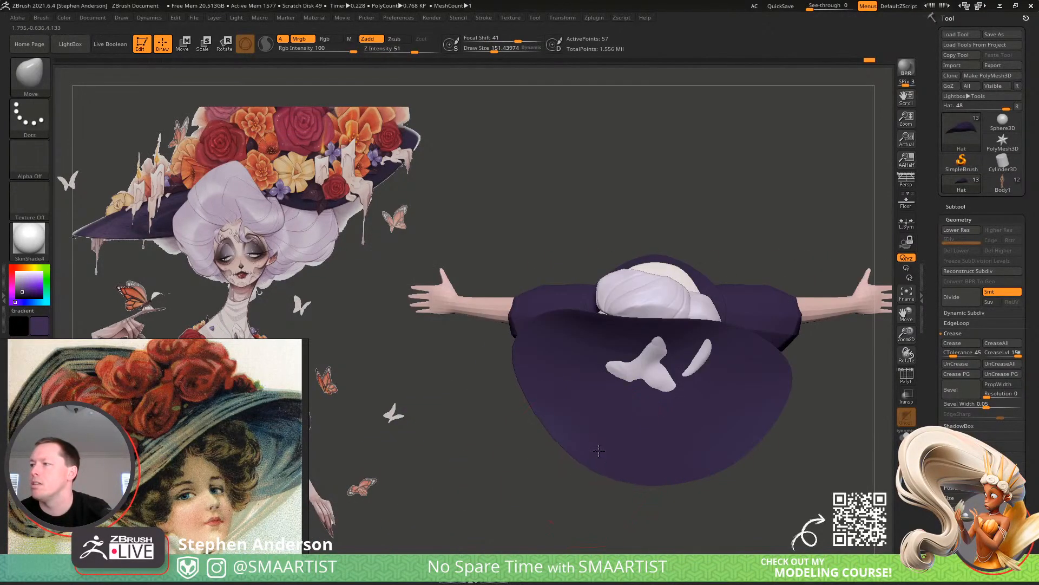
mouse_move(660, 364)
right_mouse_down()
mouse_move(669, 301)
mouse_move(610, 327)
mouse_move(595, 295)
mouse_move(536, 333)
mouse_move(698, 371)
mouse_move(675, 342)
mouse_move(686, 343)
mouse_move(704, 372)
right_mouse_up()
right_click_drag(704, 373, 668, 320, "ctrl")
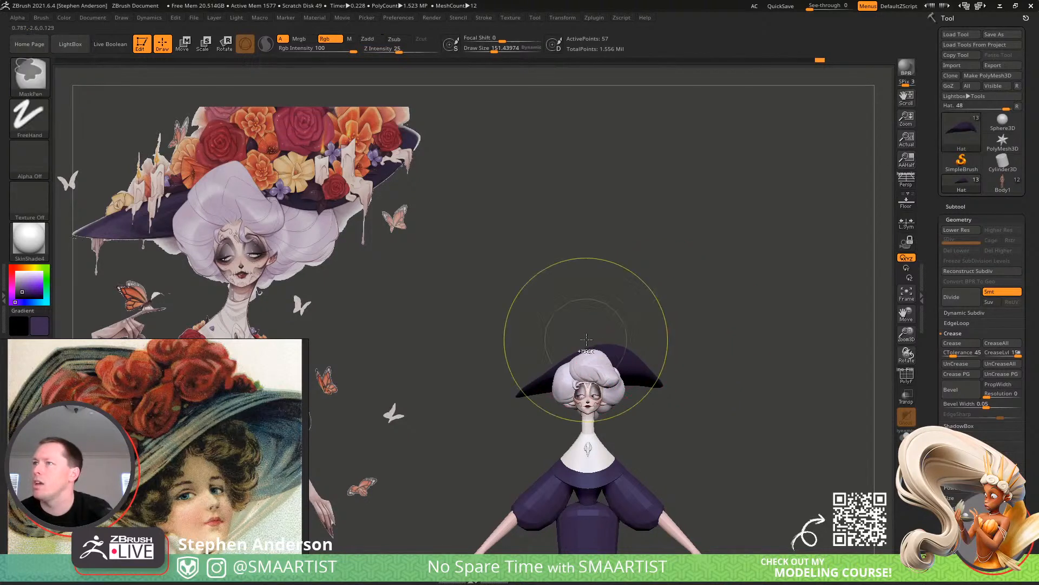
right_click_drag(585, 338, 635, 371, "ctrl")
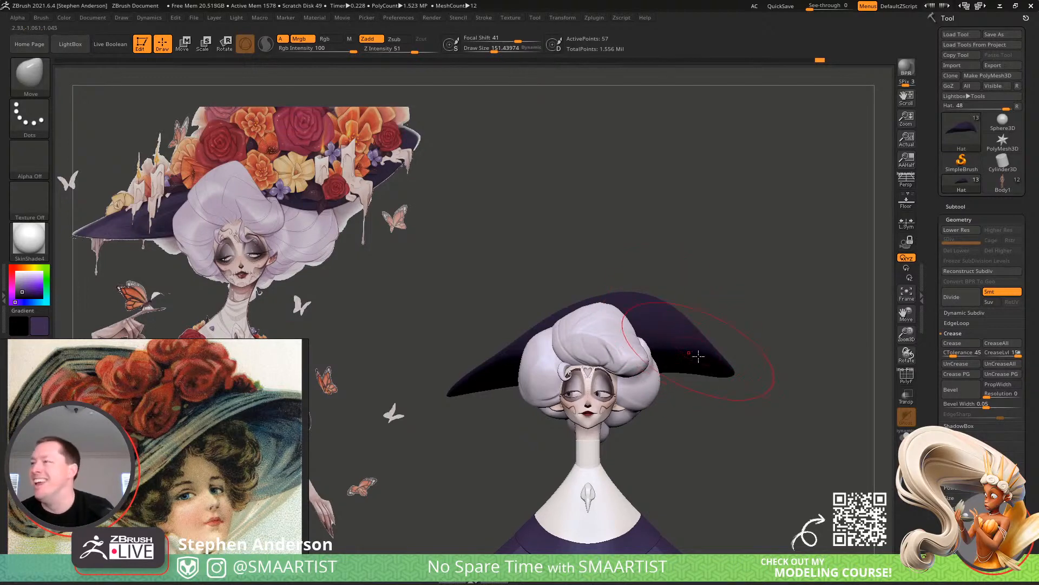
right_click_drag(698, 354, 614, 299)
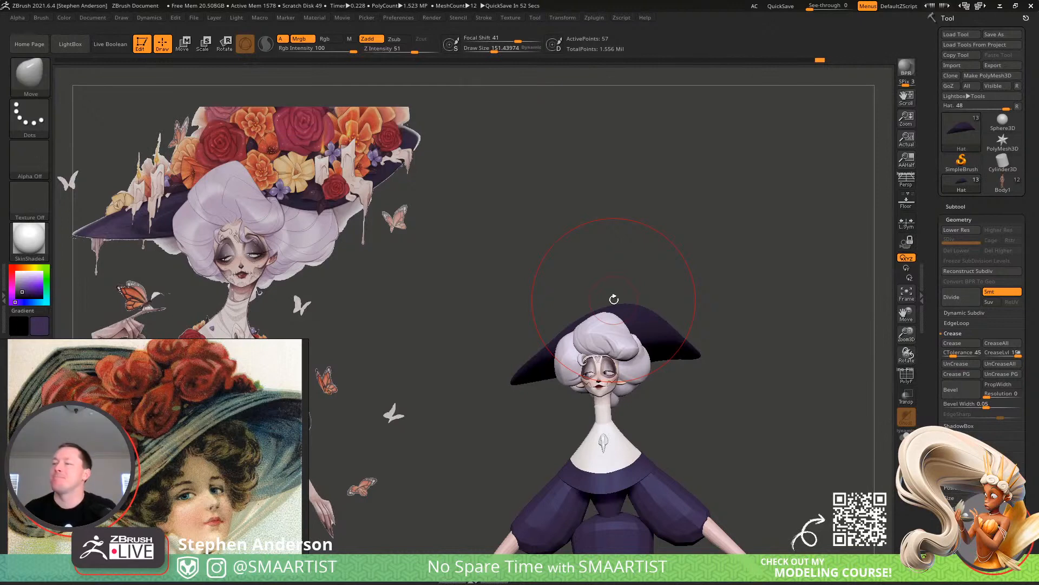
mouse_move(587, 401)
right_mouse_down()
mouse_move(628, 420)
mouse_move(604, 400)
right_mouse_up()
mouse_move(603, 401)
right_mouse_down("ctrl")
mouse_move(622, 488)
mouse_move(606, 401)
right_mouse_up("ctrl")
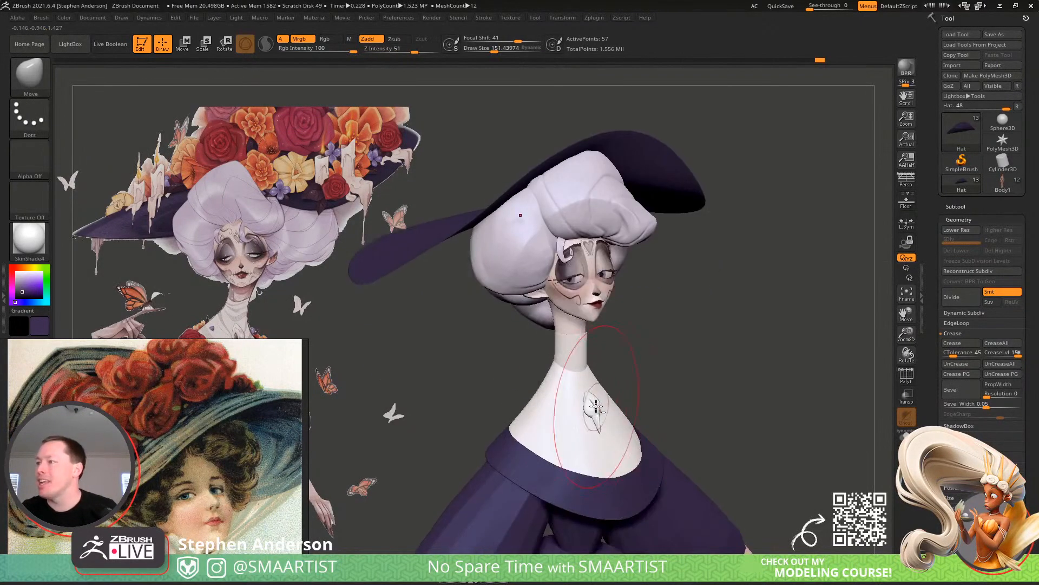
Select the bird skull pendant, reset the gizmo's orientation, nudge the pendant slightly on the collar and return to sculpting
left_click(592, 404, "alt")
key("shift+f")
key("w")
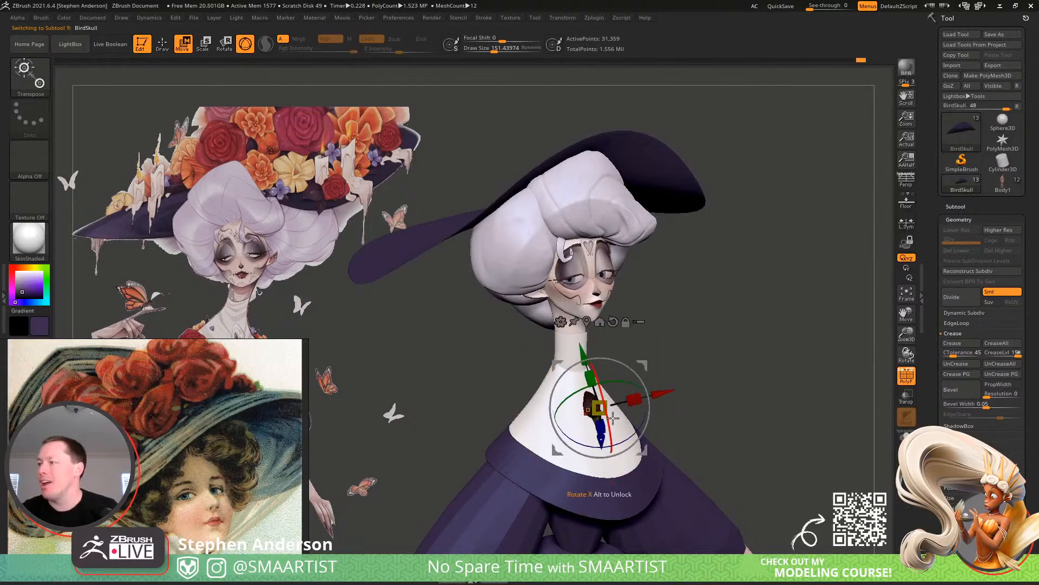
left_click(613, 322)
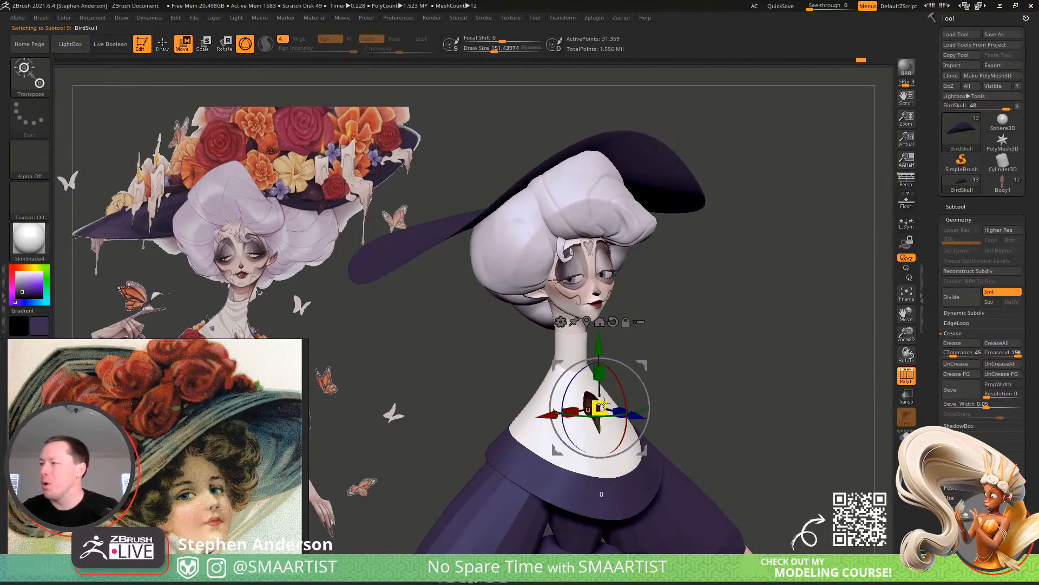
left_click_drag(604, 403, 607, 404)
key("q")
key("shift+f")
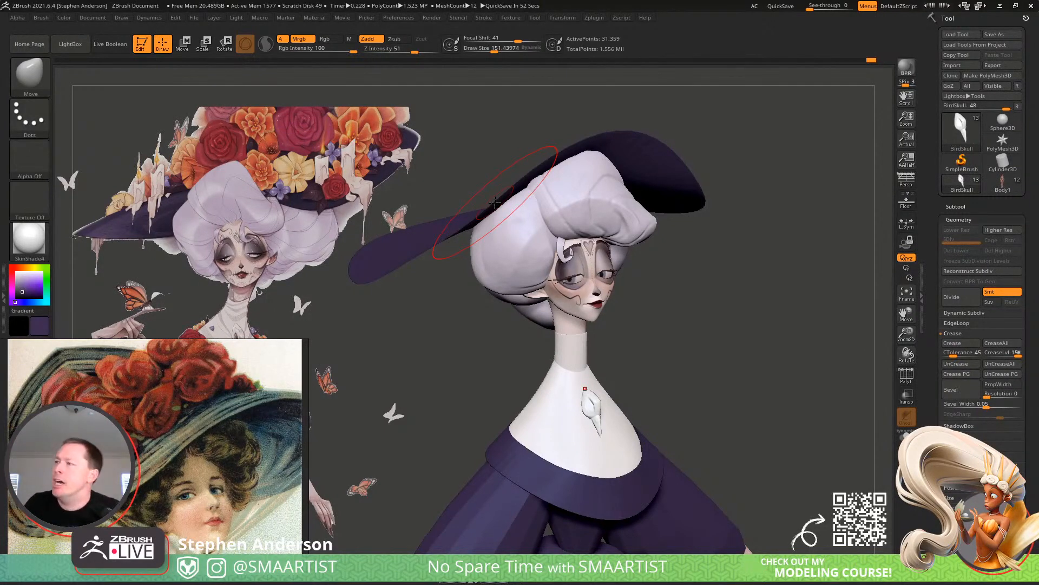
Make the hair the active subtool and display its coloured polygroups under the hat in profile
left_click_drag(704, 332, 657, 274)
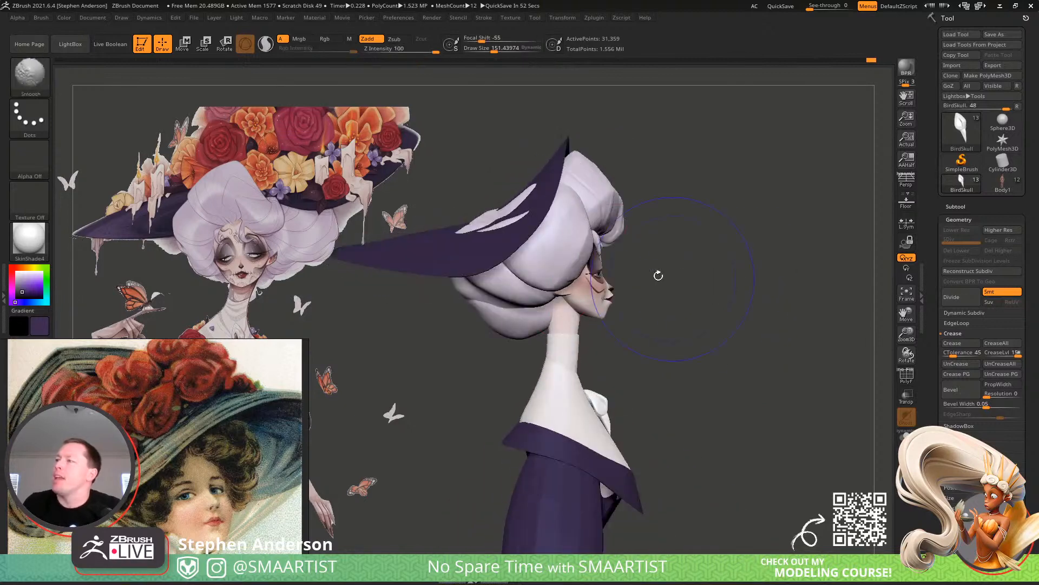
left_click(538, 274, "alt")
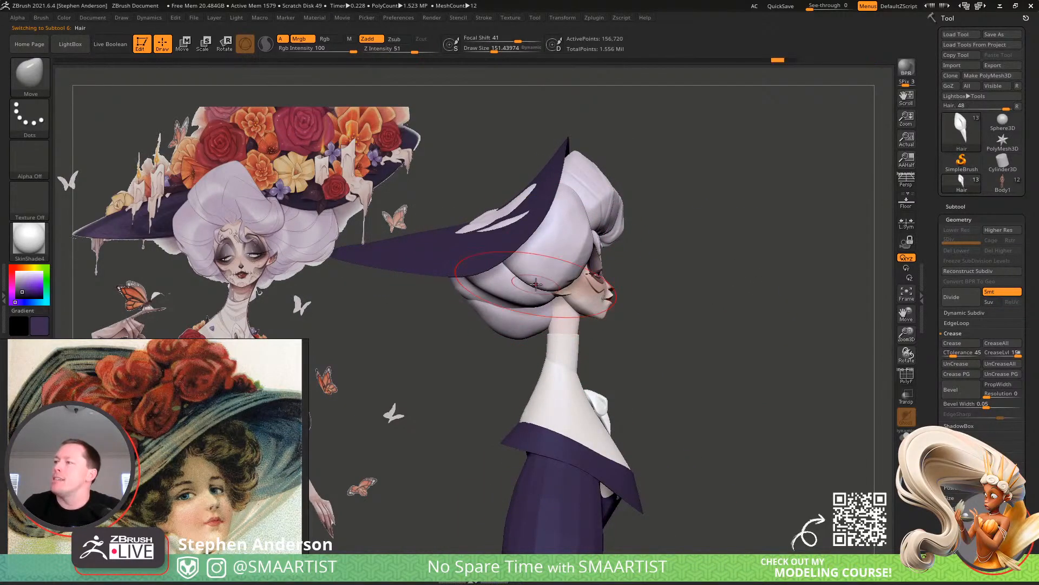
key("shift+f")
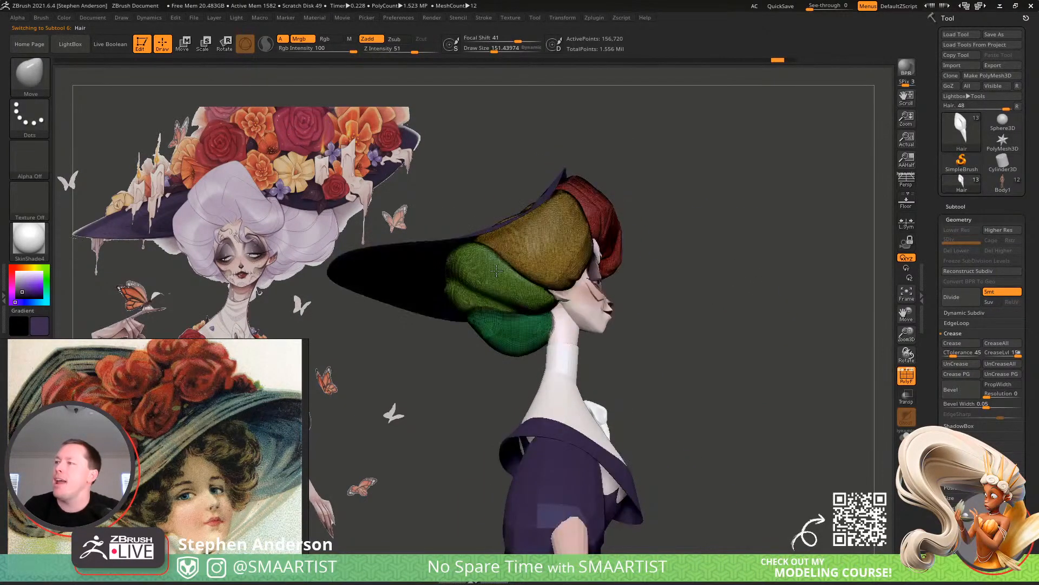
right_click_drag(496, 271, 513, 323)
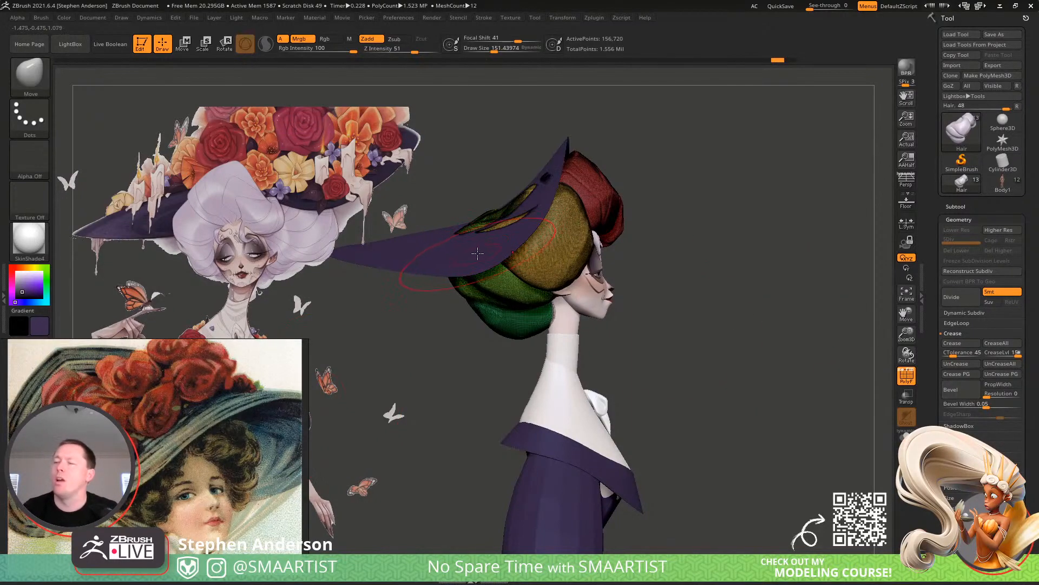
right_click_drag(458, 264, 611, 278)
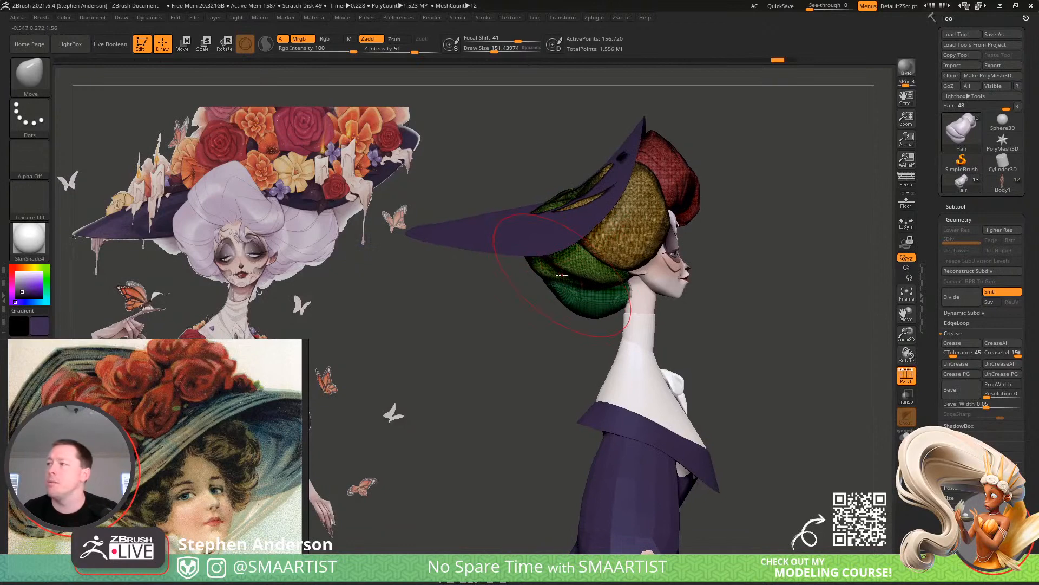
Isolate the green back section of hair with a mask, duplicate it further back under the brim and clear the mask
key("w")
left_click(611, 279)
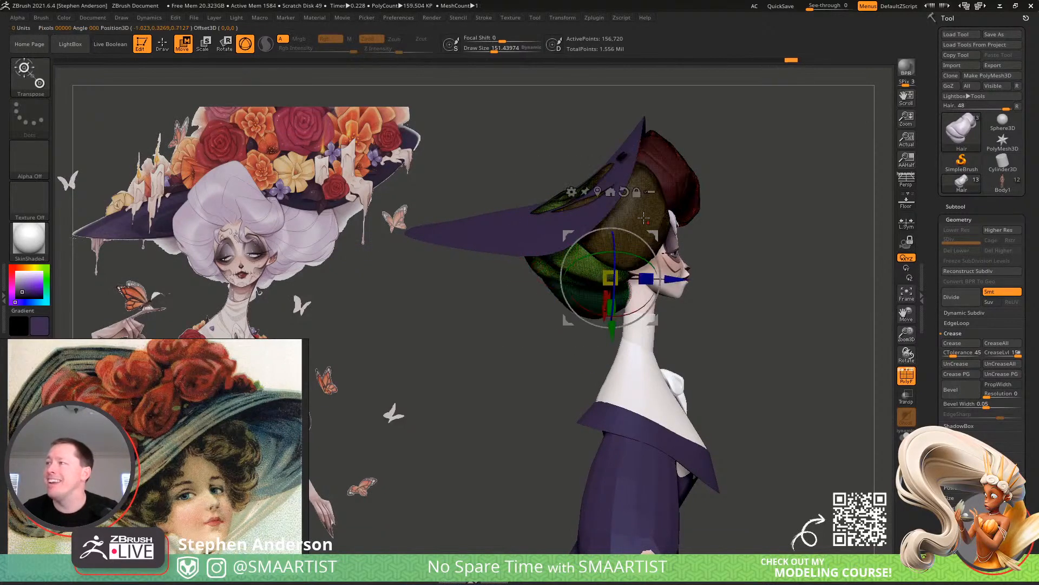
left_click_drag(653, 236, 583, 246)
key("q")
mouse_move(638, 260)
right_mouse_down()
mouse_move(607, 252)
mouse_move(683, 197)
mouse_move(640, 214)
right_mouse_up()
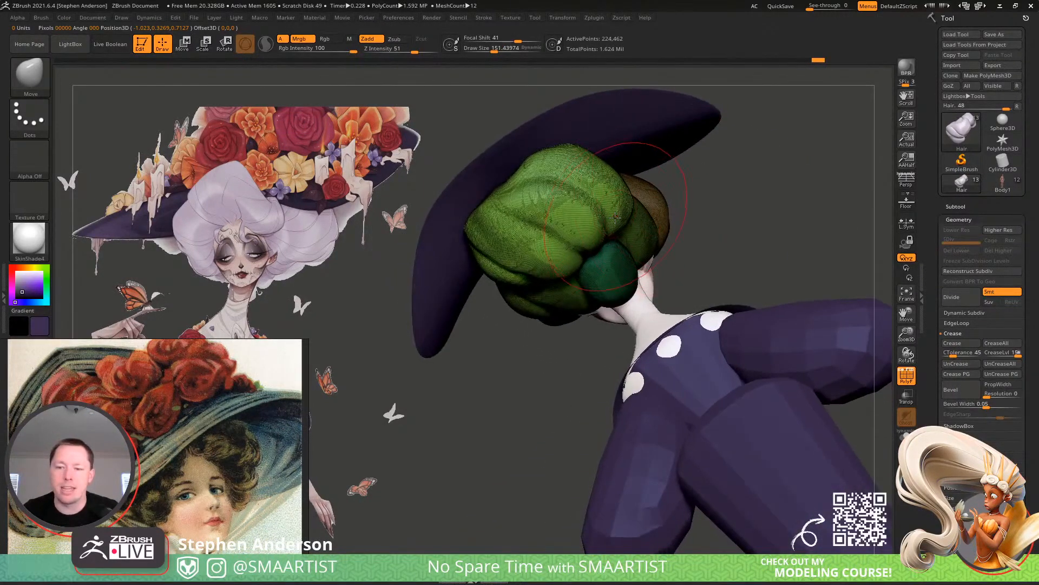
left_click(747, 211, "ctrl")
left_click_drag(730, 221, 721, 226, "ctrl")
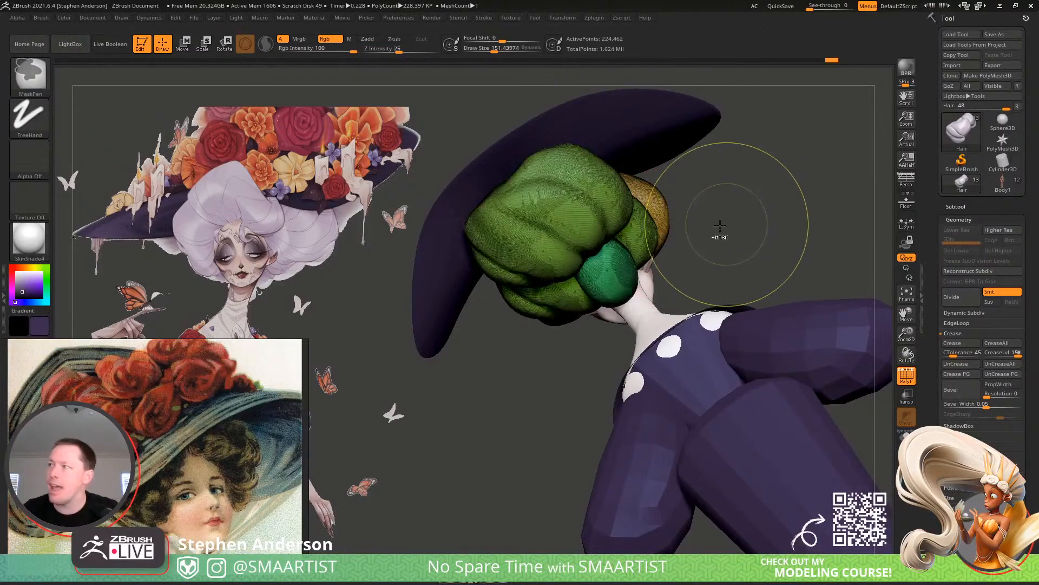
Isolate the large light green section at the back of the hair by masking the remaining hair
key("w")
left_click(605, 212, "ctrl")
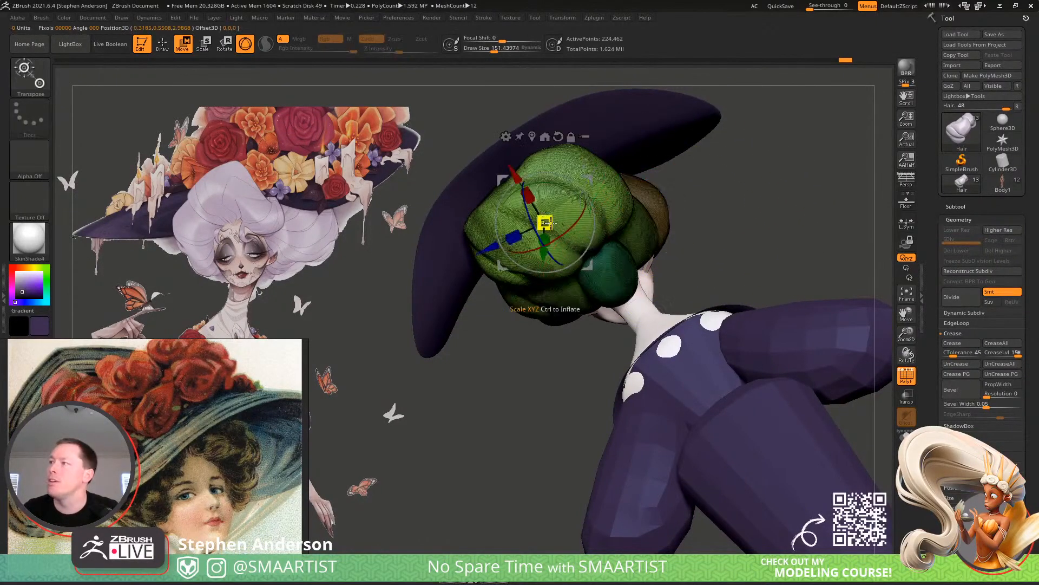
right_click_drag(647, 207, 648, 176)
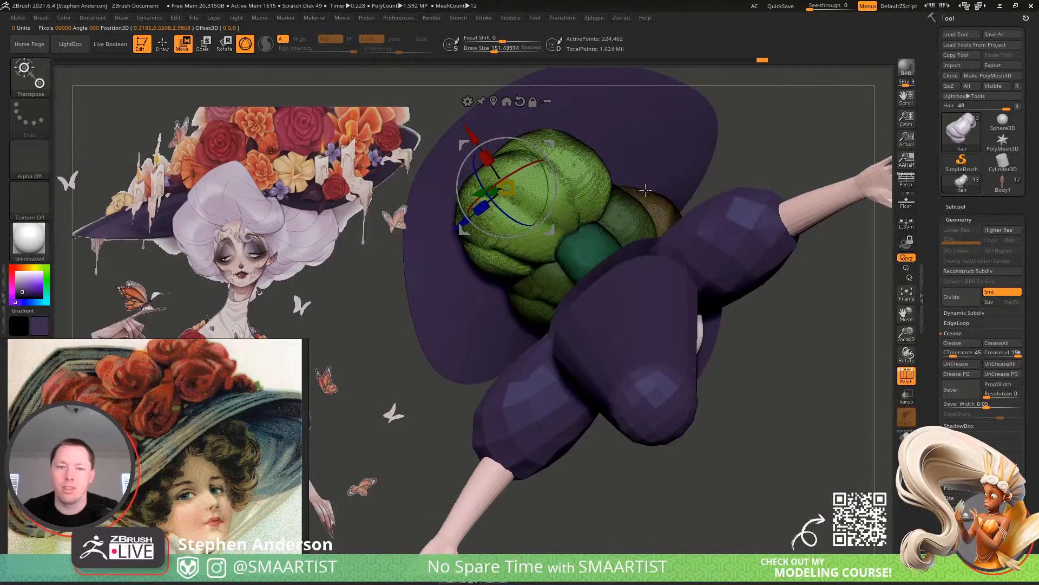
mouse_move(609, 227)
right_mouse_down()
mouse_move(607, 196)
mouse_move(609, 242)
right_mouse_up()
right_click_drag(601, 148, 584, 162)
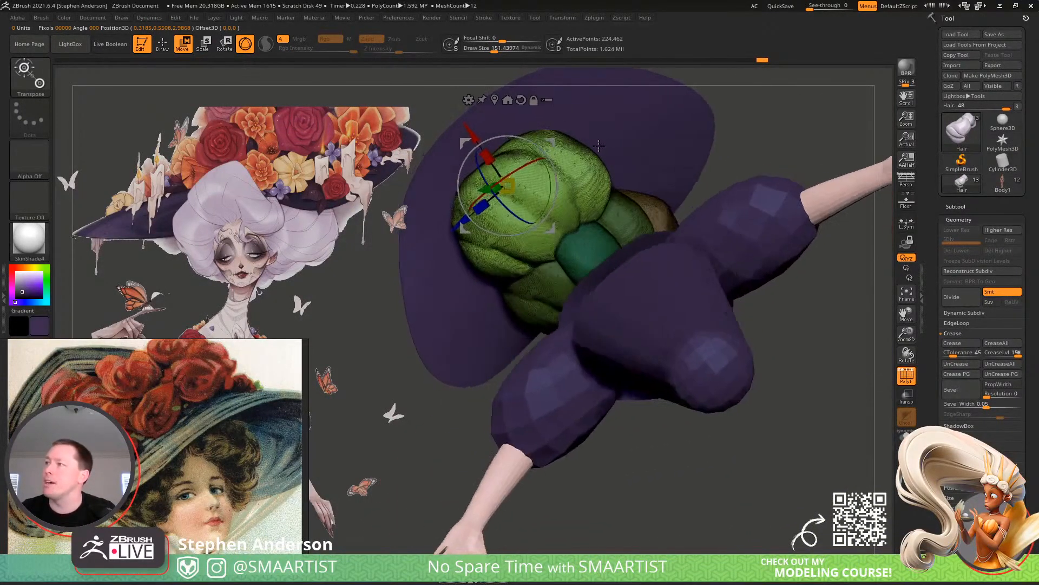
Reshape the isolated back hair section with the Move brush, pulling in its side and tapering it beneath the brim
key("b")
key("m")
key("v")
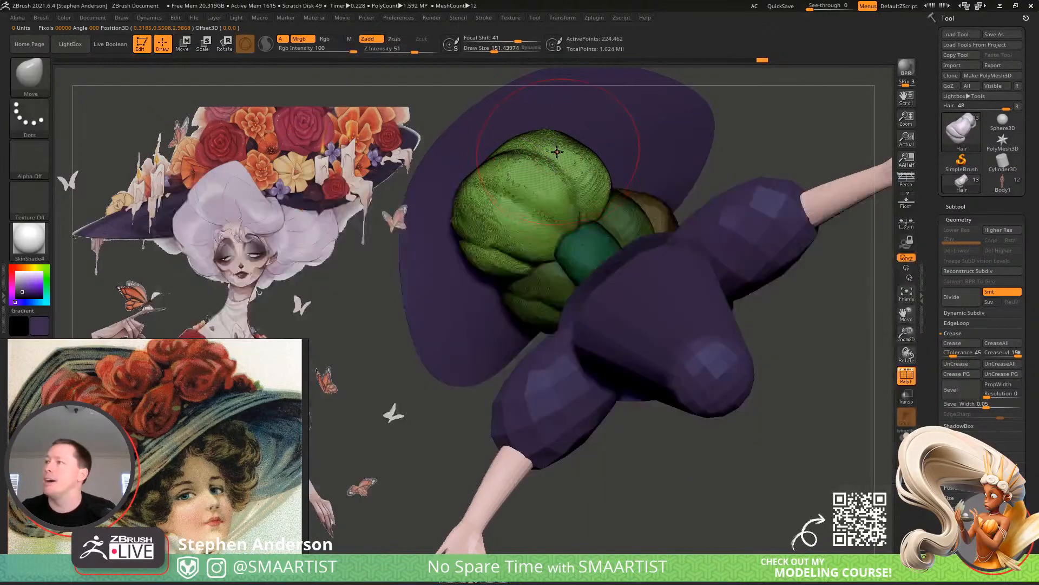
key("s")
left_click_drag(588, 146, 595, 146)
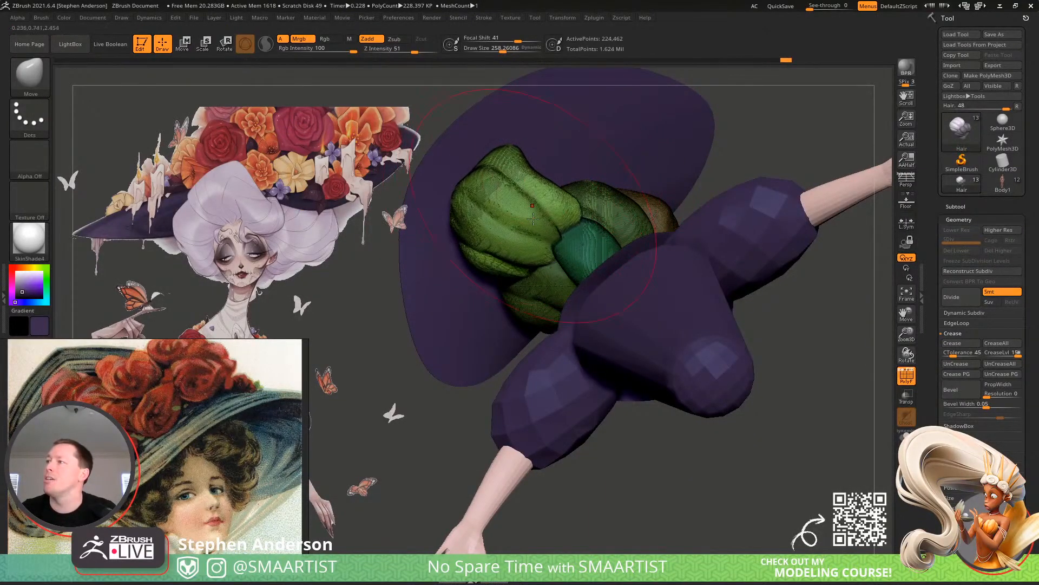
right_click_drag(503, 281, 520, 307)
left_click_drag(520, 307, 529, 293)
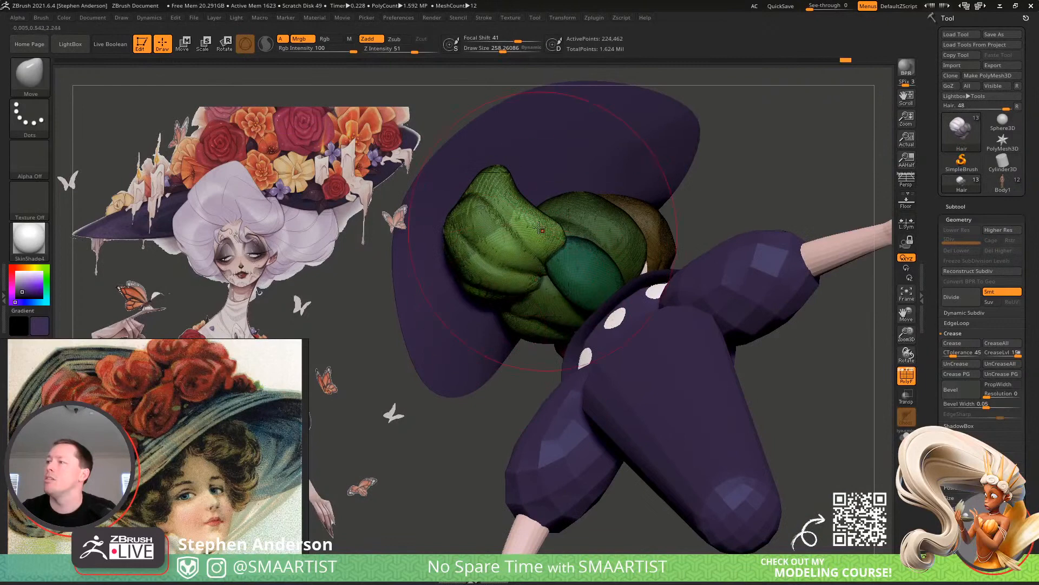
key("s")
left_click_drag(478, 202, 467, 202)
mouse_move(574, 225)
right_mouse_down()
mouse_move(540, 207)
mouse_move(561, 262)
right_mouse_up()
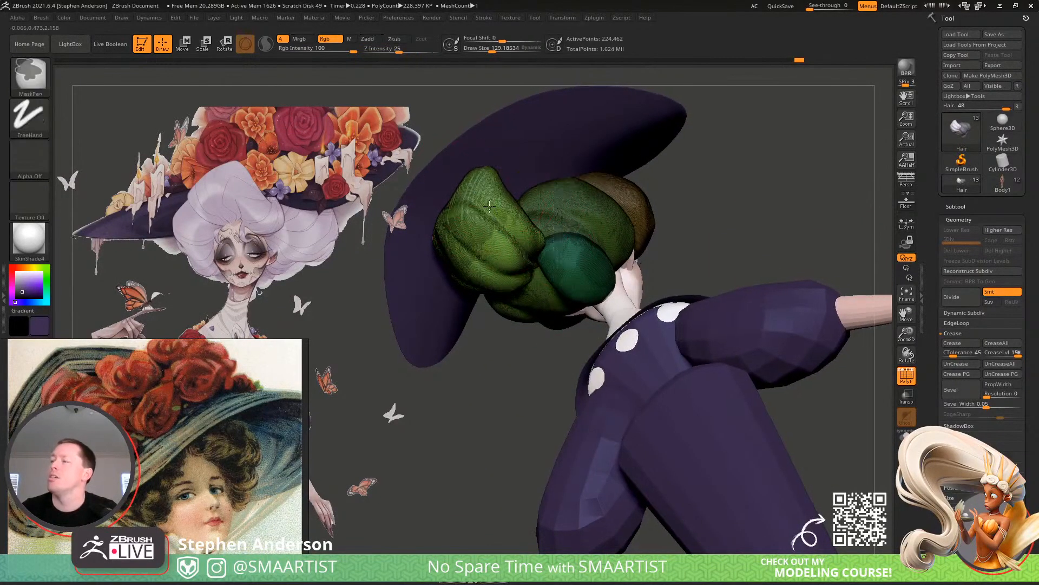
Hide the polygroup display, duplicate the back hair section, and move and rotate the copy beside the original under the brim
right_click_drag(490, 216, 547, 236, "ctrl")
key("shift+f")
key("w")
left_click_drag(559, 158, 604, 221)
left_click(571, 114)
left_click_drag(605, 159, 662, 212)
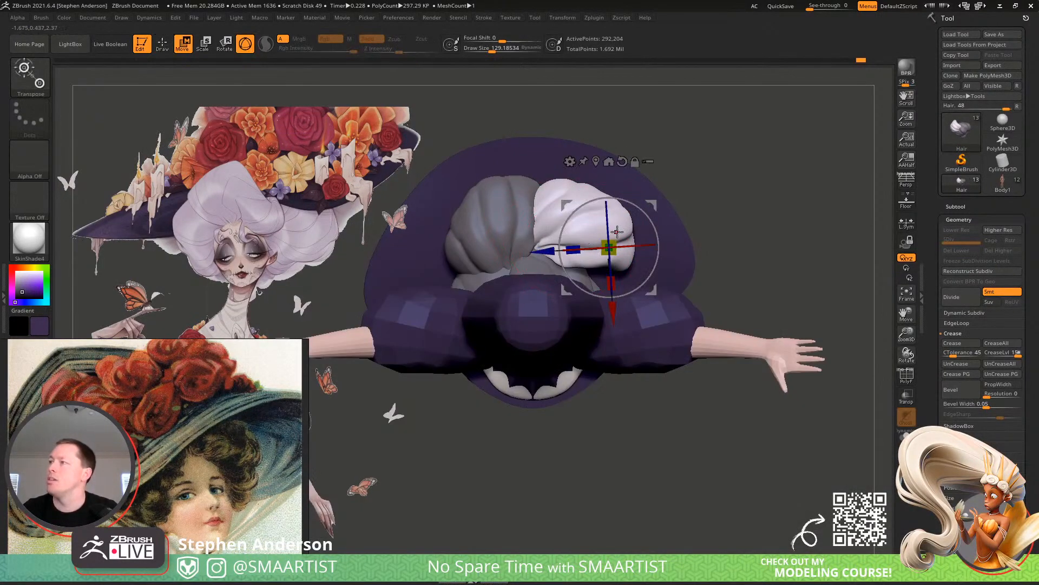
left_click_drag(652, 205, 583, 210, "alt")
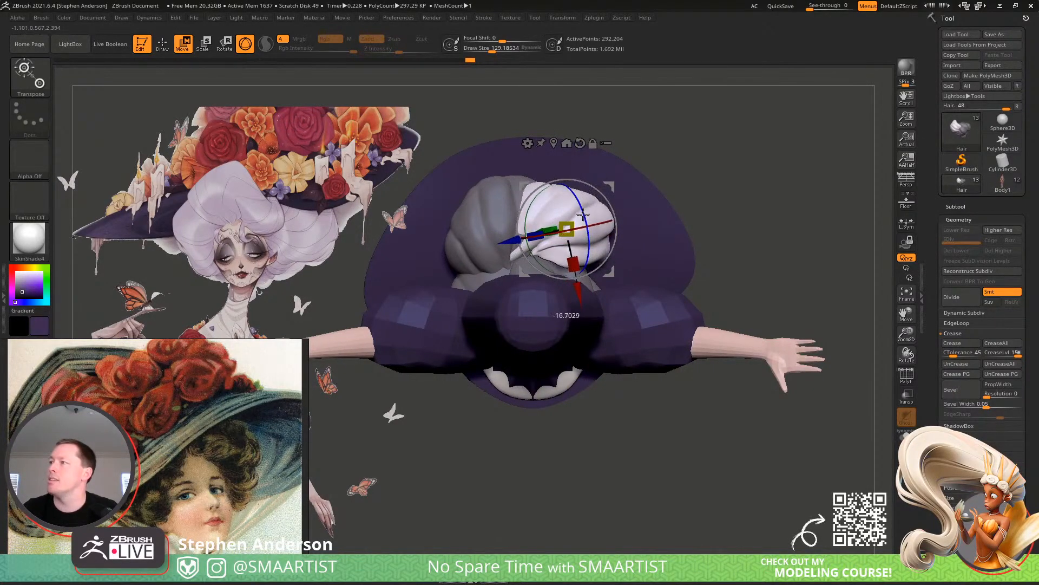
left_click_drag(614, 186, 634, 194)
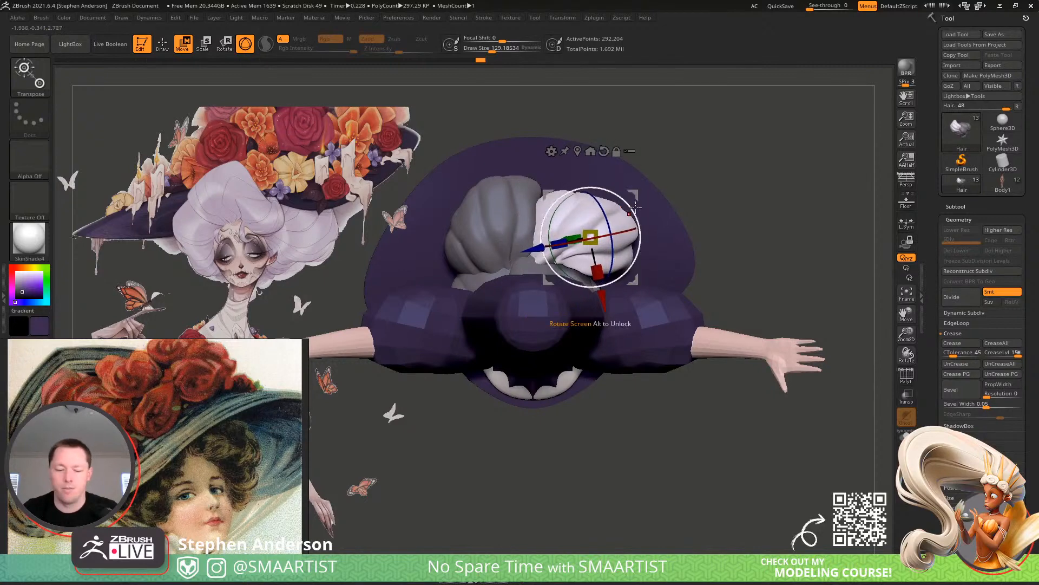
Reshape the duplicated section with the Move brush so it fans out beside the original, and clear the mask
key("b")
key("m")
key("v")
right_click_drag(638, 209, 608, 225)
key("s")
left_click_drag(603, 257, 621, 257)
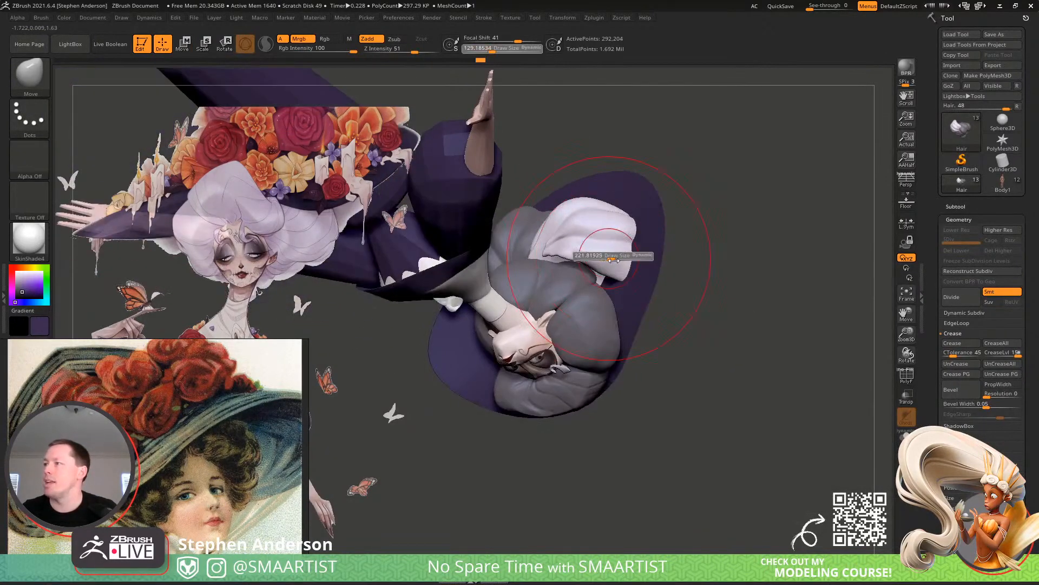
right_click_drag(611, 247, 572, 276)
mouse_move(568, 311)
right_mouse_down()
mouse_move(565, 303)
mouse_move(586, 367)
mouse_move(606, 197)
mouse_move(570, 202)
mouse_move(602, 178)
right_mouse_up()
key("ctrl")
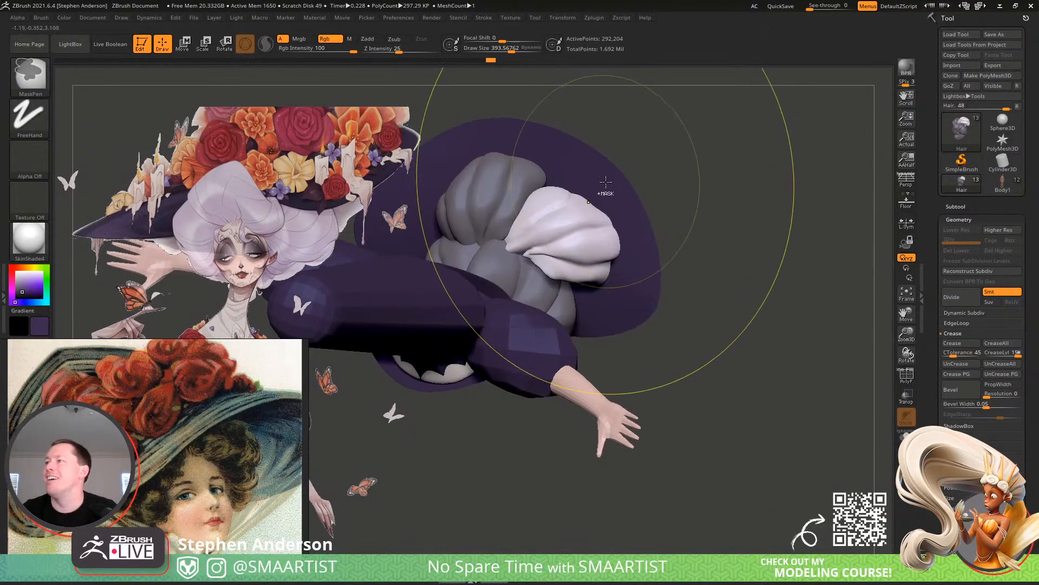
left_click(608, 181, "ctrl")
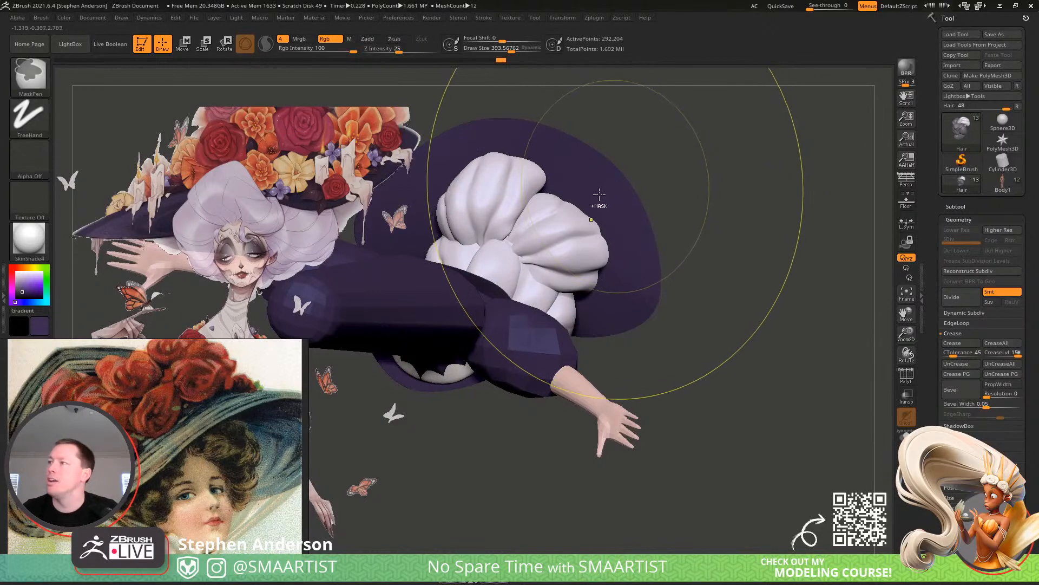
Display the hair's polygroups and mask everything except the light green back section
key("shift+f")
key("w")
right_click_drag(598, 227, 917, 408, "ctrl")
left_click(902, 374)
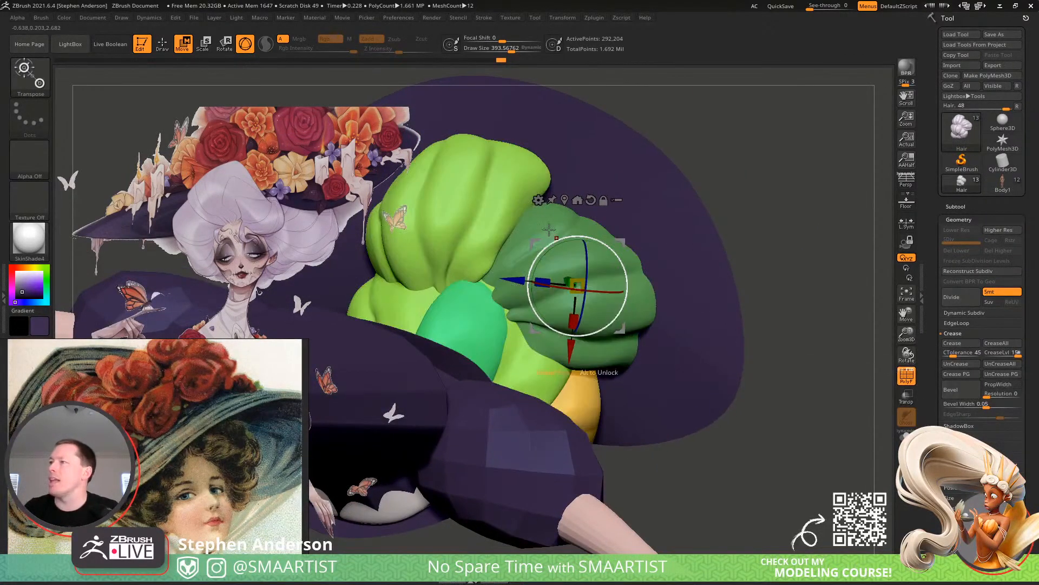
left_click(514, 189, "ctrl")
key("q")
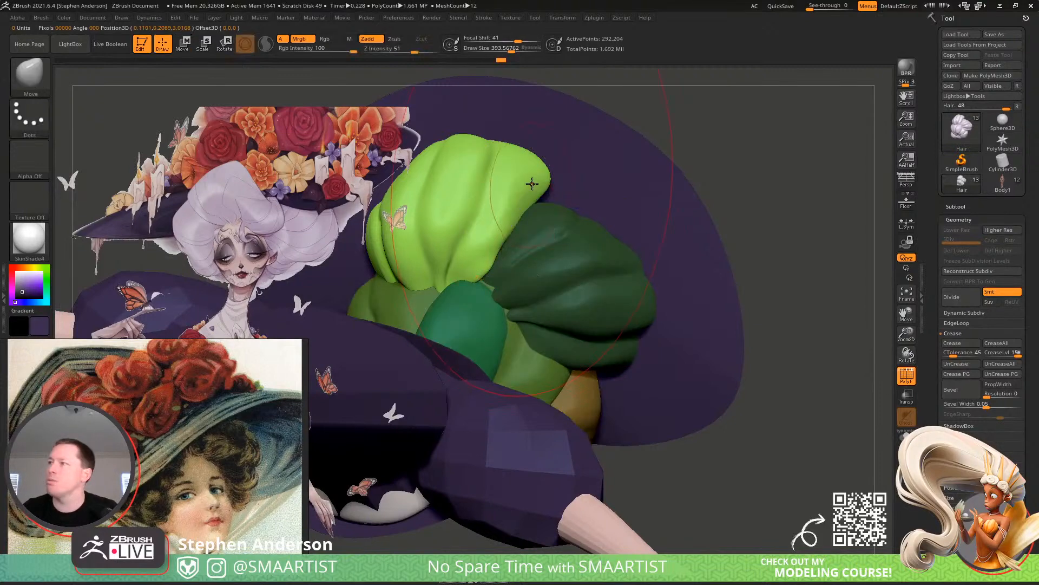
Fit the light green section against its dark green neighbour with the Move brush, clear the mask and hide the polygroup display
right_click_drag(529, 180, 568, 172)
key("s")
left_click_drag(540, 177, 536, 176)
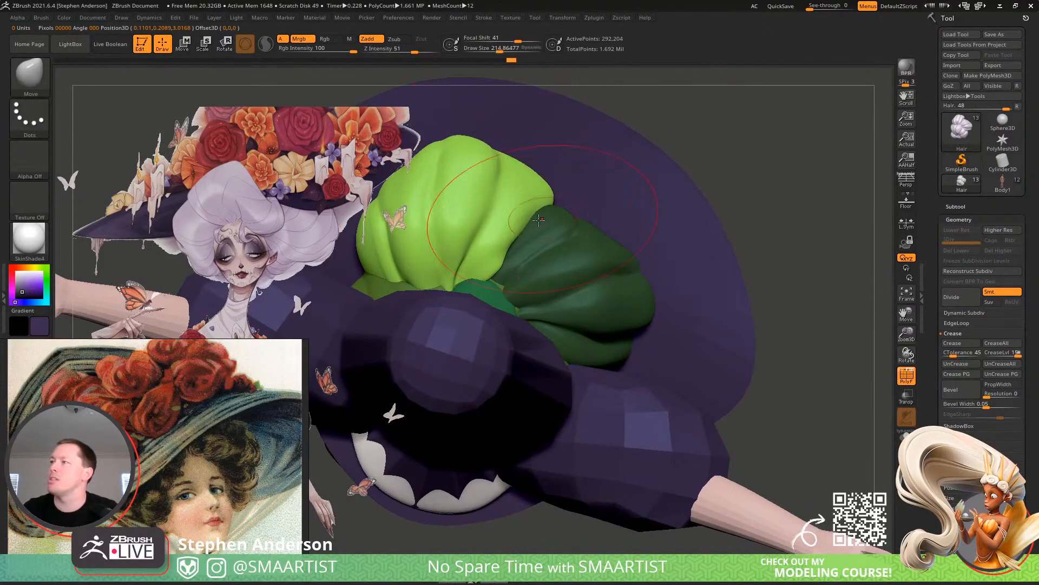
right_click_drag(544, 213, 543, 247)
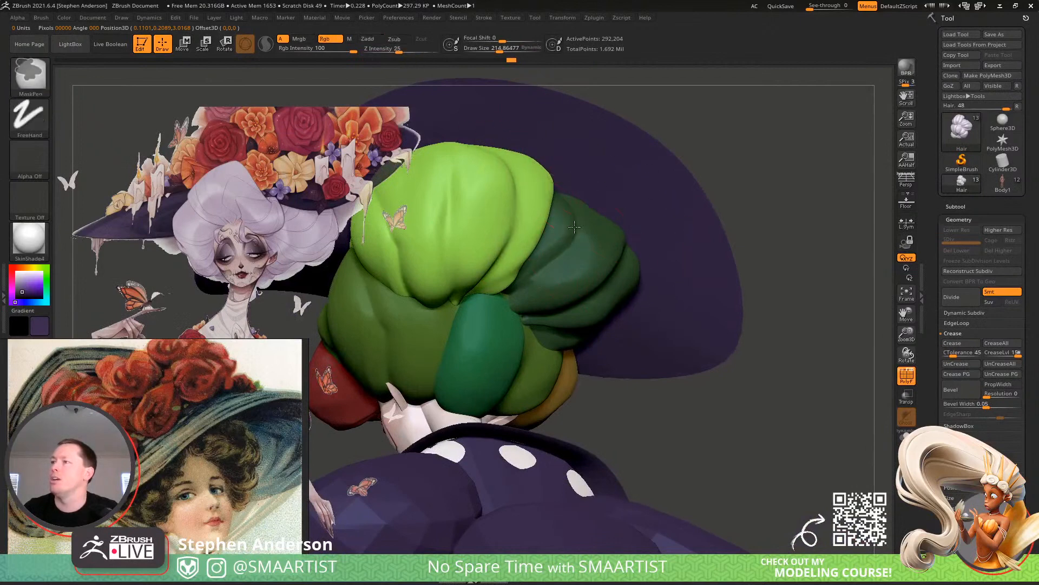
right_click_drag(600, 184, 634, 128, "ctrl")
left_click_drag(652, 117, 690, 174, "ctrl")
right_click_drag(477, 270, 525, 251)
key("shift+f")
mouse_move(525, 252)
right_mouse_down("ctrl")
mouse_move(552, 308)
mouse_move(571, 284)
mouse_move(520, 274)
mouse_move(504, 311)
mouse_move(471, 262)
mouse_move(549, 307)
right_mouse_up("ctrl")
Adjust the rear hair sections where they meet behind the neck with the Move Topological brush, closing up their overlaps
key("b")
key("m")
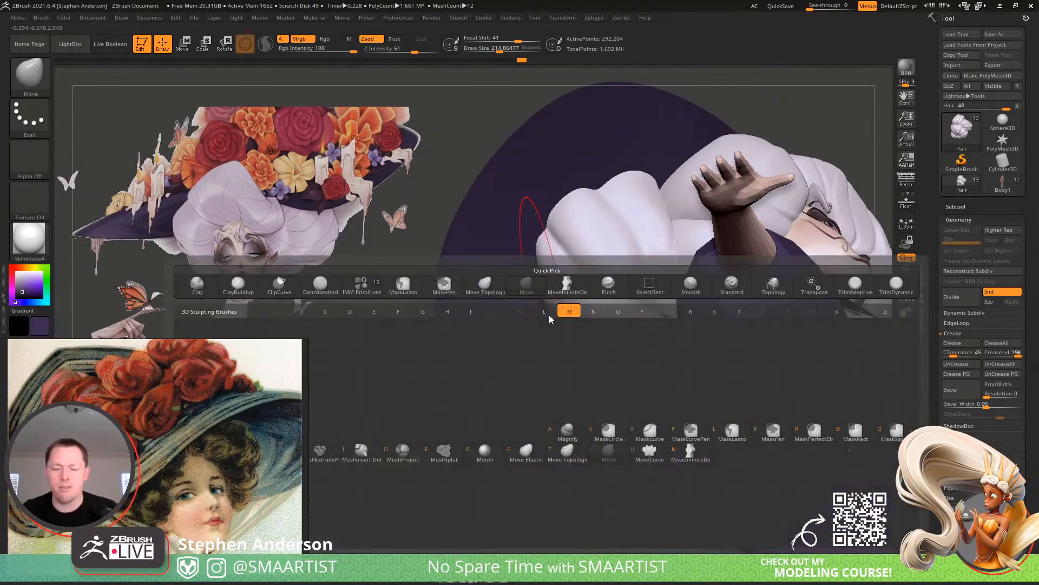
key("t")
key("s")
left_click_drag(551, 313, 471, 367)
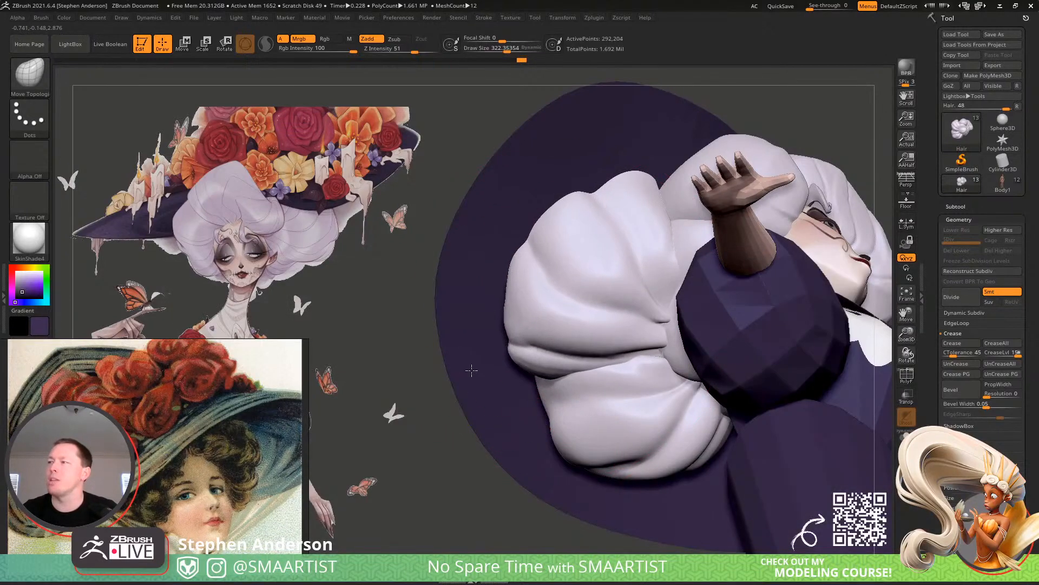
right_click_drag(470, 368, 536, 427)
mouse_move(639, 371)
left_mouse_down()
mouse_move(611, 384)
mouse_move(634, 350)
left_mouse_up()
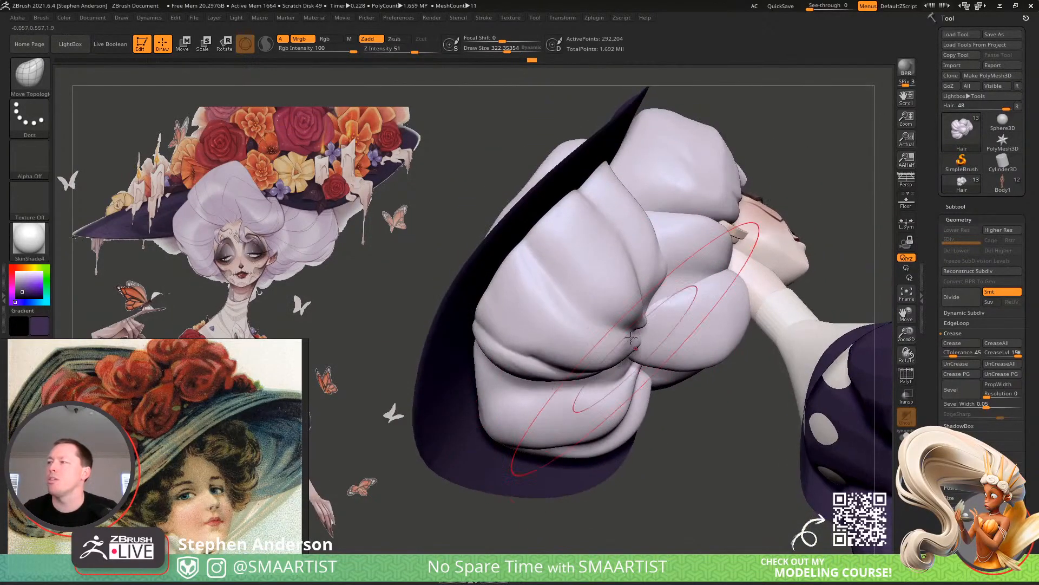
right_click_drag(642, 338, 622, 297)
left_click_drag(624, 301, 632, 333)
mouse_move(622, 378)
right_mouse_down()
mouse_move(595, 366)
mouse_move(601, 388)
mouse_move(647, 267)
right_mouse_up()
left_click_drag(660, 259, 640, 285)
right_click_drag(655, 281, 661, 297)
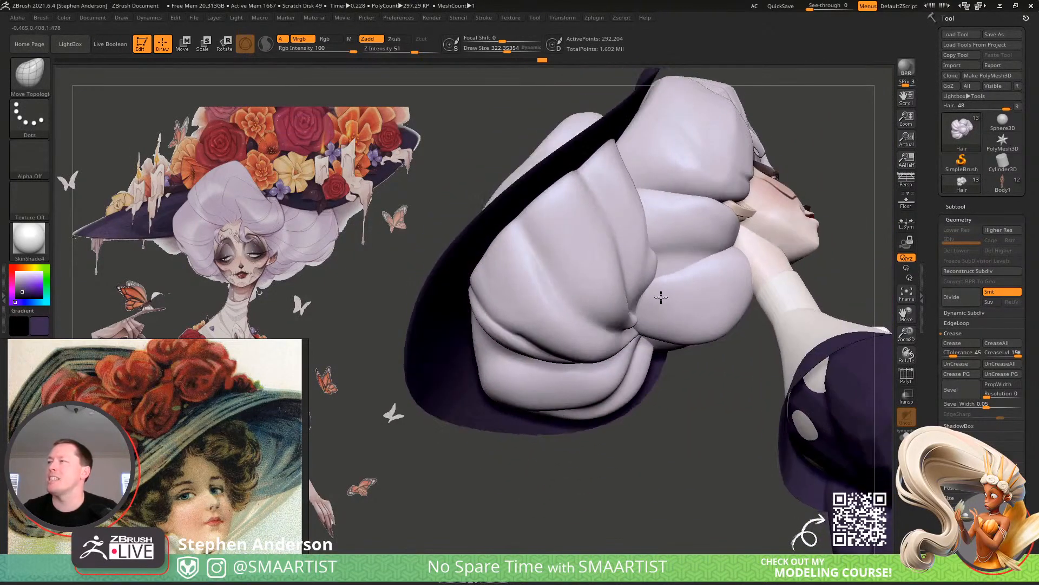
key("s")
left_click_drag(661, 267, 639, 268)
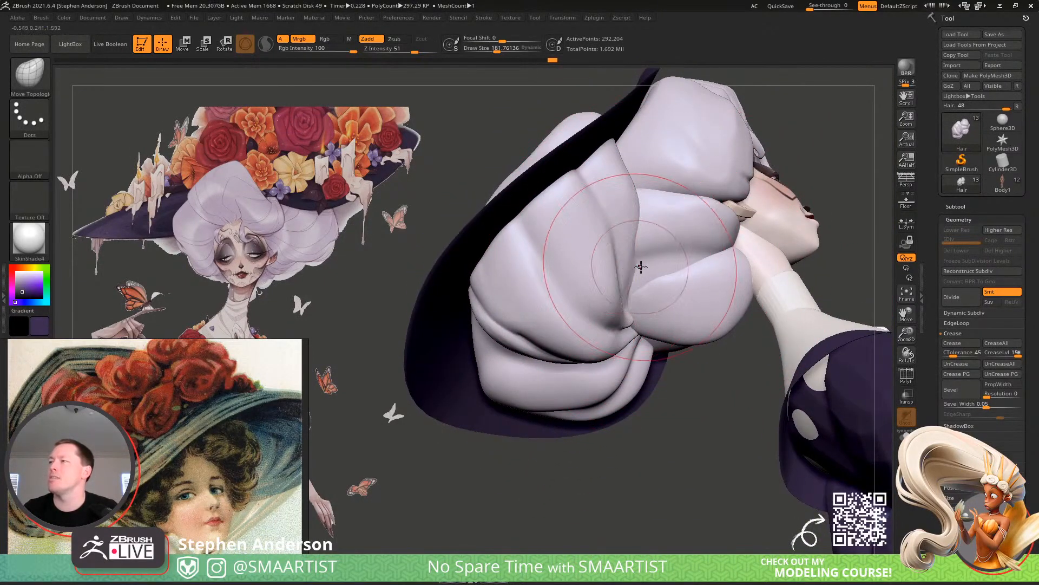
mouse_move(640, 265)
right_mouse_down()
mouse_move(594, 330)
mouse_move(704, 271)
mouse_move(771, 259)
mouse_move(607, 246)
mouse_move(665, 249)
mouse_move(647, 229)
right_mouse_up()
Pull the side hair puff outward beneath the brim with the Move Topological brush at a draw size of about 314
key("ctrl")
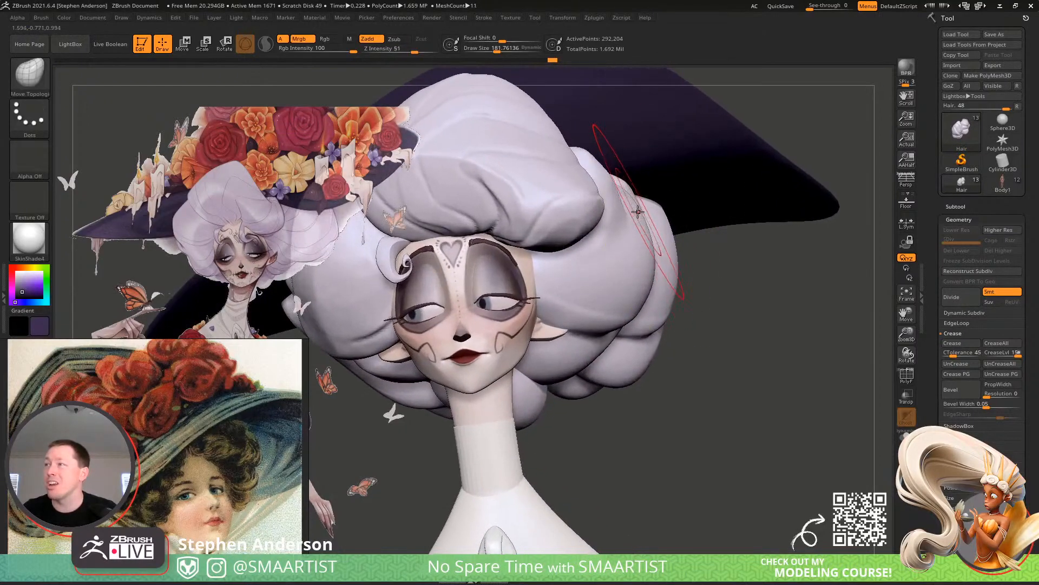
left_click_drag(646, 212, 650, 212)
left_click_drag(651, 216, 702, 192)
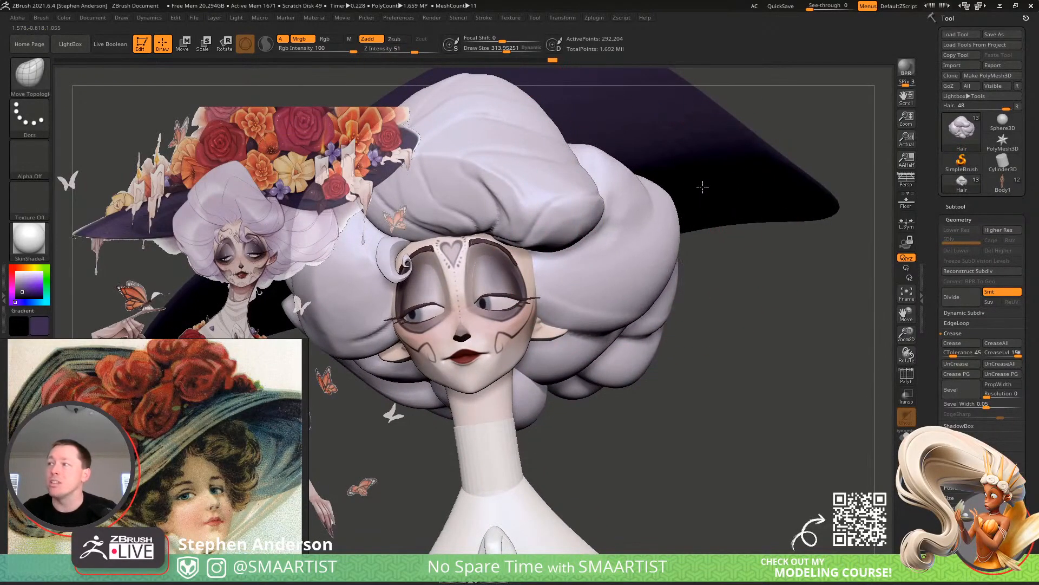
right_click_drag(638, 264, 690, 250, "alt")
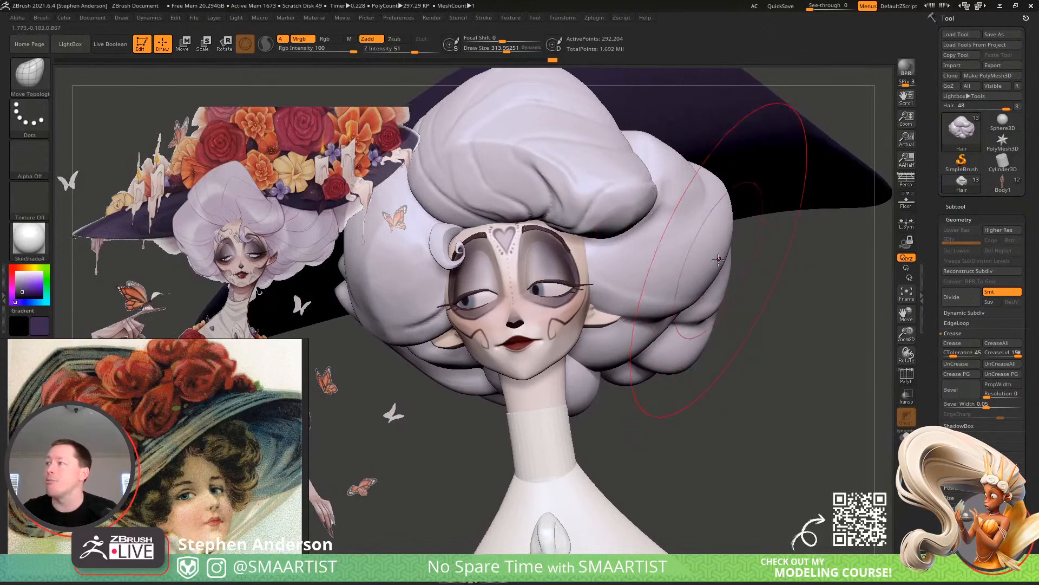
Carve fold lines into the side hair puff with the DamStandard brush at a draw size of about 62
key("s")
left_click_drag(719, 260, 706, 259)
key("b")
key("d")
key("s")
right_click_drag(744, 228, 672, 261)
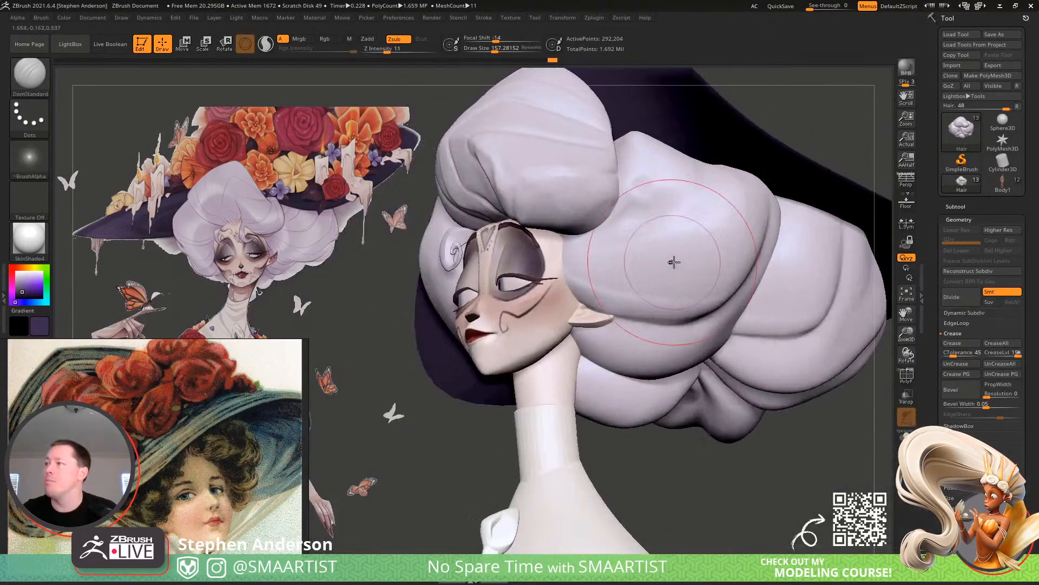
key("s")
left_click_drag(671, 261, 657, 261)
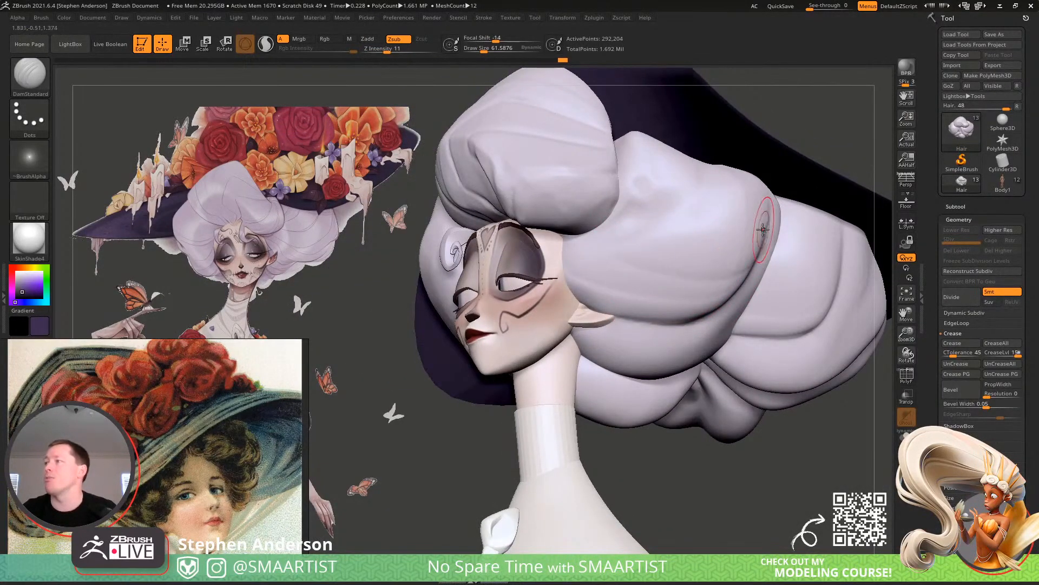
Deepen and extend the side puff's folds toward the back with the DamStandard brush at a draw size of about 140
mouse_move(762, 229)
right_mouse_down()
mouse_move(732, 225)
mouse_move(667, 256)
right_mouse_up()
key("s")
left_click_drag(666, 259, 676, 262)
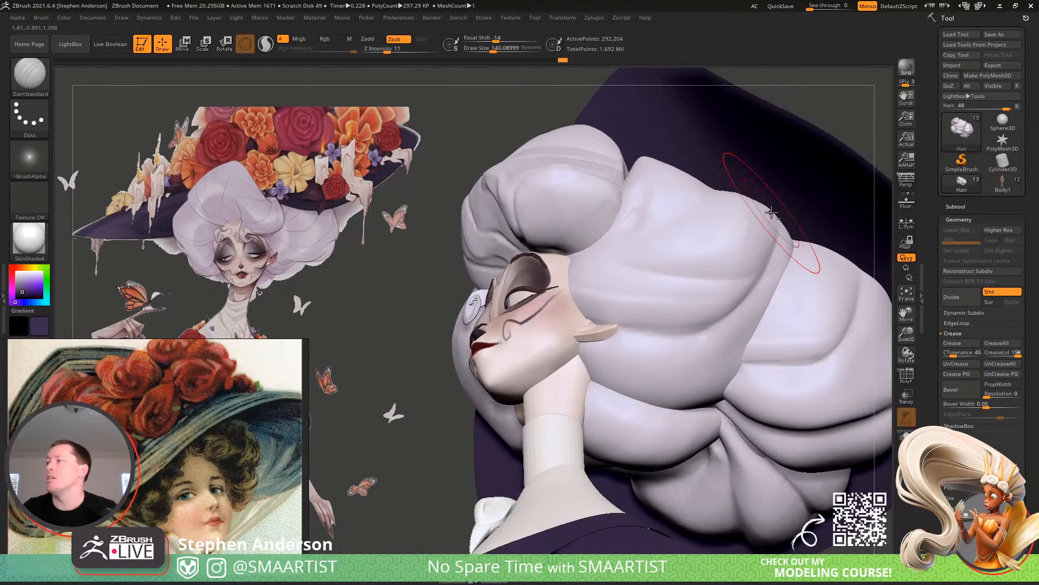
right_click_drag(656, 264, 631, 287)
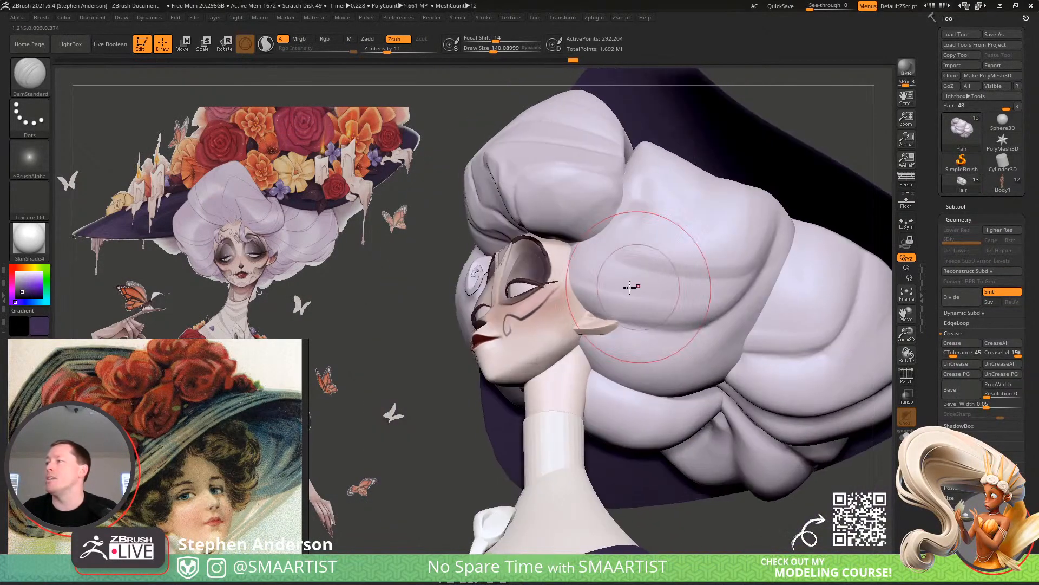
right_click_drag(754, 284, 779, 251)
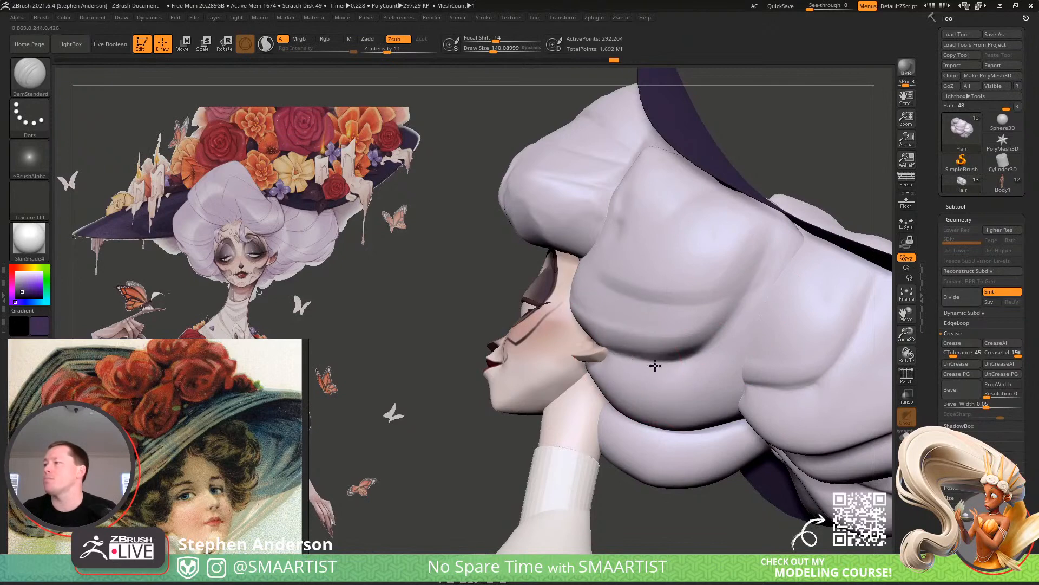
right_click_drag(674, 354, 791, 374)
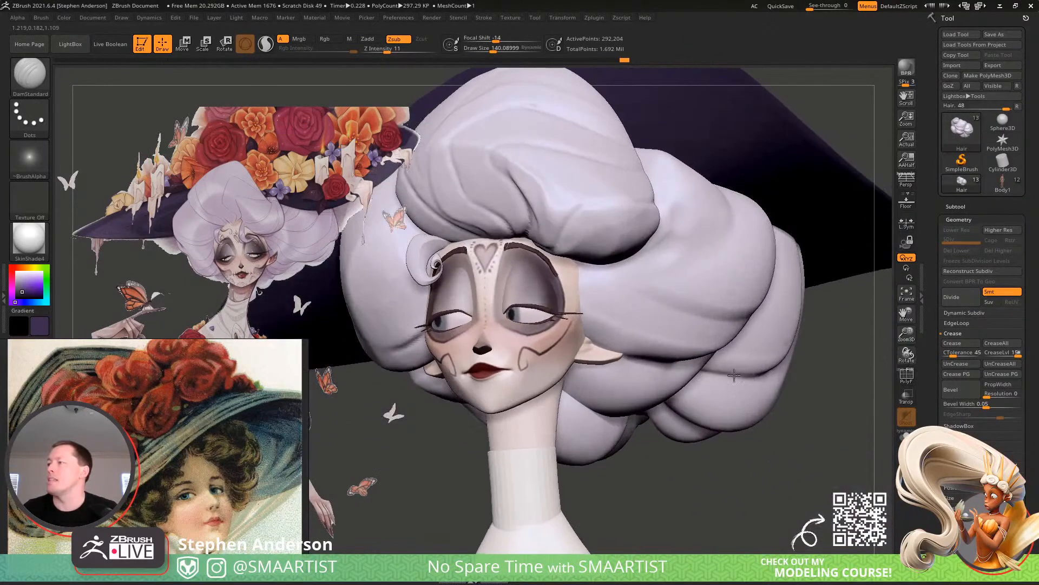
Adjust the hair puff on the opposite side of the face with the Move brush
mouse_move(704, 382)
right_mouse_down("ctrl")
mouse_move(670, 322)
mouse_move(689, 322)
mouse_move(617, 329)
mouse_move(628, 362)
mouse_move(619, 376)
mouse_move(608, 366)
right_mouse_up("ctrl")
key("b")
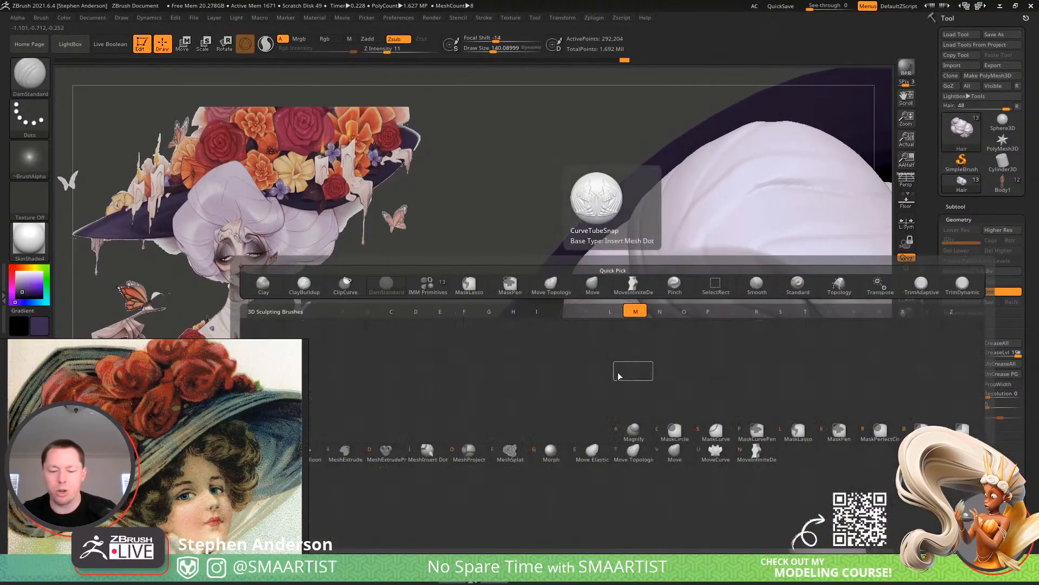
key("m")
key("v")
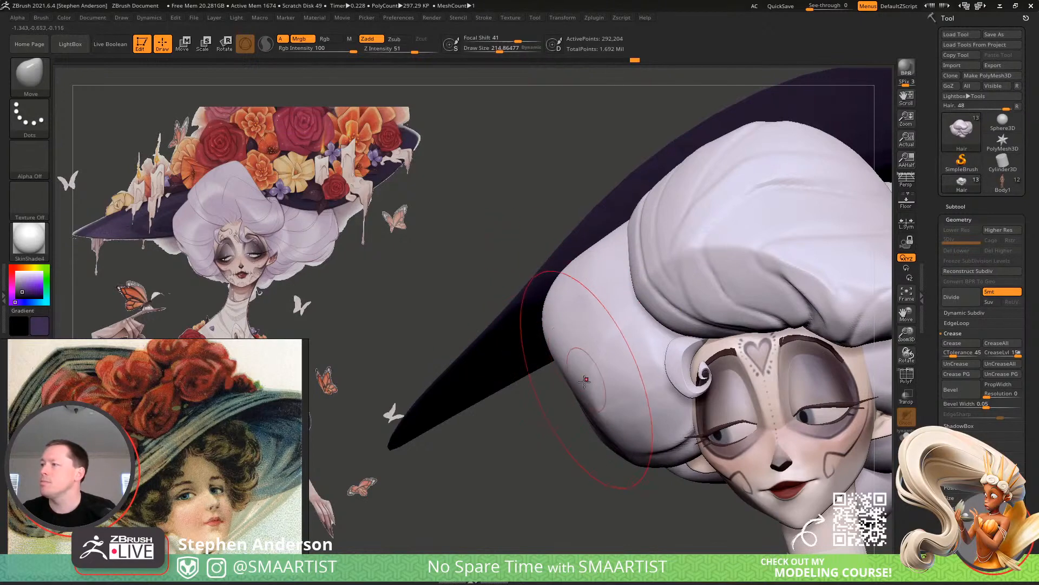
mouse_move(580, 270)
right_mouse_down("ctrl")
mouse_move(626, 255)
mouse_move(612, 290)
mouse_move(620, 305)
mouse_move(564, 341)
mouse_move(590, 350)
right_mouse_up("ctrl")
Smooth and flatten the hair poking through the hat's top with the TrimDynamic brush, reducing the draw size to about 151
key("b")
key("t")
key("d")
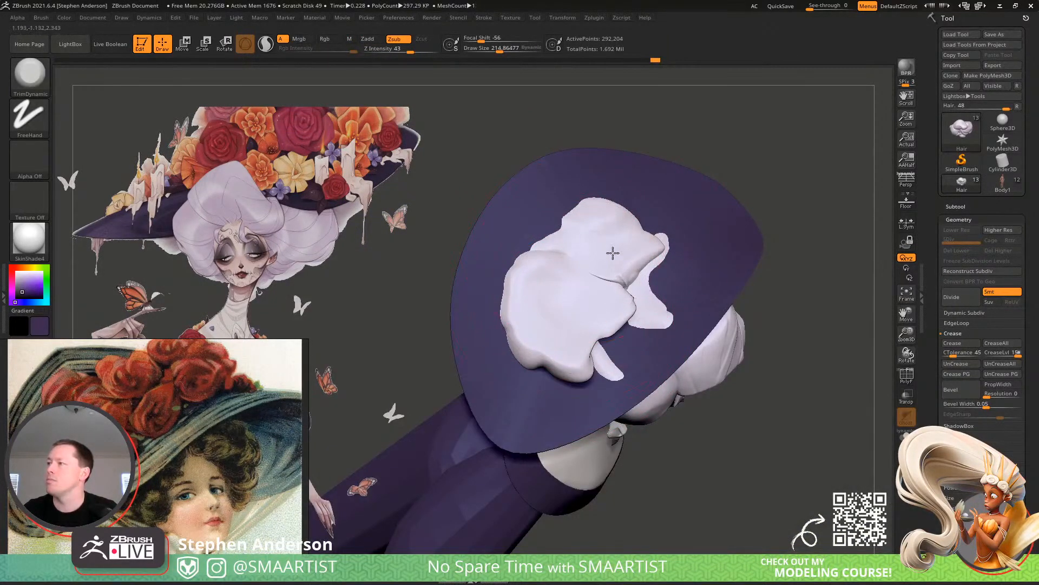
mouse_move(574, 238)
left_mouse_down("shift")
mouse_move(608, 246)
mouse_move(579, 233)
left_mouse_up("shift")
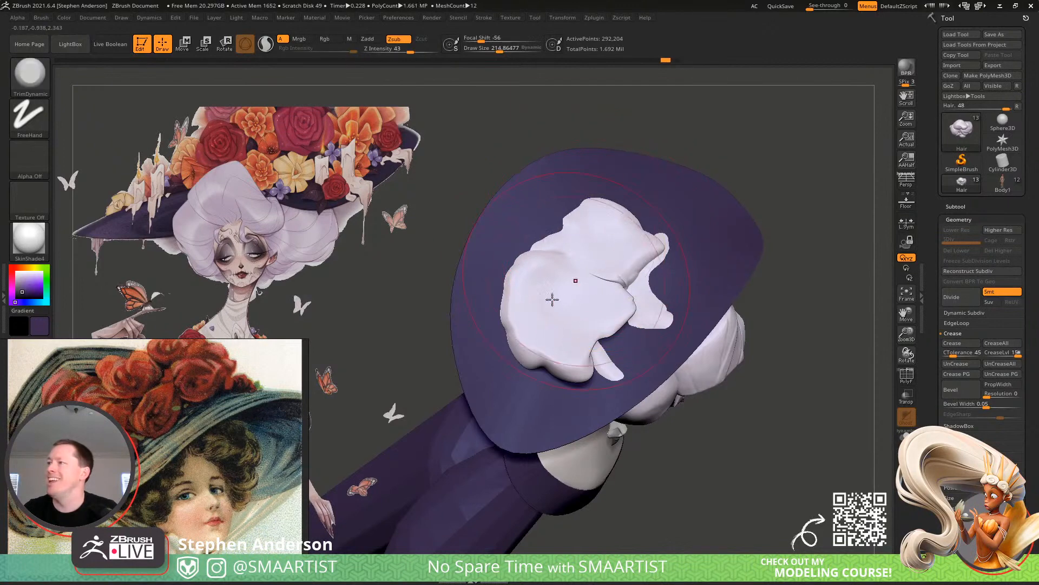
right_click_drag(560, 269, 535, 336)
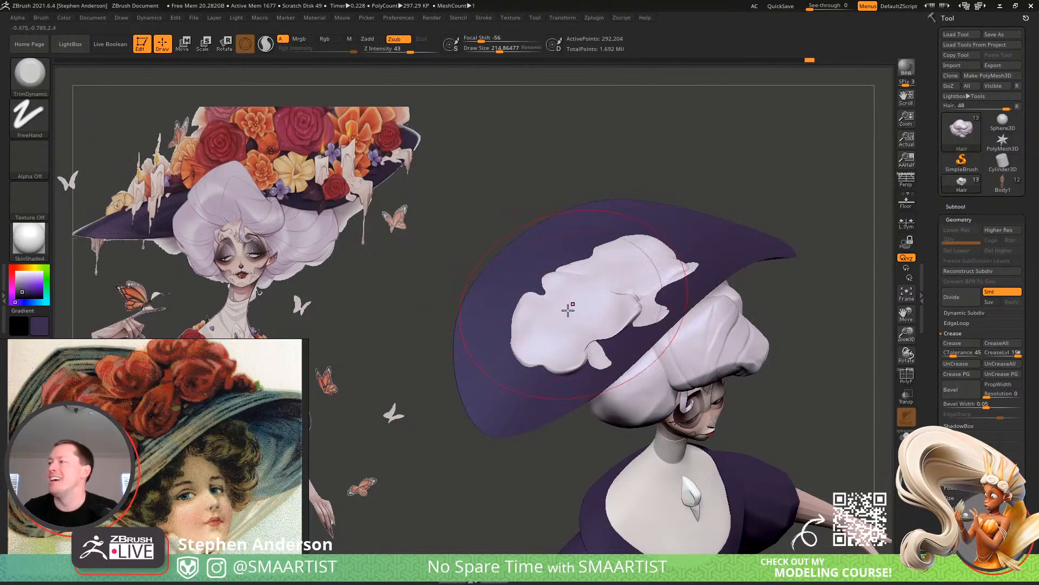
mouse_move(568, 309)
right_mouse_down()
mouse_move(606, 251)
mouse_move(599, 346)
mouse_move(621, 373)
mouse_move(621, 319)
mouse_move(623, 353)
mouse_move(608, 344)
mouse_move(622, 347)
right_mouse_up()
key("s")
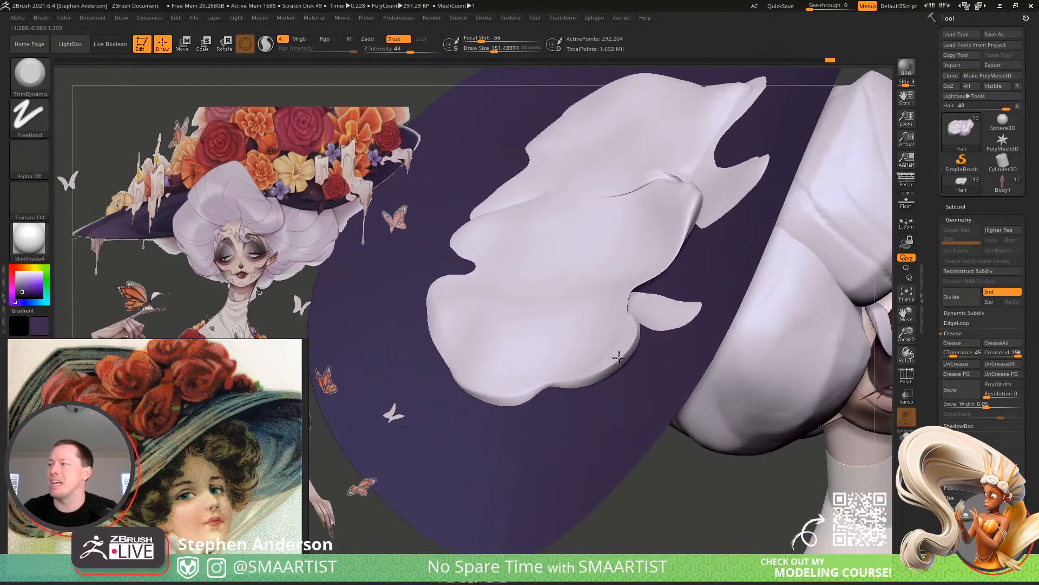
key("ctrl+z")
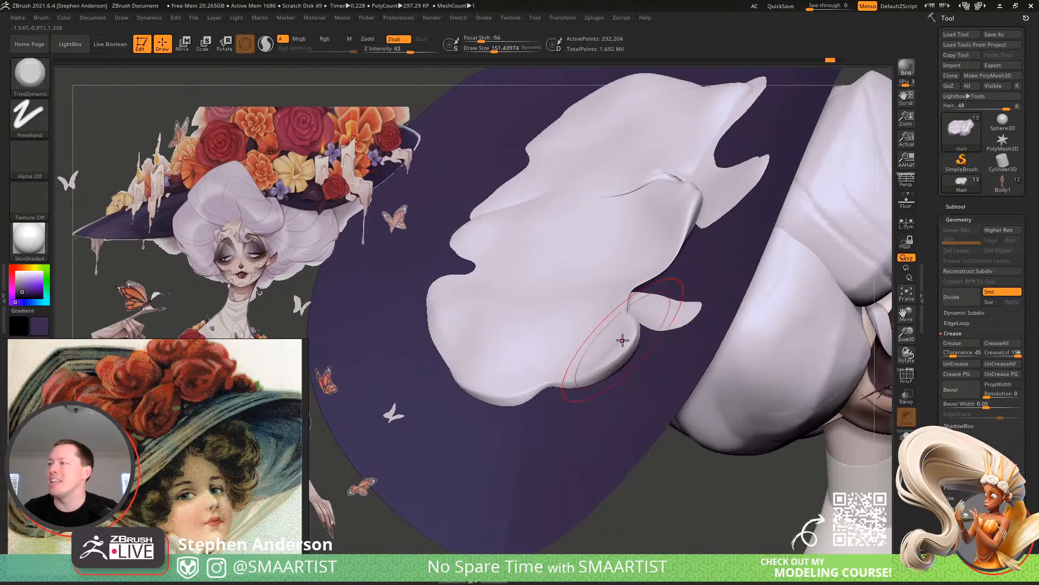
Isolate the lower hair section protruding through the hat, flatten it with TrimDynamic, and show all hair again
left_click(618, 353, "ctrl+shift")
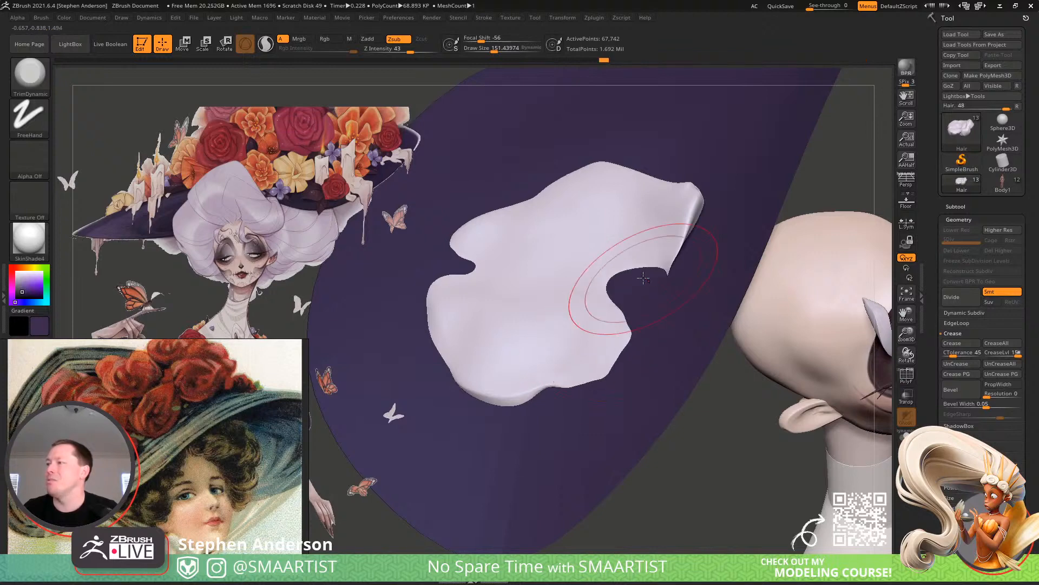
mouse_move(717, 193)
right_mouse_down()
mouse_move(692, 207)
mouse_move(684, 170)
mouse_move(652, 193)
mouse_move(518, 340)
right_mouse_up()
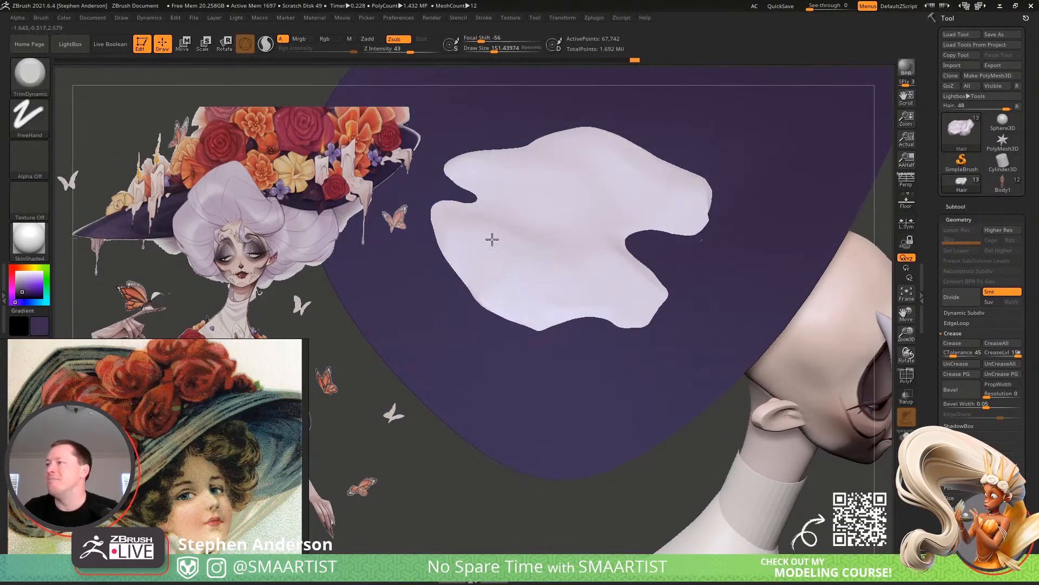
right_click_drag(492, 239, 529, 291, "ctrl")
left_click(482, 384, "ctrl+shift")
mouse_move(626, 332)
right_mouse_down()
mouse_move(648, 273)
mouse_move(636, 322)
right_mouse_up()
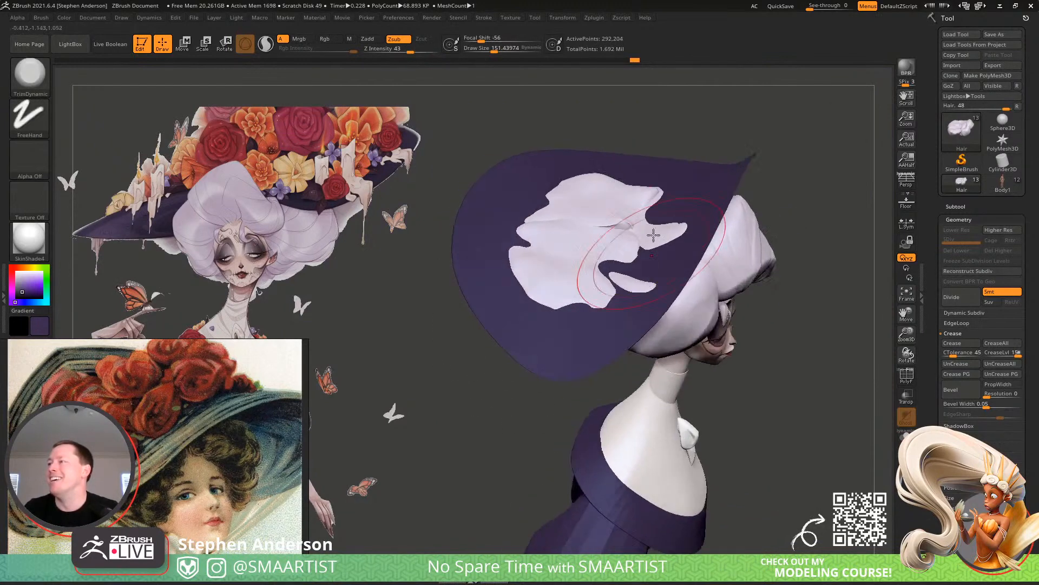
Isolate the upper protruding hair section, trim its surface flatter with TrimDynamic, and restore the full hair
mouse_move(649, 198)
right_mouse_down("alt")
mouse_move(608, 304)
mouse_move(589, 306)
mouse_move(599, 332)
right_mouse_up("alt")
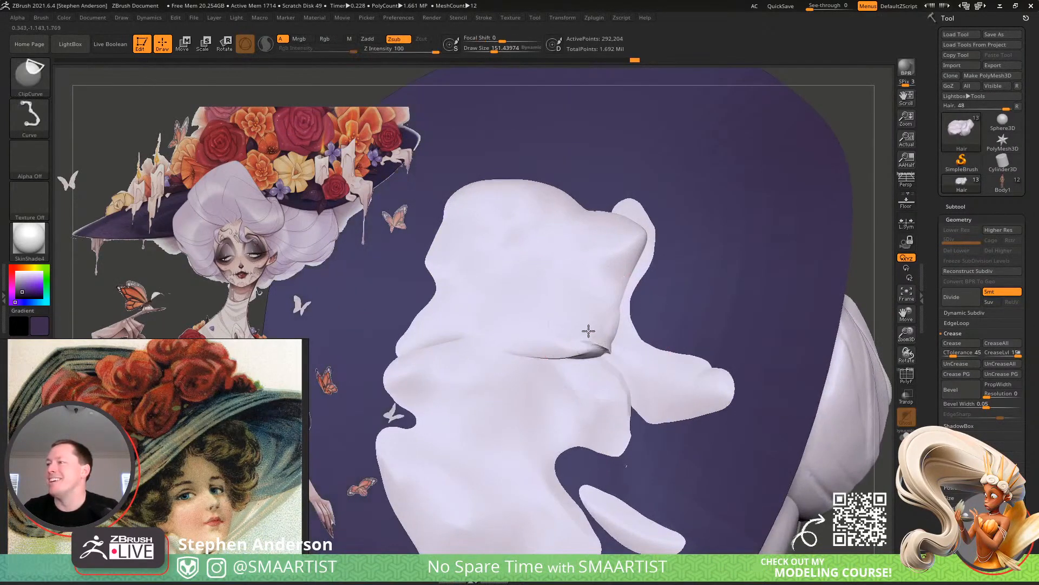
left_click(588, 331, "ctrl+shift")
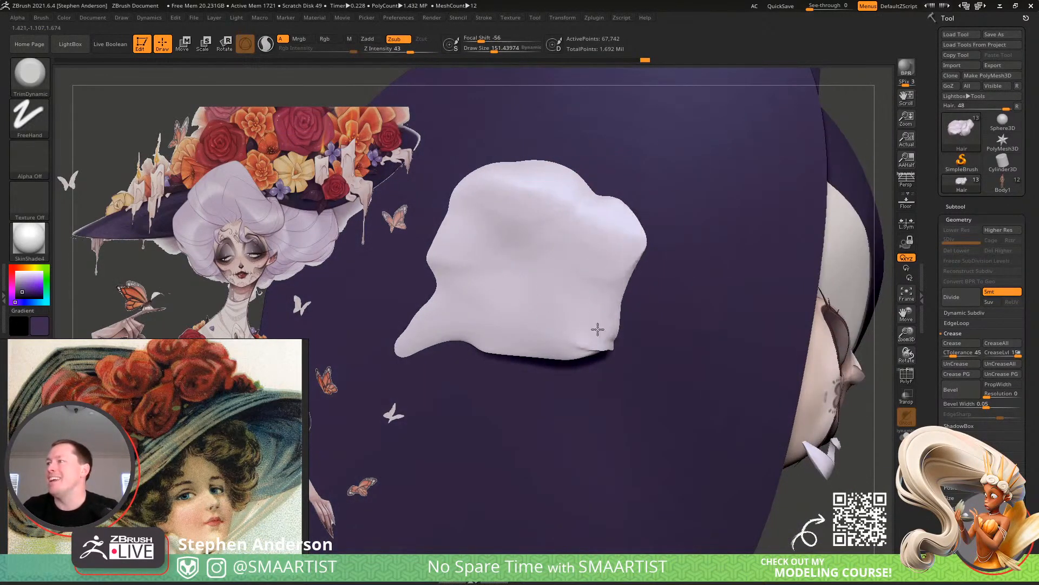
mouse_move(578, 354)
right_mouse_down()
mouse_move(599, 292)
mouse_move(535, 363)
right_mouse_up()
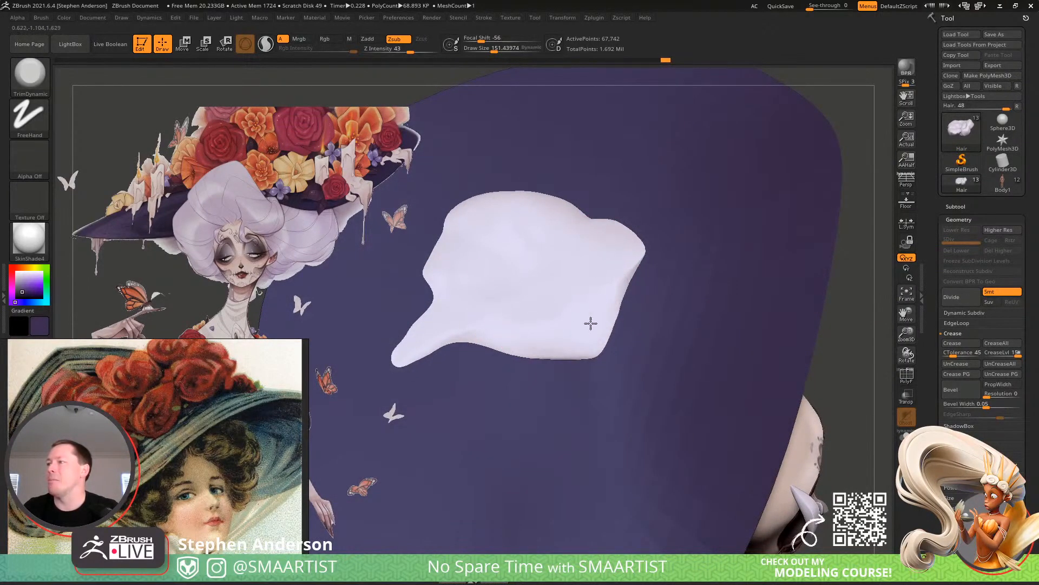
mouse_move(611, 327)
right_mouse_down()
mouse_move(600, 341)
mouse_move(589, 331)
right_mouse_up()
left_click_drag(560, 298, 588, 287)
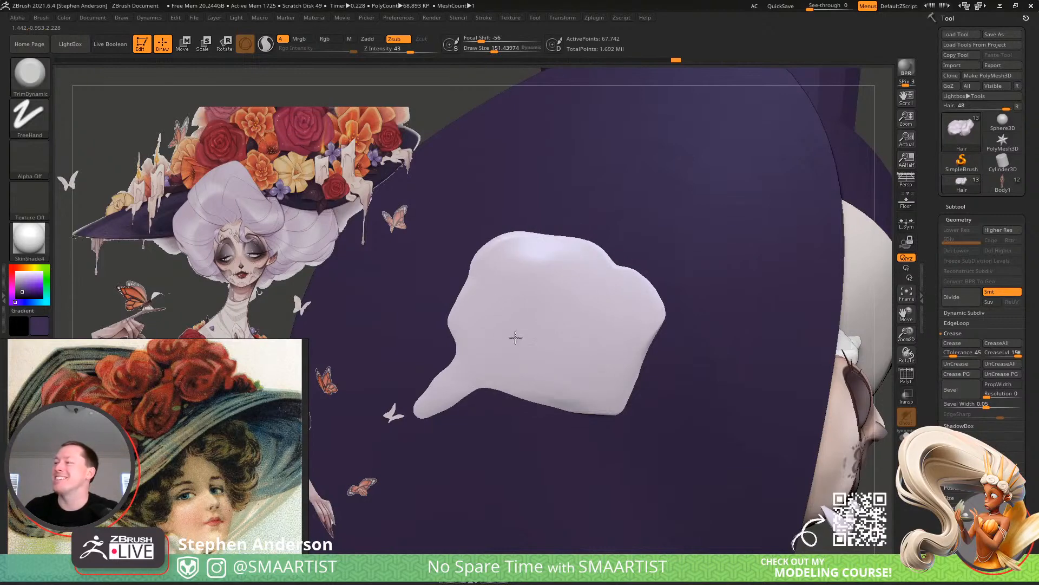
right_click_drag(522, 357, 611, 335)
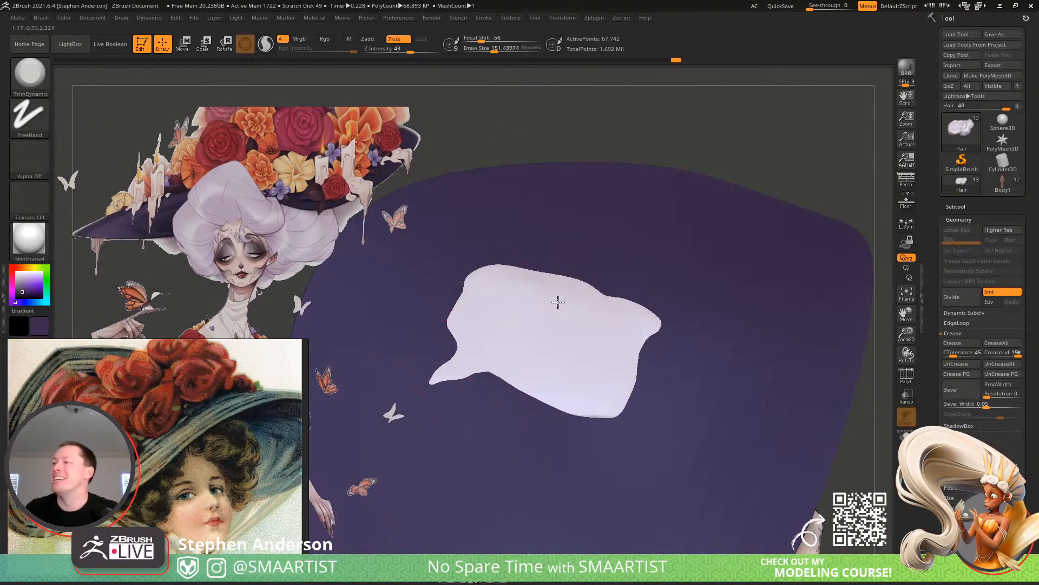
left_click(741, 162, "ctrl+shift")
right_click_drag(693, 417, 619, 359, "ctrl")
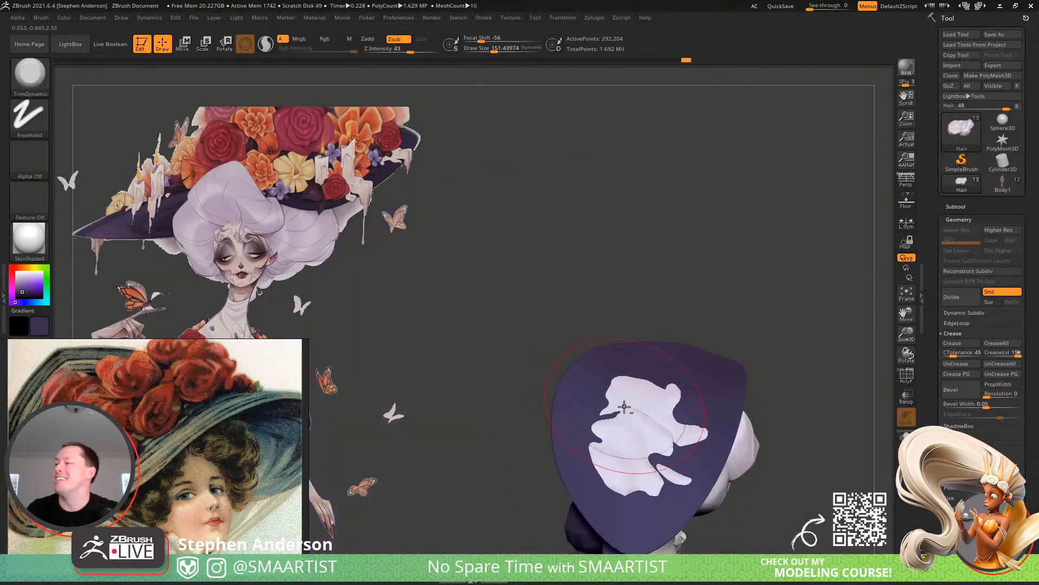
Isolate the lower protruding hair section again and trim it down further across its whole surface before showing all hair
mouse_move(626, 407)
right_mouse_down("alt")
mouse_move(595, 321)
mouse_move(638, 404)
mouse_move(636, 359)
right_mouse_up("alt")
left_click(636, 357, "ctrl+shift")
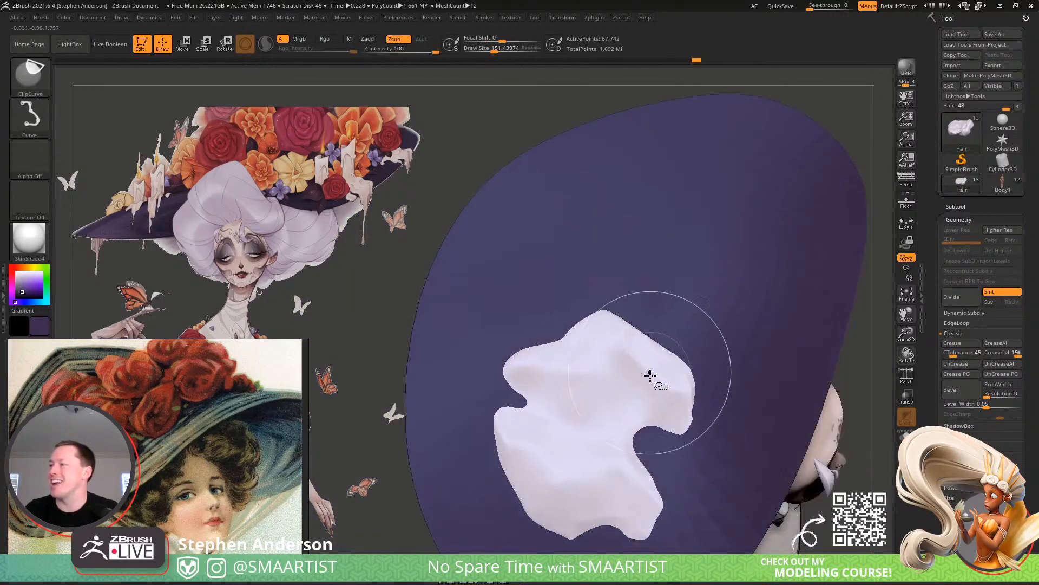
mouse_move(625, 336)
left_mouse_down()
mouse_move(675, 391)
mouse_move(626, 398)
left_mouse_up()
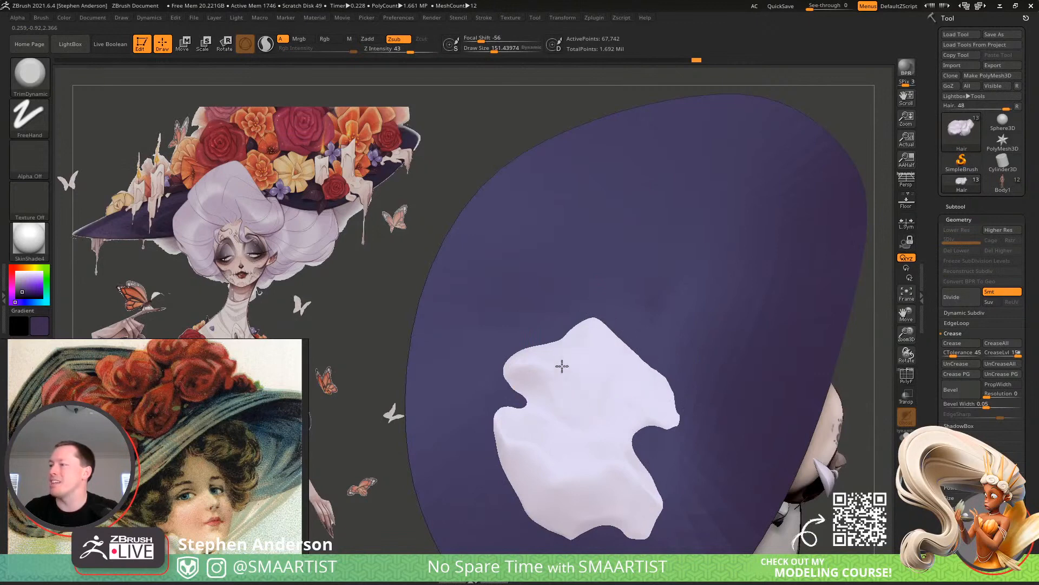
left_click_drag(593, 433, 523, 465)
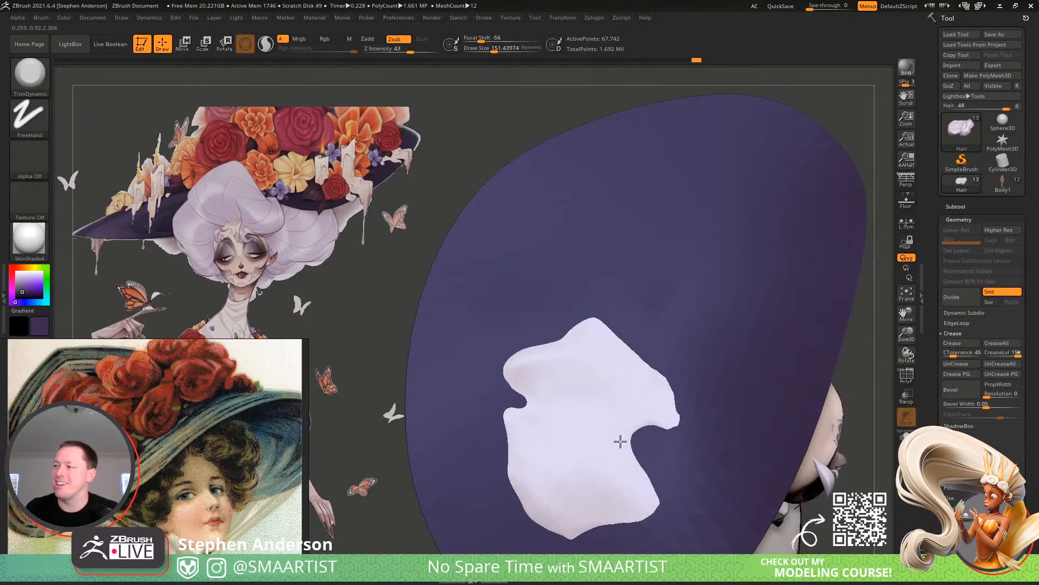
left_click_drag(621, 441, 629, 400)
left_click_drag(557, 367, 553, 366)
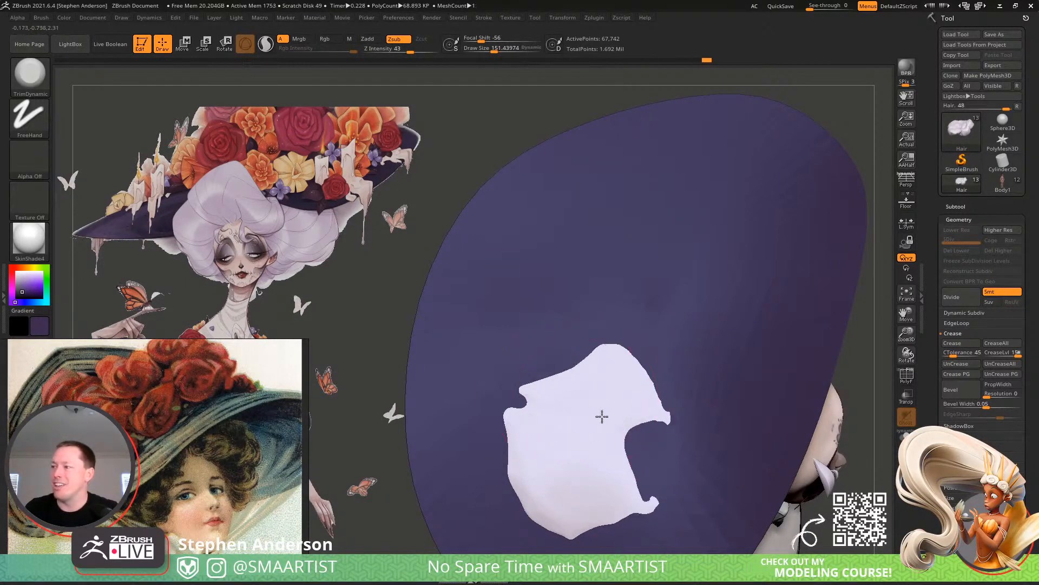
mouse_move(540, 479)
left_mouse_down()
mouse_move(588, 466)
mouse_move(621, 479)
left_mouse_up()
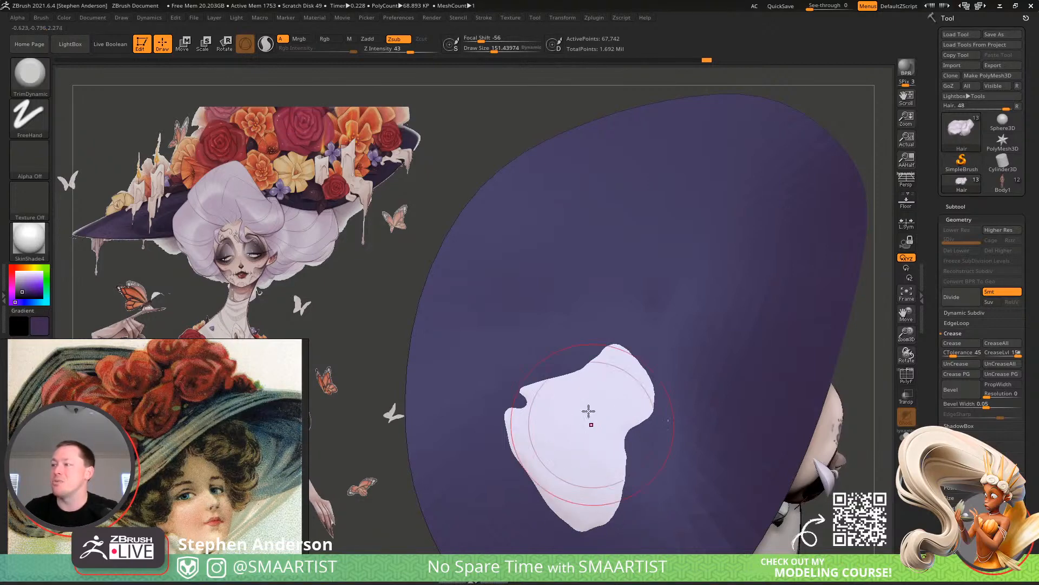
mouse_move(610, 406)
right_mouse_down("ctrl")
mouse_move(589, 373)
mouse_move(607, 265)
right_mouse_up("ctrl")
left_click(723, 231, "ctrl+shift")
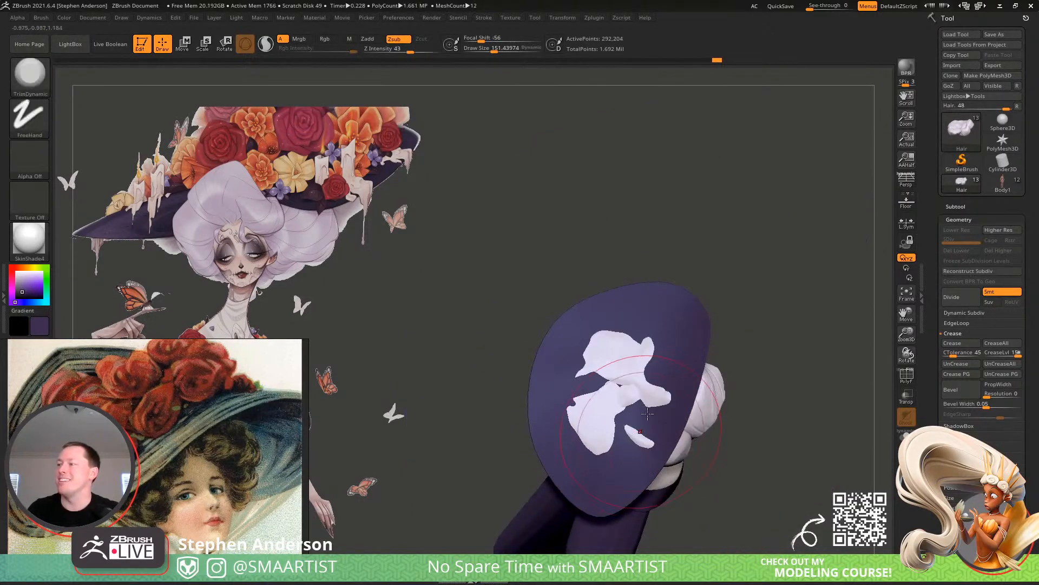
Trim the remaining patches of hair that poke through the top of the brim with the TrimDynamic brush
mouse_move(642, 455)
right_mouse_down()
mouse_move(620, 410)
mouse_move(648, 420)
mouse_move(679, 386)
mouse_move(706, 390)
mouse_move(642, 359)
mouse_move(735, 357)
right_mouse_up()
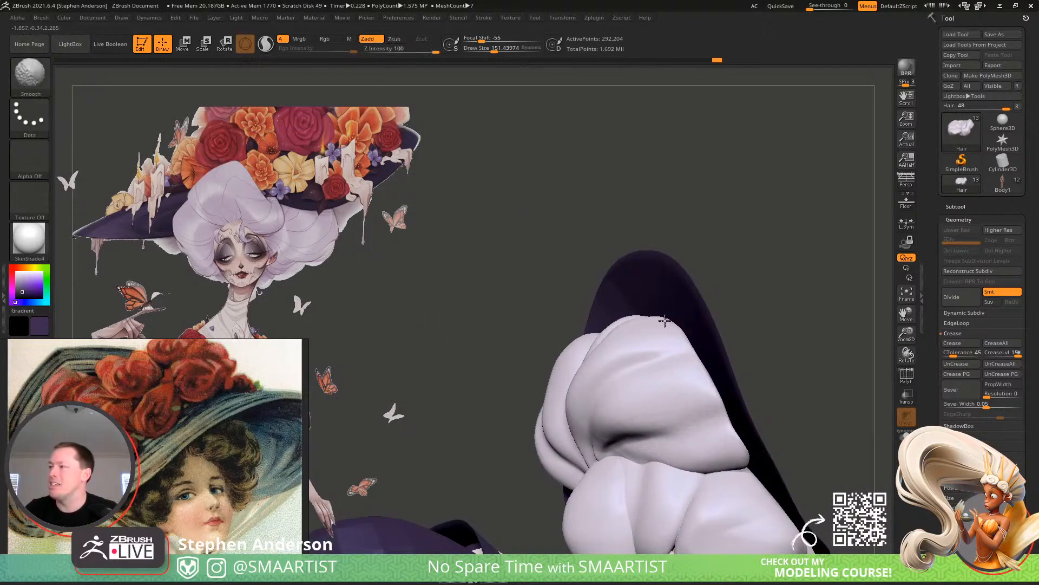
mouse_move(664, 321)
right_mouse_down()
mouse_move(699, 364)
mouse_move(679, 336)
mouse_move(540, 374)
mouse_move(590, 419)
mouse_move(467, 392)
right_mouse_up()
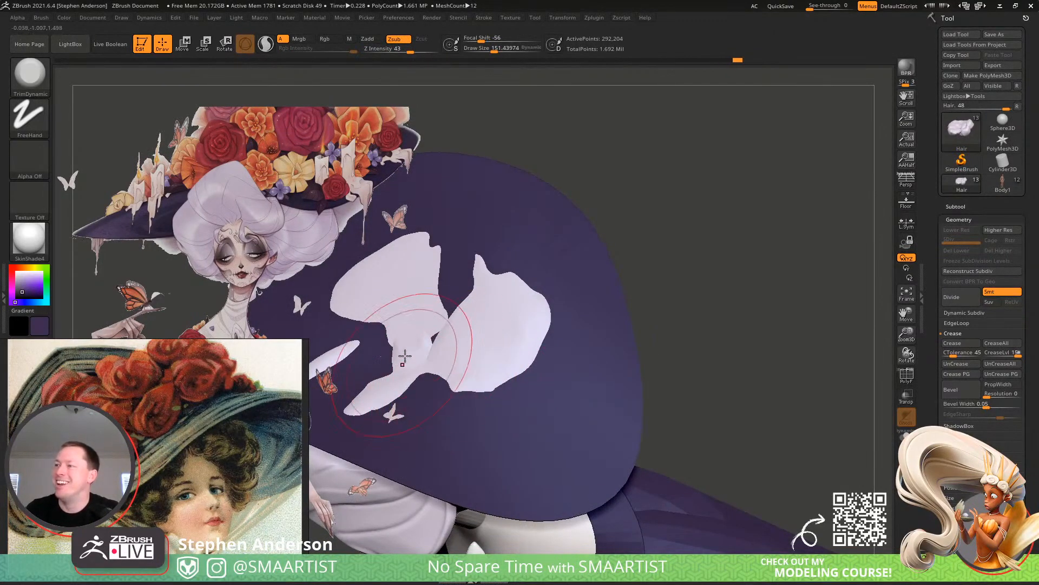
left_click_drag(405, 356, 396, 379)
right_click_drag(422, 377, 578, 377, "alt")
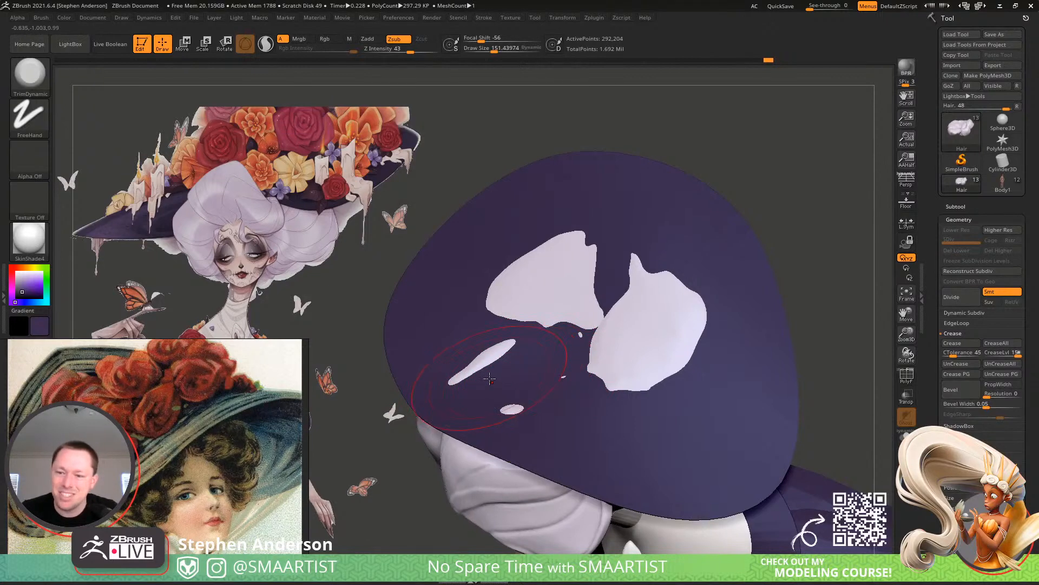
mouse_move(473, 377)
right_mouse_down()
mouse_move(500, 300)
mouse_move(521, 407)
mouse_move(528, 326)
mouse_move(567, 331)
mouse_move(570, 304)
right_mouse_up()
right_click_drag(577, 341, 591, 447, "ctrl")
mouse_move(555, 395)
right_mouse_down()
mouse_move(621, 356)
mouse_move(504, 331)
right_mouse_up()
Reshape the lower hair sections behind the neck with the Move Topological brush at draw sizes of about 339 and 266
key("b")
key("m")
key("t")
key("s")
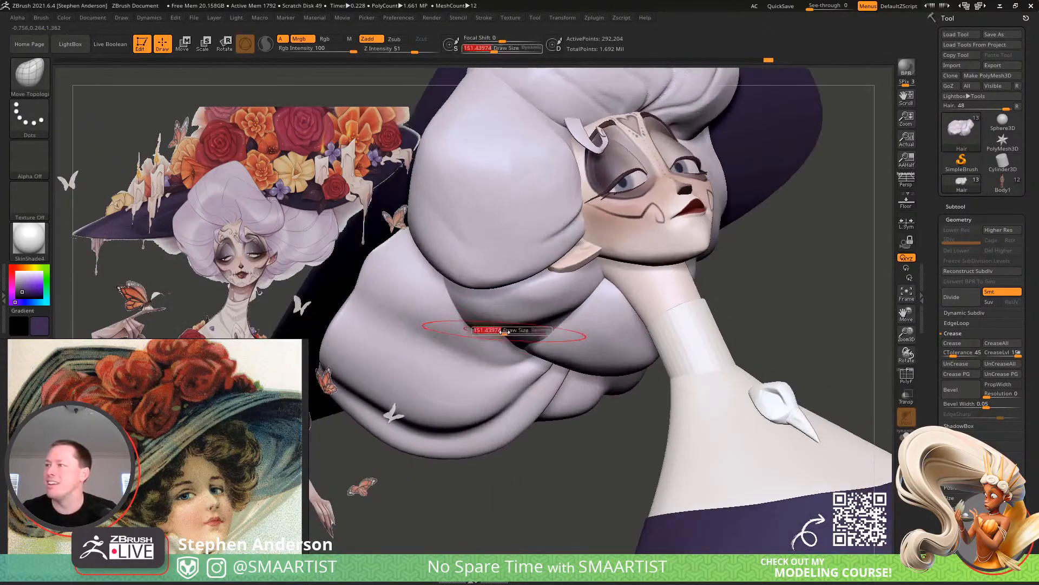
left_click_drag(518, 337, 519, 336)
left_click_drag(508, 338, 505, 339)
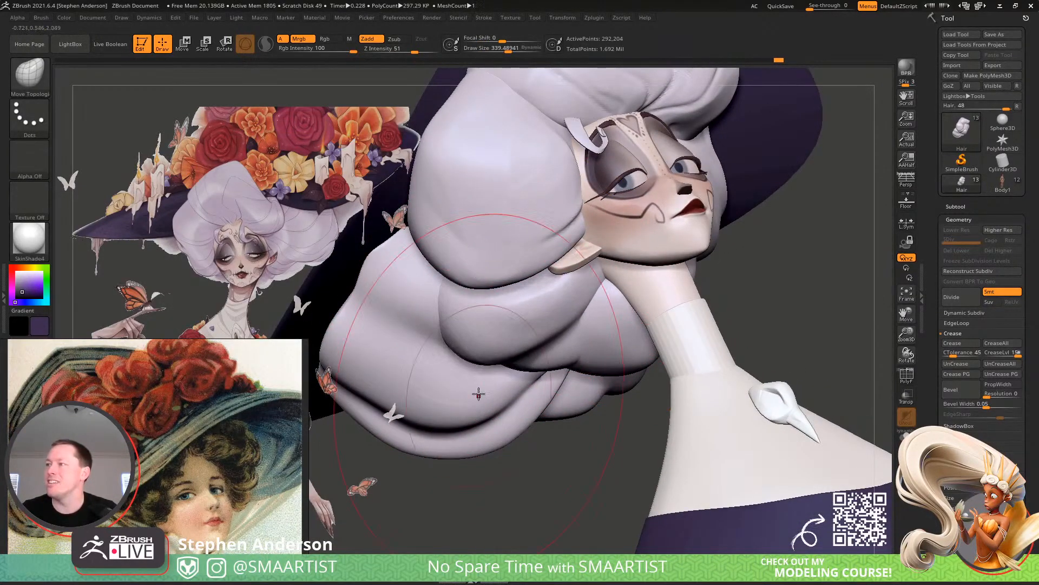
mouse_move(479, 394)
right_mouse_down()
mouse_move(498, 385)
mouse_move(484, 297)
right_mouse_up()
key("s")
left_click_drag(450, 307, 444, 308)
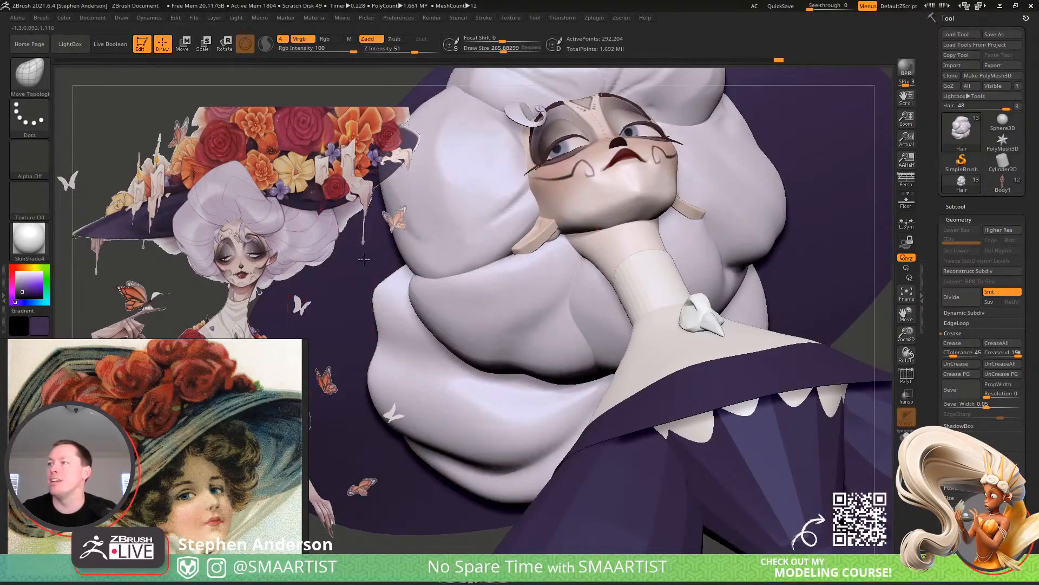
right_click_drag(514, 285, 494, 254)
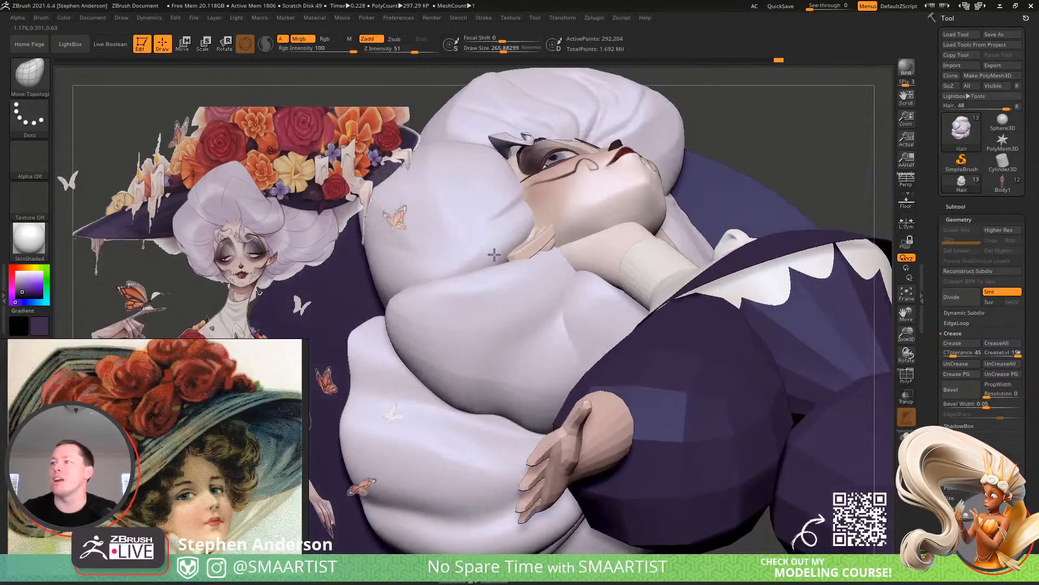
Display the hair's polygroups and hide the overlapping lime, teal and dark green sections at the back of the head
mouse_move(453, 293)
right_mouse_down()
mouse_move(425, 372)
mouse_move(552, 387)
mouse_move(489, 330)
mouse_move(552, 387)
mouse_move(612, 490)
right_mouse_up()
key("shift+f")
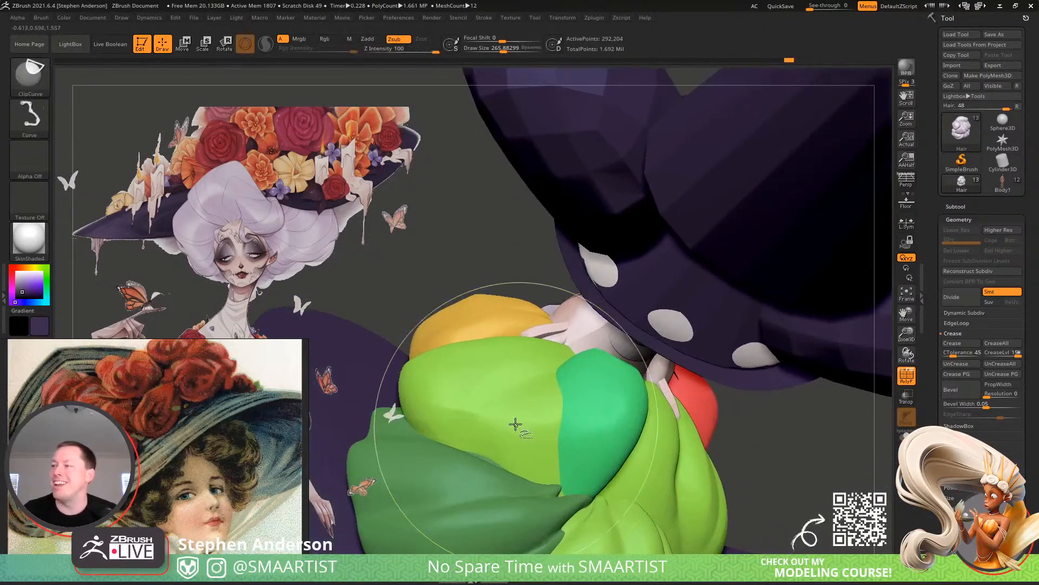
left_click(515, 426, "ctrl+shift")
left_click(514, 430, "ctrl+shift")
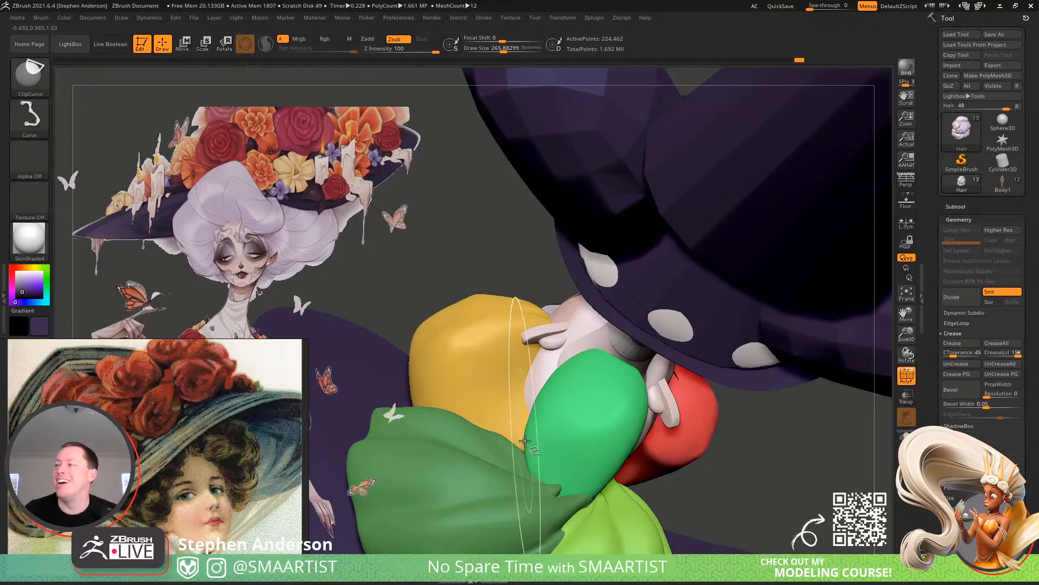
left_click(494, 490, "ctrl+shift")
Invert the visibility with SelectRect and merge the overlapping back hair sections into a single polygroup, restoring the rest of the hair
right_click_drag(528, 474, 504, 362, "ctrl")
mouse_move(624, 187)
left_mouse_down("ctrl+shift")
mouse_move(630, 199)
mouse_move(641, 194)
left_mouse_up("ctrl+shift")
left_click(32, 79, "ctrl+shift")
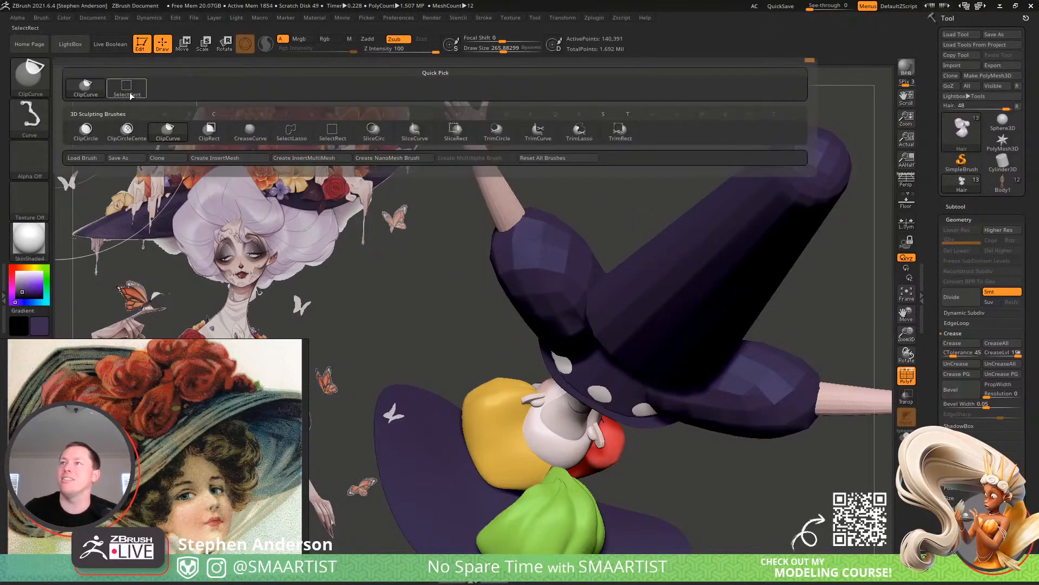
left_click(133, 95, "ctrl+shift")
left_click_drag(599, 163, 644, 233, "ctrl+shift")
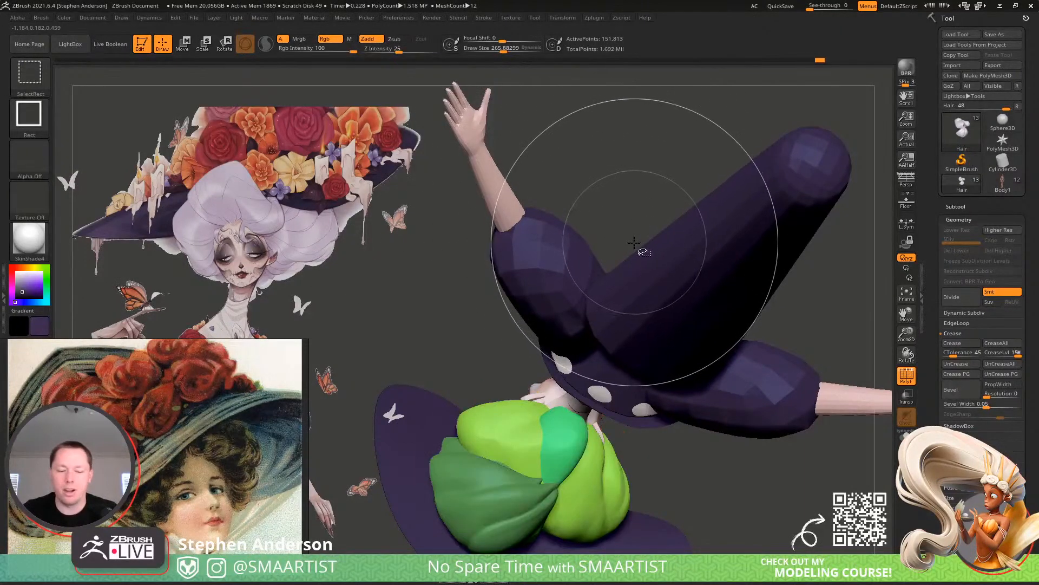
key("ctrl+w")
left_click(633, 201, "ctrl+shift")
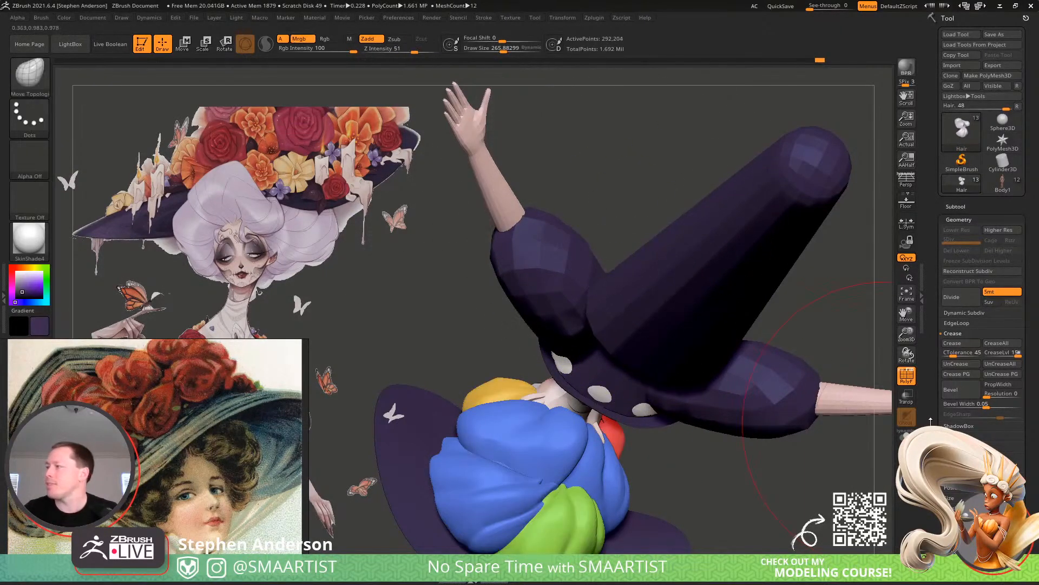
Remesh the hair with DynaMesh at resolution 256 and smooth the seam across the merged back section
left_click(957, 446)
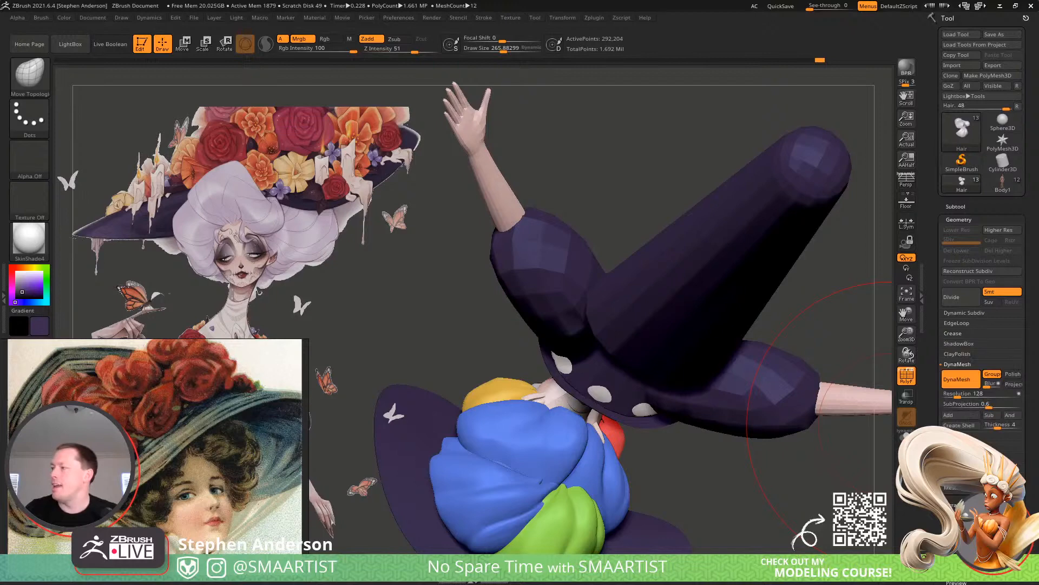
left_click(966, 393)
type("256")
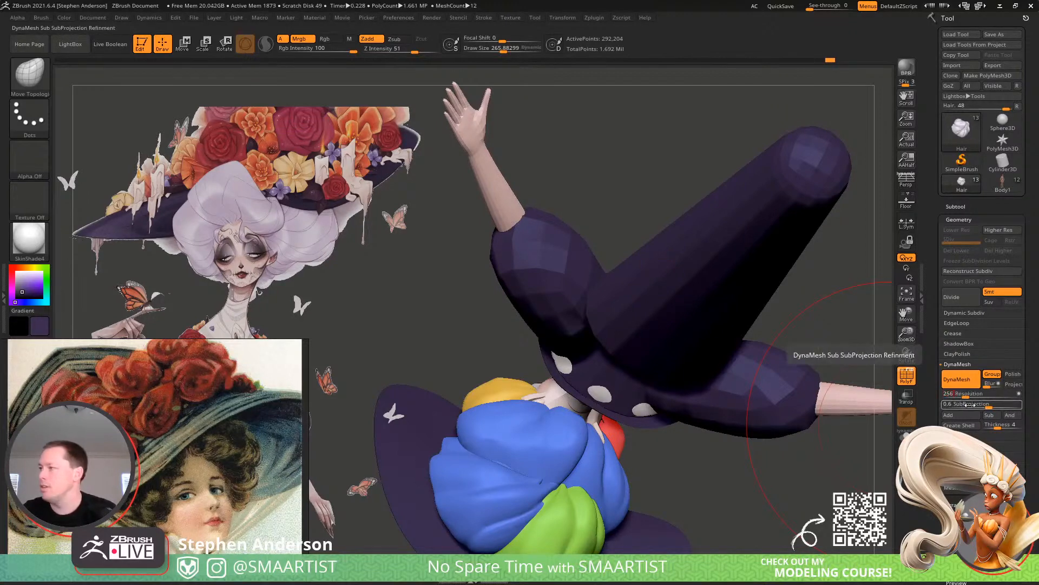
key("ctrl")
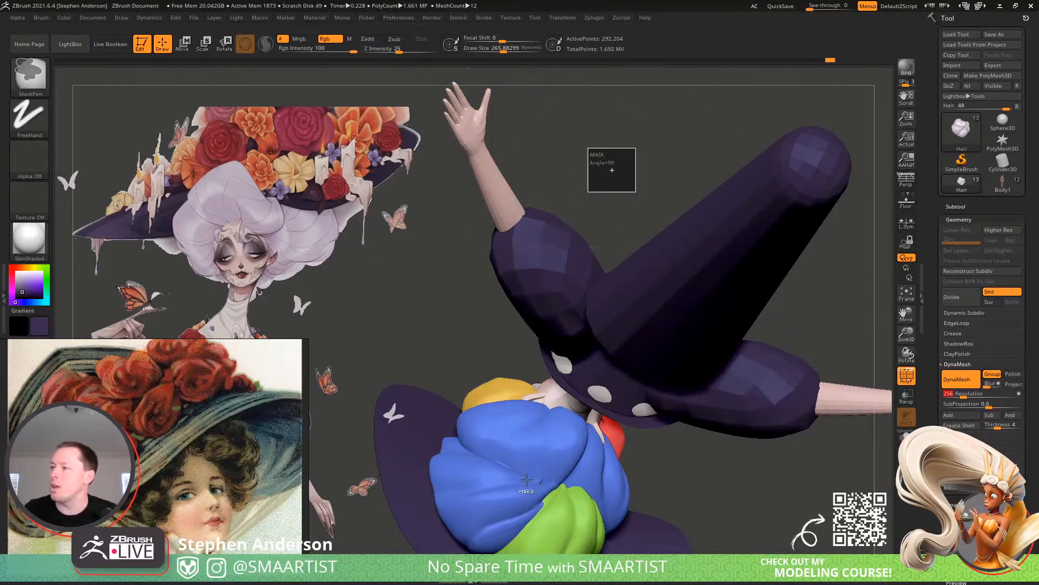
right_click_drag(492, 453, 586, 515, "ctrl")
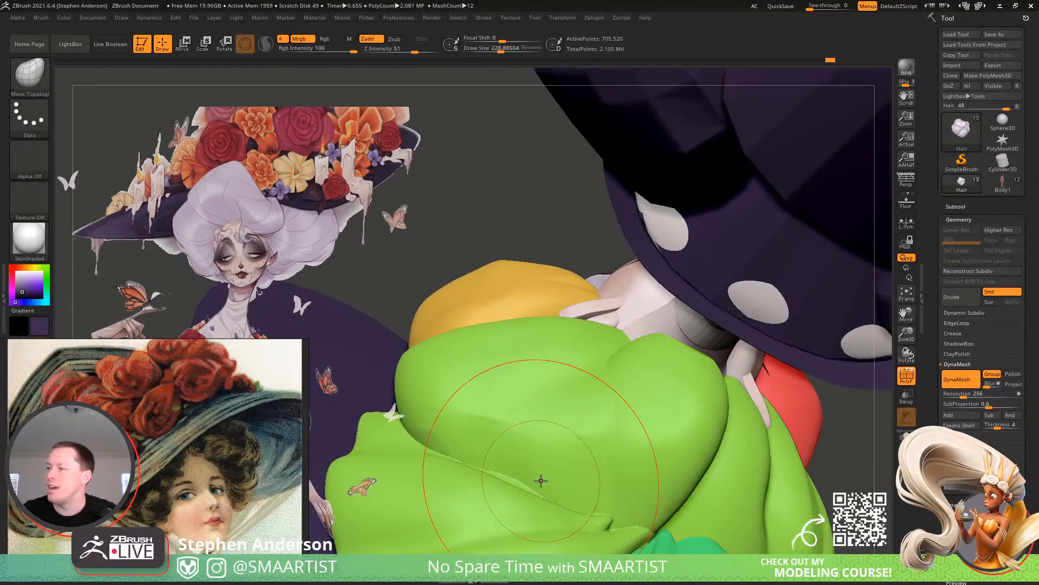
left_click_drag(541, 480, 460, 463, "shift")
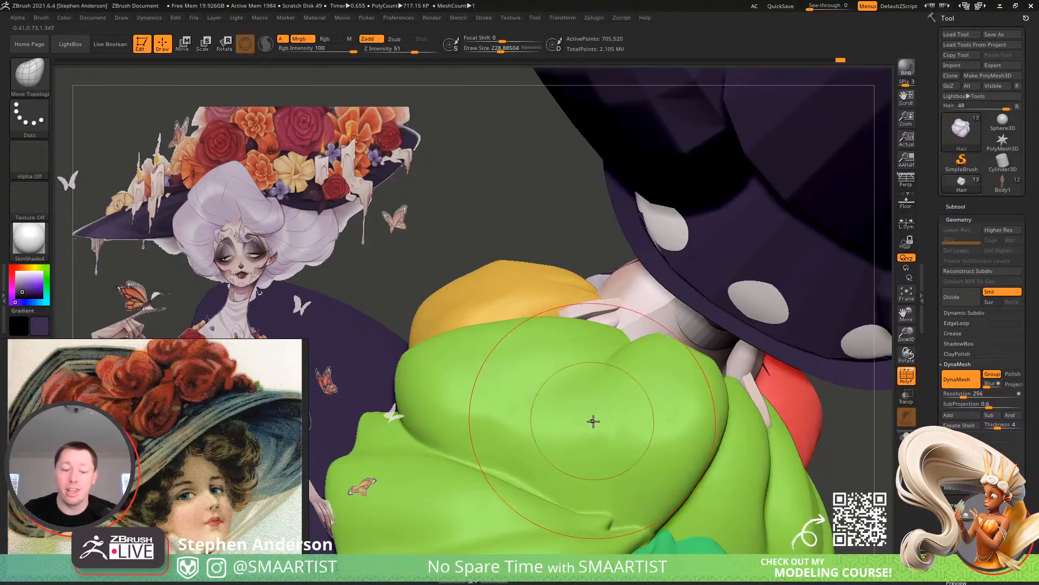
Fill the seam between the merged back hair folds with the Clay brush at a draw size of about 151
key("b")
key("c")
key("l")
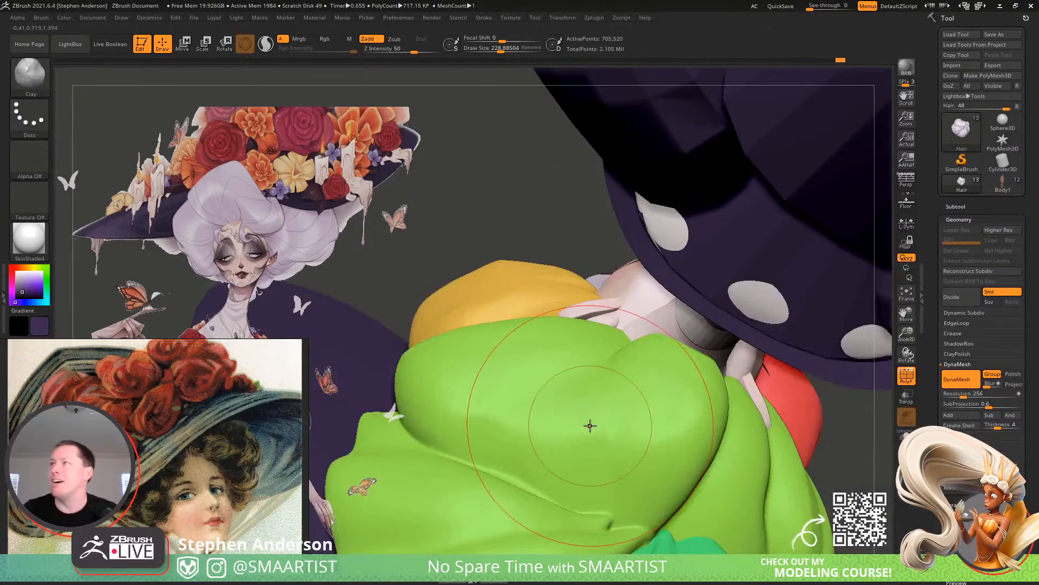
key("s")
left_click_drag(590, 425, 584, 425)
left_click_drag(538, 490, 486, 483)
mouse_move(509, 476)
right_mouse_down()
mouse_move(518, 508)
mouse_move(522, 487)
right_mouse_up()
mouse_move(522, 478)
left_mouse_down()
mouse_move(496, 481)
mouse_move(448, 451)
mouse_move(464, 465)
mouse_move(533, 472)
left_mouse_up()
right_click_drag(668, 487, 576, 528)
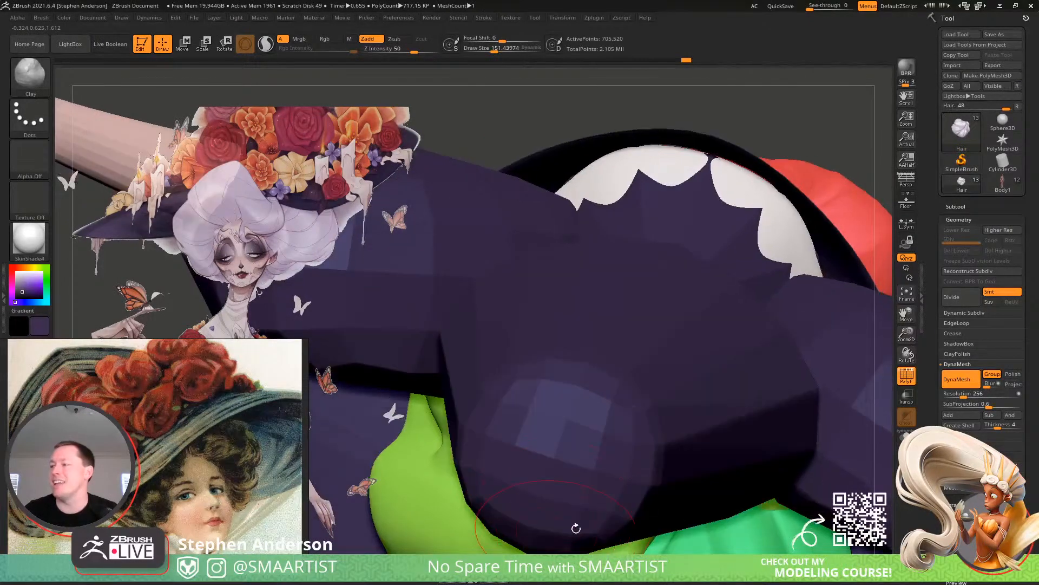
Isolate the hair subtool, build up the remaining gaps in the green back section with Clay, and update the DynaMesh
left_click(906, 438)
right_click_drag(582, 457, 615, 370)
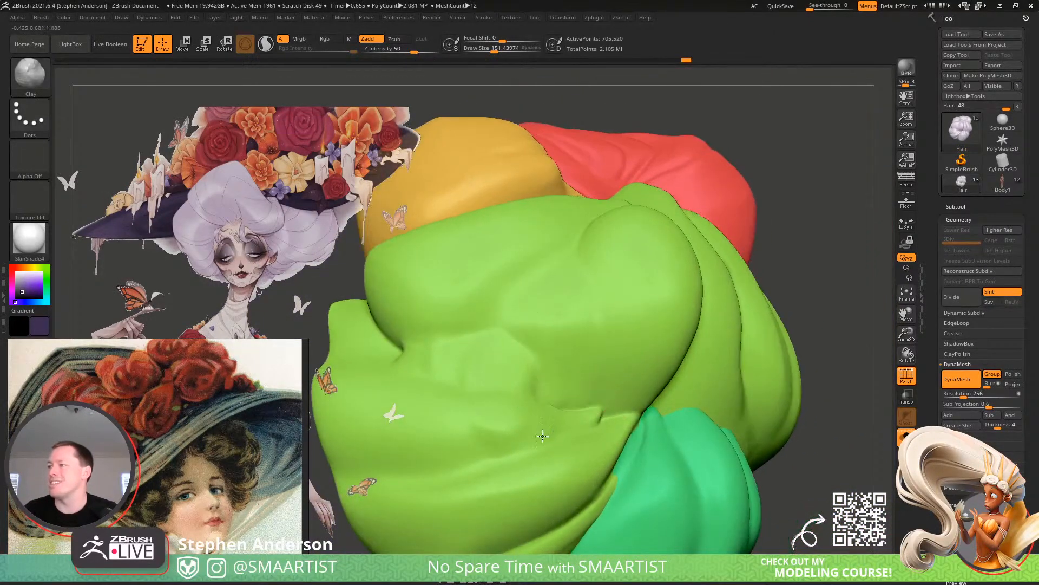
left_click_drag(550, 330, 481, 392)
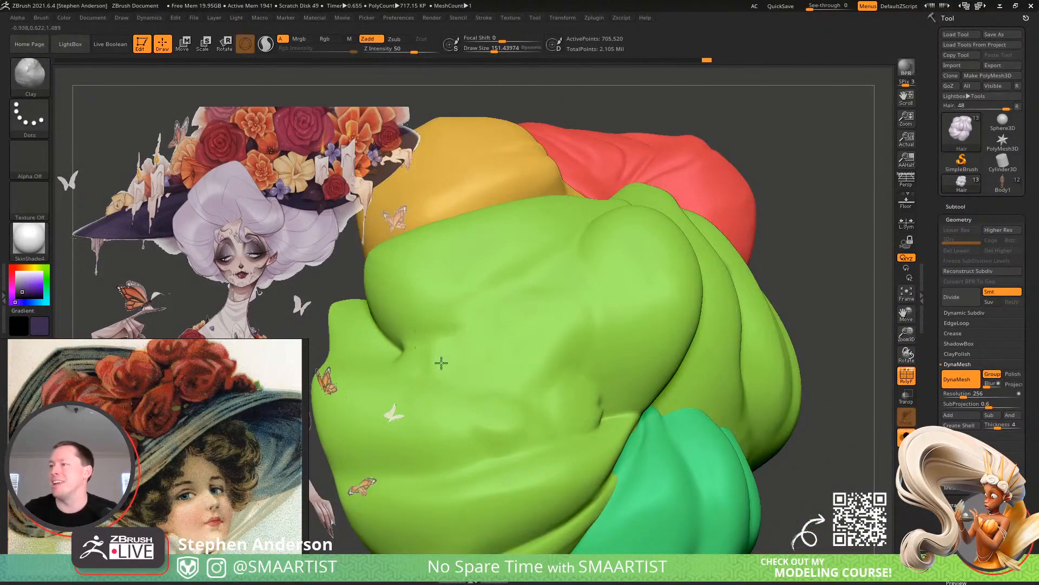
left_click_drag(426, 327, 398, 314)
mouse_move(399, 303)
right_mouse_down()
mouse_move(413, 343)
mouse_move(515, 376)
mouse_move(487, 352)
right_mouse_up()
mouse_move(475, 329)
left_mouse_down()
mouse_move(464, 348)
mouse_move(499, 399)
left_mouse_up()
mouse_move(499, 399)
right_mouse_down()
mouse_move(548, 371)
mouse_move(481, 379)
right_mouse_up()
left_click_drag(481, 379, 552, 420)
mouse_move(722, 436)
left_mouse_down()
mouse_move(740, 443)
mouse_move(733, 383)
left_mouse_up()
right_click_drag(641, 444, 713, 371, "ctrl")
left_click_drag(736, 281, 805, 394, "ctrl")
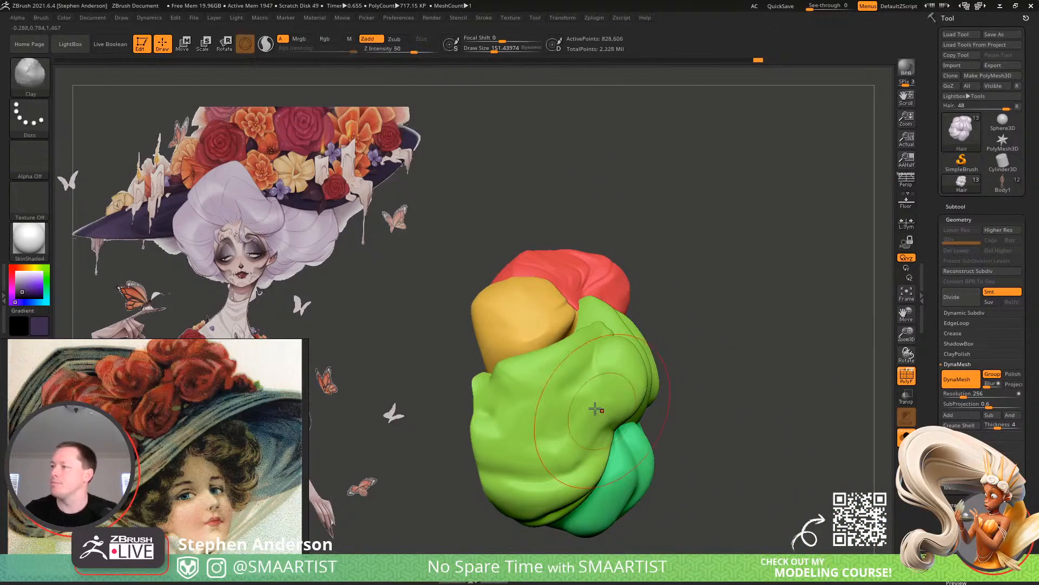
Isolate the green back section and flatten its lumps and ridges with the TrimDynamic brush, restoring the other hair sections
right_click_drag(598, 409, 616, 437, "ctrl")
key("b")
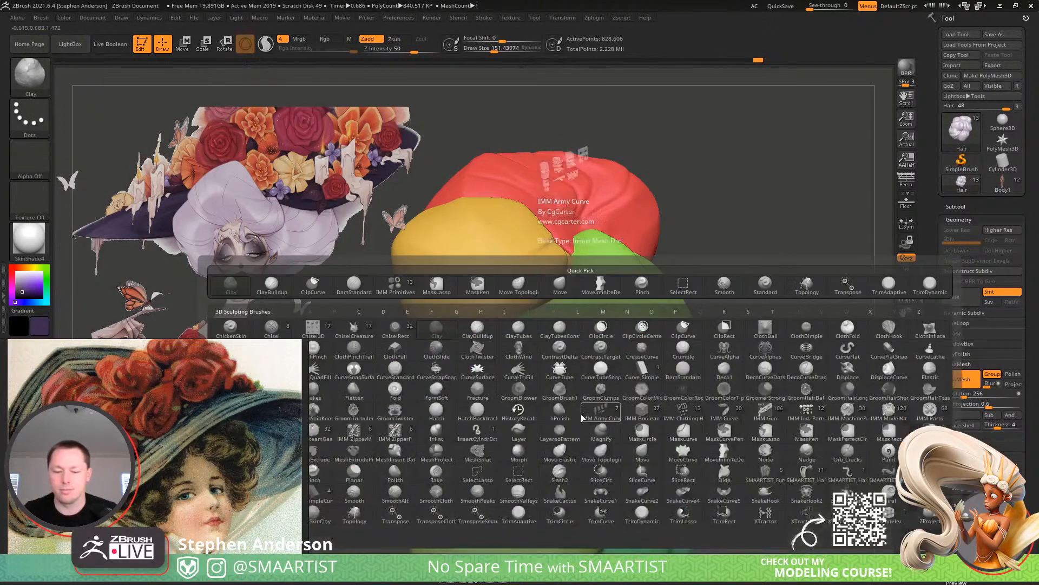
key("t")
key("d")
left_click_drag(554, 485, 568, 458)
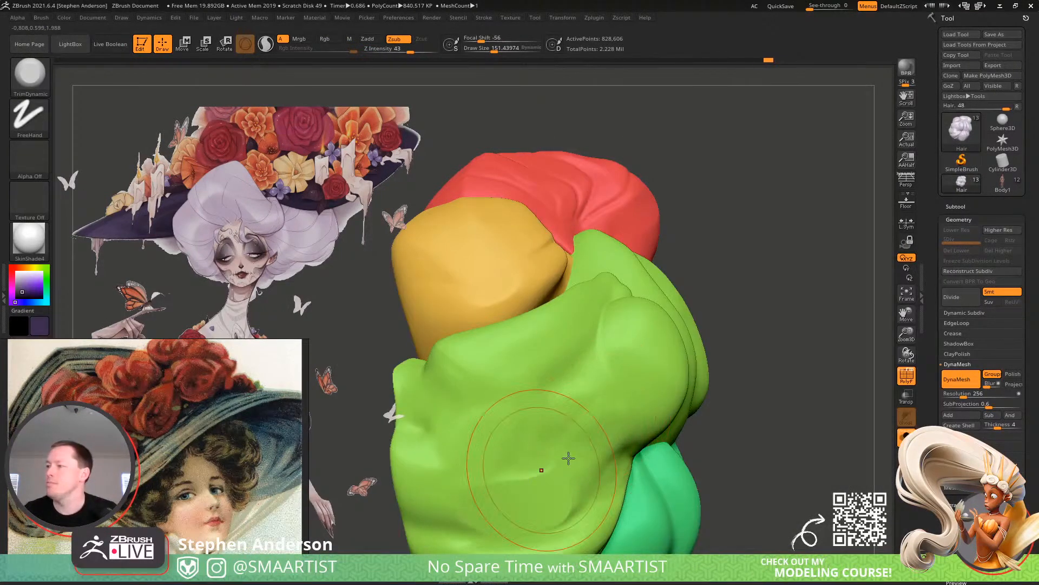
left_click(542, 457, "ctrl+shift")
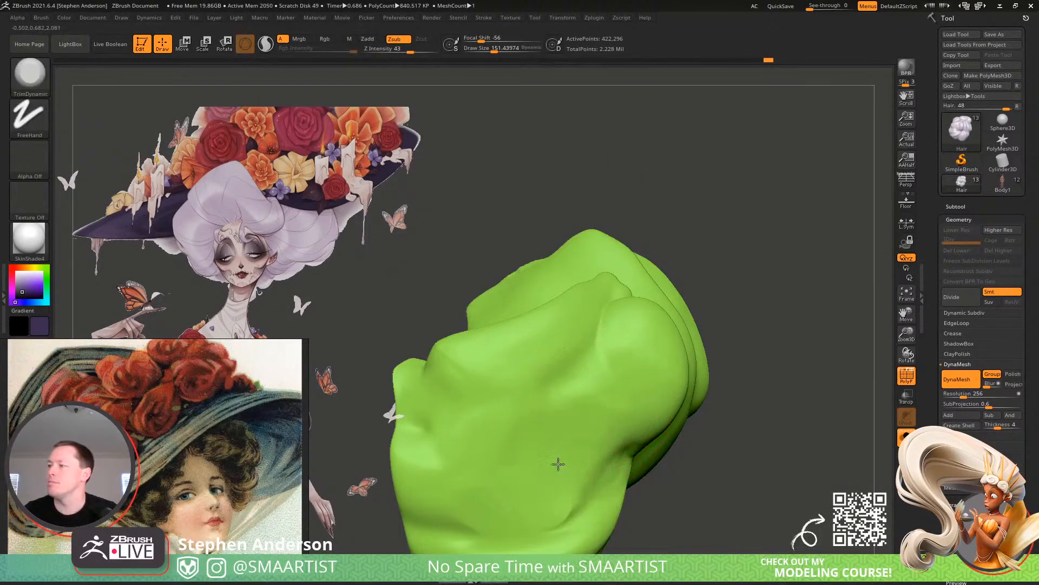
mouse_move(558, 464)
right_mouse_down()
mouse_move(536, 388)
mouse_move(592, 470)
right_mouse_up()
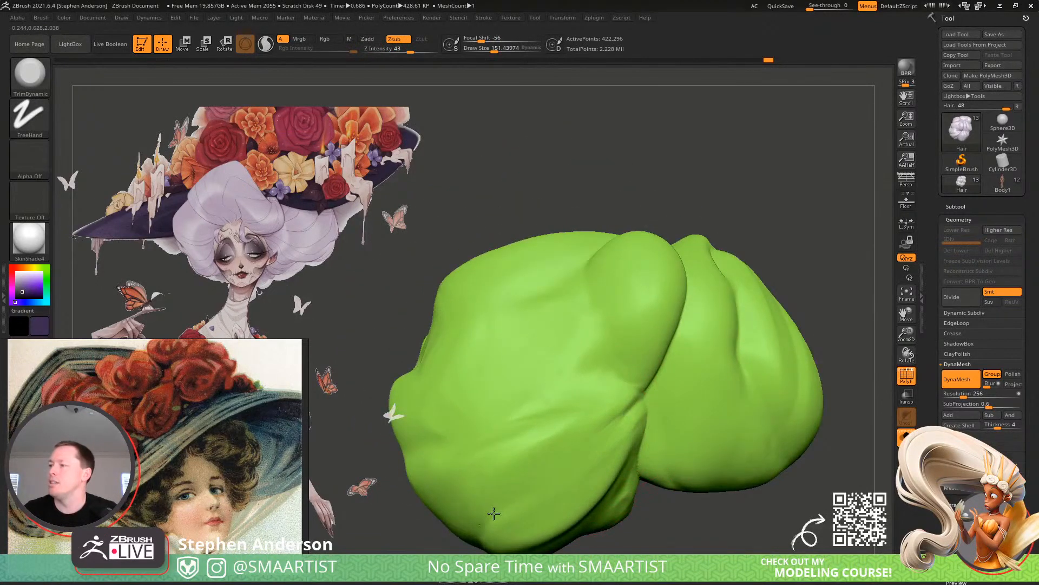
mouse_move(492, 513)
right_mouse_down()
mouse_move(596, 401)
mouse_move(716, 317)
right_mouse_up()
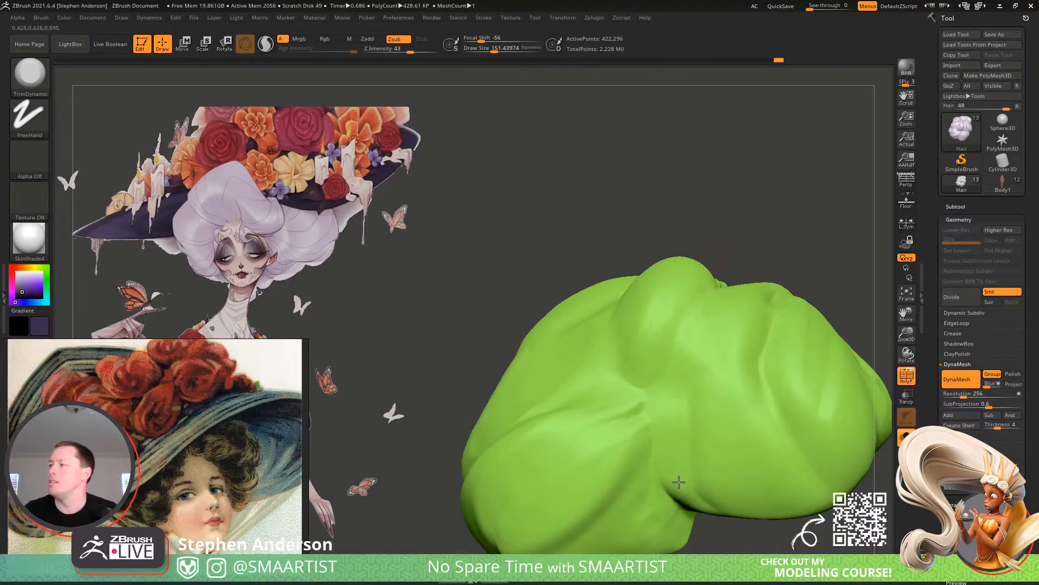
left_click_drag(647, 448, 661, 500)
left_click_drag(678, 322, 606, 443)
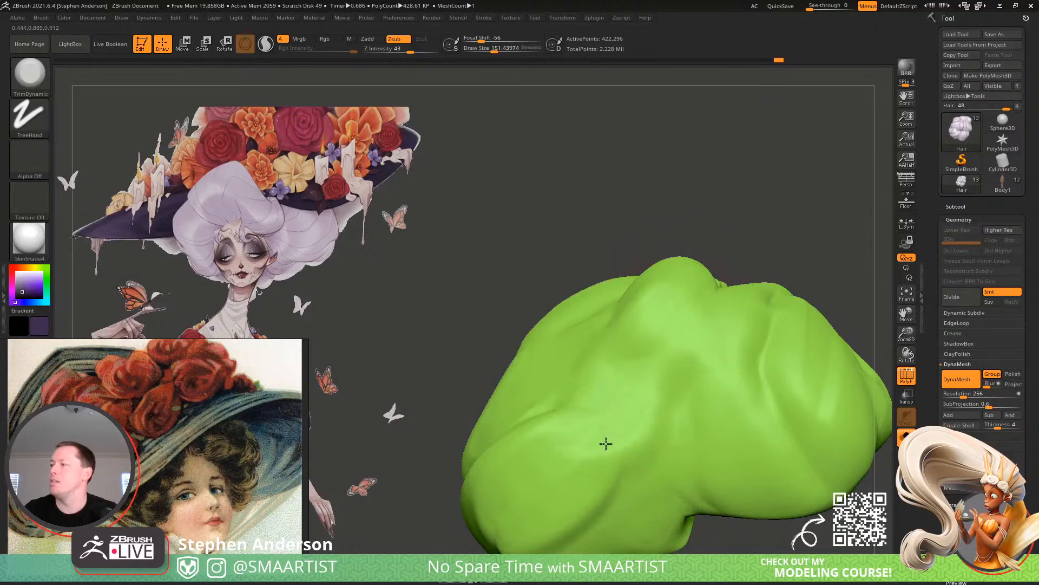
right_click_drag(623, 496, 893, 428)
left_click(805, 278, "ctrl+shift")
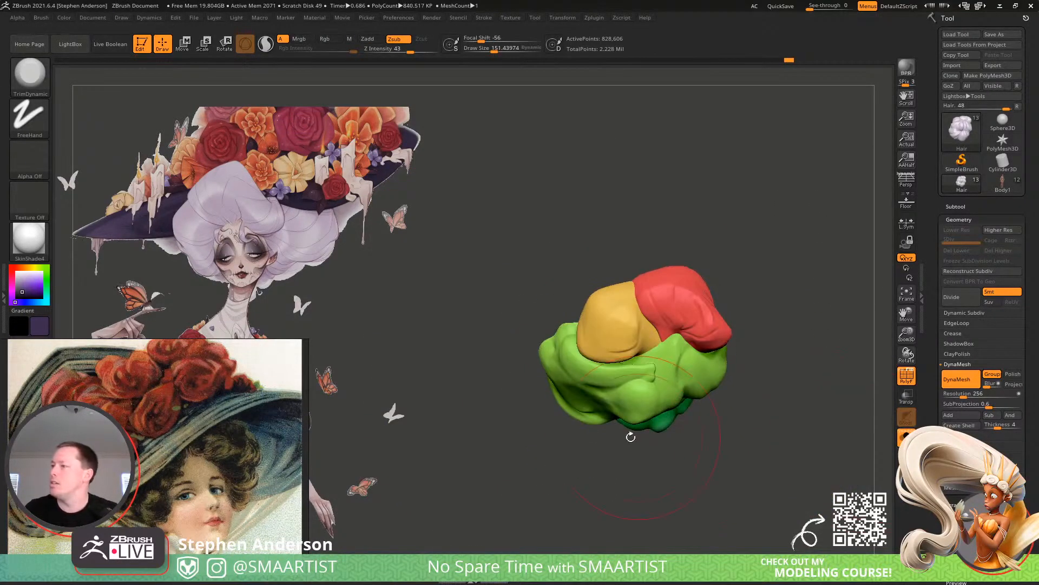
Show the whole character and build up folds on the side of the green hair with Clay at draw size about 81
left_click(903, 440)
mouse_move(523, 374)
right_mouse_down()
mouse_move(612, 390)
mouse_move(583, 357)
mouse_move(628, 413)
mouse_move(644, 379)
mouse_move(608, 395)
mouse_move(615, 415)
mouse_move(576, 393)
right_mouse_up()
key("b")
key("c")
key("l")
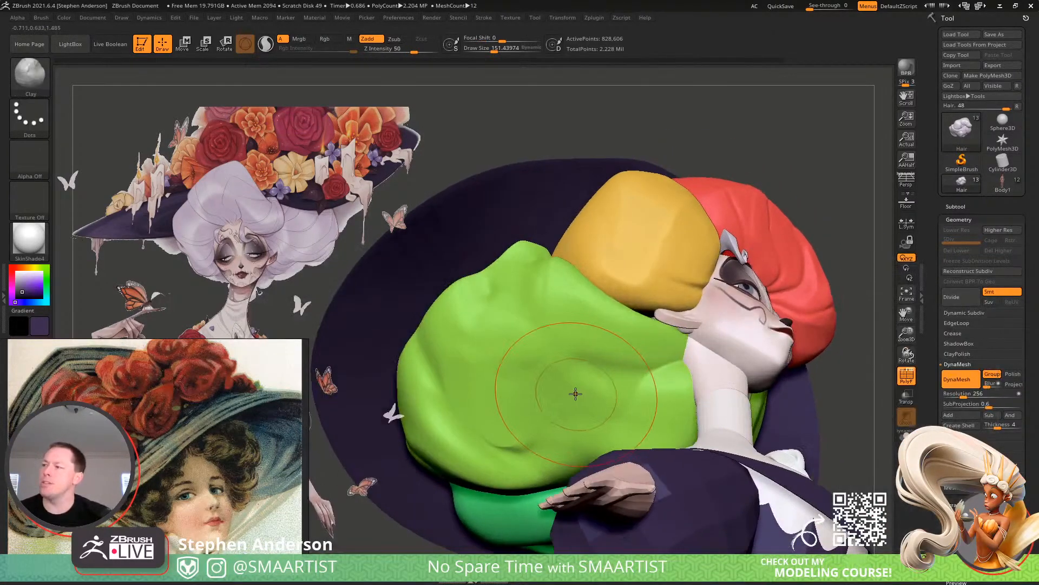
key("s")
left_click_drag(575, 393, 565, 394)
mouse_move(446, 344)
left_mouse_down()
mouse_move(504, 399)
mouse_move(532, 402)
left_mouse_up()
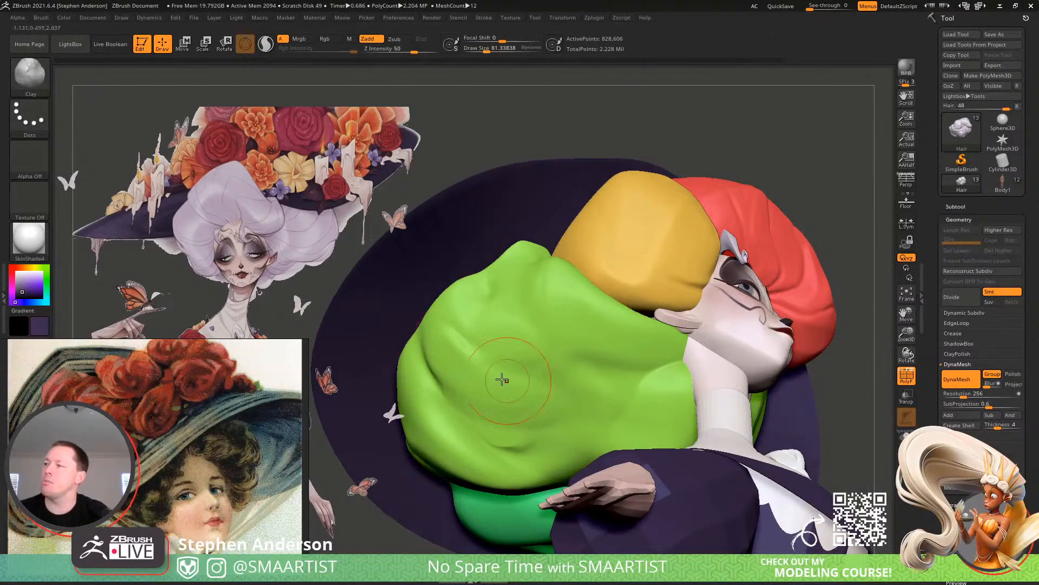
left_click_drag(479, 375, 501, 399)
Carve the fold creases along the rear of the green hair section with the DamStandard brush at Z Intensity 17
right_click_drag(501, 400, 510, 392)
key("b")
key("d")
key("s")
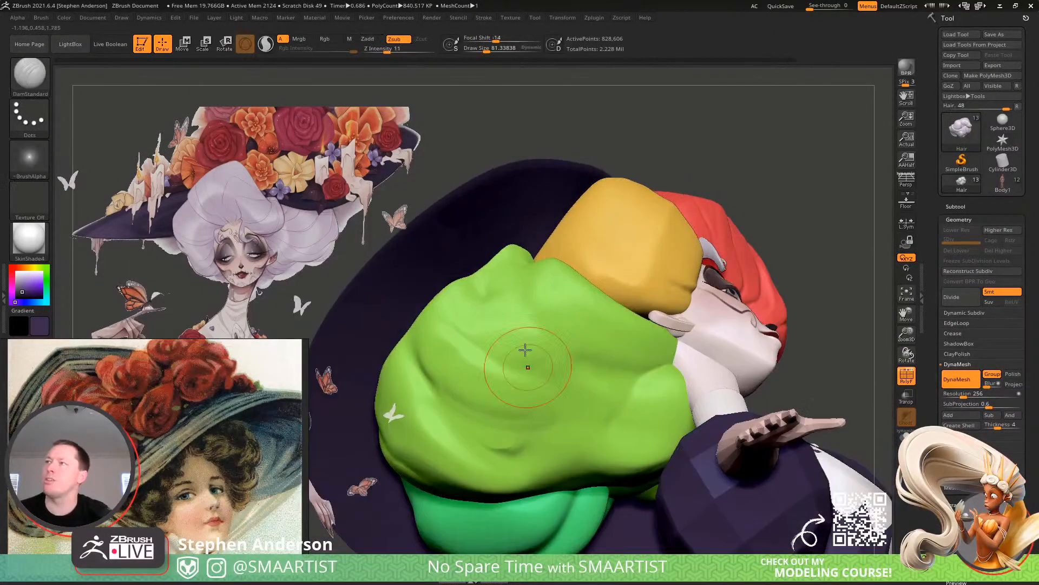
left_click_drag(386, 51, 395, 64)
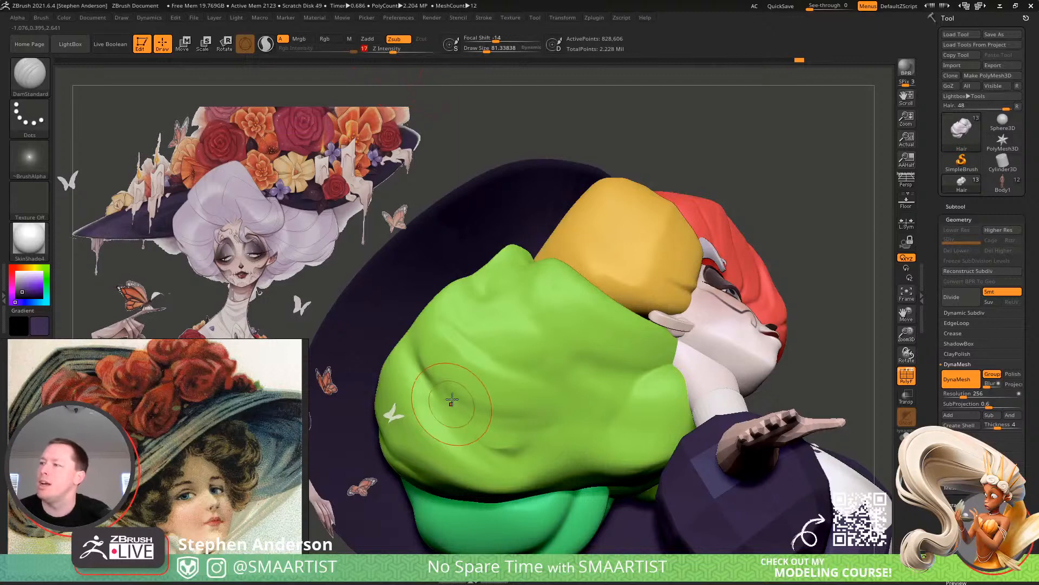
left_click_drag(420, 364, 442, 396)
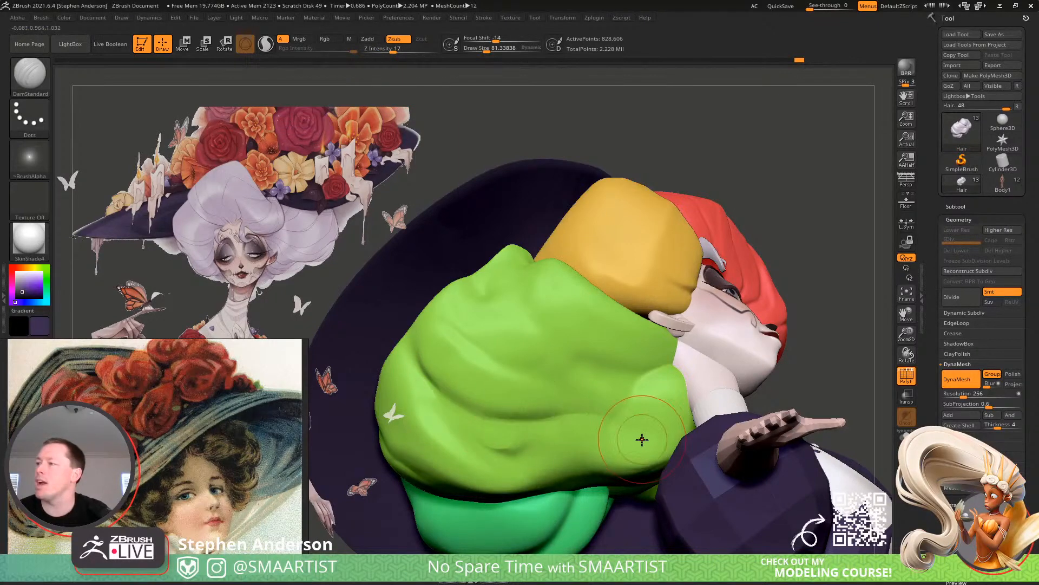
Deepen the creases running from below the ear toward the back of the green hair section with DamStandard
right_click_drag(700, 391, 678, 387)
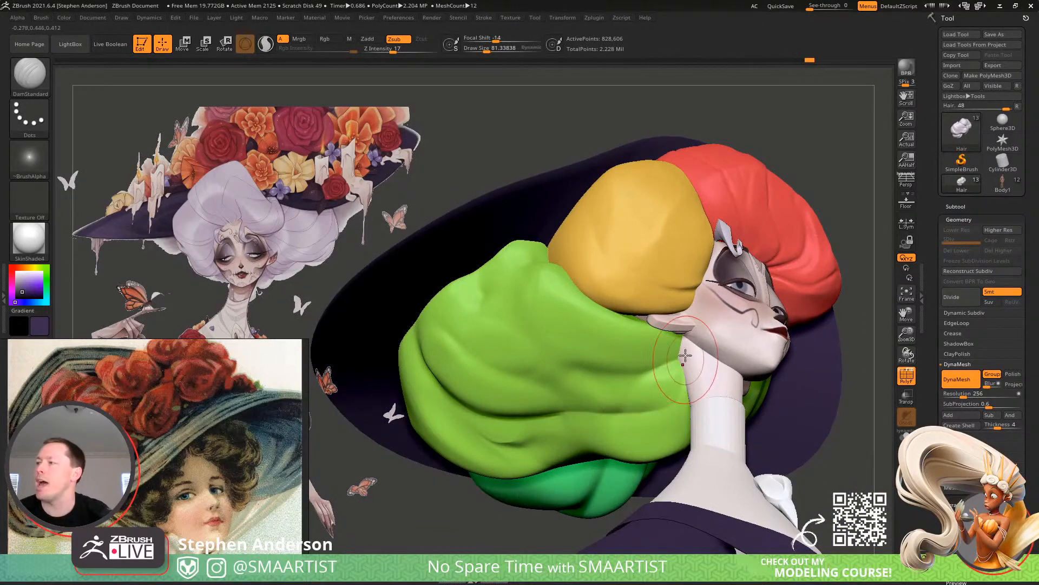
left_click_drag(635, 380, 518, 383)
mouse_move(525, 371)
right_mouse_down()
mouse_move(663, 386)
mouse_move(641, 375)
right_mouse_up()
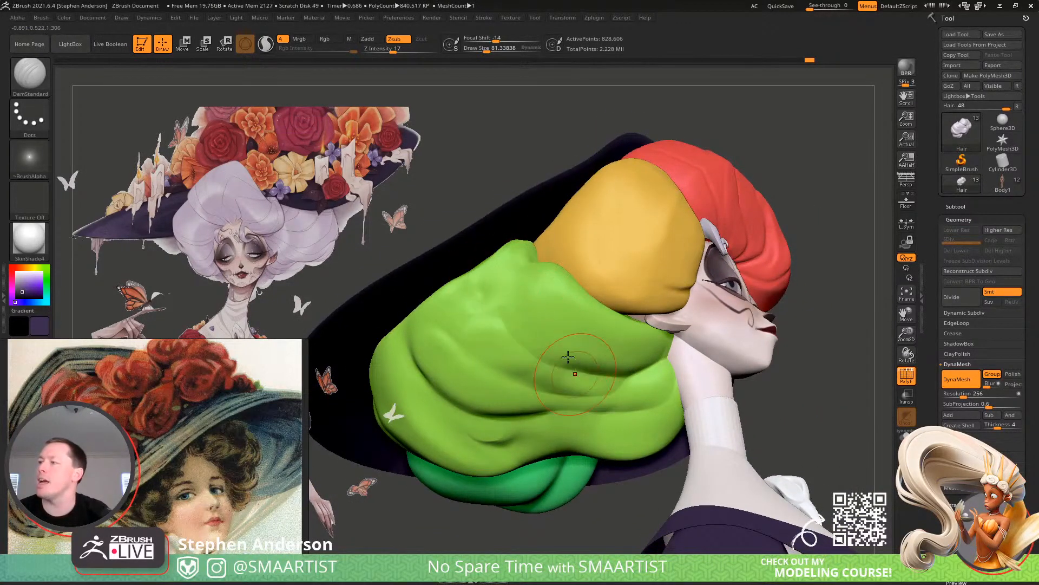
right_click_drag(576, 379, 564, 347)
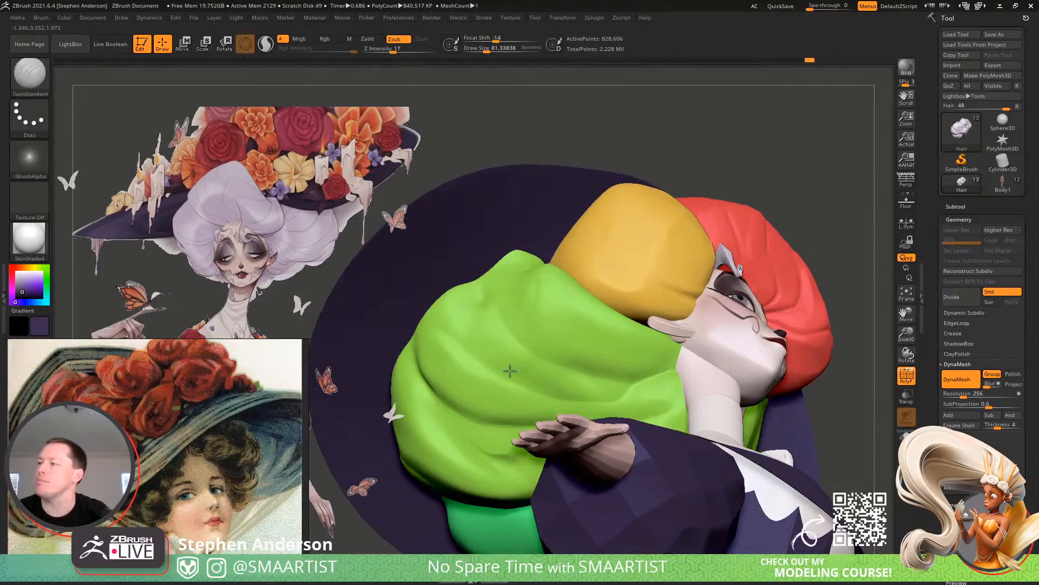
mouse_move(476, 336)
right_mouse_down()
mouse_move(531, 341)
mouse_move(568, 364)
right_mouse_up()
right_click_drag(382, 289, 482, 368)
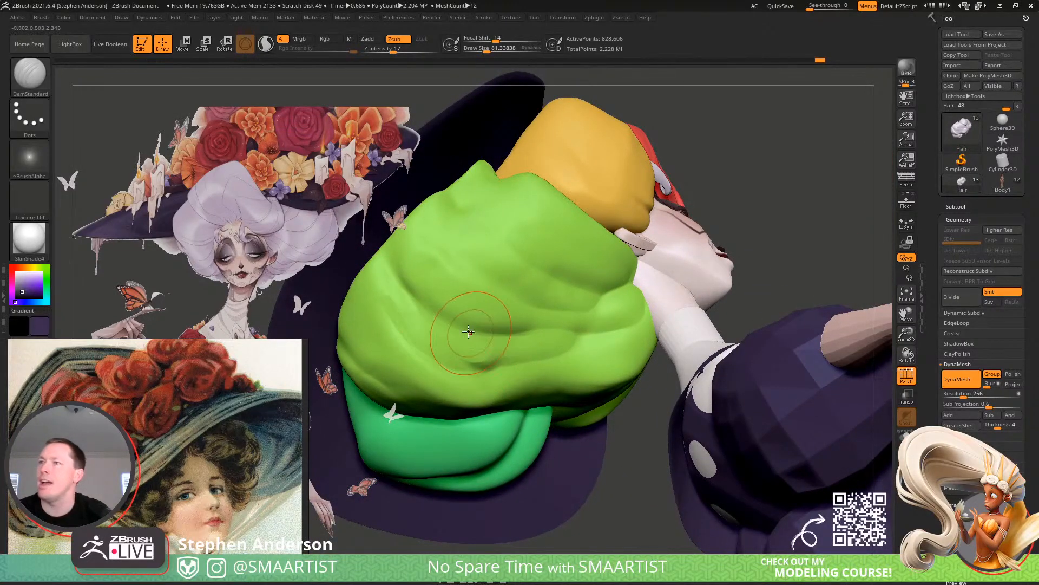
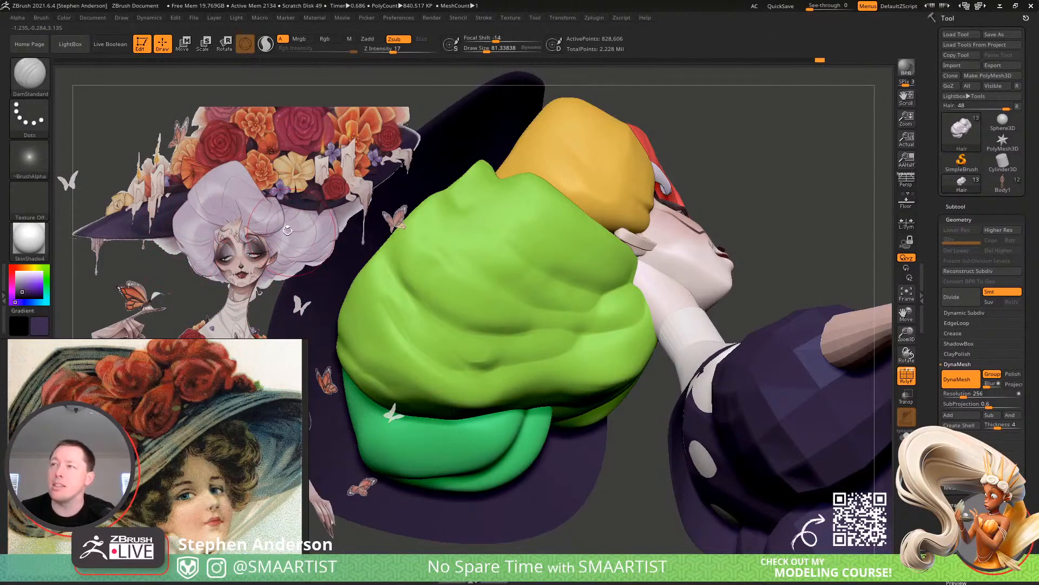
Enlarge the character reference in Spotlight to show the hair close up, and move the Victorian hat reference out of the way
key("z")
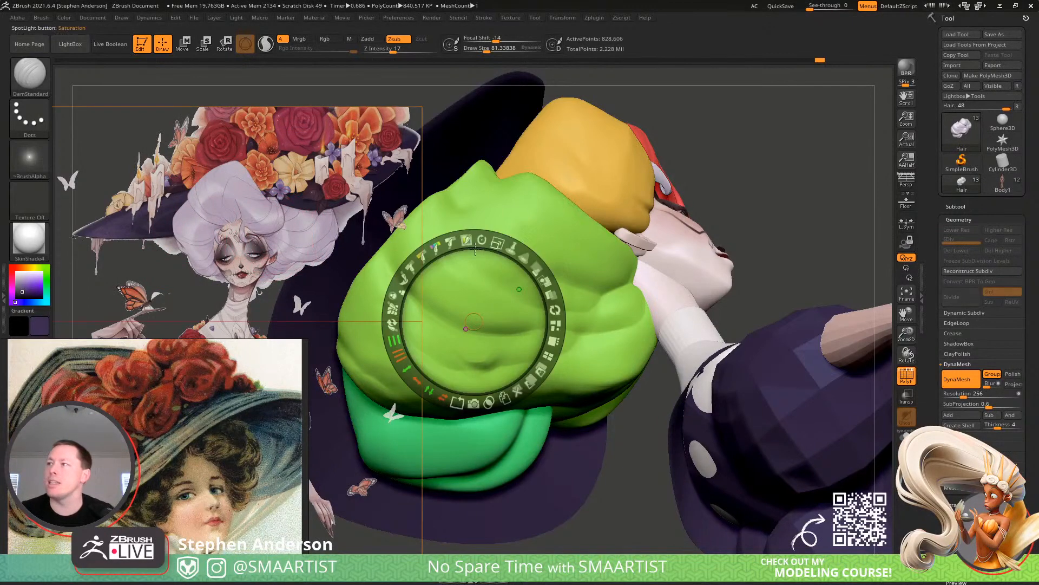
left_click_drag(470, 321, 257, 276)
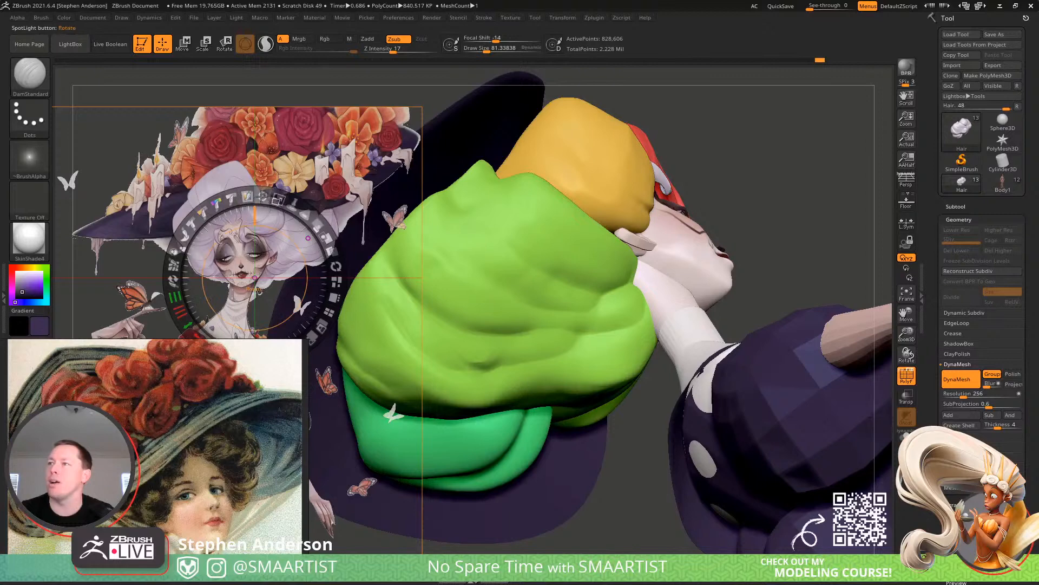
mouse_move(261, 197)
left_mouse_down()
mouse_move(293, 223)
mouse_move(330, 323)
left_mouse_up()
key("ctrl+z")
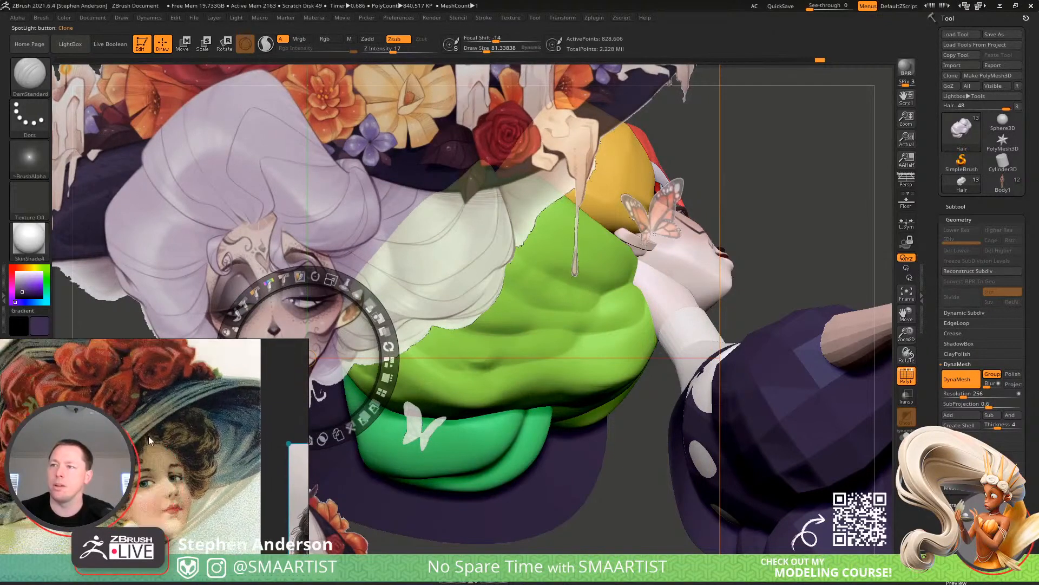
middle_click_drag(149, 436, 190, 436)
right_click_drag(190, 436, 0, 390)
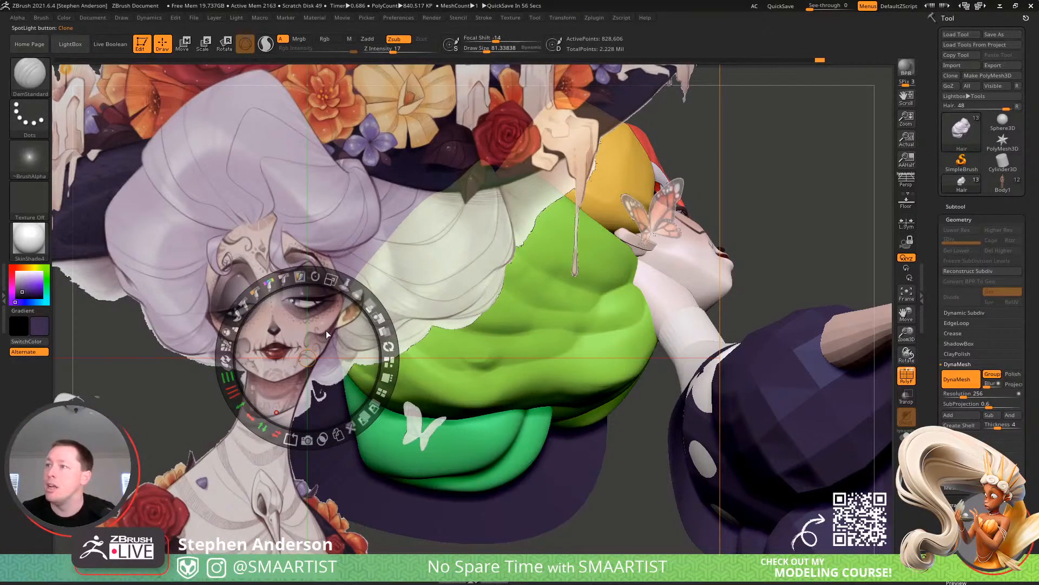
left_click_drag(326, 334, 295, 329)
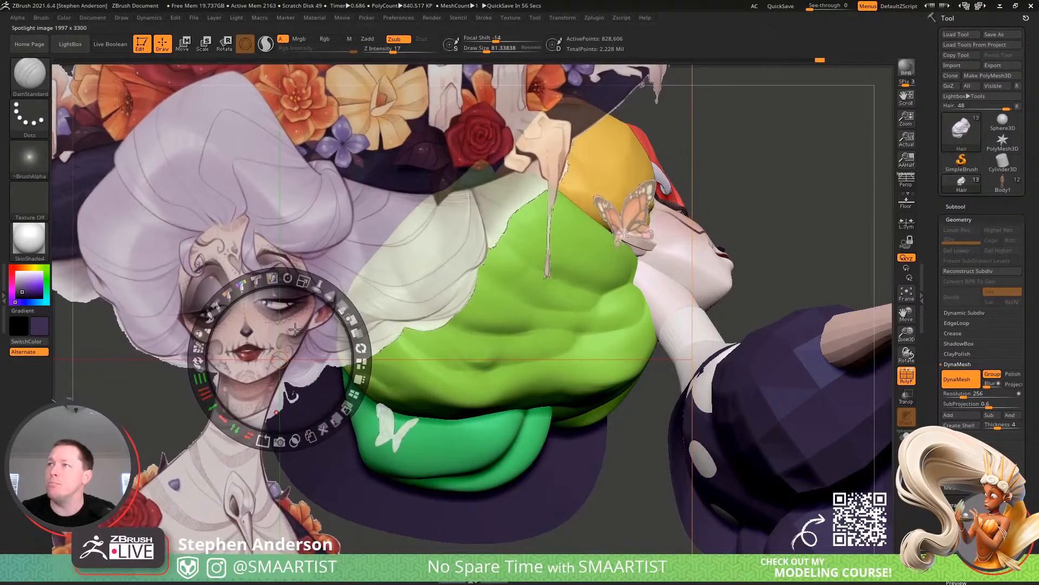
key("z")
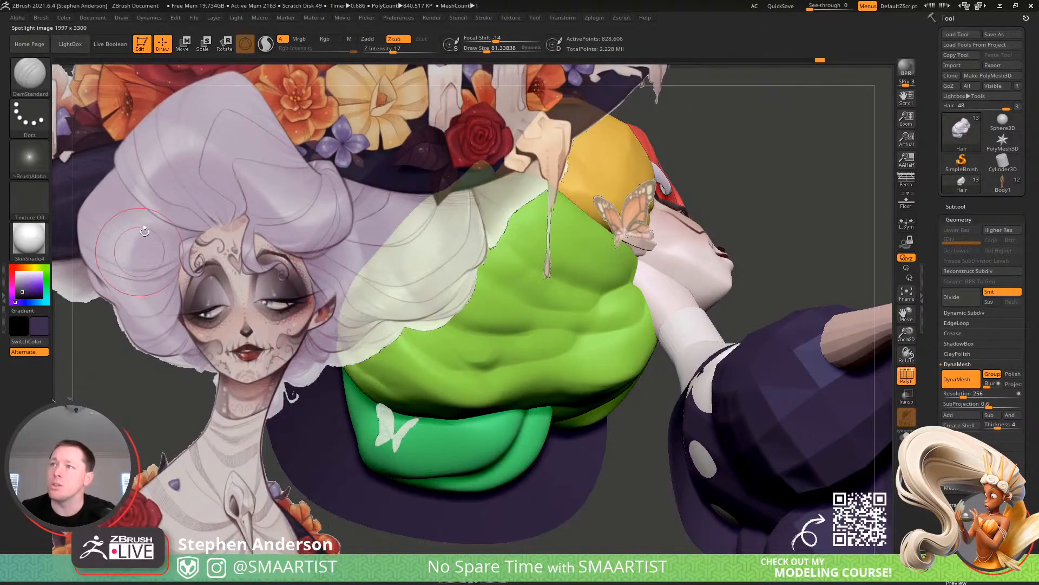
Turn off the polygroup display and view the hair and hat in side profile beside the enlarged reference
left_click_drag(747, 169, 720, 265)
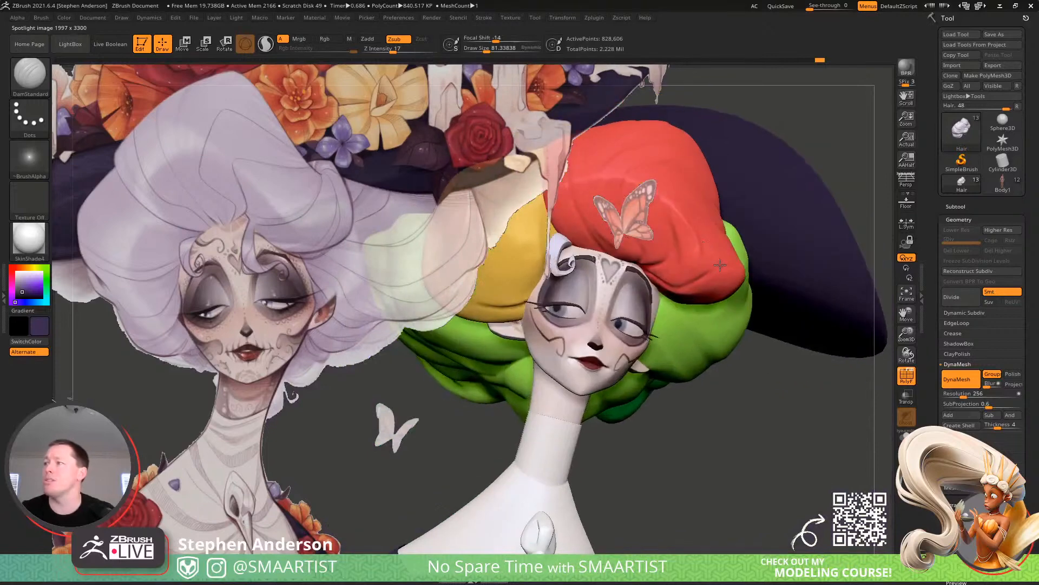
key("shift+f")
left_click_drag(738, 423, 778, 429, "alt")
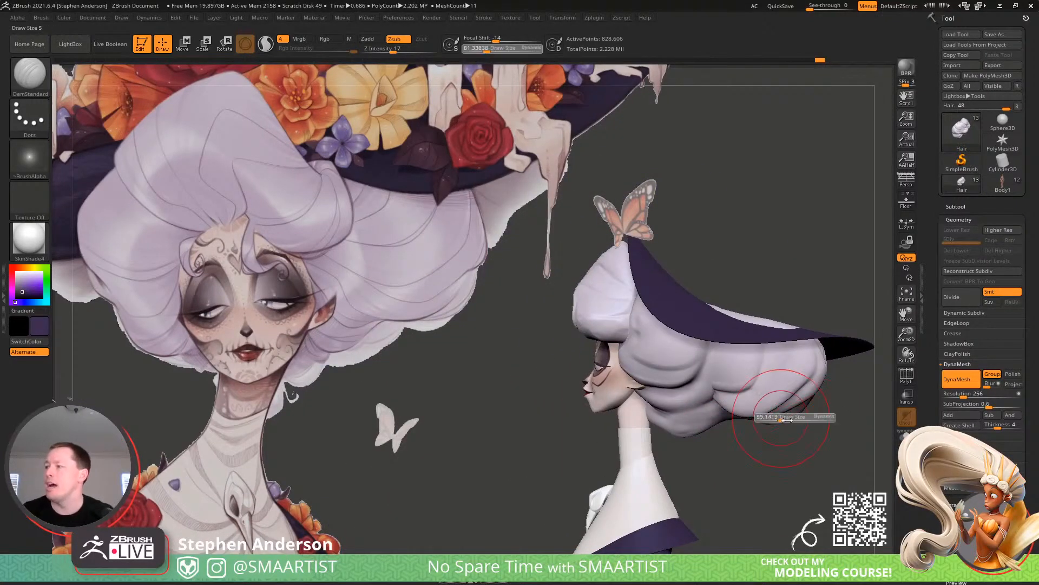
Nudge the lower rear hair volume slightly inward with the Move brush at a draw size of about 182
key("b")
key("m")
key("v")
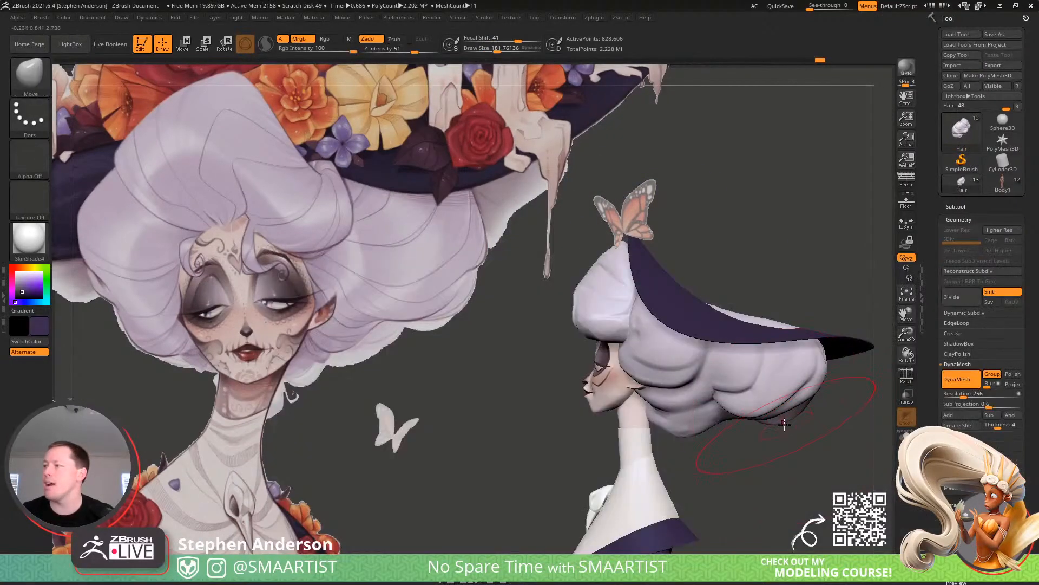
left_click_drag(722, 447, 791, 448)
left_click_drag(744, 404, 737, 400)
left_click_drag(696, 439, 777, 426)
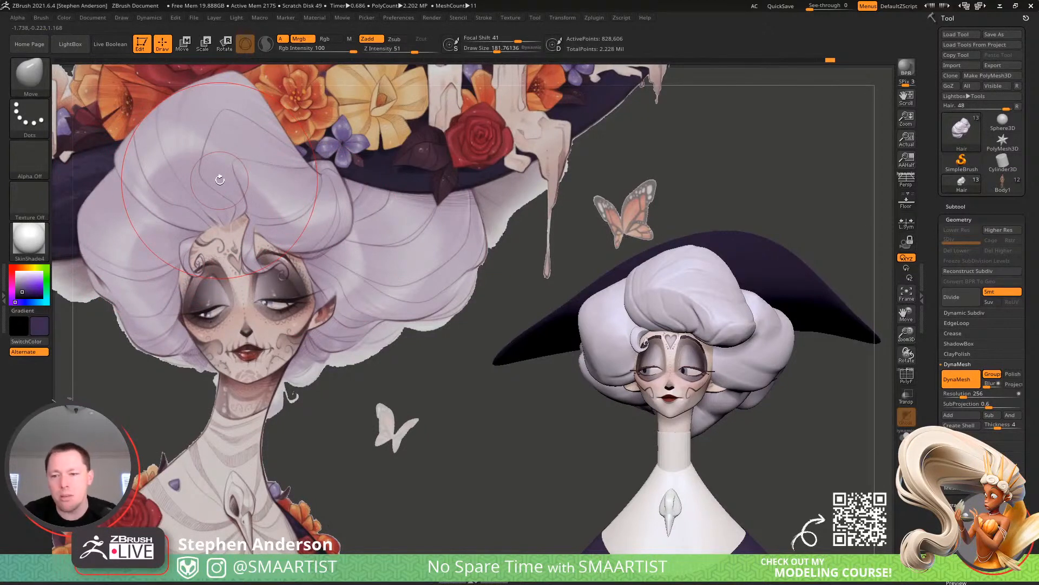
Adjust the front edge of the hair roll above the forehead with the Move brush at a draw size of about 90
key("s")
left_click_drag(218, 175, 199, 175)
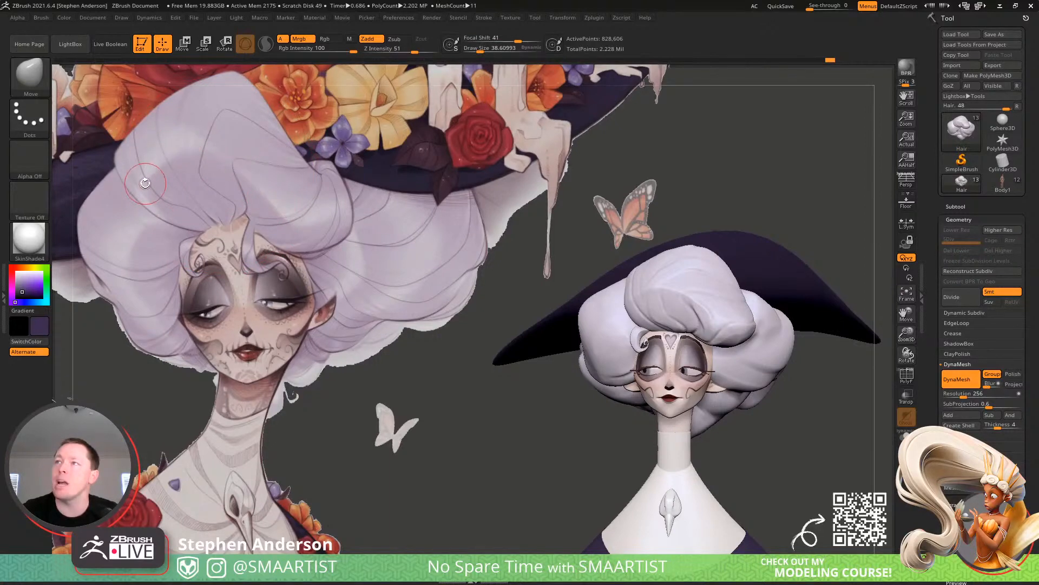
left_click_drag(803, 403, 753, 333)
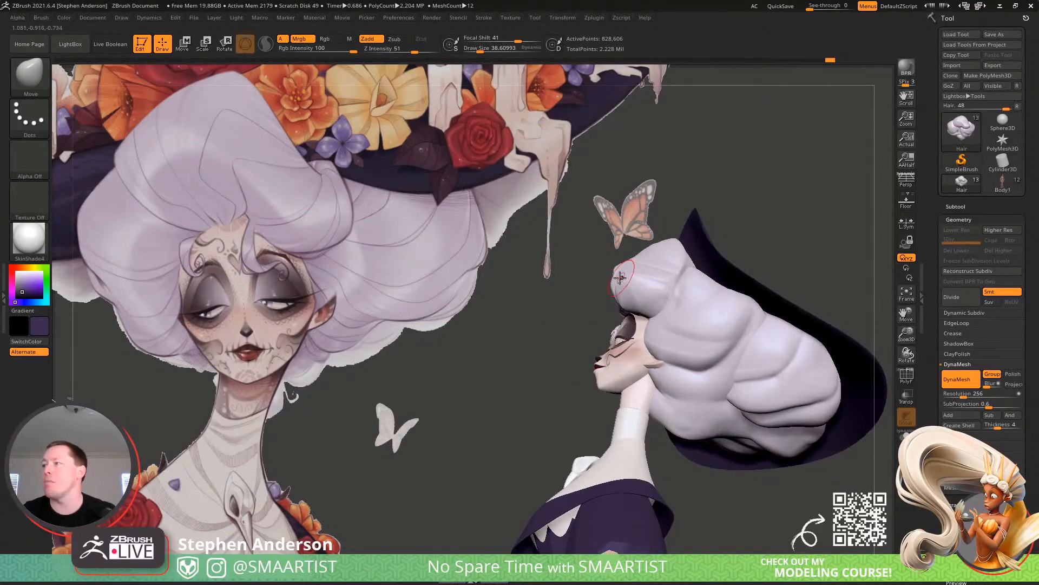
key("s")
left_click_drag(620, 278, 627, 278)
right_click_drag(628, 277, 649, 342)
left_click_drag(639, 345, 634, 345)
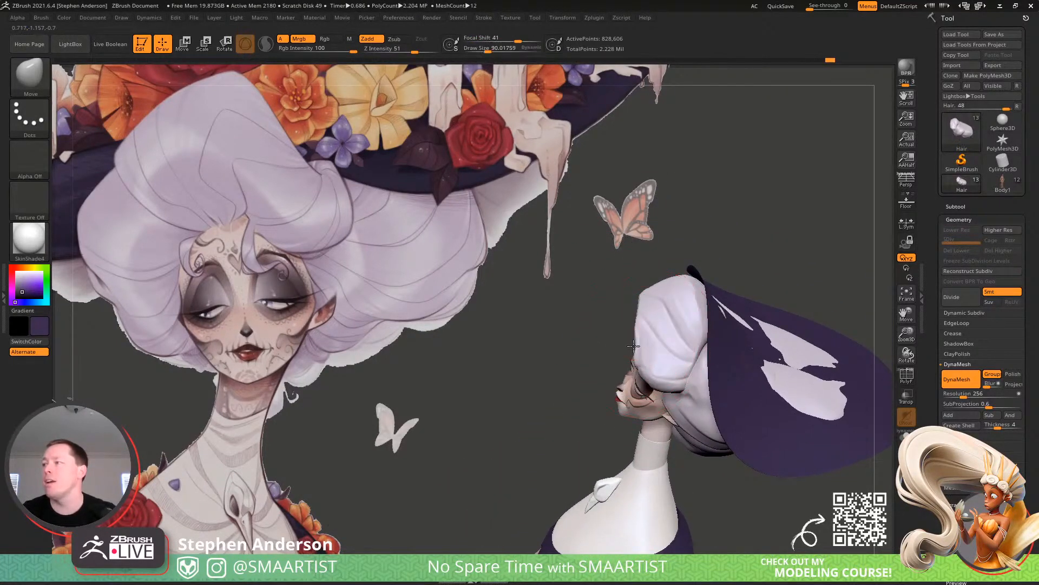
right_click_drag(628, 346, 644, 314)
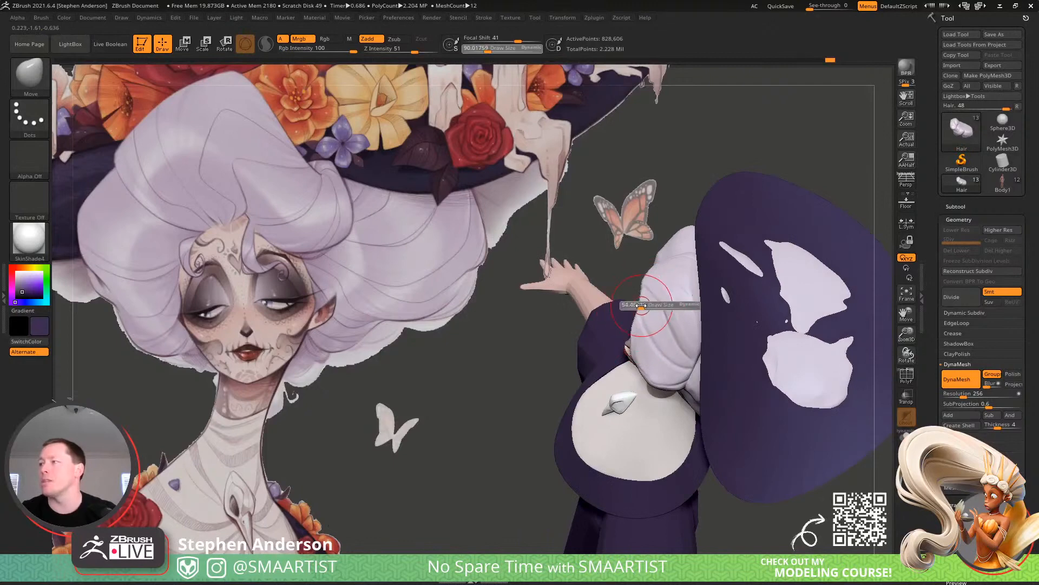
Adjust the outer contour of the side hair with the Move brush at a draw size of about 48
left_click_drag(641, 306, 637, 301)
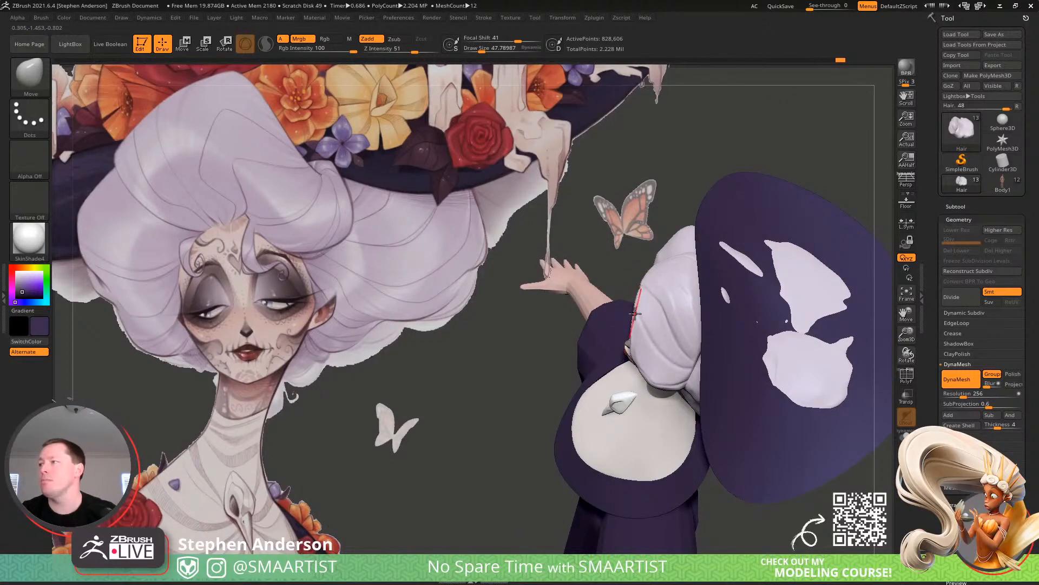
right_click_drag(634, 313, 641, 364)
left_click_drag(641, 367, 645, 371)
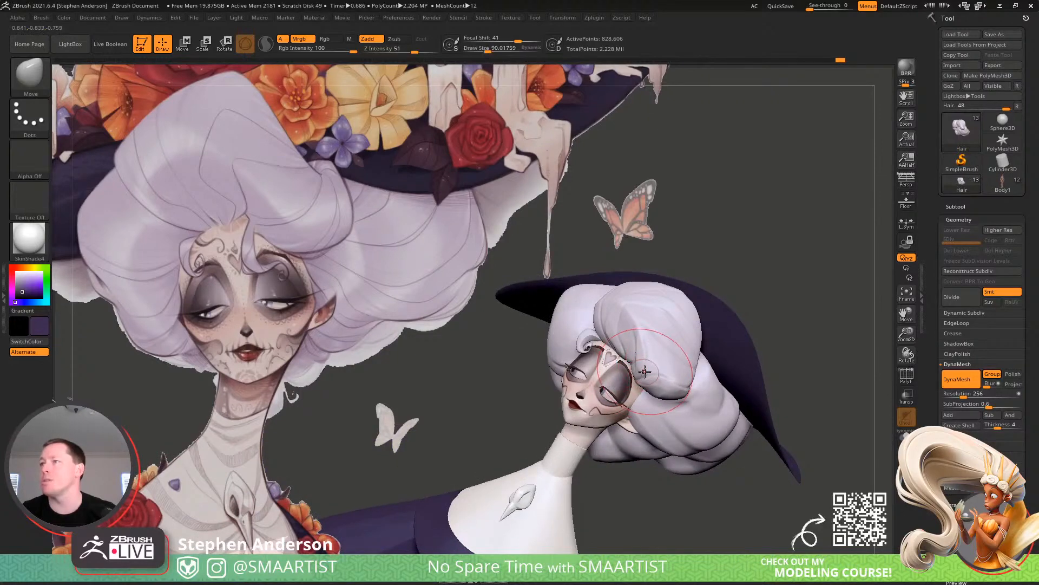
Plane the surface of the front hair roll with the TrimDynamic brush at a draw size of about 48
right_click_drag(656, 367, 660, 367)
key("b")
key("t")
key("d")
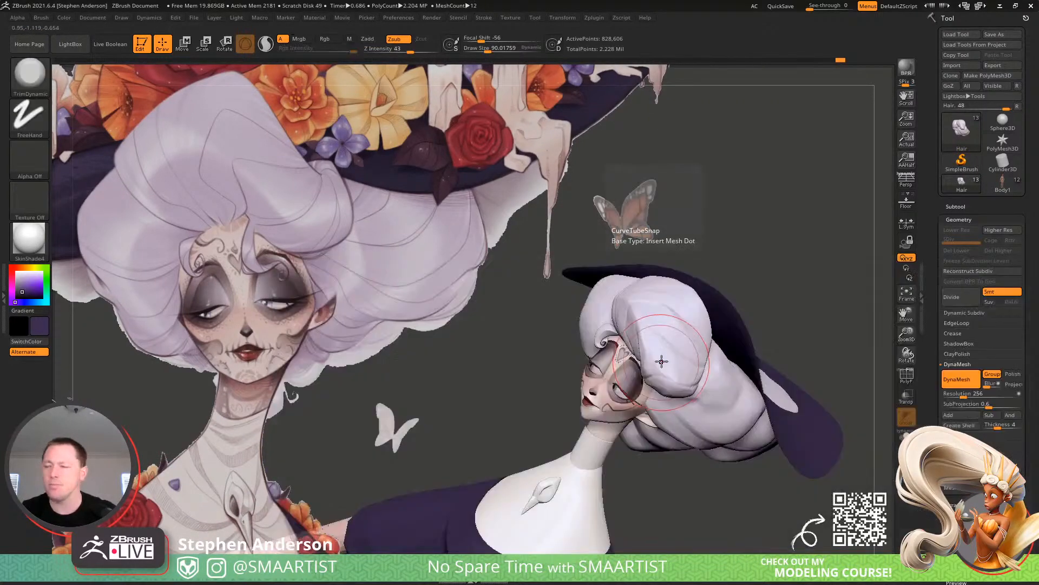
key("s")
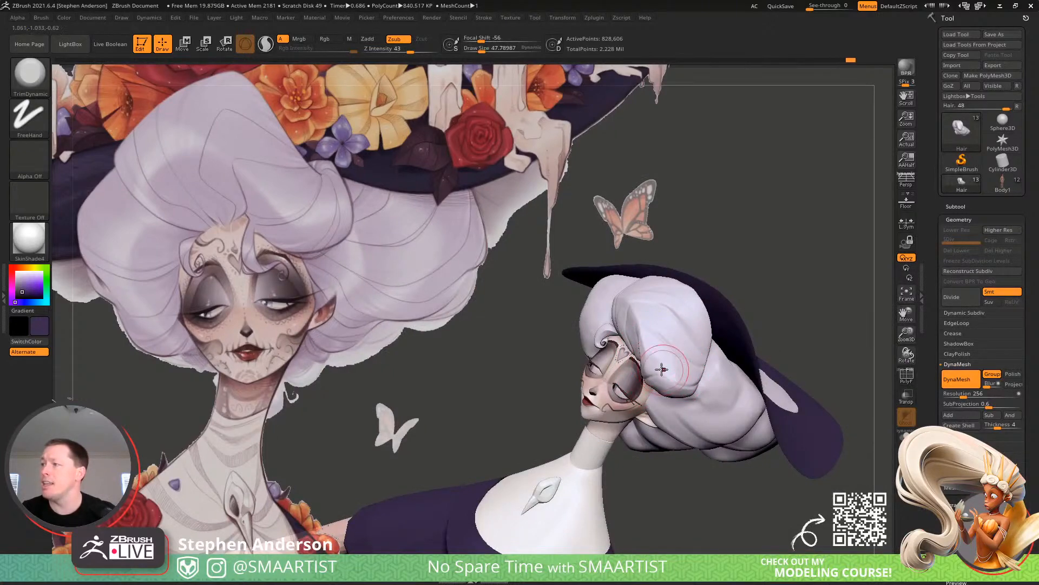
mouse_move(655, 361)
right_mouse_down()
mouse_move(666, 329)
mouse_move(680, 330)
mouse_move(650, 330)
mouse_move(650, 340)
mouse_move(685, 331)
mouse_move(708, 343)
mouse_move(633, 349)
mouse_move(677, 347)
mouse_move(727, 390)
mouse_move(734, 381)
mouse_move(721, 371)
mouse_move(715, 404)
mouse_move(676, 376)
right_mouse_up()
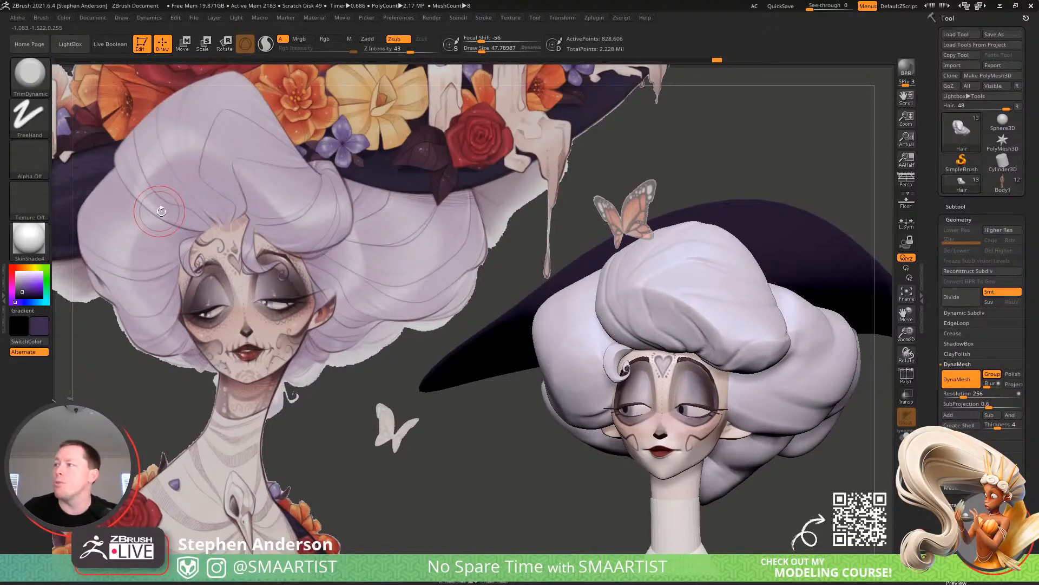
right_click_drag(595, 313, 604, 314)
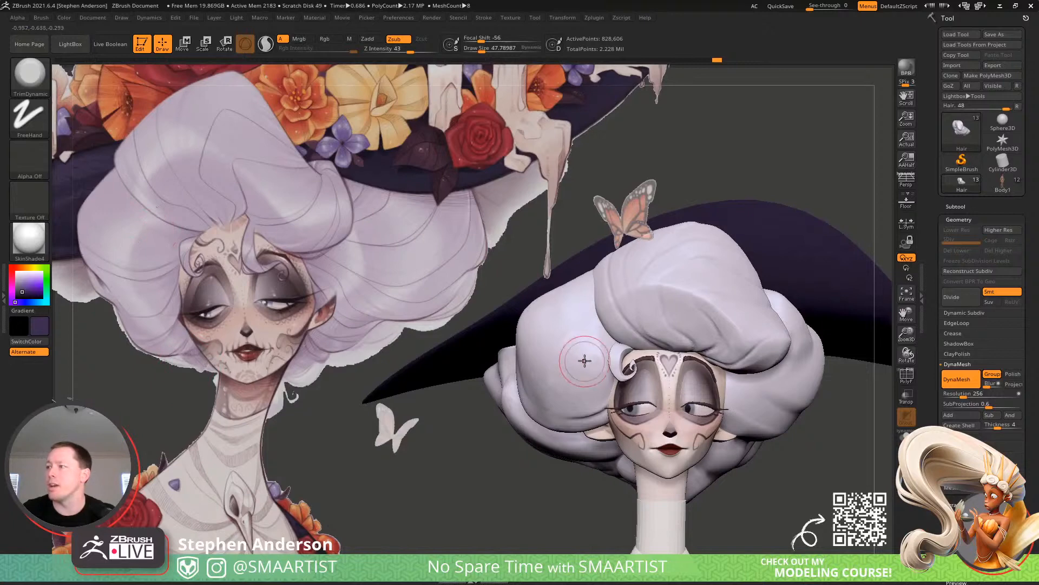
Isolate the side hair volume beside the forehead curl and plane it with TrimDynamic at draw size 90, then show all the hair
mouse_move(585, 360)
right_mouse_down()
mouse_move(578, 346)
mouse_move(553, 395)
right_mouse_up()
key("s")
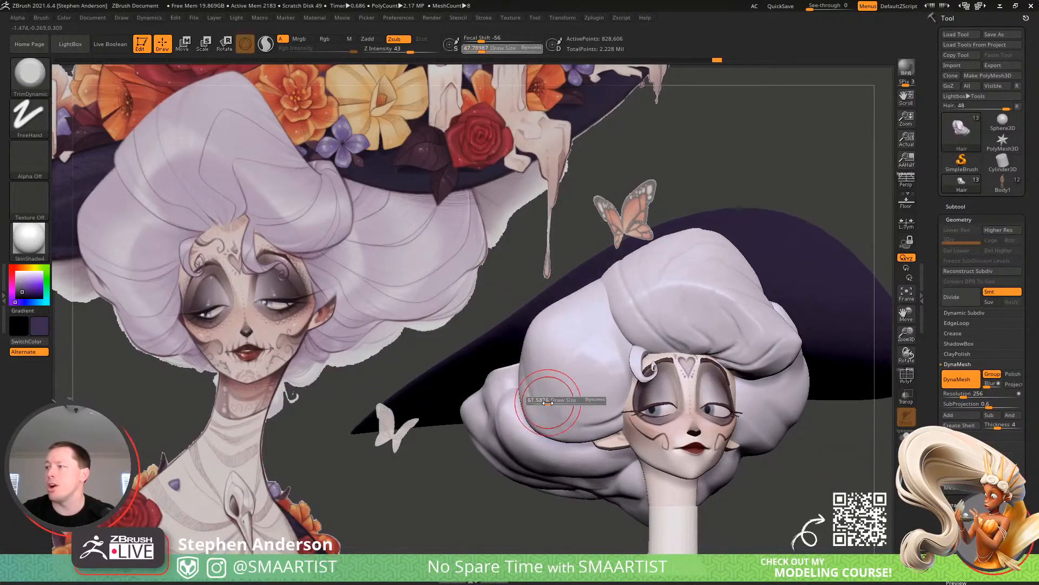
left_click_drag(548, 402, 546, 431)
left_click(547, 399, "ctrl+shift")
key("s")
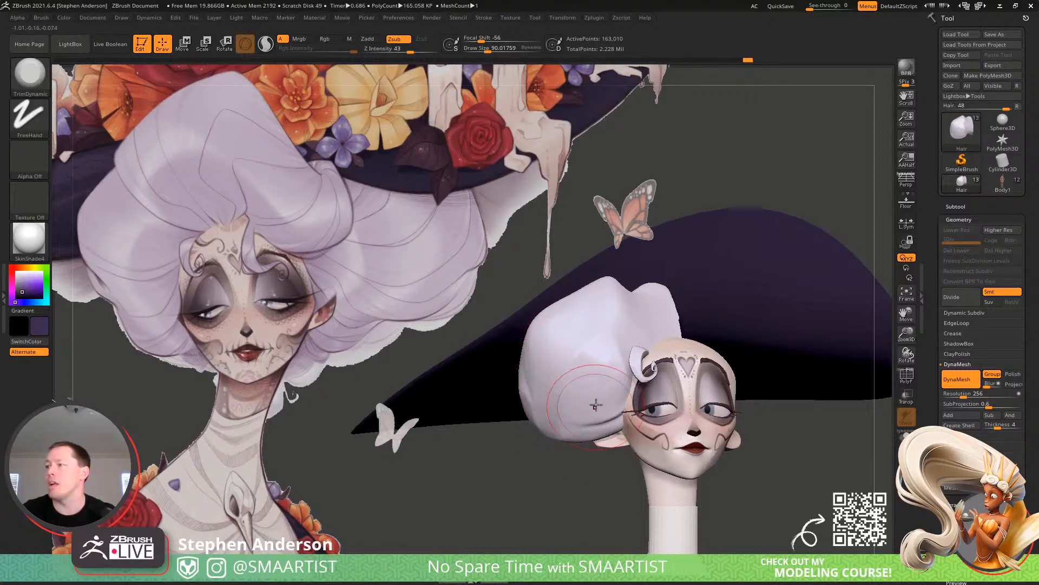
right_click_drag(588, 431, 580, 329)
right_click_drag(544, 376, 583, 409)
left_click(545, 504, "ctrl+shift")
key("ctrl+z")
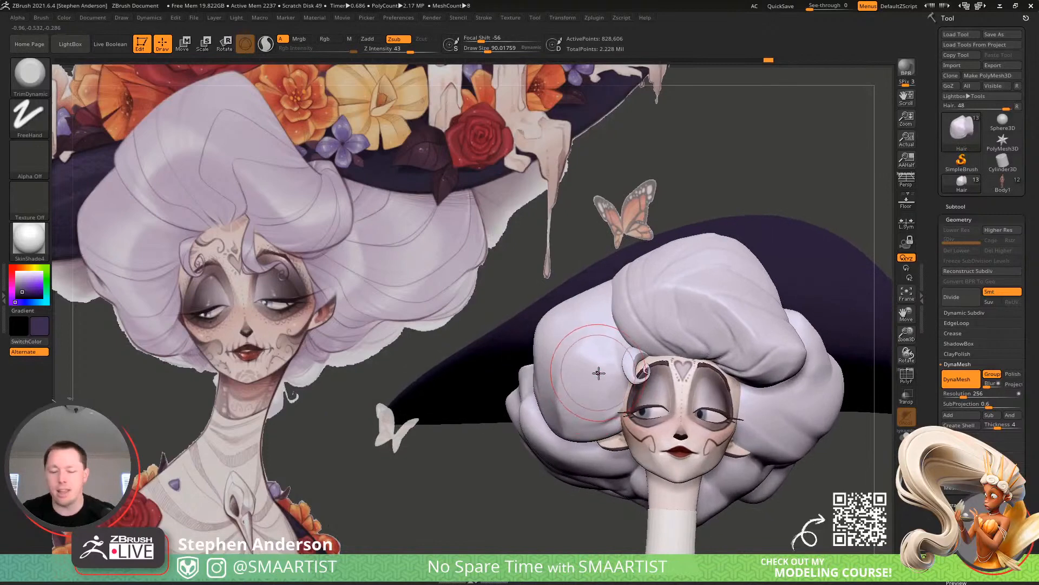
Reshape the side hair volume where it meets the front roll with the Move Topological brush, reducing the draw size to about 51
key("b")
key("m")
key("t")
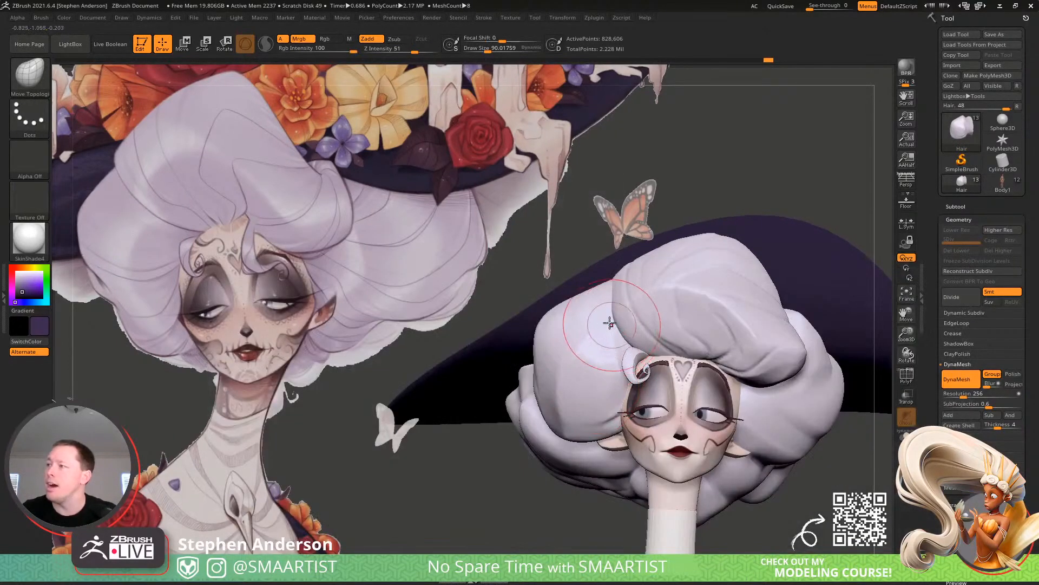
right_click_drag(616, 344, 627, 317)
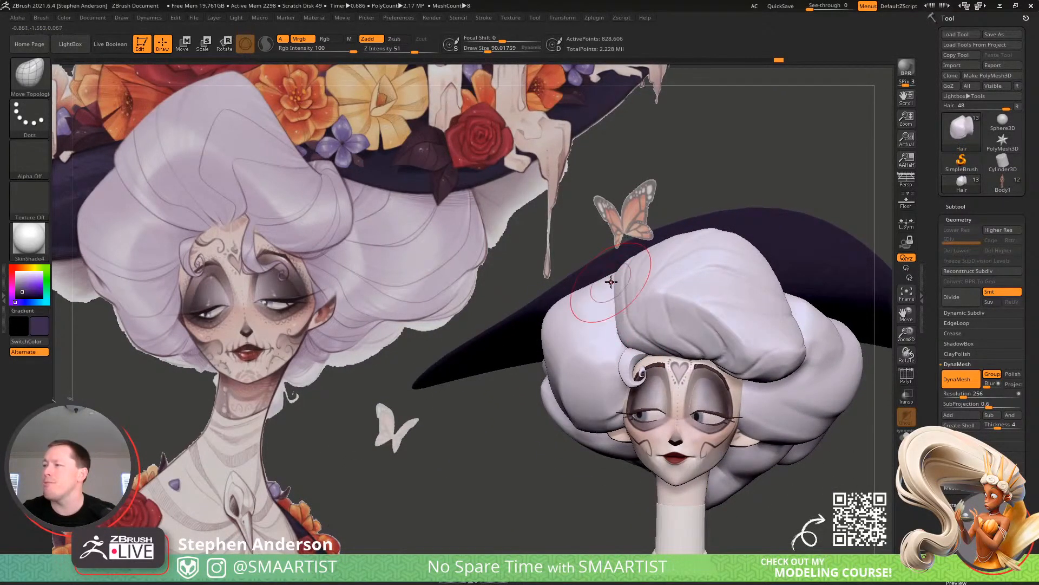
key("s")
mouse_move(619, 309)
left_mouse_down()
mouse_move(616, 351)
mouse_move(648, 346)
mouse_move(612, 326)
left_mouse_up()
key("s")
key("s")
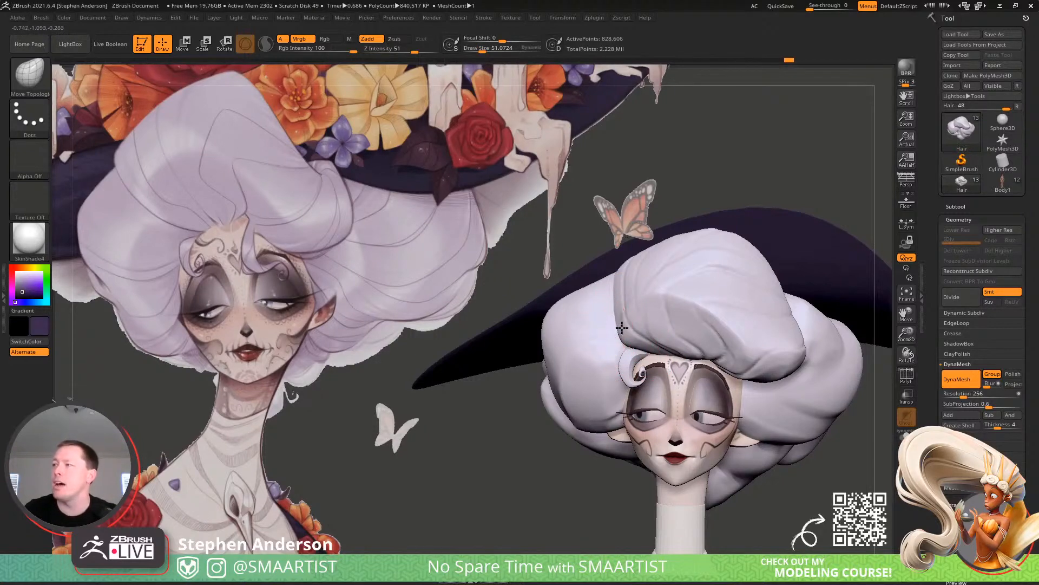
Isolate the front hair roll and plane its lower edge above the forehead curl with TrimDynamic at a draw size of about 62
left_click(620, 328, "ctrl+shift")
key("b")
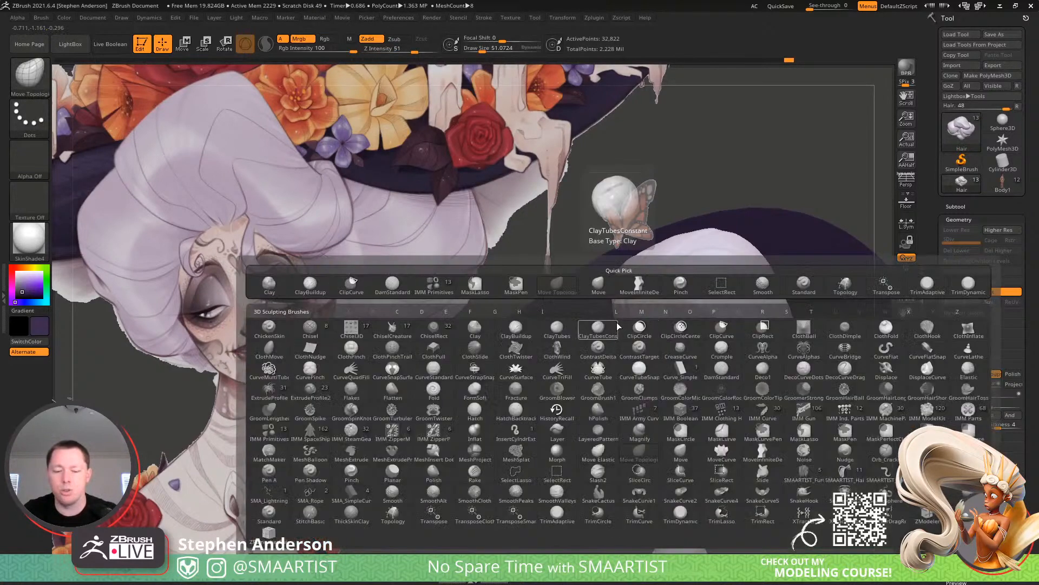
key("t")
key("d")
key("s")
left_click_drag(615, 317, 653, 347)
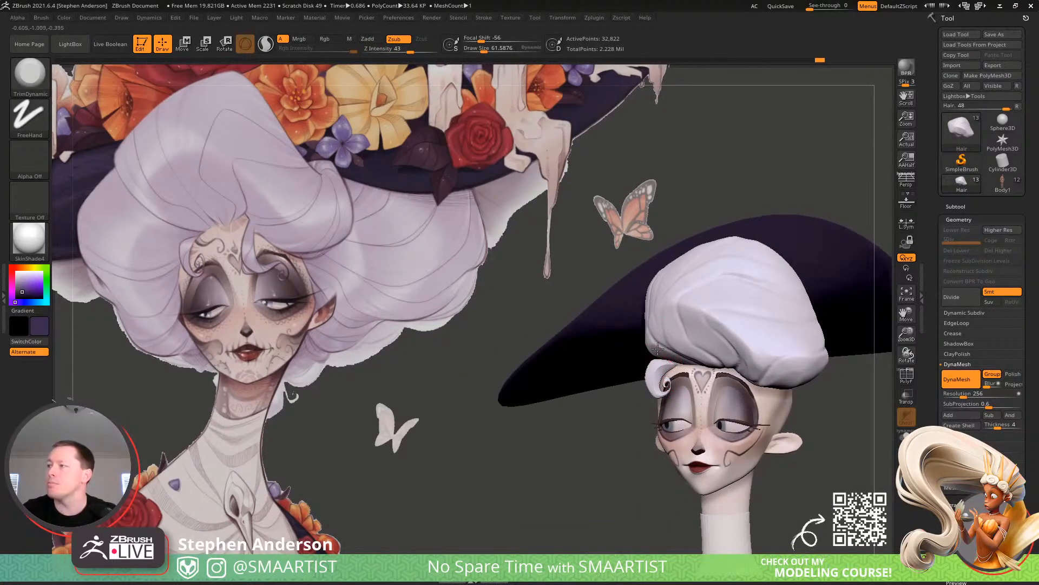
left_click_drag(657, 352, 677, 373)
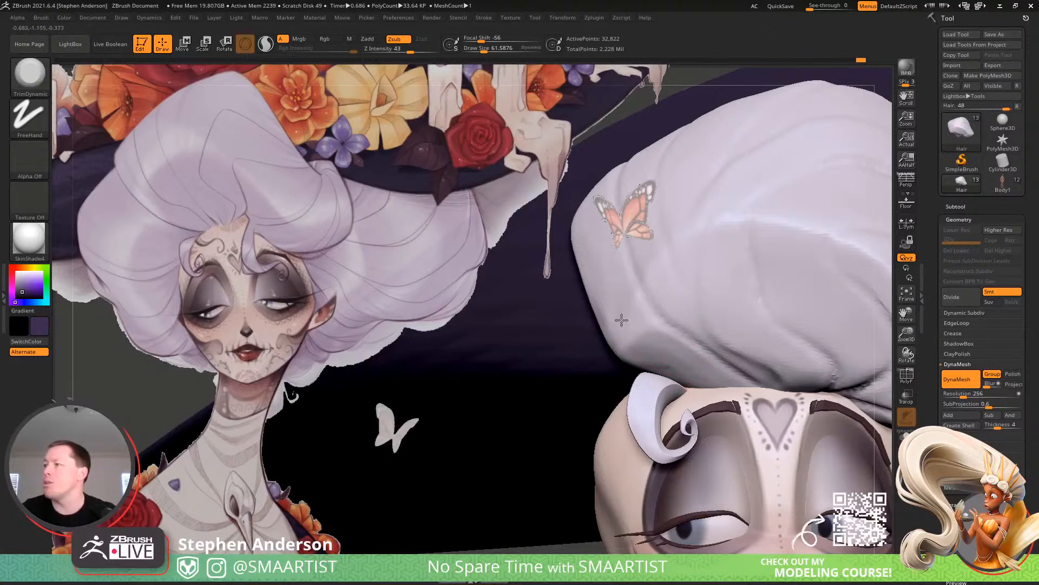
left_click(660, 339, "alt")
right_click_drag(677, 367, 652, 320, "ctrl")
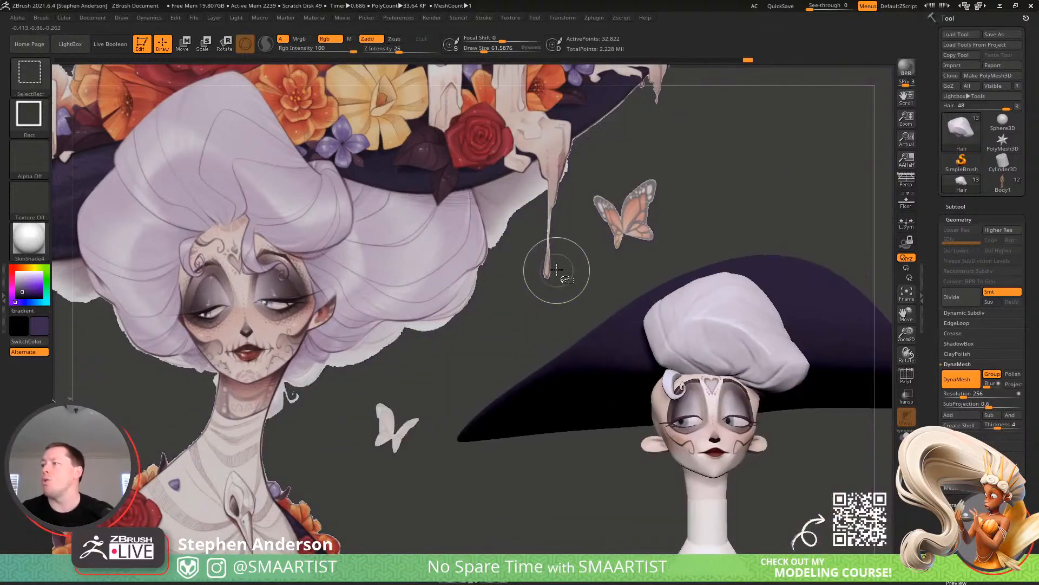
Show all the hair pieces again and refine the planes of the front roll and side volume with TrimDynamic
left_click(560, 274, "ctrl+shift")
right_click_drag(706, 366, 731, 365)
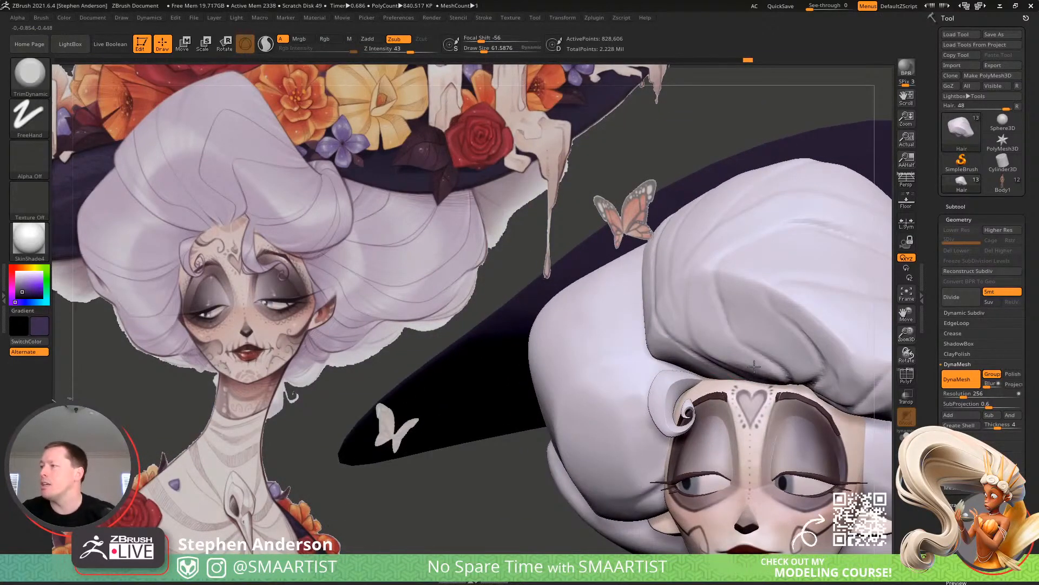
mouse_move(755, 370)
right_mouse_down("ctrl")
mouse_move(742, 335)
mouse_move(751, 370)
right_mouse_up("ctrl")
left_click_drag(713, 324, 715, 313)
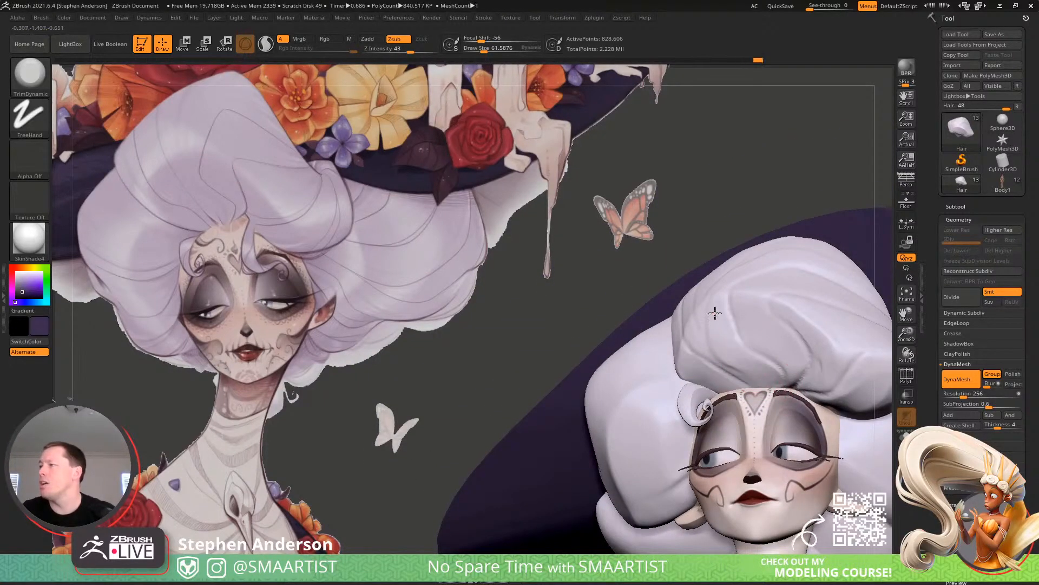
right_click_drag(847, 348, 802, 362)
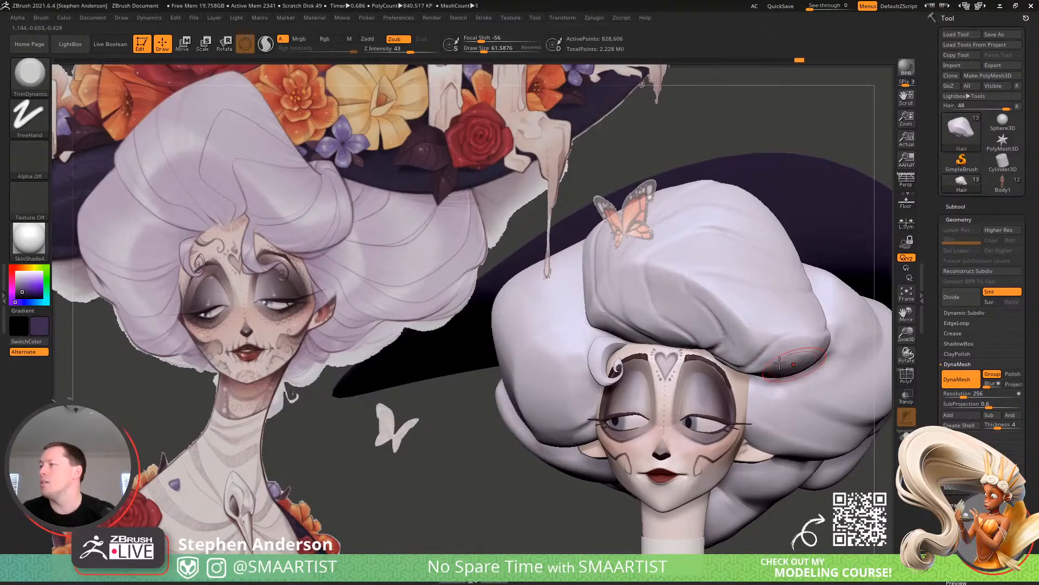
right_click_drag(584, 364, 710, 326, "alt")
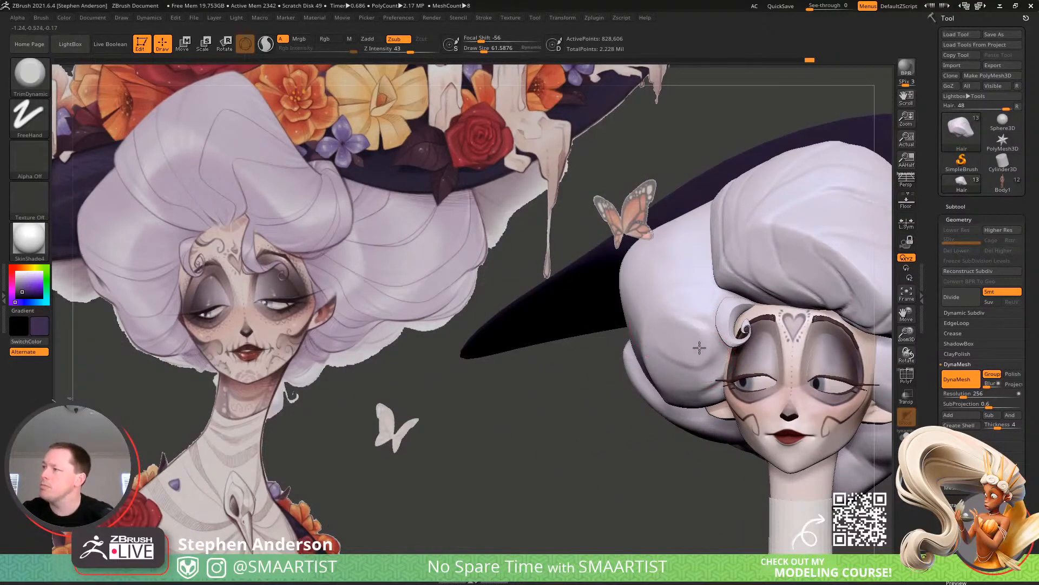
right_click_drag(768, 354, 631, 303)
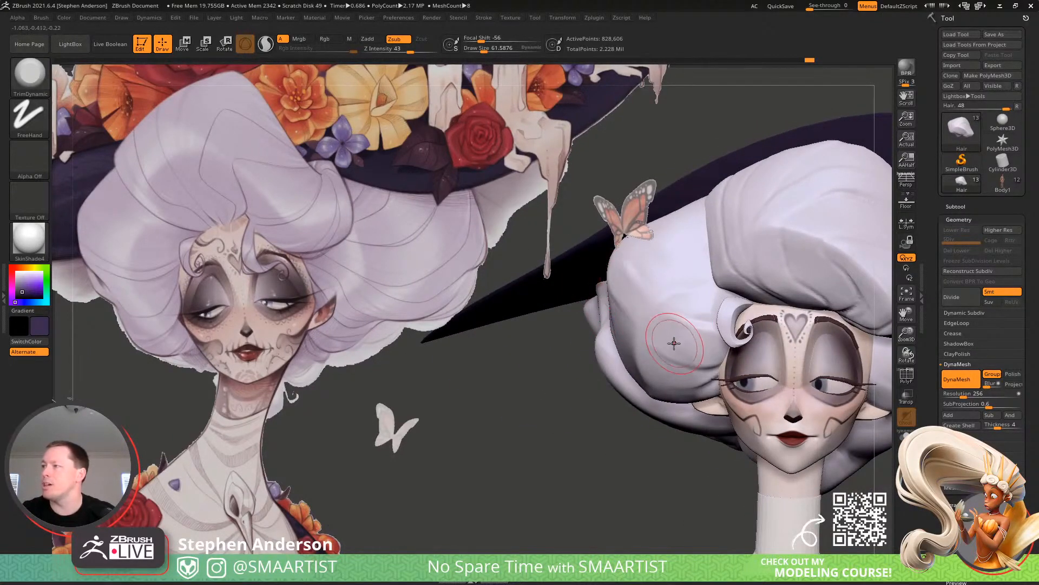
Carve a curved strand crease down the side hair volume with the DamStandard brush
key("b")
key("d")
key("s")
mouse_move(612, 324)
right_mouse_down()
mouse_move(649, 318)
mouse_move(601, 280)
right_mouse_up()
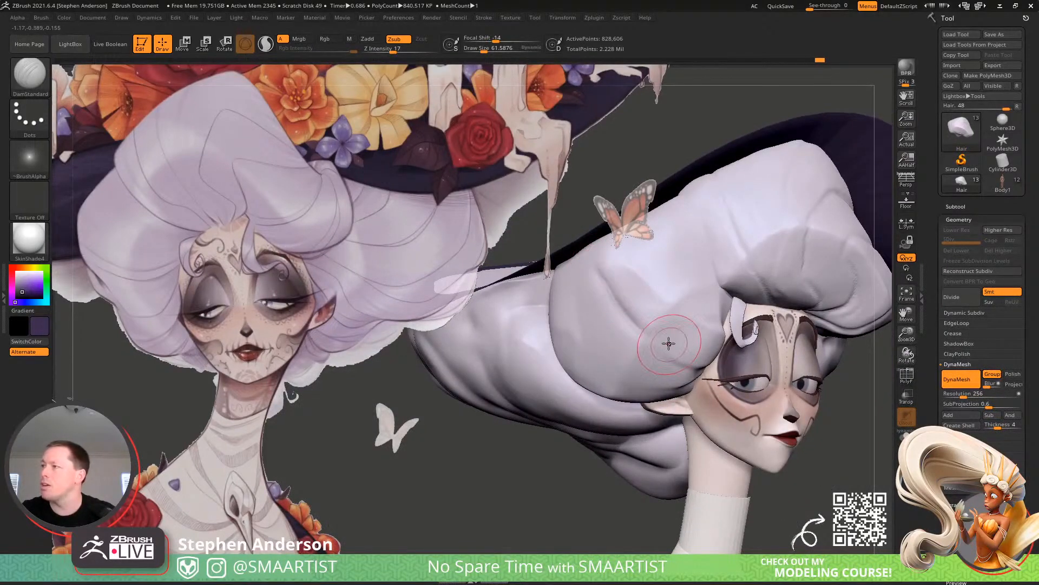
key("ctrl")
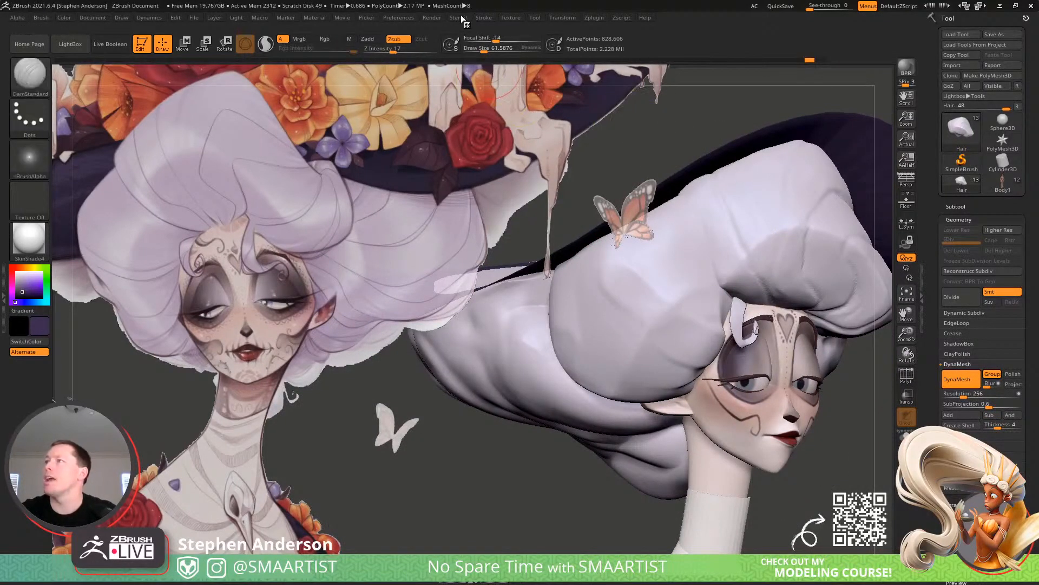
left_click(484, 18)
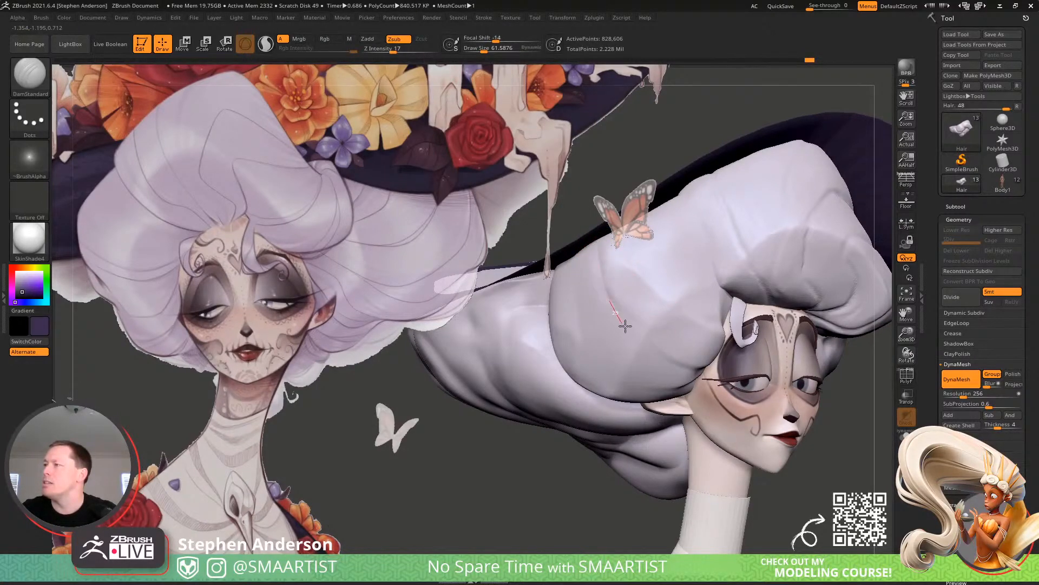
mouse_move(669, 340)
right_mouse_down()
mouse_move(668, 311)
mouse_move(645, 304)
mouse_move(598, 252)
right_mouse_up()
left_click_drag(598, 251, 598, 279)
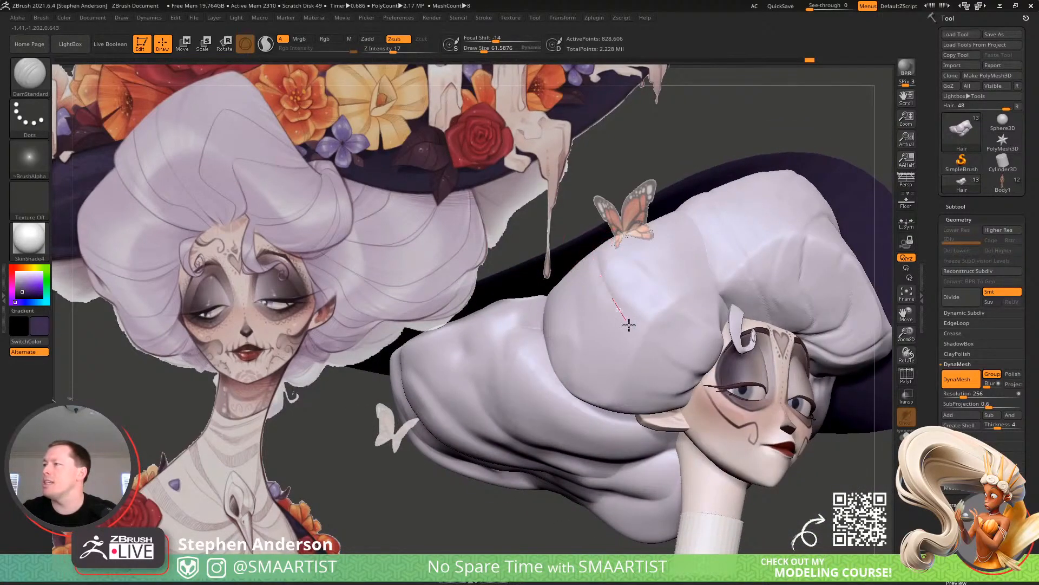
Extend and deepen the side volume's crease toward the face with further DamStandard strokes
left_click_drag(722, 382, 733, 382)
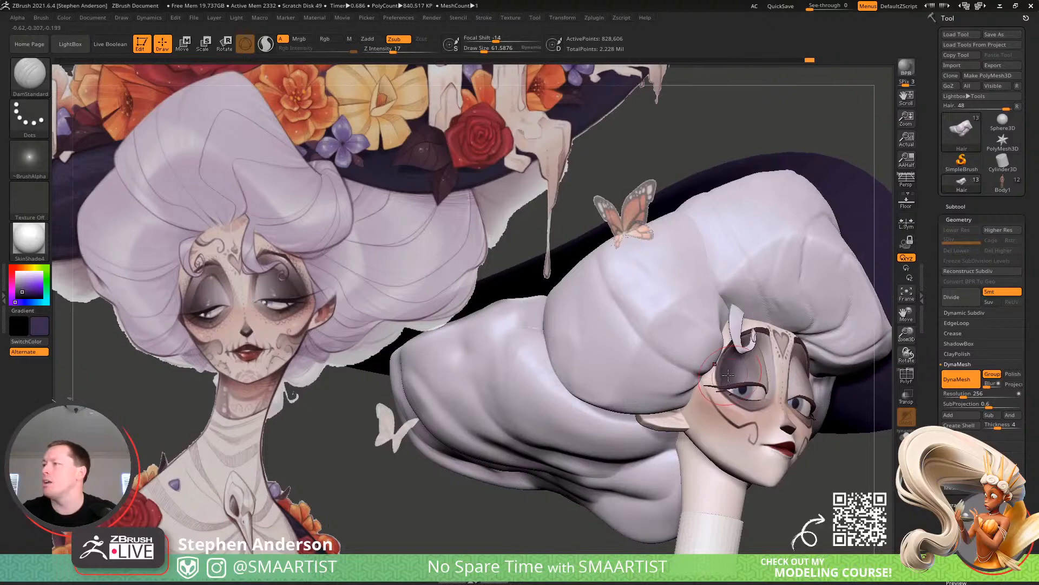
mouse_move(706, 393)
right_mouse_down()
mouse_move(692, 339)
mouse_move(689, 358)
mouse_move(698, 356)
mouse_move(607, 297)
right_mouse_up()
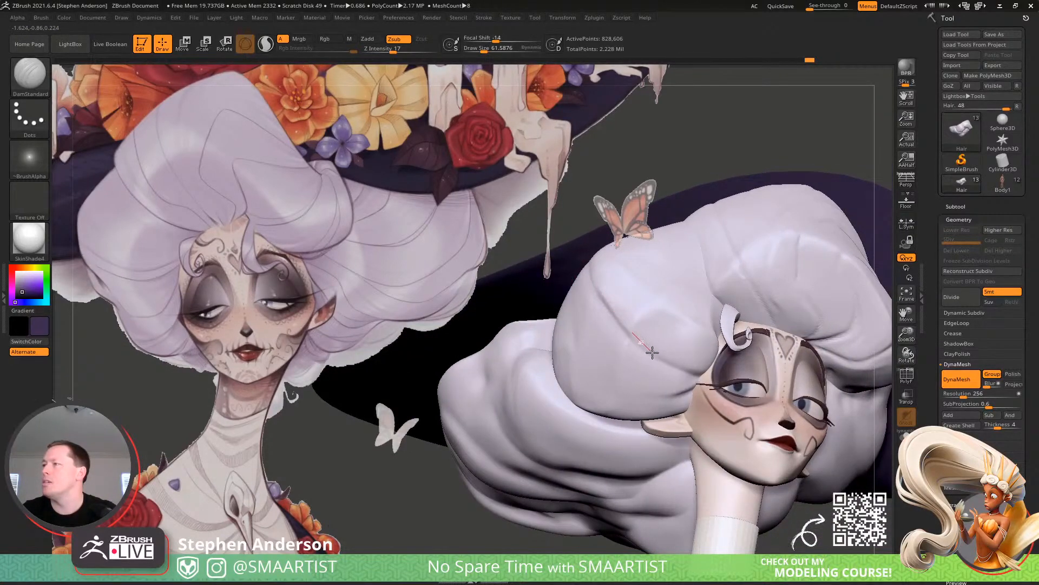
left_click_drag(660, 355, 759, 374)
right_click_drag(702, 323, 723, 344)
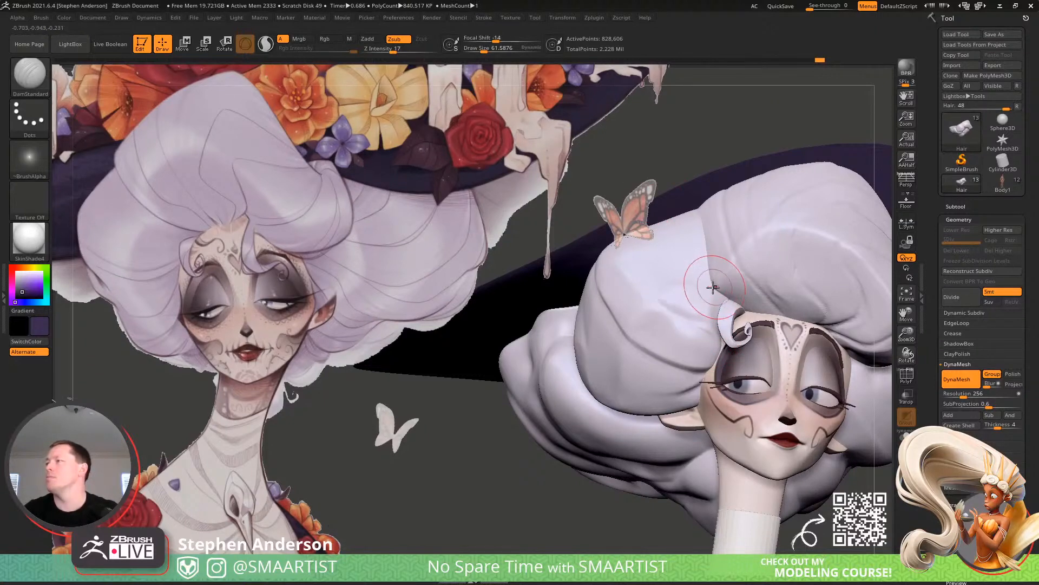
right_click_drag(713, 287, 676, 309)
Flatten the surfaces around the new crease on the side hair volume with the TrimDynamic brush
key("b")
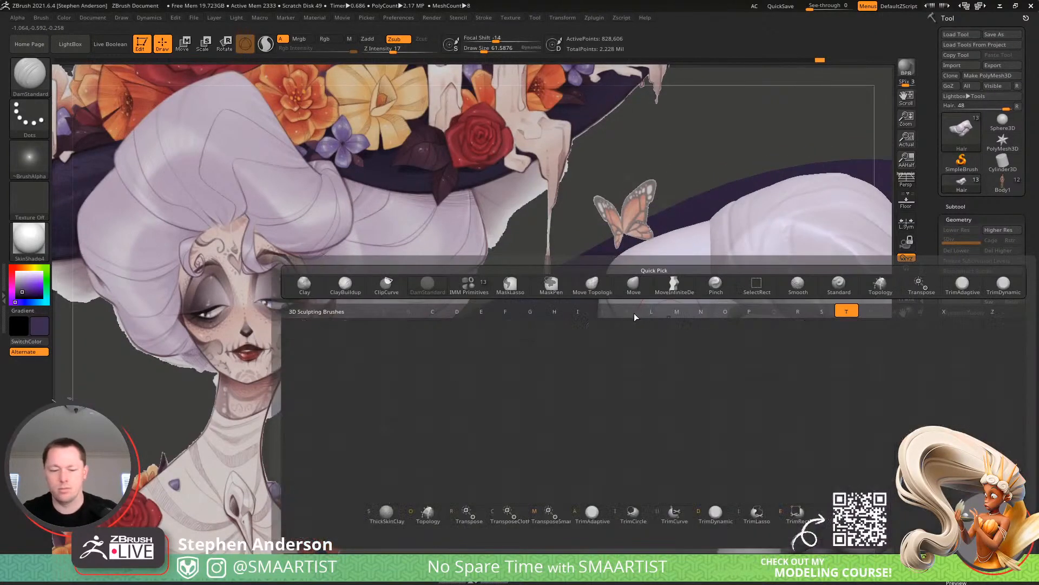
key("d")
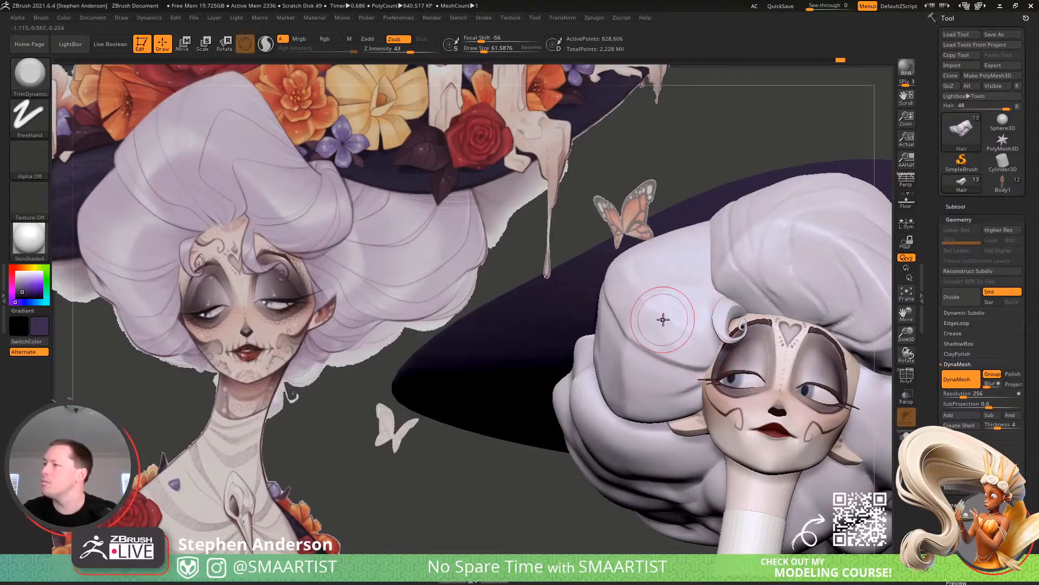
right_click_drag(666, 336, 696, 358)
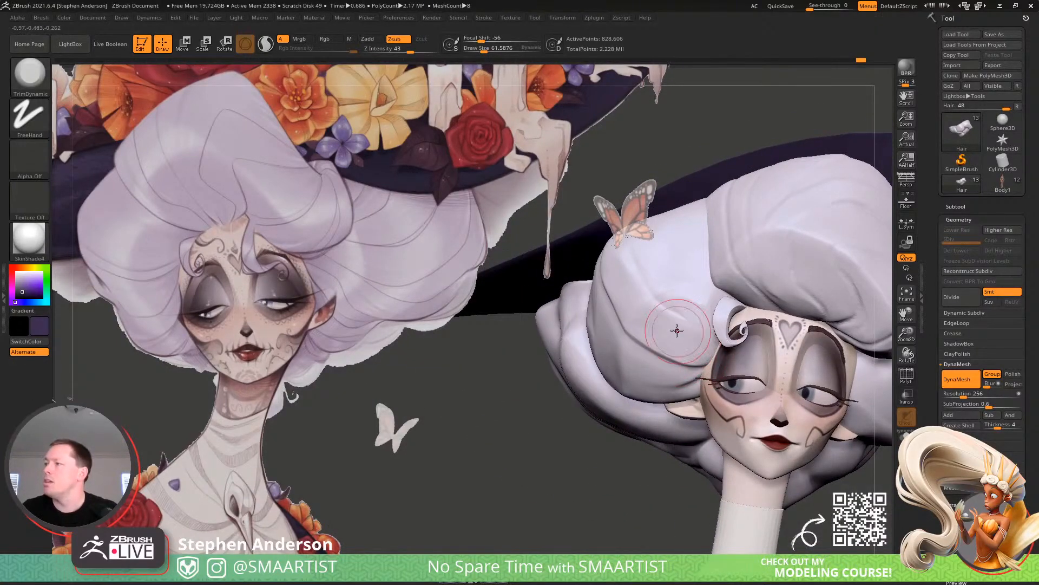
mouse_move(673, 301)
right_mouse_down()
mouse_move(726, 360)
mouse_move(670, 305)
mouse_move(685, 327)
mouse_move(693, 320)
mouse_move(645, 306)
right_mouse_up()
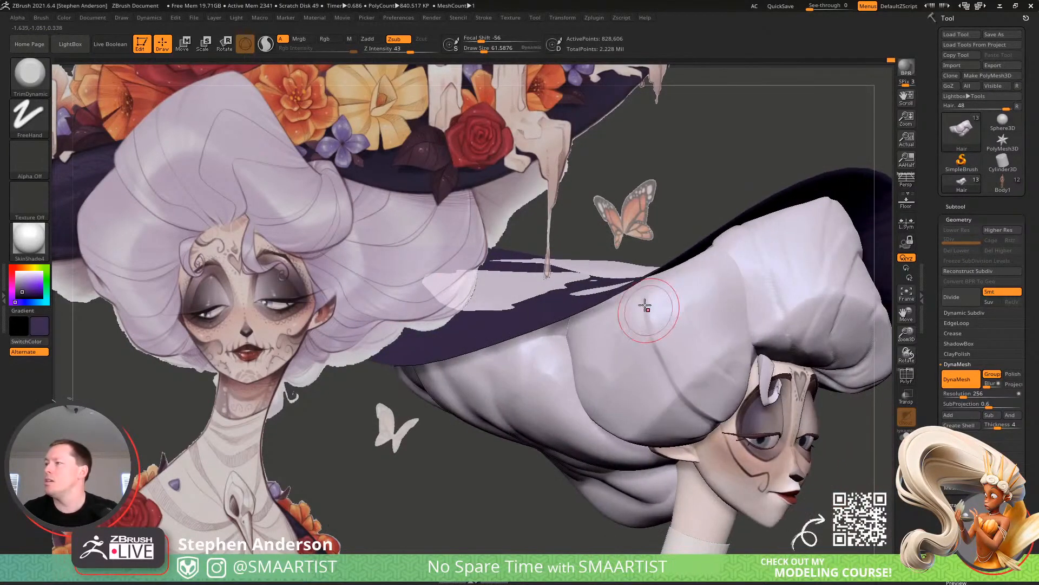
mouse_move(717, 336)
right_mouse_down()
mouse_move(673, 301)
mouse_move(689, 294)
mouse_move(752, 352)
mouse_move(671, 301)
mouse_move(691, 316)
right_mouse_up()
mouse_move(716, 376)
right_mouse_down("alt")
mouse_move(670, 336)
mouse_move(678, 316)
mouse_move(709, 321)
mouse_move(663, 282)
right_mouse_up("alt")
mouse_move(662, 281)
right_mouse_down("ctrl")
mouse_move(669, 290)
mouse_move(655, 301)
right_mouse_up("ctrl")
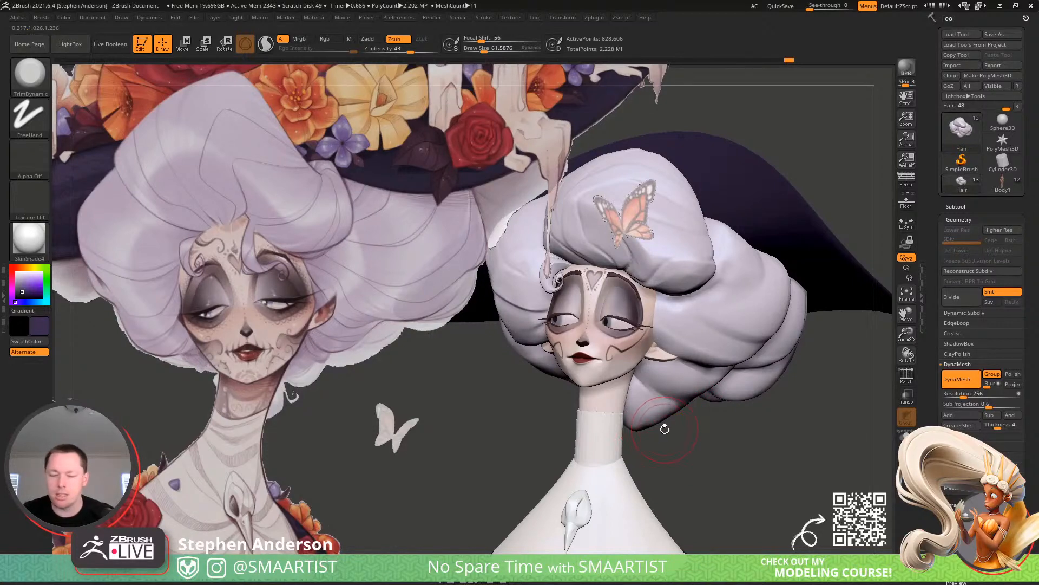
Push up the tip of the lowest hair lock beside the neck with the Move brush at a draw size of about 146
key("b")
key("m")
key("v")
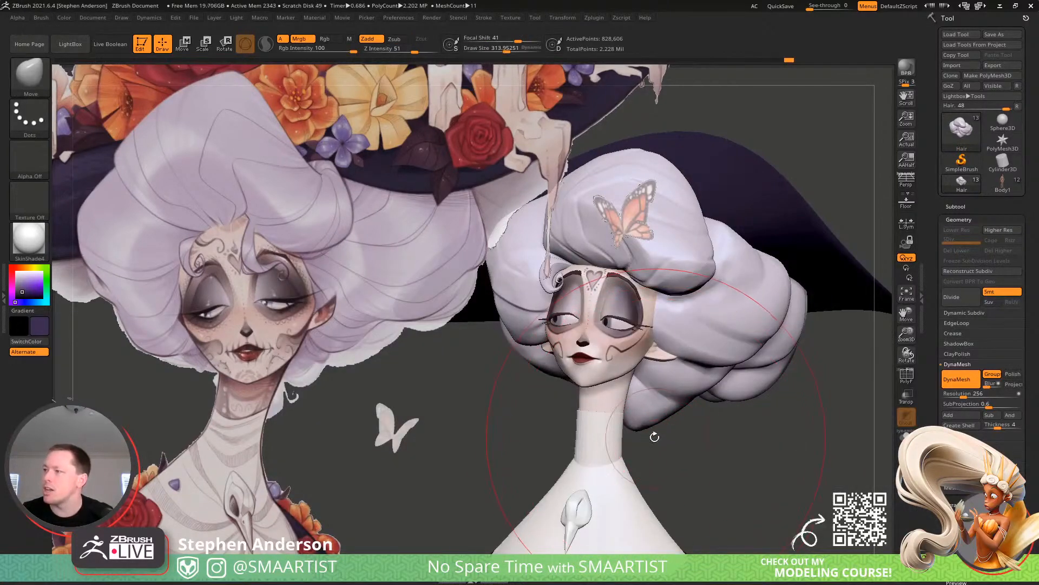
key("s")
left_click_drag(683, 402, 668, 402)
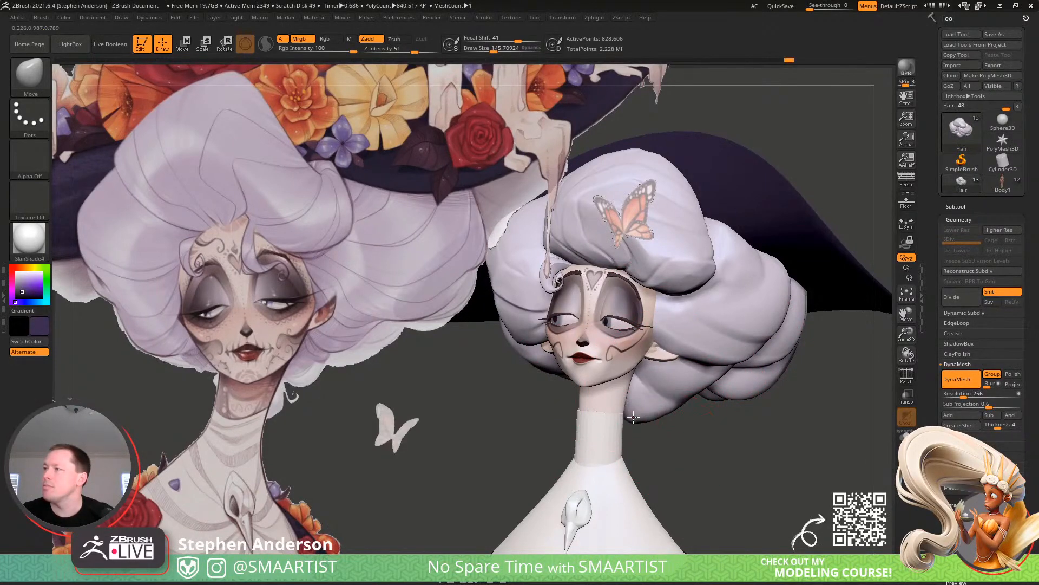
Enlarge the Move brush to a draw size of about 322 and orbit around the hair and hat
key("s")
left_click_drag(646, 416, 651, 415)
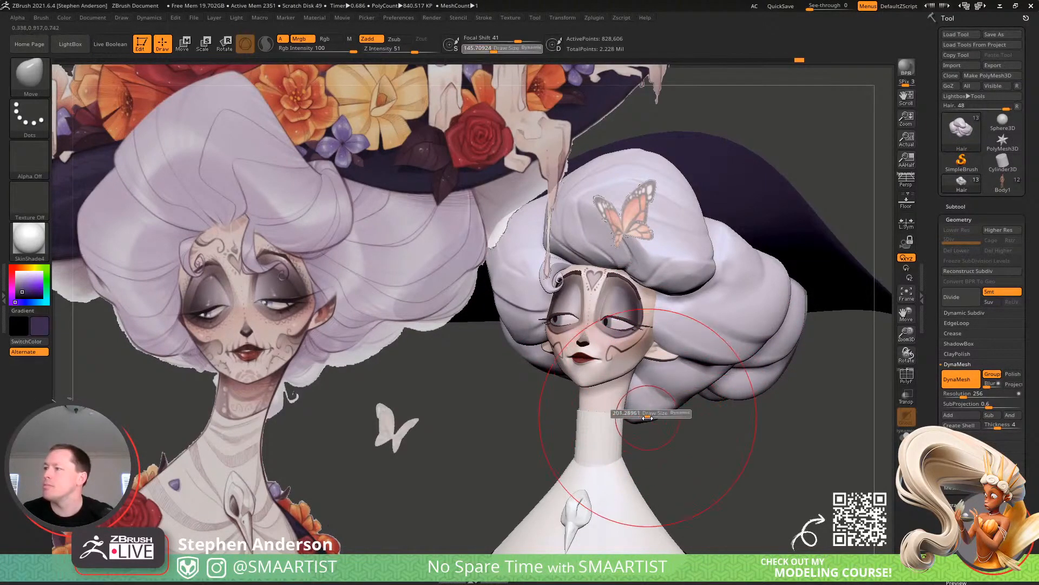
right_click_drag(652, 416, 646, 421)
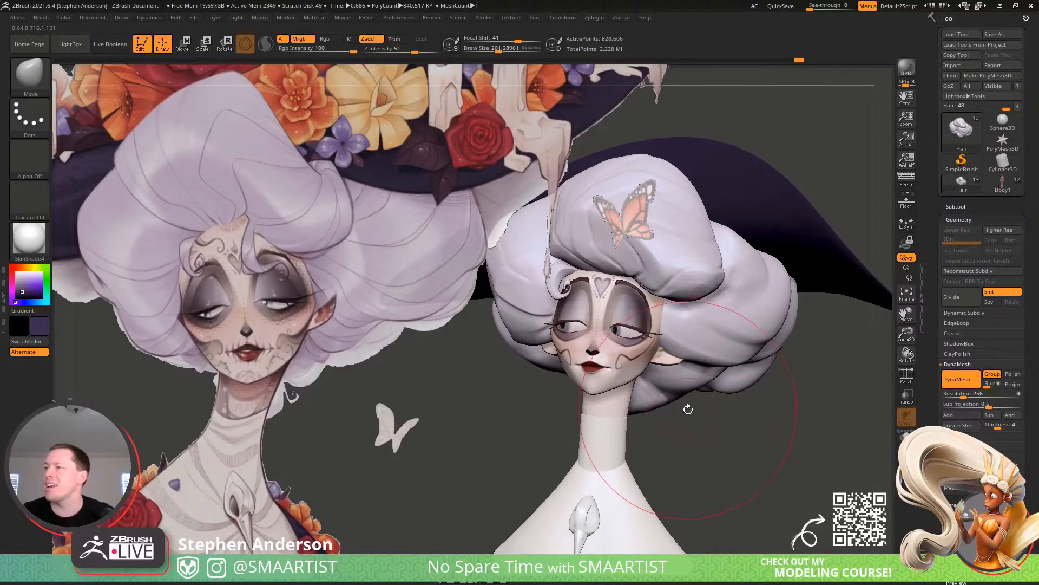
right_click_drag(638, 405, 667, 402)
key("s")
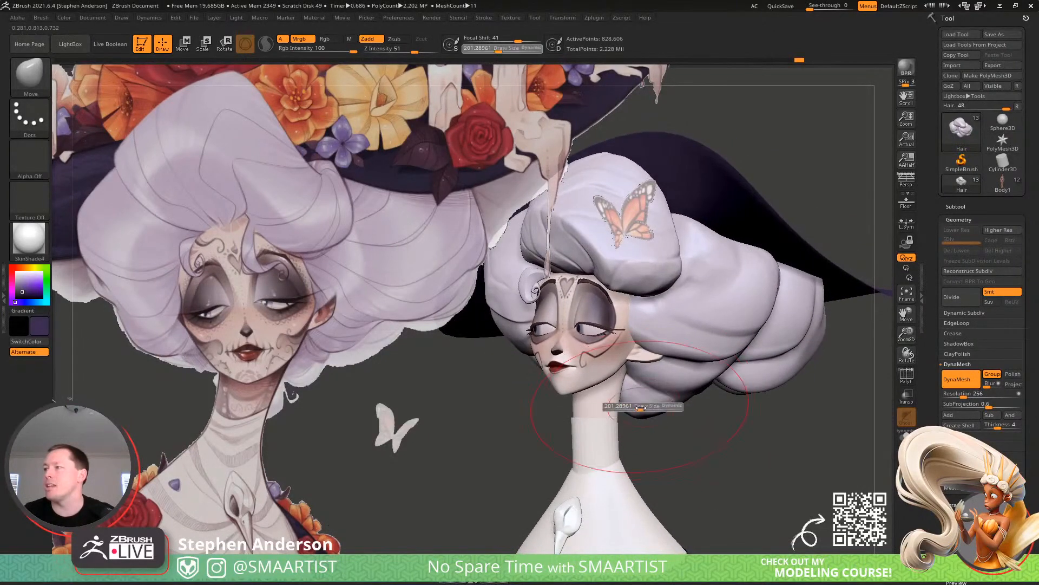
left_click_drag(642, 411, 650, 411)
mouse_move(641, 383)
right_mouse_down()
mouse_move(738, 324)
mouse_move(764, 379)
mouse_move(744, 386)
mouse_move(731, 331)
mouse_move(712, 438)
right_mouse_up()
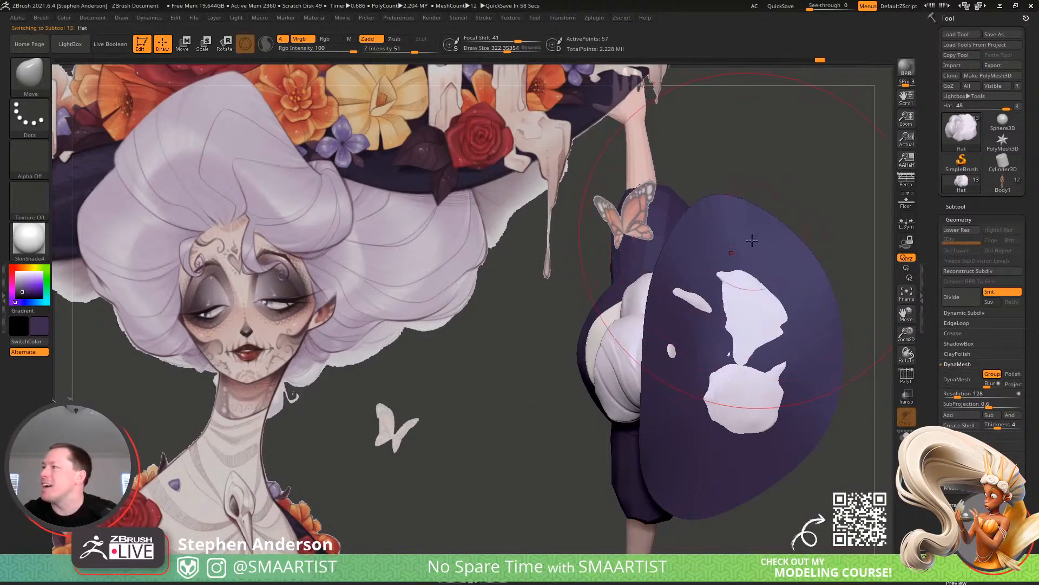
Select the Hat subtool and scale down the Spotlight reference image so the flower-covered hat is shown
left_click(728, 368, "alt")
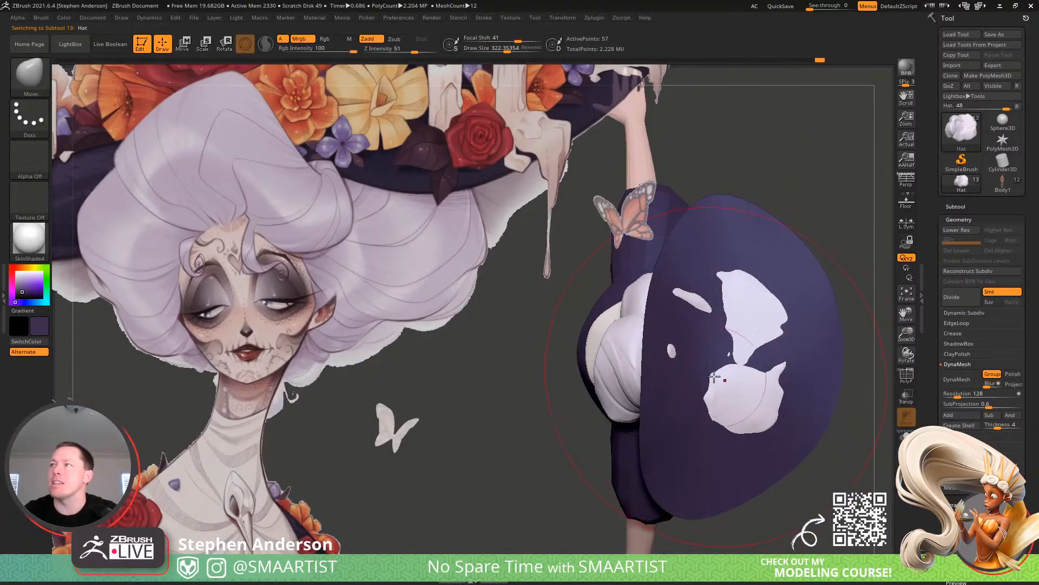
key("z")
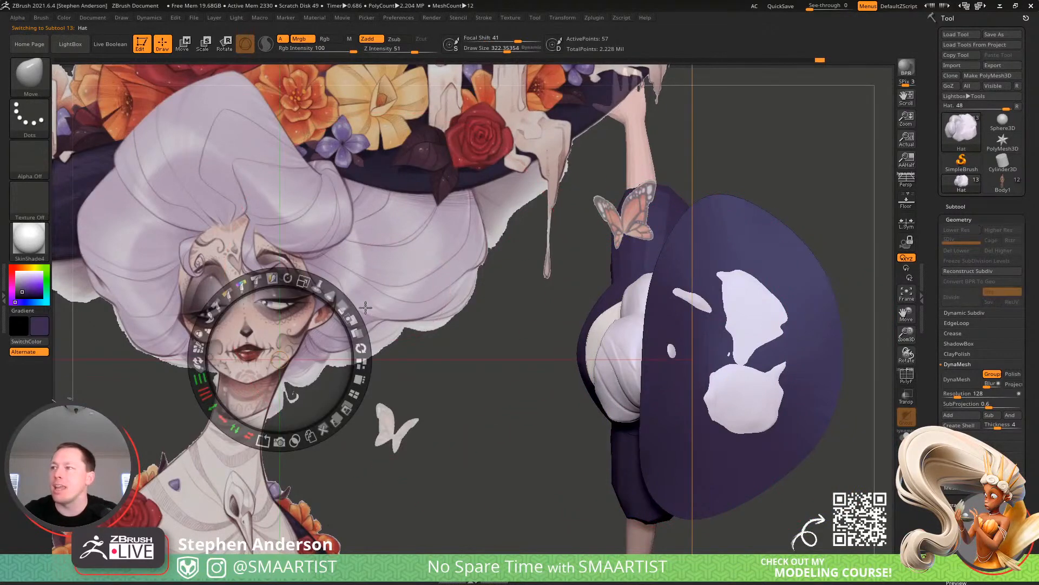
mouse_move(304, 280)
left_mouse_down()
mouse_move(269, 273)
mouse_move(240, 283)
left_mouse_up()
key("z")
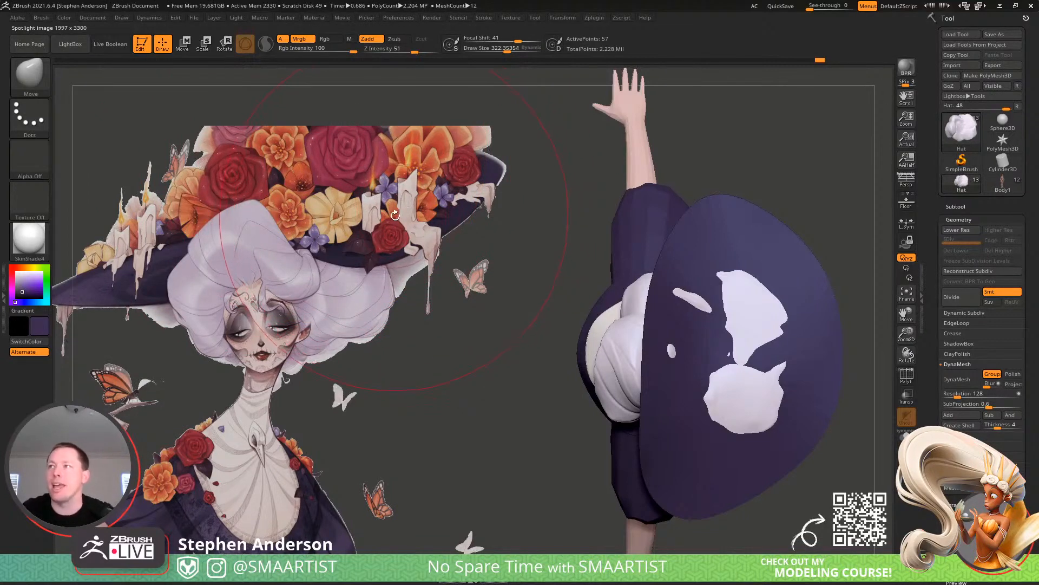
Insert a large PolySphere on top of the hat with the IMM Primitives brush and adjust its placement with the gizmo
key("b")
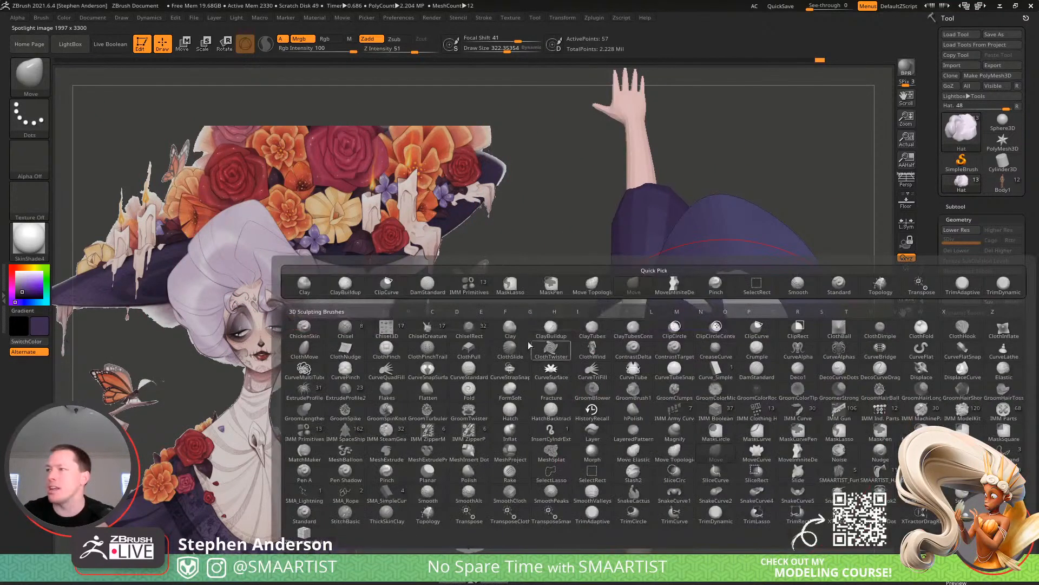
left_click(472, 289)
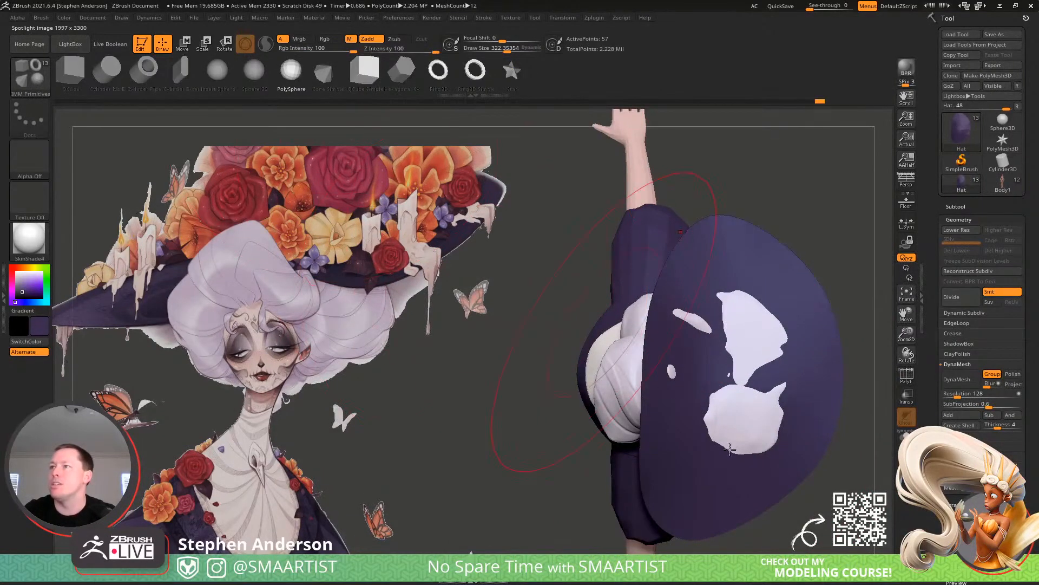
left_click_drag(735, 386, 745, 474)
mouse_move(745, 474)
right_mouse_down()
mouse_move(762, 348)
mouse_move(733, 433)
right_mouse_up()
key("ctrl")
key("ctrl+z")
left_click_drag(731, 435, 733, 494)
key("w")
left_click_drag(747, 386, 751, 370)
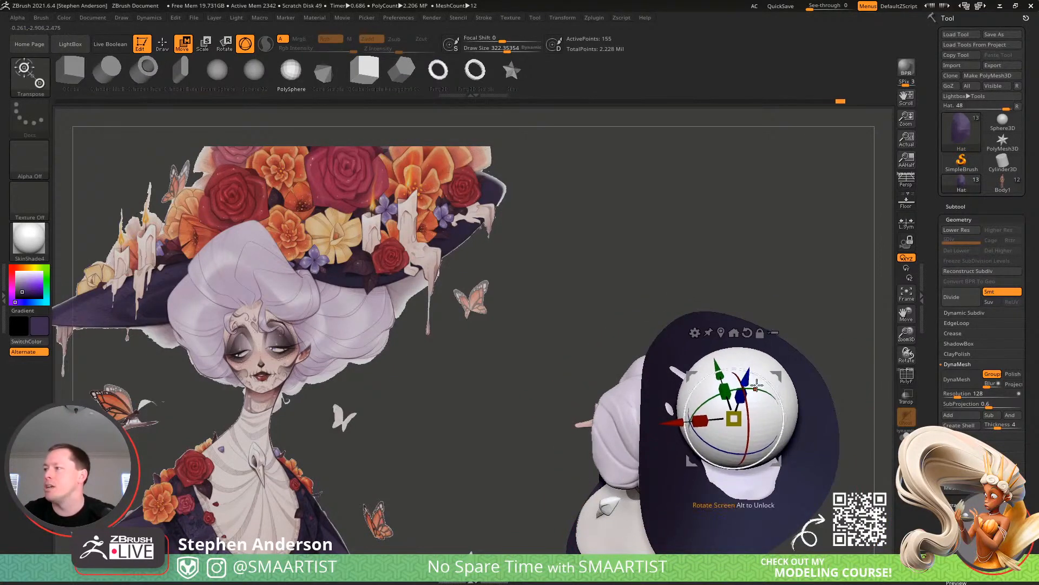
Add smaller PolySpheres around the large sphere toward the front and one side of the hat to block in the flowers
key("q")
mouse_move(745, 431)
right_mouse_down()
mouse_move(733, 450)
mouse_move(715, 417)
mouse_move(696, 459)
mouse_move(655, 482)
right_mouse_up()
mouse_move(655, 490)
left_mouse_down()
mouse_move(676, 480)
mouse_move(666, 475)
mouse_move(659, 489)
mouse_move(662, 479)
left_mouse_up()
key("ctrl+z")
mouse_move(662, 478)
right_mouse_down()
mouse_move(666, 457)
mouse_move(608, 397)
right_mouse_up()
left_click_drag(579, 401, 591, 422)
left_click_drag(525, 374, 546, 407)
right_click_drag(574, 453, 589, 417)
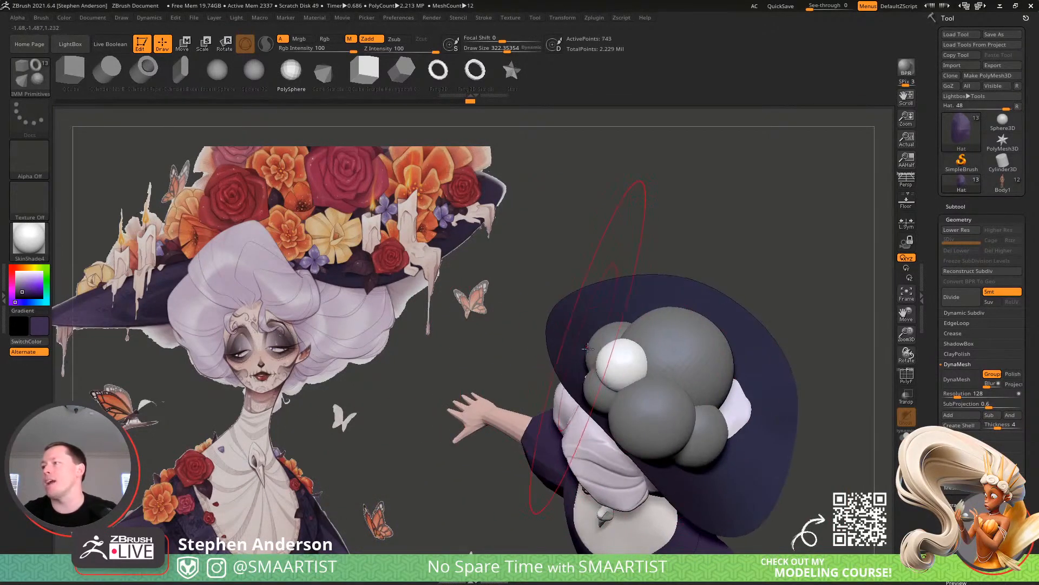
left_click_drag(583, 345, 602, 355)
right_click_drag(600, 367, 610, 304)
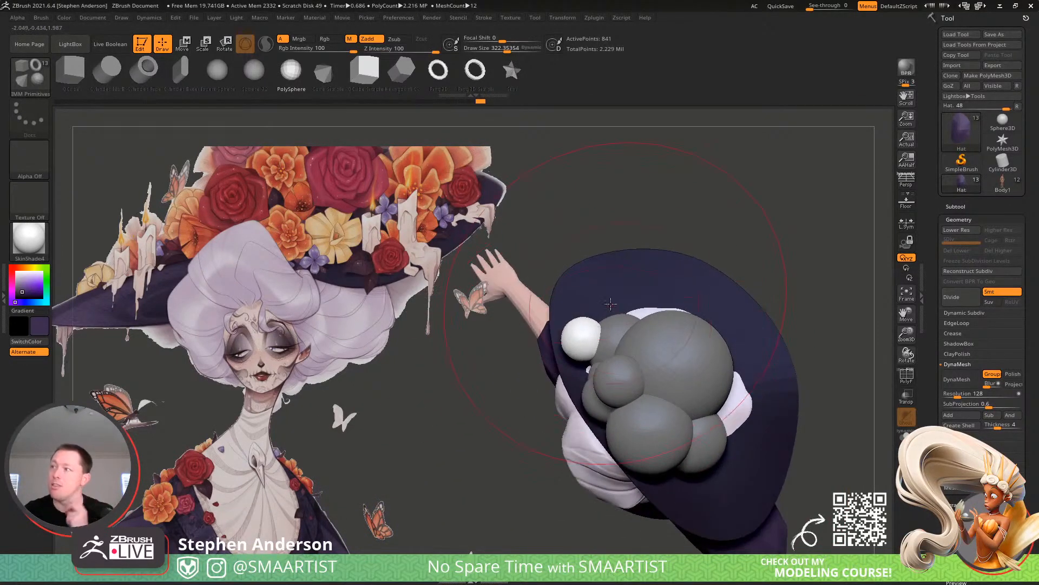
Fill the other side and back of the hat with further PolySpheres of varied size clustered along the brim
right_click_drag(658, 335, 726, 311)
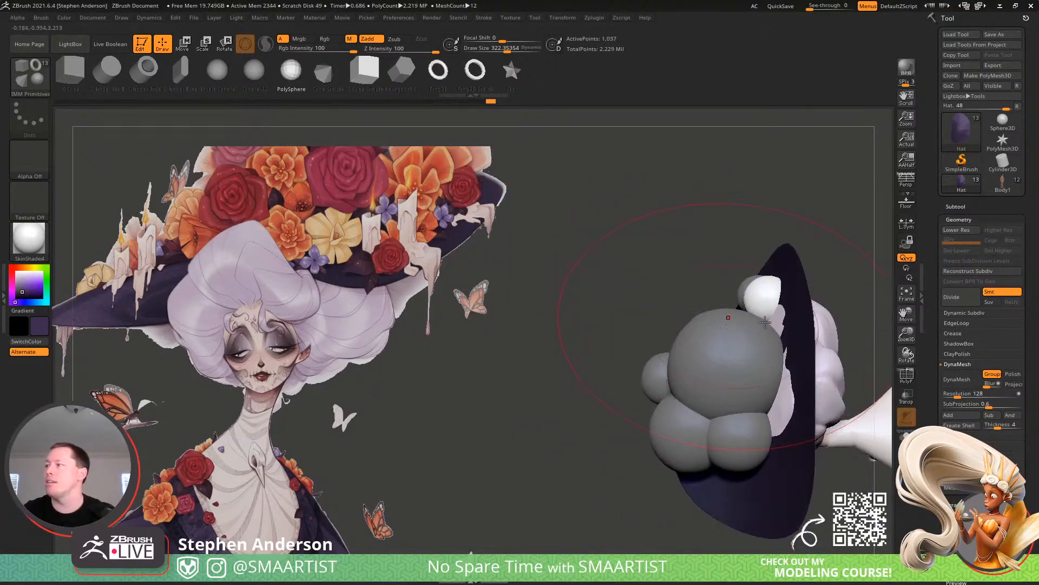
left_click_drag(764, 311, 732, 305)
right_click_drag(732, 304, 663, 336)
left_click_drag(666, 337, 670, 344)
right_click_drag(805, 383, 644, 411)
left_click_drag(670, 439, 670, 439)
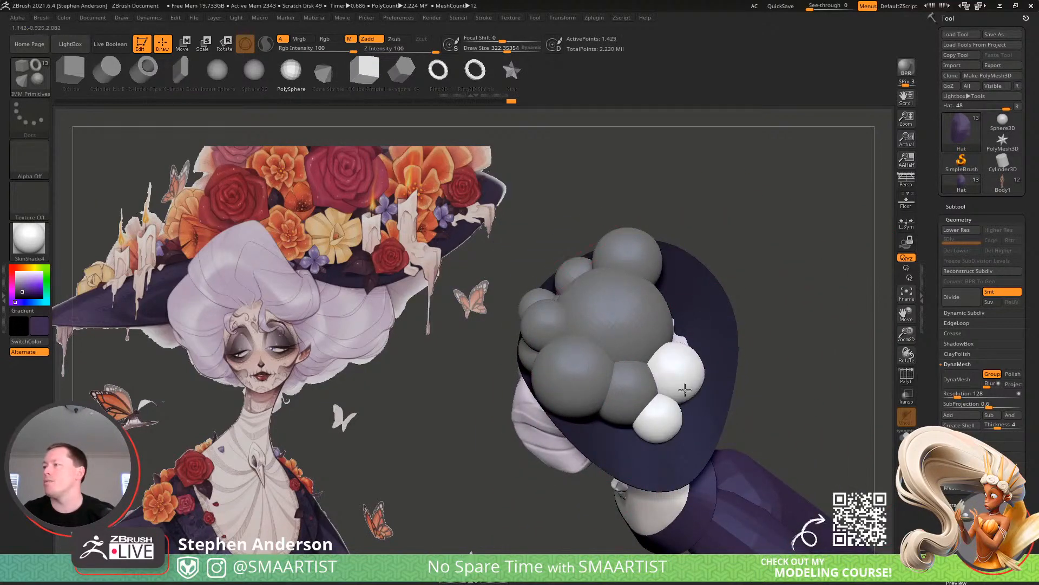
left_click_drag(685, 389, 685, 391)
left_click_drag(691, 325, 697, 337)
left_click_drag(677, 285, 683, 298)
mouse_move(726, 368)
right_mouse_down()
mouse_move(717, 266)
mouse_move(642, 343)
right_mouse_up()
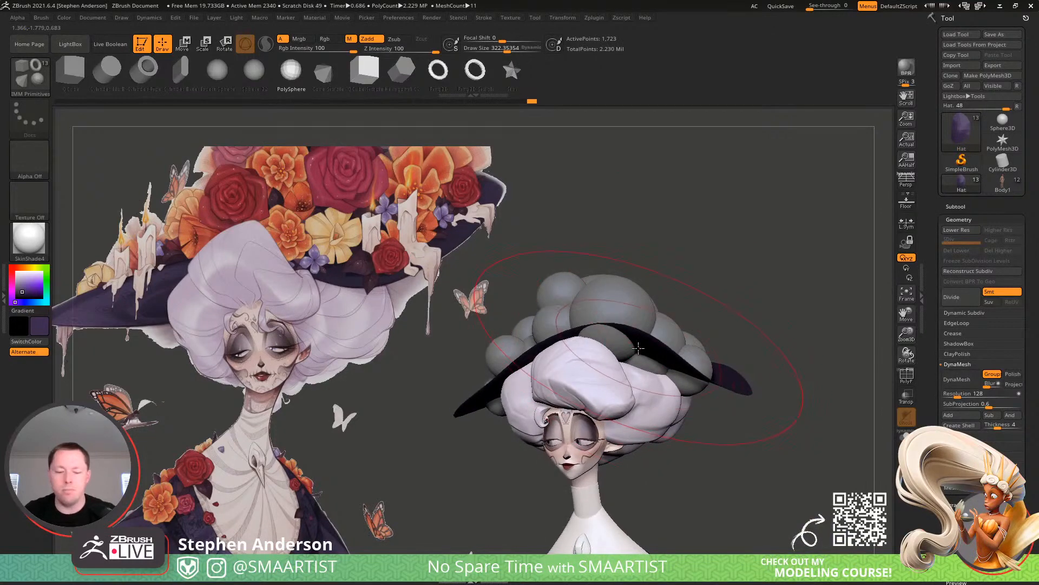
Clear the mask and push the front sphere up above the brim with the Move Topological brush at a draw size of about 151
key("b")
key("m")
key("t")
left_click_drag(768, 269, 782, 287, "ctrl")
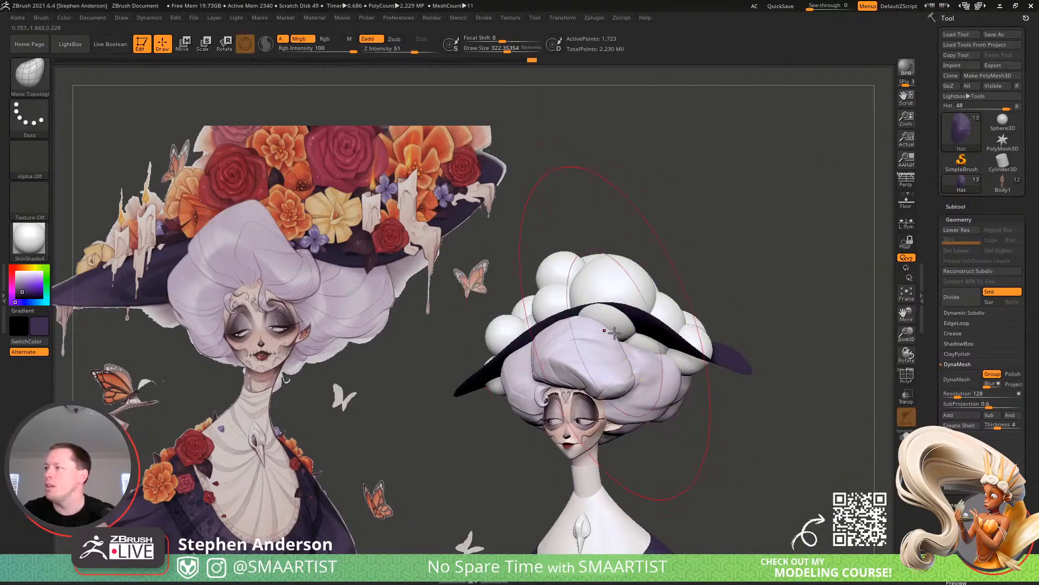
key("s")
left_click_drag(615, 333, 601, 333)
mouse_move(617, 340)
right_mouse_down()
mouse_move(592, 344)
mouse_move(601, 342)
right_mouse_up()
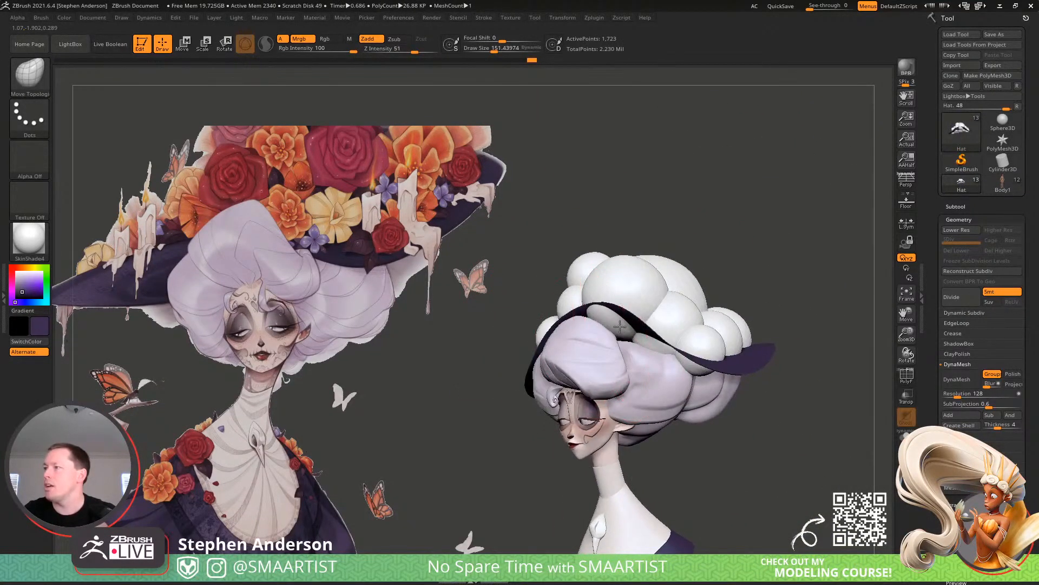
left_click_drag(619, 327, 632, 295)
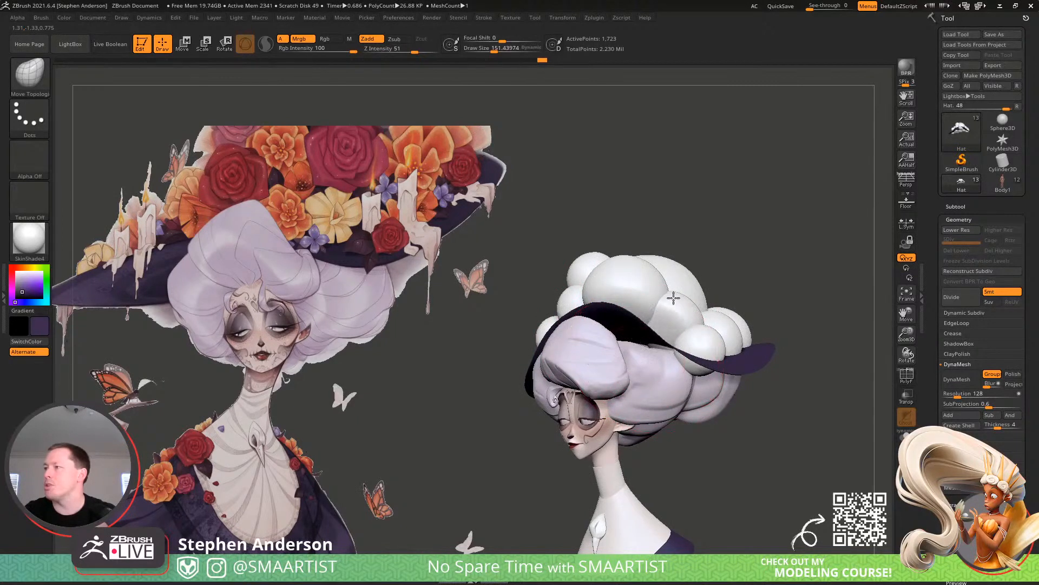
Isolate the hat and push the spheres protruding beneath the brim's front edge and sides upward with the Move Topological brush
key("alt+s")
right_click_drag(661, 383, 670, 351)
left_click_drag(623, 364, 612, 316)
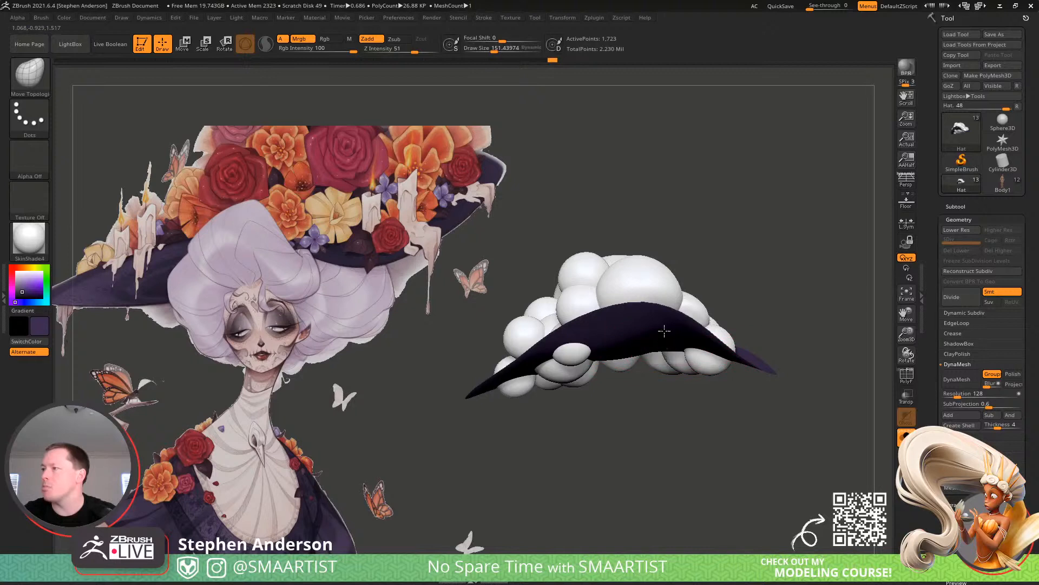
mouse_move(708, 366)
left_mouse_down()
mouse_move(713, 331)
mouse_move(668, 348)
mouse_move(664, 322)
left_mouse_up()
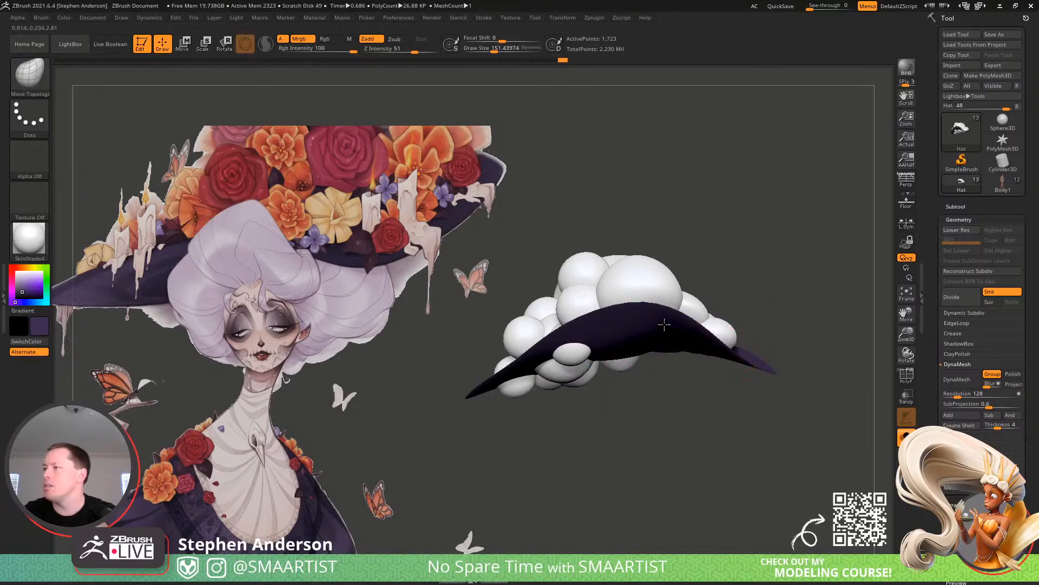
left_click_drag(623, 364, 618, 330)
mouse_move(592, 383)
left_mouse_down()
mouse_move(587, 327)
mouse_move(576, 335)
left_mouse_up()
left_click_drag(575, 373, 574, 333)
left_click_drag(526, 385, 521, 356)
Push the remaining spheres that poke through the hat's underside back up above the brim
mouse_move(590, 444)
left_mouse_down()
mouse_move(601, 400)
mouse_move(536, 431)
mouse_move(528, 451)
mouse_move(555, 442)
mouse_move(567, 402)
left_mouse_up()
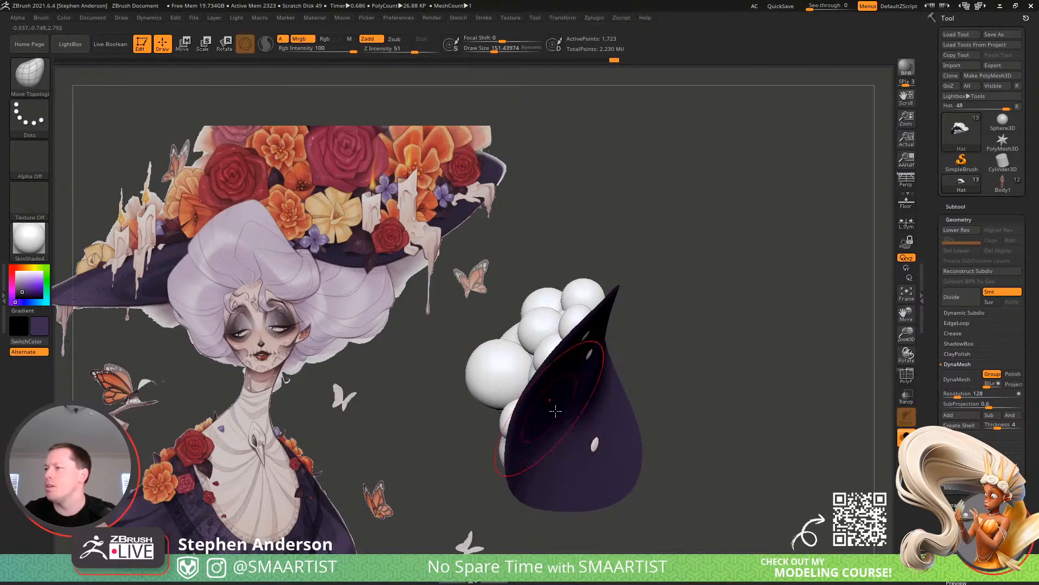
left_click_drag(587, 365, 591, 344)
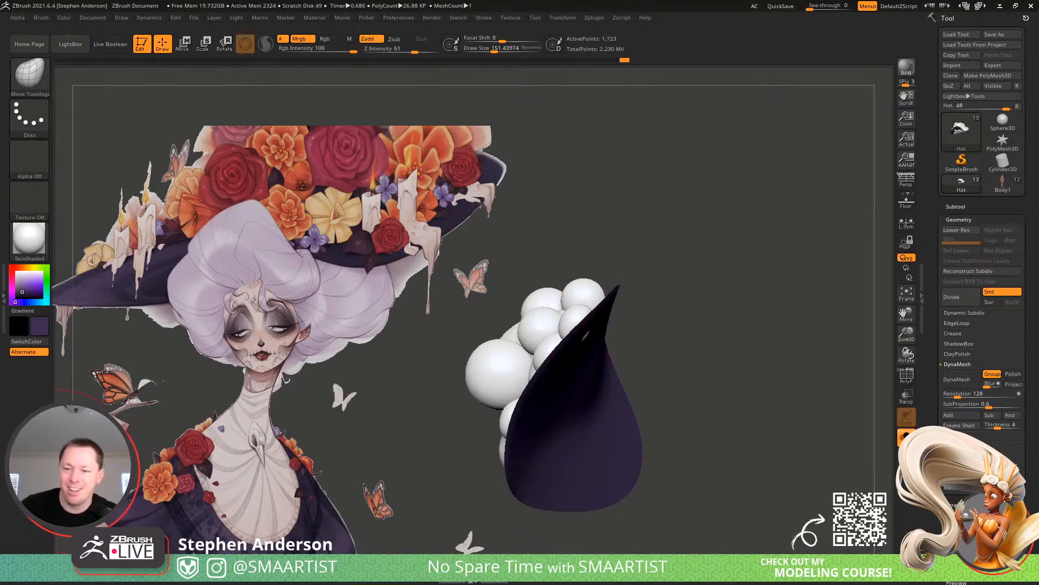
left_click_drag(734, 382, 718, 418)
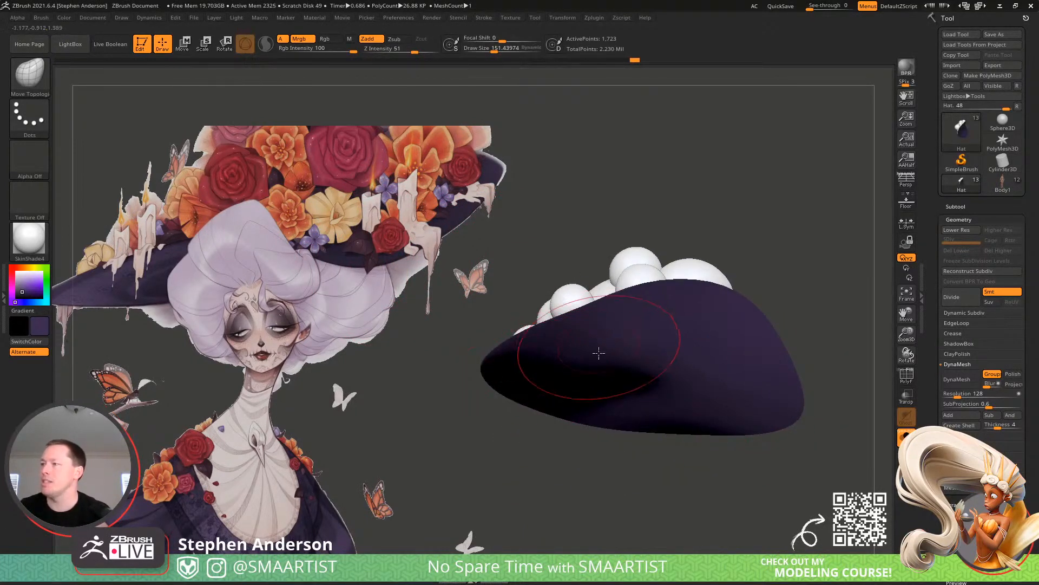
right_click_drag(599, 353, 639, 353)
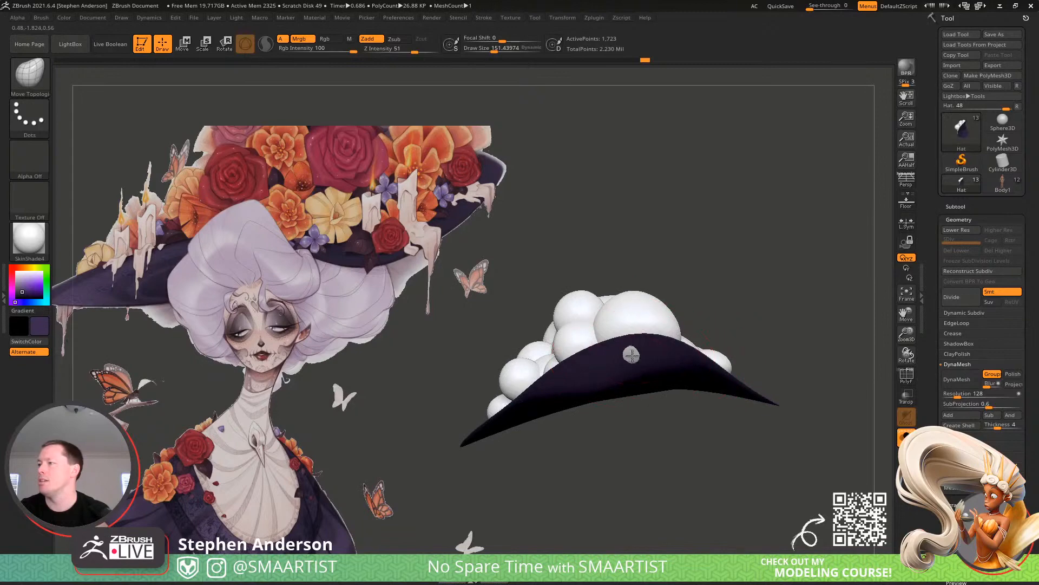
Show the whole character, mask the brim, and duplicate the sphere cluster sideways across the hat in top view
left_click(906, 436)
mouse_move(793, 421)
right_mouse_down("ctrl")
mouse_move(649, 306)
mouse_move(658, 289)
mouse_move(665, 365)
mouse_move(659, 355)
mouse_move(632, 371)
mouse_move(674, 327)
right_mouse_up("ctrl")
key("w")
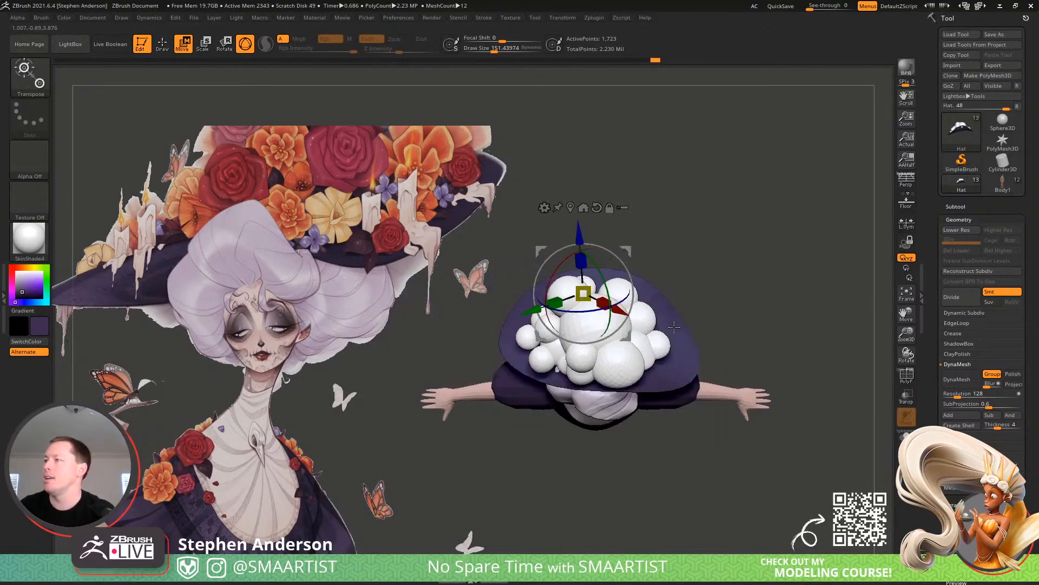
left_click(697, 345, "ctrl")
left_click(751, 236, "ctrl")
left_click_drag(732, 304, 785, 304, "ctrl")
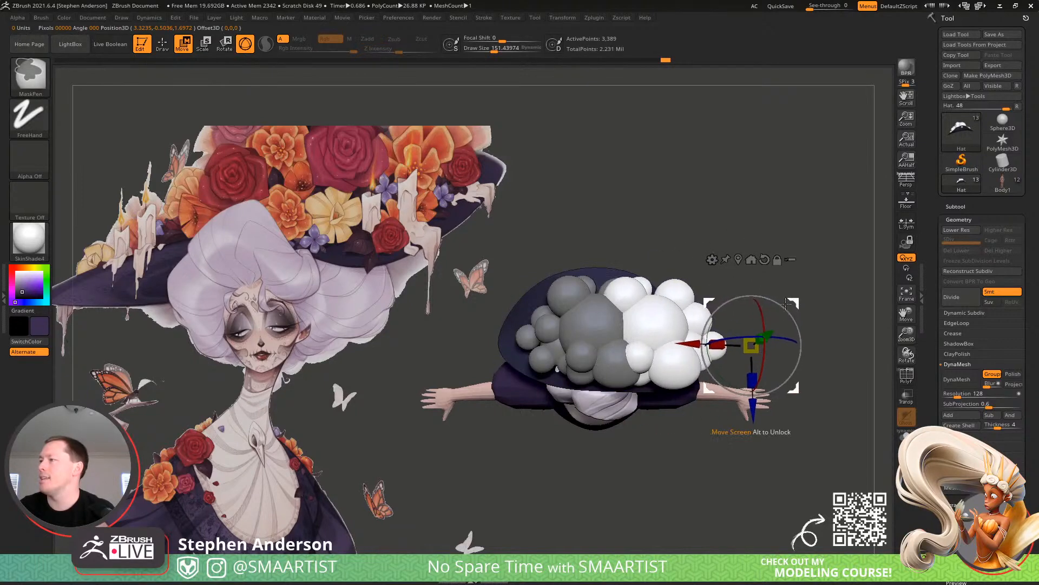
Center the gizmo on the duplicated spheres and reposition them on the hat
left_click(738, 259)
mouse_move(742, 265)
right_mouse_down()
mouse_move(726, 211)
mouse_move(726, 225)
right_mouse_up()
mouse_move(684, 297)
left_mouse_down()
mouse_move(693, 309)
mouse_move(680, 282)
left_mouse_up()
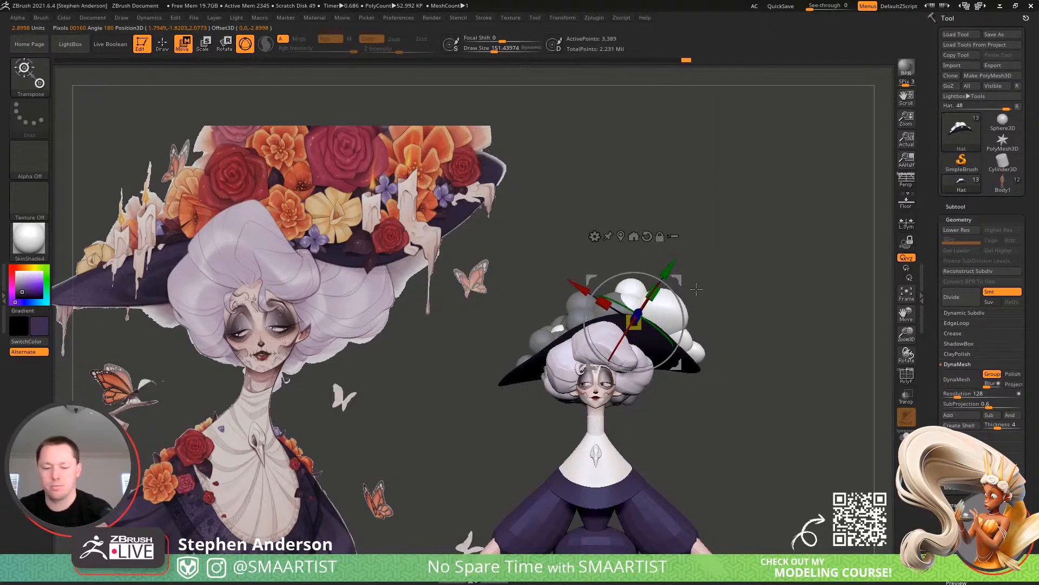
key("q")
Try to reshape the hat's sphere mass with the Move brush at a draw size of about 384
right_click_drag(716, 278, 642, 291)
key("s")
left_click_drag(638, 292, 653, 297)
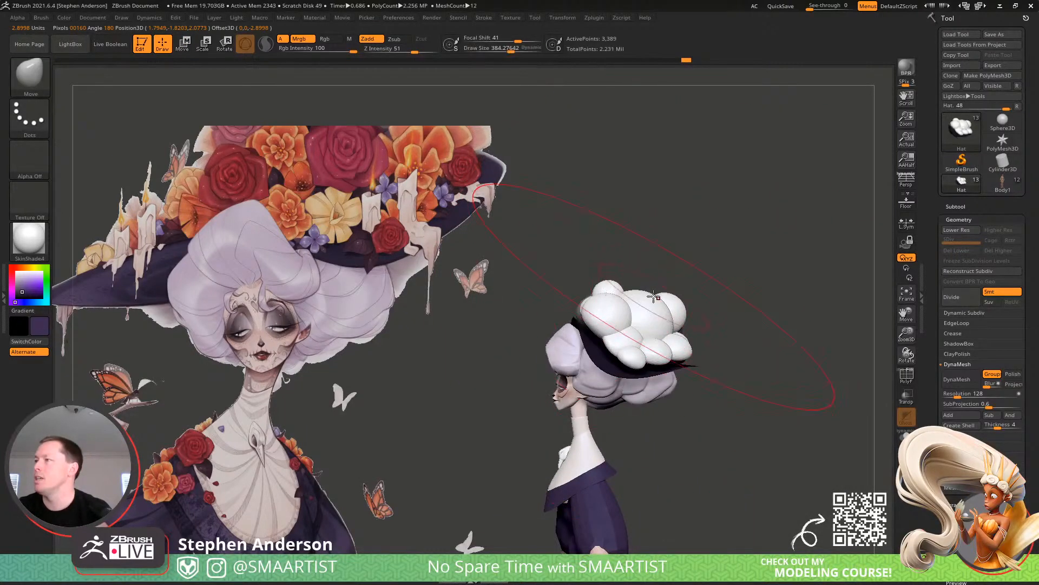
mouse_move(653, 299)
right_mouse_down()
mouse_move(600, 341)
mouse_move(586, 283)
right_mouse_up()
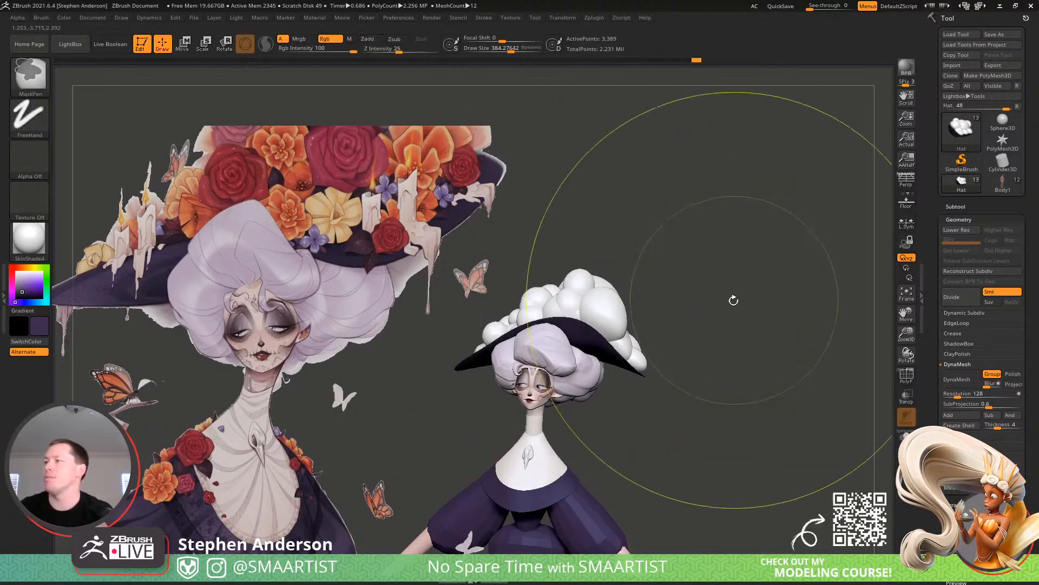
right_click_drag(731, 297, 762, 303)
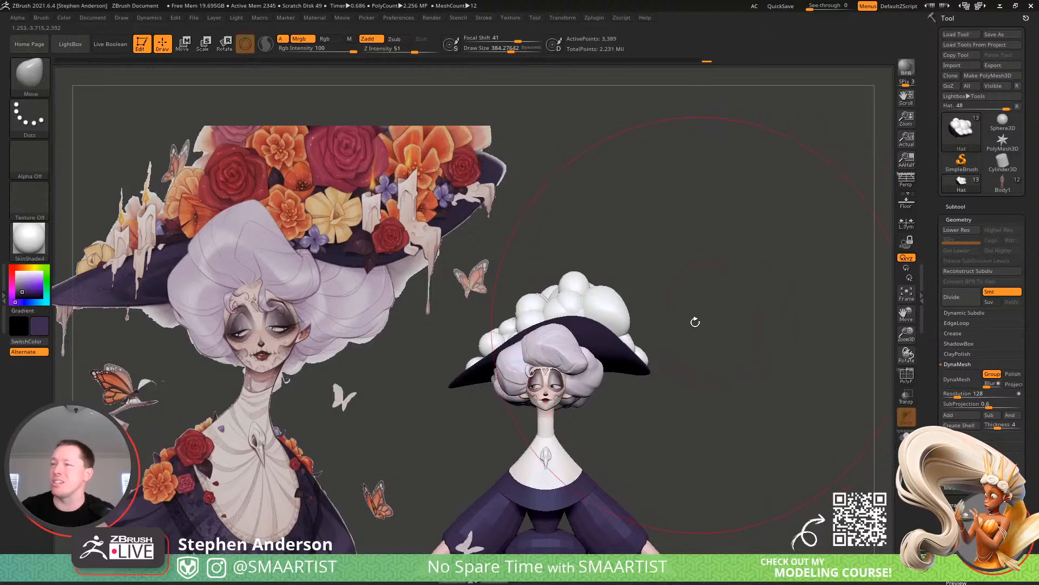
mouse_move(615, 325)
right_mouse_down("alt")
mouse_move(737, 291)
mouse_move(681, 273)
mouse_move(613, 285)
right_mouse_up("alt")
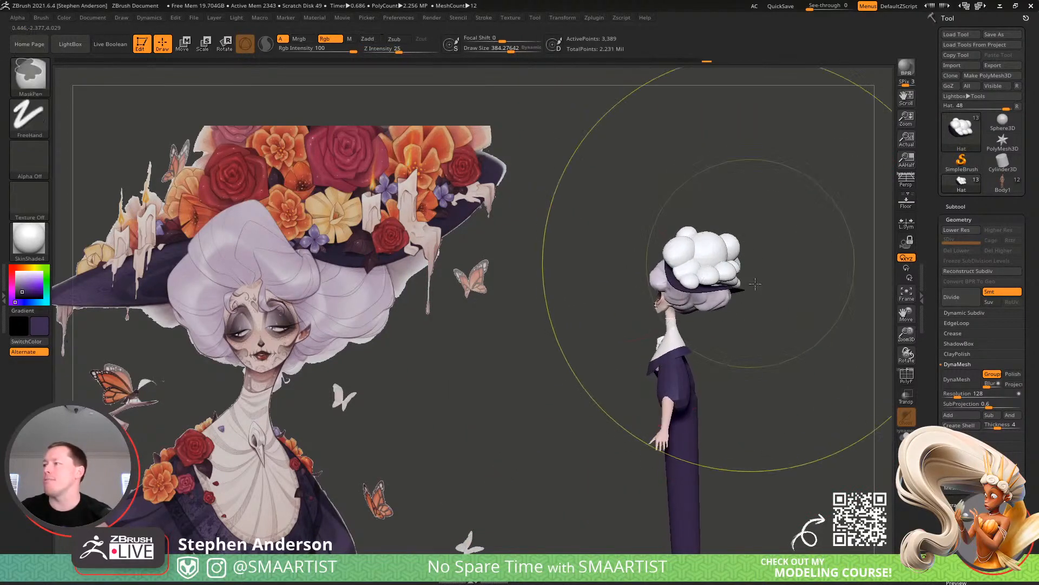
mouse_move(748, 262)
right_mouse_down("ctrl")
mouse_move(839, 304)
mouse_move(683, 314)
right_mouse_up("ctrl")
key("ctrl+z")
Reposition individual small spheres along the side and back of the brim with the Move Topological brush at a draw size of about 222
key("s")
left_click_drag(645, 288, 633, 287)
right_click_drag(637, 289, 621, 294)
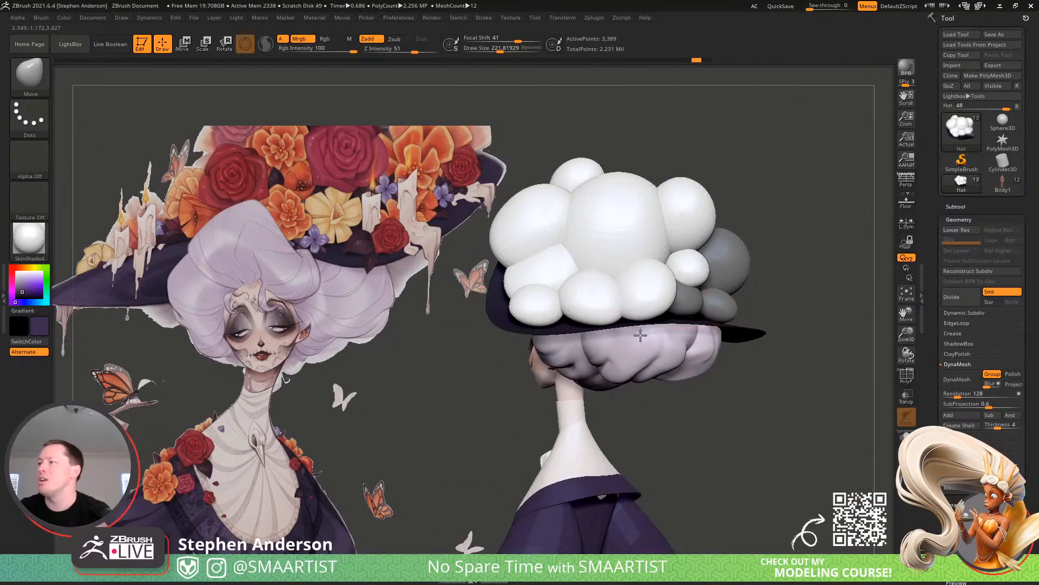
mouse_move(700, 274)
right_mouse_down()
mouse_move(689, 267)
mouse_move(713, 278)
mouse_move(574, 306)
right_mouse_up()
key("b")
key("m")
key("t")
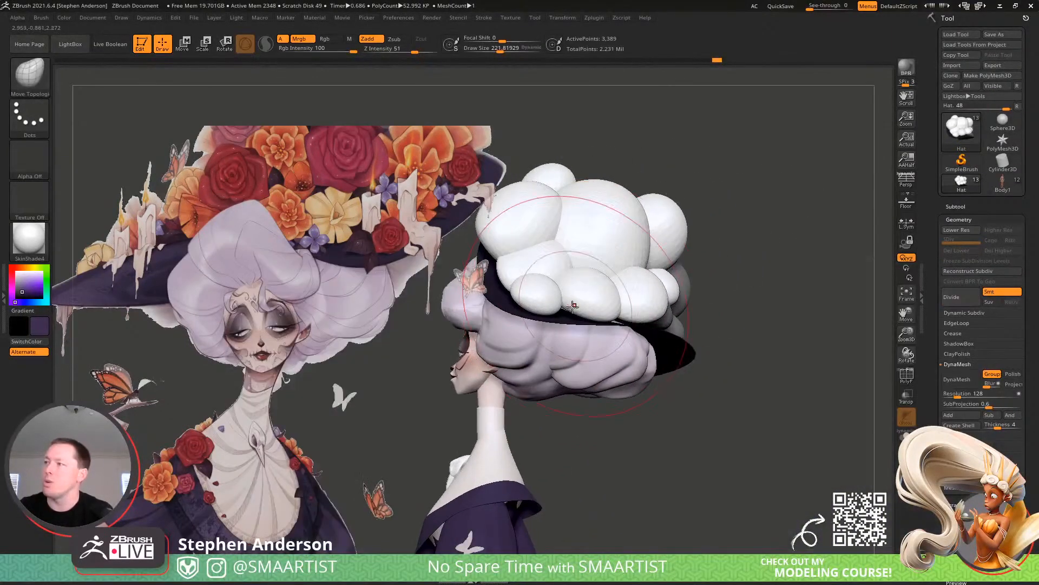
left_click_drag(561, 305, 560, 333)
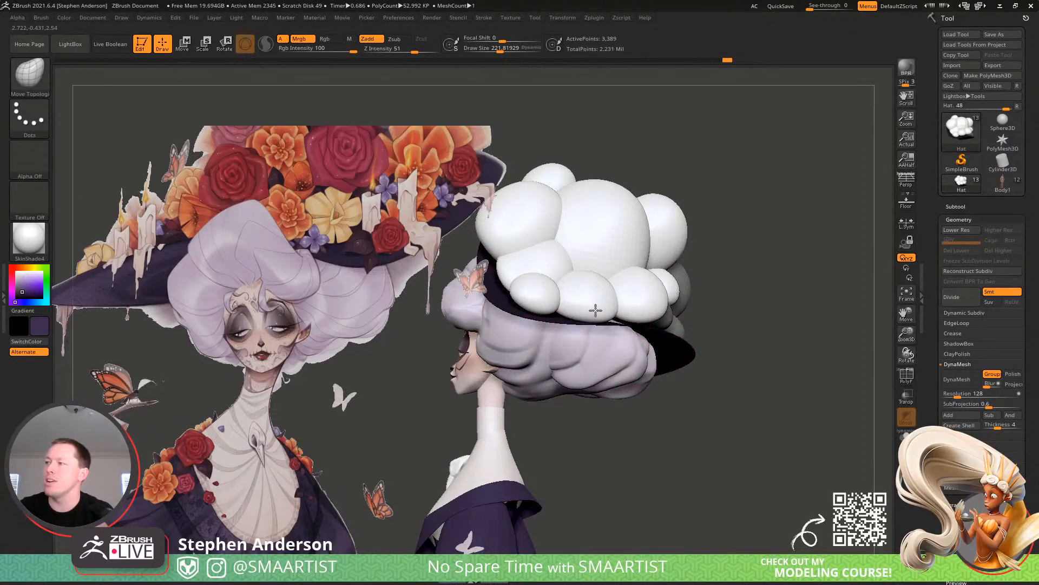
mouse_move(595, 309)
right_mouse_down()
mouse_move(590, 298)
mouse_move(684, 309)
right_mouse_up()
mouse_move(669, 323)
left_mouse_down()
mouse_move(668, 342)
mouse_move(642, 311)
left_mouse_up()
mouse_move(644, 311)
right_mouse_down()
mouse_move(736, 323)
mouse_move(696, 297)
mouse_move(733, 299)
right_mouse_up()
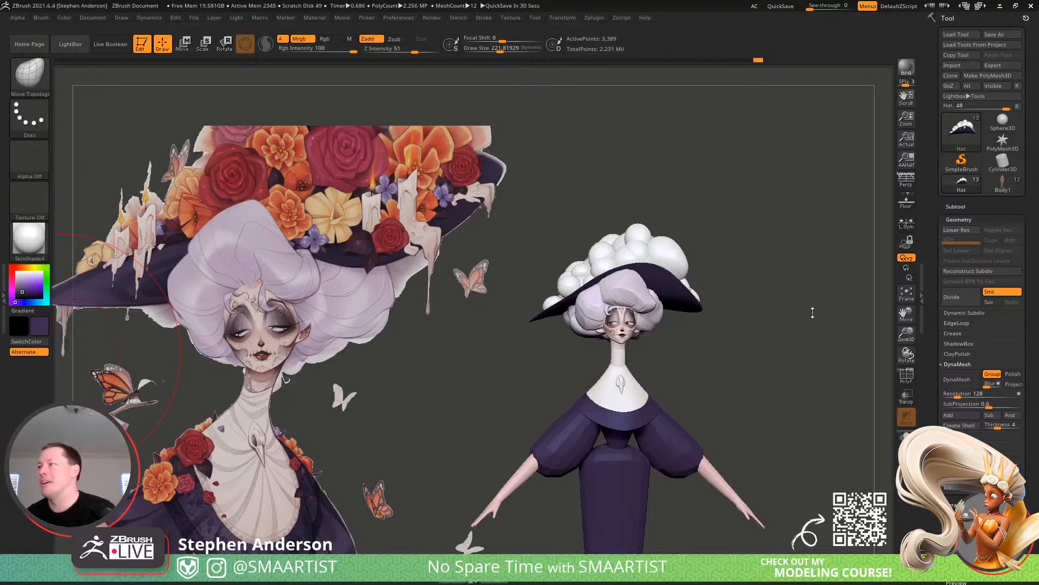
Select the torso's collar piece and lasso-mask part of it from the side using the MaskLasso brush
mouse_move(773, 377)
right_mouse_down()
mouse_move(756, 374)
mouse_move(771, 377)
mouse_move(705, 311)
mouse_move(631, 331)
mouse_move(653, 401)
mouse_move(674, 315)
mouse_move(530, 326)
right_mouse_up()
left_click(580, 365, "alt")
key("shift+f")
key("shift+f")
key("shift+f")
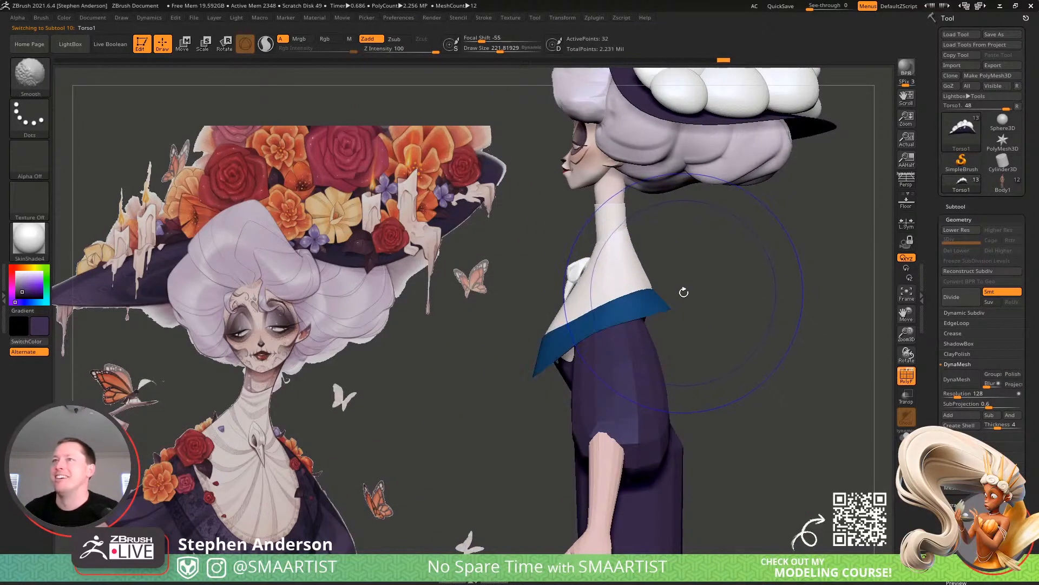
left_click(30, 76, "ctrl")
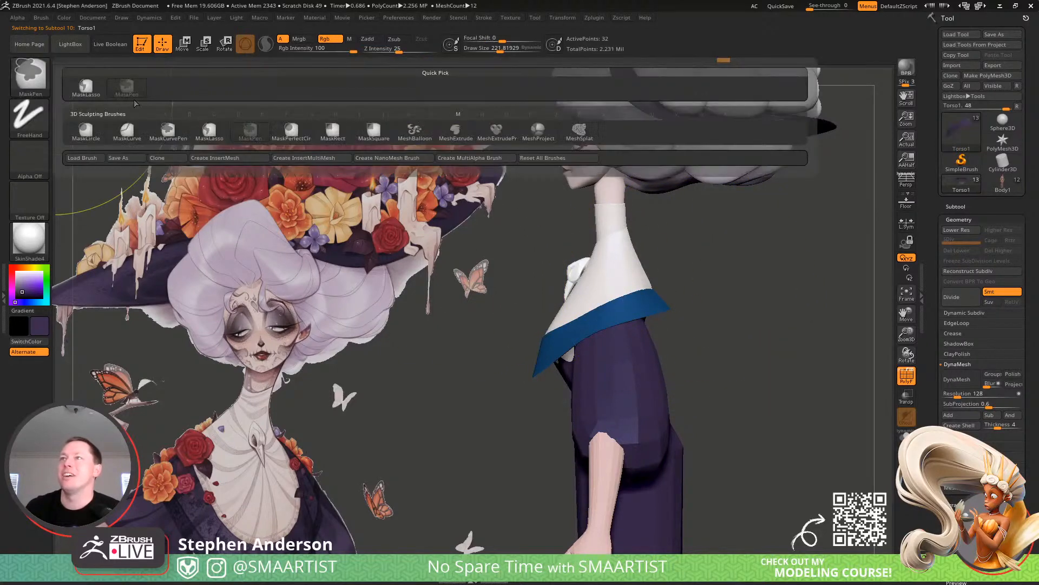
left_click(85, 88, "ctrl")
mouse_move(692, 286)
left_mouse_down("ctrl")
mouse_move(488, 310)
mouse_move(484, 364)
left_mouse_up("ctrl")
Reshape the collar's edge around the shoulders with the Move Topological brush at a draw size of about 222
mouse_move(726, 320)
left_mouse_down()
mouse_move(584, 331)
mouse_move(636, 338)
mouse_move(533, 275)
left_mouse_up()
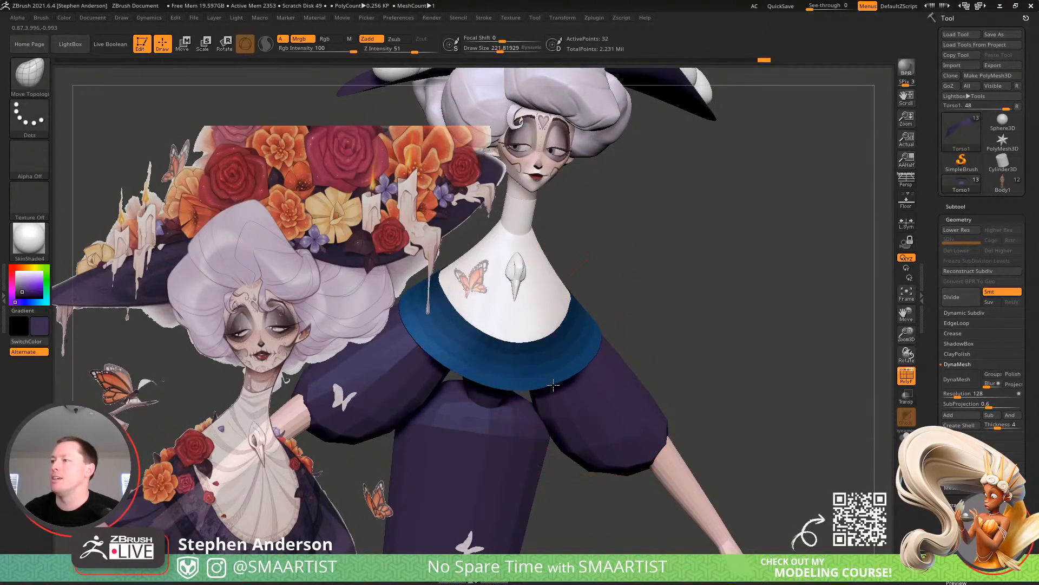
mouse_move(796, 304)
left_mouse_down()
mouse_move(649, 320)
mouse_move(700, 315)
mouse_move(707, 295)
left_mouse_up()
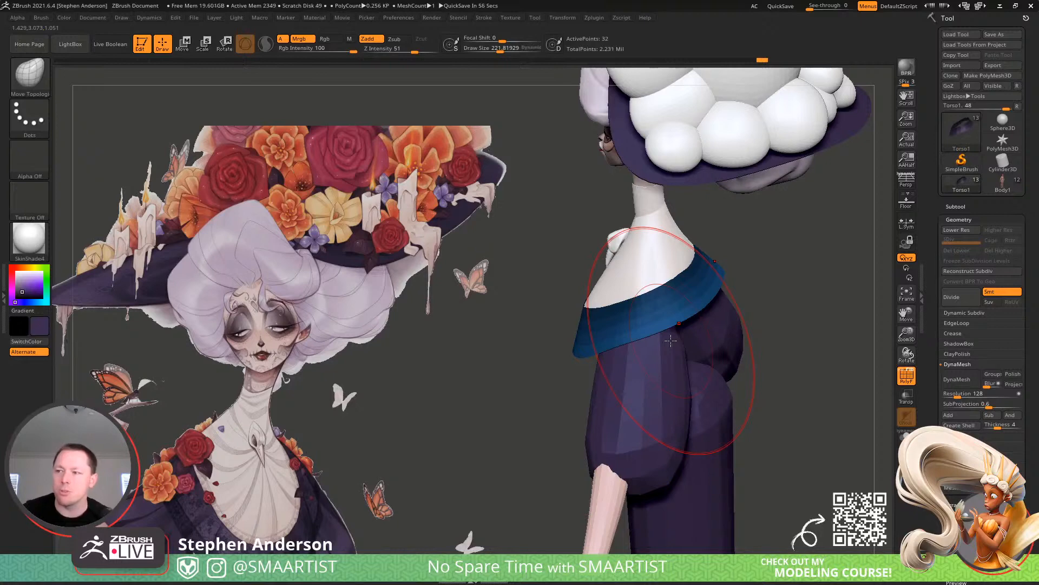
right_click_drag(623, 333, 709, 314)
right_click_drag(748, 361, 657, 292, "ctrl")
key("shift+f")
right_click_drag(582, 341, 673, 340)
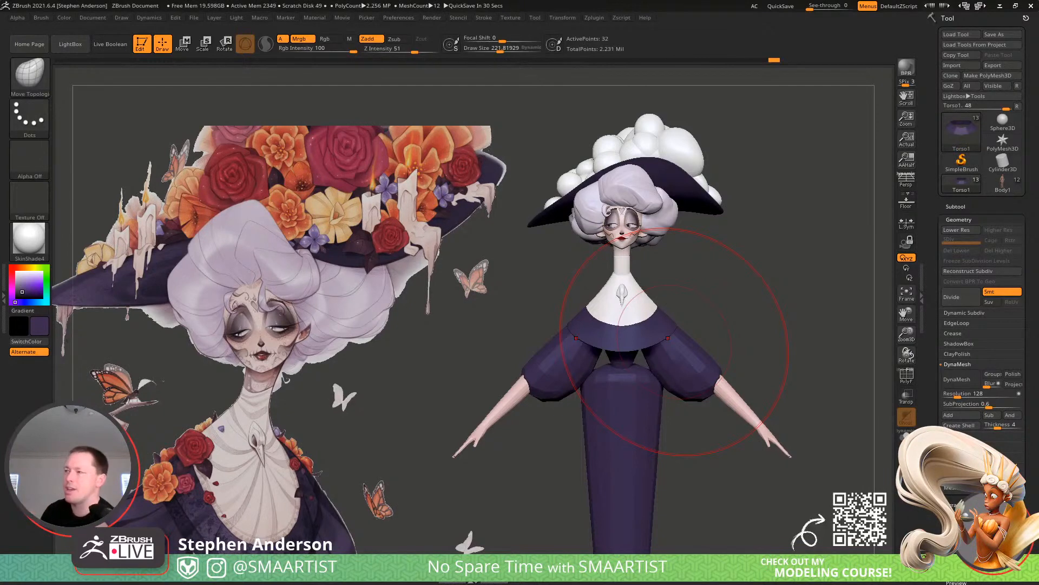
left_click_drag(679, 304, 757, 277)
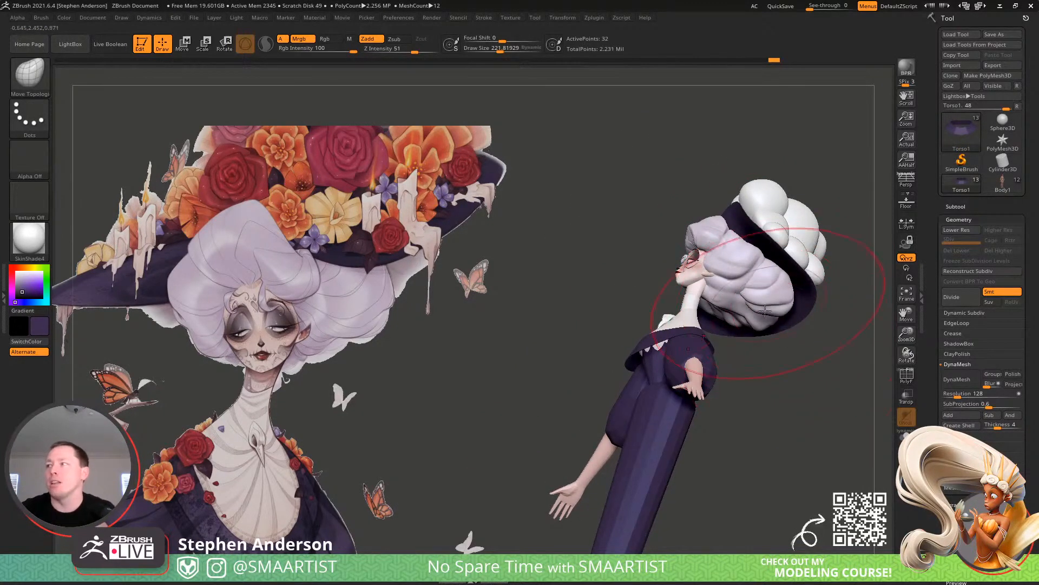
left_click_drag(778, 353, 809, 340)
right_click_drag(809, 340, 685, 330)
Select the hair and adjust its back volume under the brim with the Move brush at a draw size of about 222
right_click_drag(773, 274, 695, 233, "alt")
left_click(695, 233, "alt")
key("s")
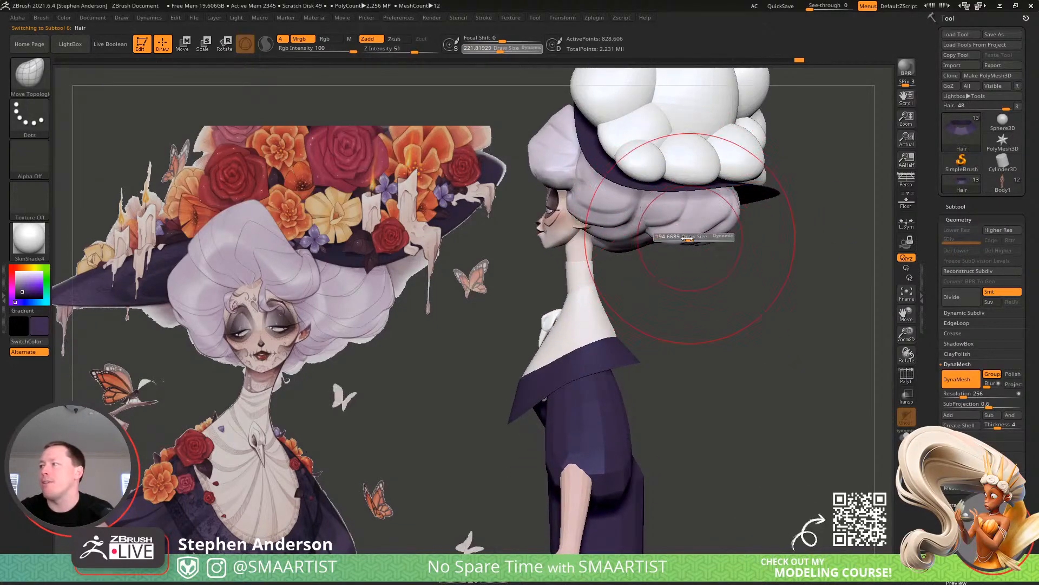
left_click_drag(695, 236, 685, 239)
key("s")
left_click(678, 238)
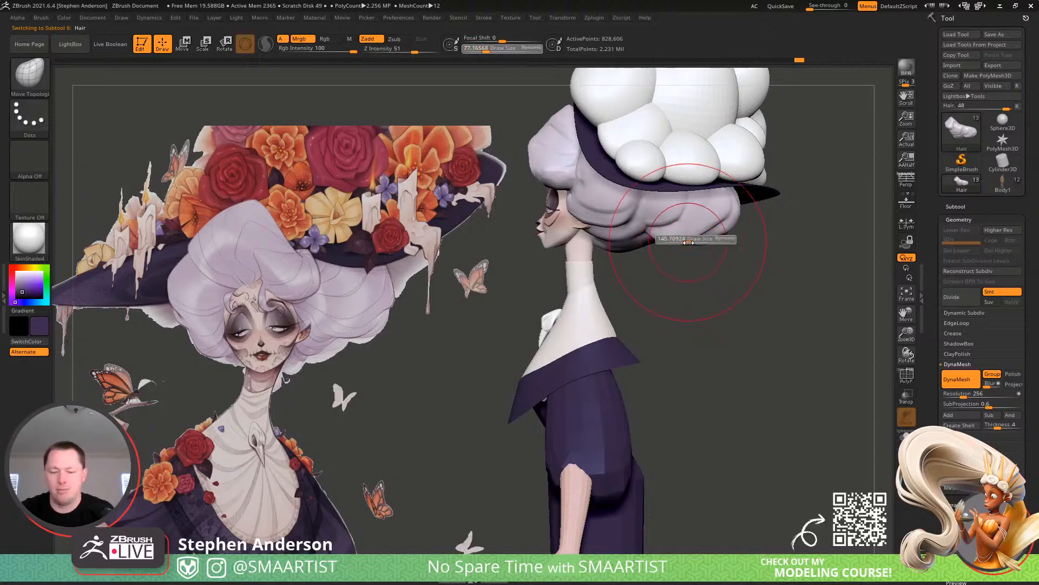
key("b")
key("m")
key("v")
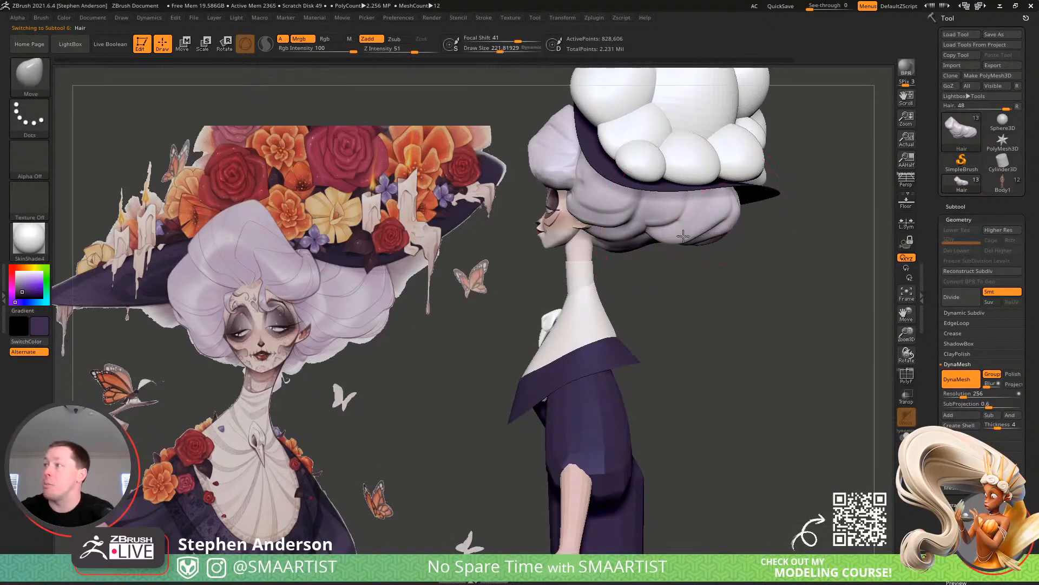
left_click_drag(696, 205, 706, 205)
mouse_move(844, 238)
left_mouse_down()
mouse_move(755, 203)
mouse_move(758, 243)
left_mouse_up()
left_click_drag(832, 245, 798, 224)
left_click_drag(689, 196, 704, 198)
Reshape the back outline of the hair from behind and below with the Move brush at a draw size of about 135
mouse_move(747, 222)
right_mouse_down()
mouse_move(733, 165)
mouse_move(716, 230)
right_mouse_up()
key("s")
left_click_drag(715, 229, 707, 230)
left_click_drag(712, 236, 703, 233)
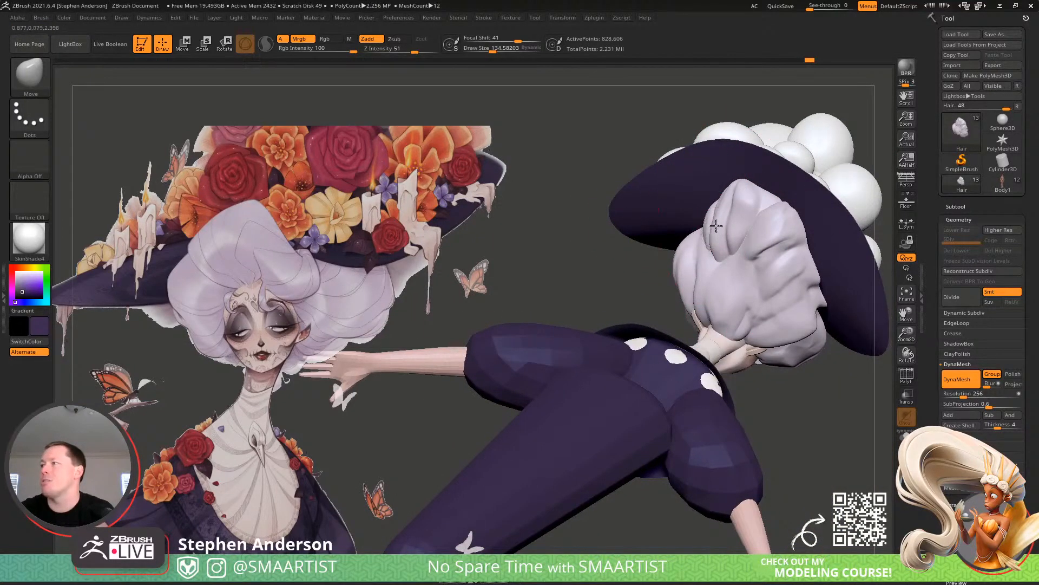
right_click_drag(747, 204, 766, 192)
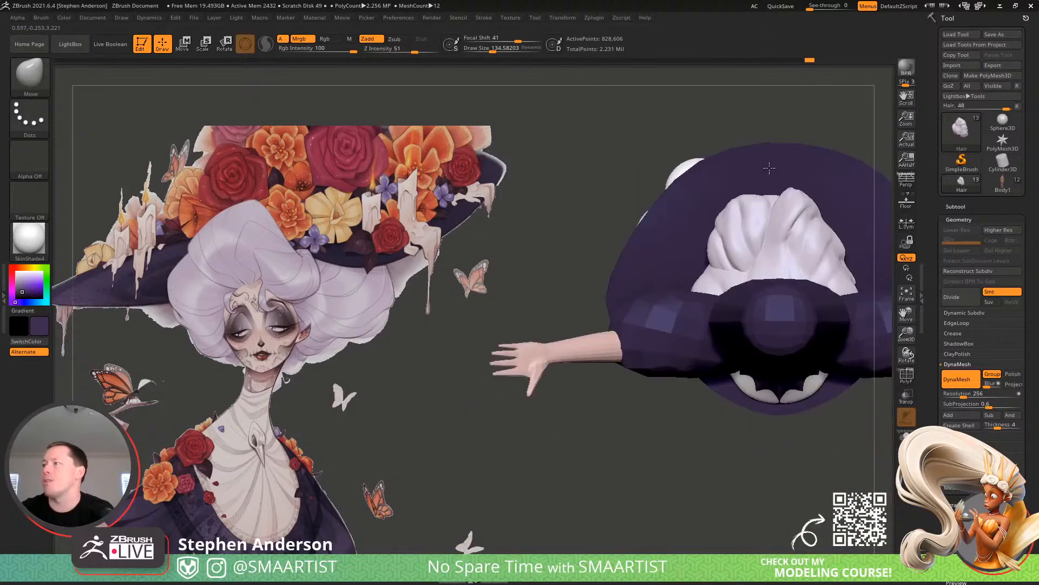
left_click_drag(766, 192, 767, 172)
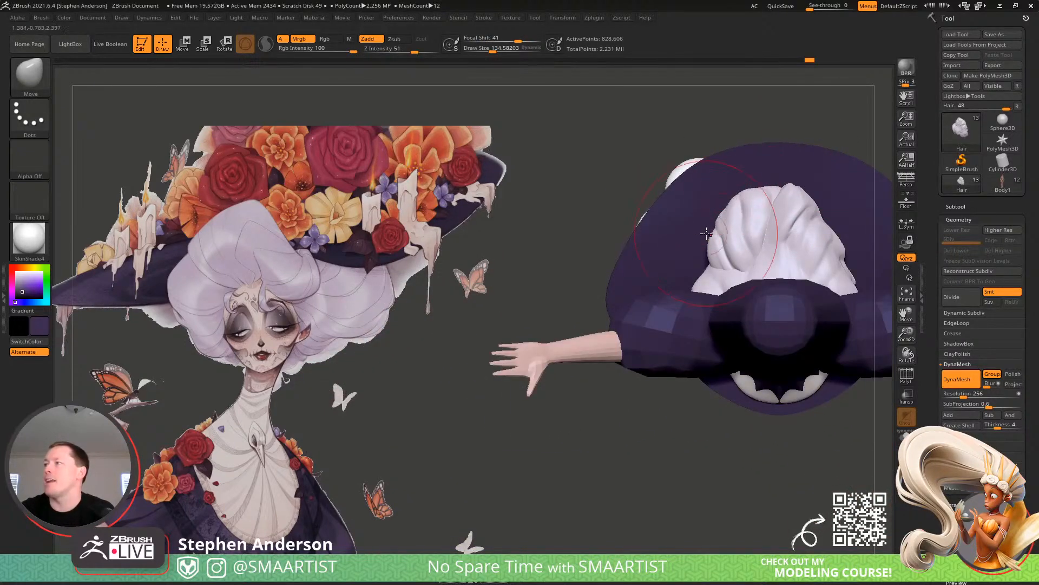
left_click_drag(706, 234, 711, 236)
left_click_drag(849, 246, 837, 218)
left_click_drag(794, 179, 792, 188)
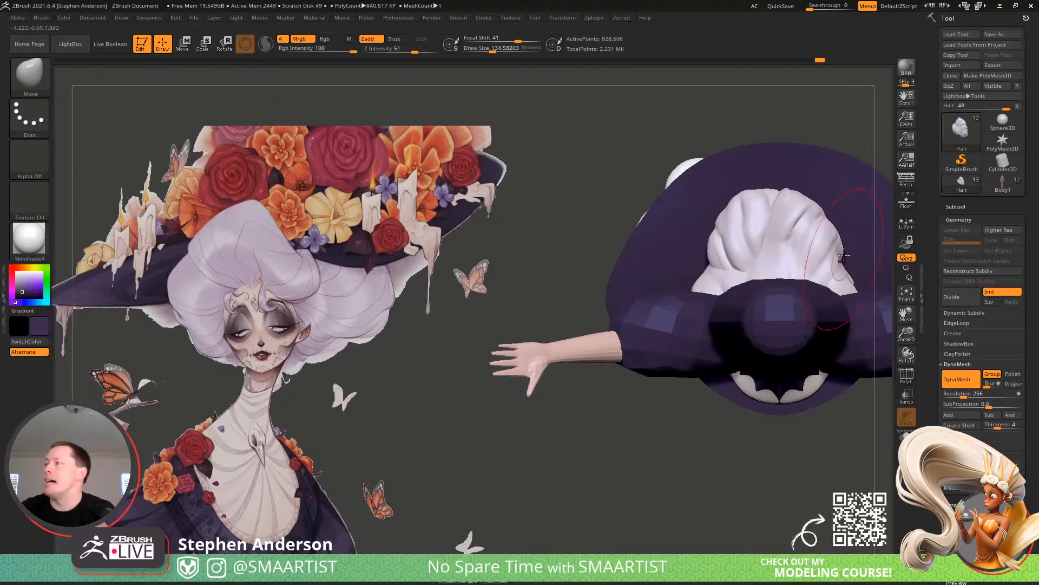
Refine the hair's side contours with the Move brush at draw sizes of about 104 and 169
key("s")
left_click_drag(843, 221, 840, 221)
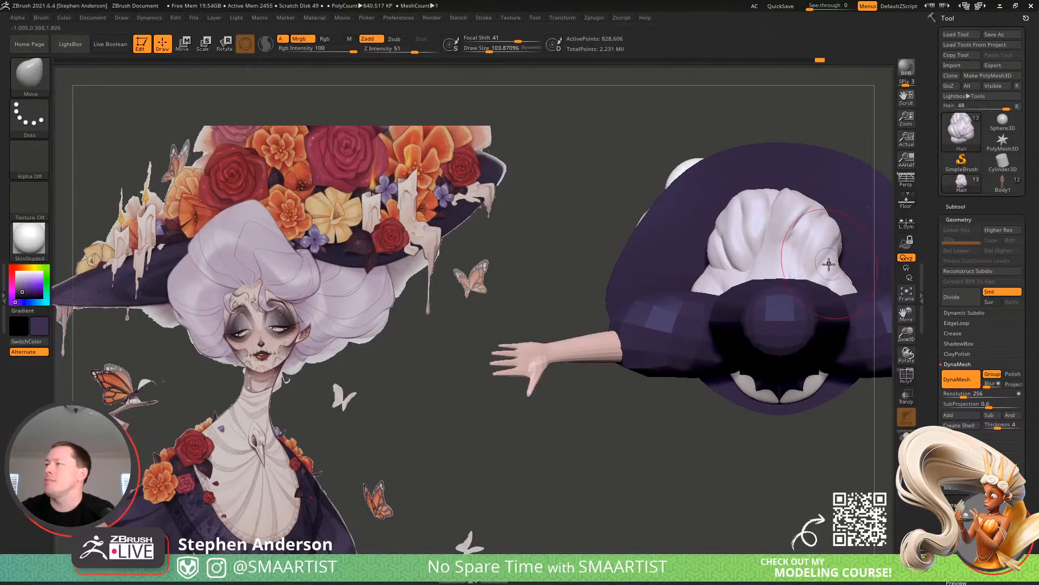
right_click_drag(829, 265, 703, 291)
key("s")
left_click_drag(702, 291, 692, 283)
mouse_move(696, 246)
right_mouse_down()
mouse_move(662, 341)
mouse_move(627, 366)
right_mouse_up()
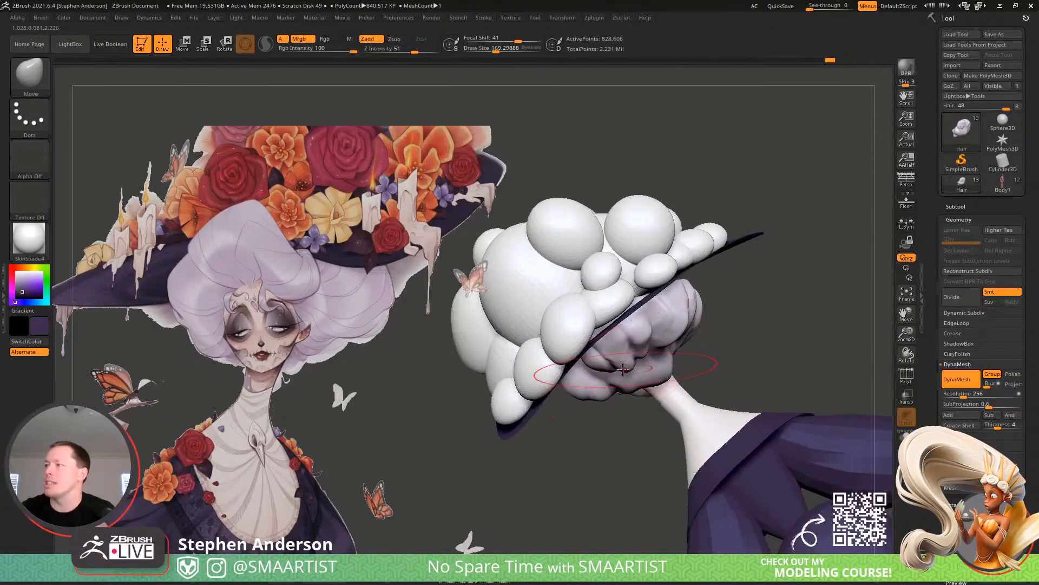
Flatten the large lobe at the back of the hair with the TrimDynamic brush at a draw size of about 65
key("s")
left_click_drag(623, 368, 609, 372)
key("b")
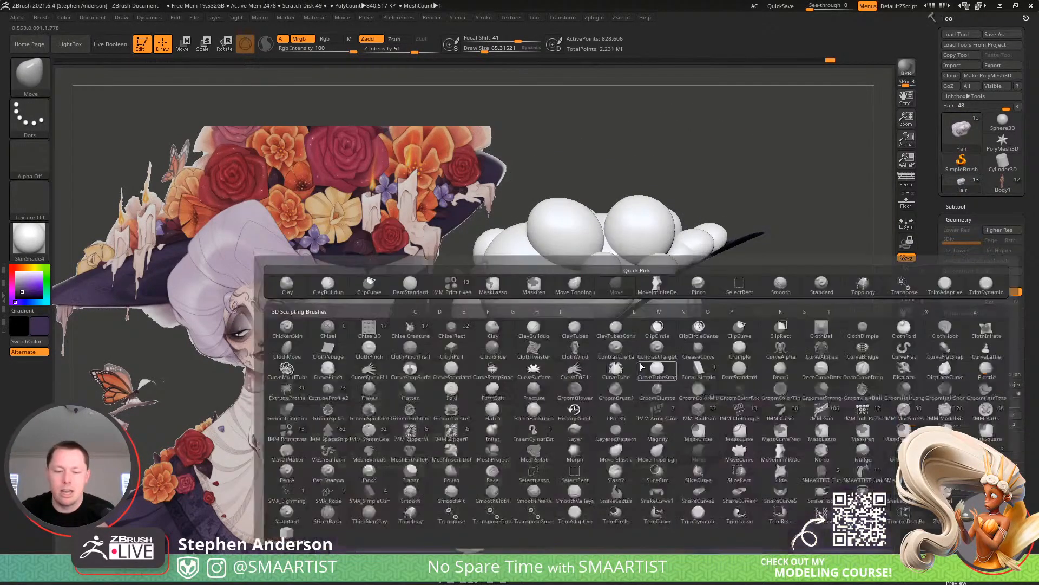
key("t")
key("d")
right_click_drag(641, 364, 648, 309)
right_click_drag(648, 308, 657, 374, "ctrl")
left_click_drag(624, 340, 652, 387)
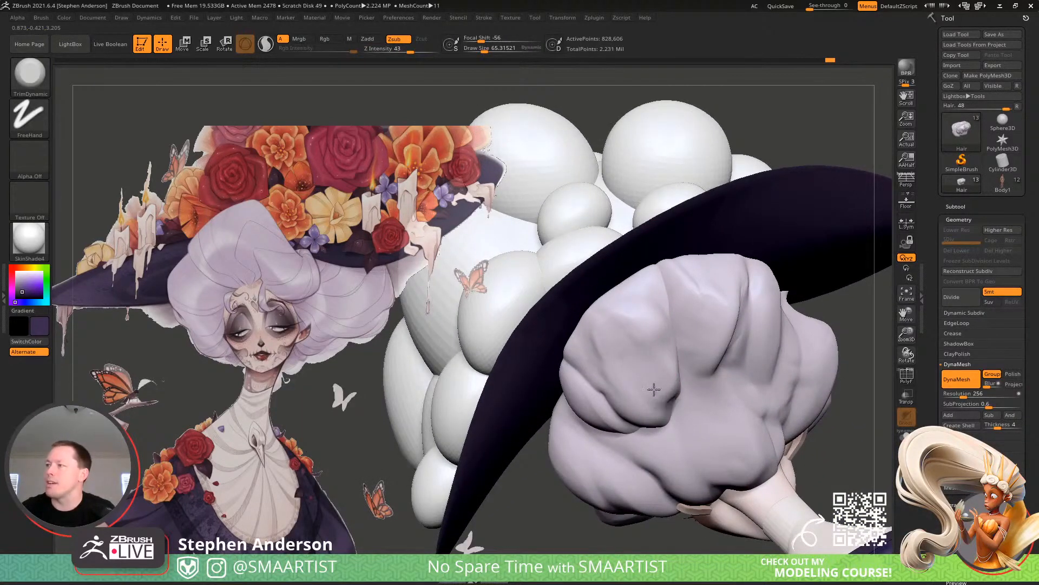
mouse_move(654, 389)
right_mouse_down()
mouse_move(654, 359)
mouse_move(661, 372)
right_mouse_up()
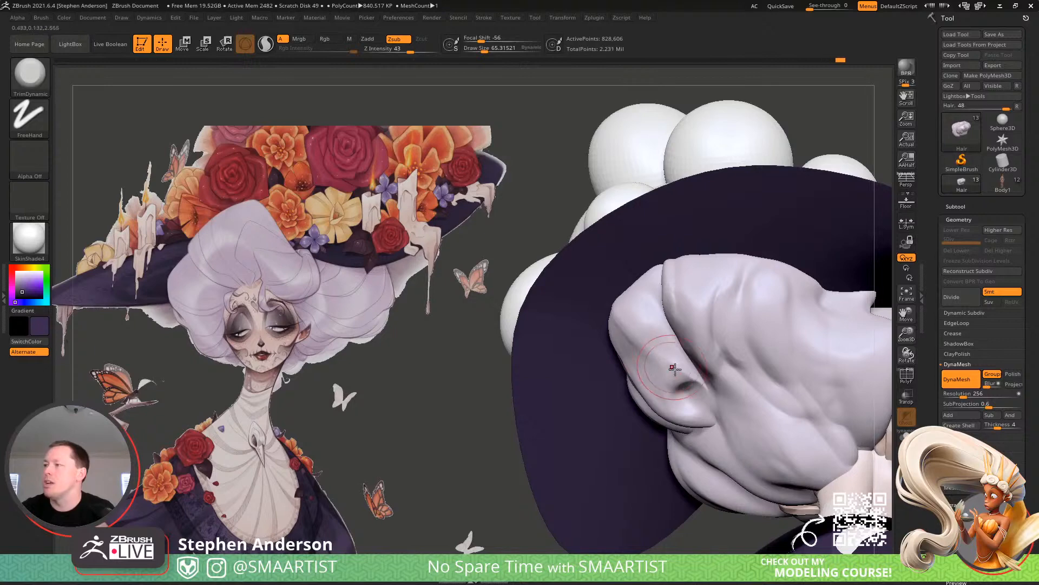
key("ctrl")
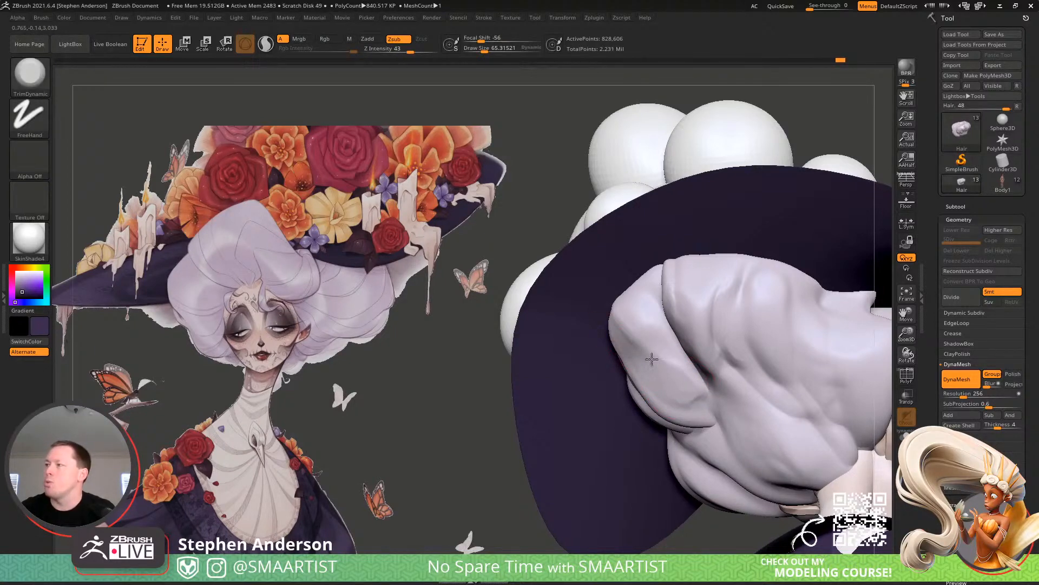
right_click_drag(651, 359, 649, 309)
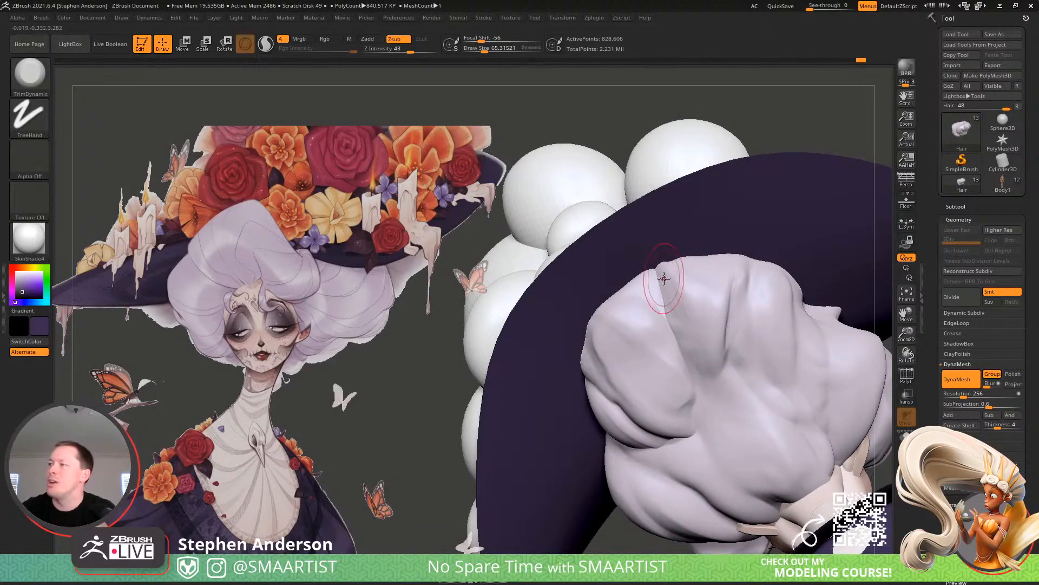
Carve planes along the creases between the upper back hair locks with the TrimDynamic brush
right_click_drag(687, 284, 707, 287)
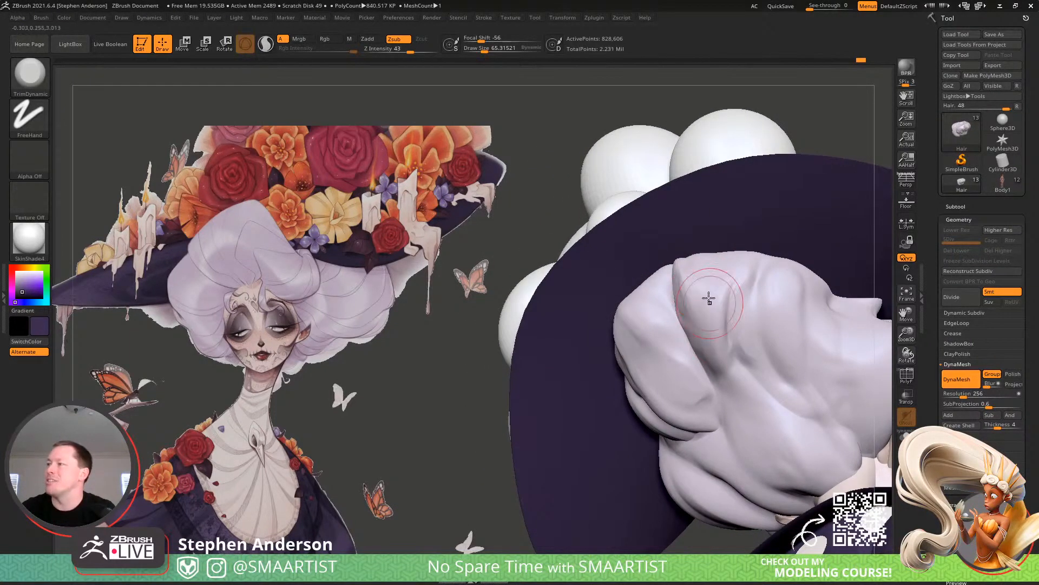
mouse_move(708, 299)
left_mouse_down()
mouse_move(710, 344)
mouse_move(717, 278)
mouse_move(709, 345)
left_mouse_up()
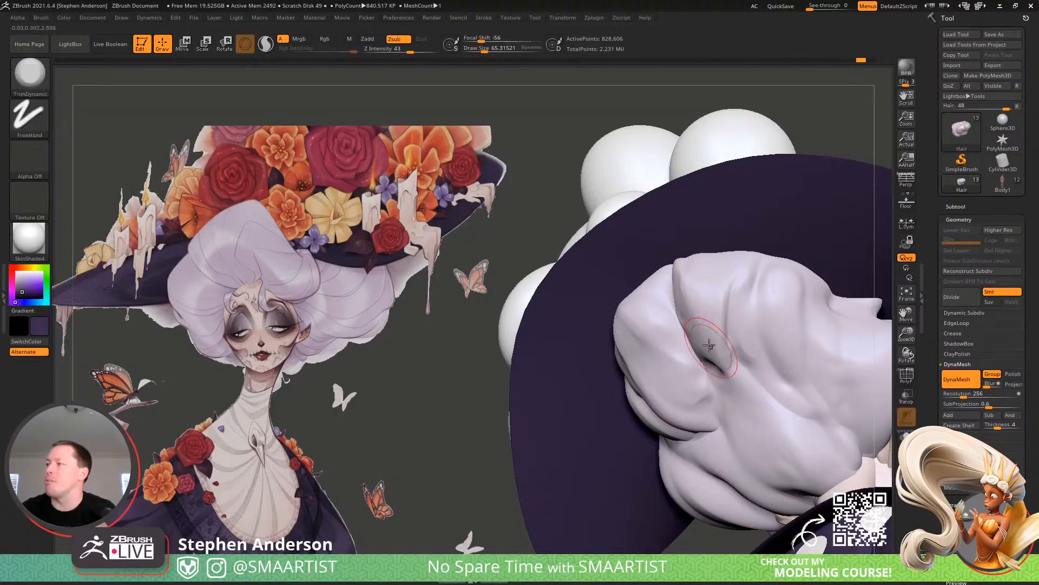
right_click_drag(720, 335, 707, 299)
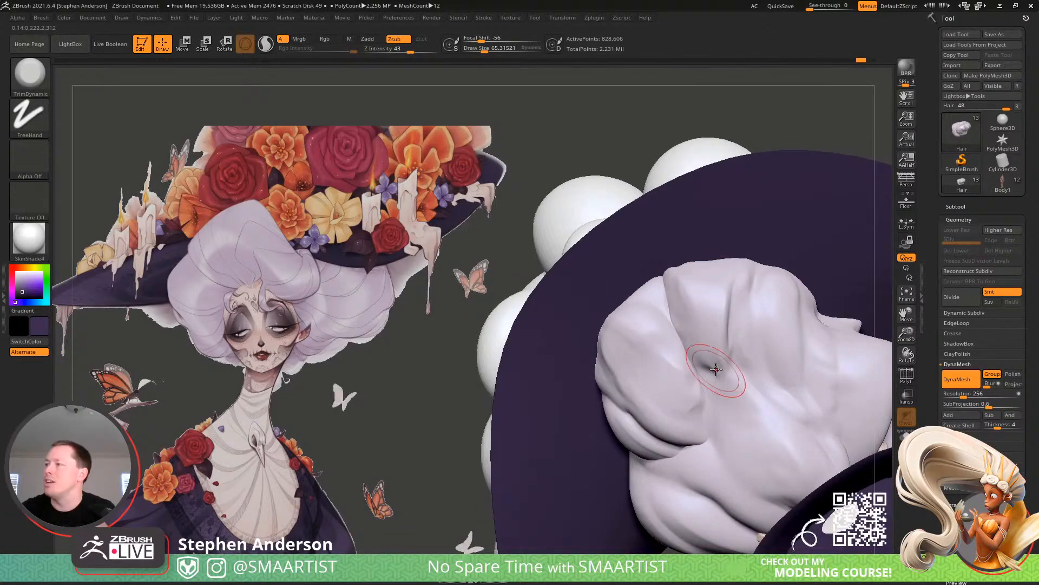
left_click_drag(711, 285, 718, 370)
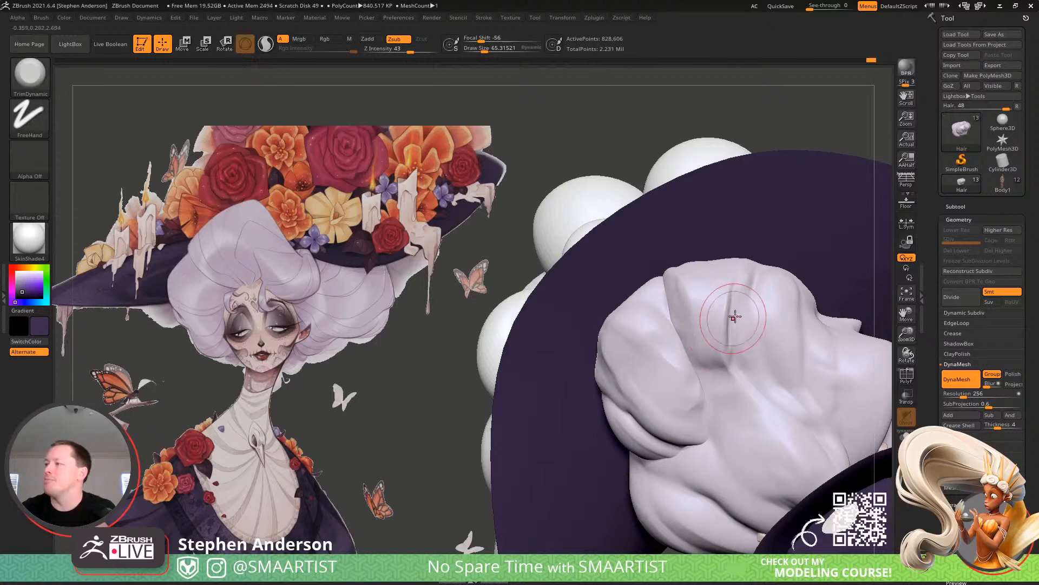
right_click_drag(734, 316, 720, 347)
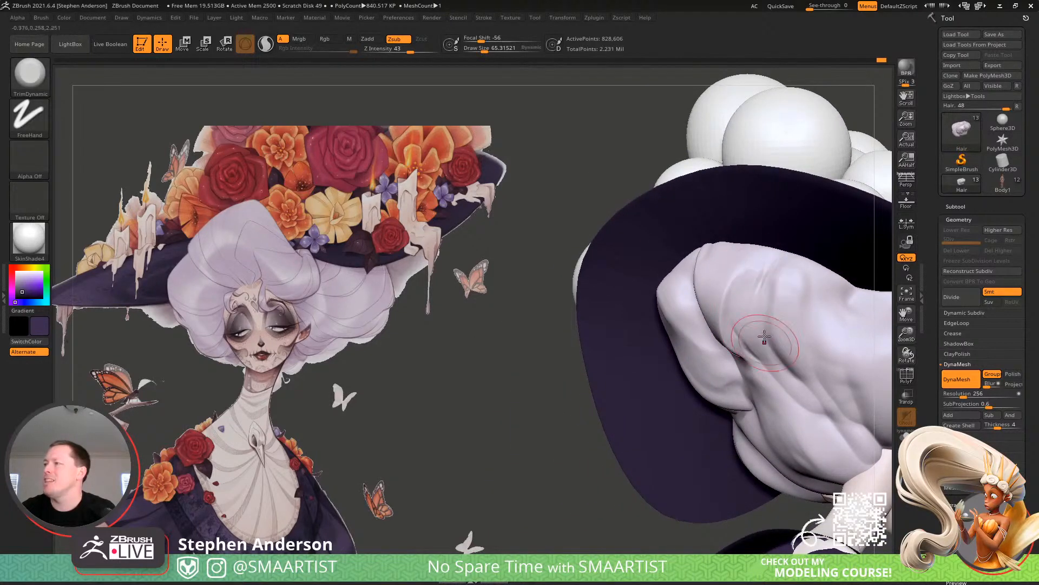
mouse_move(783, 265)
left_mouse_down()
mouse_move(801, 371)
mouse_move(812, 360)
left_mouse_up()
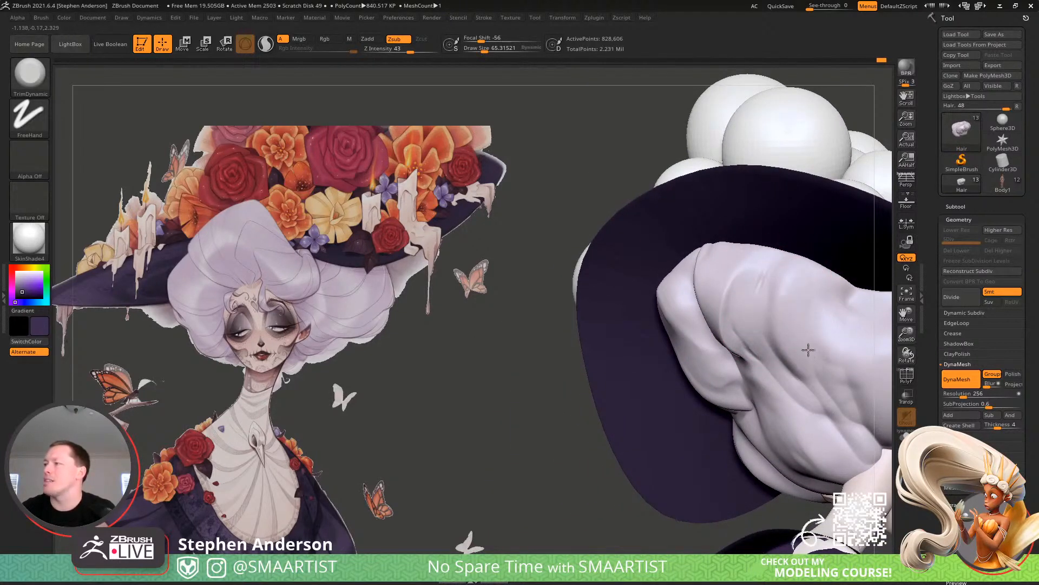
Isolate the upper hair polygroup and smooth out its side bumps with the TrimDynamic brush
right_click_drag(808, 350, 645, 297)
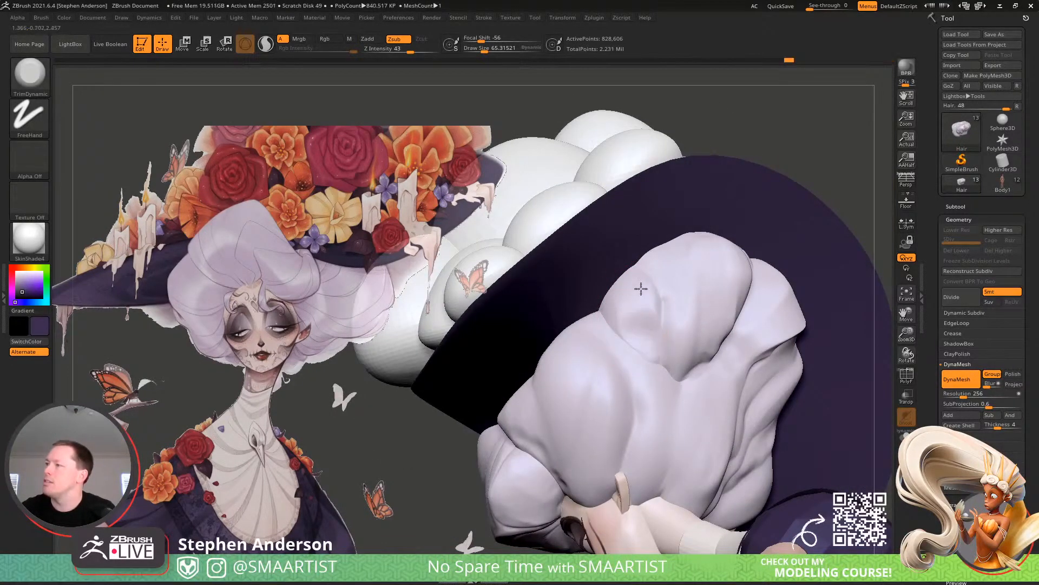
key("ctrl")
left_click(651, 311, "ctrl+shift")
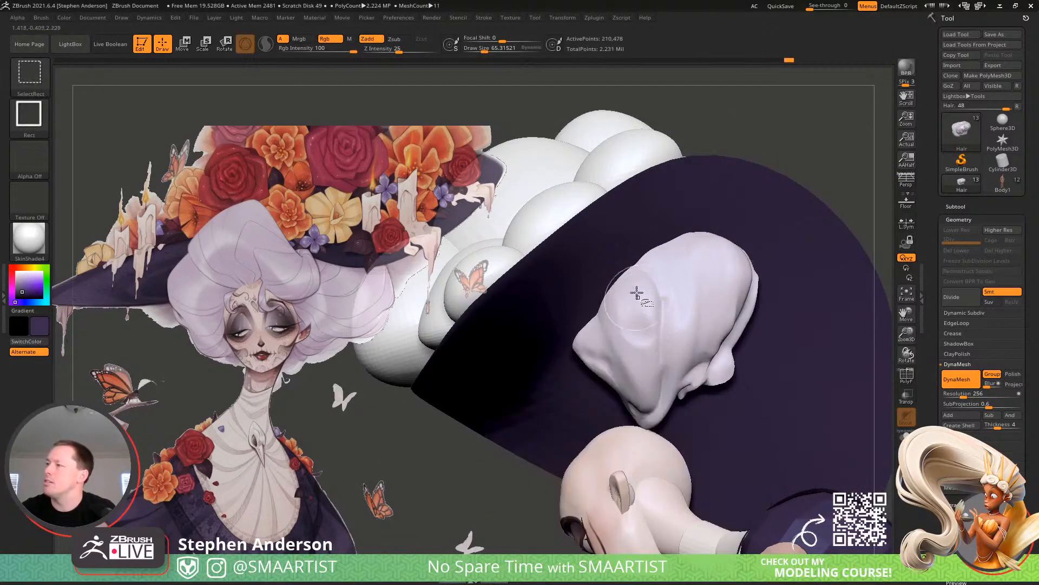
left_click_drag(634, 284, 634, 345)
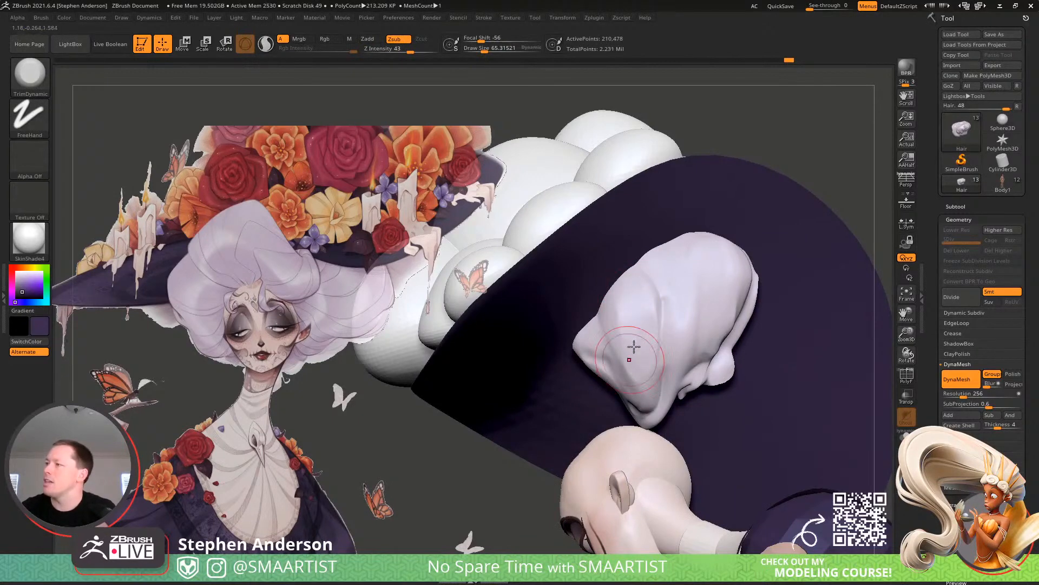
left_click_drag(671, 286, 671, 277)
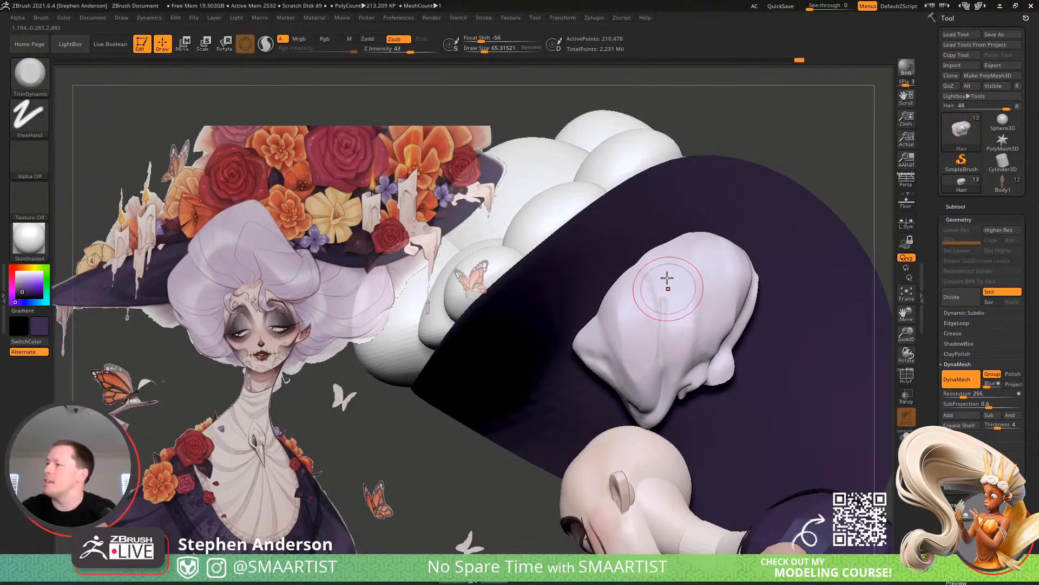
Isolate the large lower hair polygroup and flatten the lobes above the ear with the TrimDynamic brush
left_click(800, 127, "ctrl+shift")
mouse_move(669, 377)
right_mouse_down()
mouse_move(645, 387)
mouse_move(668, 395)
right_mouse_up()
left_click(677, 420, "ctrl+shift")
right_click_drag(666, 434, 641, 477)
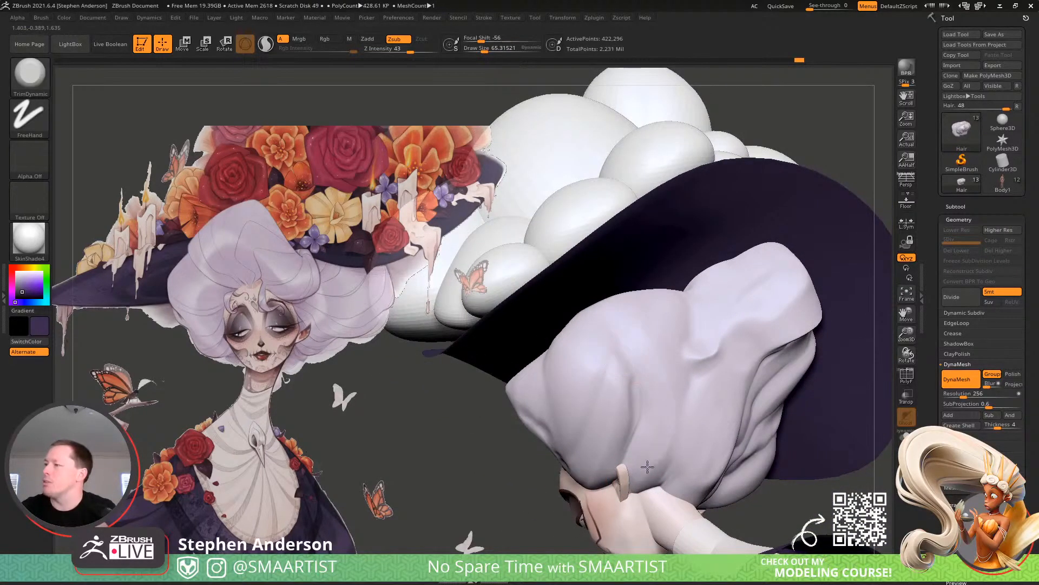
right_click_drag(611, 348, 613, 401)
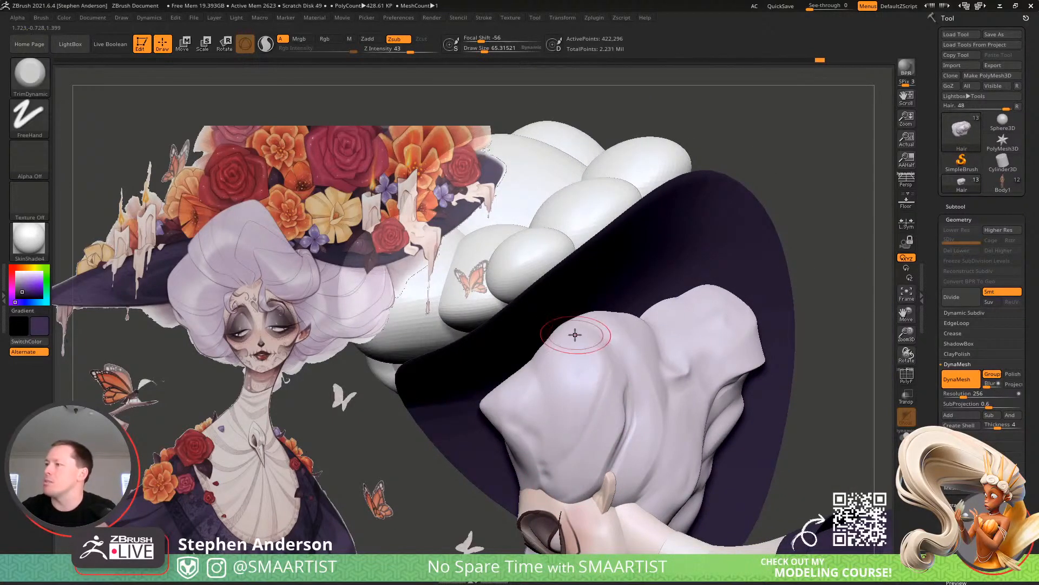
Isolate the lower hair polygroup again and trim its opposite side behind the ear from below
left_click(768, 272, "ctrl+shift")
mouse_move(766, 276)
right_mouse_down()
mouse_move(712, 383)
mouse_move(642, 331)
mouse_move(644, 379)
mouse_move(688, 416)
mouse_move(690, 398)
right_mouse_up()
left_click(692, 422, "ctrl+shift")
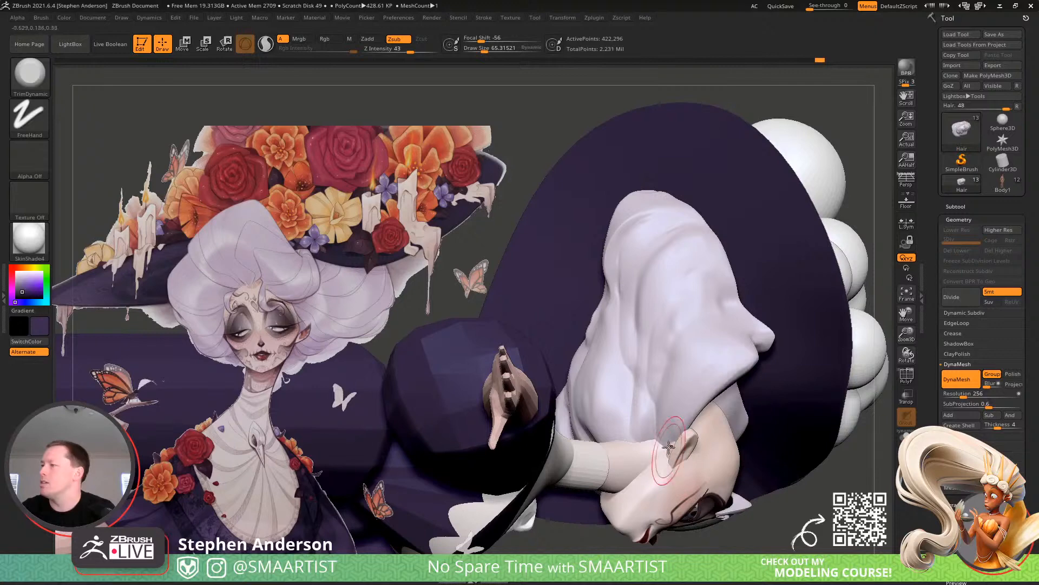
right_click_drag(677, 393, 644, 412)
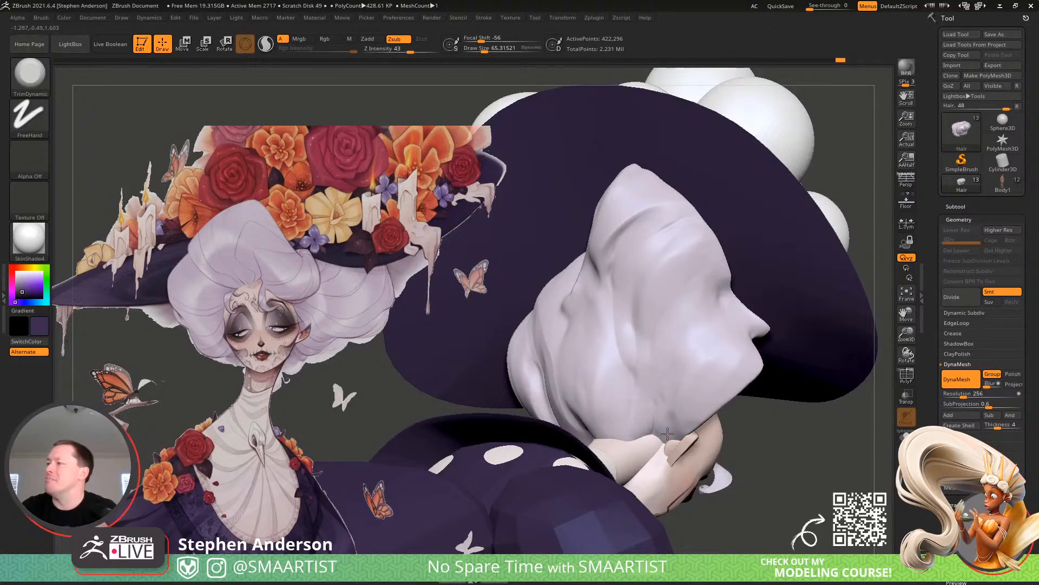
Show all the hair and flatten the lobes at the upper back with the TrimDynamic brush
left_click(771, 457, "ctrl+shift")
mouse_move(769, 454)
right_mouse_down("ctrl")
mouse_move(738, 383)
mouse_move(712, 389)
mouse_move(691, 374)
mouse_move(649, 376)
mouse_move(745, 448)
mouse_move(750, 471)
right_mouse_up("ctrl")
left_click_drag(719, 351, 670, 409)
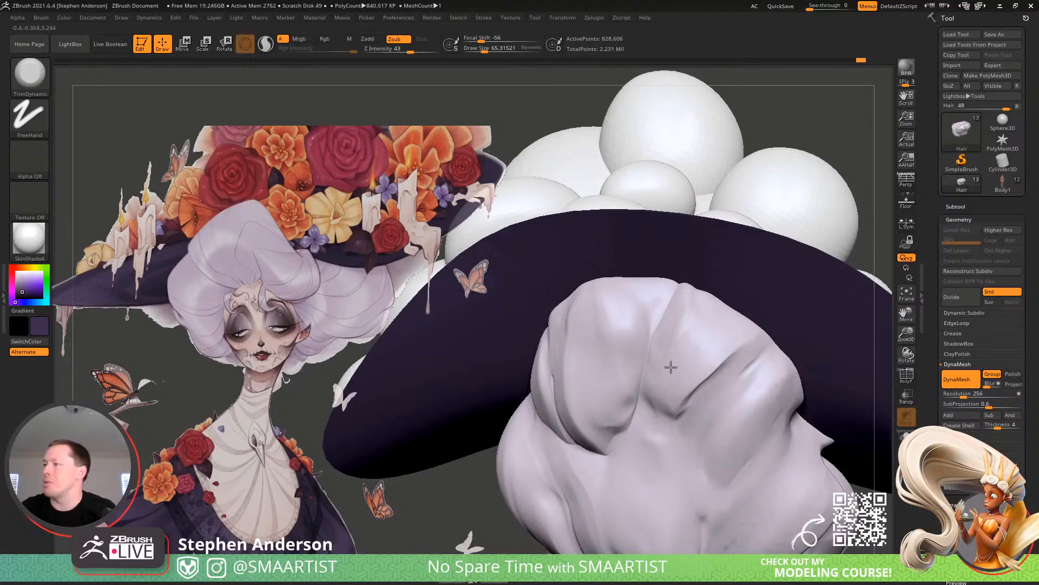
Flatten the hair surface at the back of the head with TrimDynamic, isolating the lower polygroup and showing all the hair again
left_click_drag(700, 304, 669, 331)
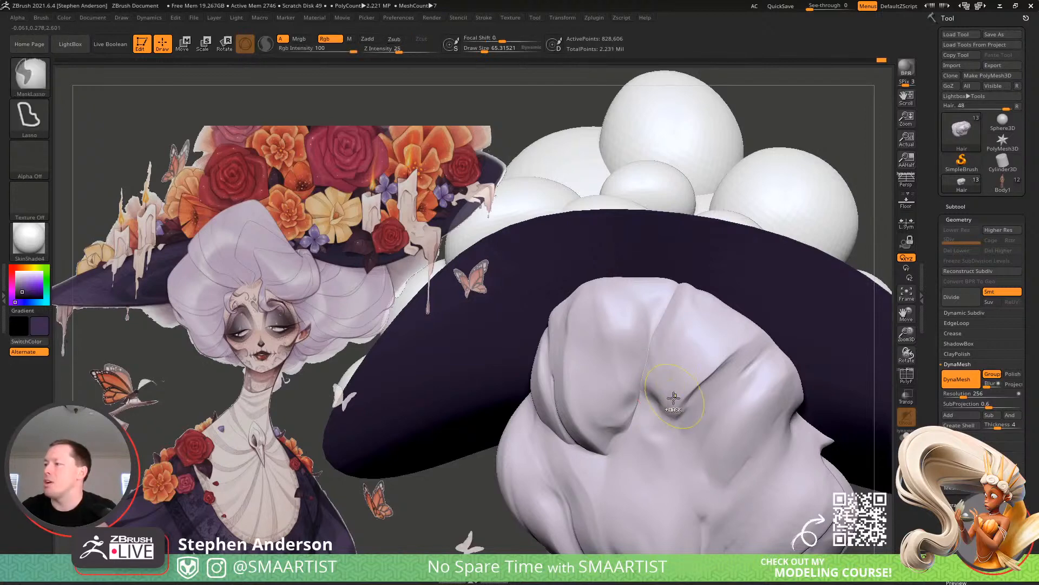
mouse_move(674, 402)
right_mouse_down()
mouse_move(677, 381)
mouse_move(666, 388)
right_mouse_up()
left_click(662, 386, "ctrl+shift")
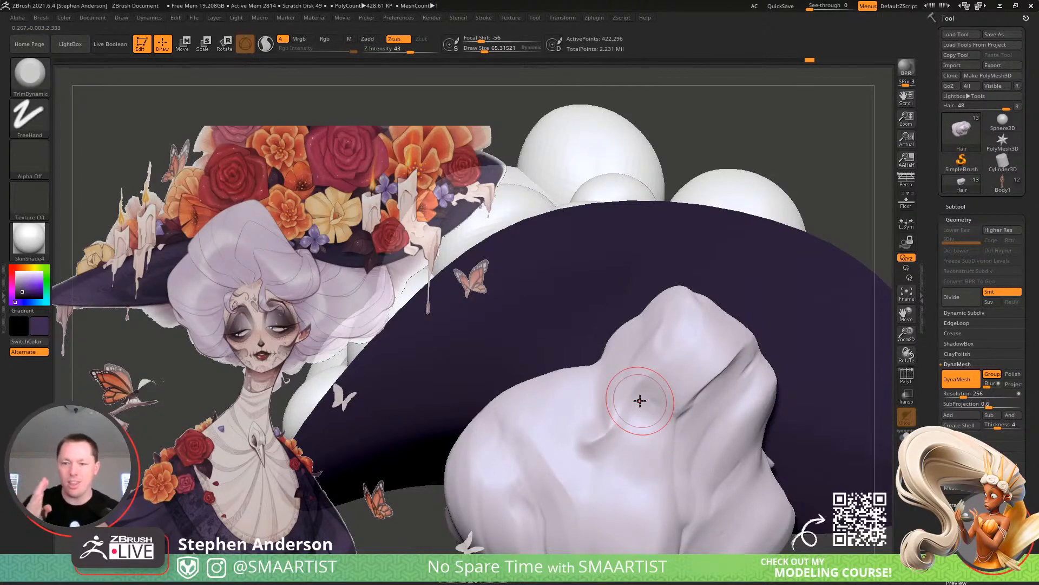
mouse_move(610, 391)
right_mouse_down()
mouse_move(624, 399)
mouse_move(652, 389)
right_mouse_up()
left_click(750, 491, "ctrl+shift")
left_click(627, 443, "ctrl+shift")
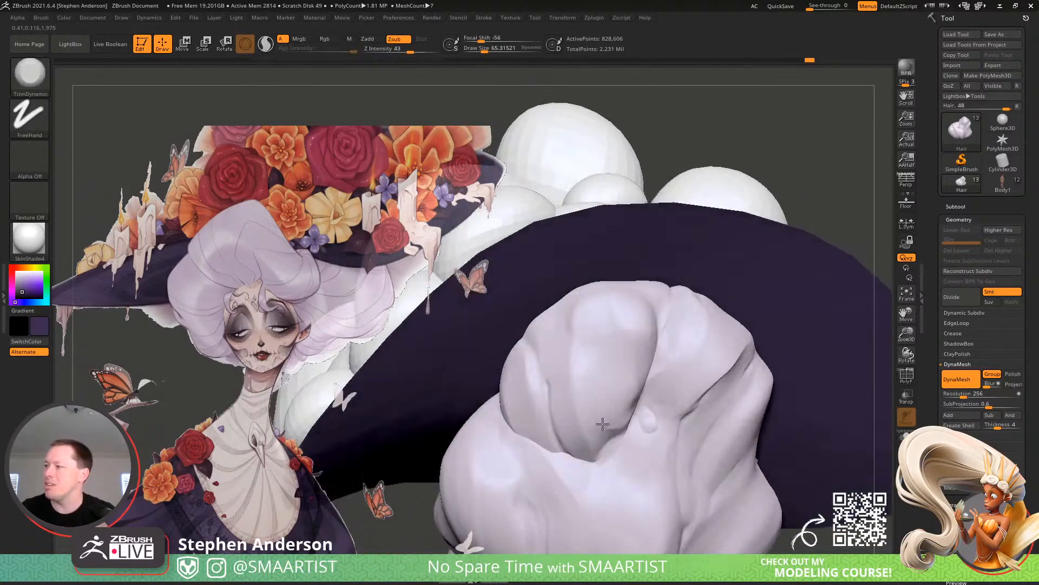
Examine the upper hair polygroup's back and underside by isolating it, inverting the visibility and restoring all the hair
left_click(654, 426, "ctrl+shift")
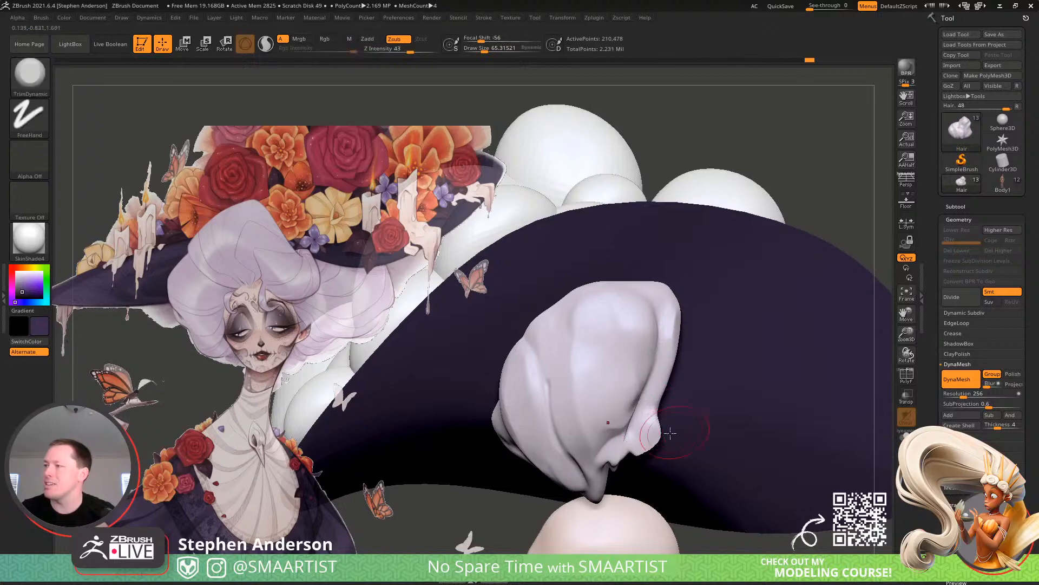
mouse_move(655, 426)
right_mouse_down()
mouse_move(669, 426)
mouse_move(652, 415)
right_mouse_up()
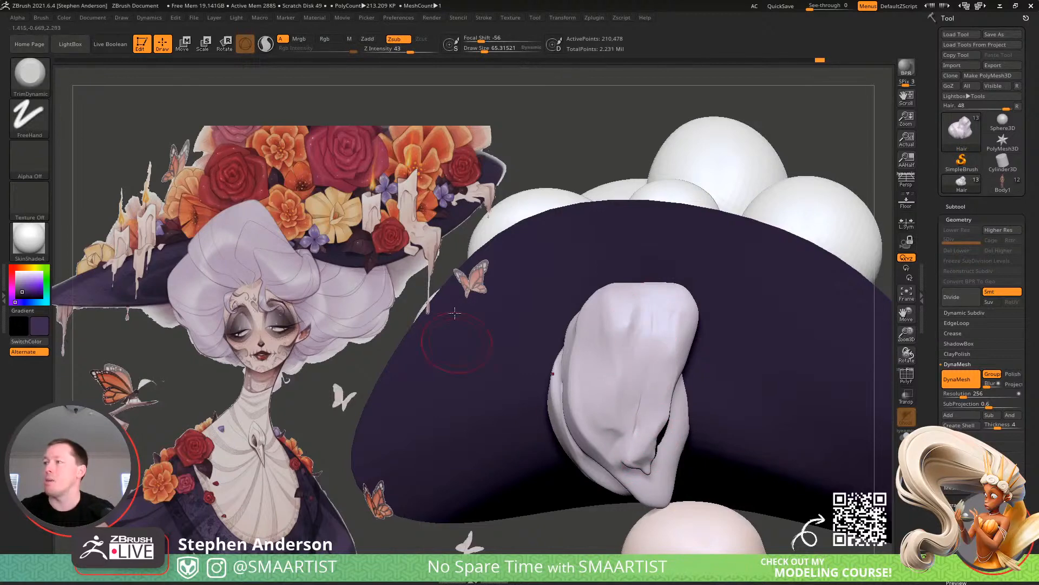
left_click(540, 144, "ctrl+shift")
right_click_drag(692, 364, 593, 404)
key("ctrl+shift")
left_click(592, 404, "ctrl+shift")
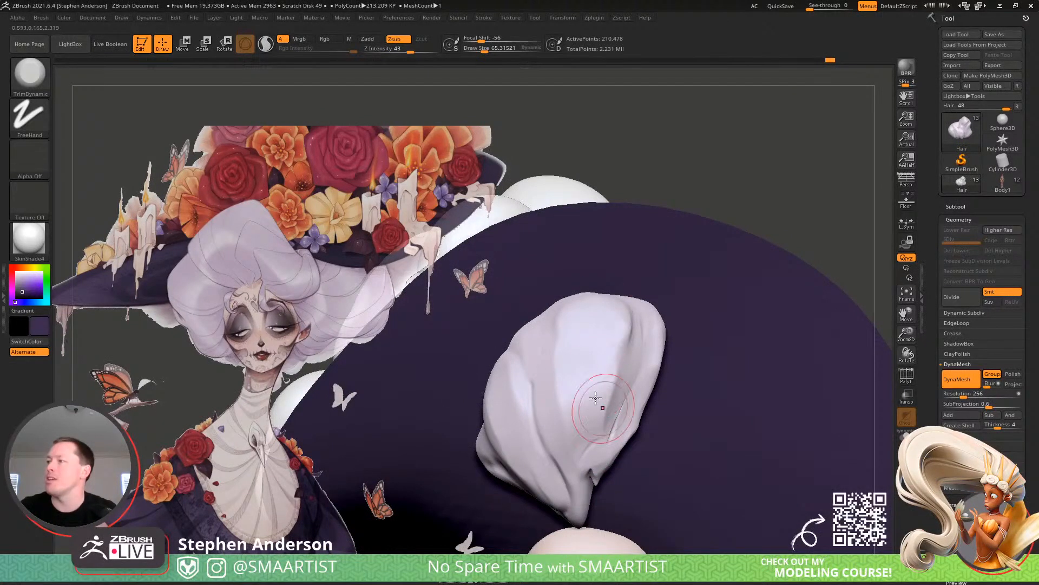
left_click(753, 203, "ctrl+shift")
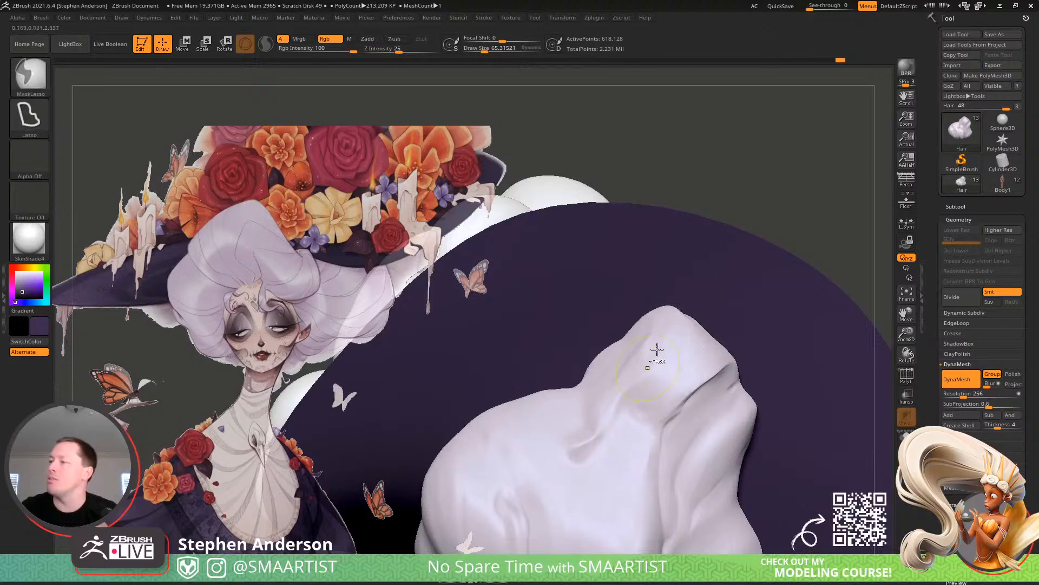
mouse_move(651, 369)
right_mouse_down("ctrl")
mouse_move(607, 282)
mouse_move(612, 346)
mouse_move(594, 433)
mouse_move(644, 420)
mouse_move(655, 398)
mouse_move(644, 373)
mouse_move(690, 470)
mouse_move(638, 376)
mouse_move(658, 396)
mouse_move(622, 371)
right_mouse_up("ctrl")
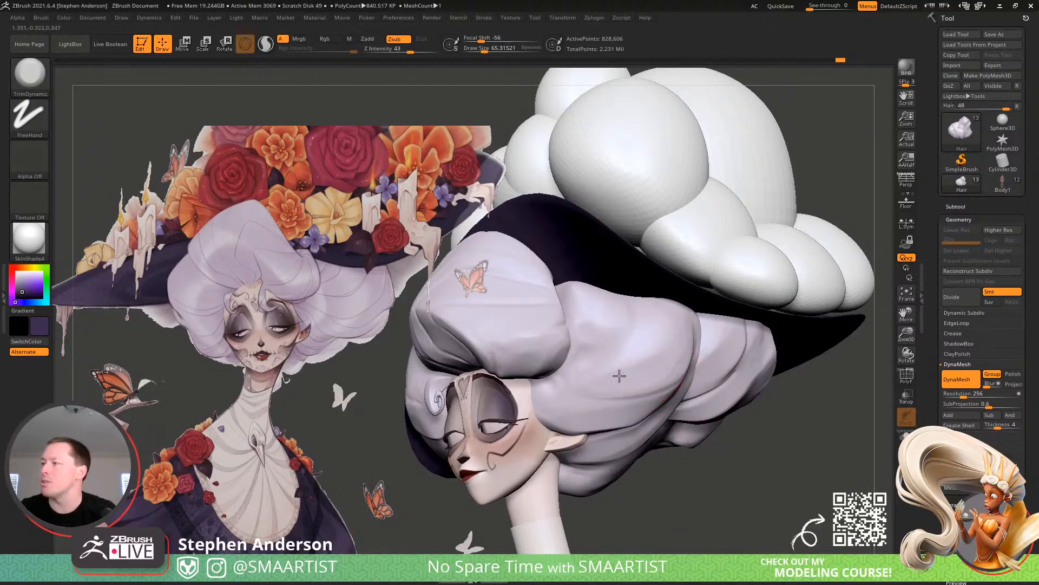
Isolate the lower hair polygroup, trim its upper lobes above the temple with TrimDynamic, and show all the hair
right_click_drag(656, 338, 642, 326)
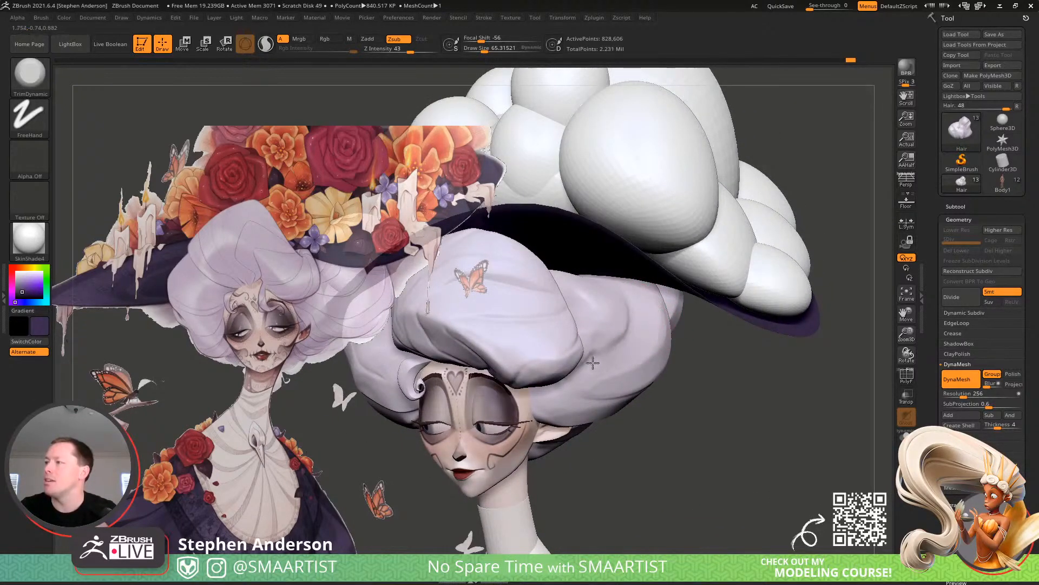
left_click(603, 314, "ctrl+shift")
mouse_move(604, 316)
right_mouse_down()
mouse_move(596, 336)
mouse_move(623, 306)
right_mouse_up()
mouse_move(613, 291)
left_mouse_down()
mouse_move(595, 336)
mouse_move(607, 296)
left_mouse_up()
left_click_drag(596, 344, 562, 354)
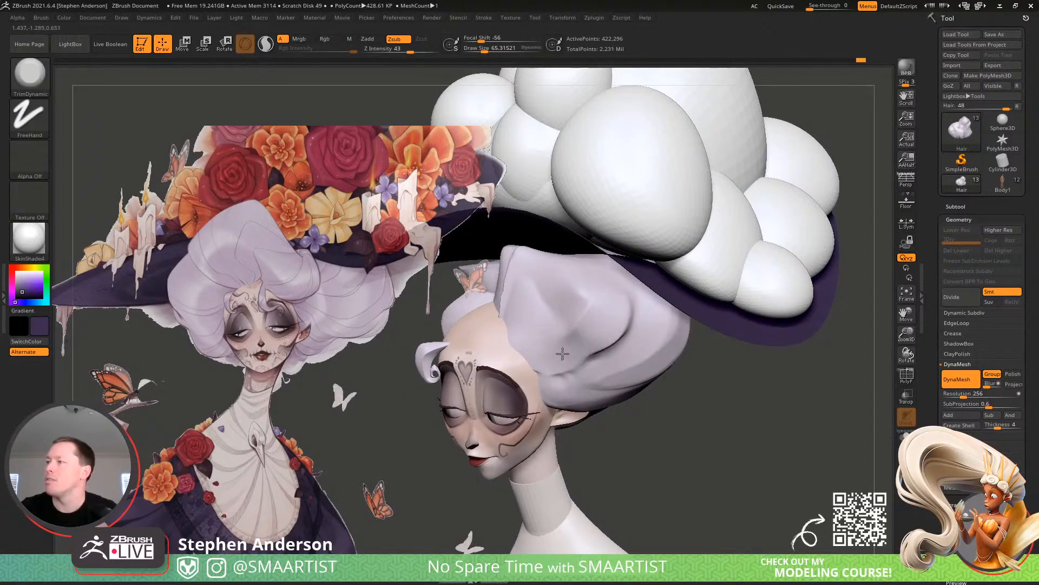
mouse_move(605, 356)
right_mouse_down()
mouse_move(671, 332)
mouse_move(634, 320)
right_mouse_up()
key("b")
key("d")
key("s")
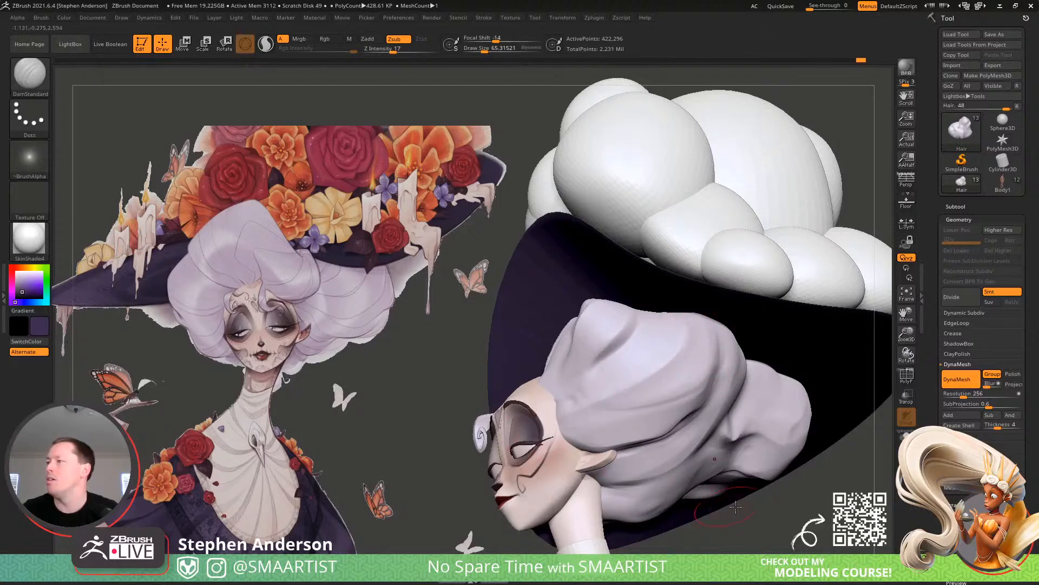
left_click(789, 505, "ctrl+shift")
right_click_drag(785, 502, 658, 435, "ctrl")
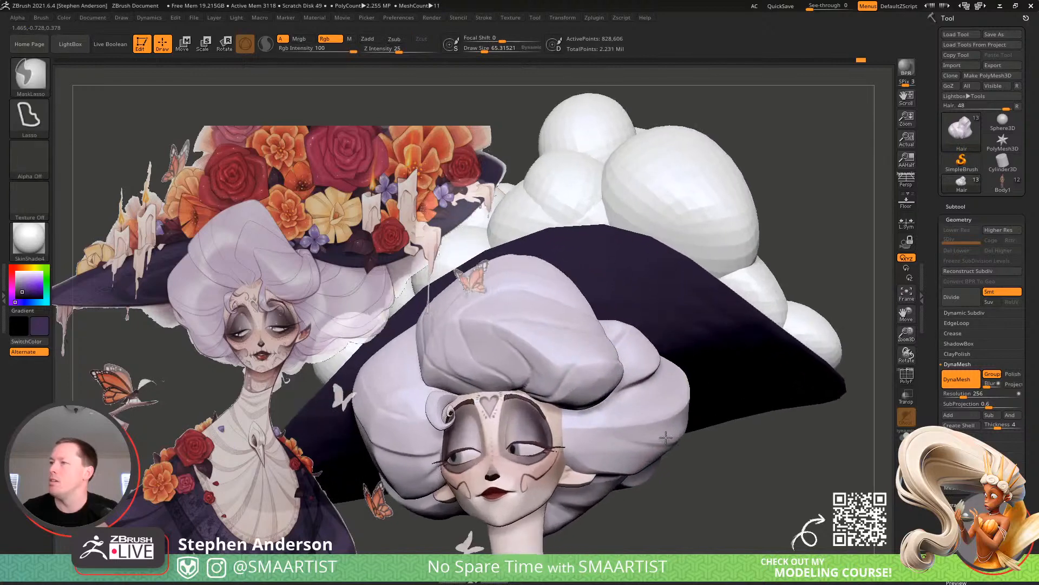
Nudge the lower edge of the side hair lobe just behind the ear with the Move brush
mouse_move(690, 395)
right_mouse_down("alt")
mouse_move(724, 373)
mouse_move(718, 362)
mouse_move(695, 389)
right_mouse_up("alt")
key("b")
key("m")
key("v")
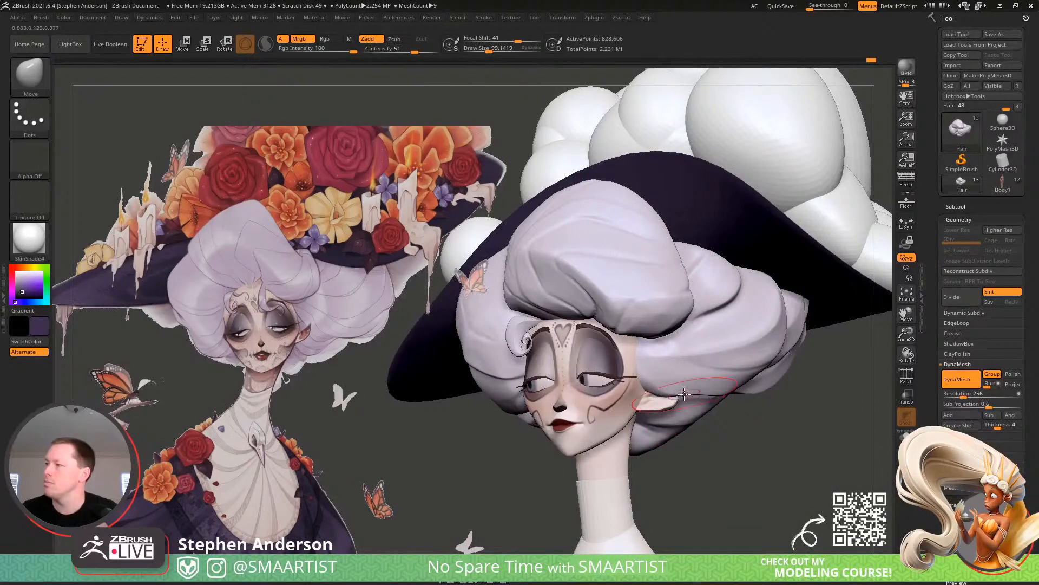
mouse_move(687, 397)
left_mouse_down()
mouse_move(714, 398)
mouse_move(698, 399)
left_mouse_up()
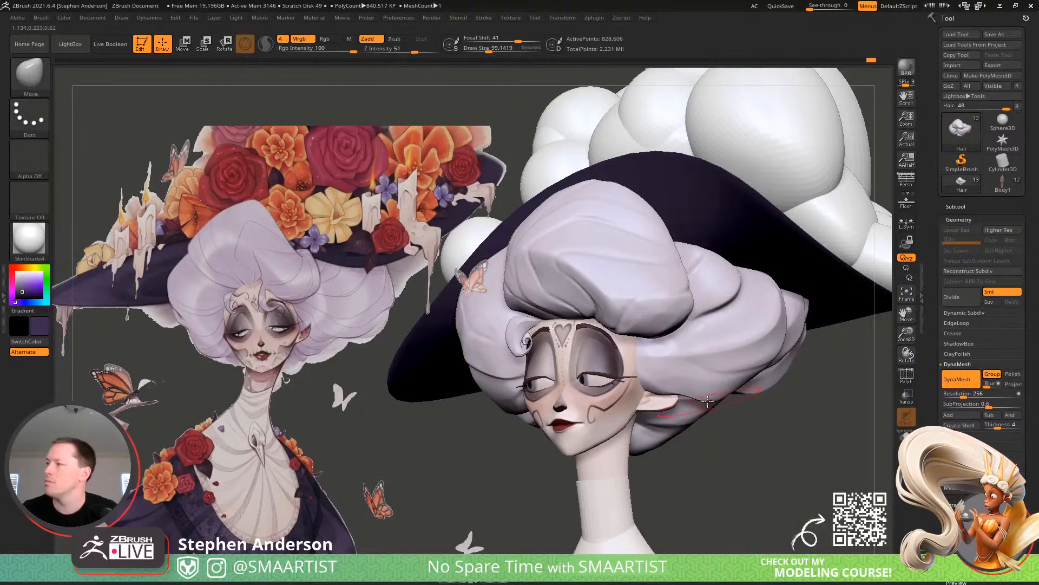
Carve a crease into the hair directly above the ear with the DamStandard brush at a draw size of about 30
right_click_drag(703, 388, 661, 364)
key("bracketleft")
key("bracketleft")
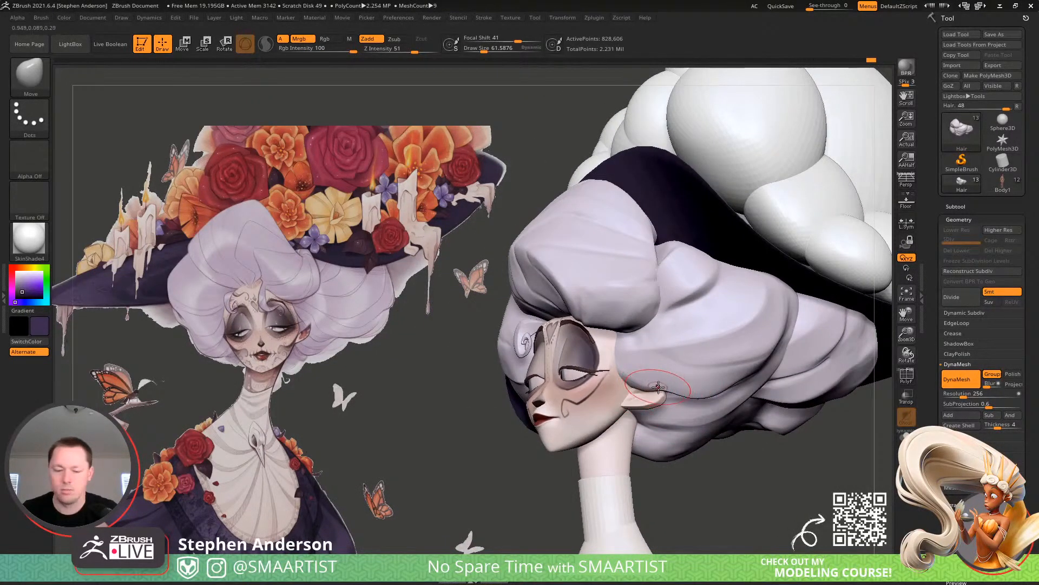
key("b")
key("d")
key("s")
key("bracketleft")
key("bracketleft")
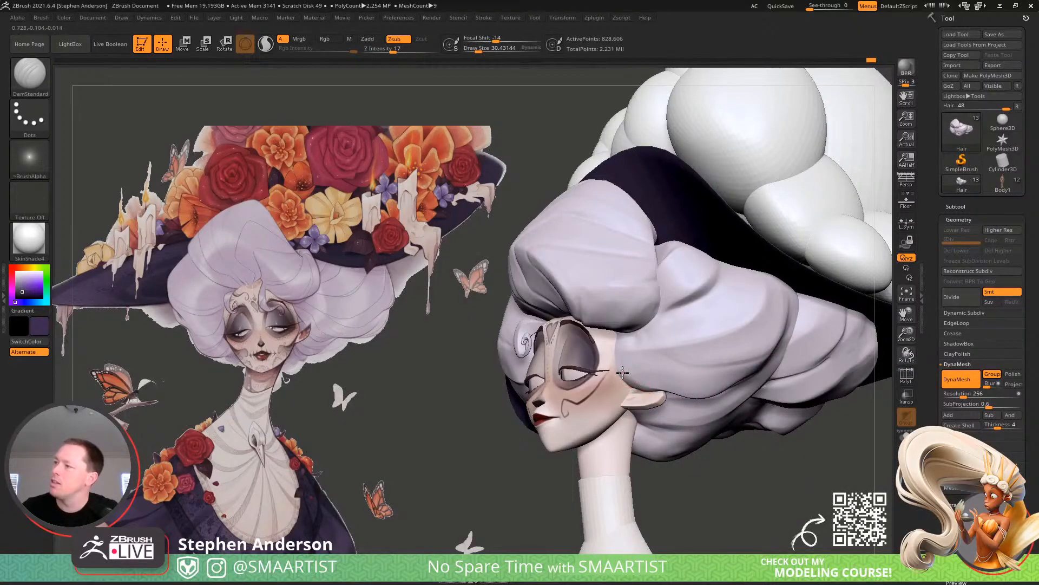
left_click_drag(651, 390, 691, 398)
right_click_drag(648, 386, 668, 360)
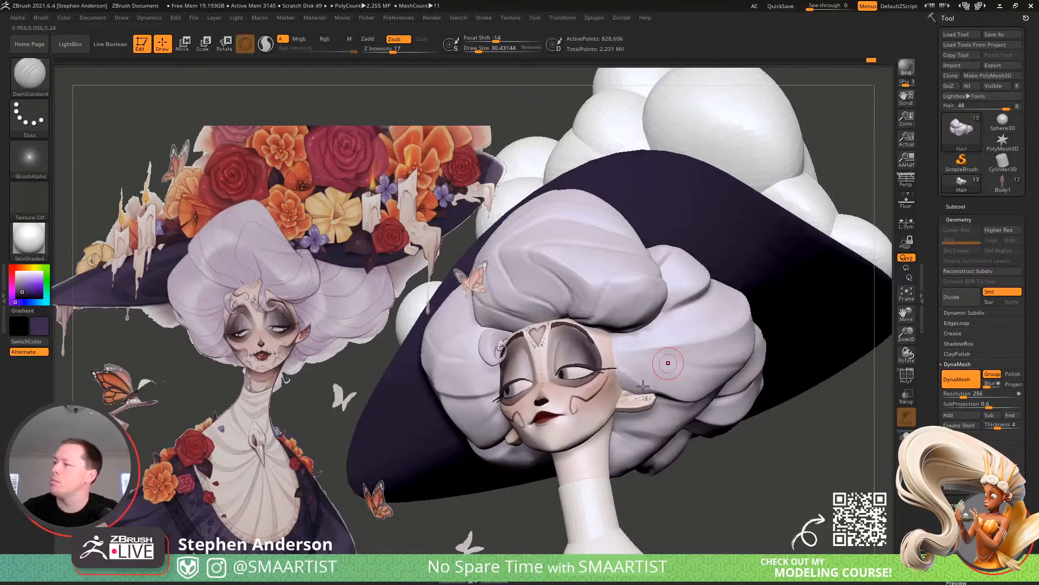
Carve long strand creases from the temple back across the side hair lobe with the DamStandard brush
left_click_drag(644, 390, 690, 393)
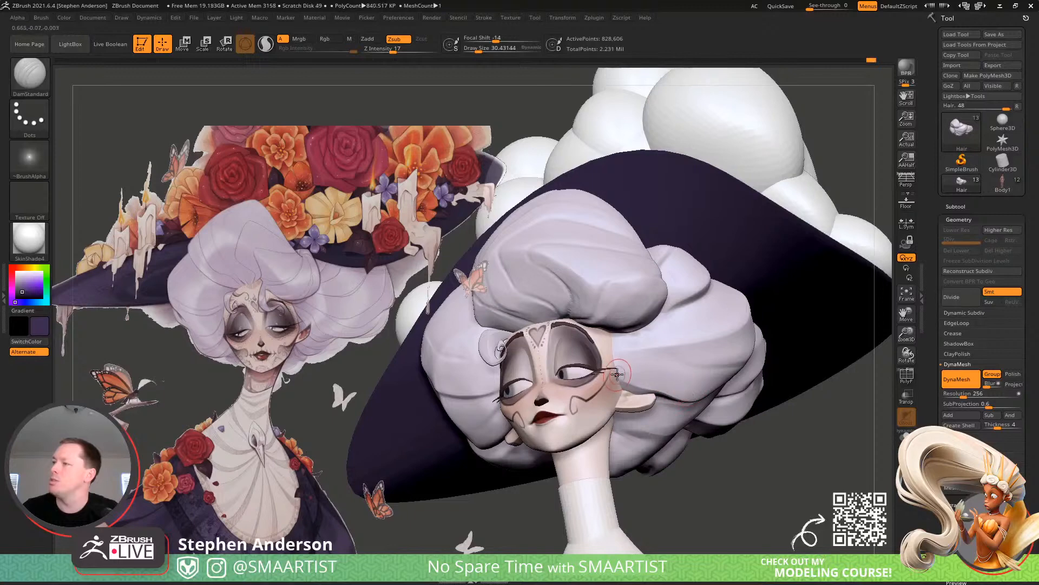
mouse_move(632, 372)
left_mouse_down()
mouse_move(665, 374)
mouse_move(765, 414)
left_mouse_up()
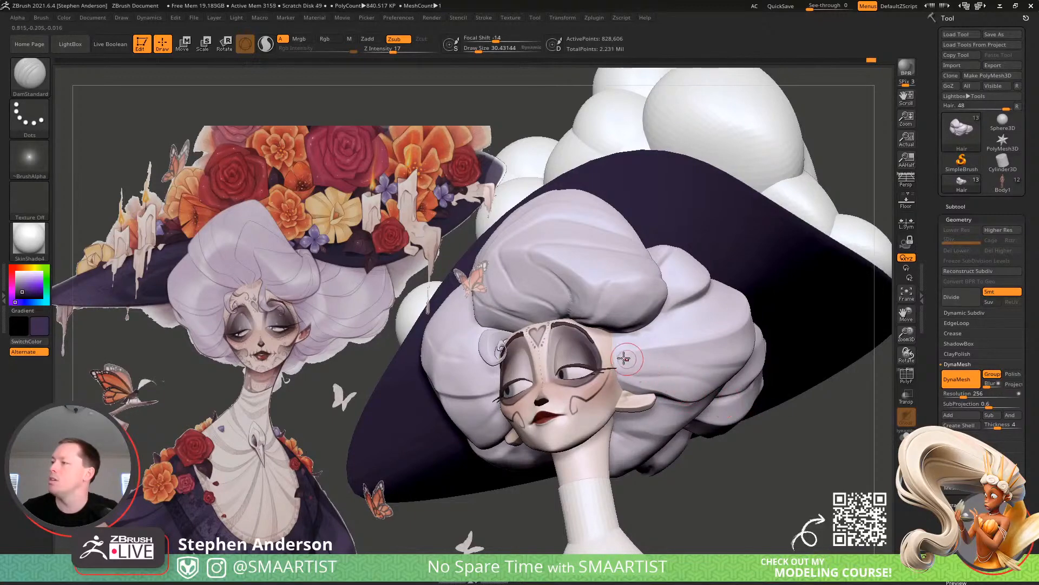
mouse_move(615, 352)
right_mouse_down()
mouse_move(693, 352)
mouse_move(669, 356)
right_mouse_up()
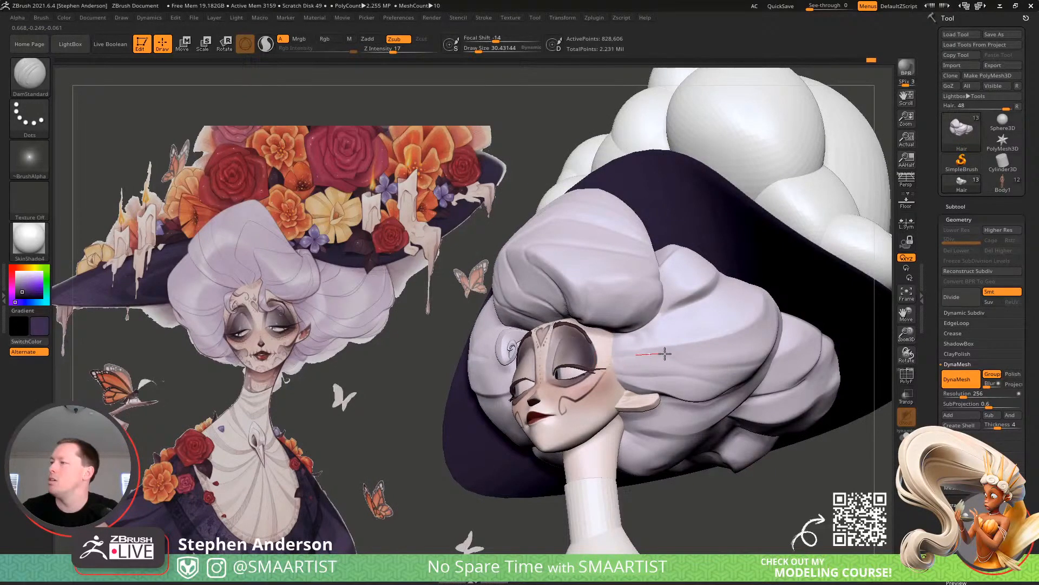
left_click_drag(721, 374, 779, 363)
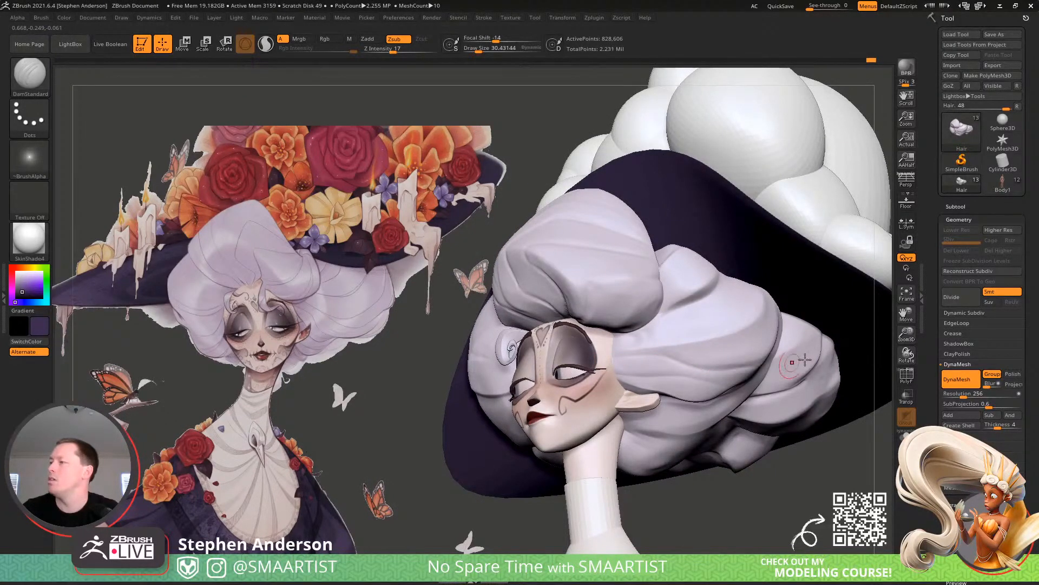
mouse_move(817, 378)
right_mouse_down()
mouse_move(729, 355)
mouse_move(752, 353)
mouse_move(698, 366)
mouse_move(729, 379)
right_mouse_up()
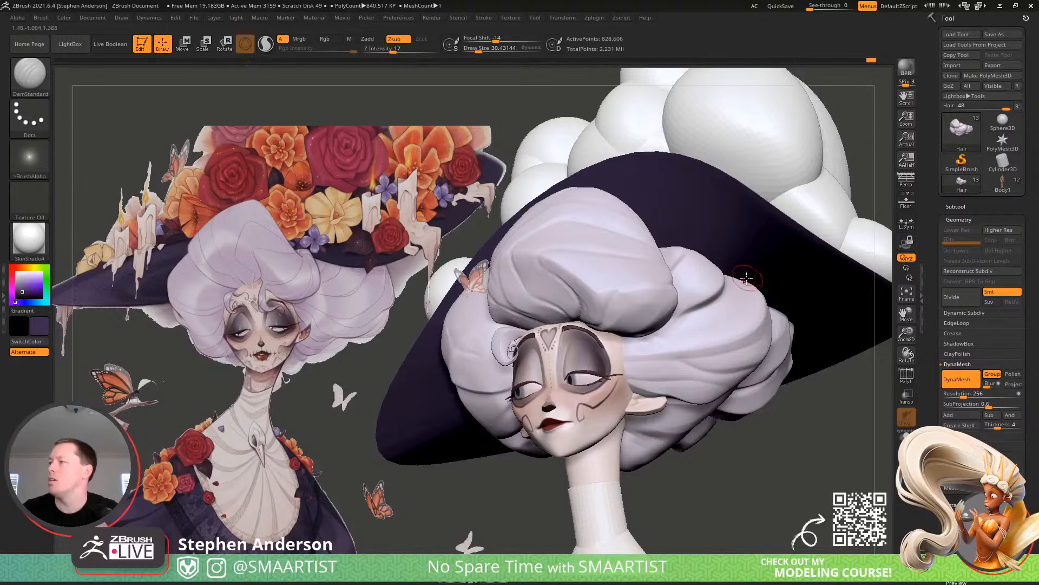
Carve a crease across the bottom of the large hair lobe above the opposite ear with DamStandard
mouse_move(760, 303)
right_mouse_down()
mouse_move(702, 313)
mouse_move(649, 347)
mouse_move(648, 374)
mouse_move(676, 387)
right_mouse_up()
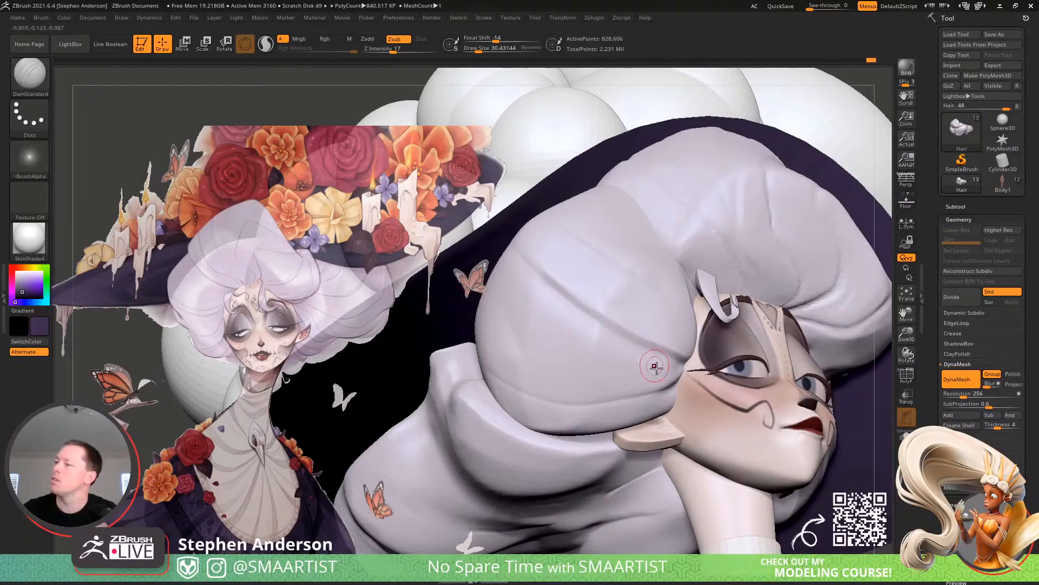
mouse_move(671, 382)
right_mouse_down()
mouse_move(654, 372)
mouse_move(666, 383)
right_mouse_up()
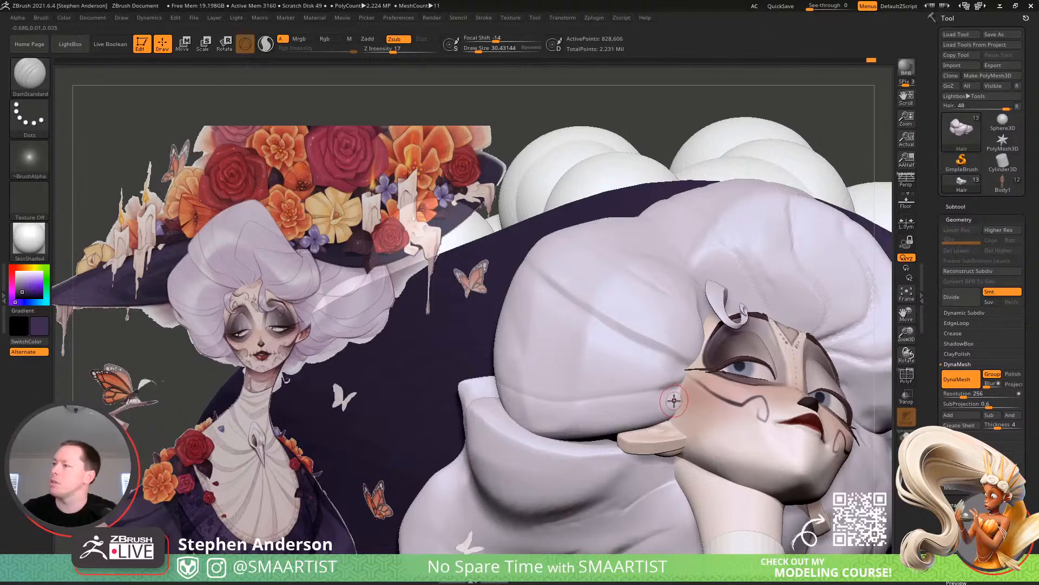
mouse_move(678, 391)
left_mouse_down()
mouse_move(590, 413)
mouse_move(501, 407)
left_mouse_up()
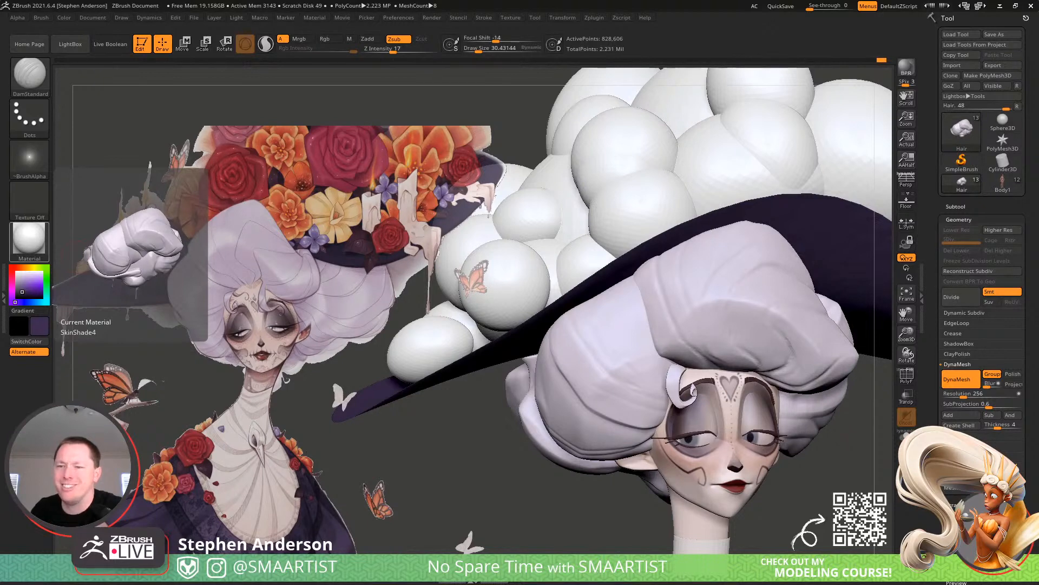
Isolate the lower hair polygroup and flatten the top of the lobe behind the ear with the TrimDynamic brush
left_click_drag(466, 456, 496, 407)
mouse_move(498, 407)
right_mouse_down()
mouse_move(533, 420)
mouse_move(524, 423)
mouse_move(533, 413)
right_mouse_up()
left_click(529, 416, "ctrl+shift")
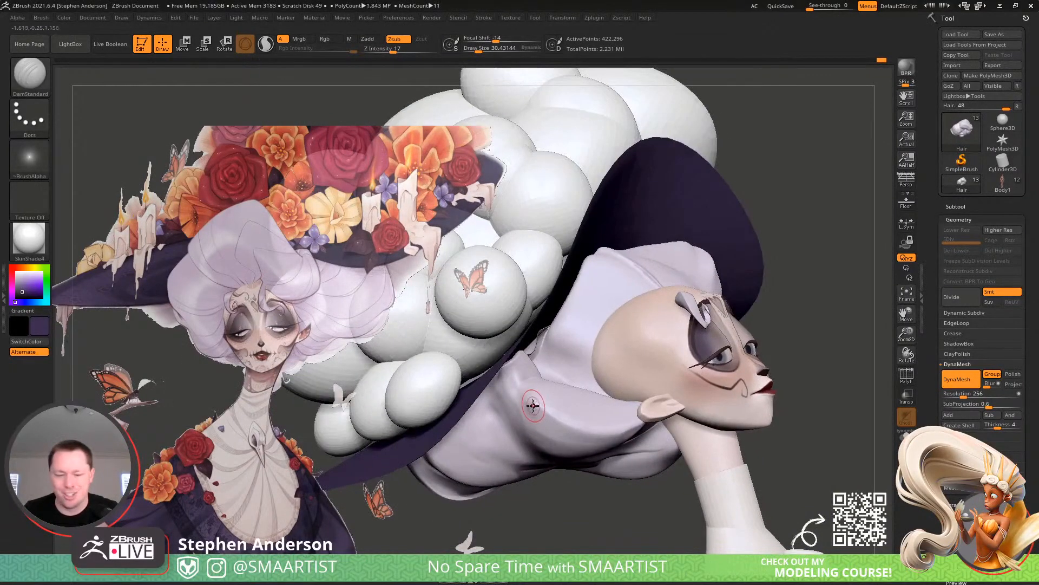
key("b")
key("t")
key("d")
mouse_move(526, 389)
left_mouse_down()
mouse_move(512, 366)
mouse_move(531, 376)
mouse_move(526, 391)
left_mouse_up()
key("s")
mouse_move(526, 390)
right_mouse_down()
mouse_move(513, 394)
mouse_move(557, 369)
mouse_move(547, 390)
mouse_move(486, 415)
mouse_move(515, 434)
mouse_move(505, 415)
right_mouse_up()
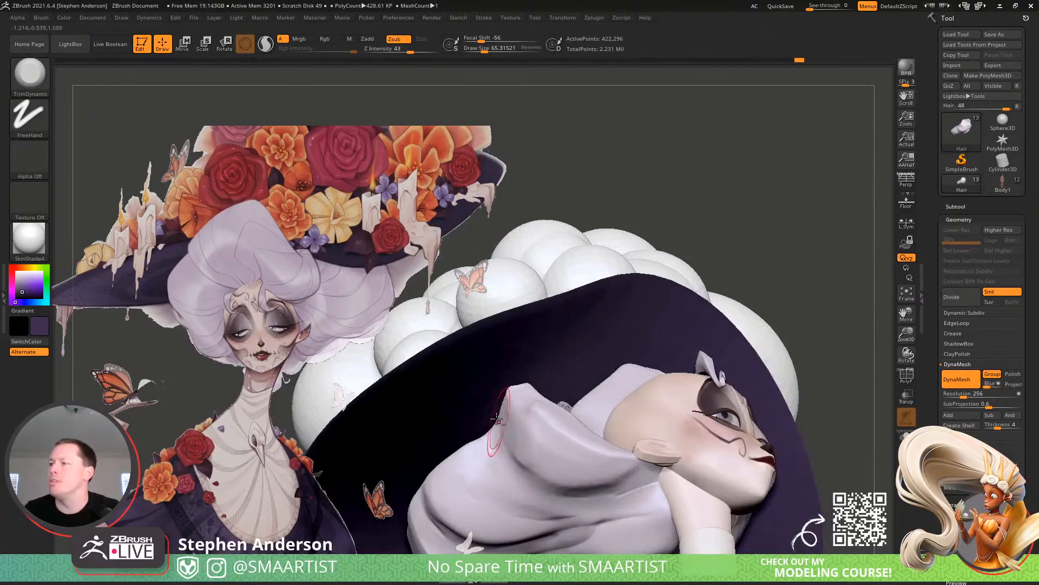
right_click_drag(604, 473, 562, 380)
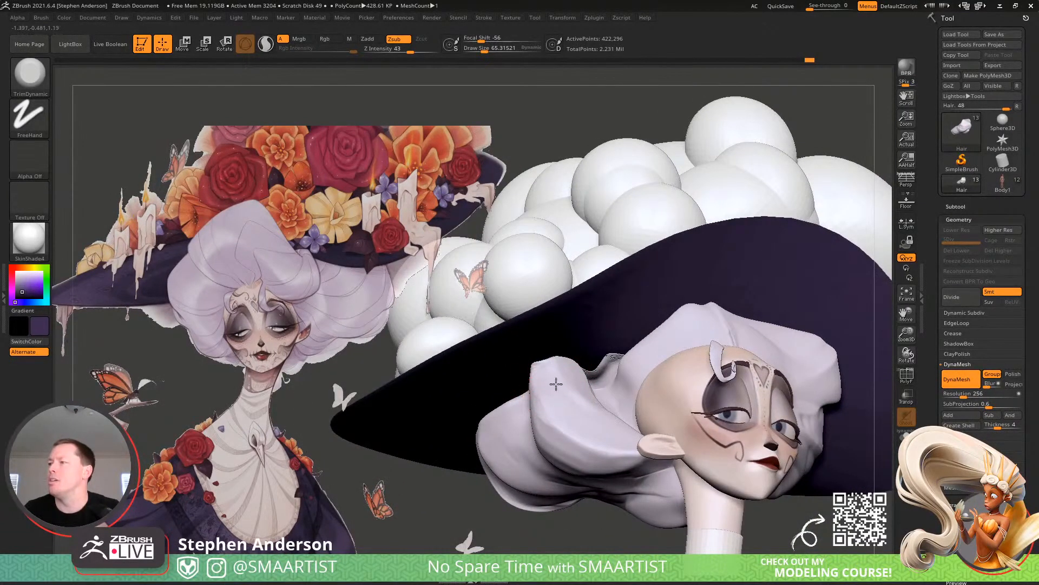
right_click_drag(560, 400, 551, 427)
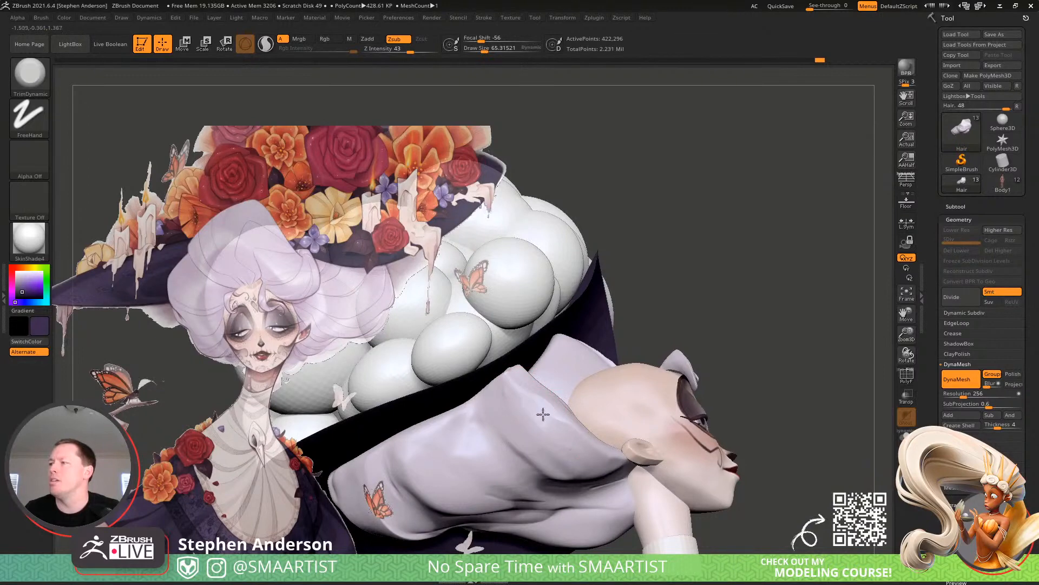
Show all the hair and push the narrow lobe behind the ear toward the large upper lobe using Move Topological at about size 274
left_click(724, 276, "ctrl+shift")
mouse_move(623, 433)
right_mouse_down("ctrl")
mouse_move(604, 379)
mouse_move(559, 410)
mouse_move(614, 370)
mouse_move(656, 466)
mouse_move(626, 433)
right_mouse_up("ctrl")
key("b")
key("m")
key("t")
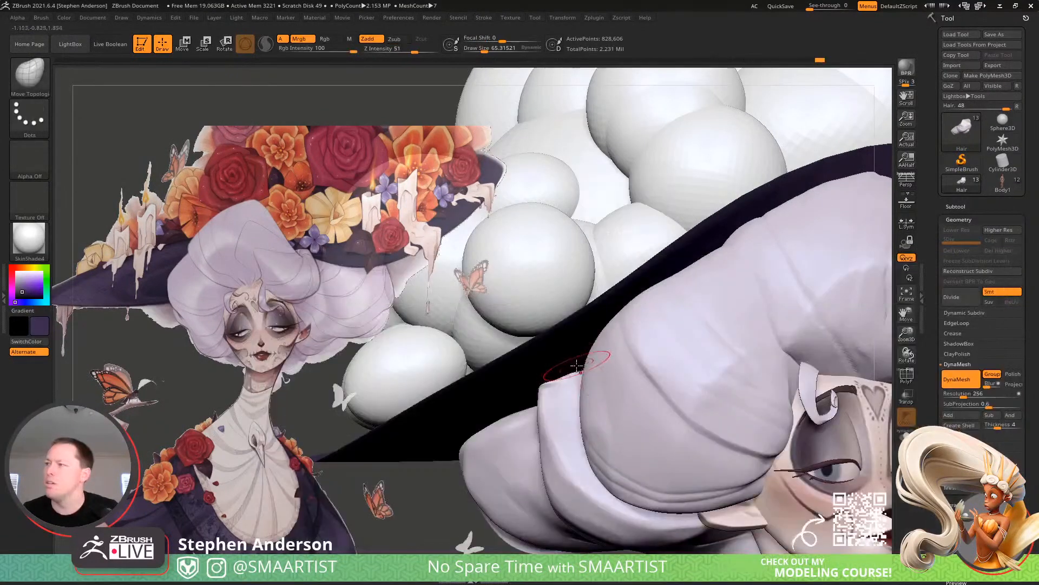
key("s")
mouse_move(551, 380)
left_mouse_down()
mouse_move(573, 380)
mouse_move(595, 360)
left_mouse_up()
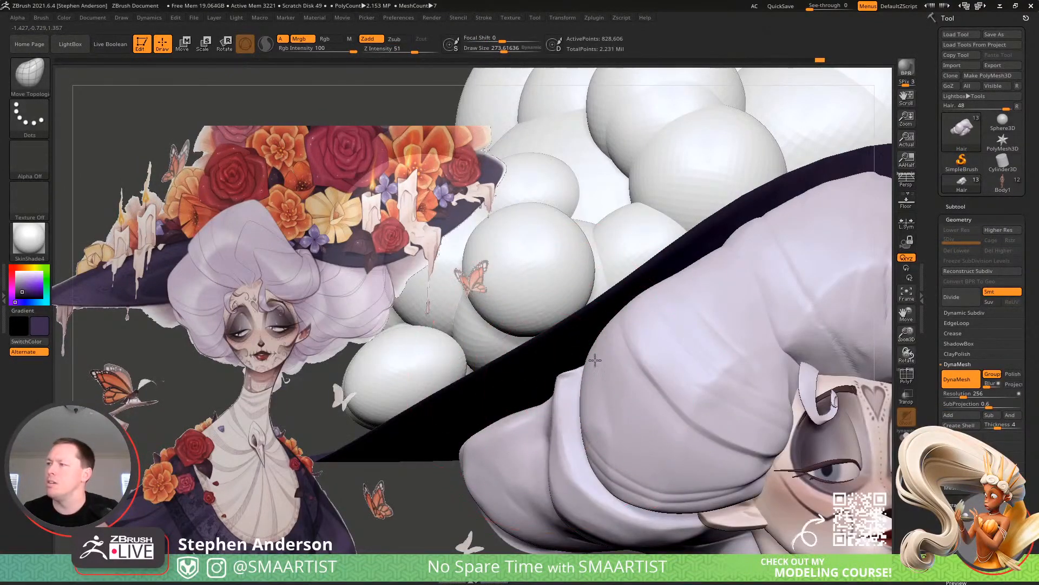
key("ctrl")
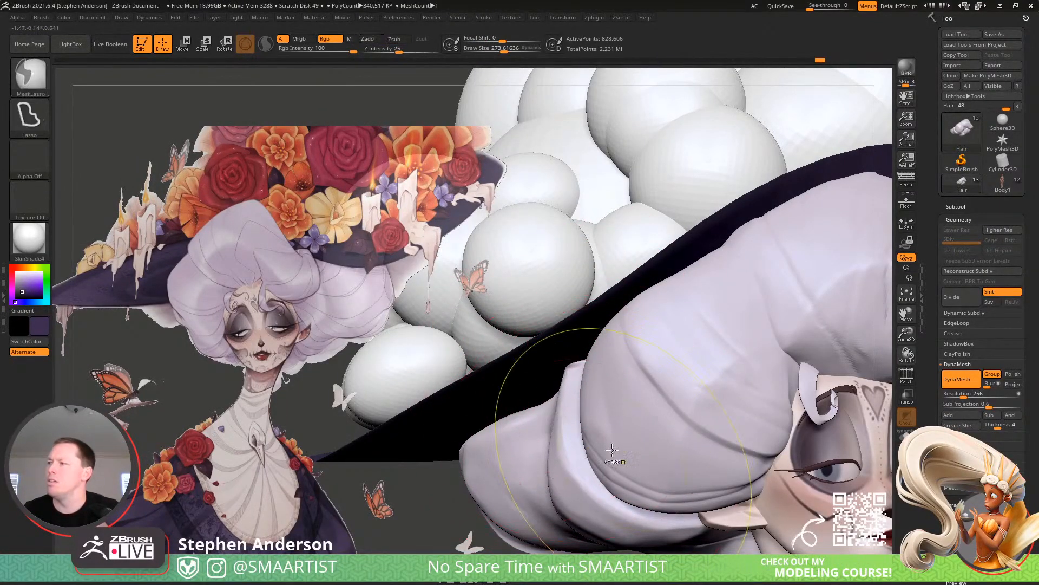
Tuck the narrow lobe's top edge against the upper lobe at a draw size of about 339, and reduce the brush to about 163
mouse_move(612, 449)
right_mouse_down("ctrl")
mouse_move(641, 330)
mouse_move(662, 517)
right_mouse_up("ctrl")
key("s")
left_click_drag(556, 304, 580, 304)
key("s")
left_click_drag(538, 409, 547, 410)
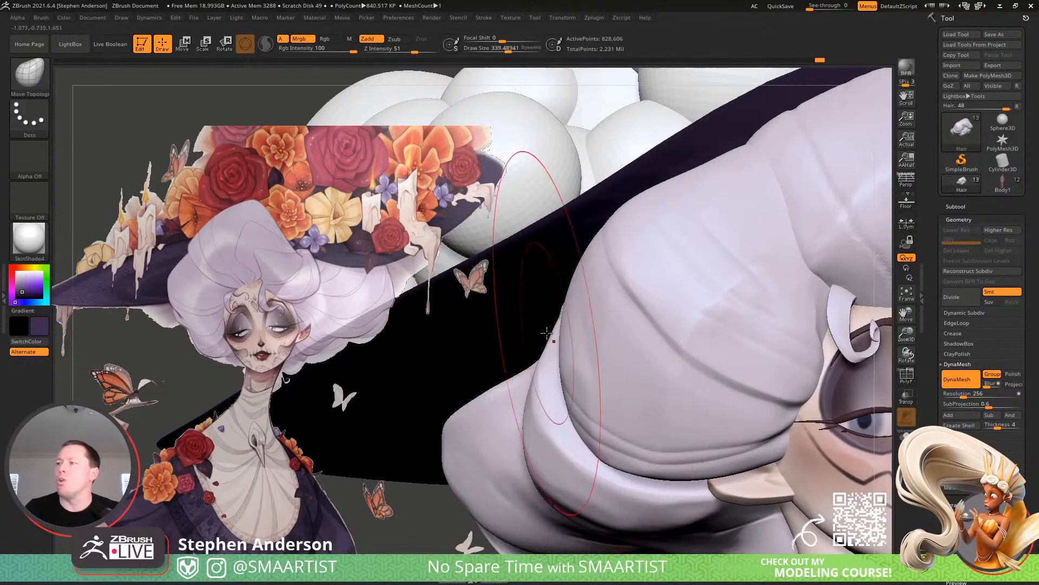
mouse_move(546, 332)
right_mouse_down()
mouse_move(558, 339)
mouse_move(559, 319)
right_mouse_up()
left_click_drag(552, 332, 544, 332)
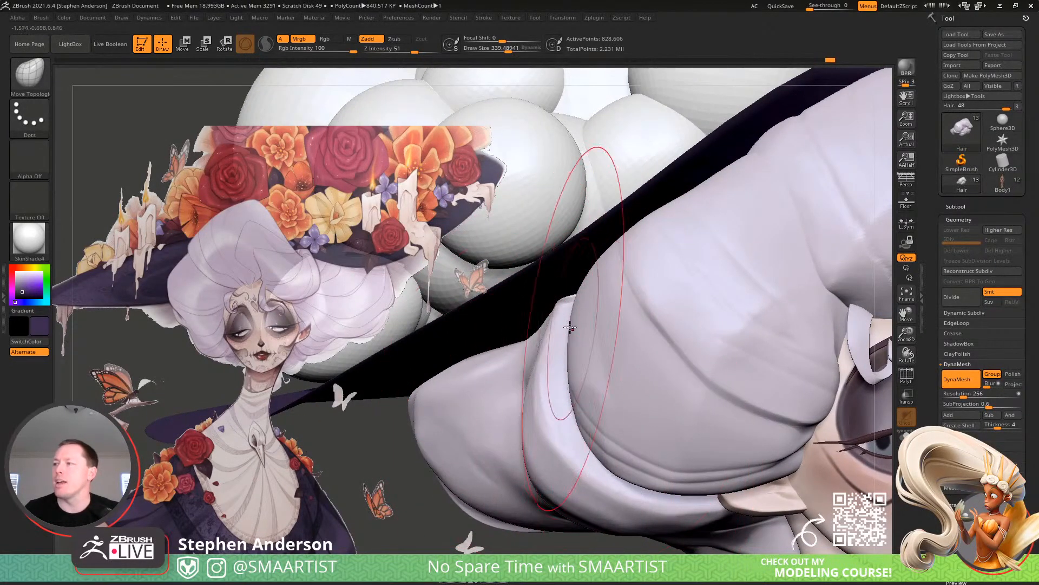
key("s")
left_click_drag(563, 297, 544, 297)
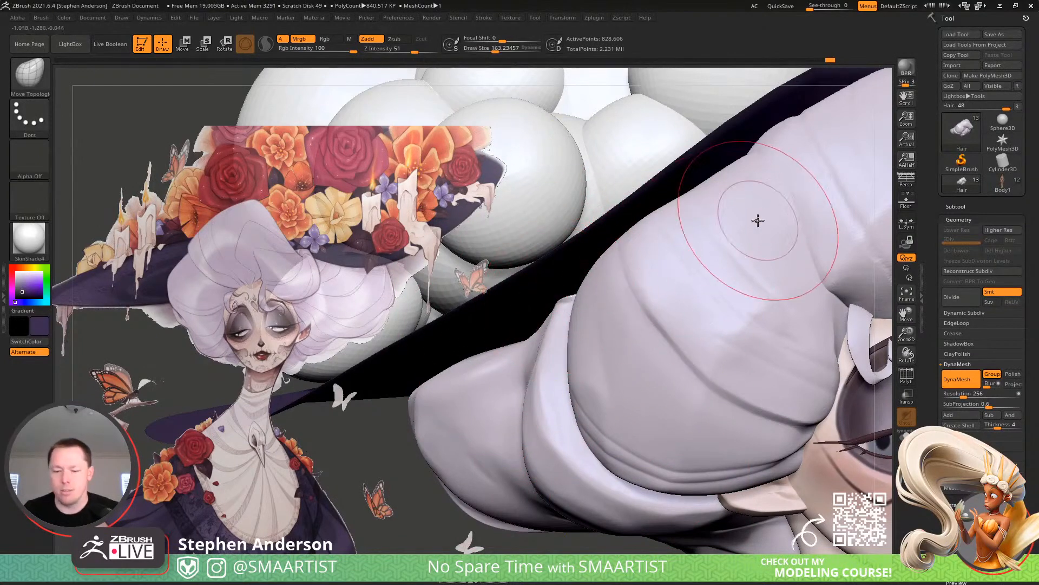
Mark up the outline, width and ends of the narrow lobe behind the ear on a screen capture, and discard the capture
key("Print")
left_click_drag(317, 138, 735, 548)
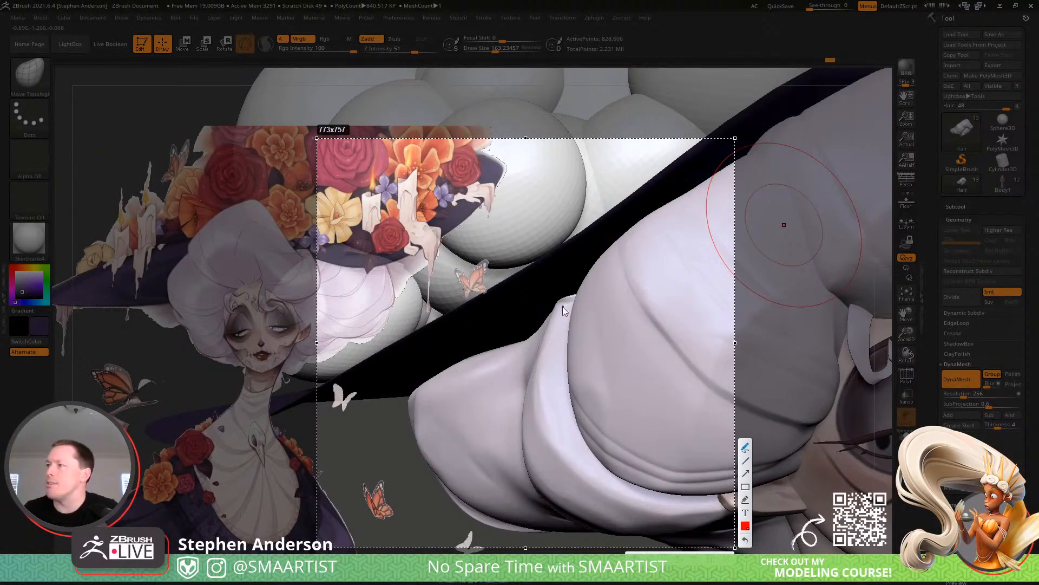
left_click_drag(559, 298, 554, 310)
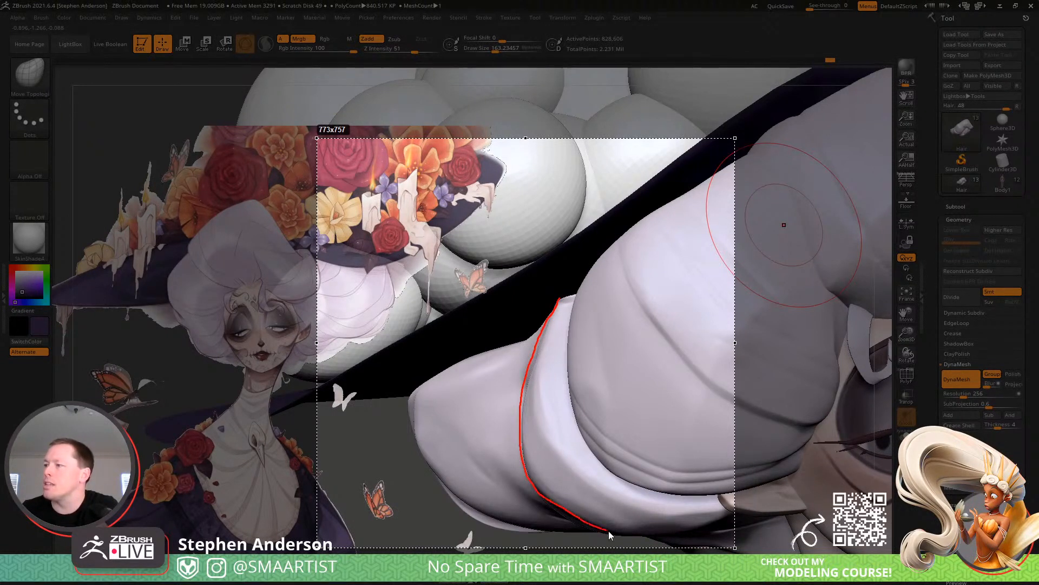
mouse_move(712, 529)
left_mouse_down()
mouse_move(734, 523)
mouse_move(655, 495)
left_mouse_up()
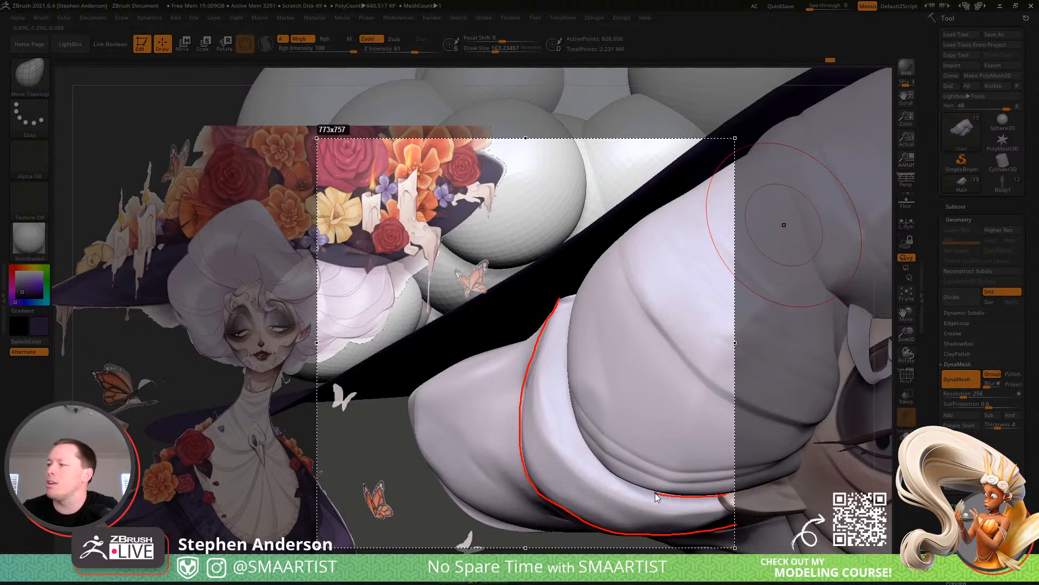
mouse_move(576, 327)
left_mouse_down()
mouse_move(580, 293)
mouse_move(588, 312)
left_mouse_up()
mouse_move(606, 440)
left_mouse_down()
mouse_move(493, 485)
mouse_move(603, 441)
left_mouse_up()
left_click_drag(714, 491, 728, 504)
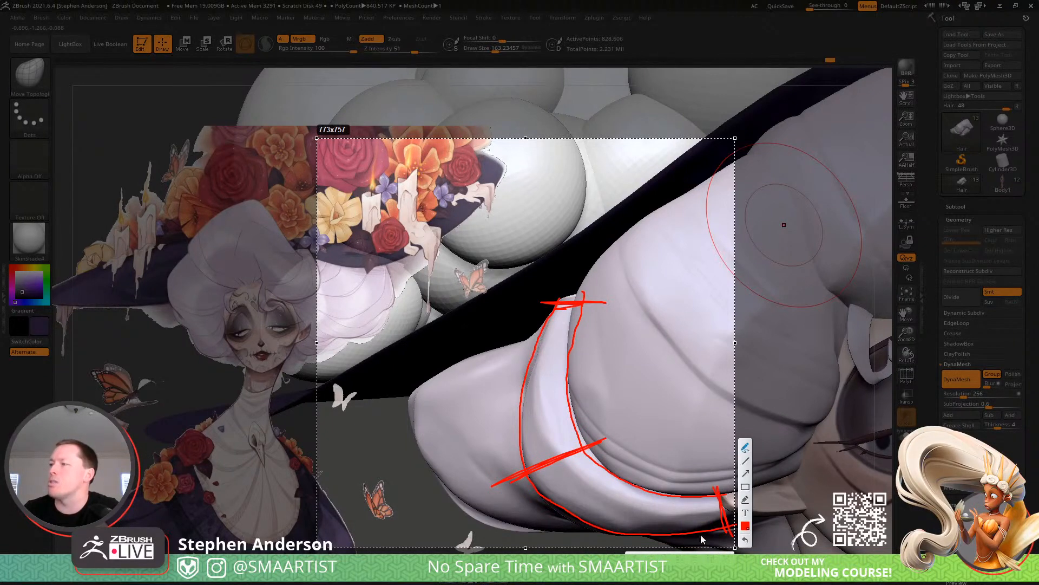
key("Escape")
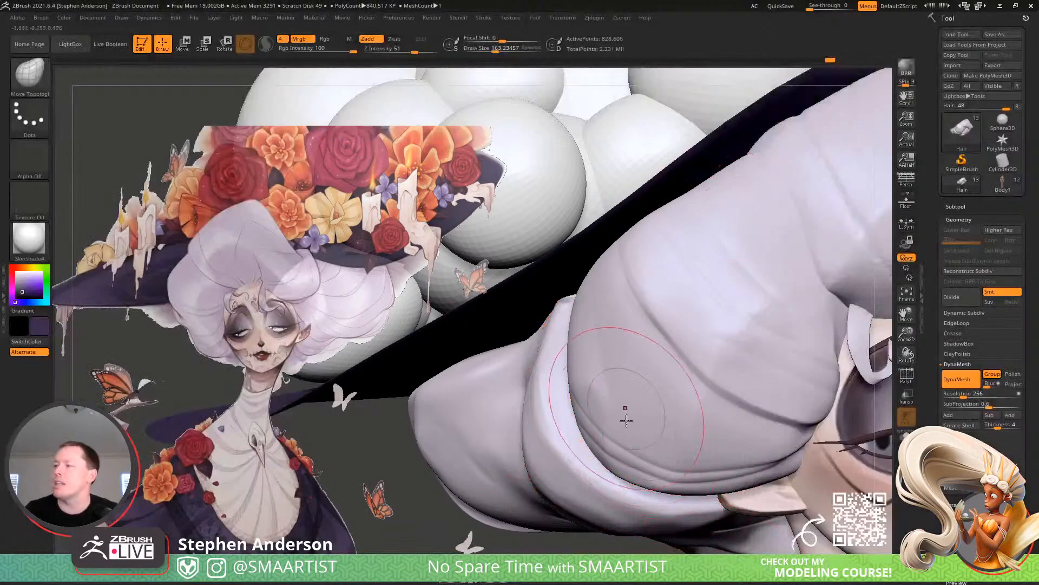
Refine the large hair lobe and narrow lobe beside the ear with Move Topological at a draw size of about 124
right_click_drag(669, 491, 655, 431, "ctrl")
right_click_drag(623, 380, 655, 352, "ctrl")
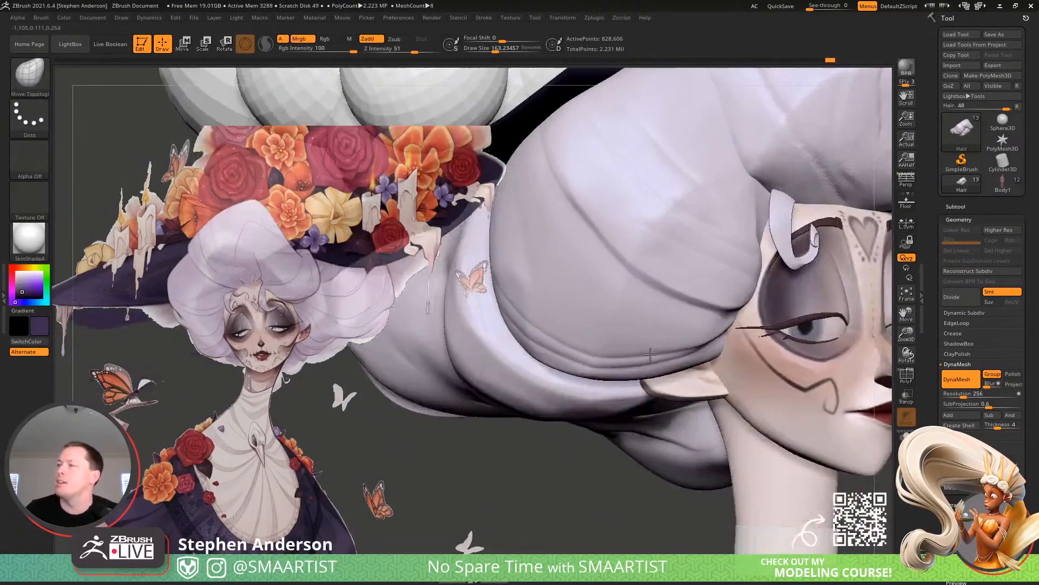
mouse_move(666, 253)
right_mouse_down()
mouse_move(661, 244)
mouse_move(671, 261)
mouse_move(651, 264)
right_mouse_up()
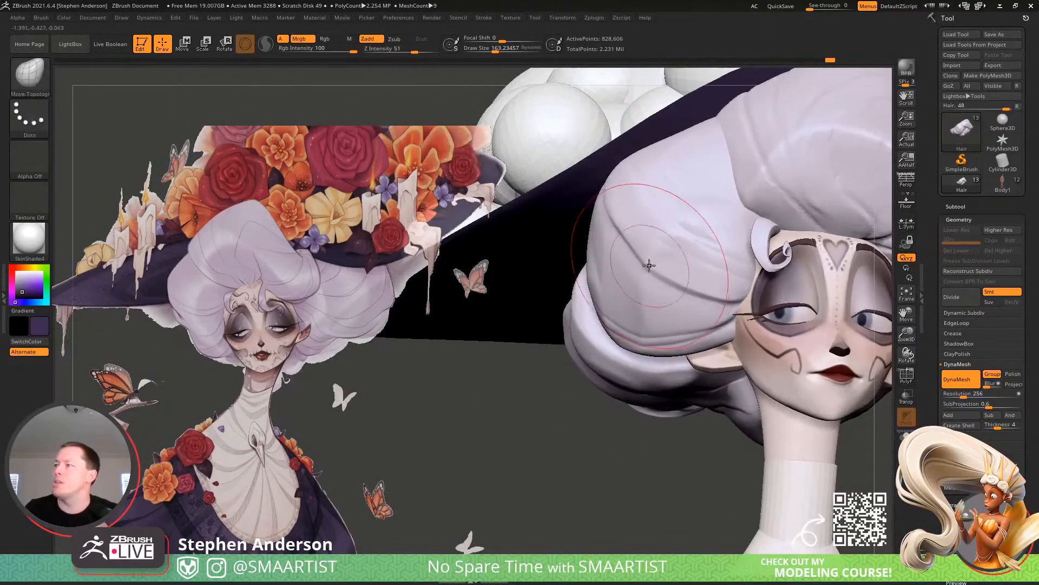
key("b")
key("m")
left_click(647, 279)
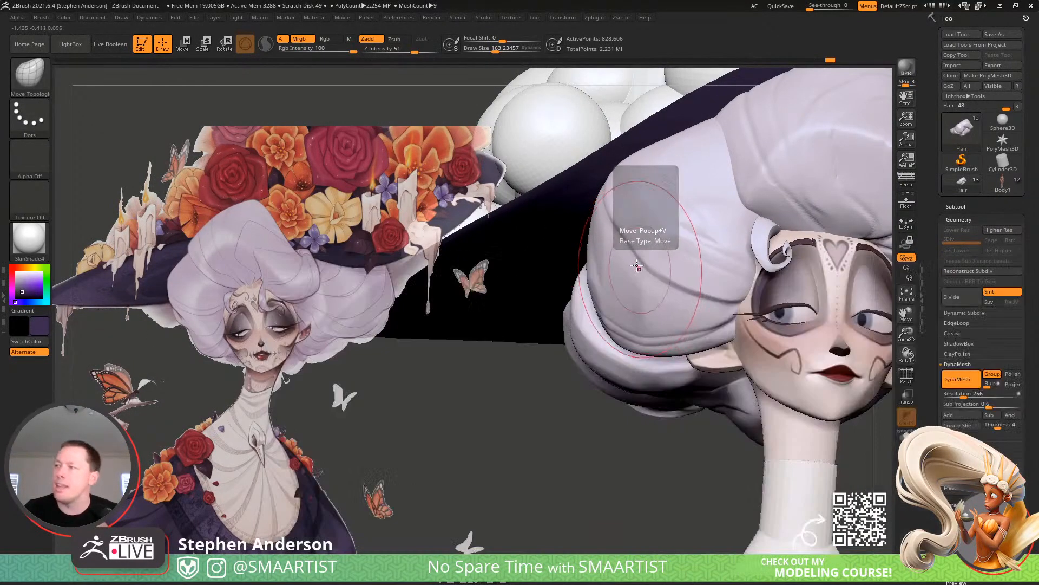
key("s")
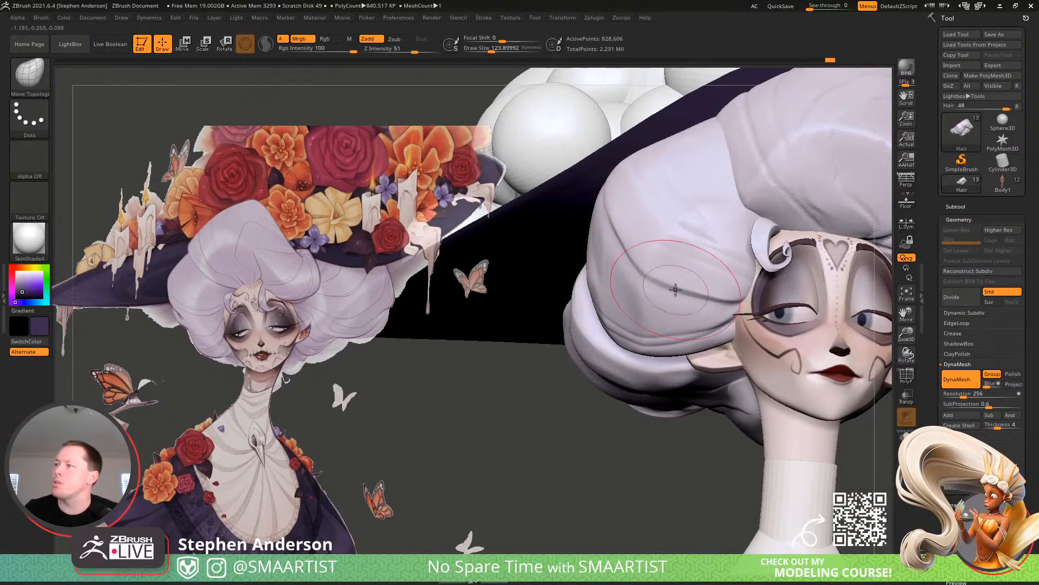
right_click_drag(691, 260, 678, 278)
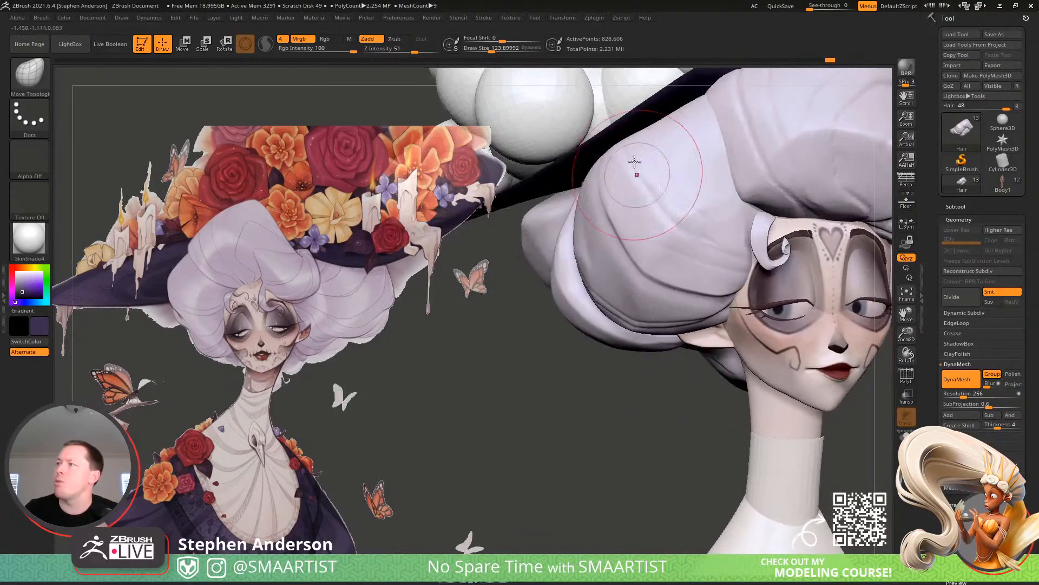
mouse_move(623, 144)
right_mouse_down()
mouse_move(626, 177)
mouse_move(600, 157)
mouse_move(584, 176)
right_mouse_up()
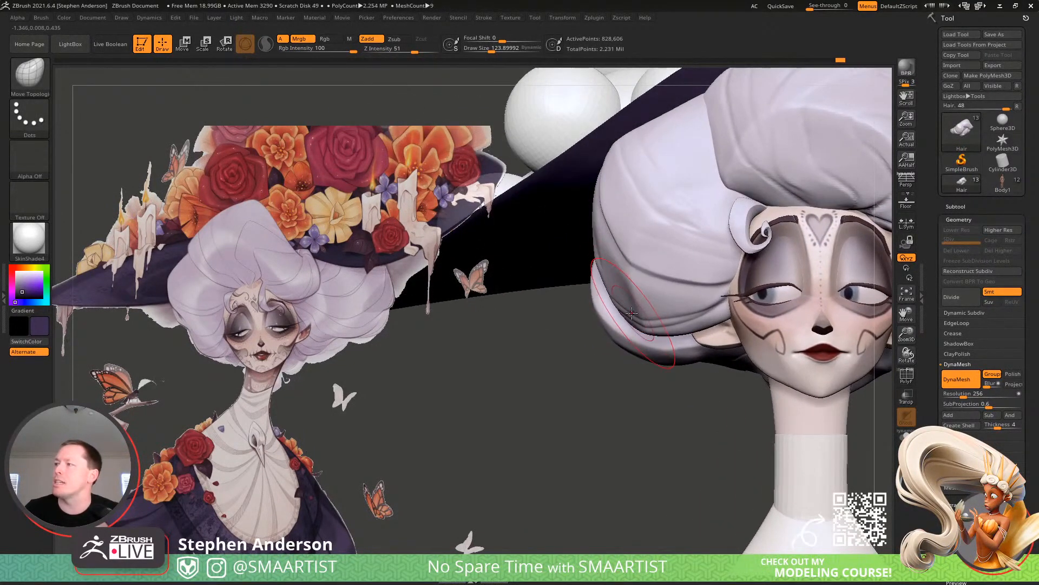
Push the narrow lobe's outer edge in against the large lobe with Move Topological at a draw size of about 348
mouse_move(631, 314)
right_mouse_down()
mouse_move(650, 266)
mouse_move(771, 216)
mouse_move(845, 203)
mouse_move(758, 309)
right_mouse_up()
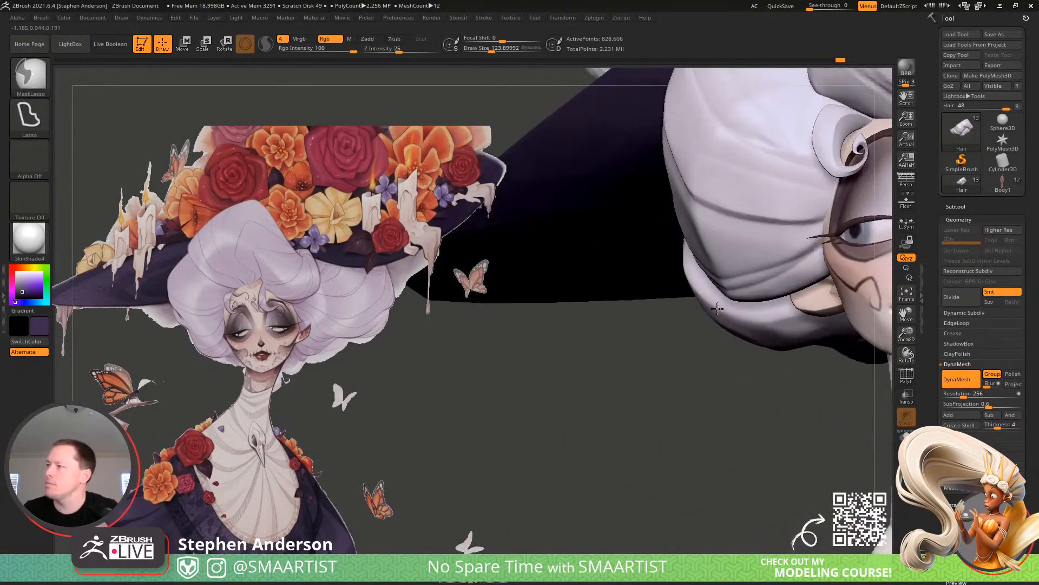
key("s")
mouse_move(718, 317)
left_mouse_down()
mouse_move(735, 317)
mouse_move(735, 306)
left_mouse_up()
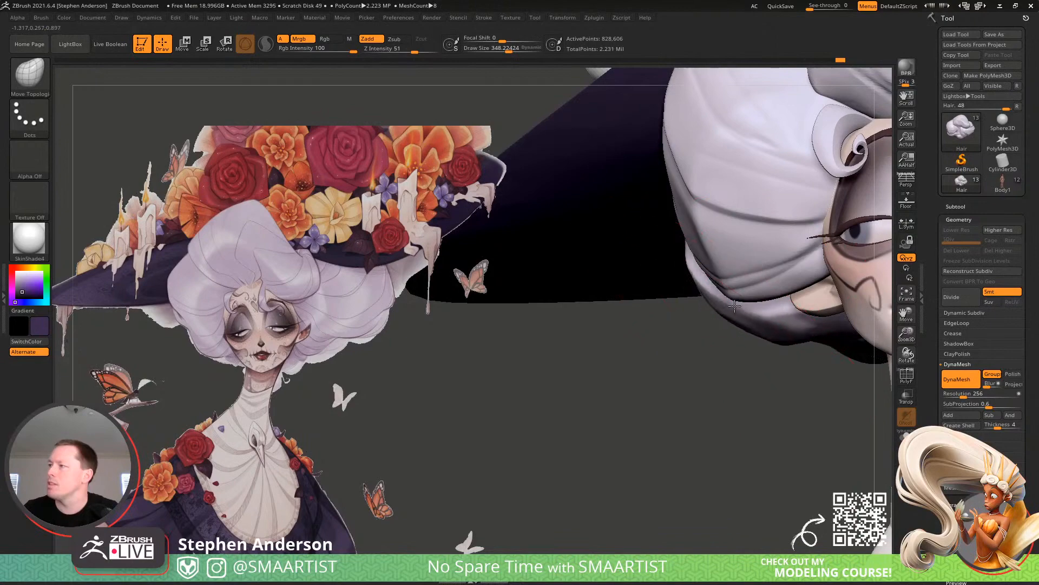
right_click_drag(735, 309, 671, 284)
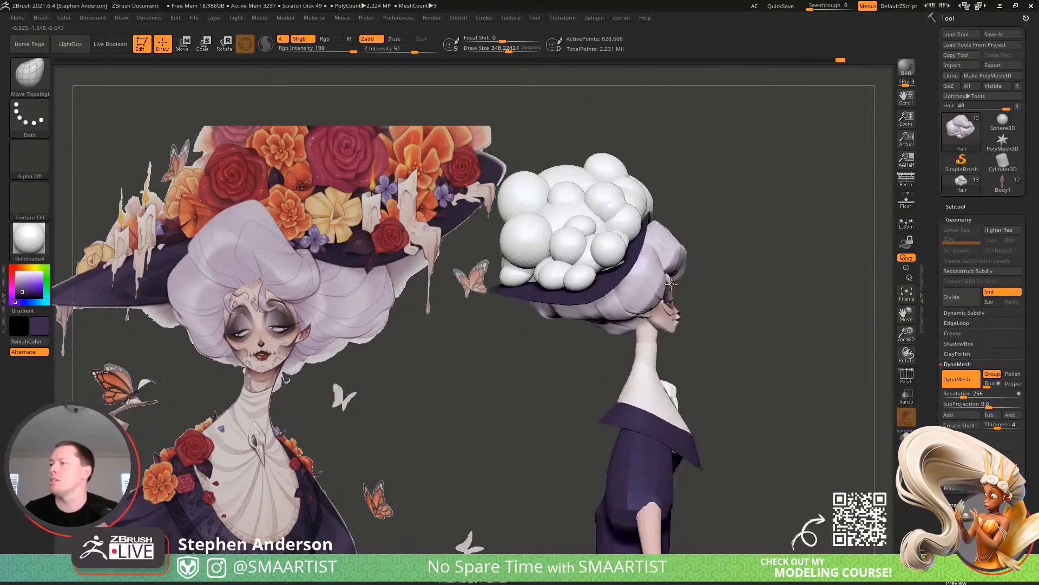
mouse_move(753, 280)
right_mouse_down()
mouse_move(663, 303)
mouse_move(655, 287)
mouse_move(724, 322)
mouse_move(536, 319)
mouse_move(674, 334)
right_mouse_up()
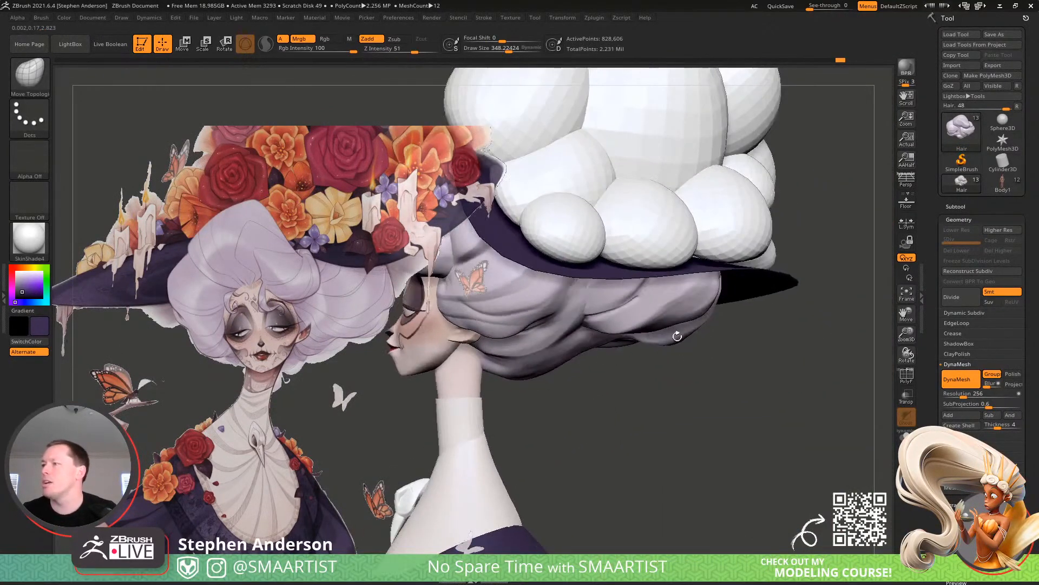
Reshape the lower edges of the rear hair lobes under the hat brim at draw sizes of about 195 and 140
key("s")
left_click_drag(676, 337, 667, 337)
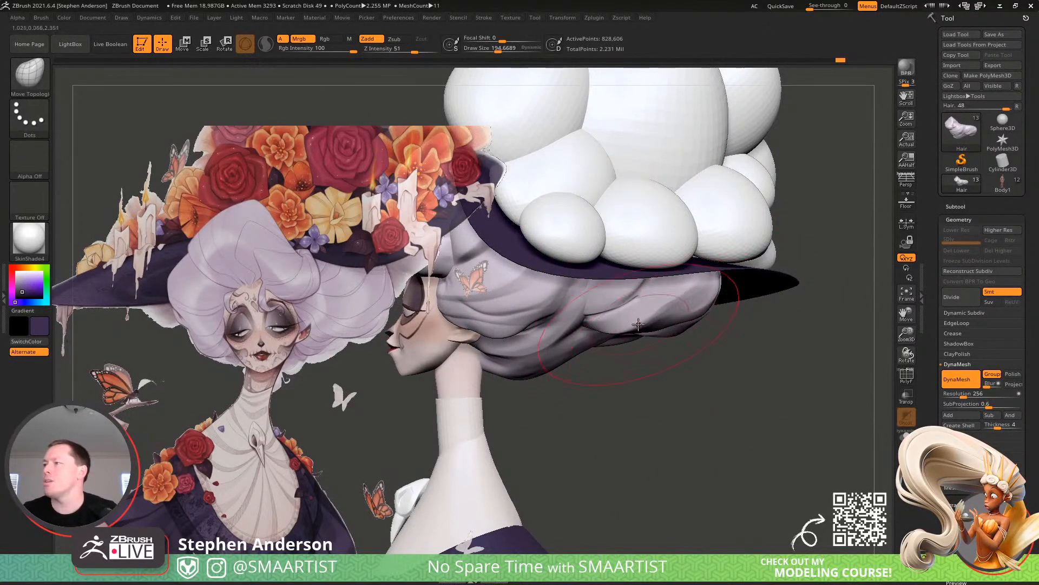
right_click_drag(704, 346, 669, 311, "ctrl")
mouse_move(668, 312)
right_mouse_down()
mouse_move(653, 303)
mouse_move(704, 311)
mouse_move(664, 296)
mouse_move(716, 300)
mouse_move(677, 298)
mouse_move(691, 297)
mouse_move(603, 347)
right_mouse_up()
key("s")
left_click_drag(602, 348, 586, 357)
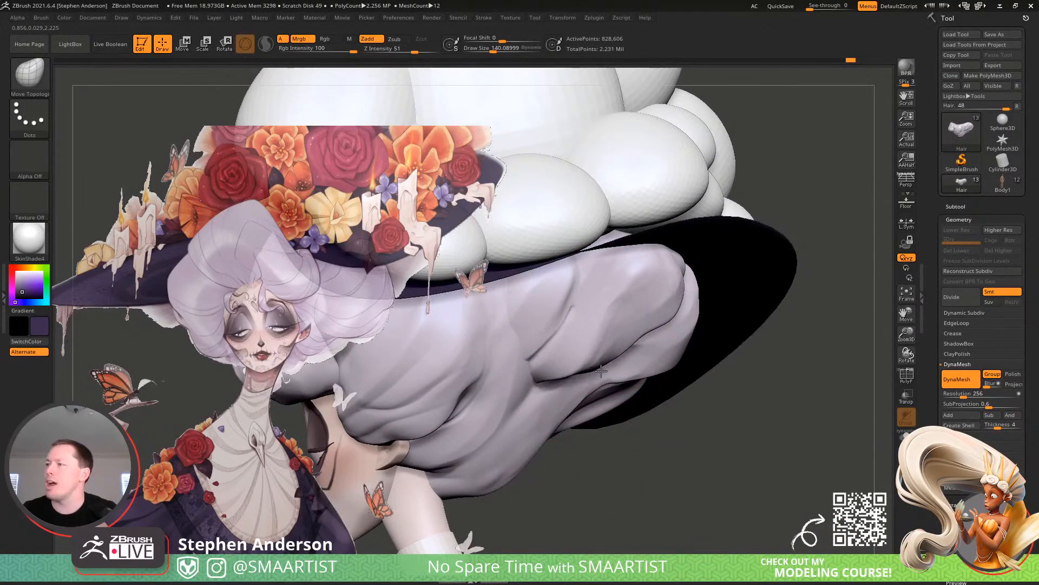
right_click_drag(612, 369, 619, 308)
Build up strand ridges on the rear lobes under the hat with ClayBuildup at a draw size of about 73
key("b")
key("c")
key("b")
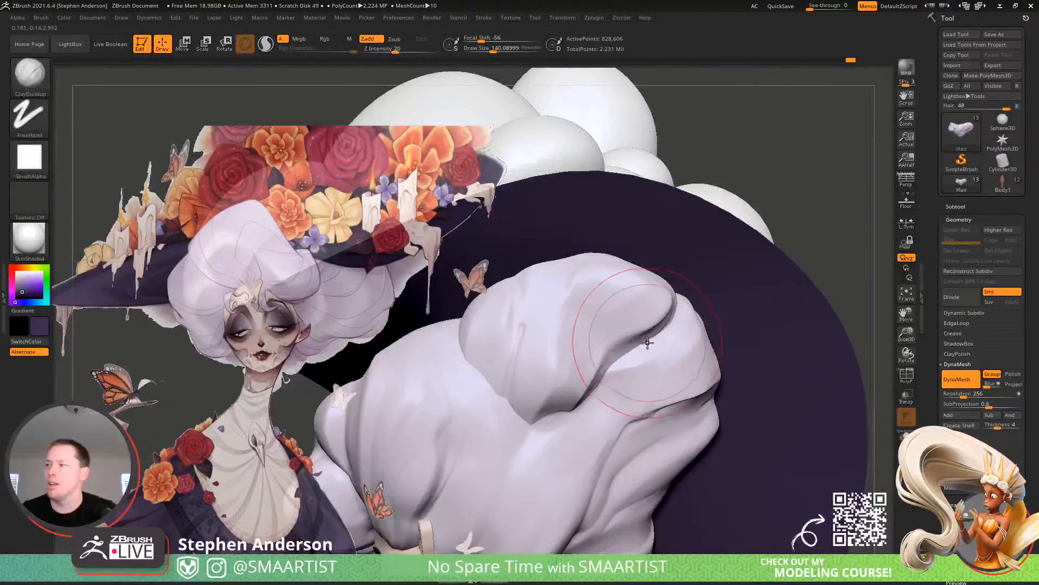
key("s")
left_click_drag(583, 355, 576, 357)
left_click_drag(548, 400, 557, 403)
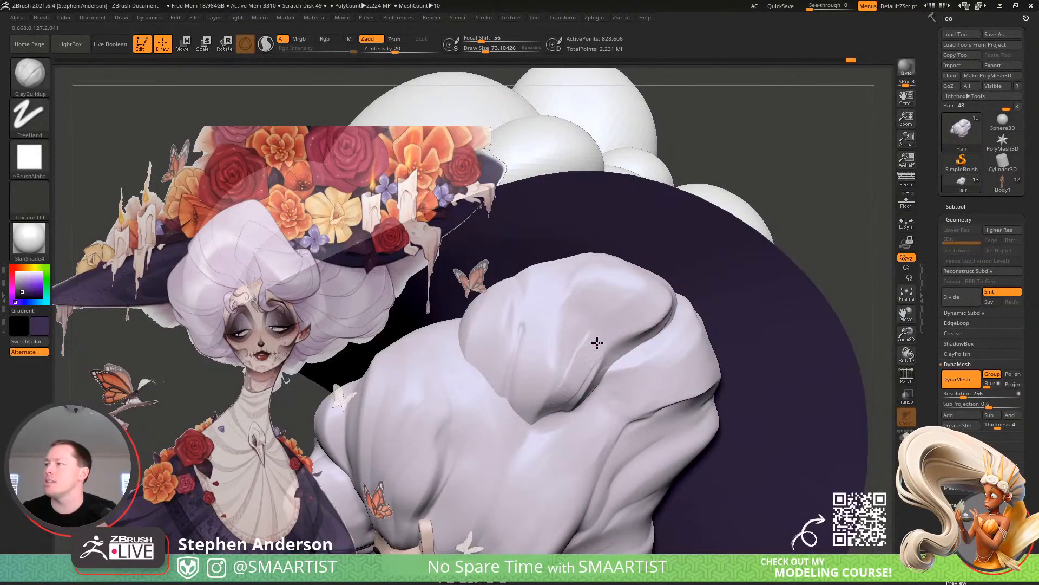
right_click_drag(643, 306, 612, 301)
left_click_drag(717, 323, 620, 389)
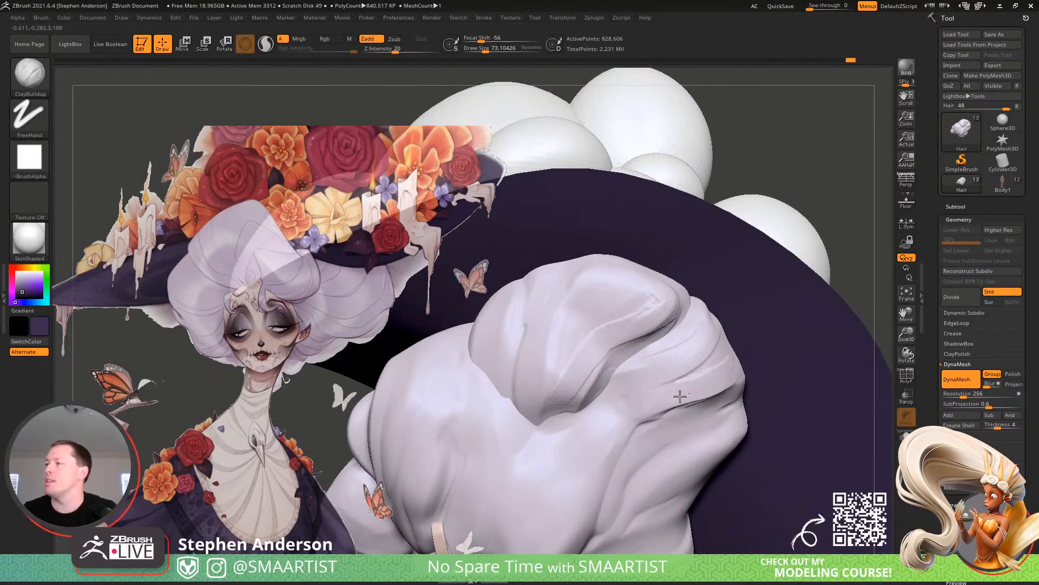
Build up long strand ridges flowing down the lobe over the nape with ClayBuildup, redoing the first stroke
right_click_drag(678, 424, 709, 320)
mouse_move(631, 351)
left_mouse_down()
mouse_move(619, 397)
mouse_move(542, 502)
left_mouse_up()
key("ctrl+z")
mouse_move(631, 347)
left_mouse_down()
mouse_move(583, 466)
mouse_move(542, 488)
mouse_move(538, 478)
left_mouse_up()
left_click_drag(588, 414, 530, 483)
mouse_move(589, 372)
left_mouse_down()
mouse_move(560, 413)
mouse_move(521, 441)
mouse_move(511, 471)
left_mouse_up()
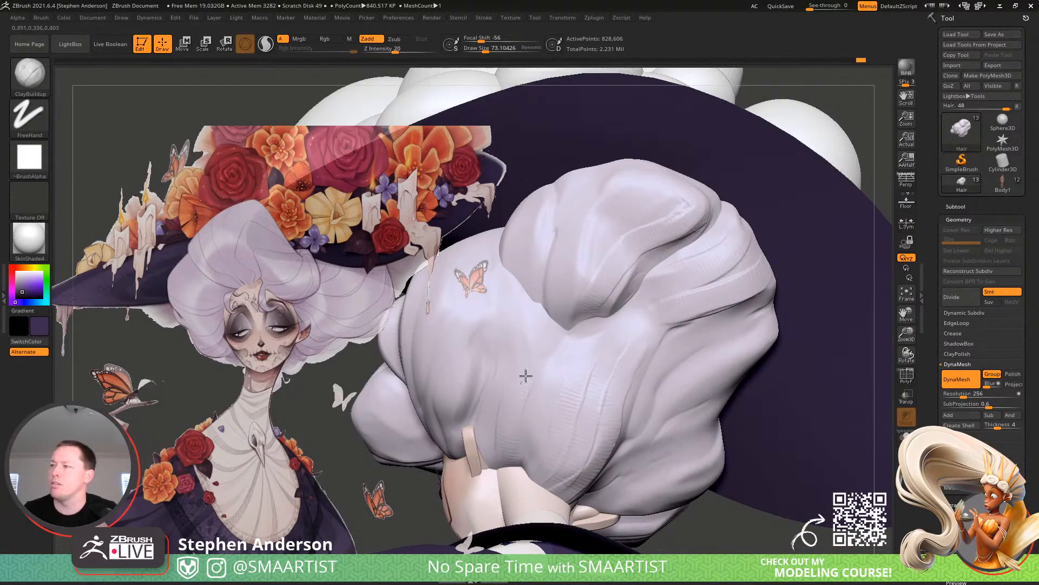
left_click_drag(543, 320, 524, 394)
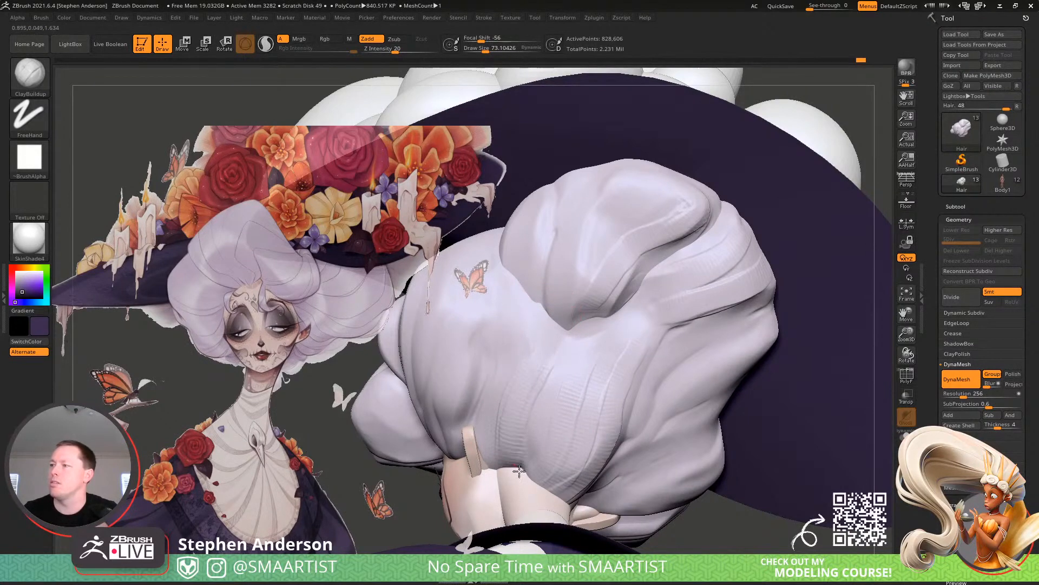
Carve a crease down the nape lobe beside the new strand ridges with DamStandard
key("b")
key("d")
key("s")
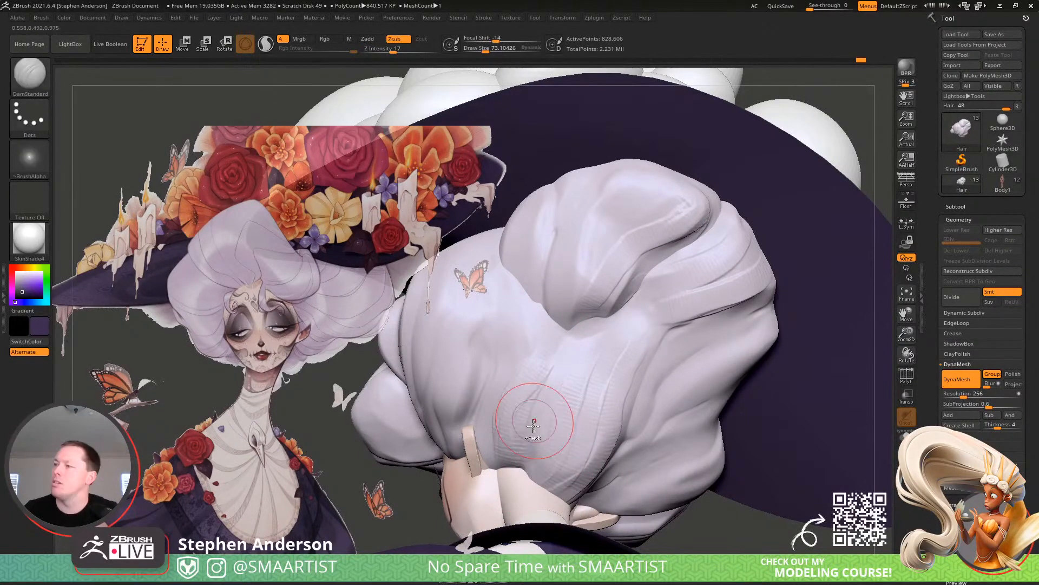
left_click_drag(552, 332, 539, 358)
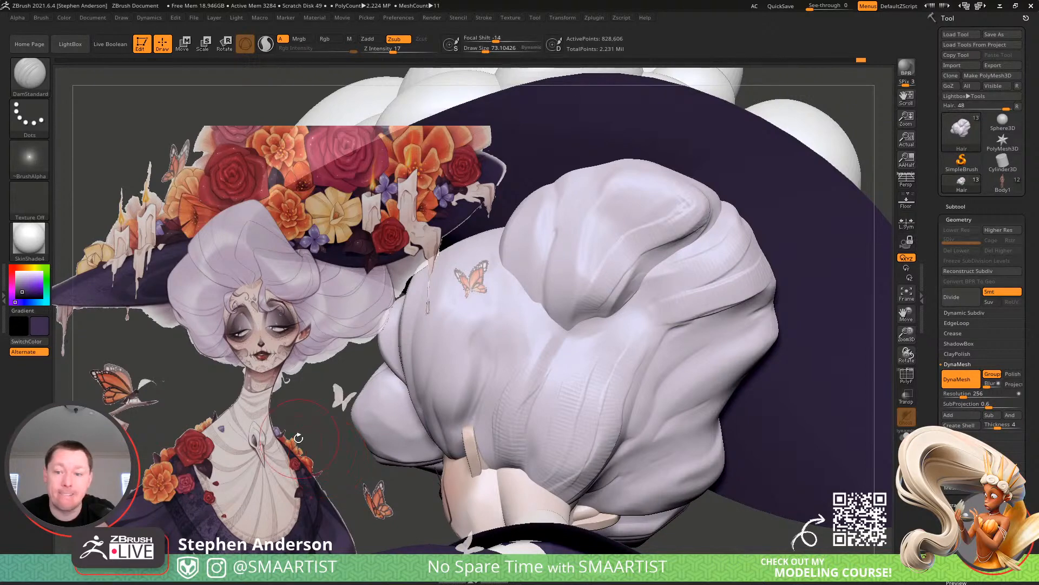
Carve creases into the bottom of the large hair lobe above the ear with DamStandard
mouse_move(263, 433)
right_mouse_down()
mouse_move(476, 347)
mouse_move(522, 398)
mouse_move(519, 338)
mouse_move(528, 403)
mouse_move(546, 389)
mouse_move(535, 398)
right_mouse_up()
right_click_drag(506, 453, 721, 274)
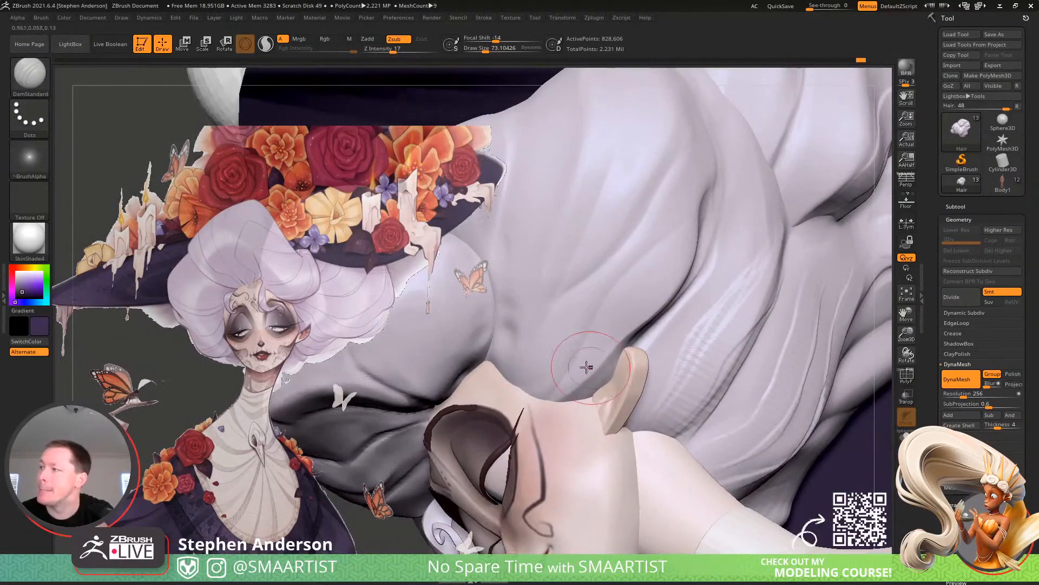
left_click_drag(606, 339, 599, 355)
left_click_drag(566, 396, 600, 379)
Deepen and build up the strands along the lower edge of the lobe above the ear with ClayBuildup
key("b")
key("c")
key("b")
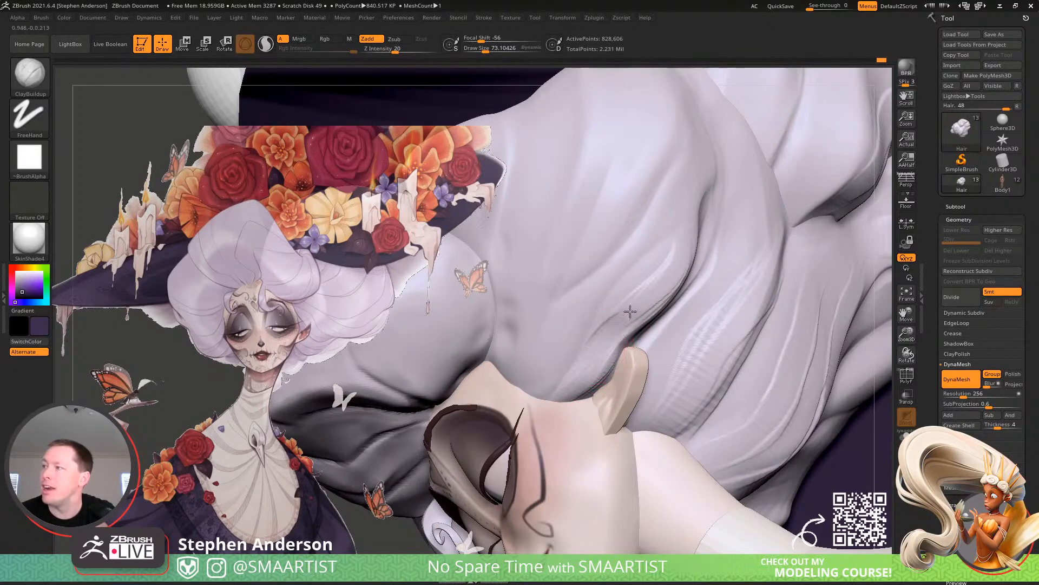
left_click_drag(663, 285, 568, 389, "alt")
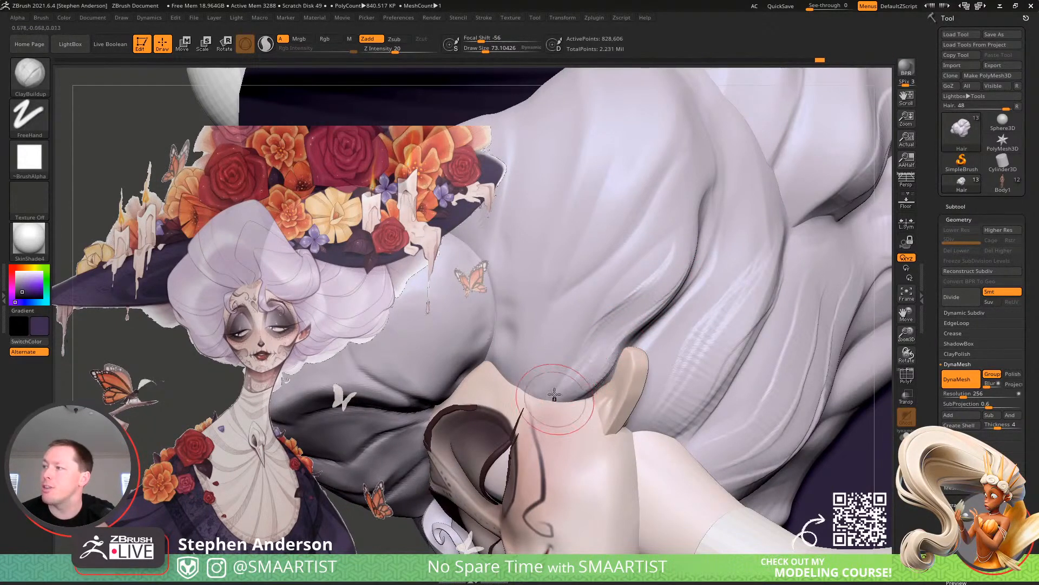
left_click_drag(606, 330, 576, 391)
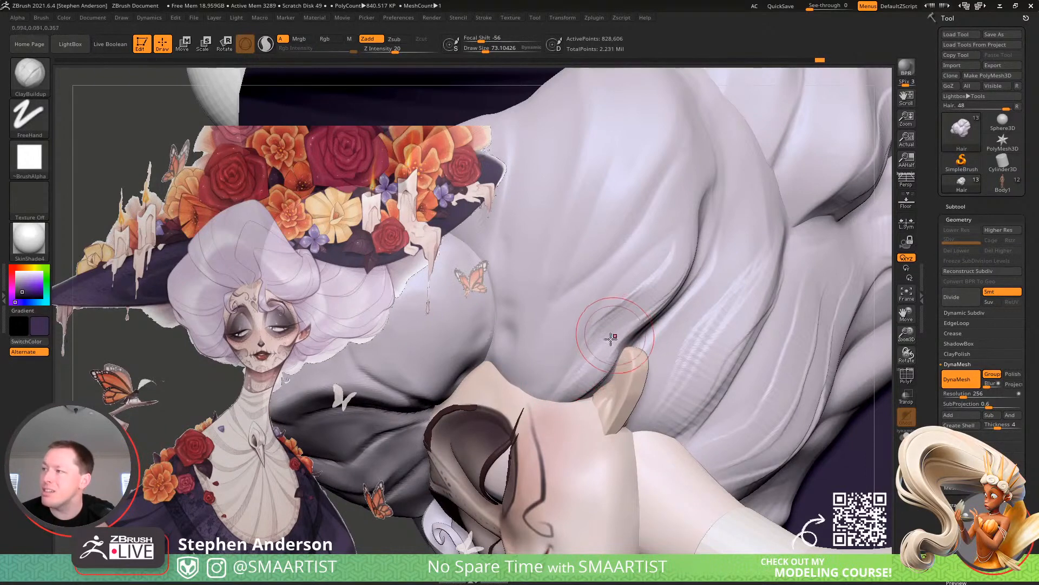
left_click_drag(688, 258, 635, 307)
Build up strand ridges across the front lobe above the forehead with ClayBuildup at a draw size of about 95
mouse_move(636, 306)
right_mouse_down("ctrl")
mouse_move(598, 304)
mouse_move(646, 262)
mouse_move(746, 257)
mouse_move(558, 235)
mouse_move(638, 233)
mouse_move(758, 265)
mouse_move(783, 310)
mouse_move(747, 323)
mouse_move(686, 324)
right_mouse_up("ctrl")
key("bracketright")
key("bracketright")
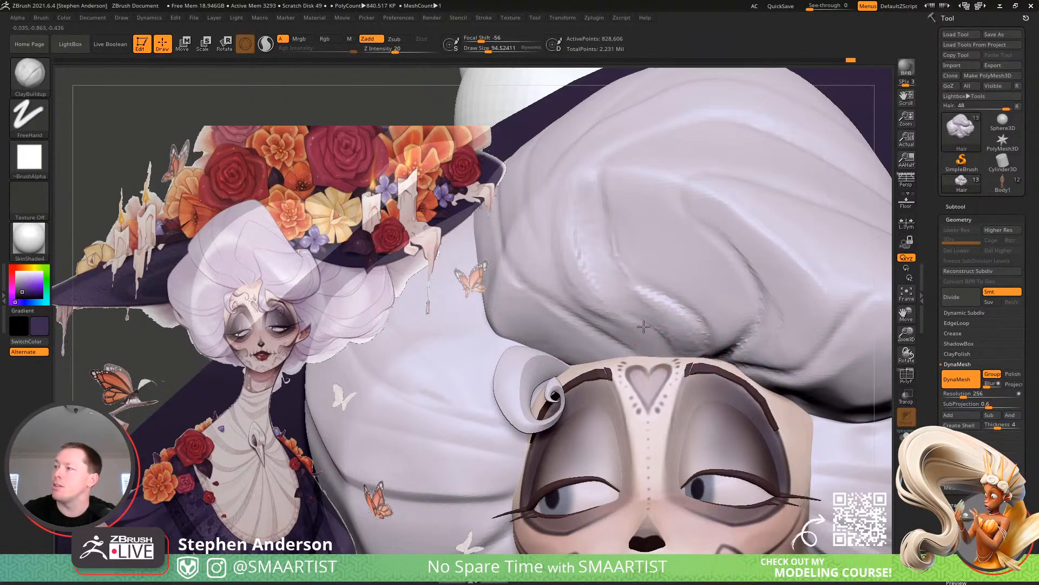
mouse_move(643, 326)
right_mouse_down()
mouse_move(673, 320)
mouse_move(652, 324)
right_mouse_up()
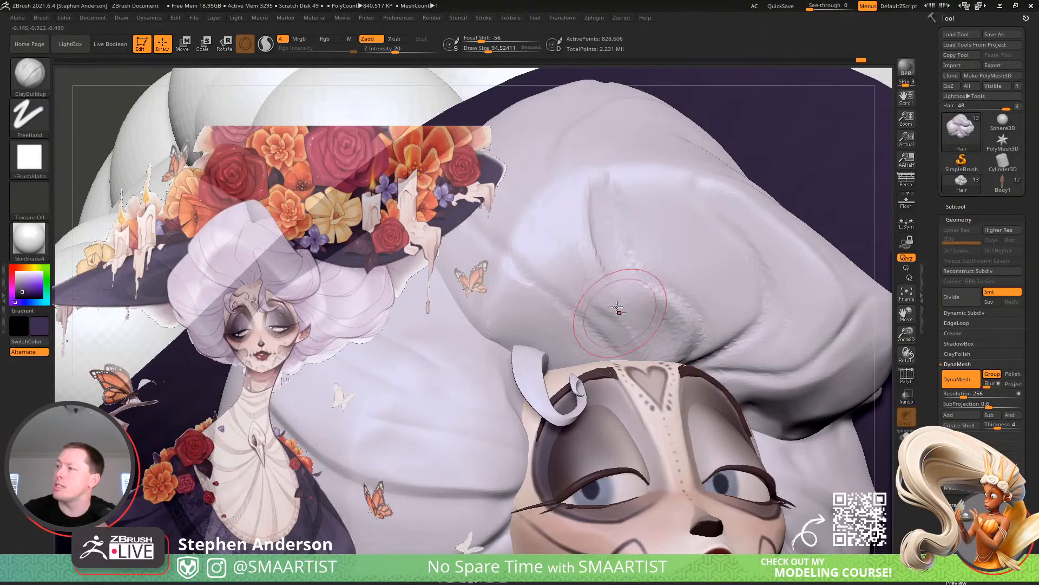
mouse_move(622, 239)
right_mouse_down()
mouse_move(596, 242)
mouse_move(599, 204)
right_mouse_up()
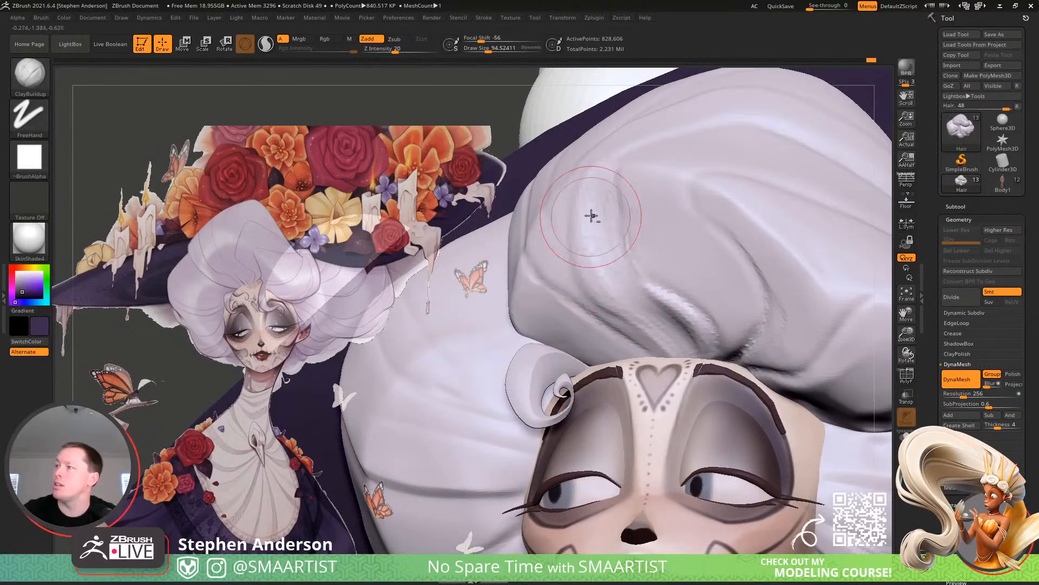
mouse_move(625, 217)
right_mouse_down()
mouse_move(638, 297)
mouse_move(627, 276)
mouse_move(638, 271)
mouse_move(619, 264)
mouse_move(644, 216)
mouse_move(567, 301)
mouse_move(584, 279)
right_mouse_up()
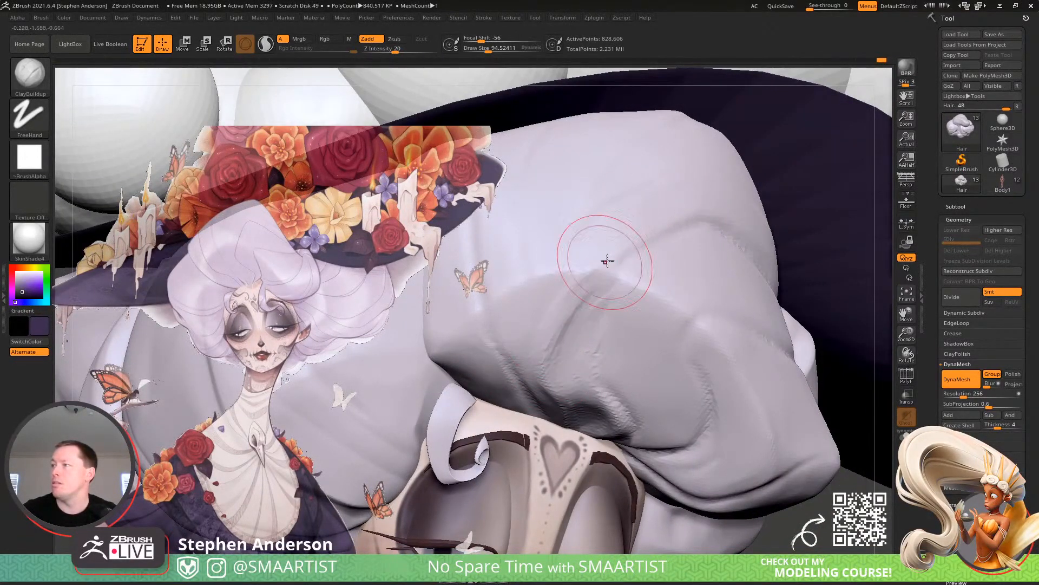
right_click_drag(687, 204, 732, 191)
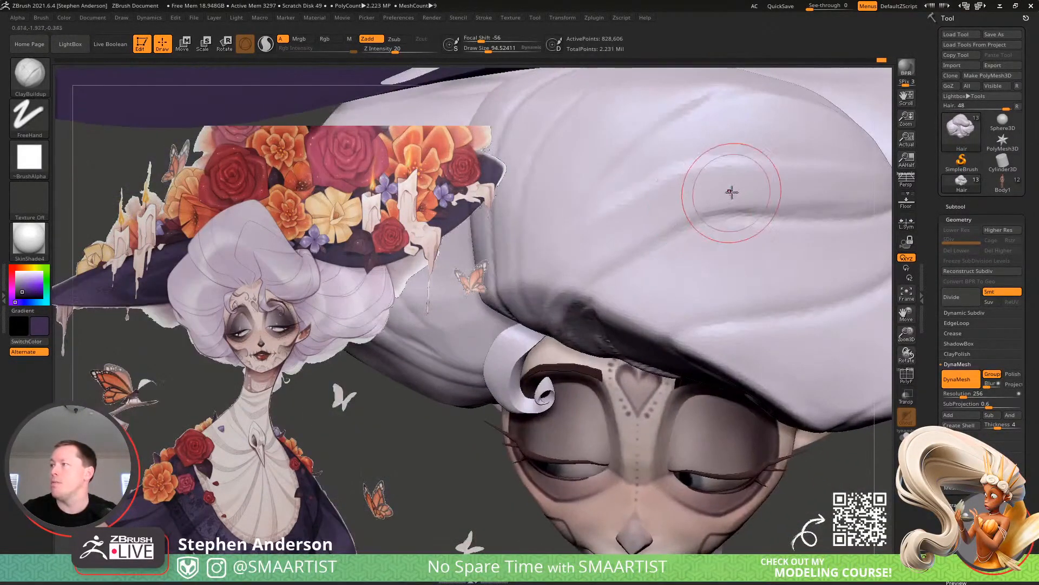
mouse_move(731, 192)
left_mouse_down()
mouse_move(599, 251)
mouse_move(642, 233)
mouse_move(582, 285)
left_mouse_up()
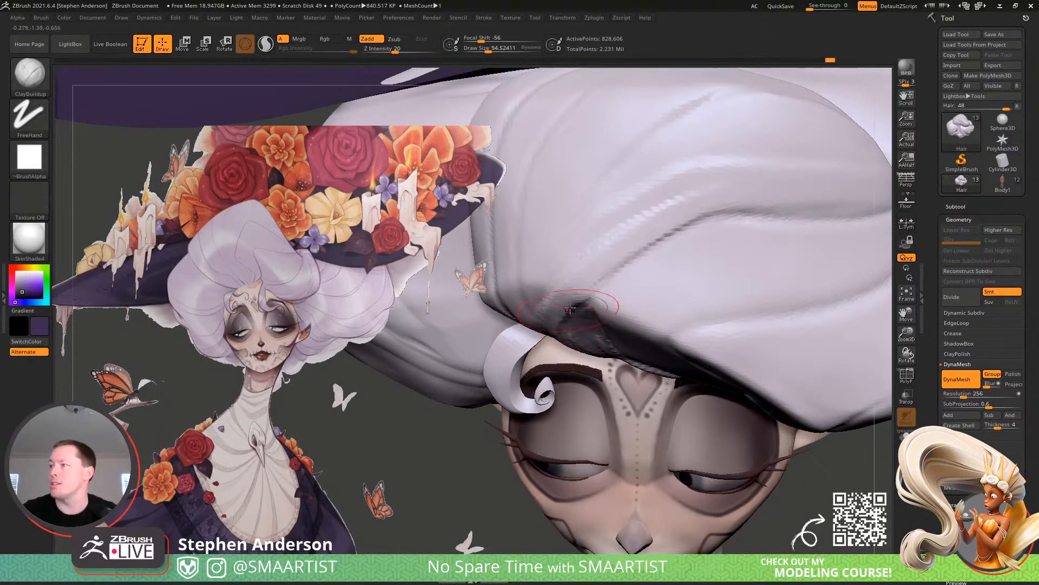
Build up fine strand ridges on the underside of the front hair lobe with ClayBuildup at a draw size of about 36
mouse_move(570, 308)
right_mouse_down()
mouse_move(577, 288)
mouse_move(560, 303)
right_mouse_up()
key("s")
left_click_drag(564, 300, 551, 299)
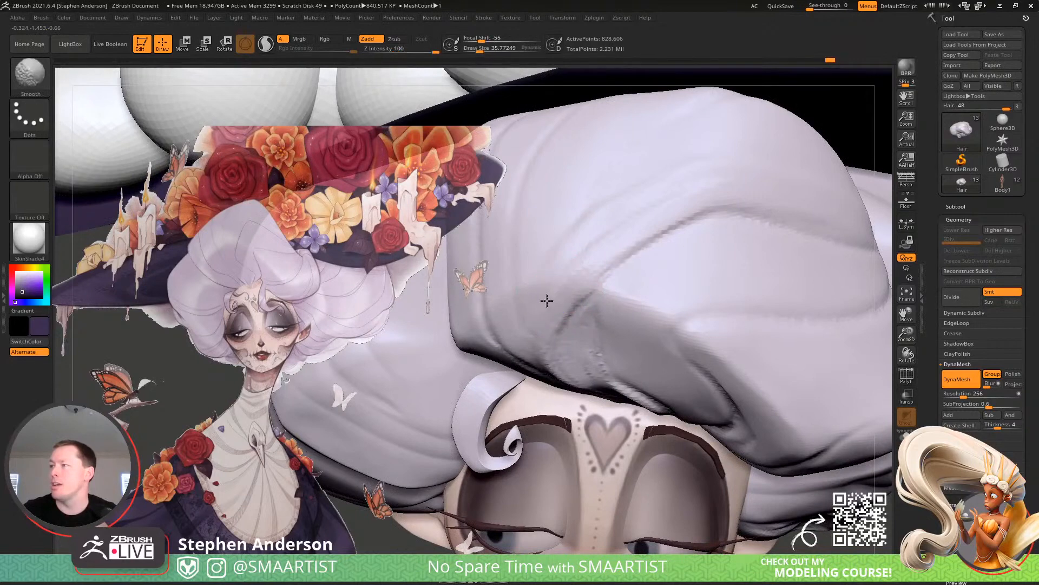
mouse_move(539, 326)
right_mouse_down()
mouse_move(571, 246)
mouse_move(562, 314)
right_mouse_up()
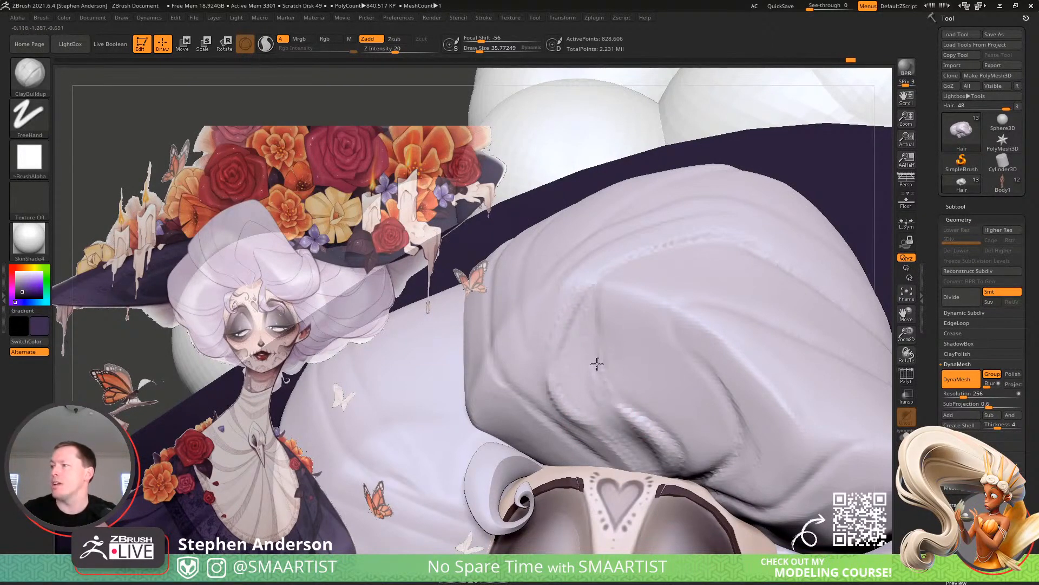
right_click_drag(597, 364, 597, 328, "ctrl")
mouse_move(639, 382)
right_mouse_down()
mouse_move(703, 418)
mouse_move(643, 392)
mouse_move(623, 294)
mouse_move(613, 336)
right_mouse_up()
Refine the strands beneath the front lobe, just above the forehead, with ClayBuildup at a draw size of about 54
key("s")
left_click_drag(586, 310, 591, 309)
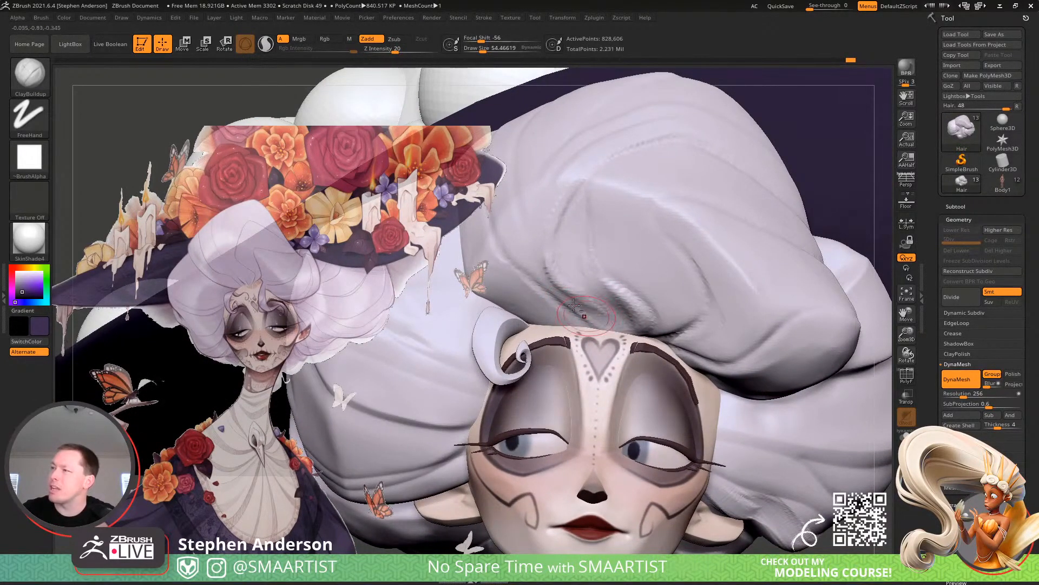
right_click_drag(614, 259, 603, 315, "alt")
right_click_drag(607, 230, 598, 293)
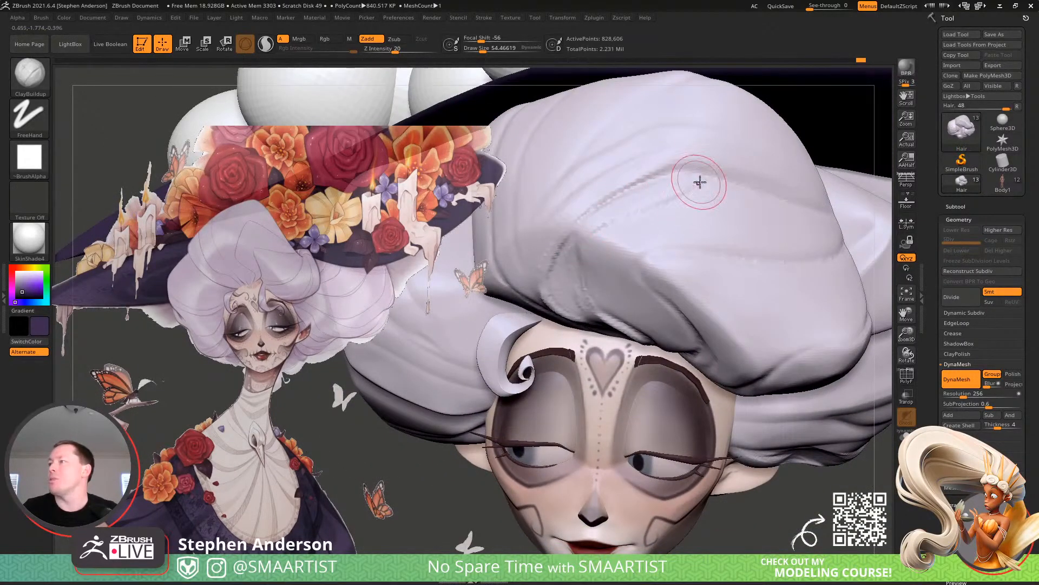
Build up broad strands across the front lobe's upper surface with ClayBuildup at a draw size of about 95 and smooth them
key("s")
left_click_drag(630, 221, 712, 197)
right_click_drag(711, 203, 686, 251)
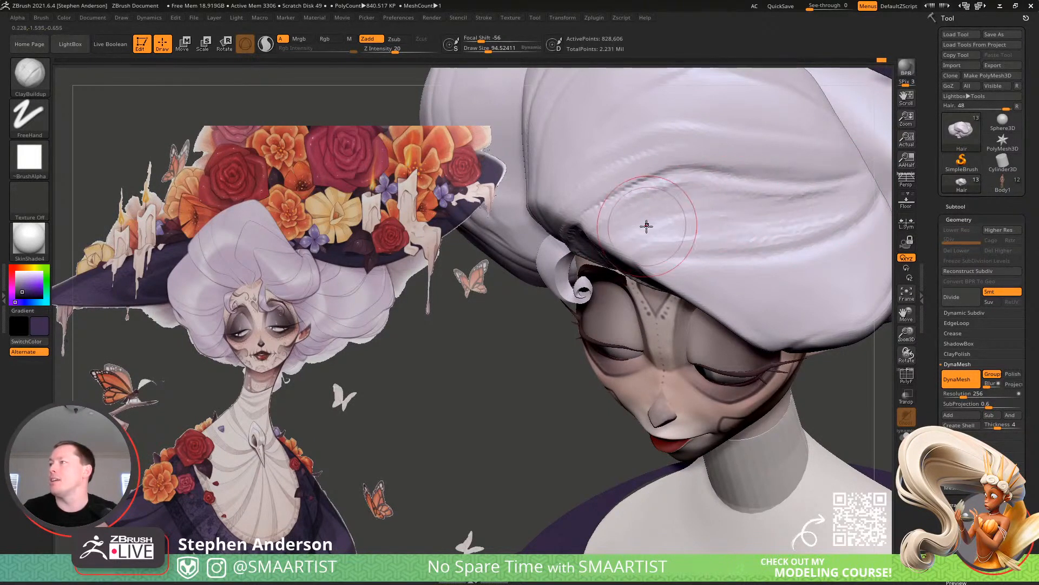
key("shift")
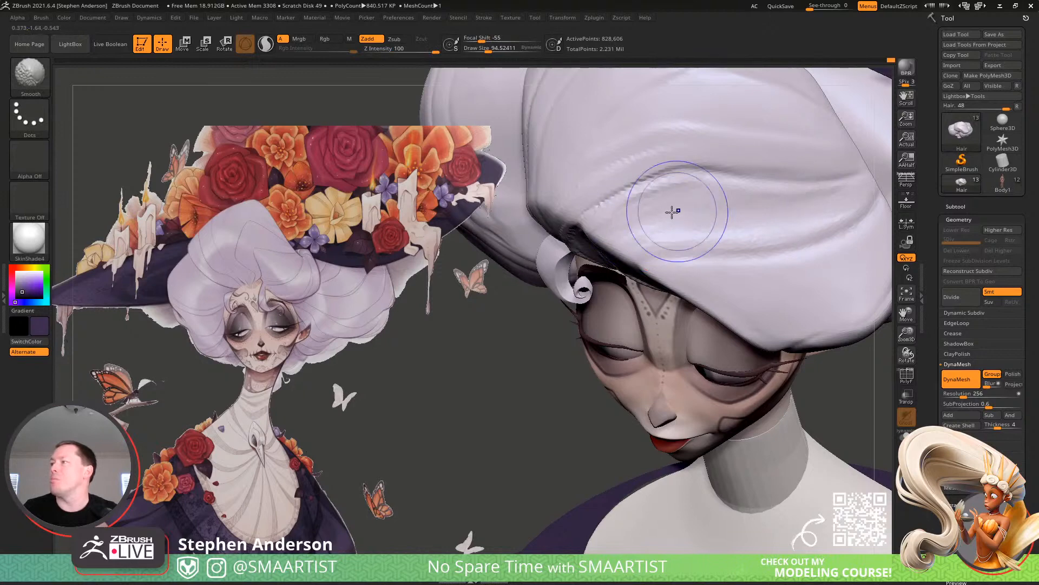
Show the hair's polygroups and re-DynaMesh it at a resolution of 352
mouse_move(637, 229)
right_mouse_down("ctrl")
mouse_move(644, 177)
mouse_move(696, 193)
mouse_move(677, 235)
mouse_move(614, 227)
mouse_move(608, 294)
mouse_move(612, 267)
mouse_move(636, 292)
mouse_move(634, 251)
right_mouse_up("ctrl")
key("shift+f")
right_click_drag(640, 299, 690, 320)
right_click_drag(838, 392, 788, 449)
left_click(964, 394)
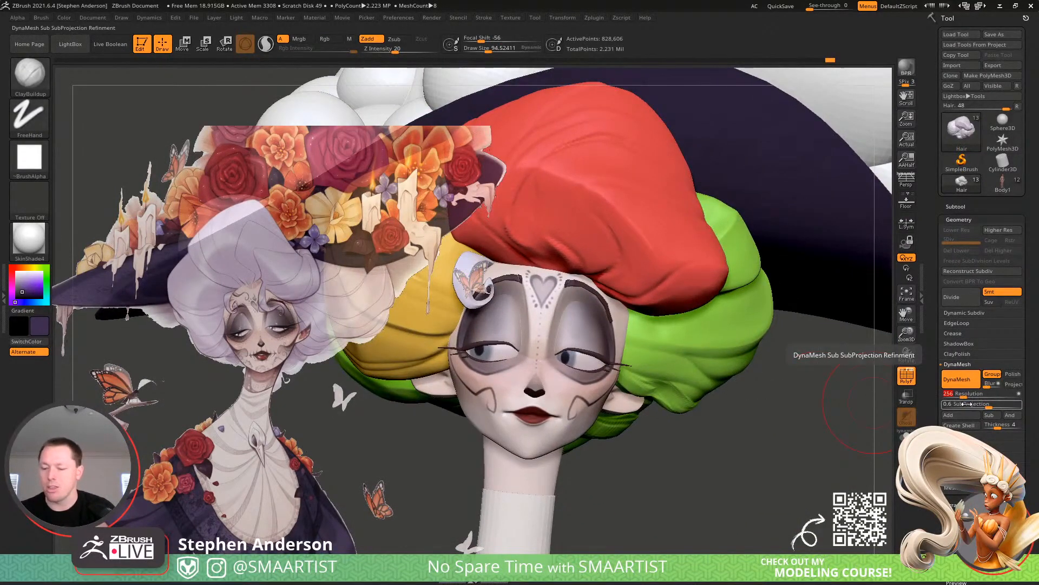
key("Return")
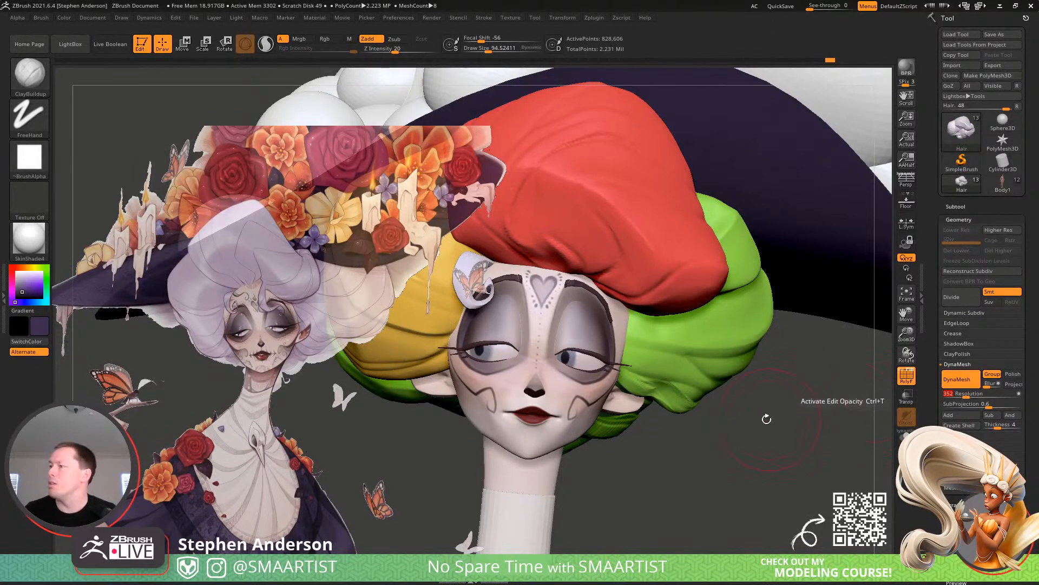
left_click_drag(757, 437, 794, 492, "ctrl")
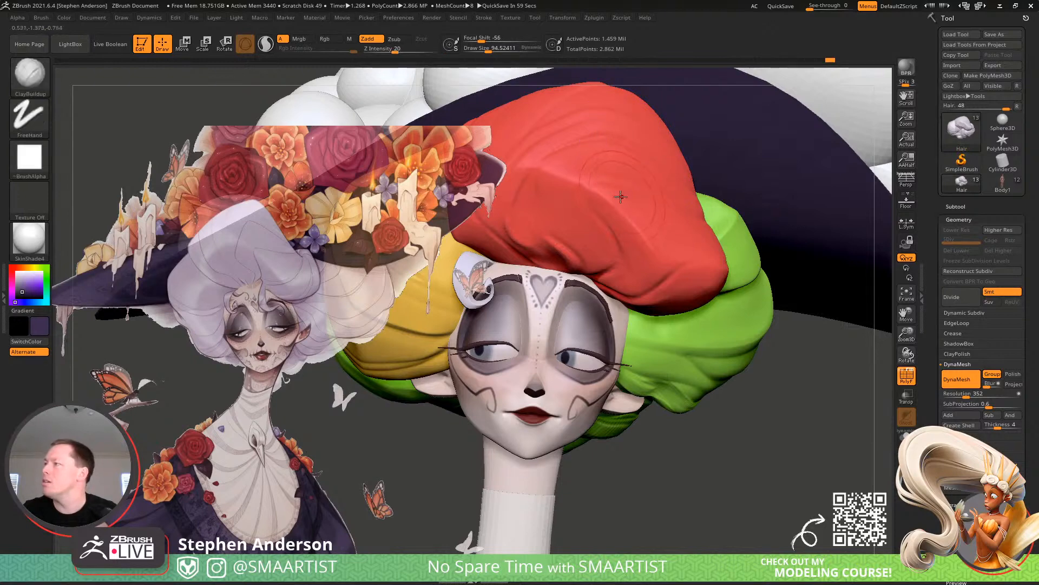
Smooth the lower edge of the front lobe above the forehead and hide the polygroup display
right_click_drag(620, 182, 673, 231, "alt")
left_click_drag(622, 306, 656, 324, "shift")
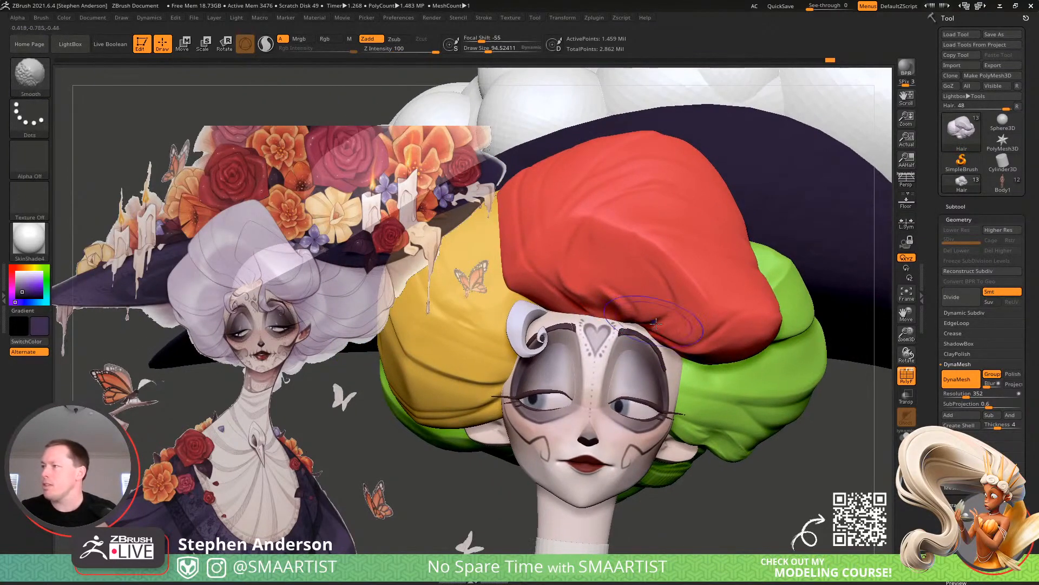
right_click_drag(619, 262, 621, 214)
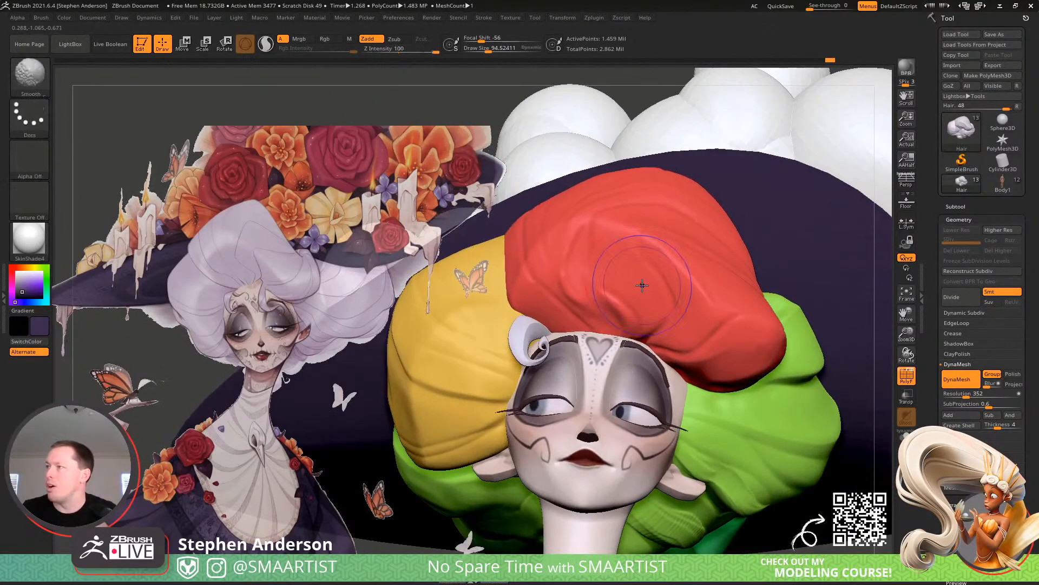
key("shift+f")
right_click_drag(608, 259, 621, 260)
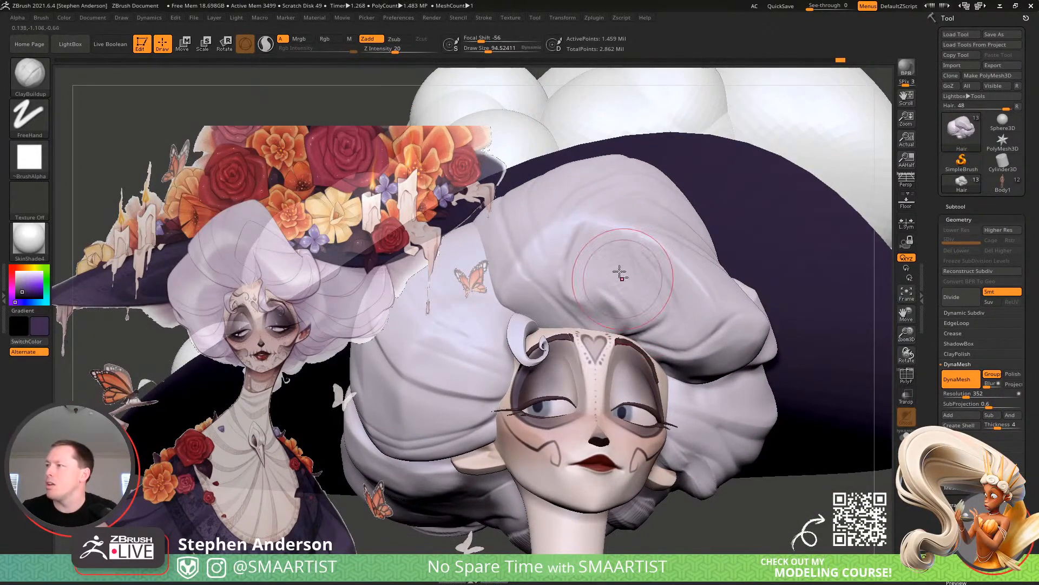
Expand the subtool list and change the hair's preview material to StartupMaterial
left_click(965, 206)
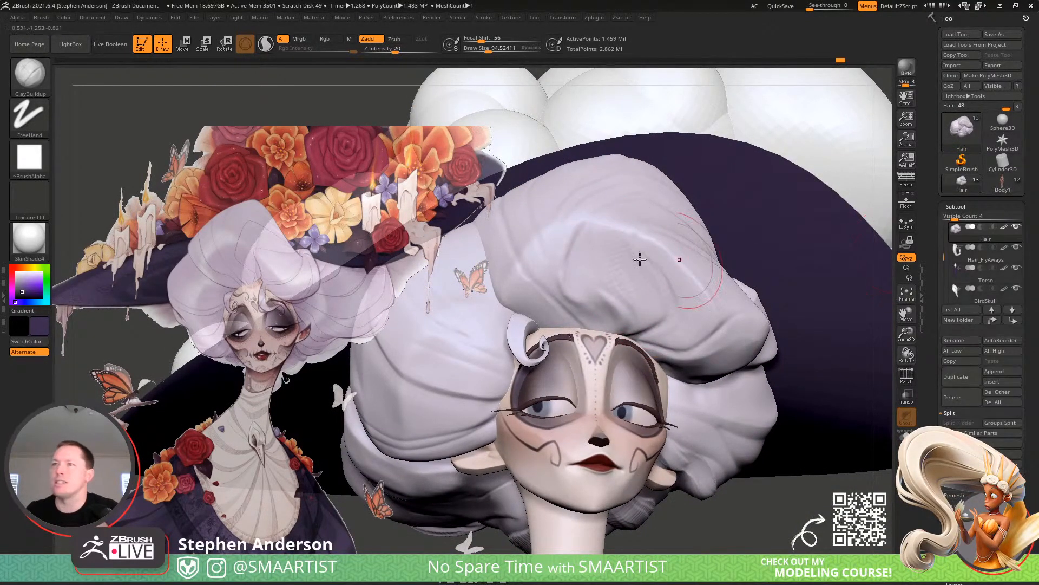
left_click(30, 239)
left_click(107, 256)
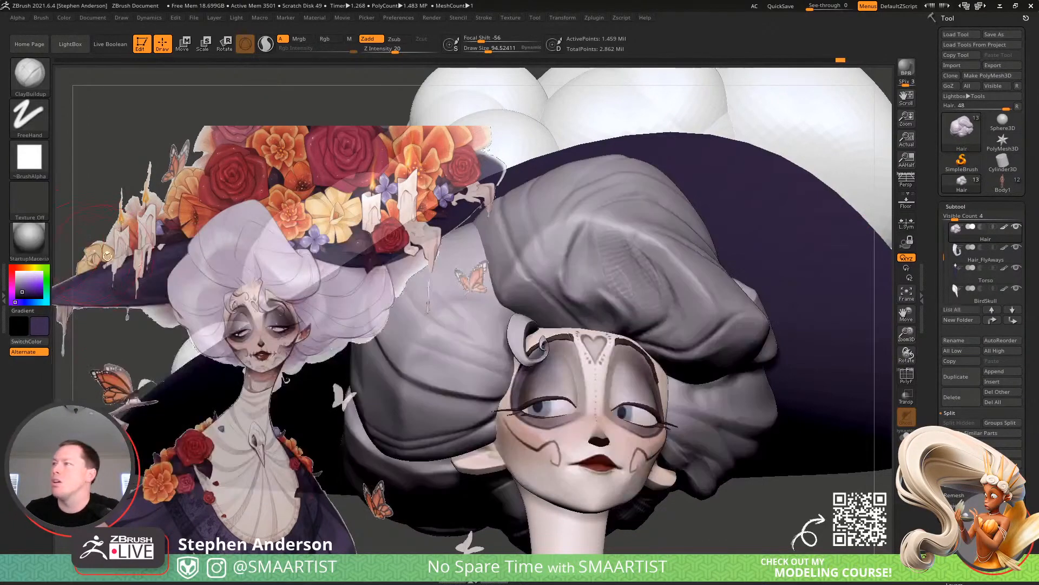
Add a ClayBuildup stroke inside the hollow on the front lobe's underside, then open the material choices
right_click_drag(460, 287, 512, 297)
right_click_drag(603, 270, 605, 307, "ctrl")
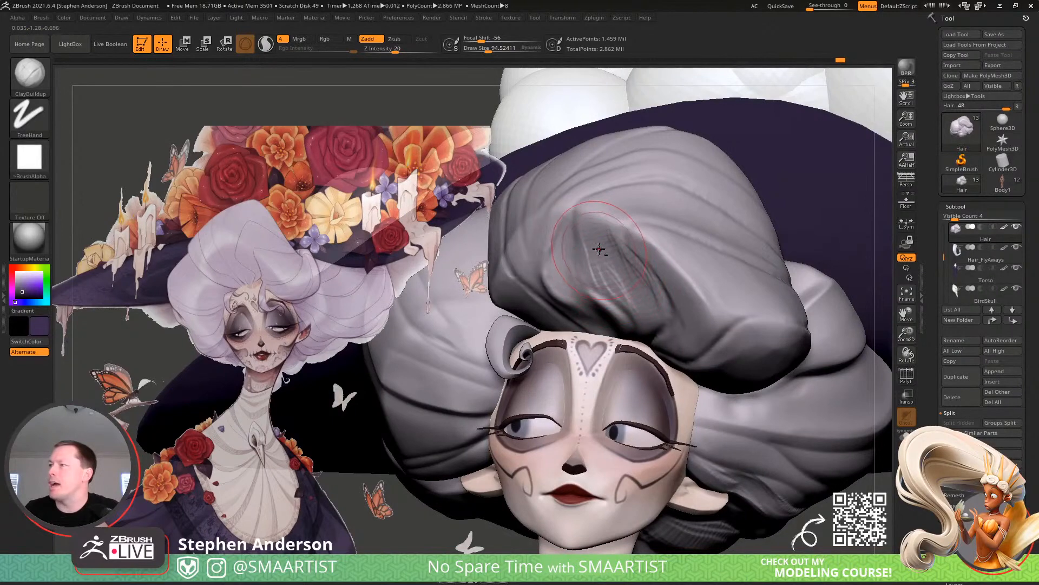
mouse_move(599, 249)
left_mouse_down()
mouse_move(617, 290)
mouse_move(643, 278)
left_mouse_up()
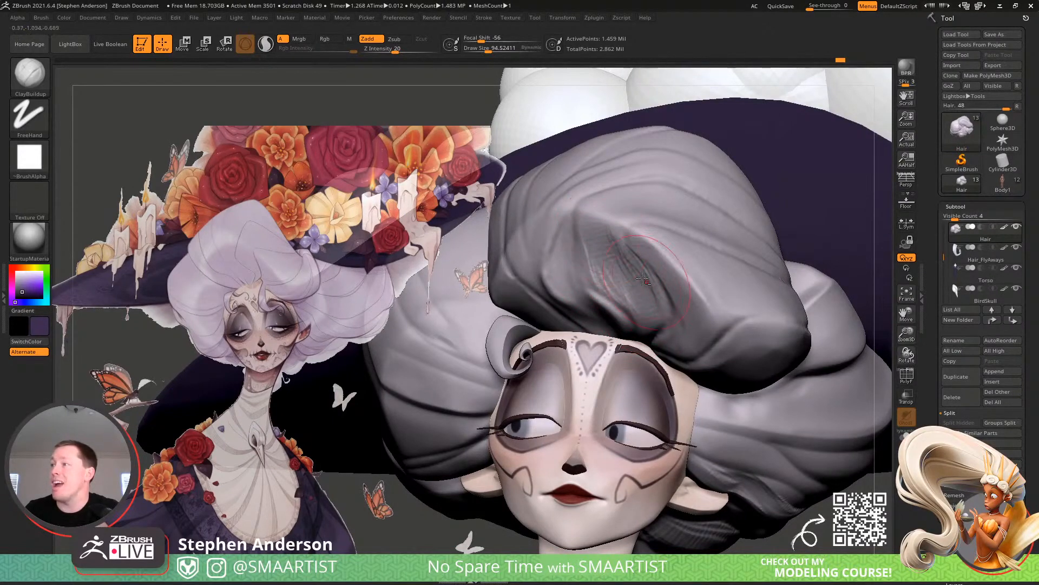
left_click(30, 238)
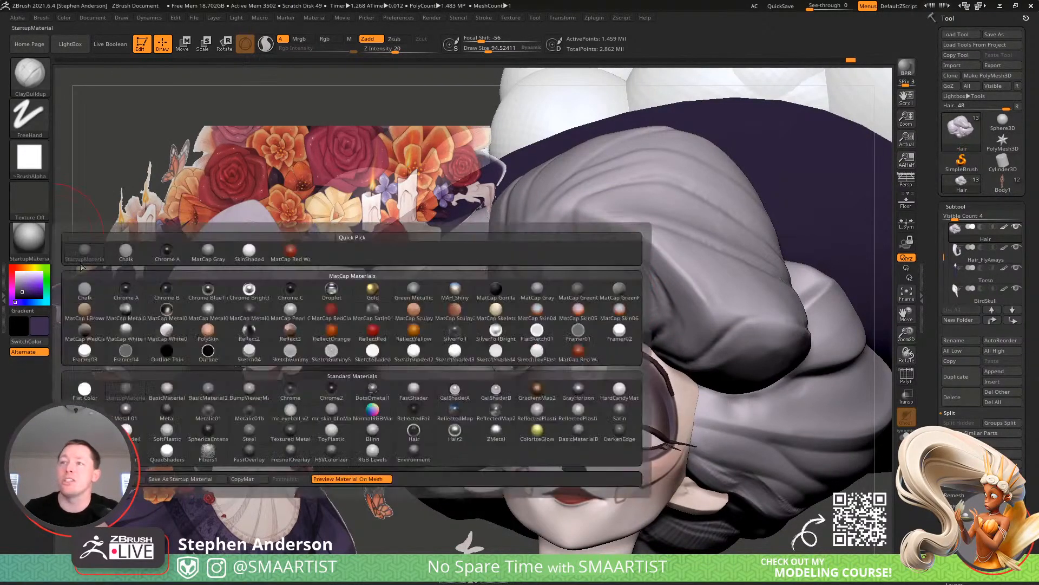
mouse_move(167, 394)
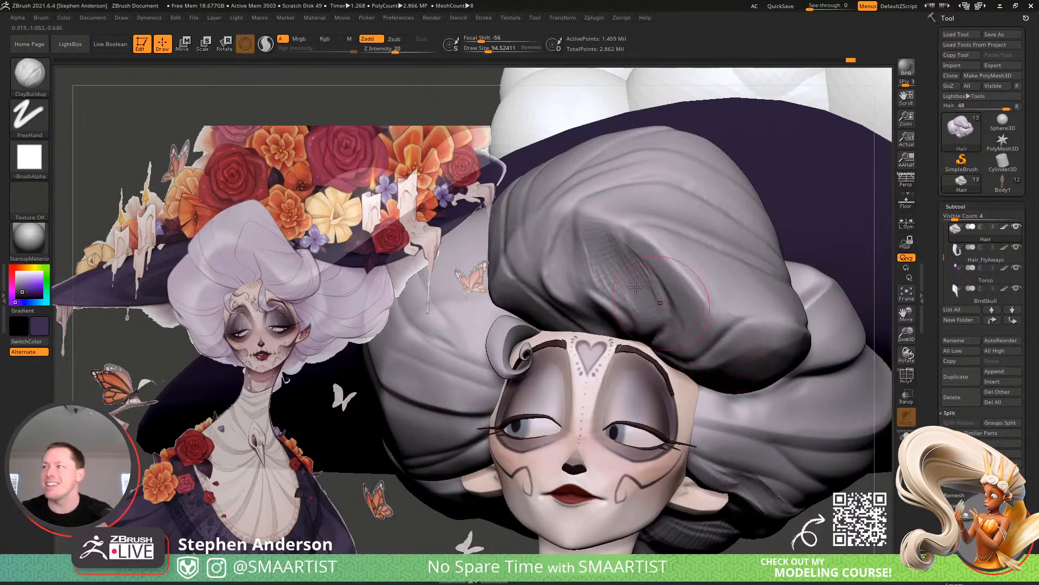
Build up narrow folded strands beside the hollow under the front lobe with ClayBuildup at a draw size of about 42
mouse_move(570, 292)
right_mouse_down()
mouse_move(578, 281)
mouse_move(567, 295)
right_mouse_up()
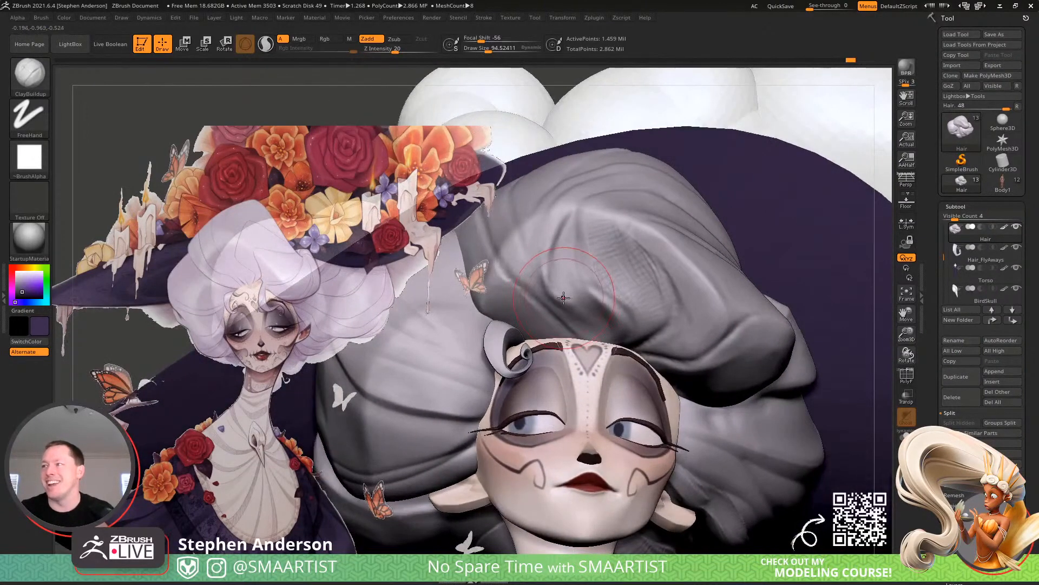
key("s")
left_click_drag(567, 298, 559, 298)
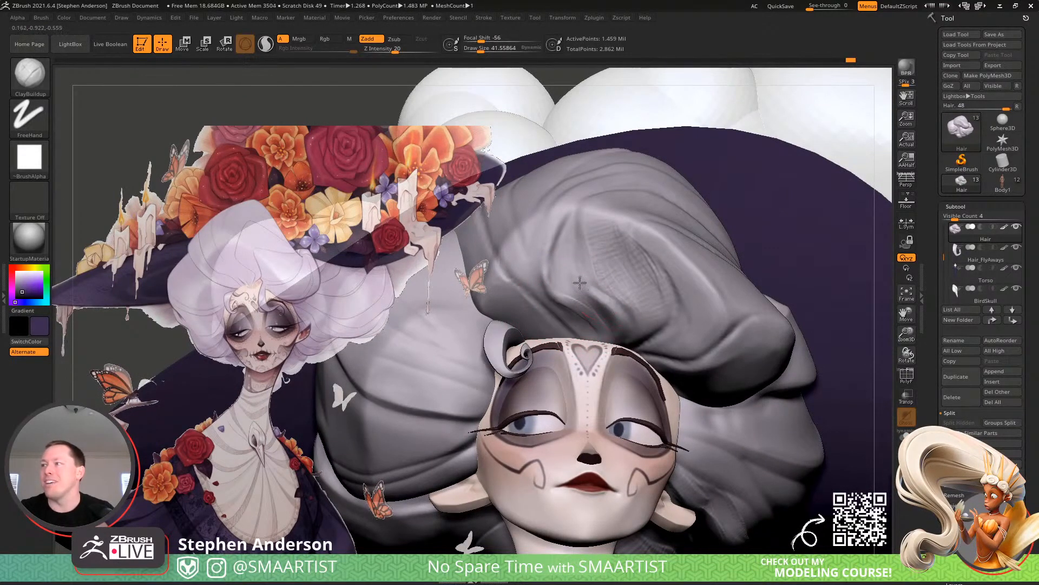
mouse_move(578, 237)
left_mouse_down()
mouse_move(590, 282)
mouse_move(587, 206)
mouse_move(583, 277)
left_mouse_up()
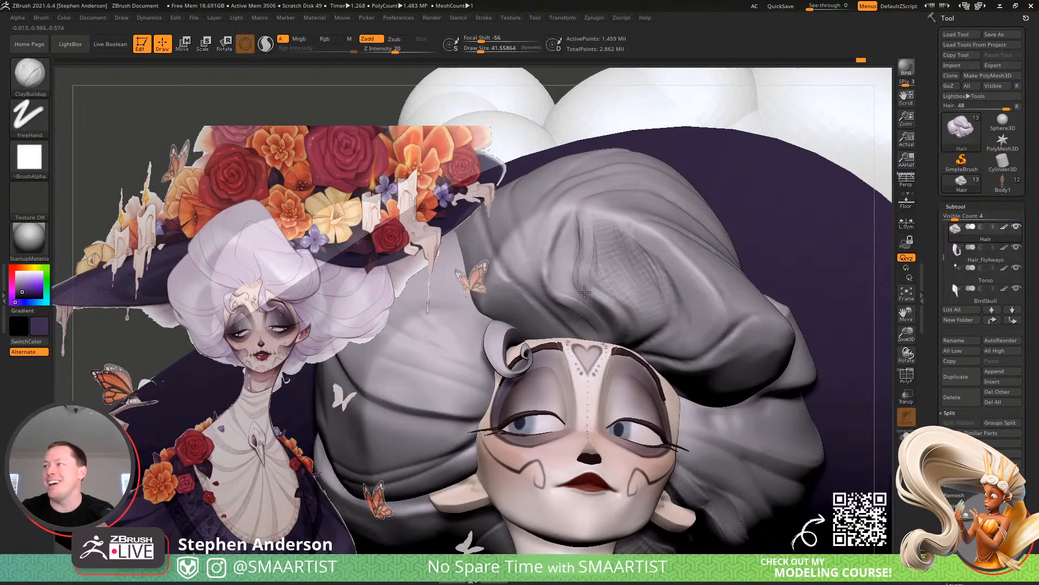
left_click_drag(595, 290, 599, 304)
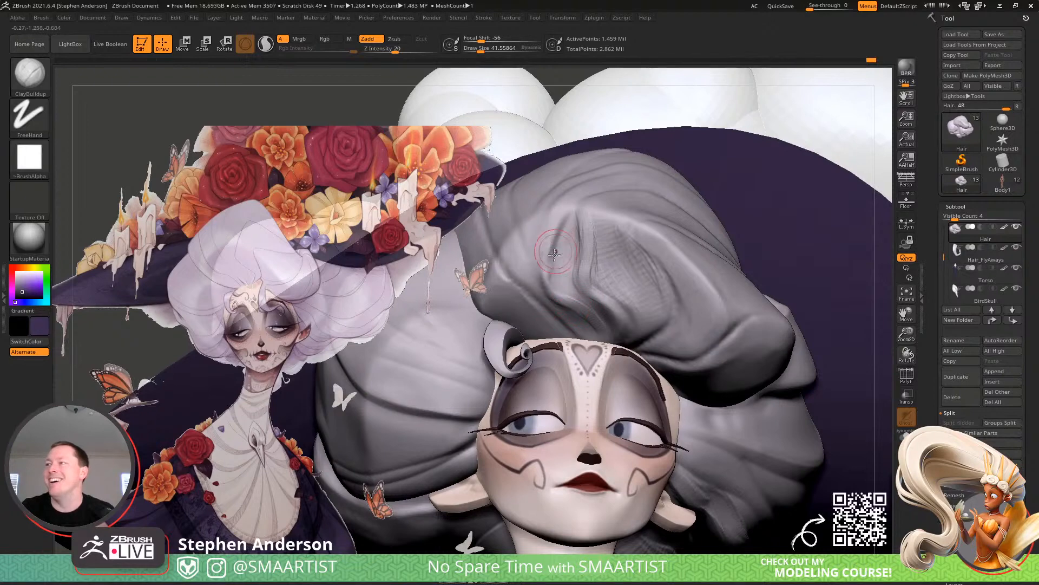
left_click_drag(572, 210, 548, 278)
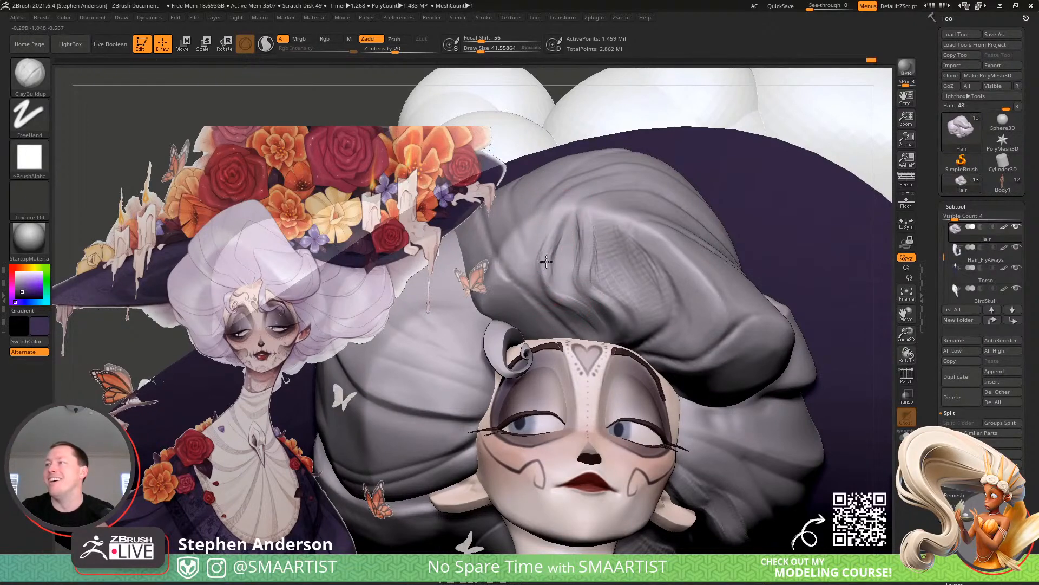
right_click_drag(560, 275, 525, 276)
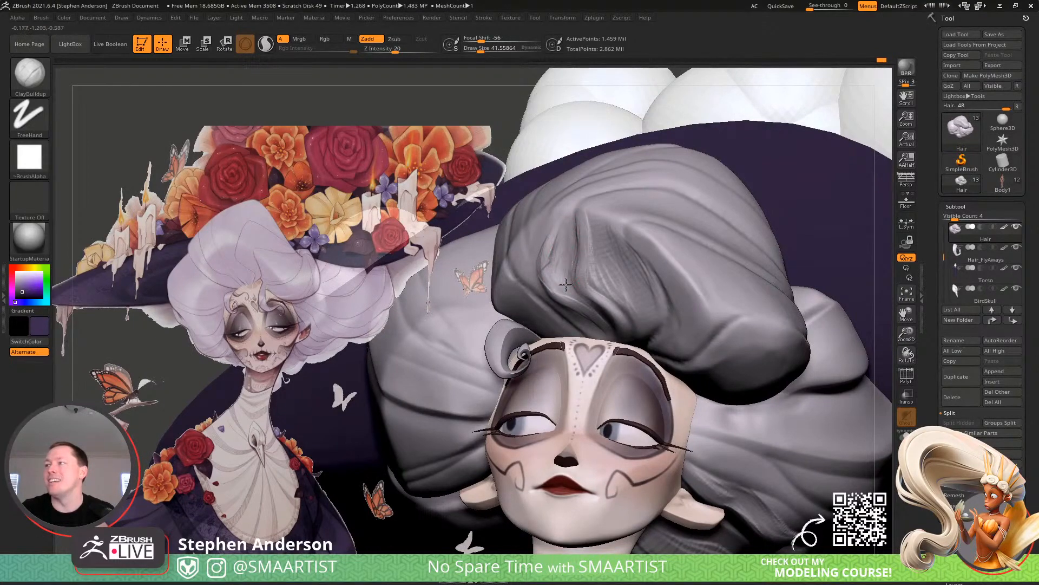
Build up thin strand ridges sweeping across the top of the front lobe with ClayBuildup
right_click_drag(557, 241, 573, 222)
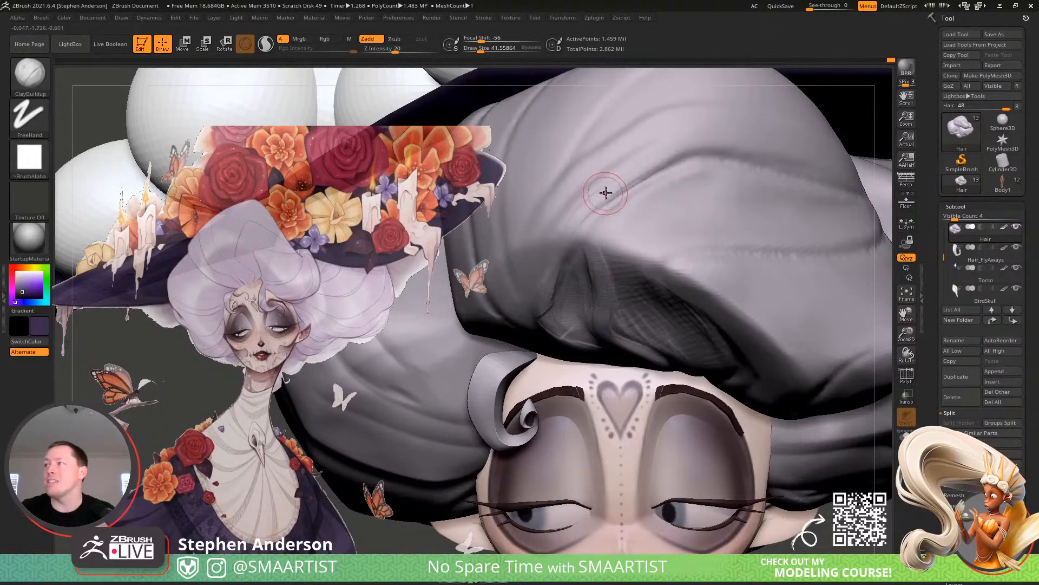
mouse_move(574, 220)
left_mouse_down()
mouse_move(721, 146)
mouse_move(785, 162)
left_mouse_up()
left_click_drag(725, 151, 815, 164)
right_click_drag(831, 200, 738, 157, "ctrl")
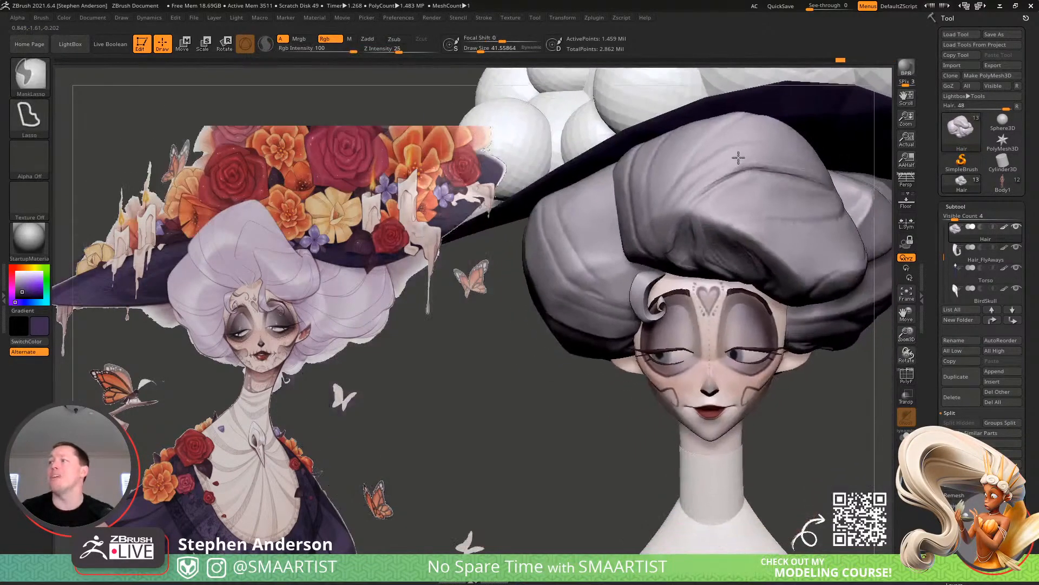
right_click_drag(680, 194, 679, 248, "alt")
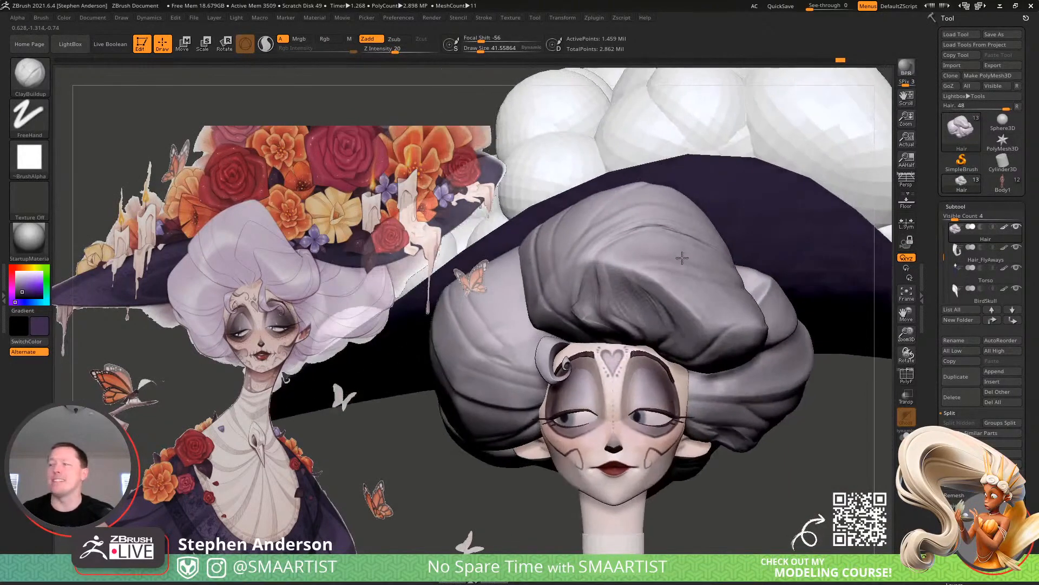
Strengthen the folded strands on the front lobe's underside with ClayBuildup, enlarging the draw size to about 51
mouse_move(565, 351)
right_mouse_down("ctrl")
mouse_move(593, 371)
mouse_move(607, 352)
mouse_move(586, 284)
right_mouse_up("ctrl")
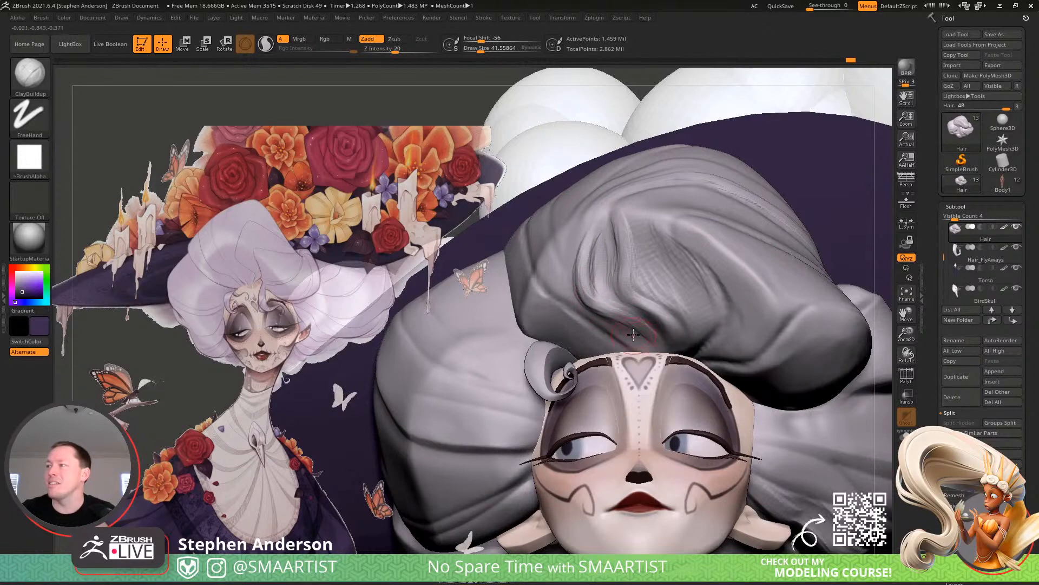
right_click_drag(633, 335, 590, 262)
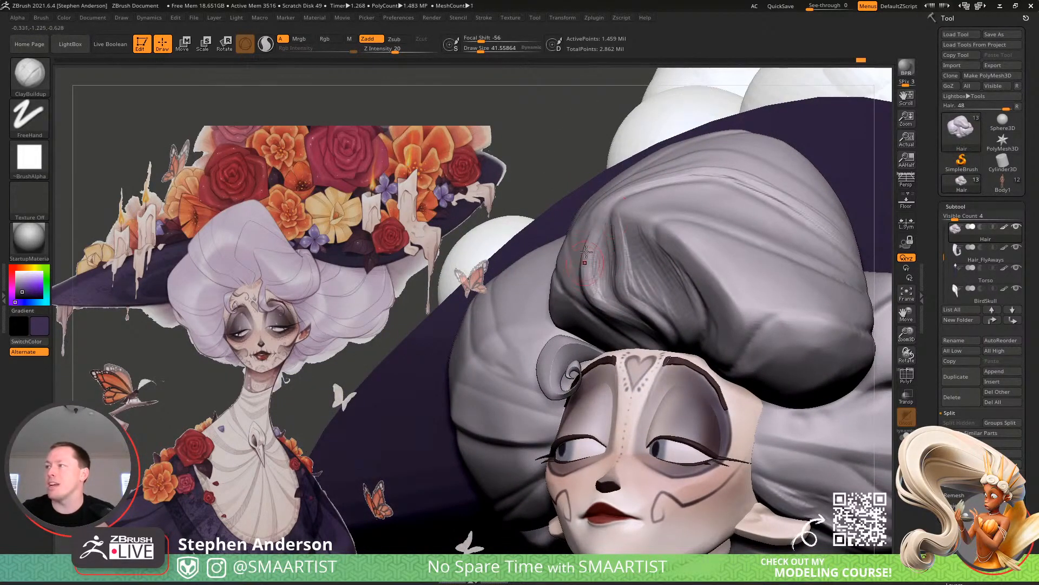
right_click_drag(610, 295, 610, 272)
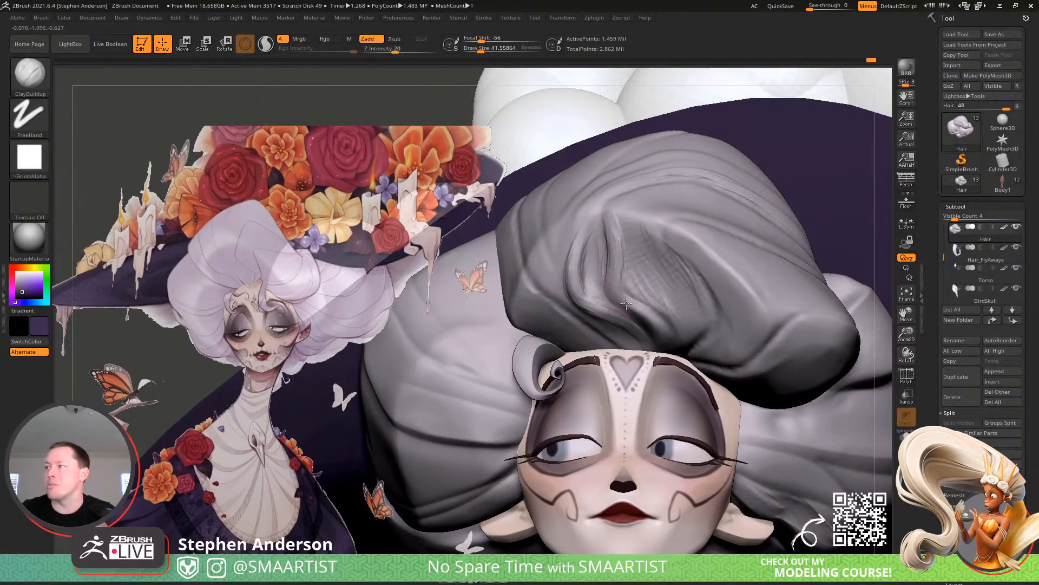
right_click_drag(618, 276, 632, 261)
key("]")
left_click_drag(619, 236, 623, 250)
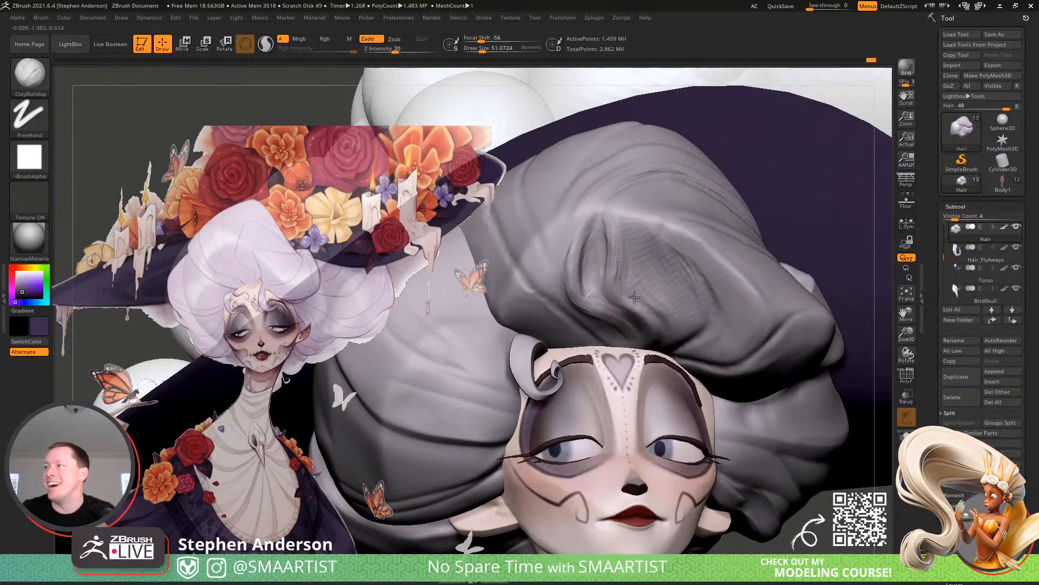
Smooth the rough brush texture in the hollow and along the folded strands beneath the front lobe
key("shift")
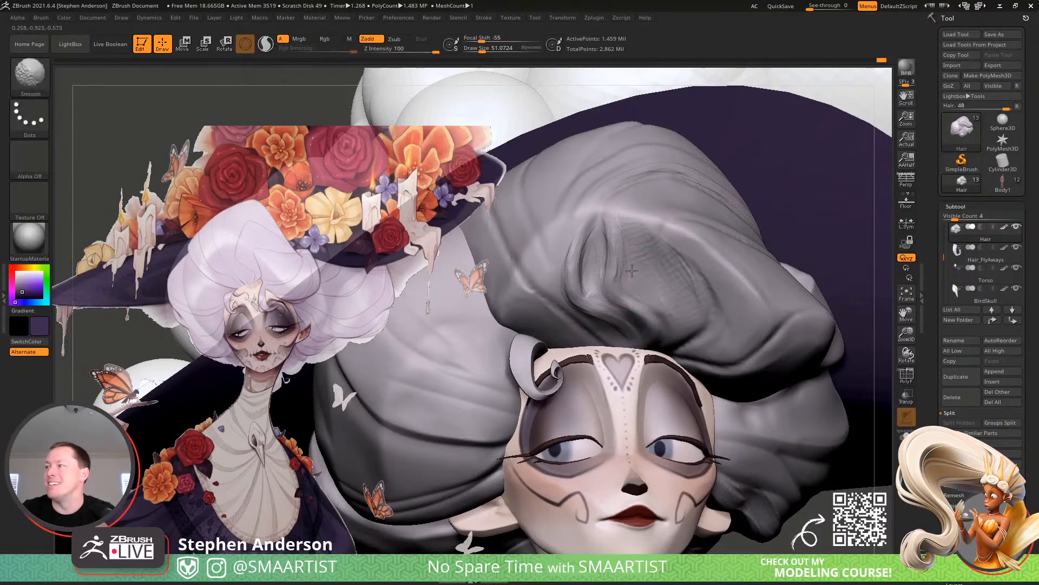
left_click_drag(668, 297, 678, 273, "shift")
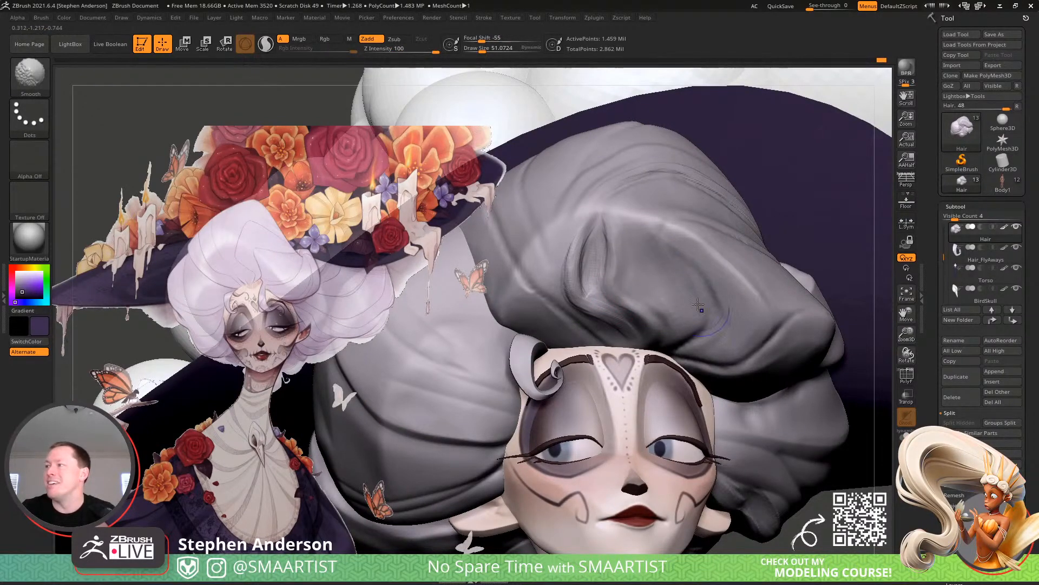
left_click_drag(615, 261, 615, 297, "shift")
left_click_drag(642, 329, 577, 277, "shift")
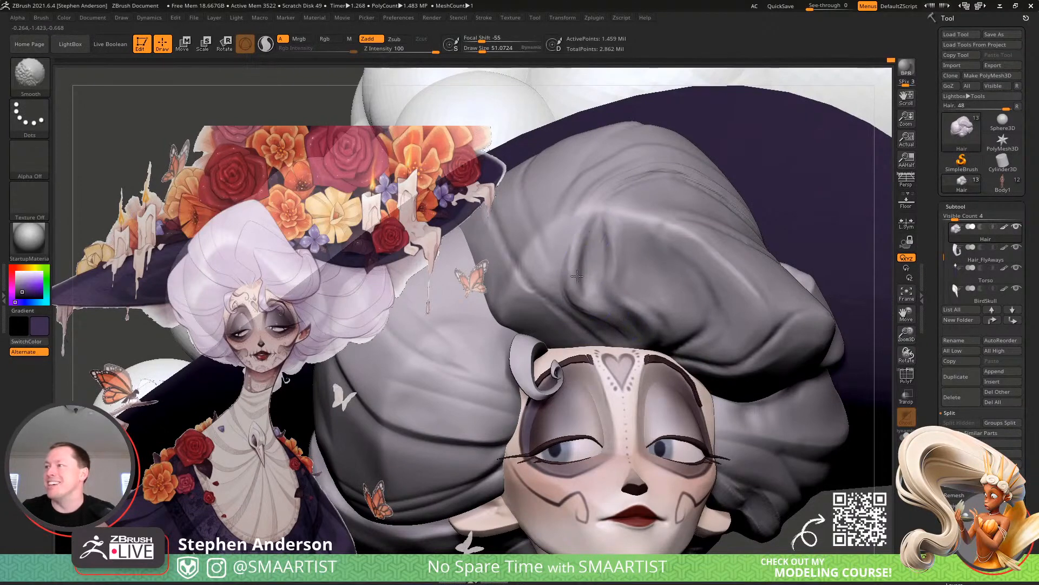
mouse_move(622, 291)
right_mouse_down()
mouse_move(672, 155)
mouse_move(714, 195)
mouse_move(758, 175)
right_mouse_up()
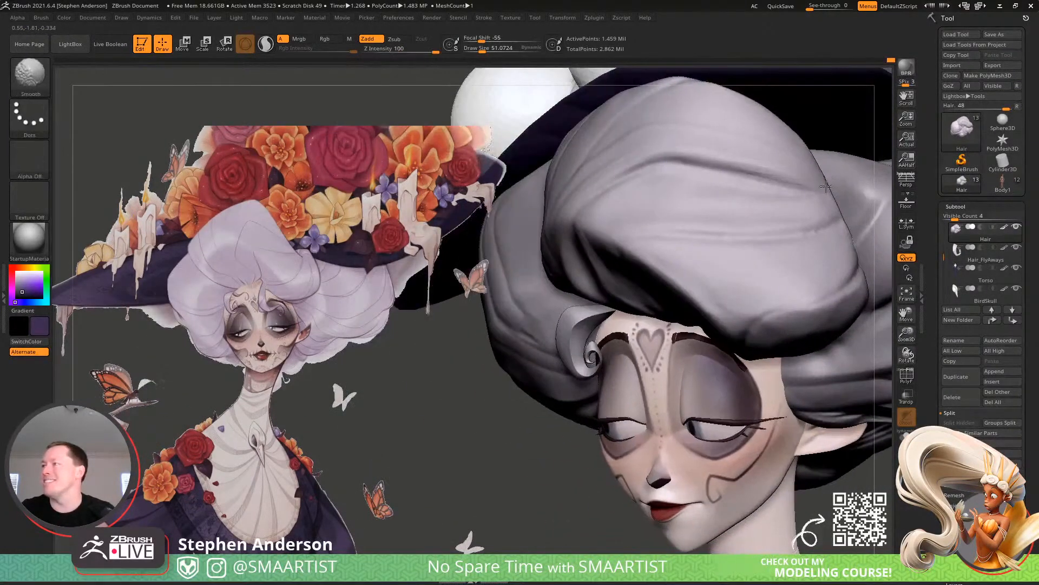
Smooth the strand ridges on the outer side of the front hair lobe
left_click_drag(779, 221, 812, 213, "shift")
mouse_move(812, 214)
right_mouse_down("ctrl")
mouse_move(689, 202)
mouse_move(720, 183)
mouse_move(759, 195)
mouse_move(747, 157)
mouse_move(690, 214)
right_mouse_up("ctrl")
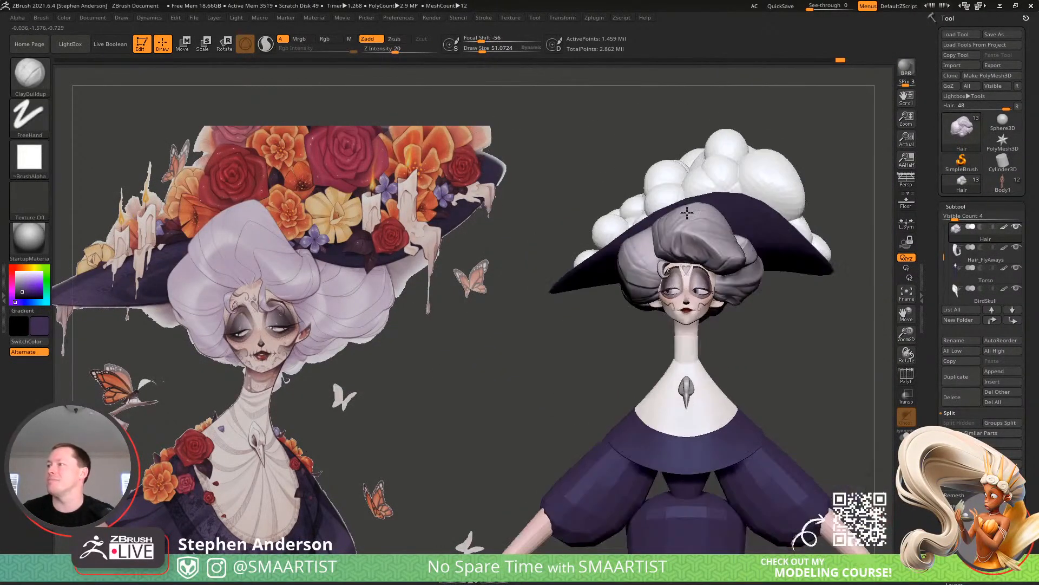
mouse_move(732, 274)
right_mouse_down("ctrl")
mouse_move(728, 325)
mouse_move(723, 292)
right_mouse_up("ctrl")
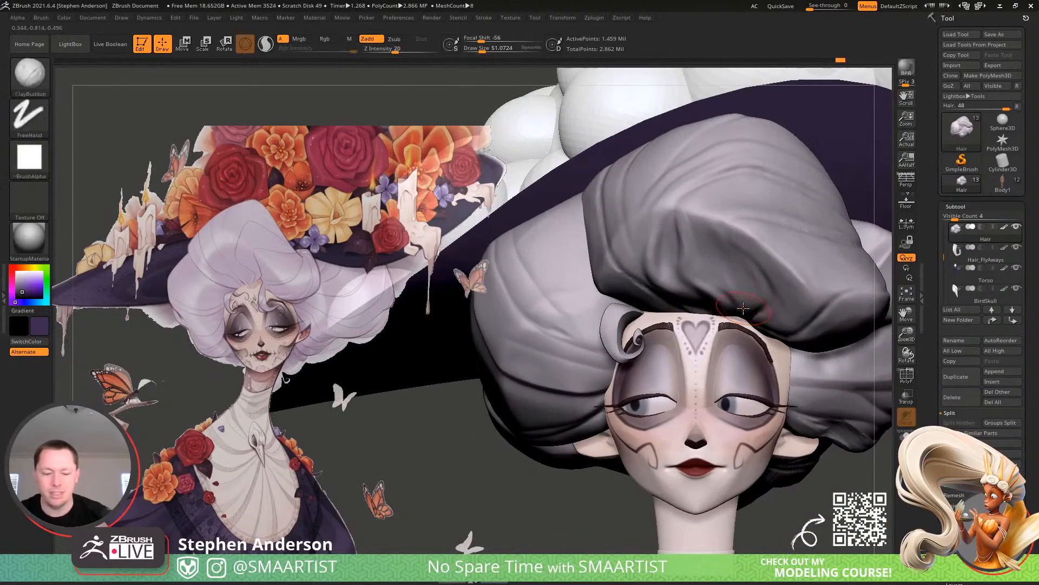
Reshape the folded strands beside the front lobe's hollow with the Move brush at a draw size of about 81
key("b")
key("m")
key("v")
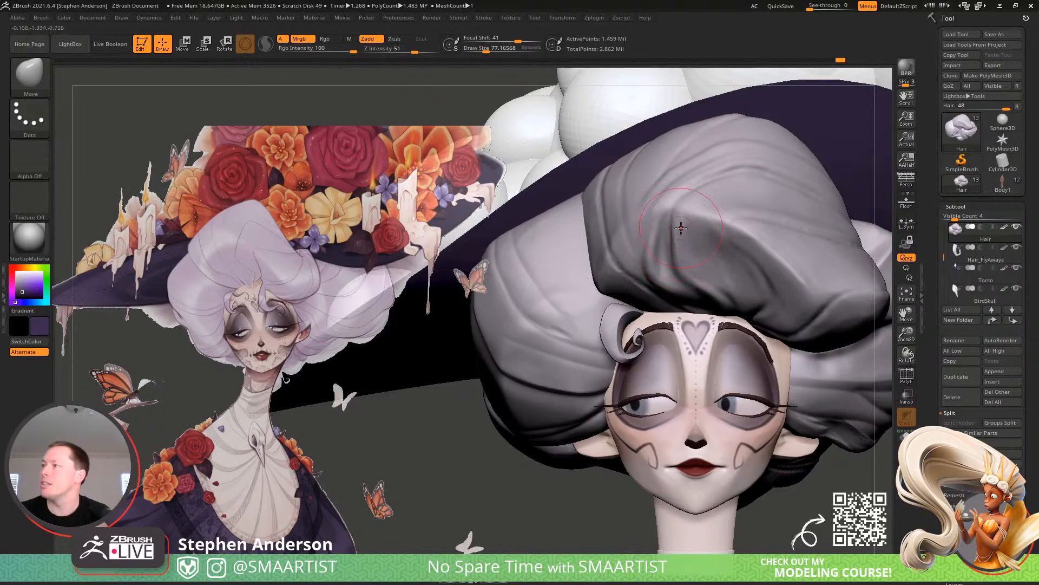
right_click_drag(669, 266, 691, 257)
key("s")
mouse_move(691, 257)
left_mouse_down()
mouse_move(697, 237)
mouse_move(686, 258)
left_mouse_up()
key("s")
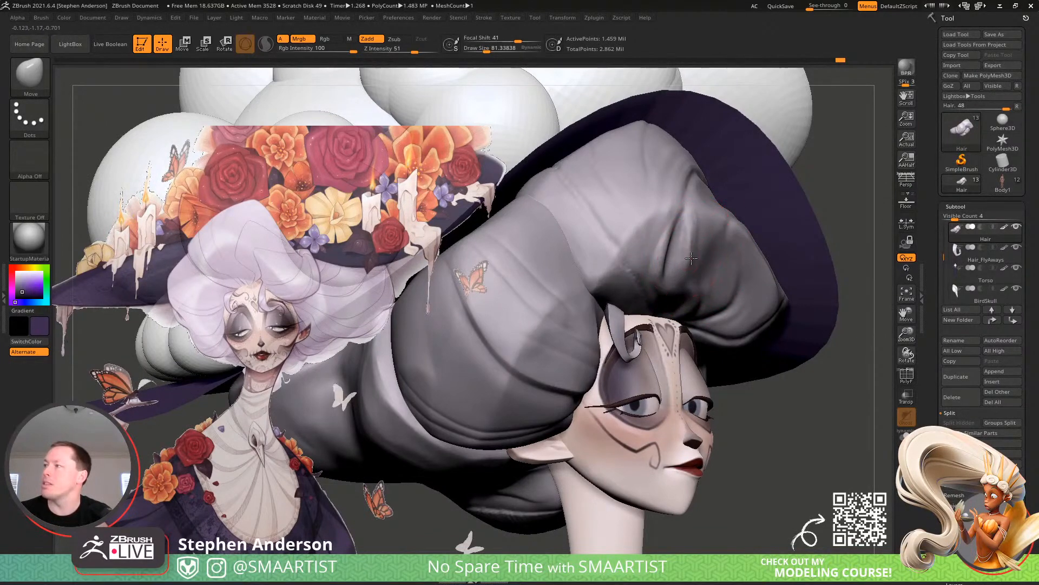
mouse_move(700, 241)
right_mouse_down()
mouse_move(714, 232)
mouse_move(672, 241)
mouse_move(690, 238)
mouse_move(680, 251)
right_mouse_up()
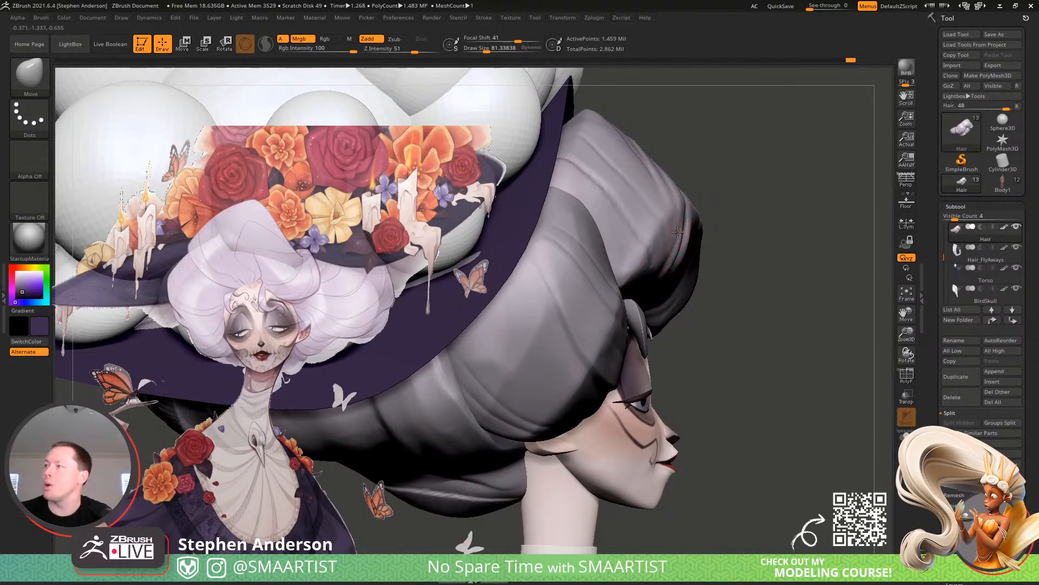
right_click_drag(685, 228, 709, 241)
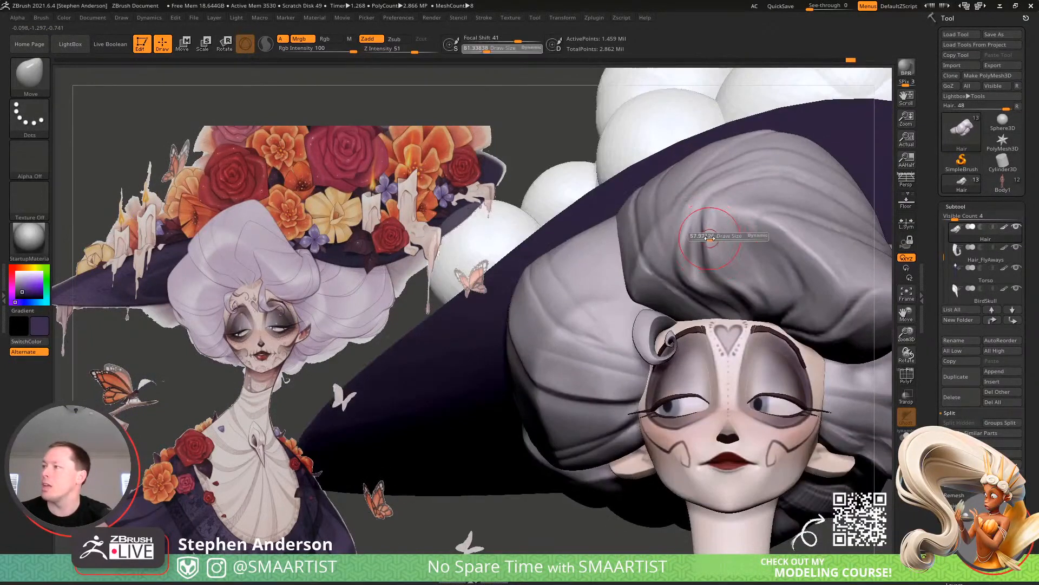
Flatten the fold beside the hollow under the front lobe with TrimDynamic at a draw size of about 58
key("b")
key("t")
key("d")
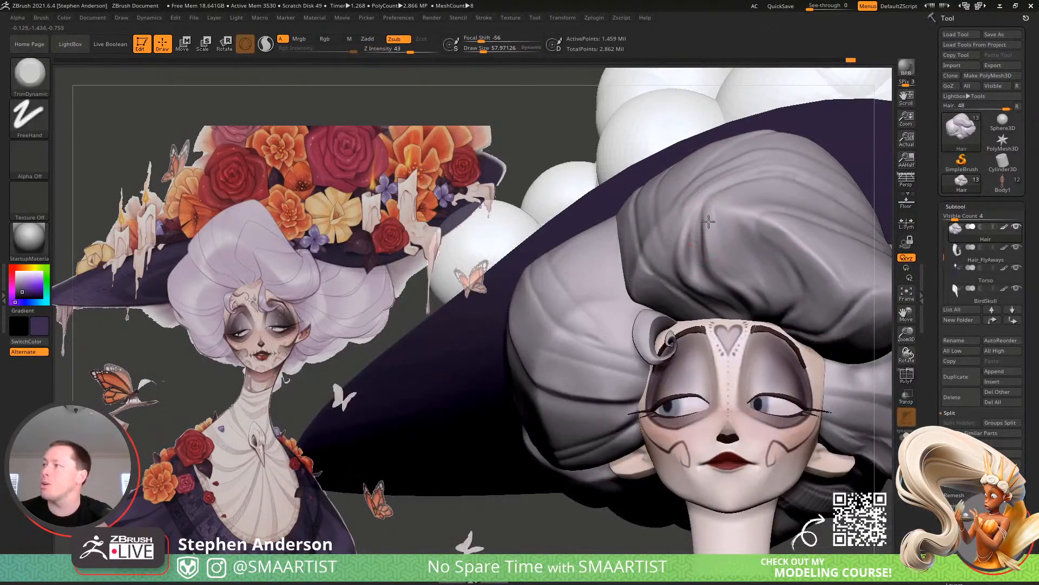
left_click_drag(711, 217, 715, 266)
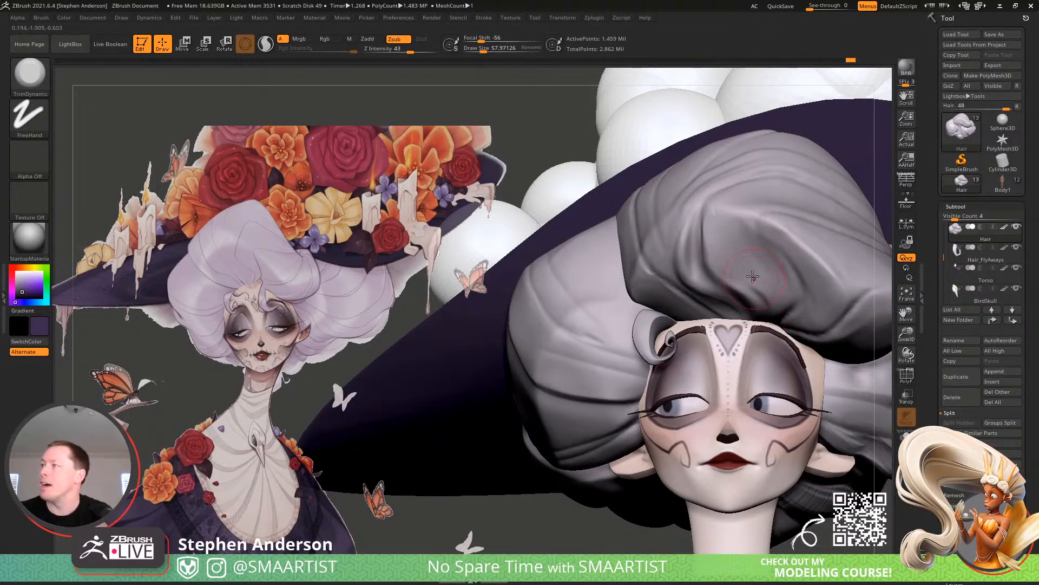
mouse_move(752, 276)
right_mouse_down()
mouse_move(747, 195)
mouse_move(755, 215)
mouse_move(745, 223)
right_mouse_up()
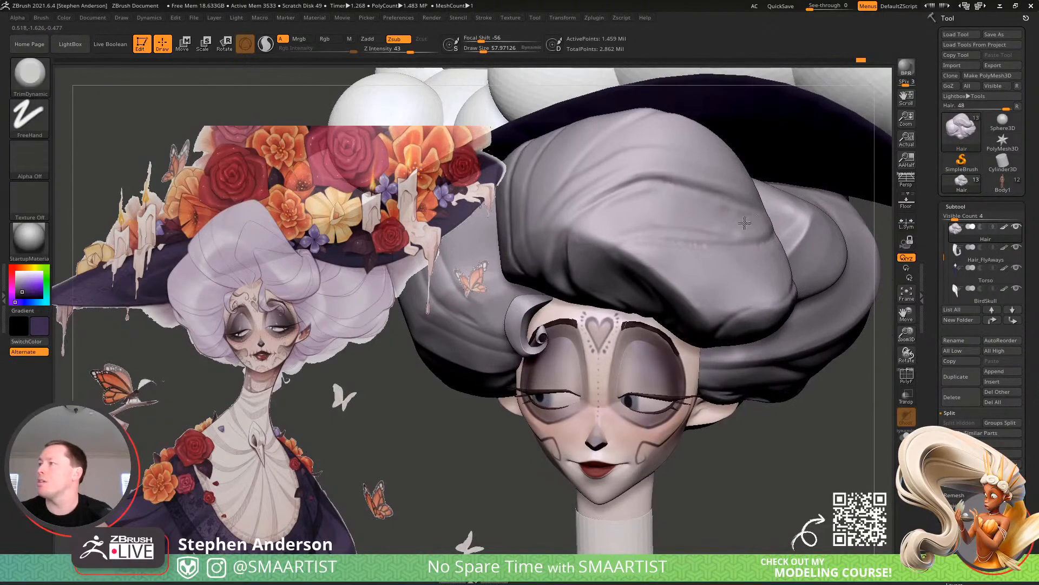
mouse_move(657, 232)
right_mouse_down()
mouse_move(617, 278)
mouse_move(590, 268)
right_mouse_up()
right_click_drag(623, 320, 634, 312)
Build up the folded strands on the front lobe's underside with ClayBuildup at a draw size of about 58
key("b")
key("c")
key("b")
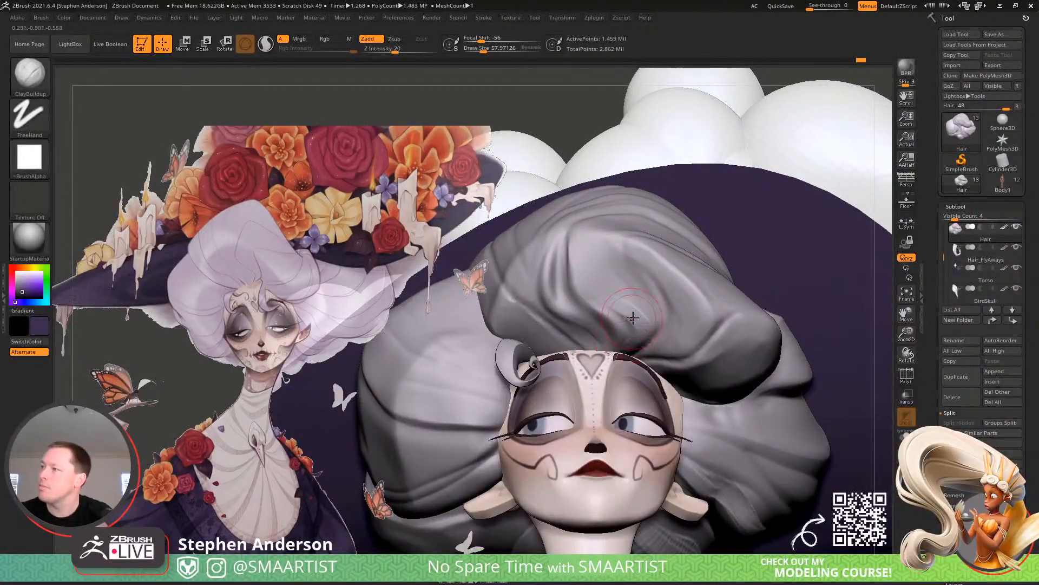
right_click_drag(613, 352, 601, 345)
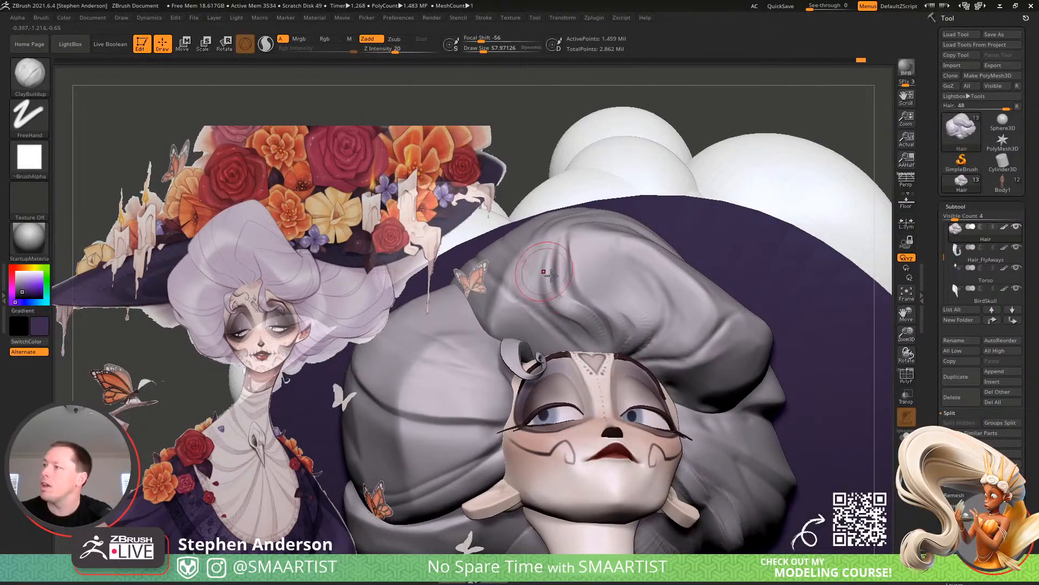
key("shift")
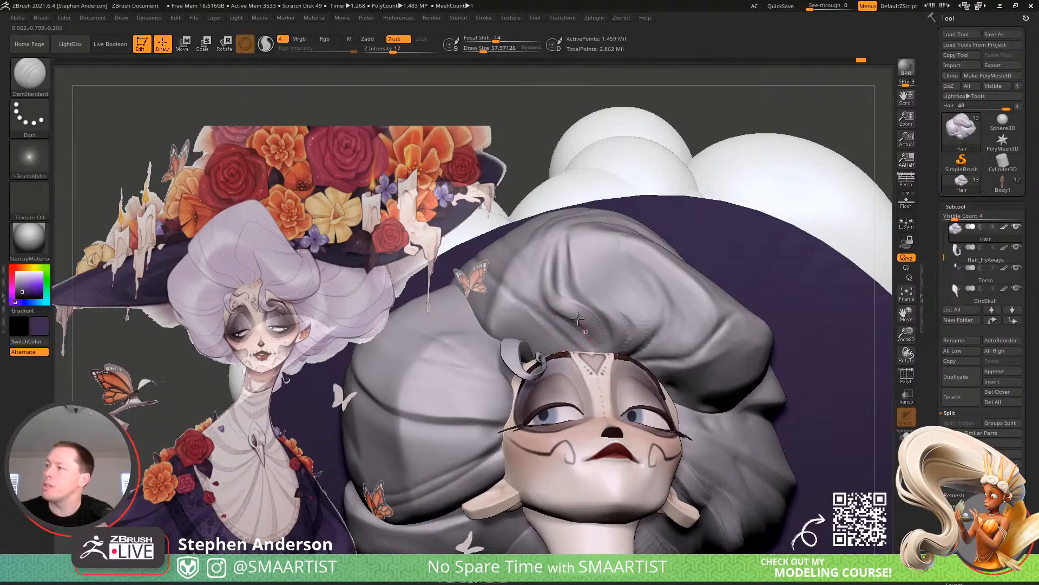
Carve creases along the folded strands from the front lobe's underside up over its top with DamStandard
left_click_drag(533, 268, 541, 252)
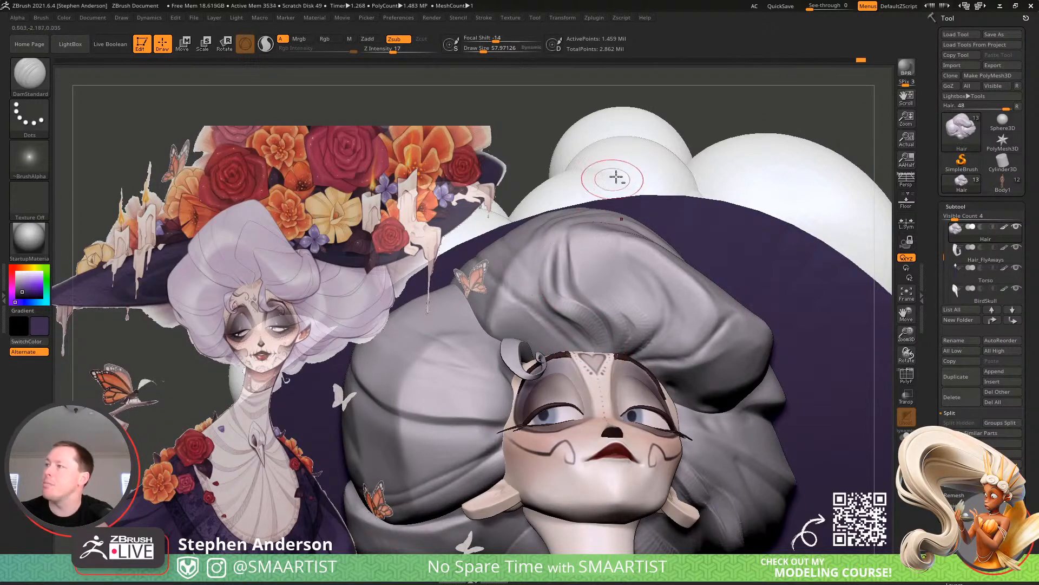
mouse_move(589, 274)
right_mouse_down()
mouse_move(568, 320)
mouse_move(563, 309)
right_mouse_up()
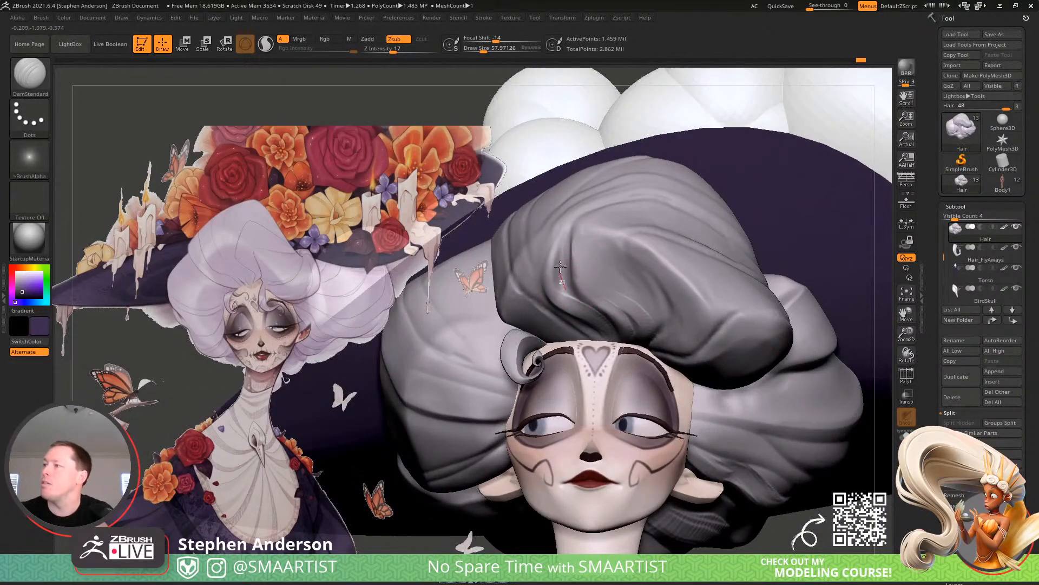
left_click_drag(574, 222, 587, 209)
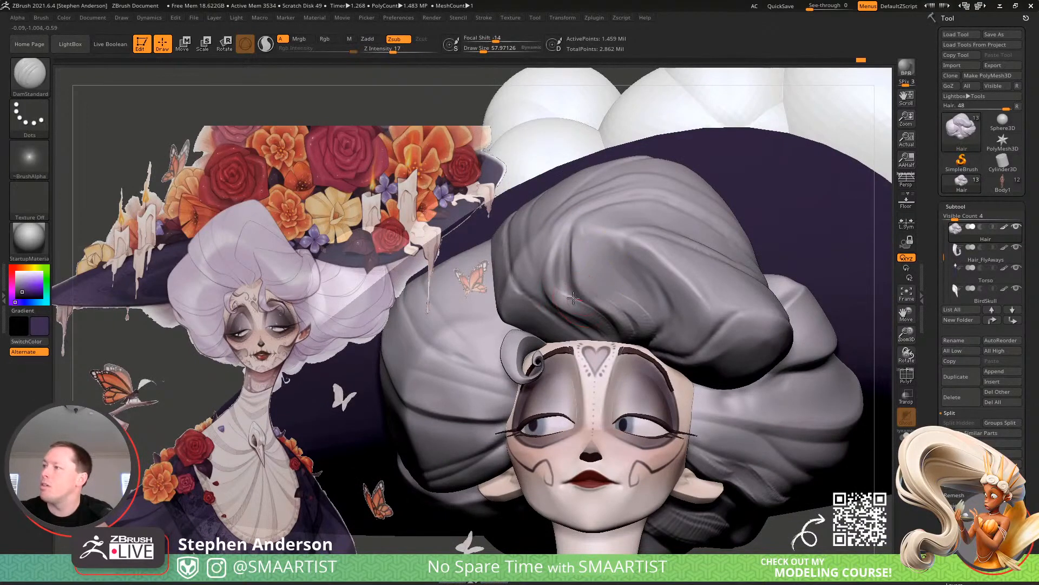
mouse_move(573, 297)
left_mouse_down()
mouse_move(563, 271)
mouse_move(579, 217)
mouse_move(615, 185)
mouse_move(661, 170)
left_mouse_up()
mouse_move(642, 215)
left_mouse_down()
mouse_move(620, 225)
mouse_move(588, 269)
left_mouse_up()
mouse_move(598, 311)
left_mouse_down()
mouse_move(550, 263)
mouse_move(580, 200)
left_mouse_up()
left_click_drag(655, 188, 659, 187)
Deepen the DamStandard creases across the front lobe's crown and down the fold beside the hollow
mouse_move(626, 238)
right_mouse_down()
mouse_move(624, 200)
mouse_move(617, 239)
right_mouse_up()
left_click_drag(593, 310, 602, 314)
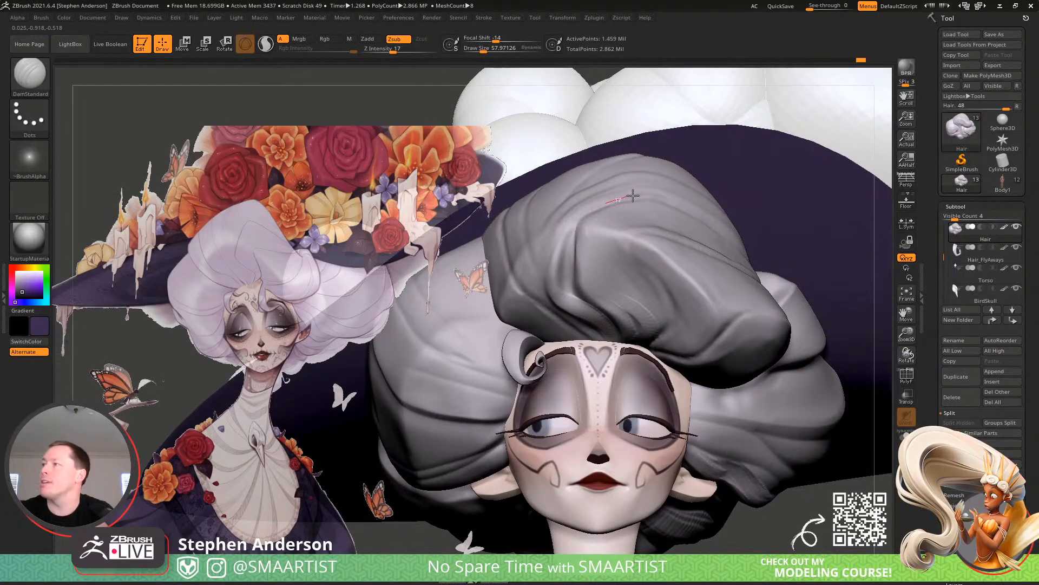
left_click_drag(683, 202, 685, 203)
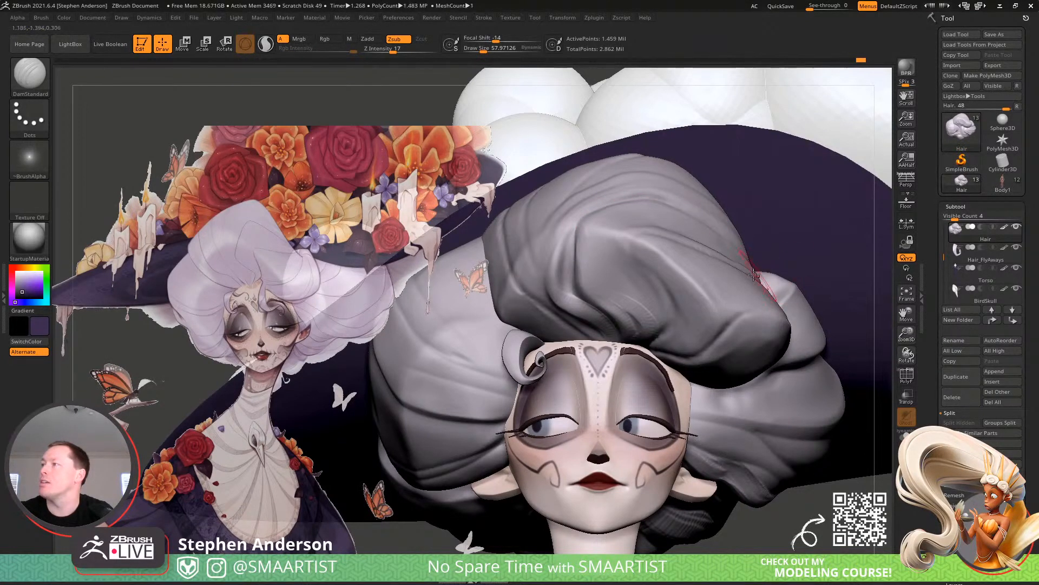
mouse_move(590, 215)
right_mouse_down()
mouse_move(557, 222)
mouse_move(578, 217)
mouse_move(566, 229)
right_mouse_up()
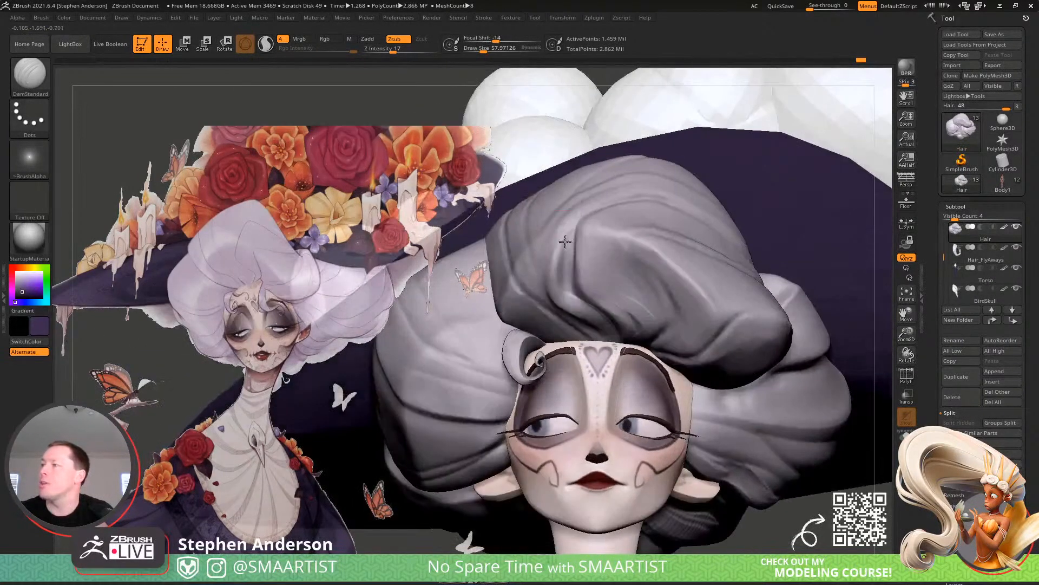
left_click_drag(576, 216, 553, 268)
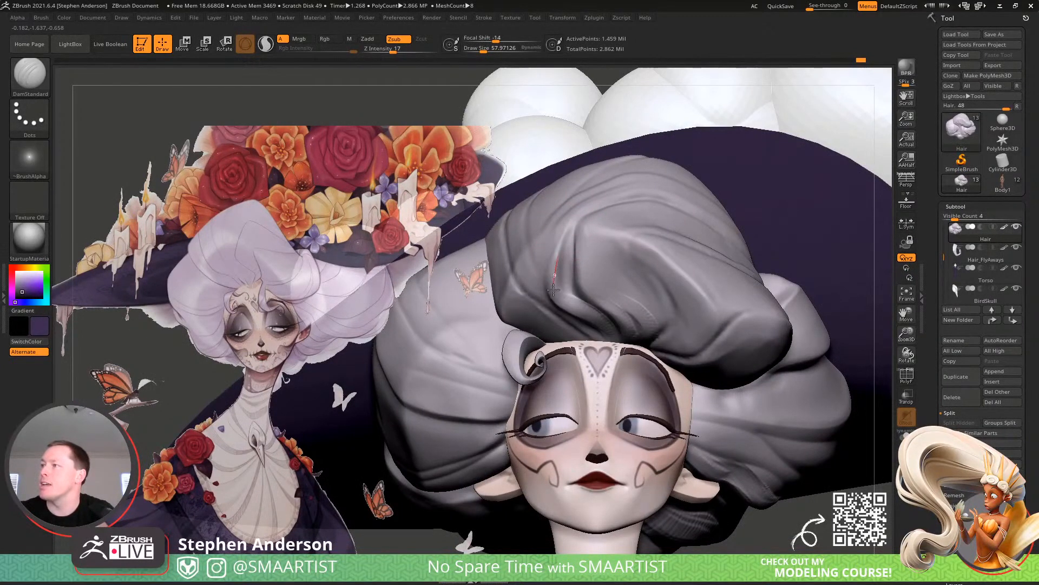
mouse_move(581, 315)
left_mouse_down()
mouse_move(596, 312)
mouse_move(639, 353)
left_mouse_up()
Adjust the shape of the curved folds beside the front lobe's hollow with the Move brush, varying its draw size
mouse_move(579, 293)
right_mouse_down()
mouse_move(615, 229)
mouse_move(586, 279)
right_mouse_up()
key("b")
key("m")
key("v")
key("s")
left_click_drag(578, 285, 587, 282)
right_click_drag(585, 280, 574, 252)
key("s")
left_click_drag(579, 289, 567, 274)
mouse_move(566, 275)
right_mouse_down()
mouse_move(563, 301)
mouse_move(558, 287)
right_mouse_up()
key("s")
left_click_drag(558, 287, 552, 286)
mouse_move(553, 287)
right_mouse_down()
mouse_move(572, 310)
mouse_move(552, 276)
right_mouse_up()
Sharpen the crease running down the fold inside the front lobe's hollow with DamStandard at a draw size of about 58
key("b")
key("d")
key("s")
key("s")
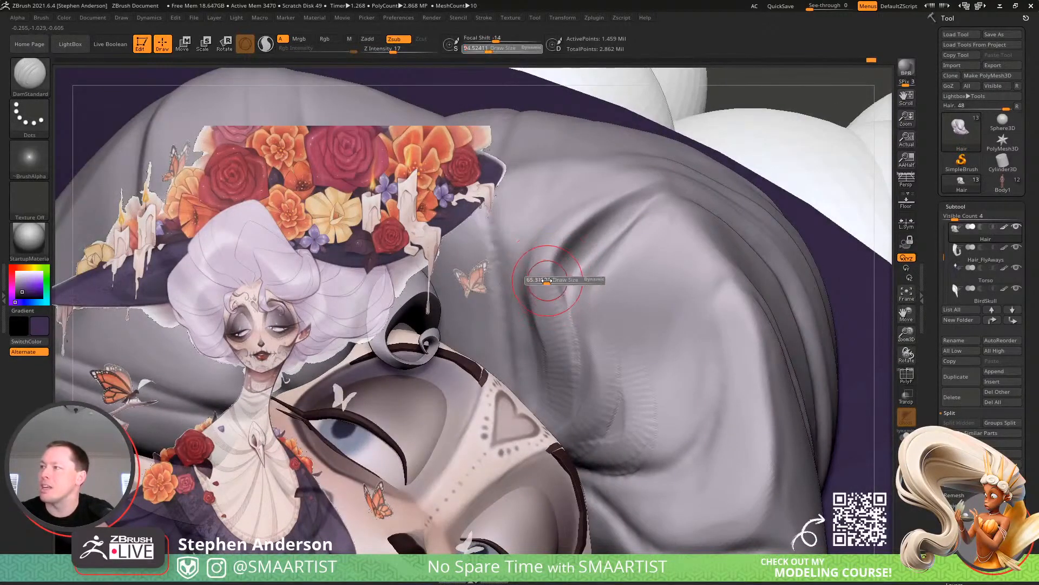
left_click_drag(550, 278, 578, 398)
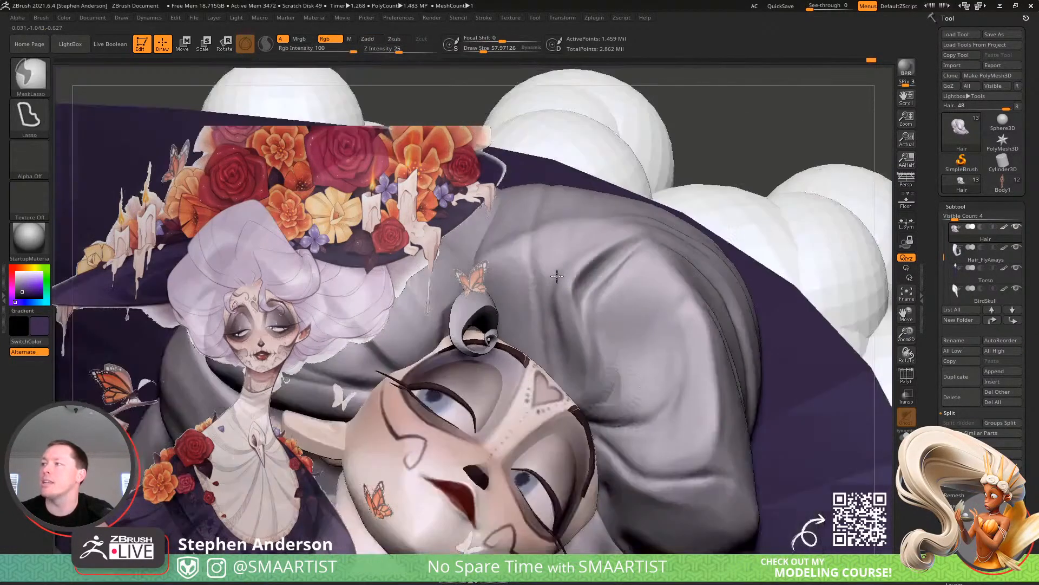
mouse_move(557, 276)
right_mouse_down("ctrl")
mouse_move(704, 282)
mouse_move(582, 293)
mouse_move(622, 300)
mouse_move(588, 241)
mouse_move(604, 203)
right_mouse_up("ctrl")
mouse_move(603, 203)
right_mouse_down("ctrl")
mouse_move(632, 308)
mouse_move(623, 335)
right_mouse_up("ctrl")
mouse_move(623, 335)
right_mouse_down("ctrl")
mouse_move(591, 252)
mouse_move(635, 290)
right_mouse_up("ctrl")
right_click_drag(567, 247, 663, 283, "alt")
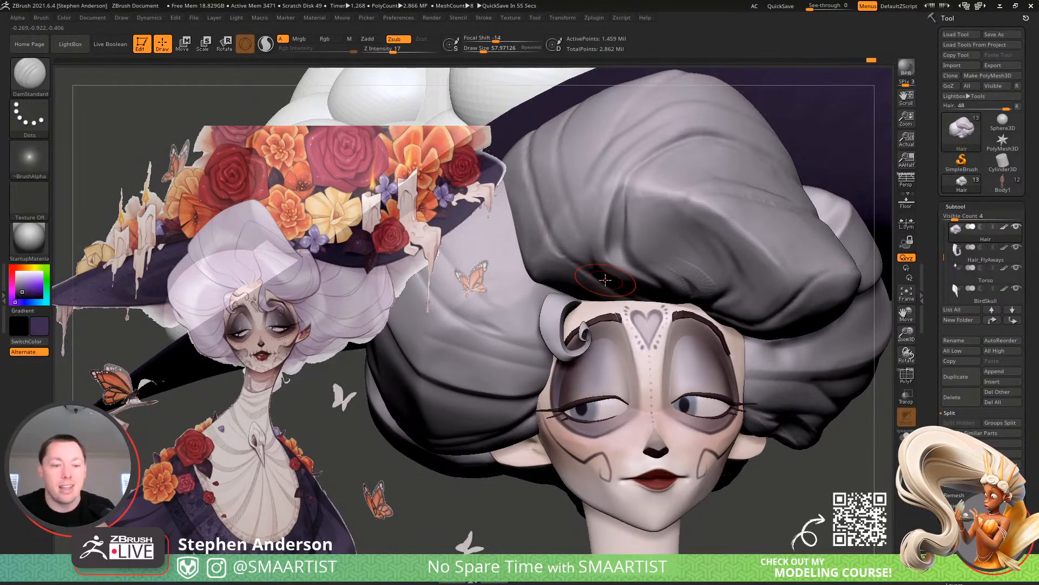
Carve the crease from the front lobe's lower edge up around the hollow with DamStandard
right_click_drag(622, 265, 687, 264, "alt")
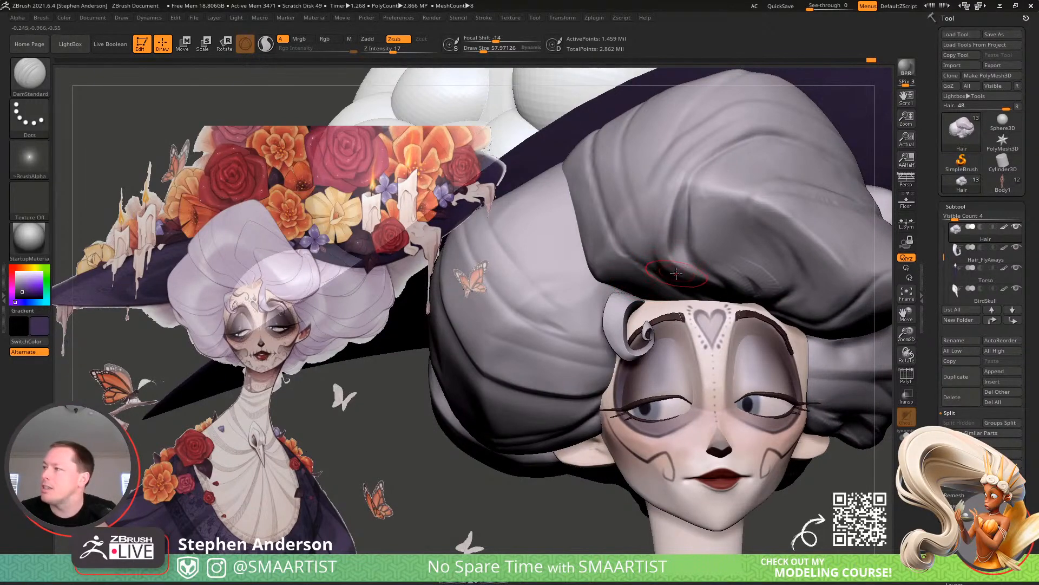
right_click_drag(675, 274, 706, 257)
key("b")
key("d")
key("s")
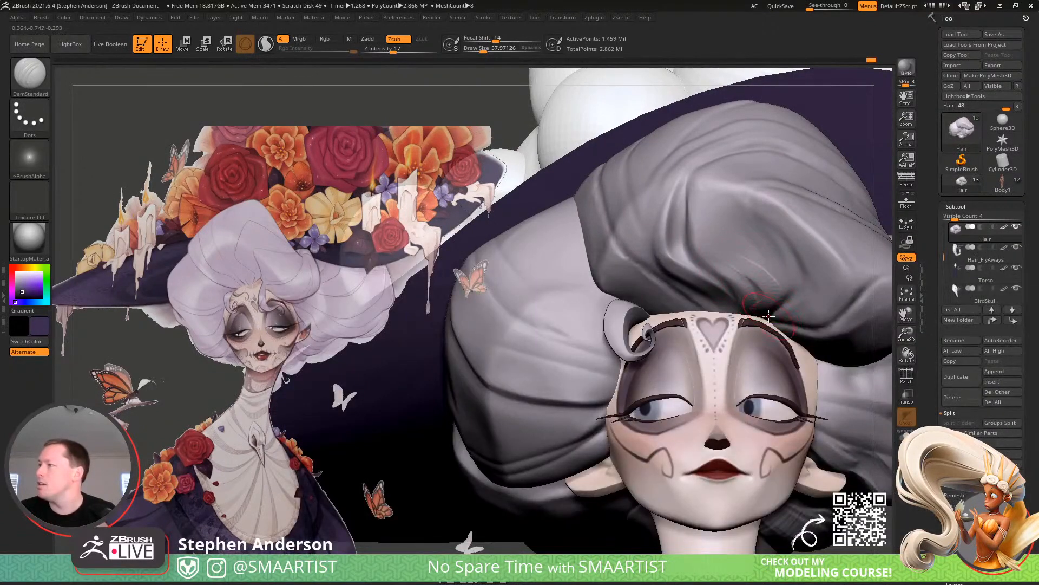
mouse_move(792, 292)
left_mouse_down()
mouse_move(795, 251)
mouse_move(739, 213)
mouse_move(752, 177)
left_mouse_up()
Carve long strand creases sweeping across the outer side of the front lobe with DamStandard
right_click_drag(847, 181, 752, 209)
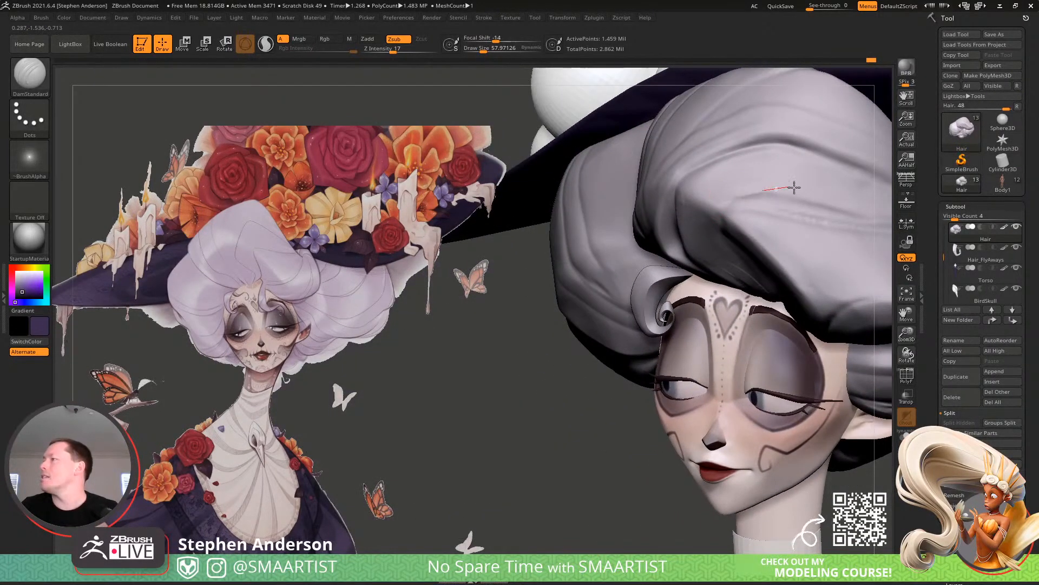
mouse_move(871, 184)
right_mouse_down()
mouse_move(697, 202)
mouse_move(715, 196)
right_mouse_up()
left_click_drag(590, 213, 761, 223)
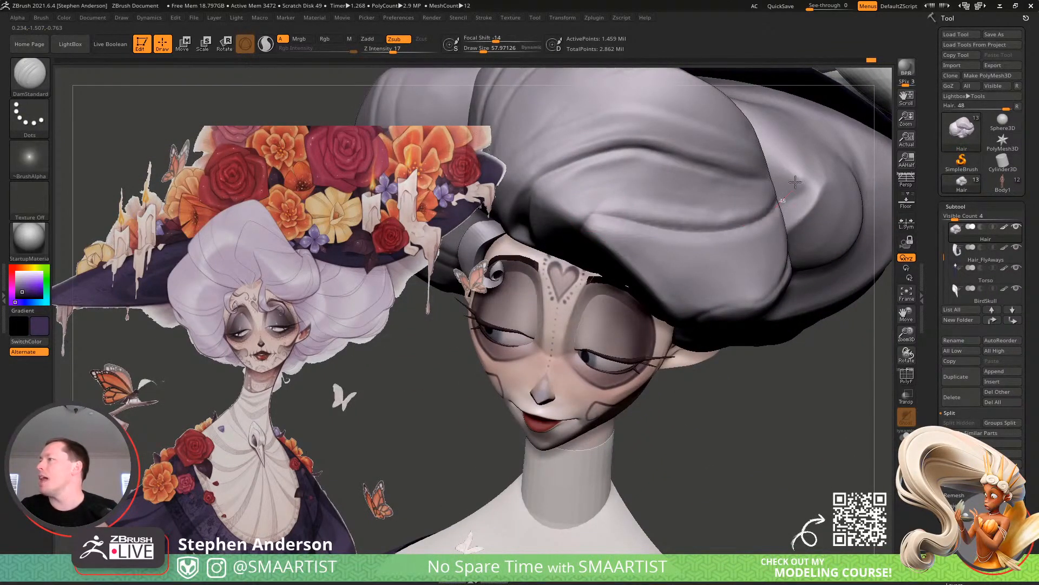
mouse_move(697, 206)
right_mouse_down()
mouse_move(698, 225)
mouse_move(614, 196)
right_mouse_up()
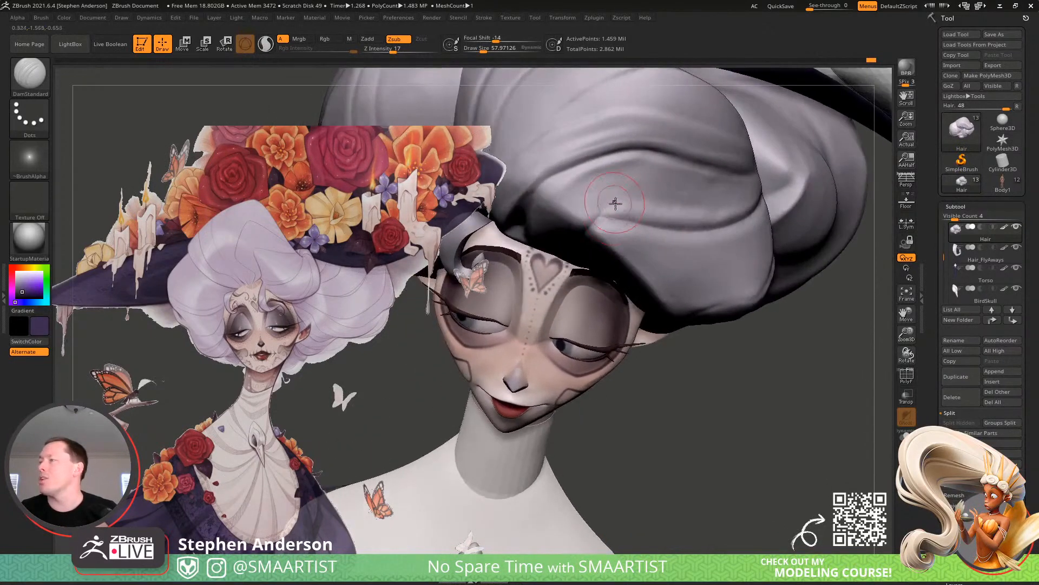
Build up a narrow ridge along the front lobe's side crease with ClayBuildup at a draw size of about 48
key("b")
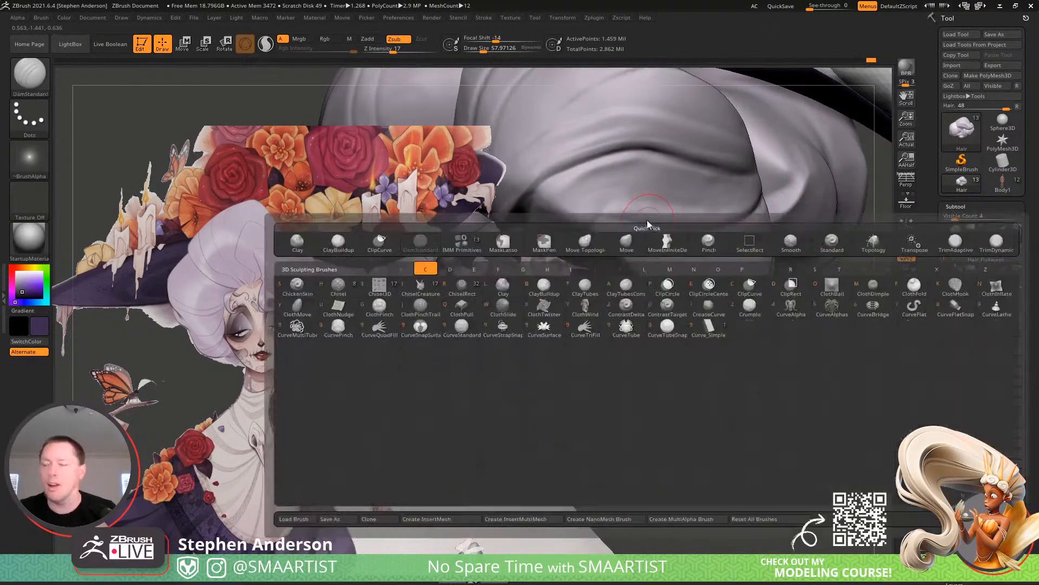
key("c")
key("b")
key("bracketleft")
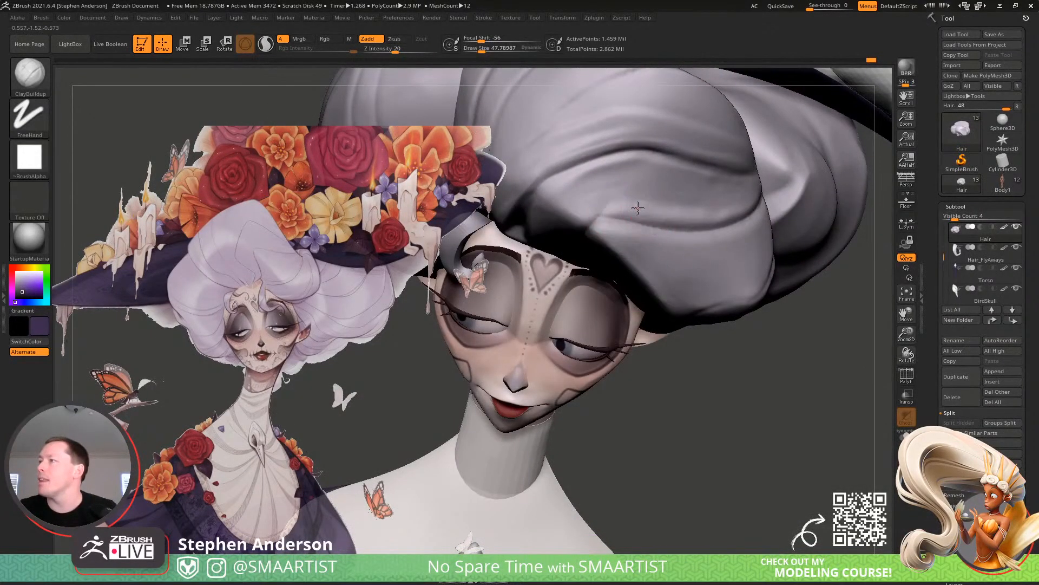
mouse_move(599, 207)
left_mouse_down()
mouse_move(584, 216)
mouse_move(592, 214)
left_mouse_up()
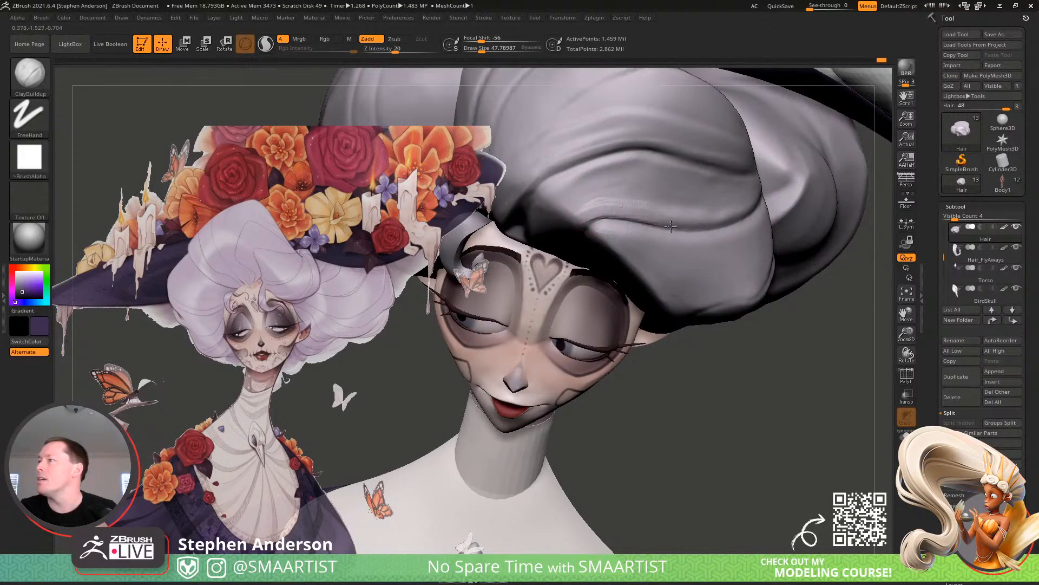
mouse_move(583, 220)
right_mouse_down()
mouse_move(605, 177)
mouse_move(584, 209)
right_mouse_up()
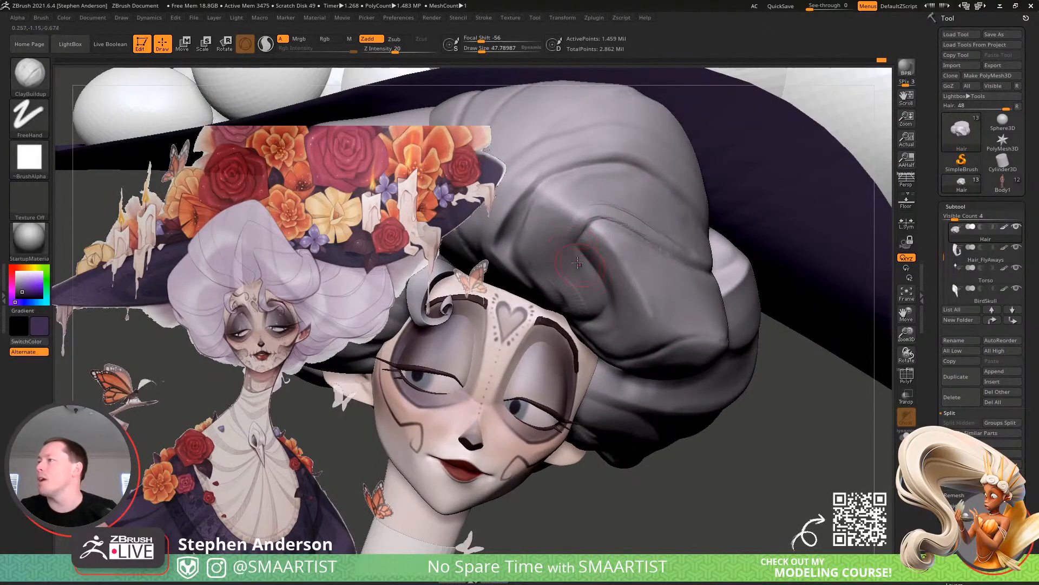
Fill out the fold below the side crease with ClayBuildup at a draw size of about 62 and smooth it
mouse_move(602, 213)
left_mouse_down()
mouse_move(611, 261)
mouse_move(608, 224)
left_mouse_up()
mouse_move(605, 259)
left_mouse_down()
mouse_move(615, 226)
mouse_move(622, 254)
left_mouse_up()
key("s")
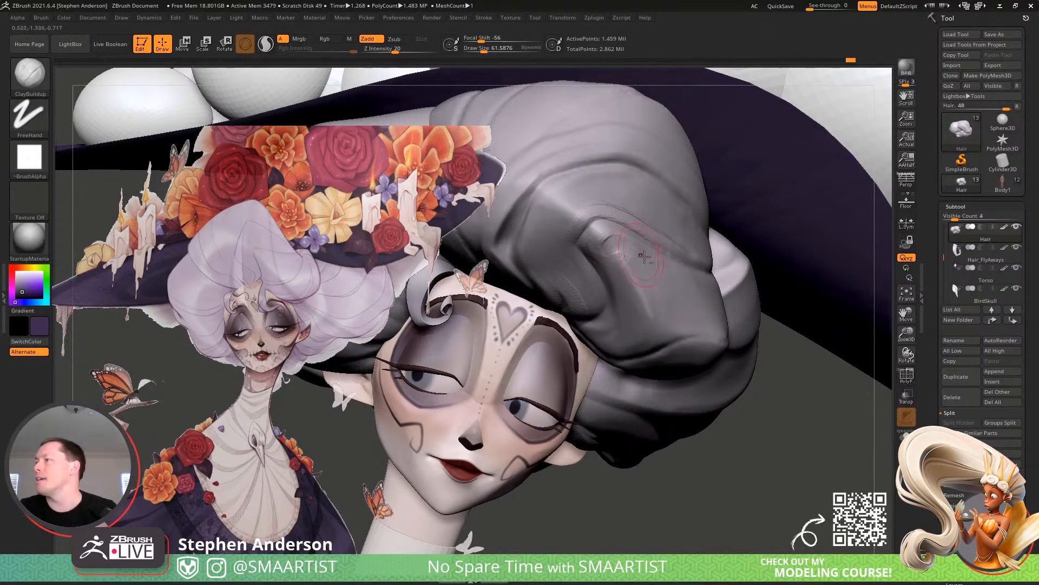
left_click_drag(610, 259, 620, 277)
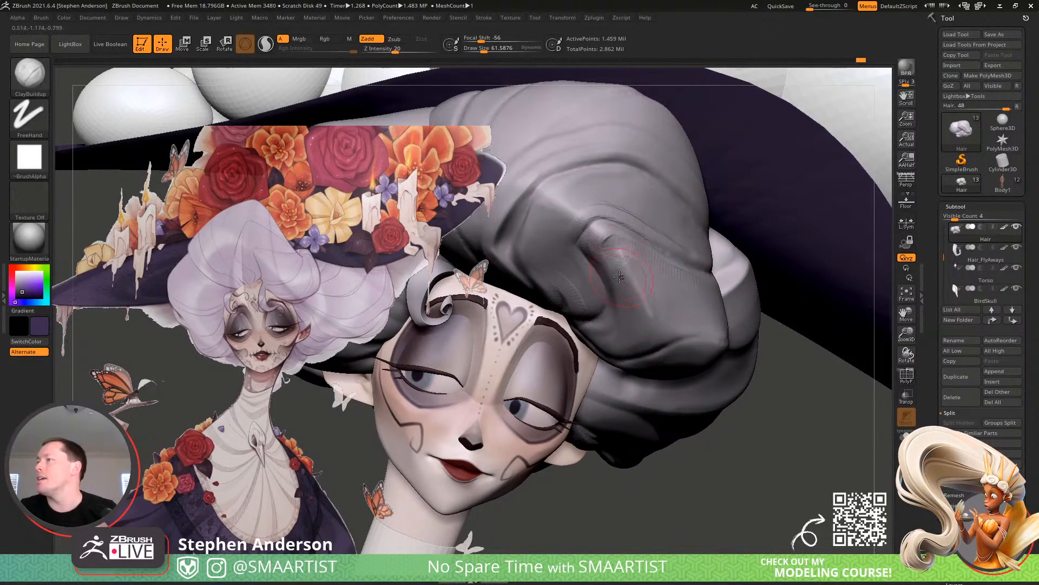
key("shift")
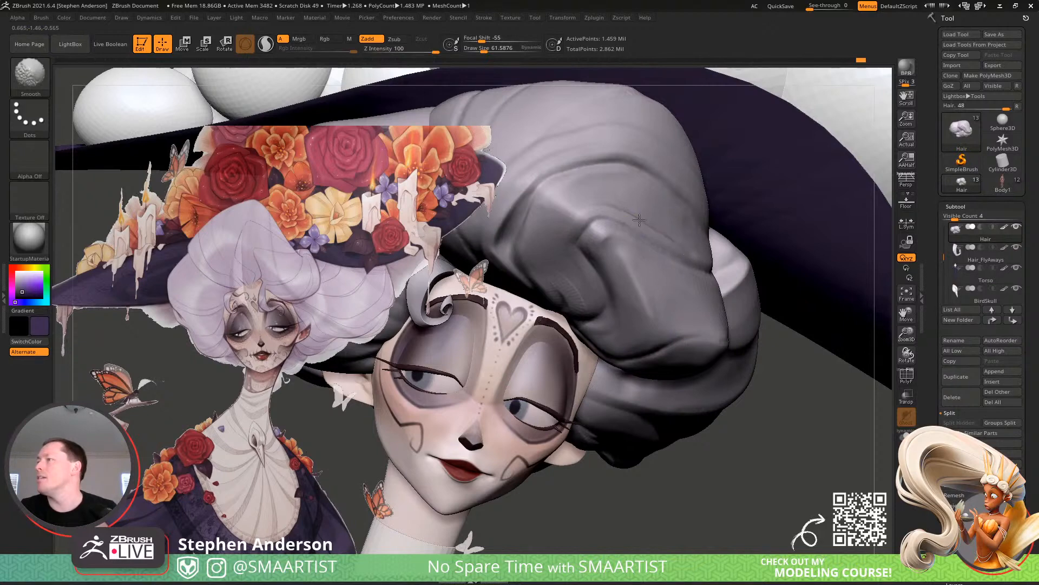
Flatten the folds across the front lobe's outer side with TrimDynamic at a draw size of about 58
right_click_drag(645, 207, 624, 220)
key("s")
left_click_drag(618, 218, 623, 219)
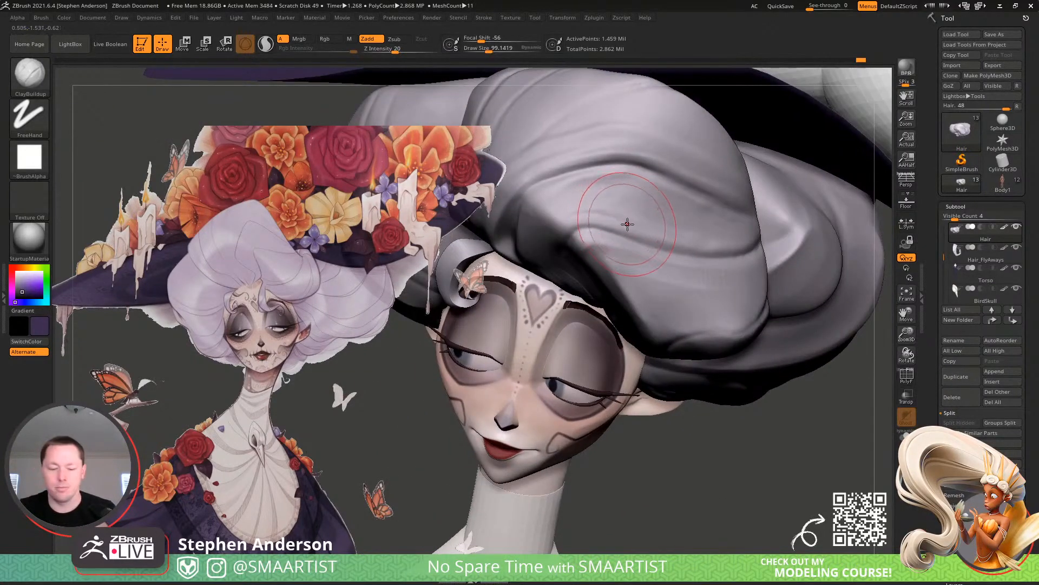
key("b")
key("t")
key("d")
right_click_drag(622, 208, 607, 211)
key("s")
left_click_drag(607, 211, 639, 226)
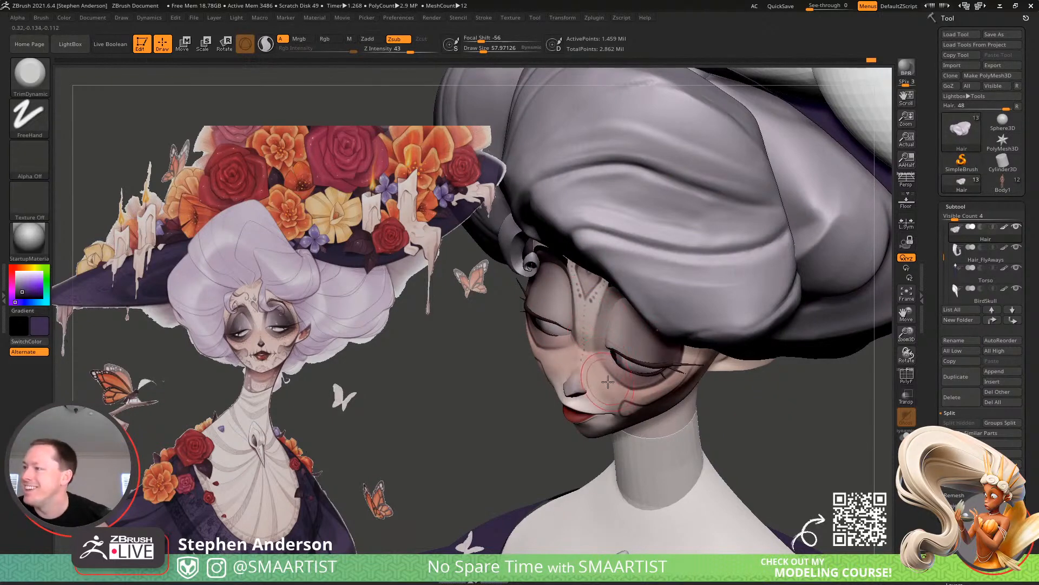
Recess the surface along the front lobe's lower side with Clay at a draw size of about 58 and smooth it
mouse_move(608, 382)
right_mouse_down()
mouse_move(588, 414)
mouse_move(592, 430)
mouse_move(632, 374)
mouse_move(645, 429)
right_mouse_up()
mouse_move(627, 390)
right_mouse_down("ctrl")
mouse_move(539, 304)
mouse_move(622, 278)
mouse_move(604, 297)
right_mouse_up("ctrl")
key("b")
key("c")
key("l")
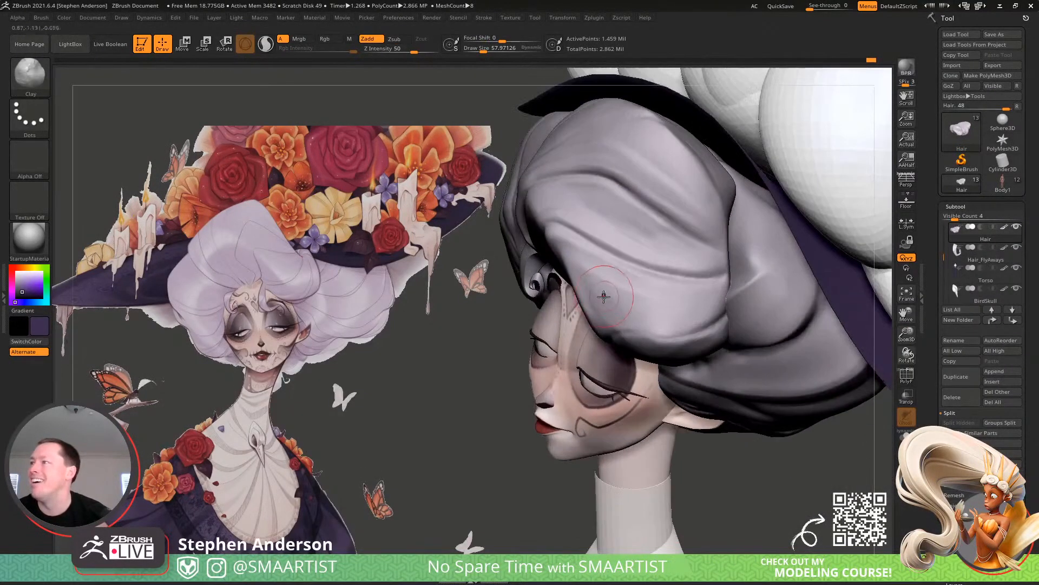
left_click_drag(639, 307, 710, 297, "alt")
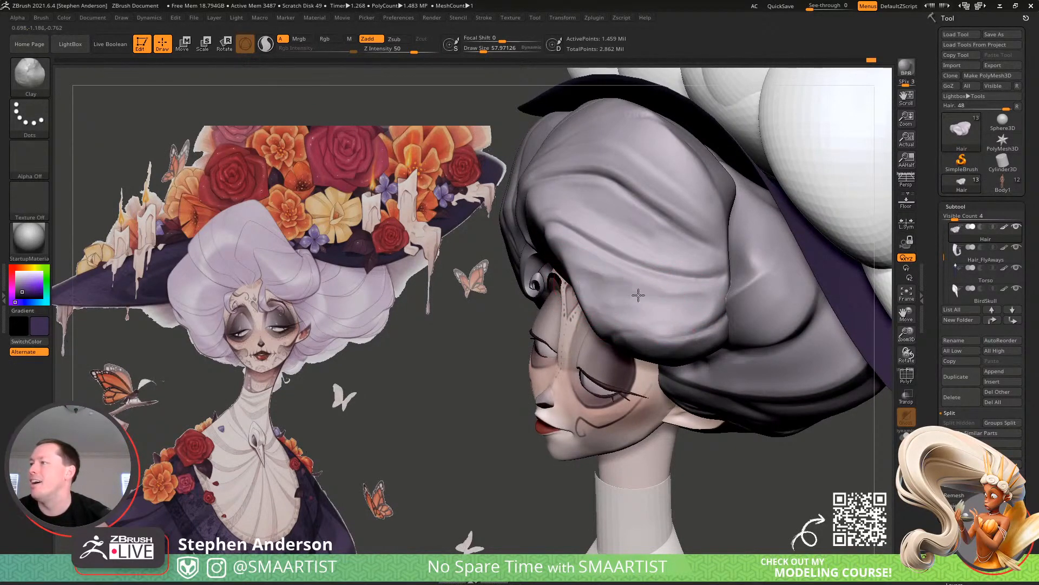
left_click_drag(639, 295, 706, 297, "alt")
left_click_drag(590, 296, 609, 294, "shift")
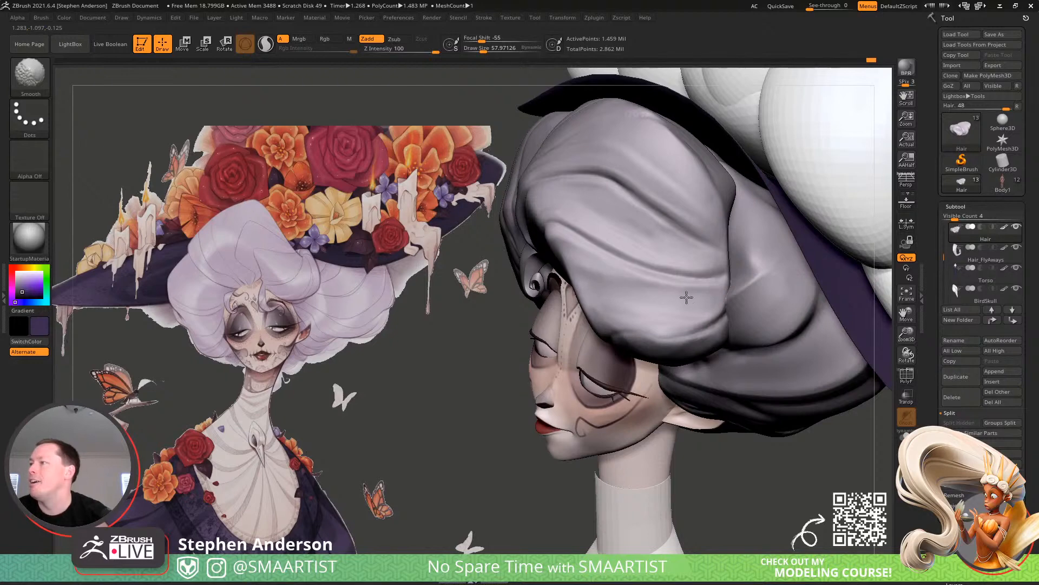
left_click_drag(617, 298, 648, 301, "shift")
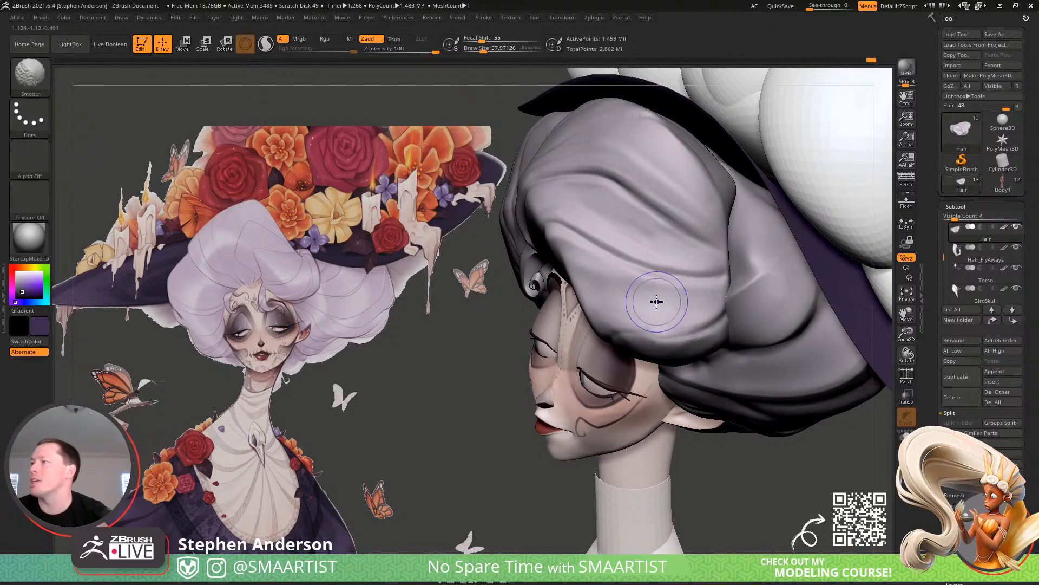
Refine the fold around the front lobe's hollow with Clay, reducing the draw size to about 23, and smooth it
mouse_move(623, 293)
right_mouse_down()
mouse_move(635, 252)
mouse_move(652, 296)
mouse_move(672, 301)
mouse_move(601, 319)
mouse_move(596, 293)
mouse_move(580, 292)
right_mouse_up()
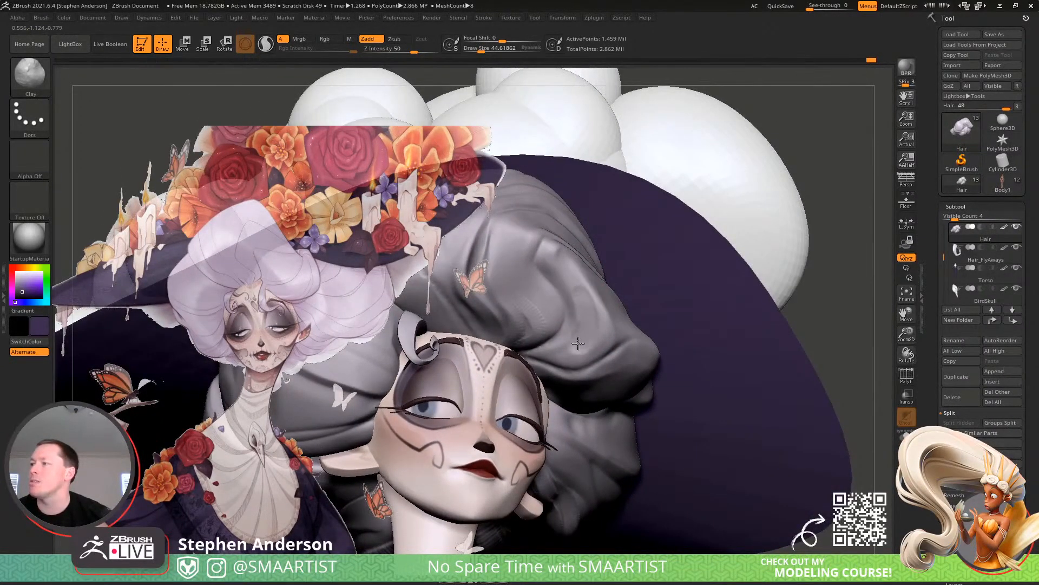
key("shift")
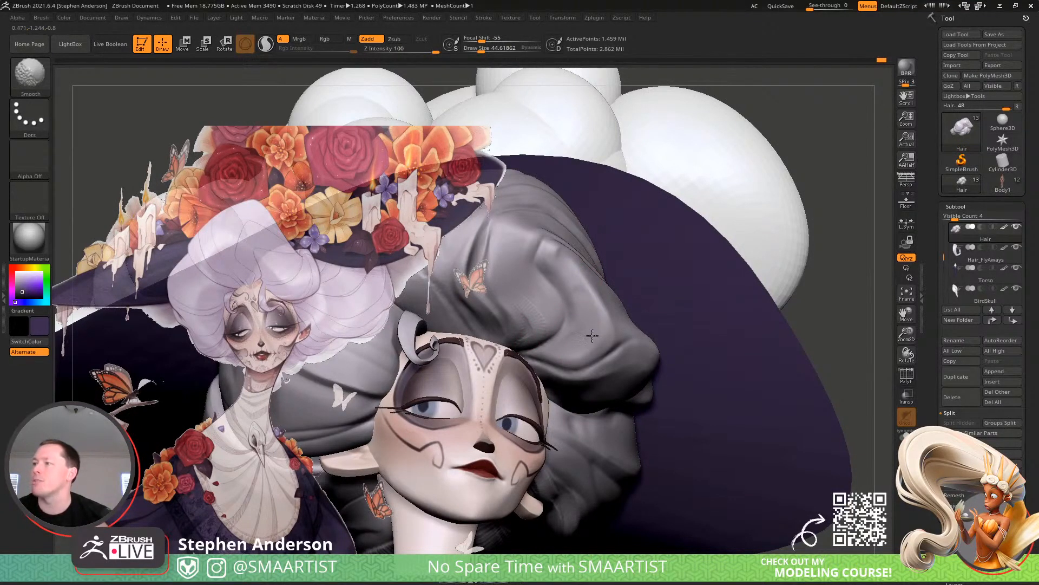
right_click_drag(588, 297, 574, 280)
key("s")
left_click_drag(565, 277, 559, 278)
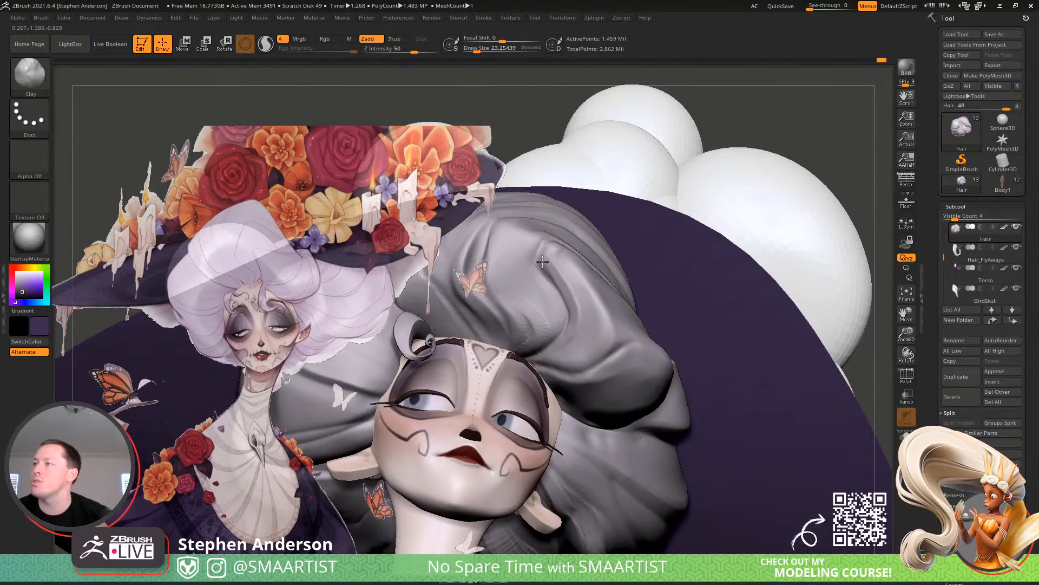
key("shift")
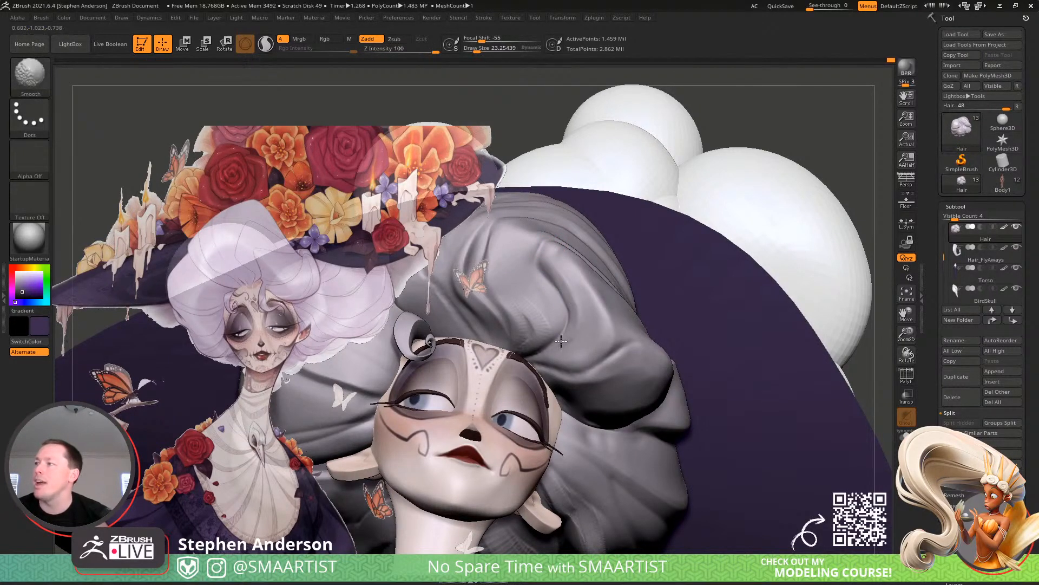
Smooth out the ribbed texture inside the front lobe's hollow above the forehead
right_click_drag(561, 341, 557, 355)
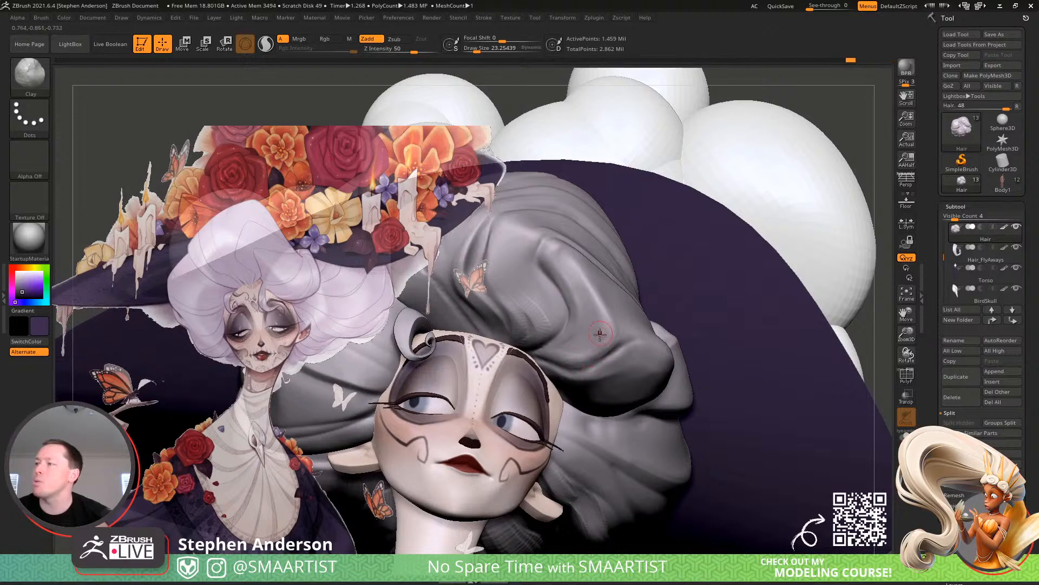
key("shift")
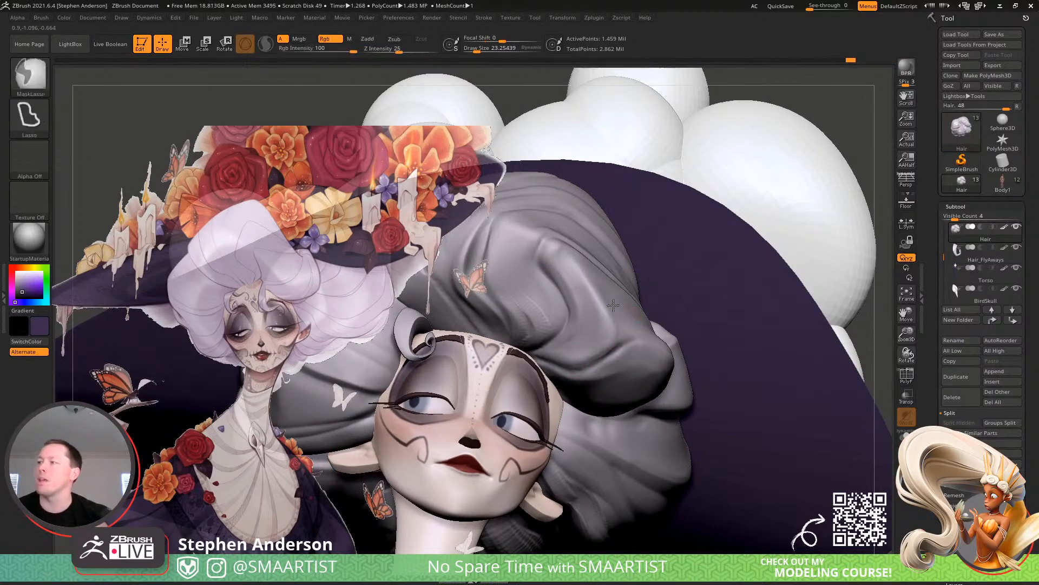
mouse_move(603, 310)
right_mouse_down("ctrl")
mouse_move(558, 290)
mouse_move(566, 363)
right_mouse_up("ctrl")
key("shift")
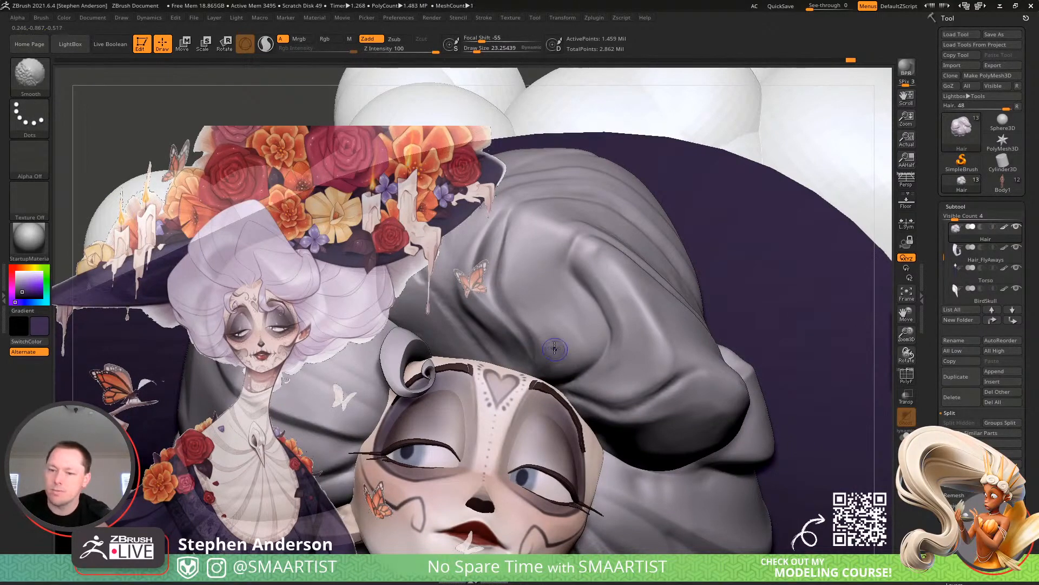
Compare the whole figure with the concept art and sample a dusky pink paint colour from the reference image
mouse_move(596, 364)
right_mouse_down("ctrl")
mouse_move(575, 304)
mouse_move(512, 307)
mouse_move(587, 319)
mouse_move(550, 320)
mouse_move(587, 306)
mouse_move(589, 286)
right_mouse_up("ctrl")
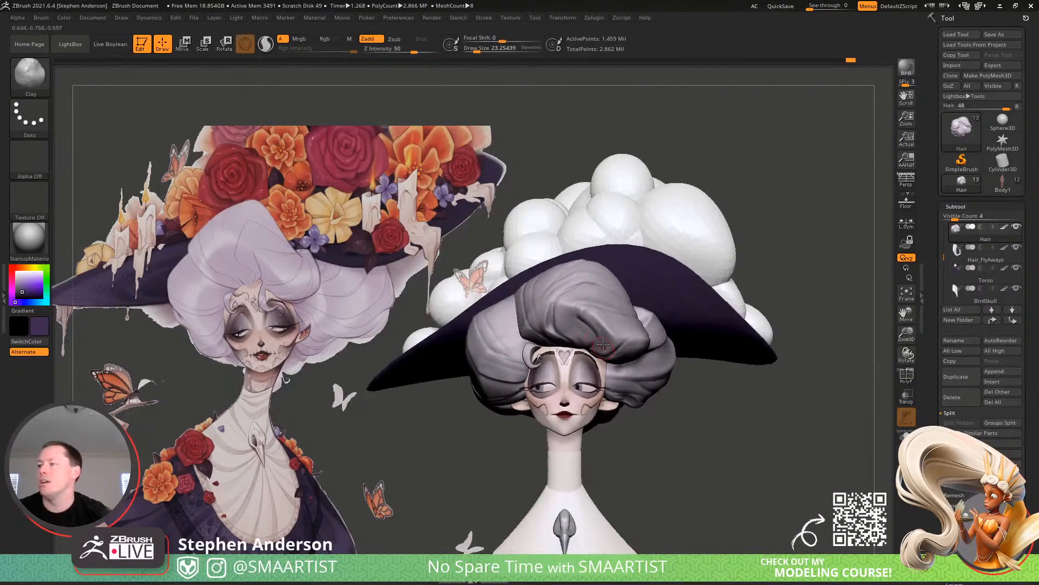
right_click_drag(603, 343, 549, 239, "alt")
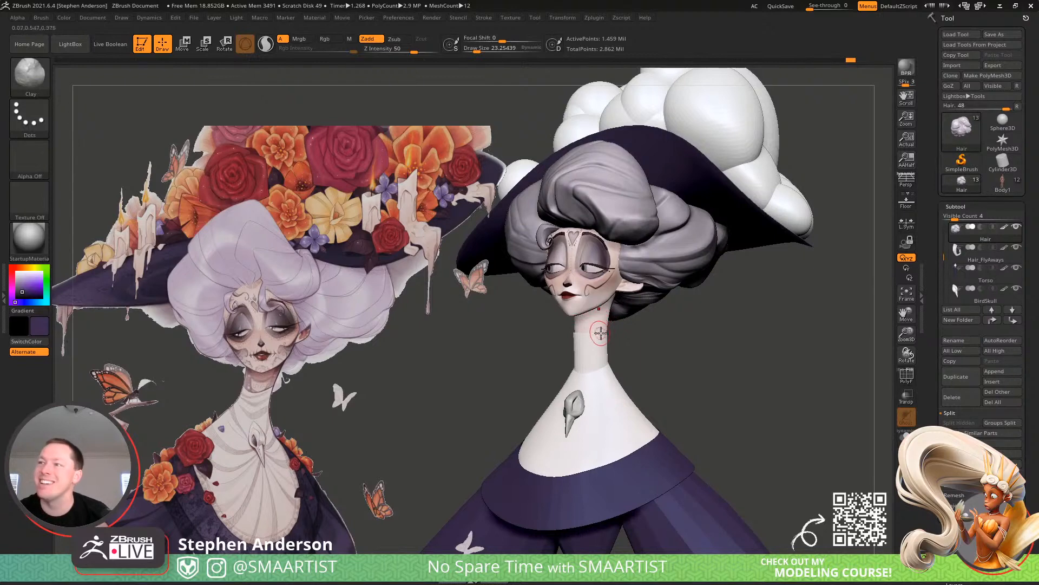
right_click_drag(583, 322, 628, 333, "ctrl")
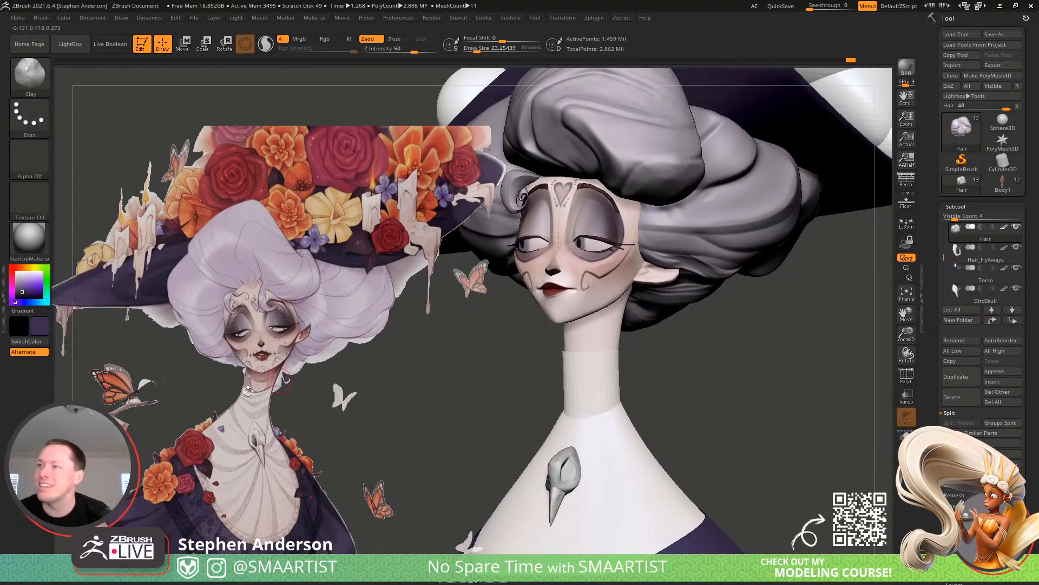
key("shift+z")
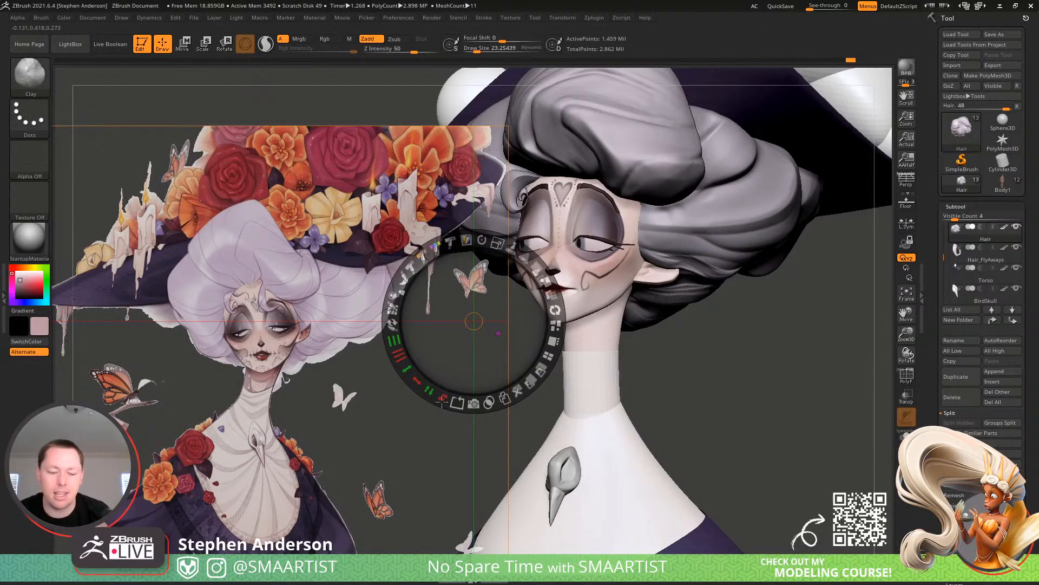
key("shift+z")
Make the Head subtool active and mask everything except its neck polygroup
left_click(609, 328, "alt")
mouse_move(624, 336)
right_mouse_down()
mouse_move(569, 332)
mouse_move(637, 342)
mouse_move(603, 329)
right_mouse_up()
key("shift+f")
key("w")
left_click(623, 337)
key("q")
key("shift+f")
Paint the neck dusky pink with the Standard brush in Rgb only at a draw size of about 54 and clear the mask
key("s")
left_click_drag(603, 329, 610, 329)
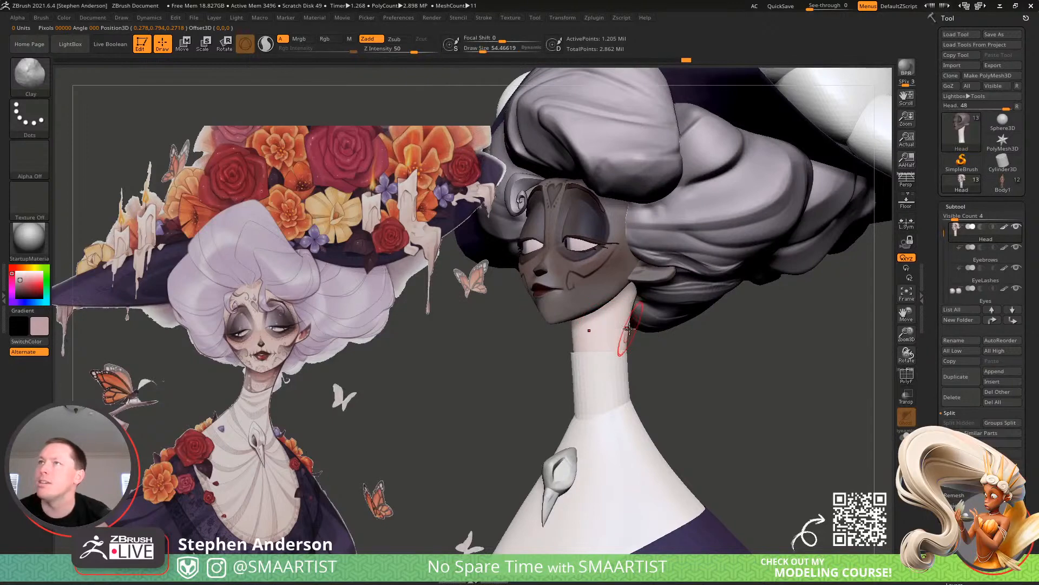
key("b")
key("s")
key("t")
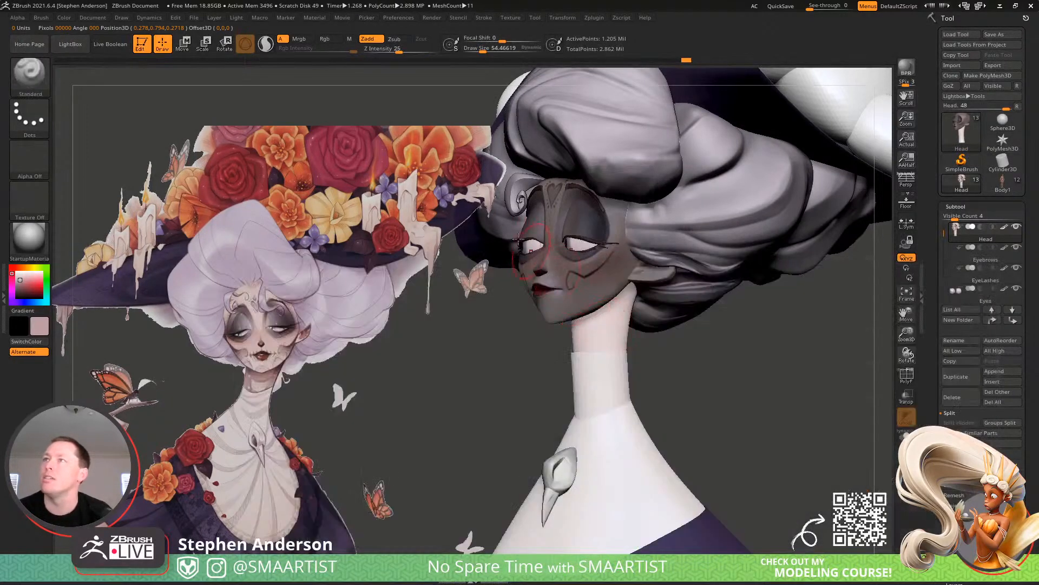
left_click(349, 39)
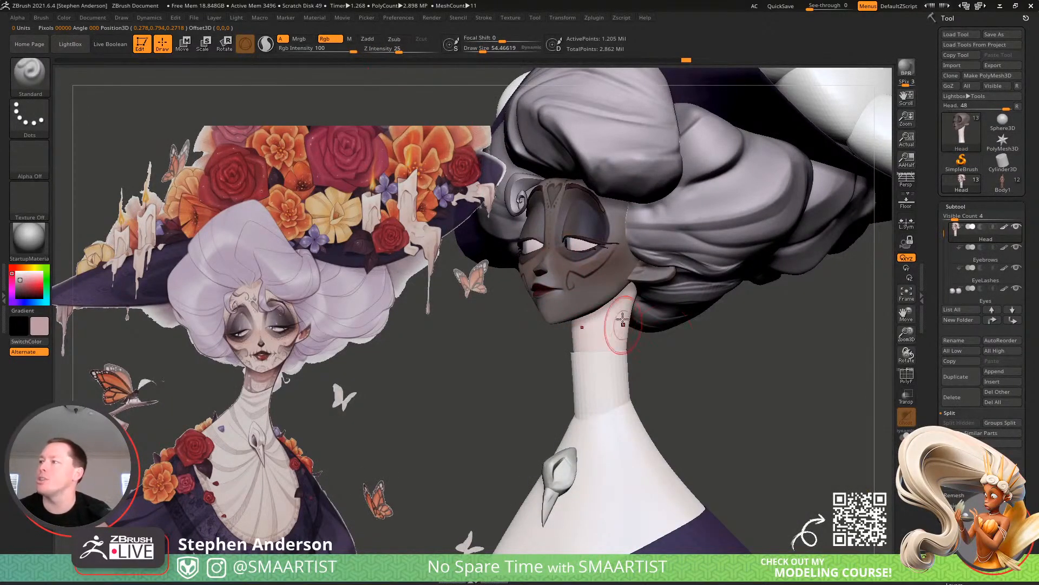
left_click_drag(622, 321, 642, 278)
left_click_drag(598, 336, 592, 324)
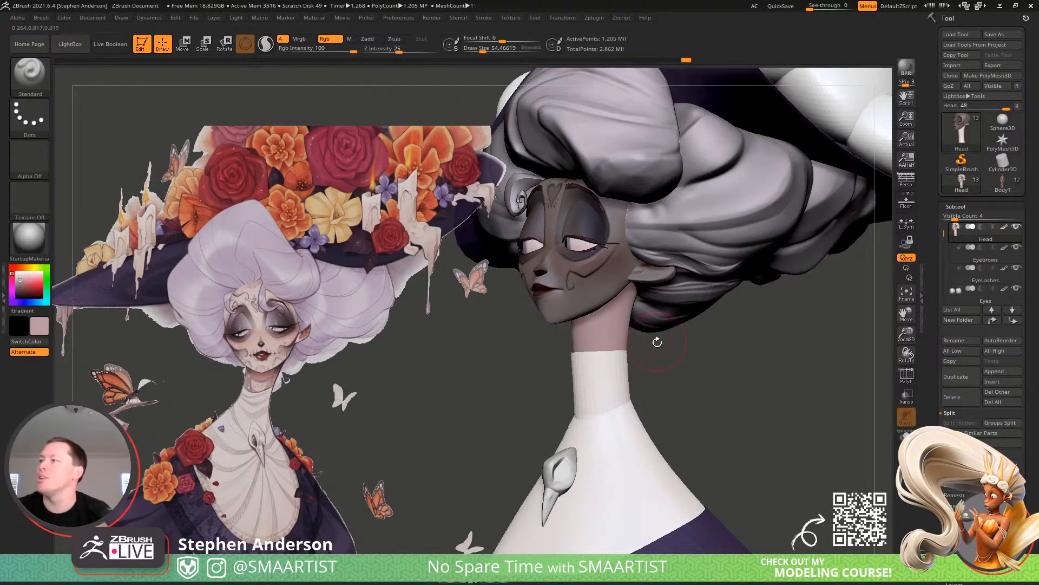
mouse_move(657, 342)
left_mouse_down()
mouse_move(611, 335)
mouse_move(647, 339)
mouse_move(622, 332)
left_mouse_up()
left_click_drag(547, 331, 702, 398)
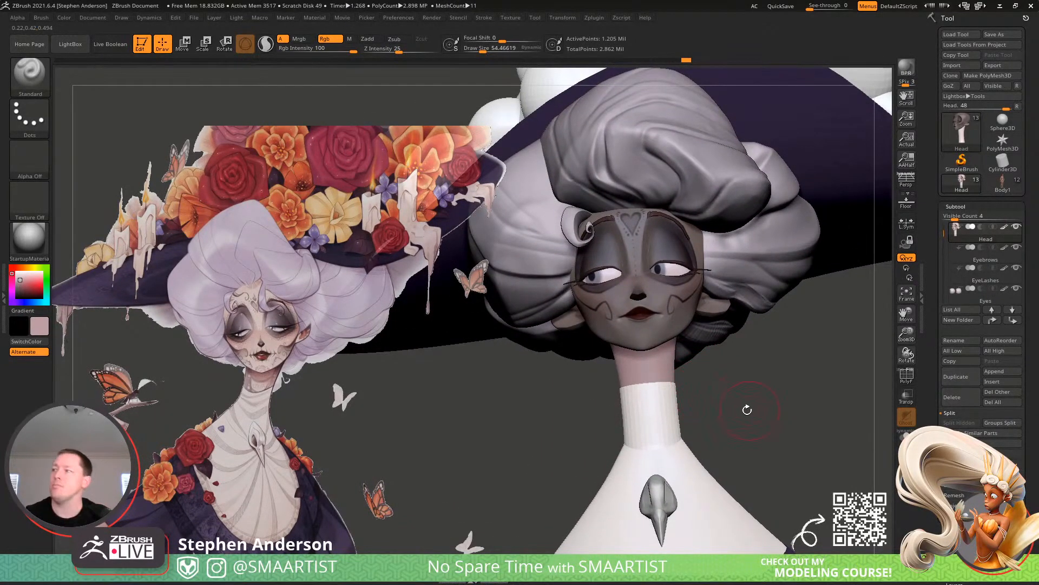
mouse_move(778, 421)
left_mouse_down("ctrl")
mouse_move(823, 452)
mouse_move(709, 388)
left_mouse_up("ctrl")
key("ctrl+z")
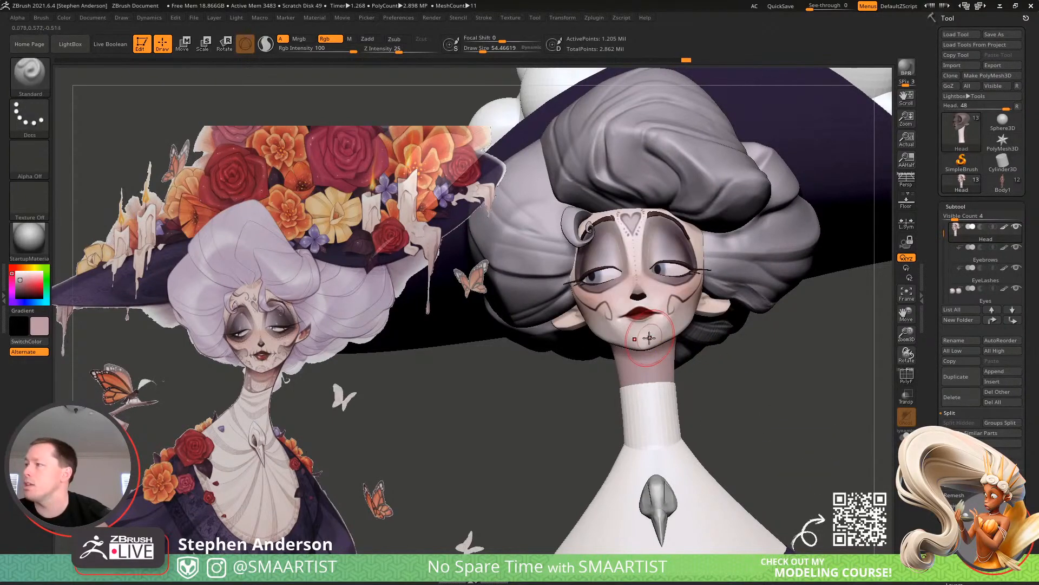
Sample a light skin colour from the face and give the Standard brush a focal shift of -41 and the square BrushAlpha
key("c")
right_click_drag(655, 361, 703, 392, "ctrl")
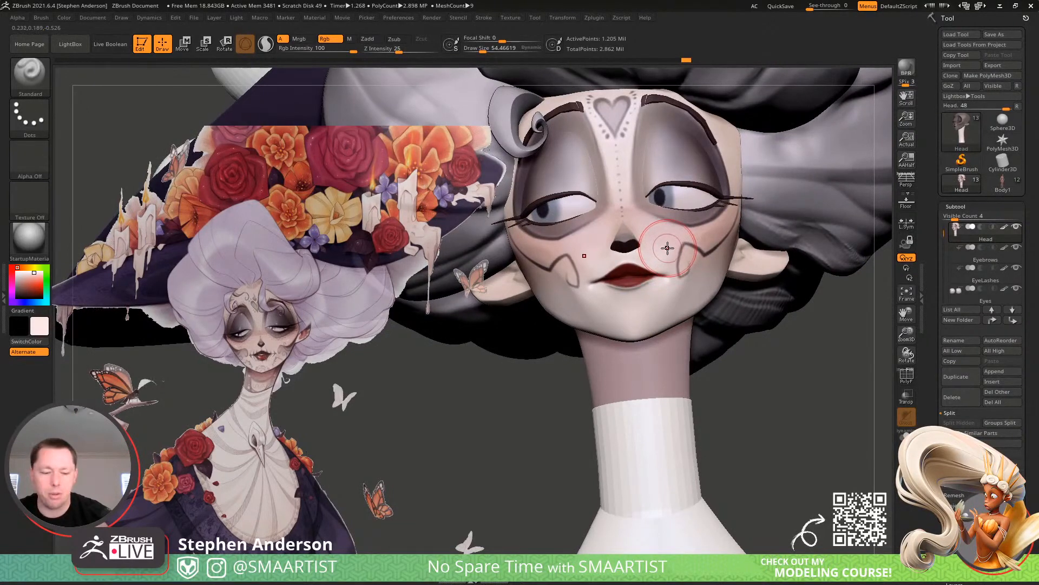
key("s")
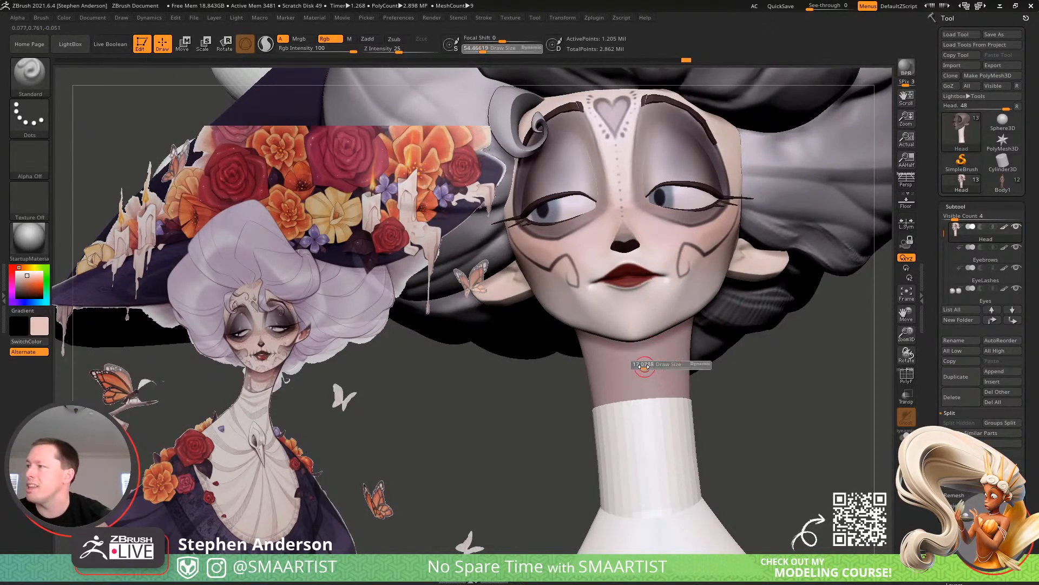
left_click_drag(651, 364, 638, 365)
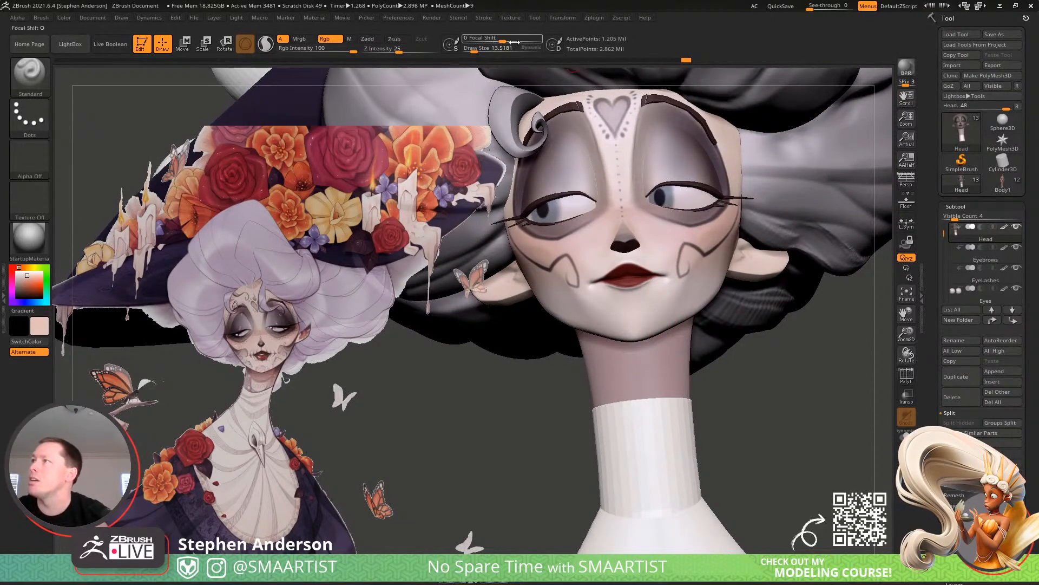
left_click(488, 42)
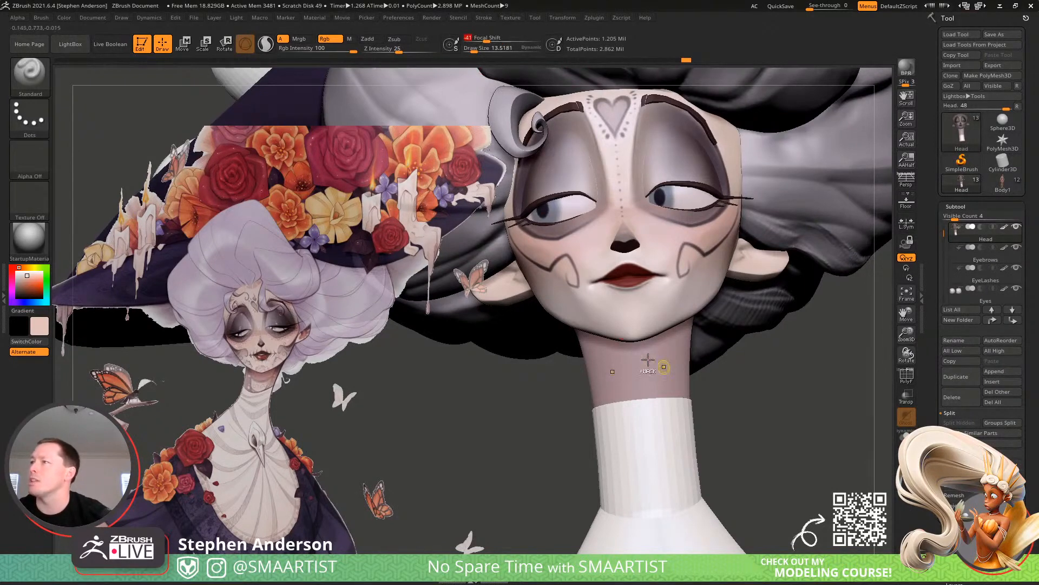
right_click_drag(648, 359, 708, 386, "ctrl")
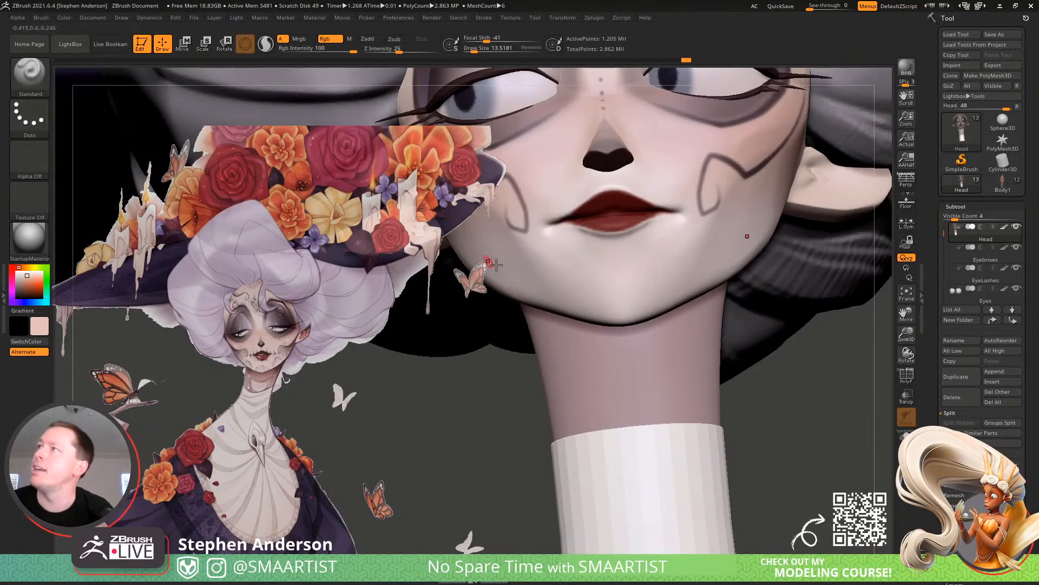
left_click(28, 159)
left_click(249, 169)
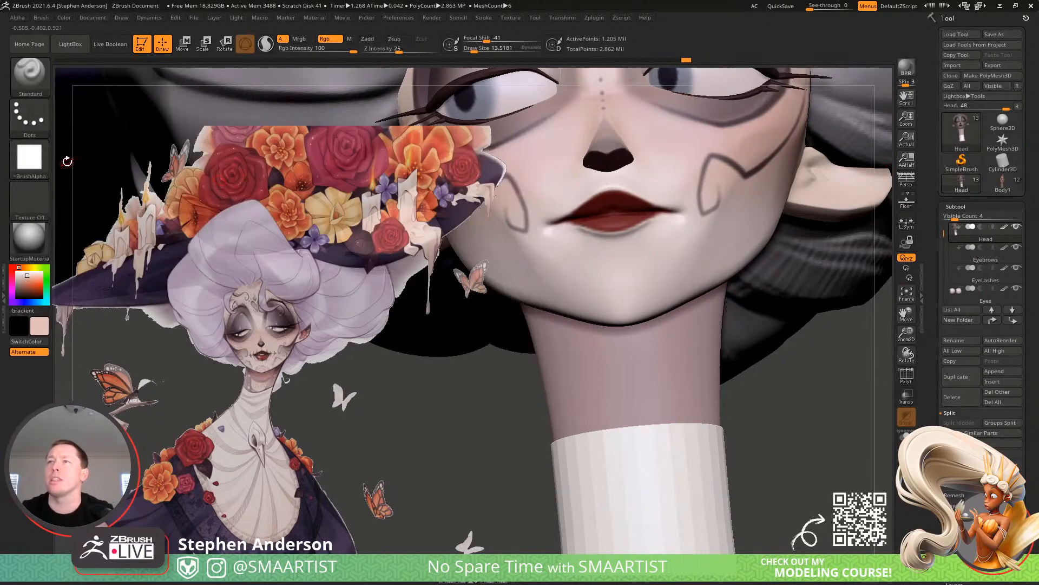
Try painting light vertical streaks down the neck with the Standard brush, enlarging the draw size to about 42
mouse_move(611, 373)
left_mouse_down()
mouse_move(591, 382)
mouse_move(606, 357)
left_mouse_up()
key("ctrl+z")
key("s")
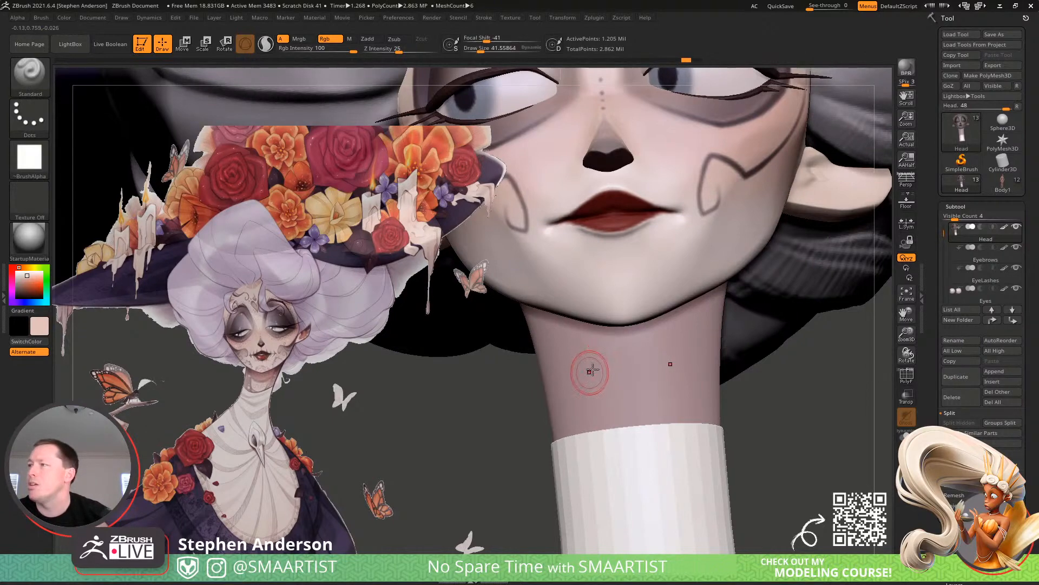
right_click_drag(590, 371, 571, 352)
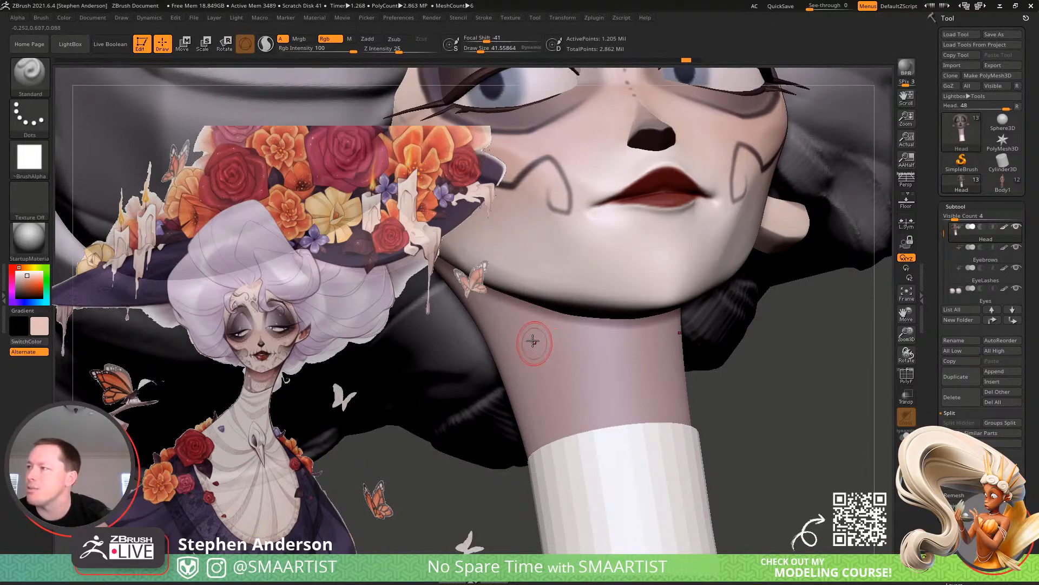
left_click_drag(556, 351, 581, 418)
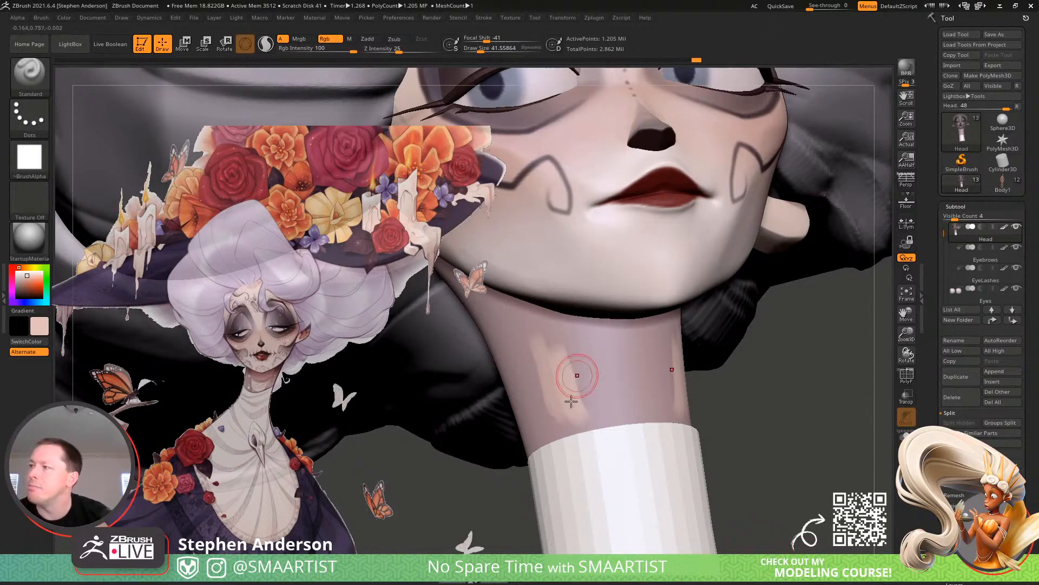
key("ctrl+z")
key("ctrl+z")
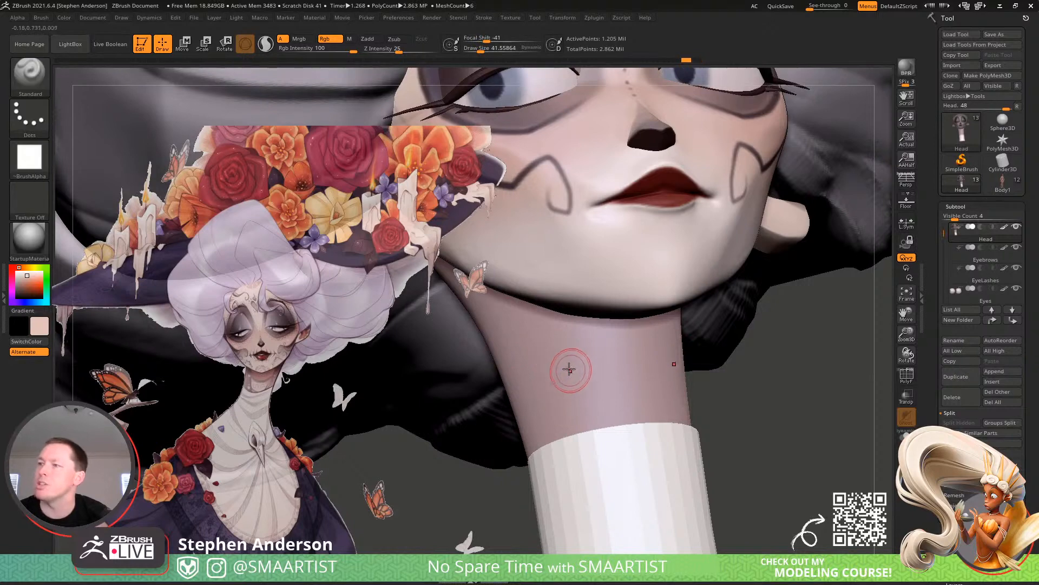
right_click_drag(566, 343, 576, 354, "ctrl")
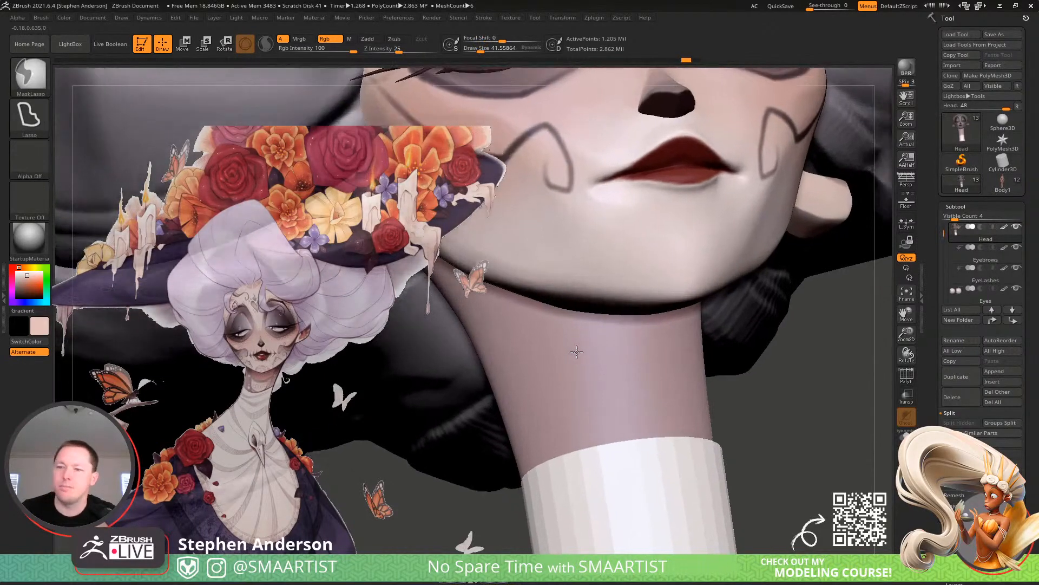
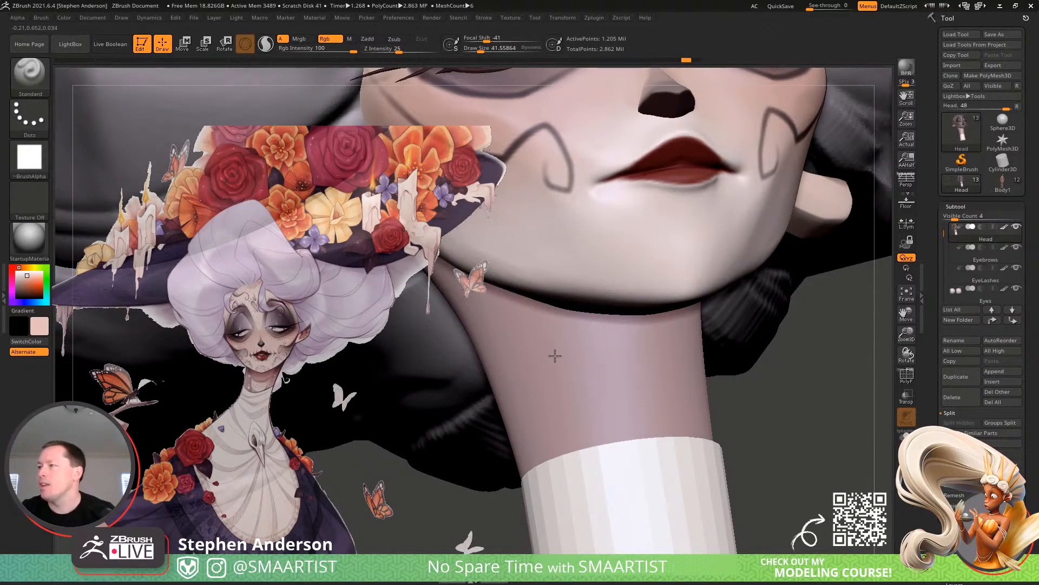
Paint a tapered light skin-coloured panel across the front of the neck just above the collar and trim its edges with the dusky pink
left_click_drag(547, 358, 575, 409)
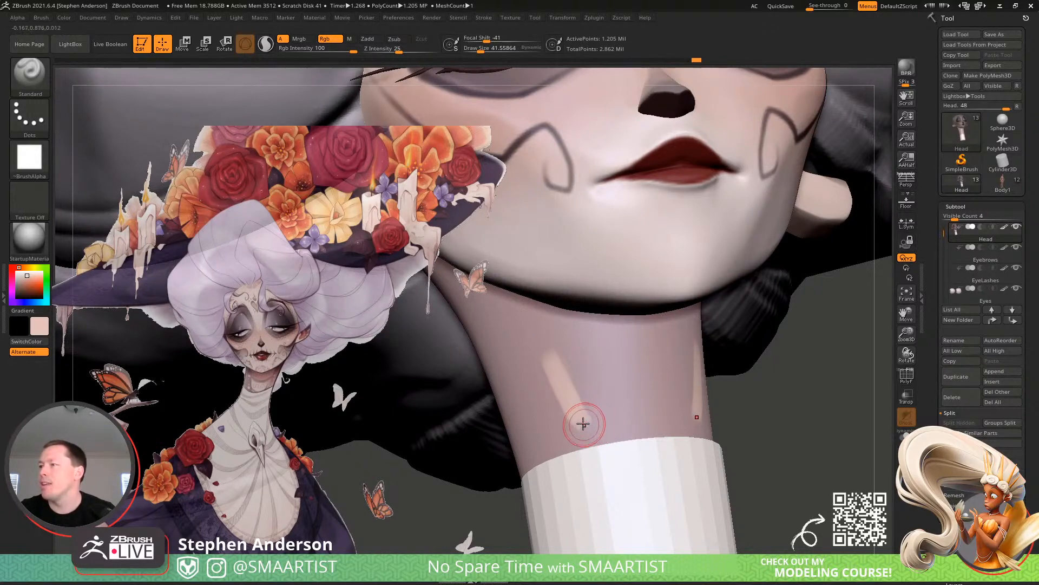
mouse_move(599, 424)
left_mouse_down()
mouse_move(672, 417)
mouse_move(591, 408)
mouse_move(646, 406)
left_mouse_up()
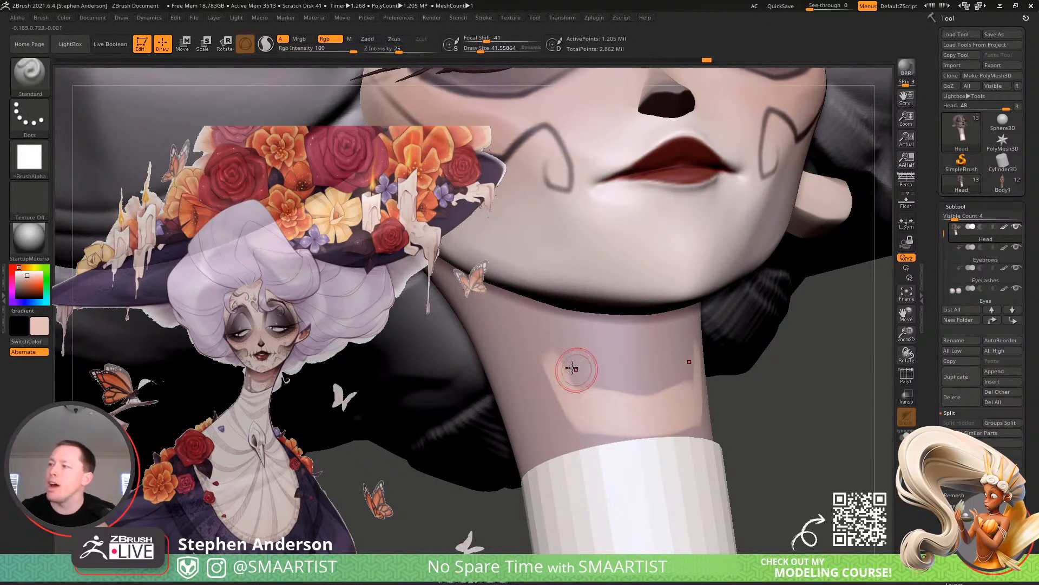
mouse_move(593, 377)
left_mouse_down()
mouse_move(622, 395)
mouse_move(640, 384)
mouse_move(561, 366)
mouse_move(594, 391)
left_mouse_up()
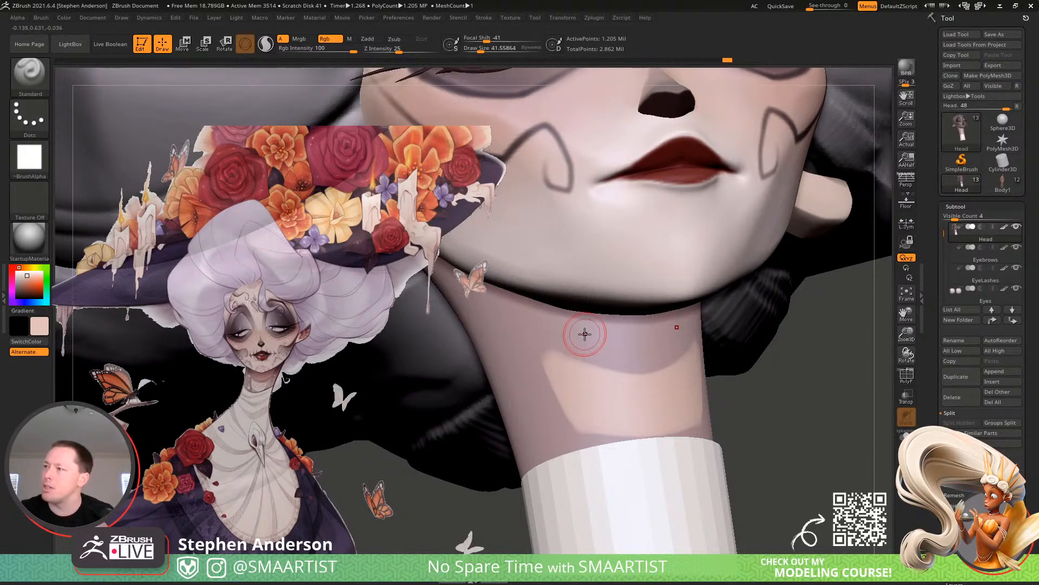
key("c")
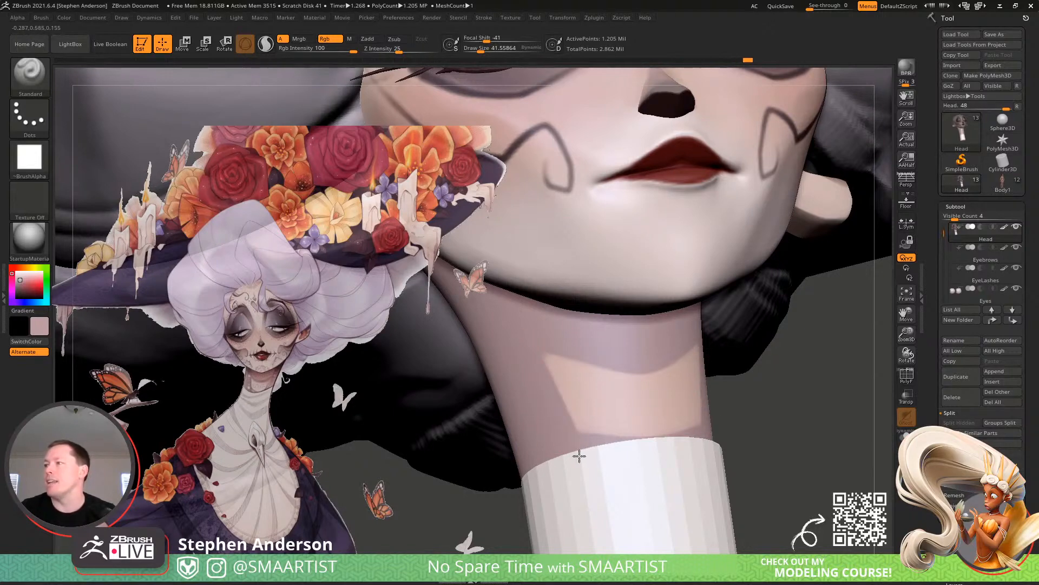
key("c")
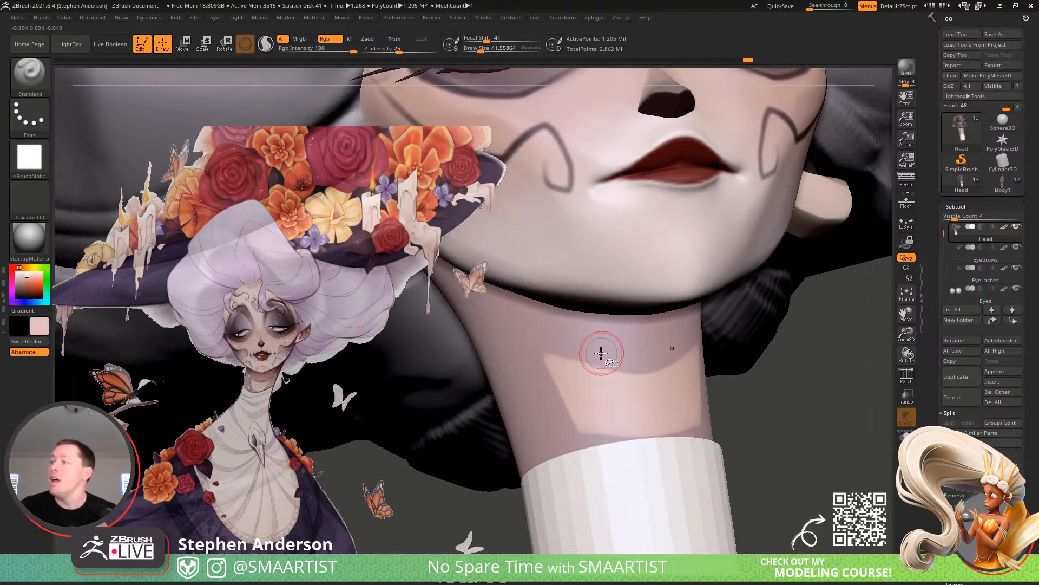
Isolate the neck polygroup and paint a second light panel above the first, leaving a thin dusky line between the two
left_click(602, 354, "ctrl+shift")
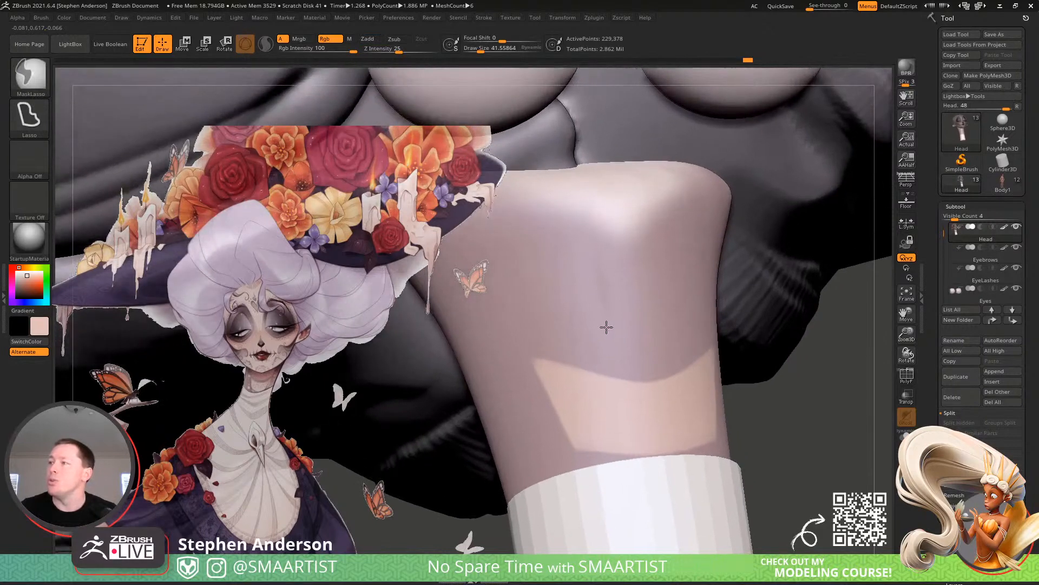
mouse_move(492, 241)
left_mouse_down()
mouse_move(532, 326)
mouse_move(636, 361)
mouse_move(659, 359)
mouse_move(635, 358)
left_mouse_up()
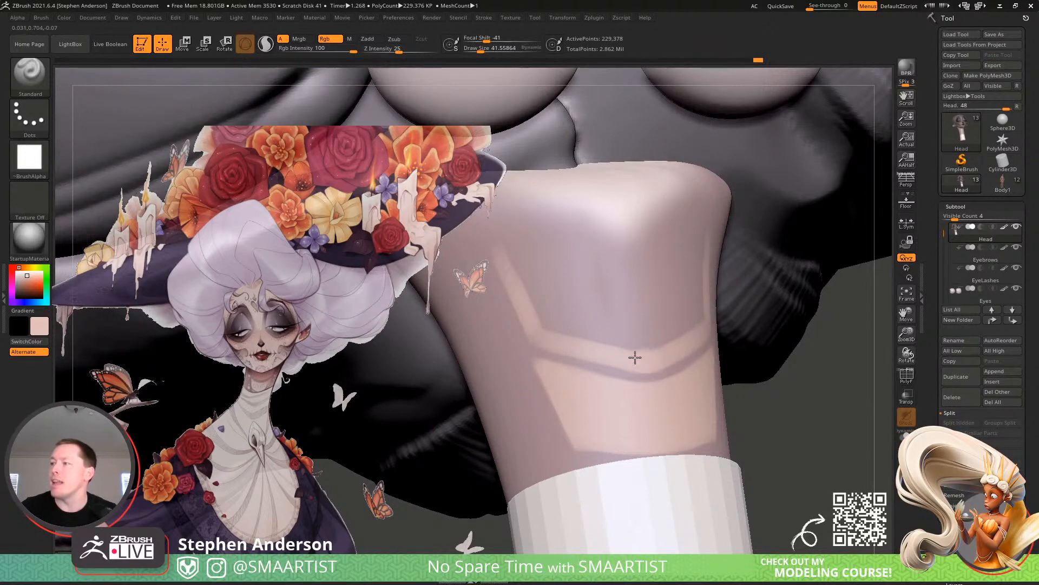
mouse_move(565, 340)
left_mouse_down()
mouse_move(533, 329)
mouse_move(562, 323)
mouse_move(599, 339)
mouse_move(636, 336)
mouse_move(581, 323)
mouse_move(612, 315)
left_mouse_up()
mouse_move(621, 313)
right_mouse_down("alt")
mouse_move(659, 325)
mouse_move(671, 347)
right_mouse_up("alt")
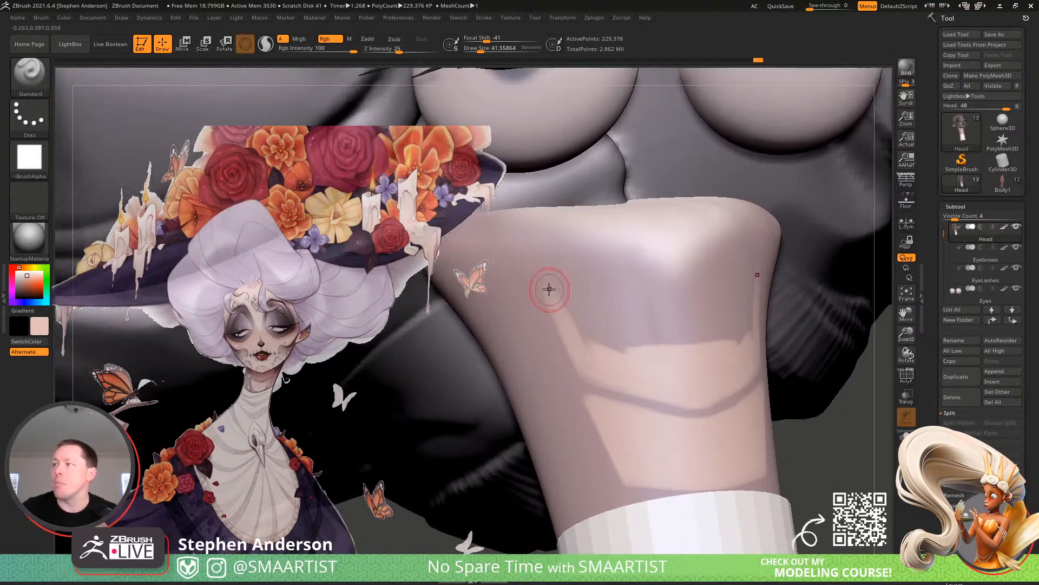
mouse_move(550, 290)
left_mouse_down()
mouse_move(693, 308)
mouse_move(622, 315)
mouse_move(587, 335)
mouse_move(656, 332)
left_mouse_up()
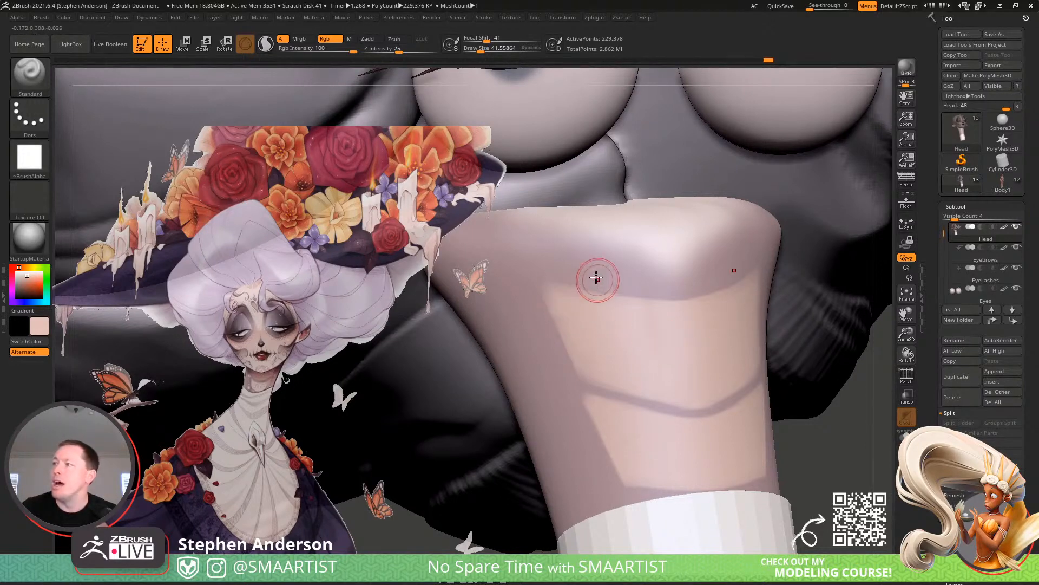
Sample the dusky pink, sharpen the upper panel's top and side edges, and unhide the rest of the head
key("c")
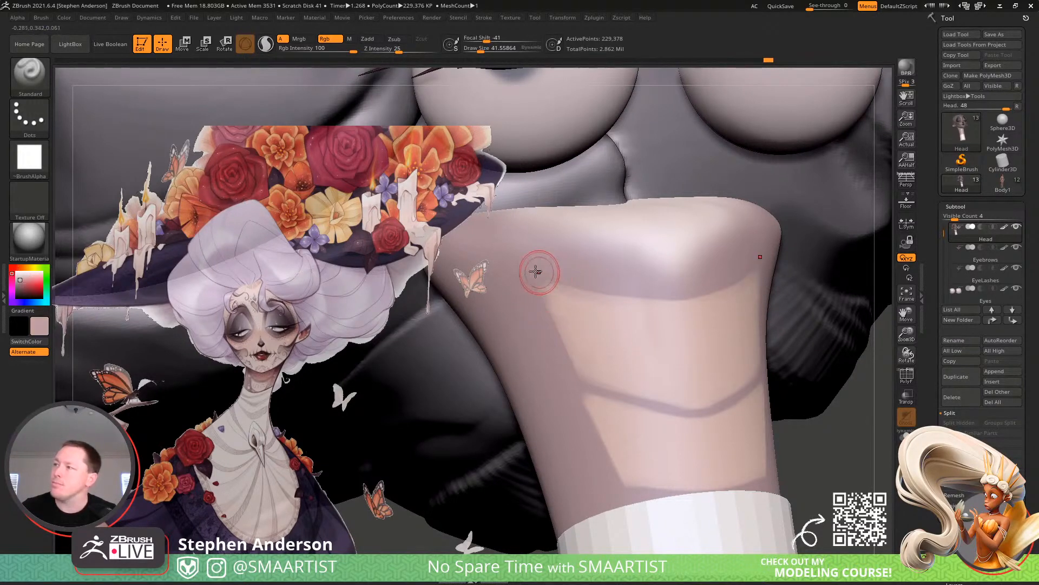
left_click_drag(541, 271, 657, 296)
mouse_move(527, 288)
left_mouse_down()
mouse_move(557, 353)
mouse_move(558, 391)
left_mouse_up()
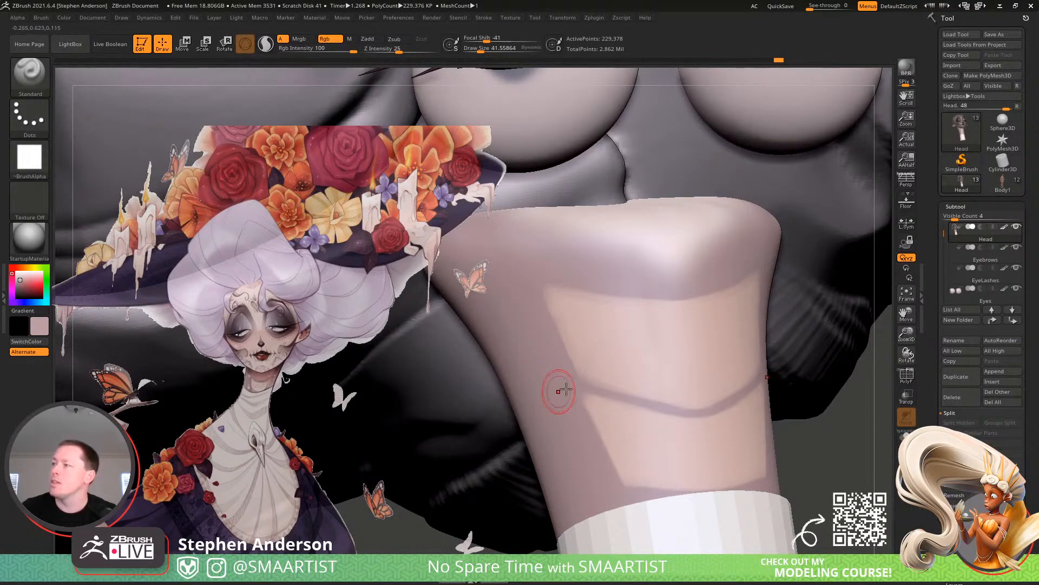
mouse_move(559, 391)
right_mouse_down("ctrl")
mouse_move(521, 342)
mouse_move(553, 216)
right_mouse_up("ctrl")
right_click_drag(566, 265, 549, 214)
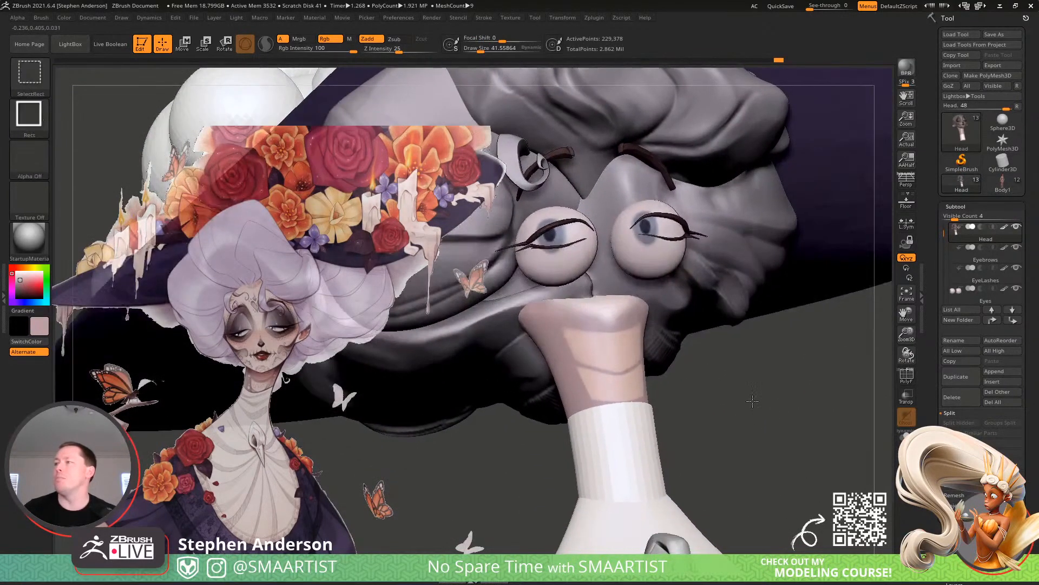
left_click(759, 401, "ctrl+shift")
Isolate the neck without the collar and fill in a third tapered light skin-coloured panel below the other two
mouse_move(605, 372)
right_mouse_down()
mouse_move(592, 369)
mouse_move(673, 424)
right_mouse_up()
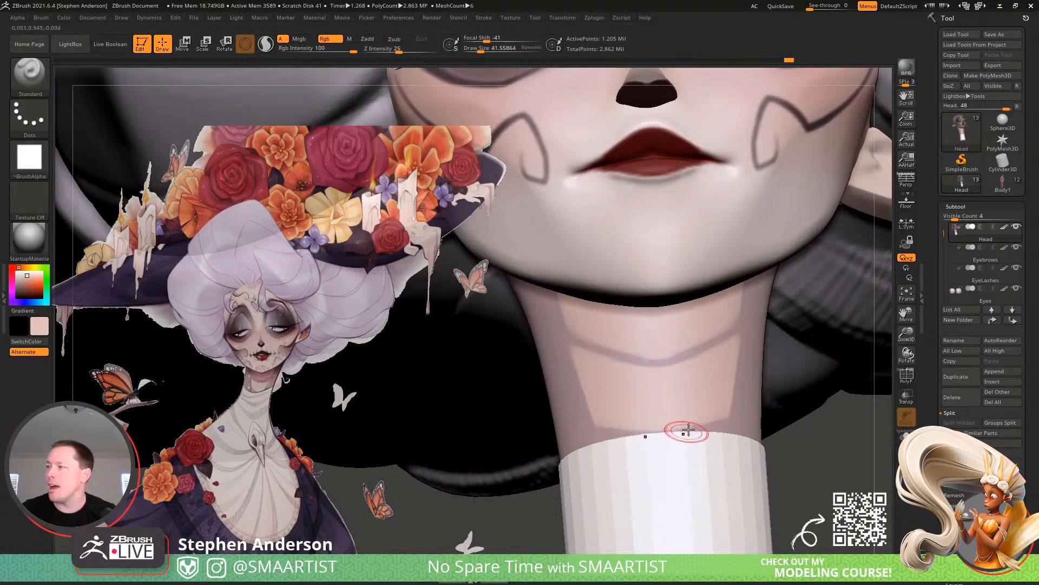
key("ctrl+shift")
left_click(681, 416, "ctrl+shift")
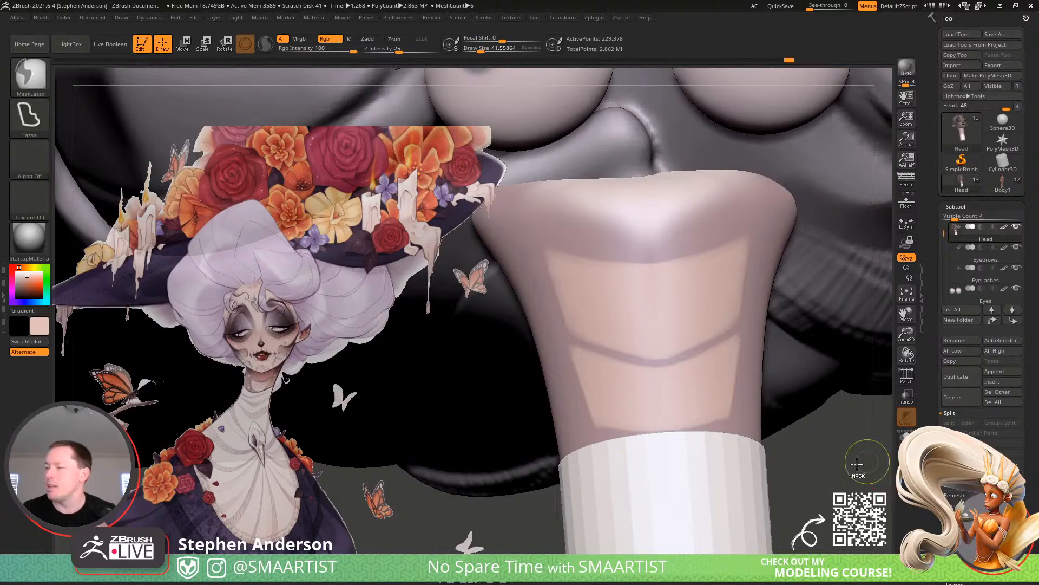
right_click_drag(663, 436, 532, 379)
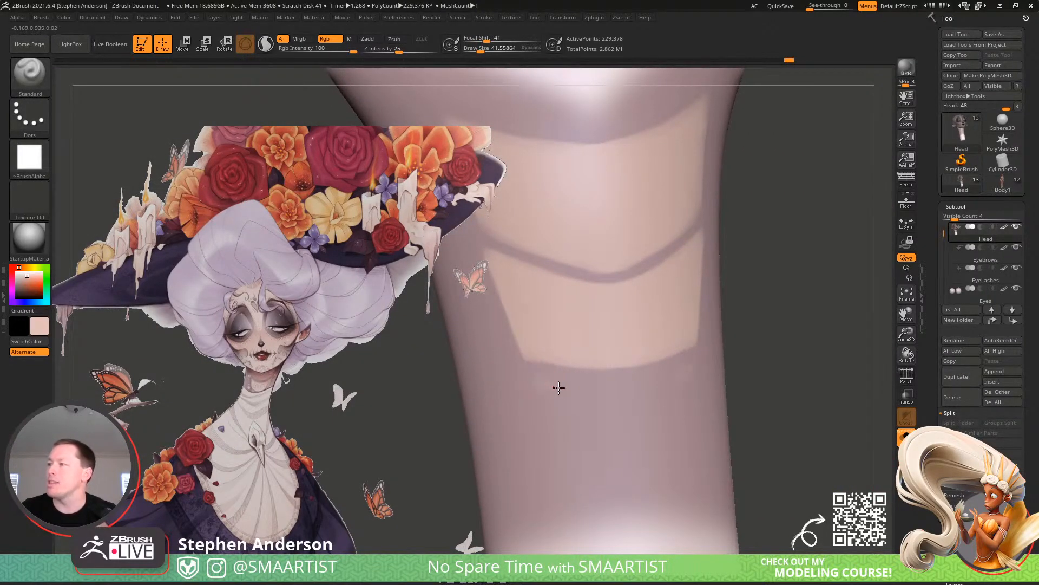
left_click_drag(559, 388, 618, 400)
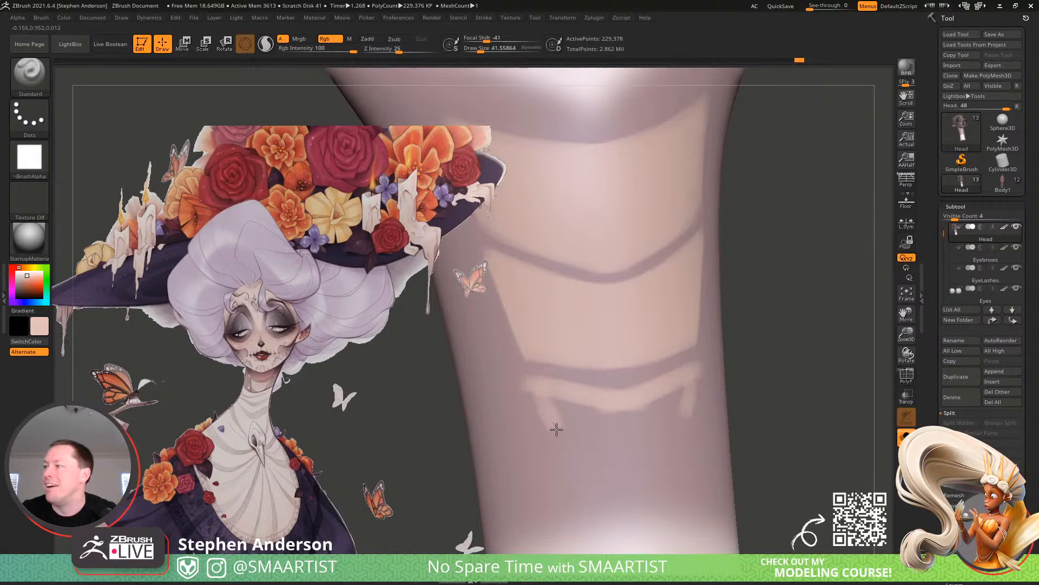
mouse_move(556, 430)
left_mouse_down()
mouse_move(565, 450)
mouse_move(563, 401)
mouse_move(598, 410)
left_mouse_up()
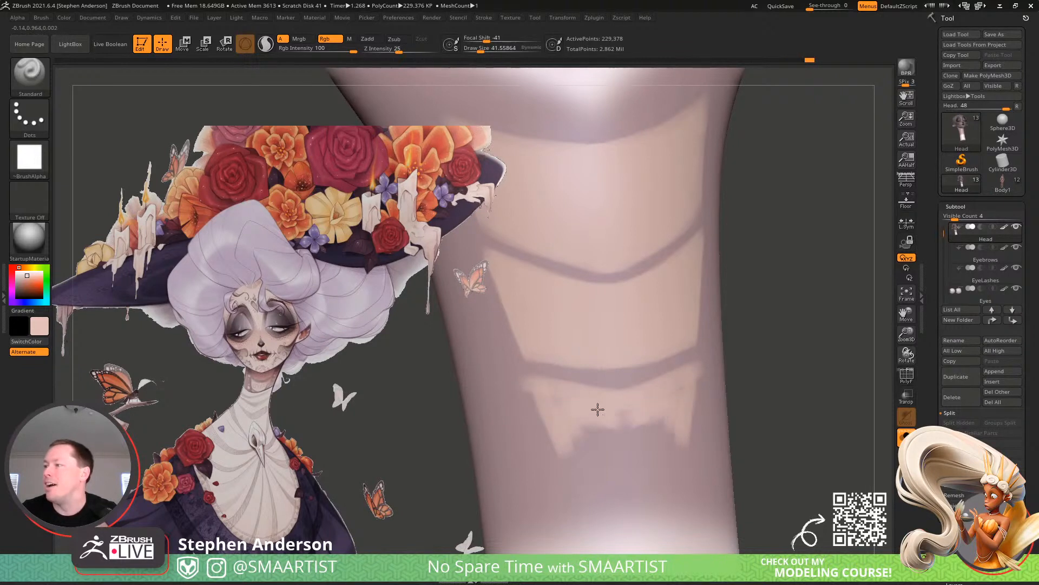
mouse_move(570, 445)
left_mouse_down()
mouse_move(627, 457)
mouse_move(594, 447)
mouse_move(565, 415)
left_mouse_up()
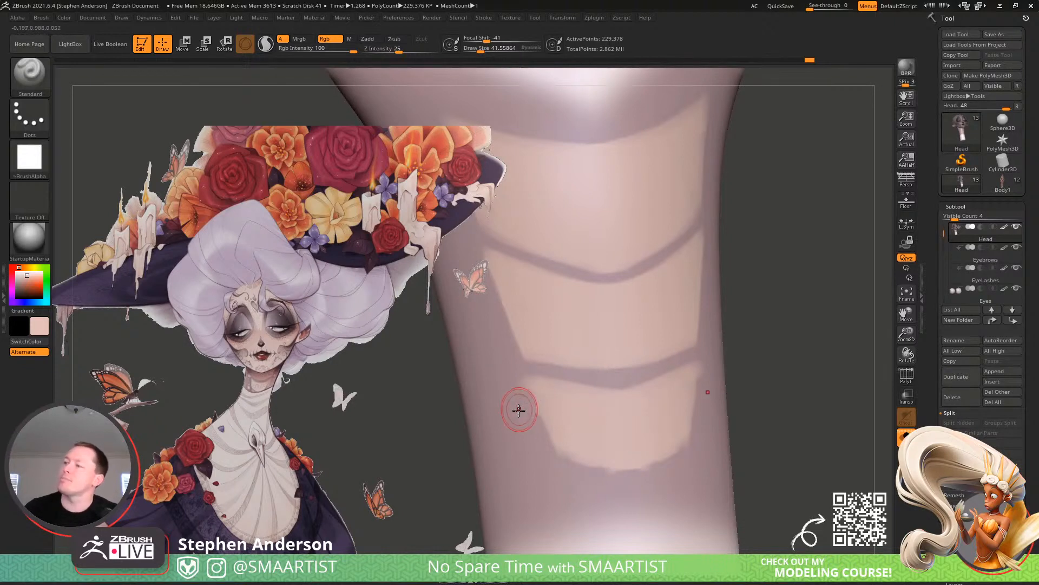
Sample the dusky pink, clean up the lowest panel's sides and pointed bottom edge, and unhide the rest of the head
key("c")
left_click_drag(515, 423, 517, 370)
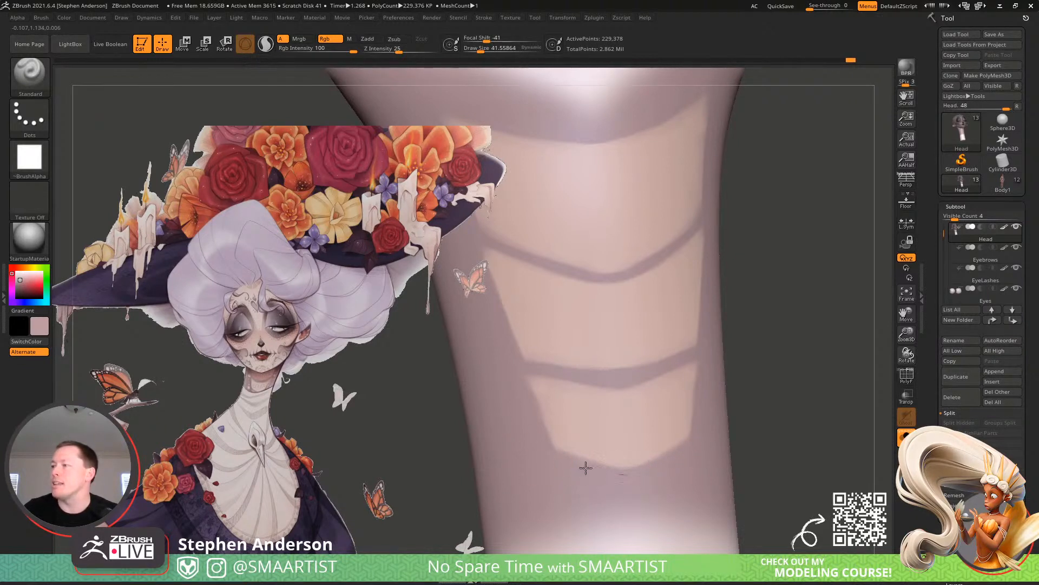
left_click_drag(585, 467, 559, 464)
mouse_move(805, 426)
right_mouse_down("ctrl")
mouse_move(675, 331)
mouse_move(689, 399)
mouse_move(695, 352)
mouse_move(685, 367)
mouse_move(721, 362)
mouse_move(703, 414)
mouse_move(717, 401)
mouse_move(750, 419)
right_mouse_up("ctrl")
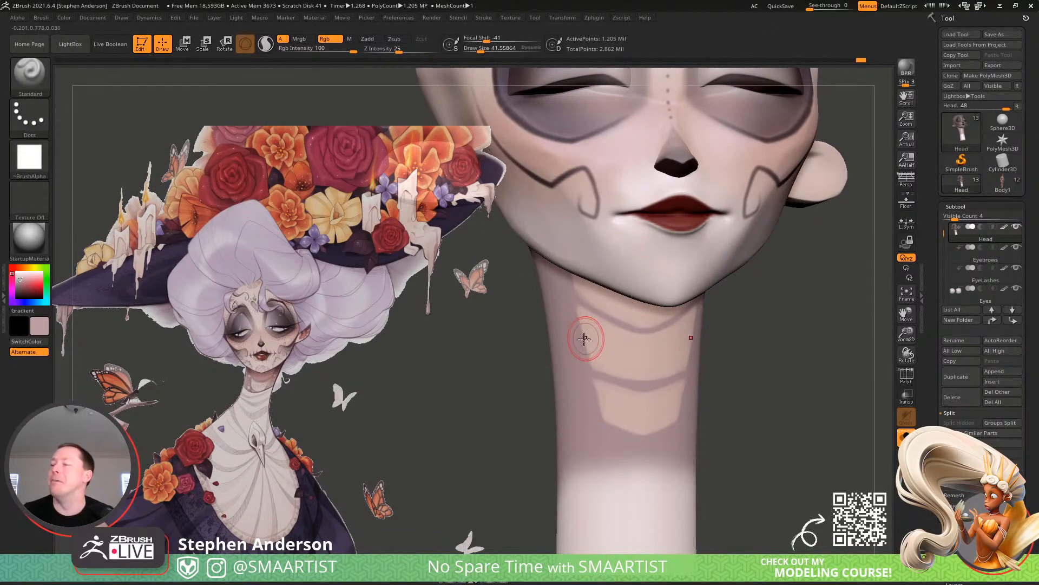
Dab a column of light skin-coloured dots of varying size beside the neck panels, reducing the draw size to about 22
mouse_move(598, 335)
right_mouse_down("ctrl")
mouse_move(619, 360)
mouse_move(622, 346)
mouse_move(612, 358)
right_mouse_up("ctrl")
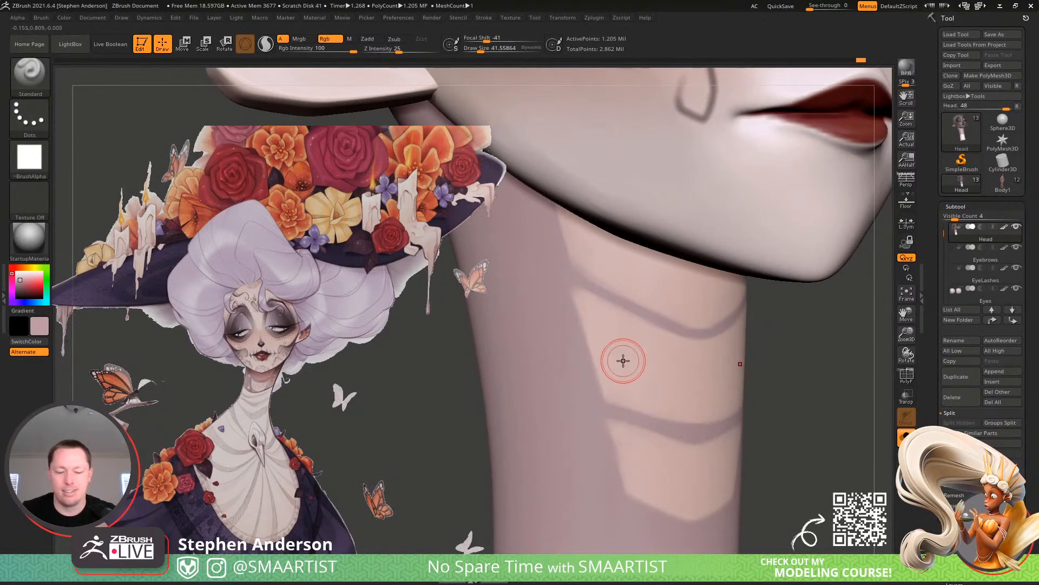
key("c")
key("[")
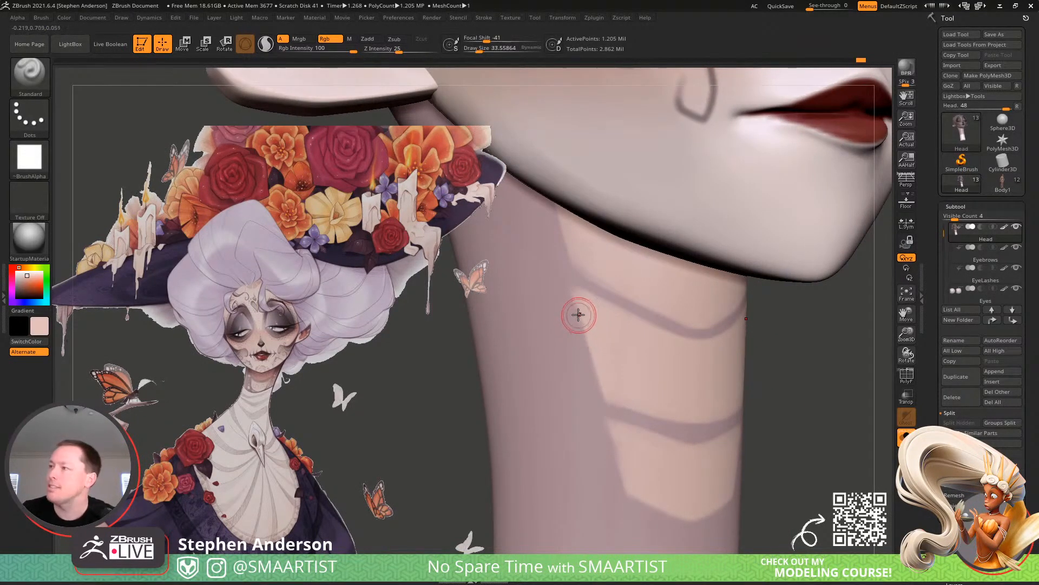
key("[")
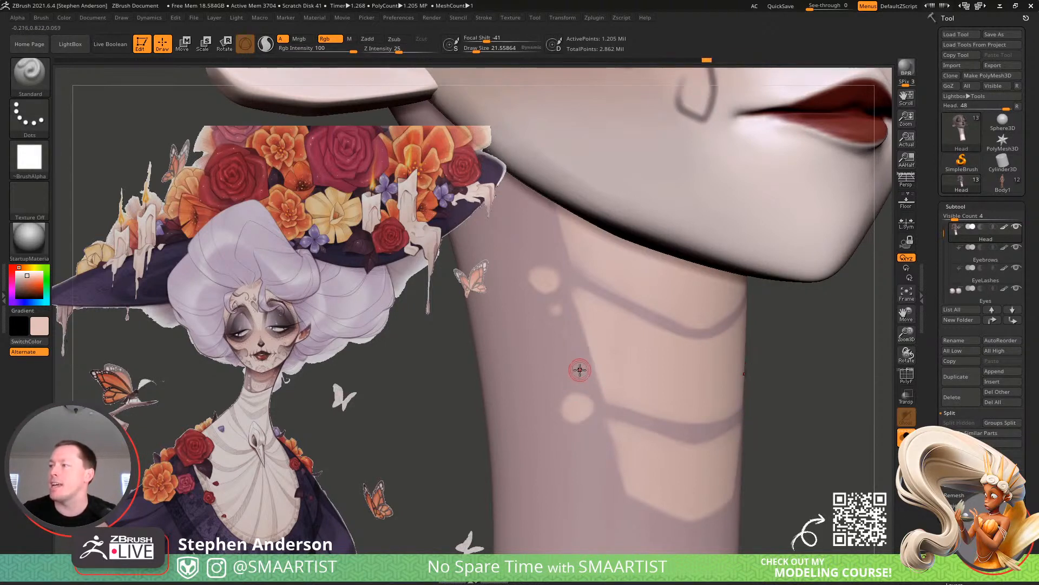
left_click(564, 340)
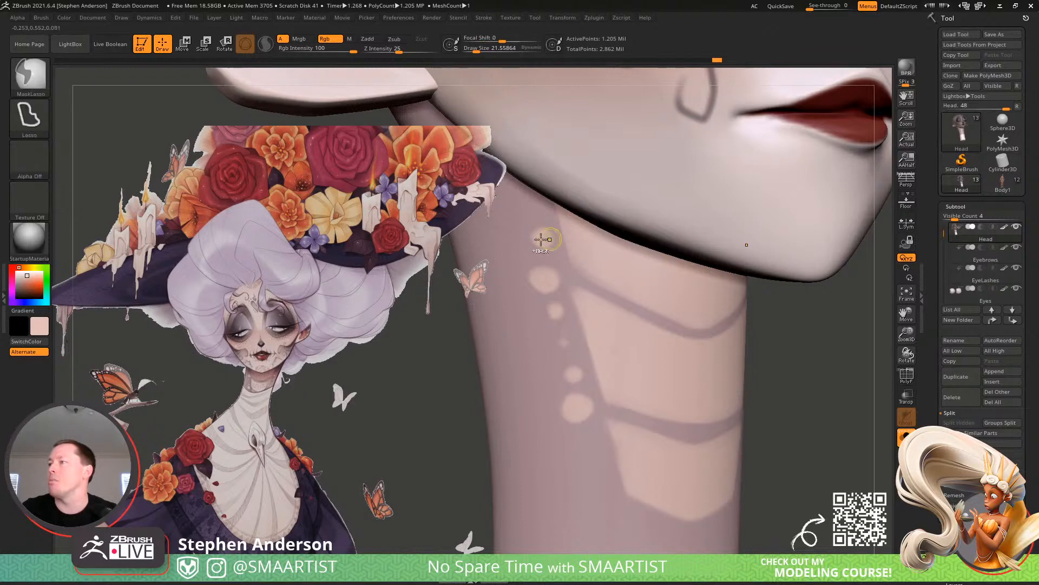
left_click_drag(543, 241, 537, 238)
mouse_move(550, 238)
right_mouse_down()
mouse_move(556, 220)
mouse_move(548, 217)
right_mouse_up()
mouse_move(626, 328)
right_mouse_down("ctrl")
mouse_move(612, 296)
mouse_move(610, 343)
mouse_move(683, 474)
right_mouse_up("ctrl")
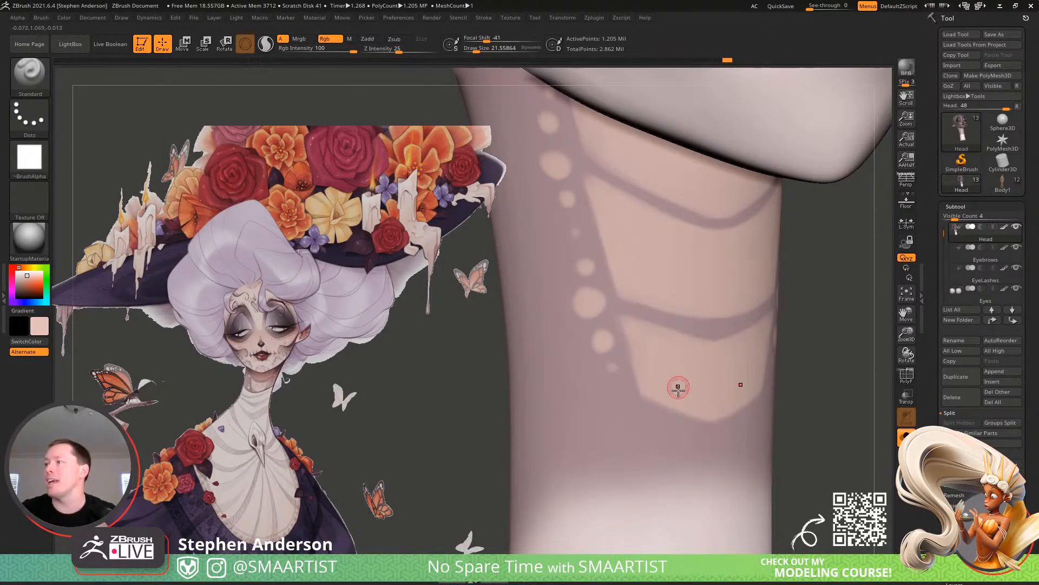
right_click_drag(678, 387, 818, 422, "ctrl")
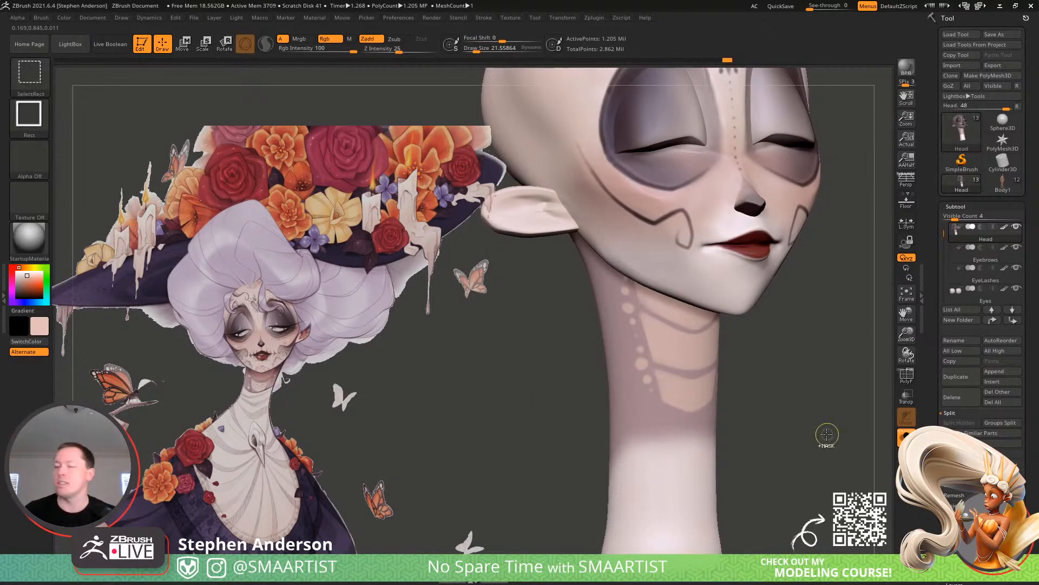
Show all the subtools again and softly lighten the back of the neck with the skin colour at a draw size of about 119
key("ctrl+shift+s")
mouse_move(817, 435)
right_mouse_down("ctrl")
mouse_move(761, 368)
mouse_move(735, 357)
mouse_move(737, 367)
right_mouse_up("ctrl")
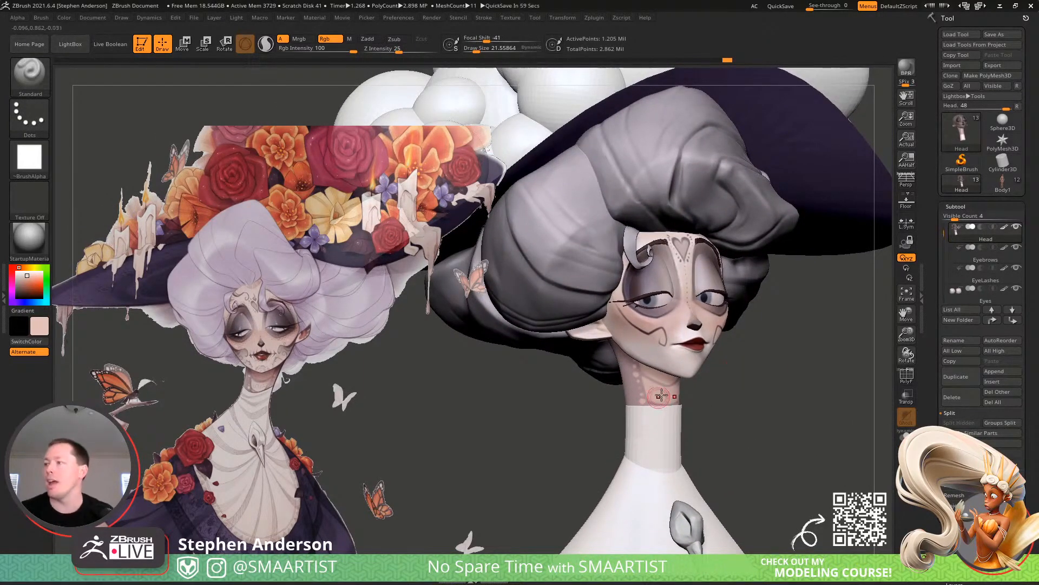
right_click_drag(661, 396, 631, 369)
key("s")
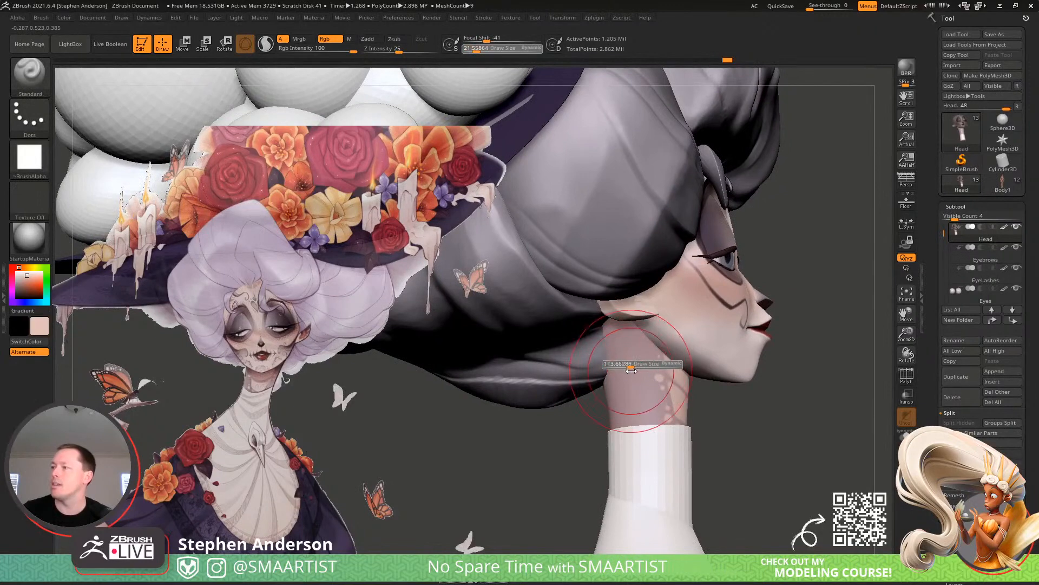
left_click_drag(632, 370, 634, 369)
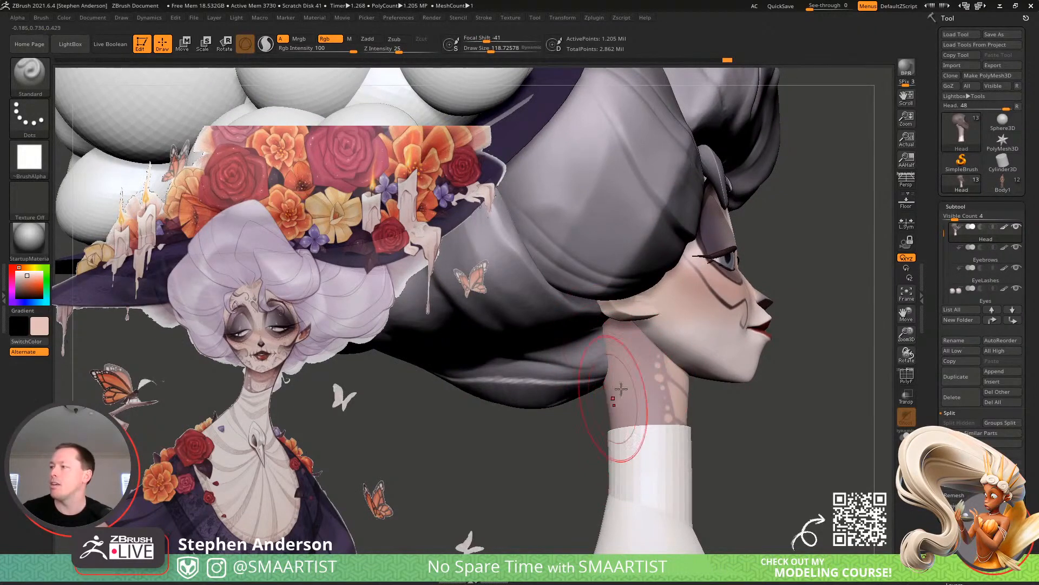
right_click_drag(596, 329, 611, 340)
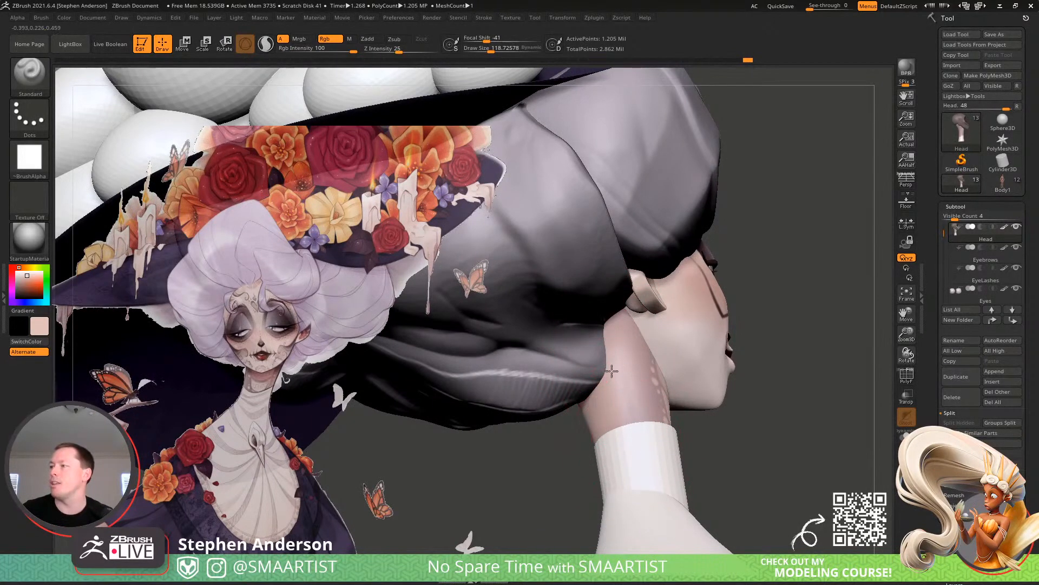
right_click_drag(664, 506, 618, 438)
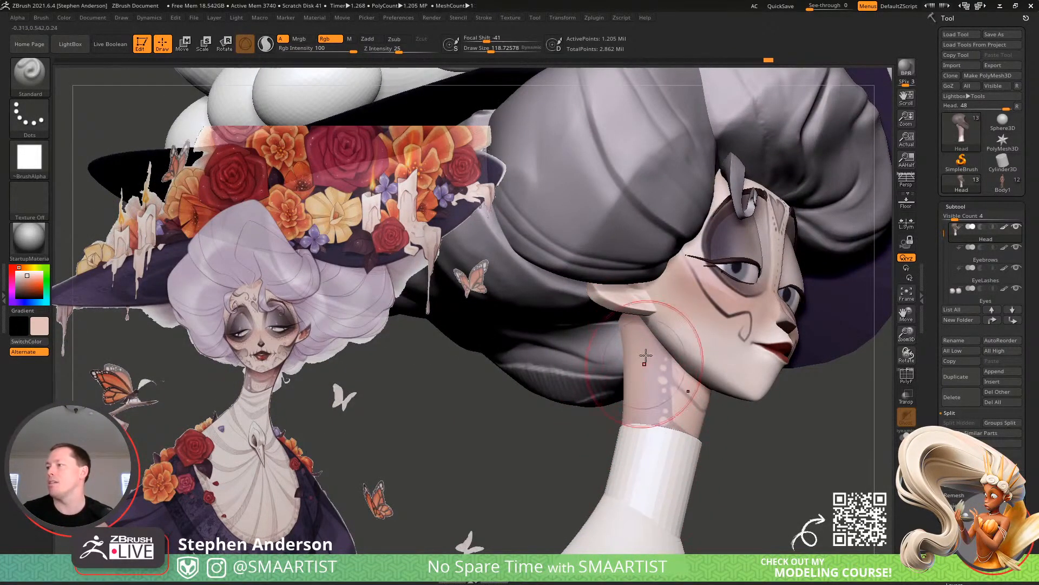
Sample the dark mauve colour from the line markings on the face for painting the neck
right_click_drag(688, 455, 677, 485)
mouse_move(735, 430)
left_mouse_down()
mouse_move(778, 424)
mouse_move(693, 476)
left_mouse_up()
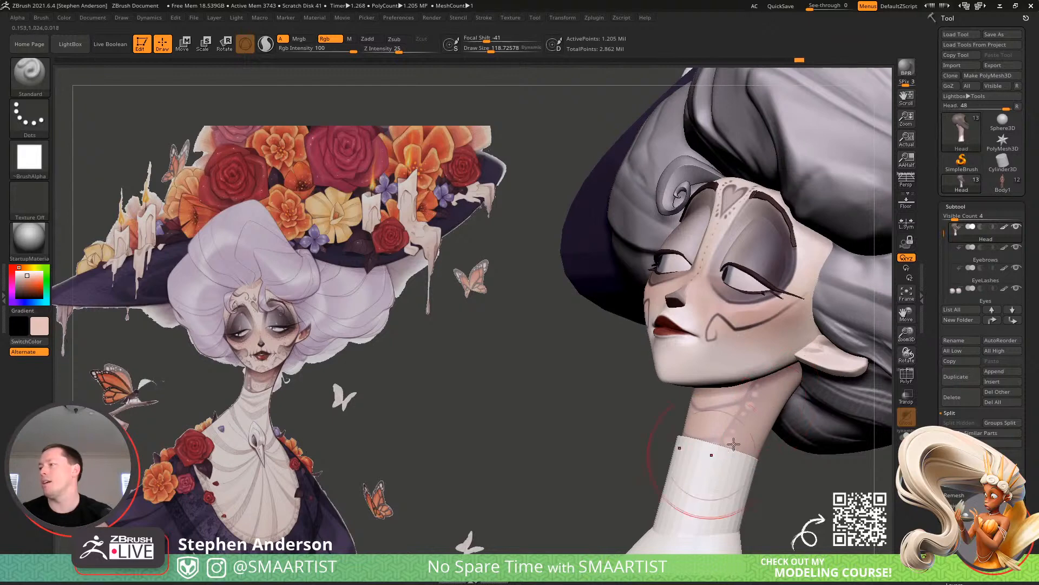
mouse_move(724, 476)
right_mouse_down()
mouse_move(816, 491)
mouse_move(800, 460)
mouse_move(715, 397)
mouse_move(808, 467)
right_mouse_up()
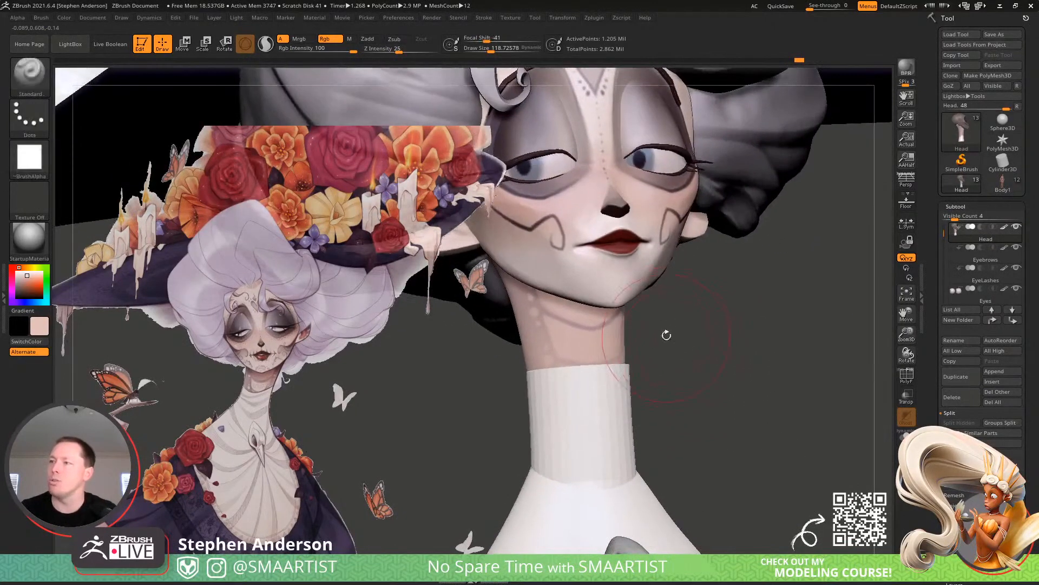
mouse_move(666, 334)
right_mouse_down("alt")
mouse_move(673, 373)
mouse_move(645, 359)
mouse_move(663, 314)
mouse_move(674, 326)
right_mouse_up("alt")
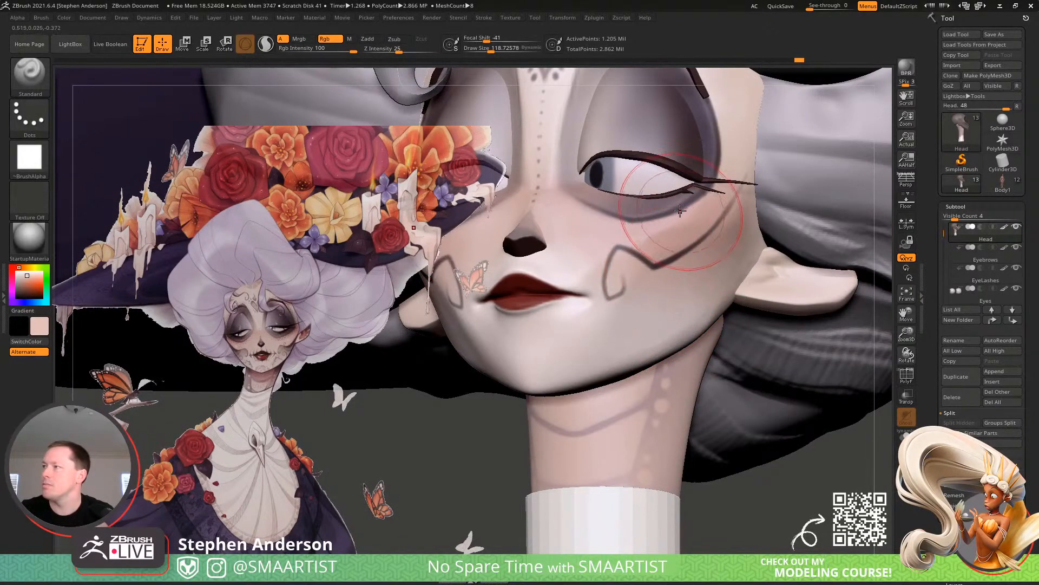
key("c")
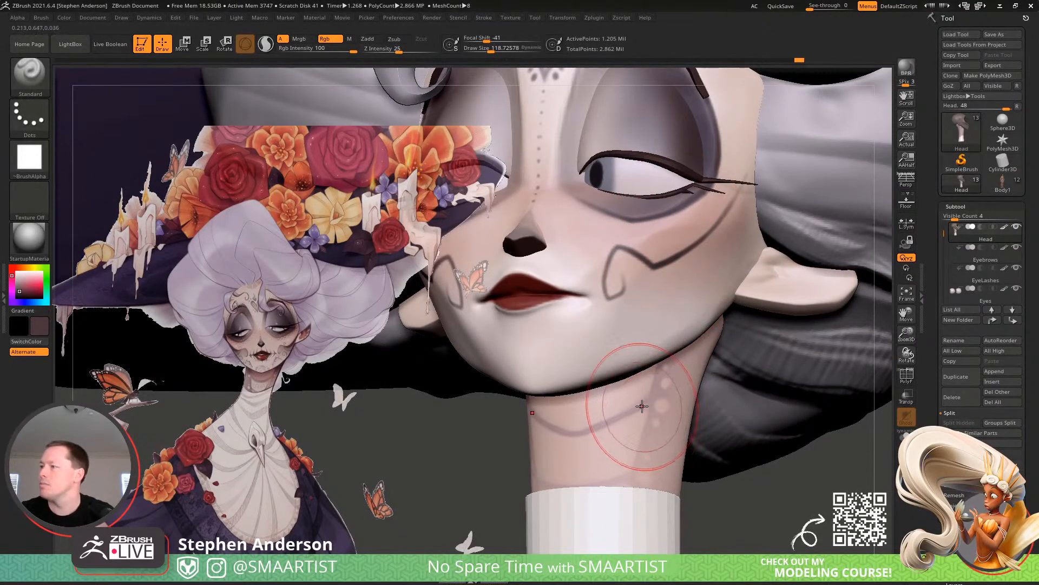
Reduce the brush size to about 23 and darken the upper curved line across the front of the neck
key("s")
left_click_drag(642, 407, 622, 413)
mouse_move(642, 437)
right_mouse_down("ctrl")
mouse_move(648, 454)
mouse_move(640, 441)
mouse_move(584, 443)
right_mouse_up("ctrl")
key("s")
left_click_drag(550, 459, 552, 459)
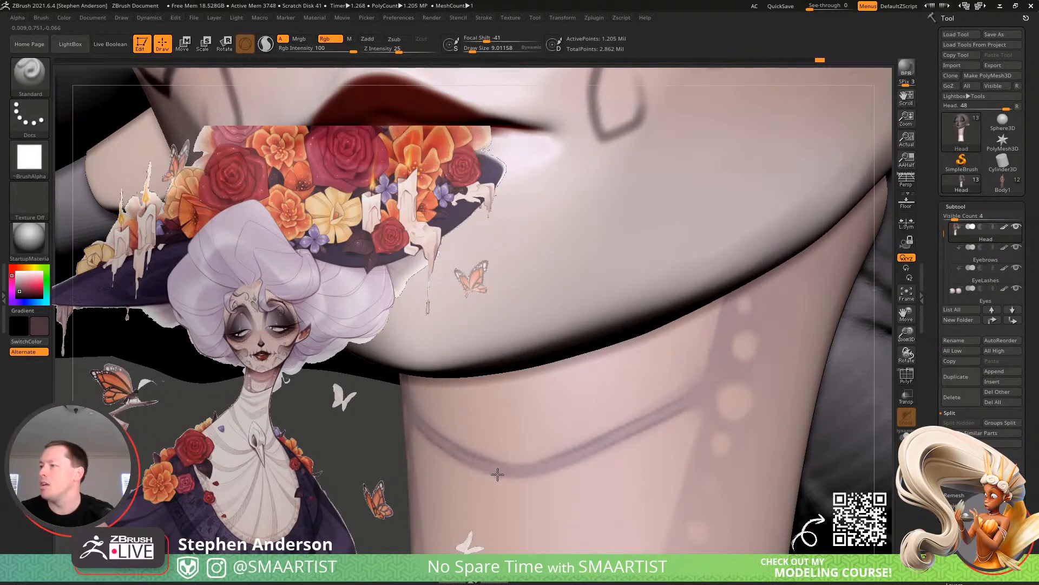
key("s")
left_click_drag(582, 446, 587, 447)
left_click_drag(716, 392, 546, 466)
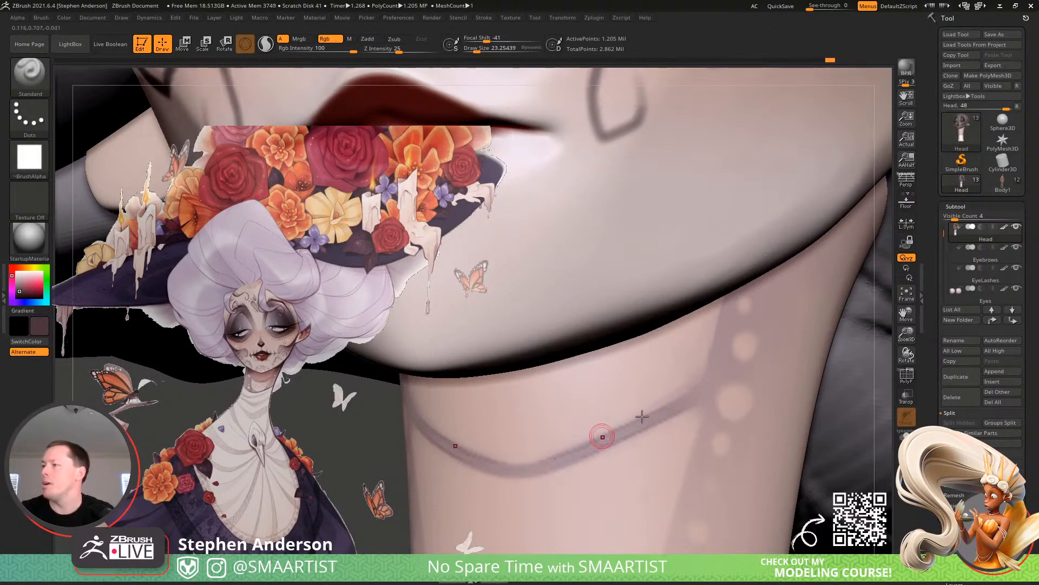
Paint the angled line beside the neck's dots, extending it toward the collar with the brush size raised to about 62
right_click_drag(681, 390, 580, 429, "alt")
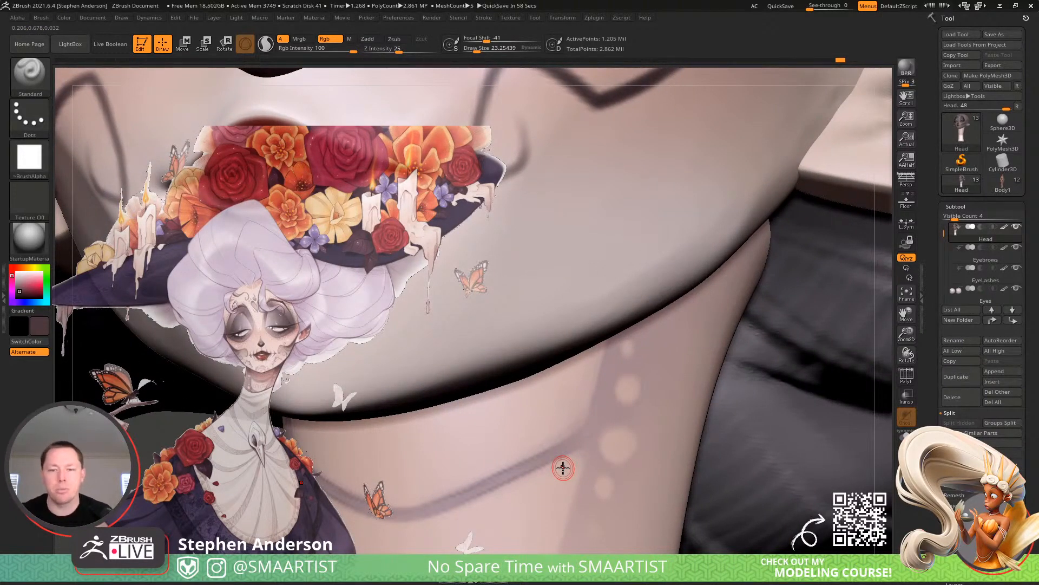
right_click_drag(606, 423, 566, 434)
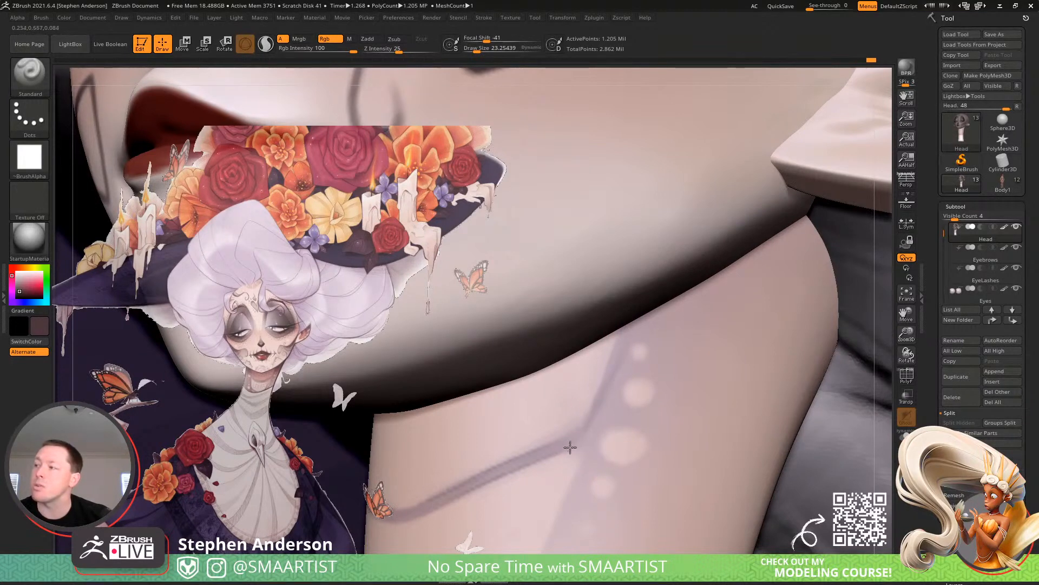
right_click_drag(592, 477, 557, 431)
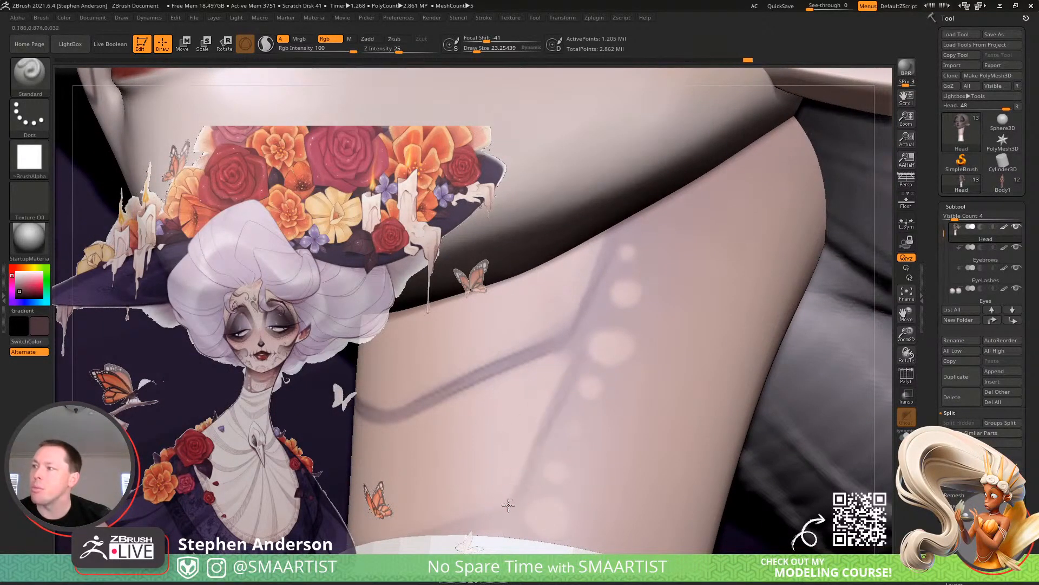
key("s")
left_click_drag(548, 425, 553, 426)
left_click_drag(572, 374, 507, 509)
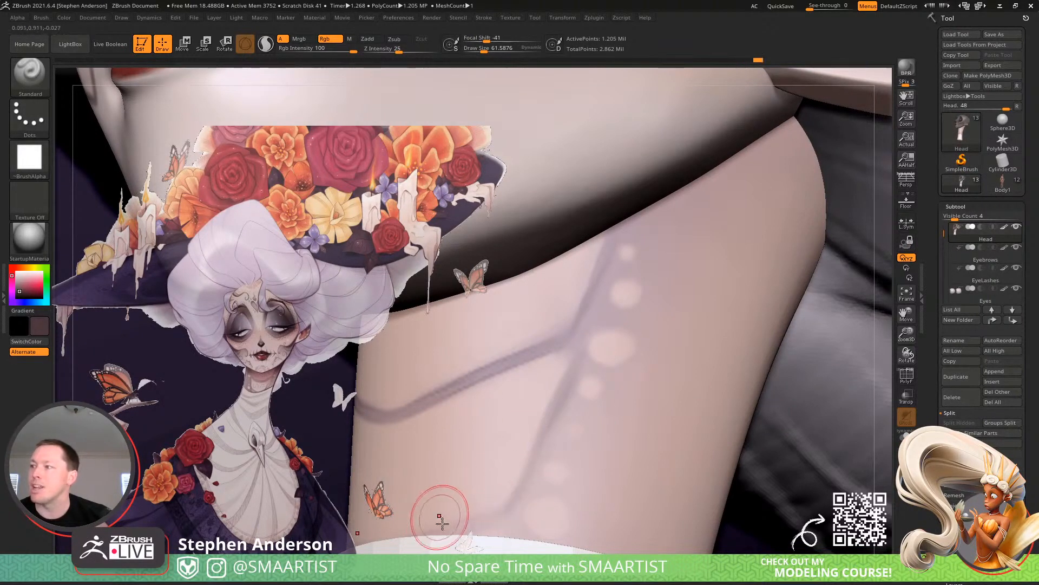
Isolate the head, paint the lower curved neck line, and darken around the lower dots with a brush size of about 36
mouse_move(437, 506)
right_mouse_down()
mouse_move(469, 528)
mouse_move(515, 440)
mouse_move(892, 467)
mouse_move(538, 463)
right_mouse_up()
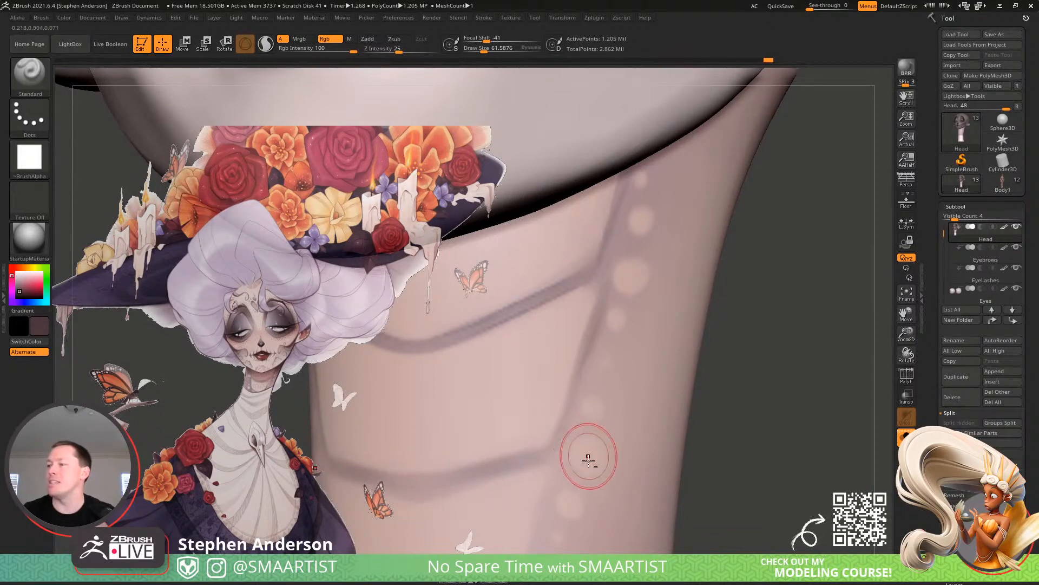
right_click_drag(588, 459, 501, 397)
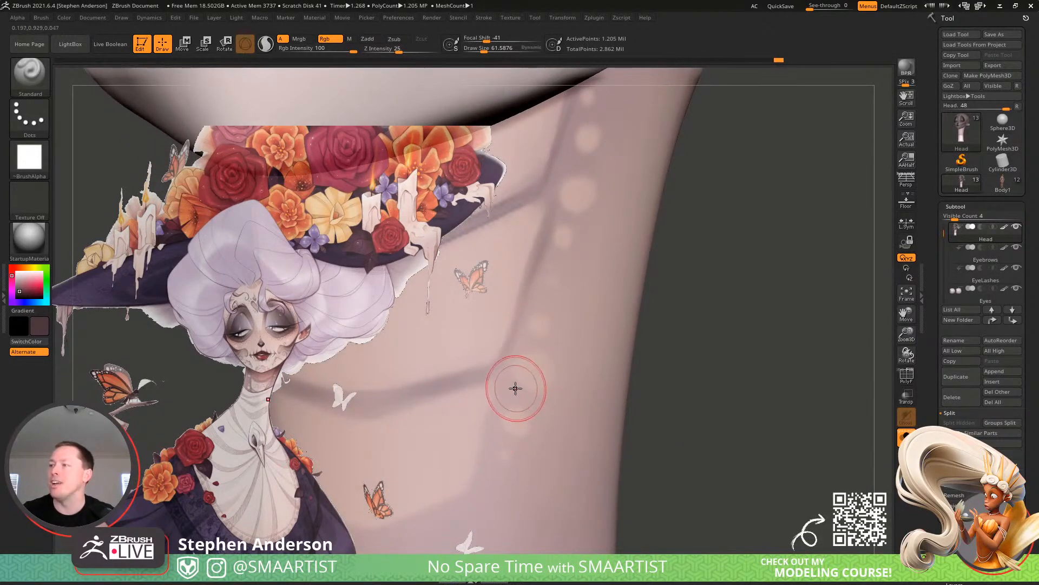
key("s")
left_click_drag(515, 389, 510, 387)
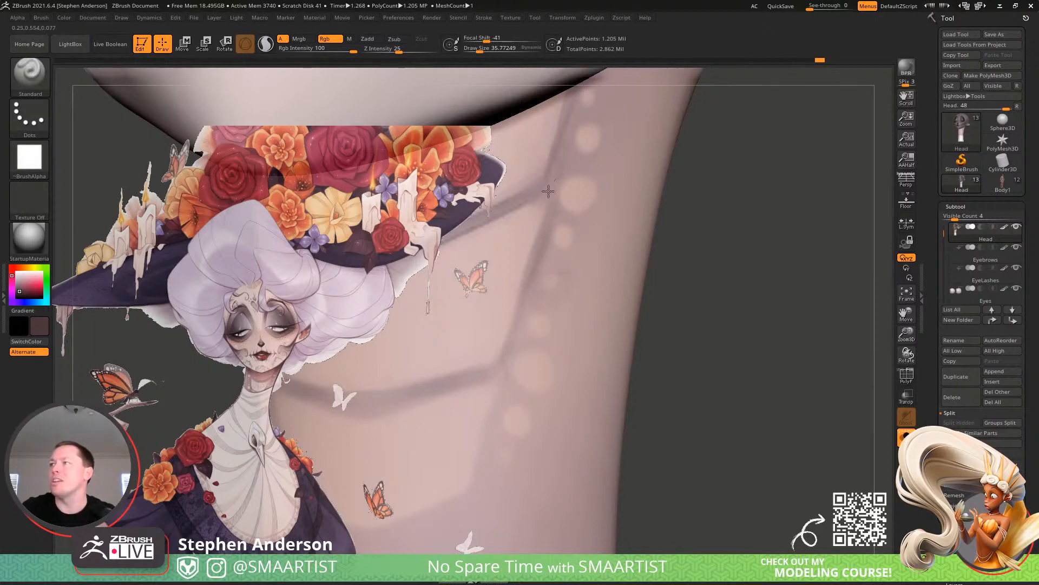
Shade around the upper neck dots in dark mauve, using brush sizes of about 69 and 39
right_click_drag(574, 133, 553, 218, "alt")
key("s")
left_click_drag(550, 207, 555, 205)
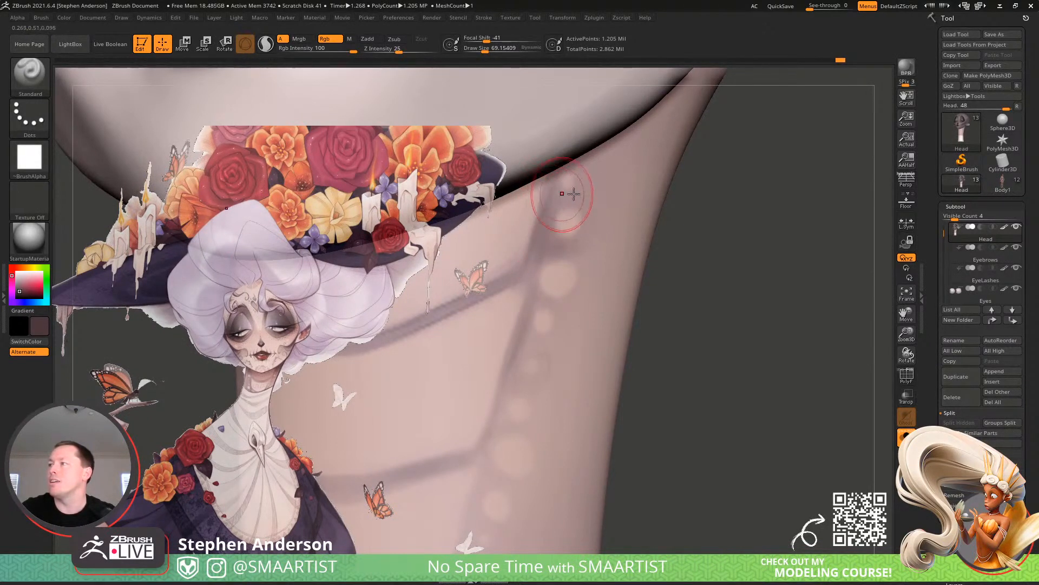
right_click_drag(569, 194, 556, 162)
right_click_drag(562, 235, 536, 292)
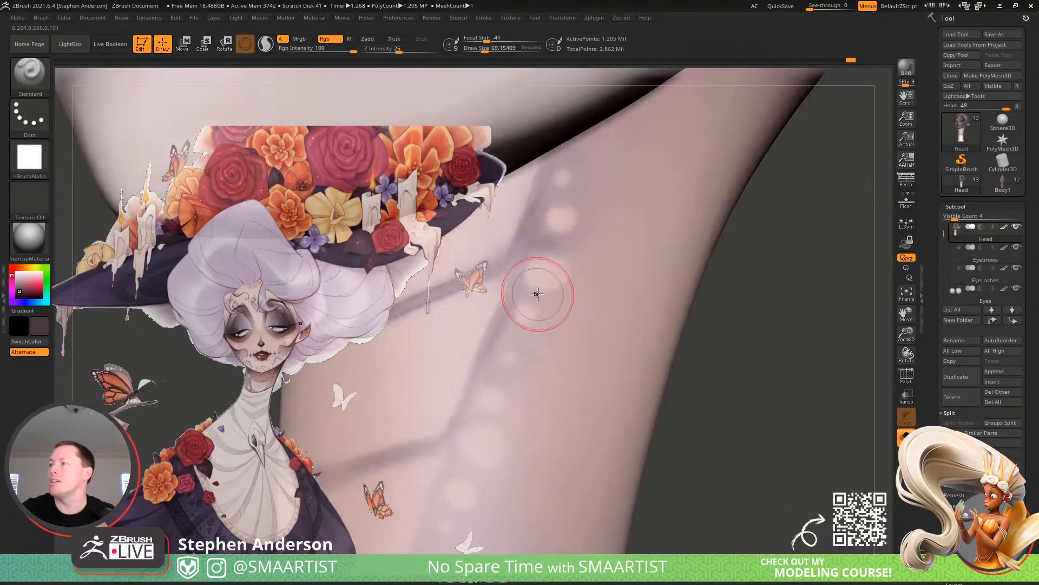
key("s")
left_click_drag(527, 255, 520, 250)
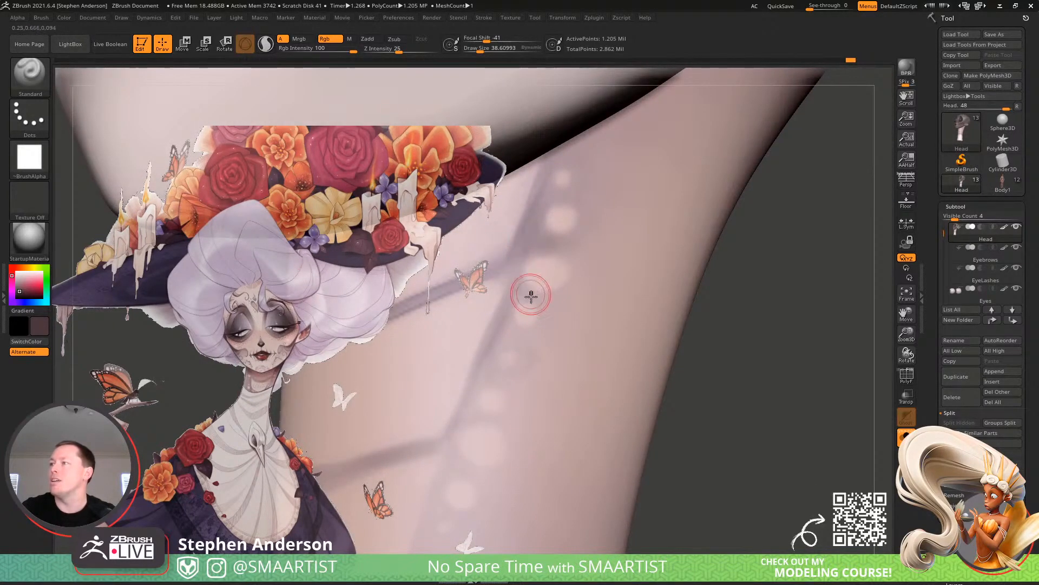
Enlarge the brush to about 146 and blend soft mauve shading over the side of the neck behind the dots
right_click_drag(546, 342, 547, 293, "alt")
key("s")
left_click_drag(583, 237, 595, 236)
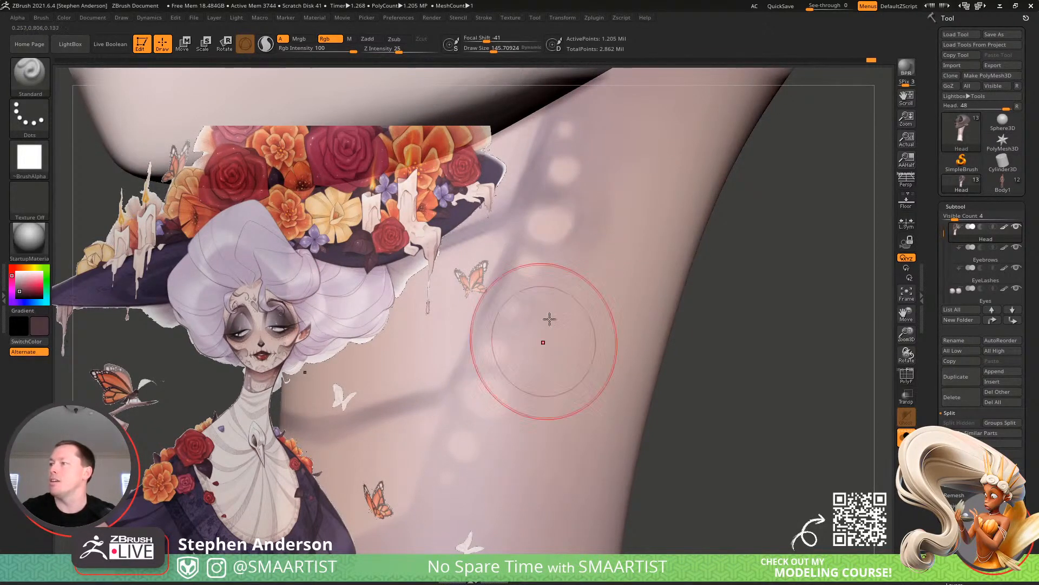
mouse_move(632, 281)
right_mouse_down("alt")
mouse_move(596, 334)
mouse_move(523, 219)
right_mouse_up("alt")
mouse_move(522, 219)
right_mouse_down()
mouse_move(565, 341)
mouse_move(587, 352)
right_mouse_up()
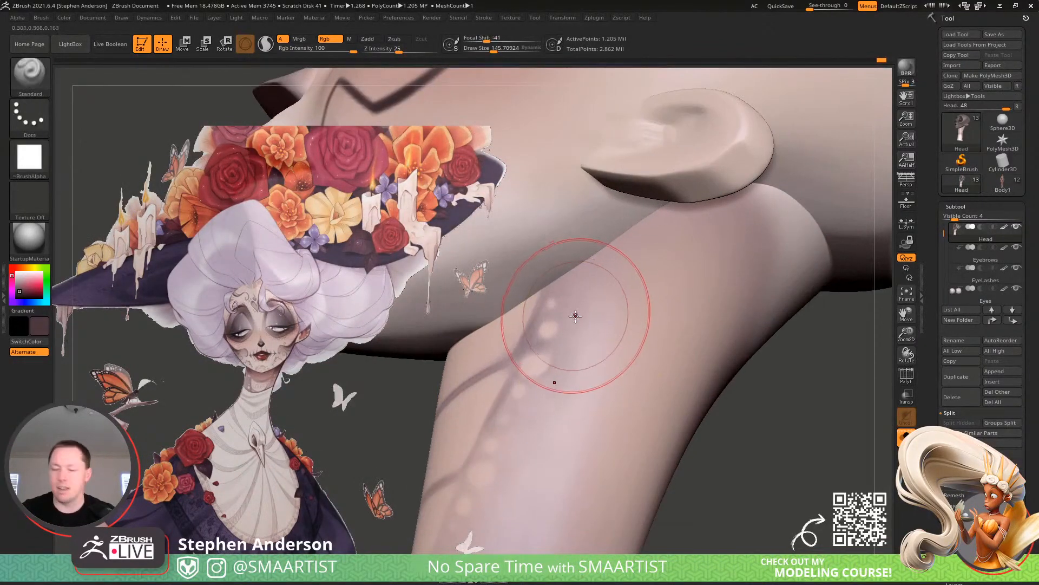
With the neck hidden, shade the underside of the jaw in dark mauve with a brush size of about 208, then unhide the neck
mouse_move(544, 245)
right_mouse_down()
mouse_move(596, 222)
mouse_move(505, 285)
right_mouse_up()
right_click_drag(631, 230, 696, 232)
left_click_drag(733, 204, 590, 336)
key("ctrl+z")
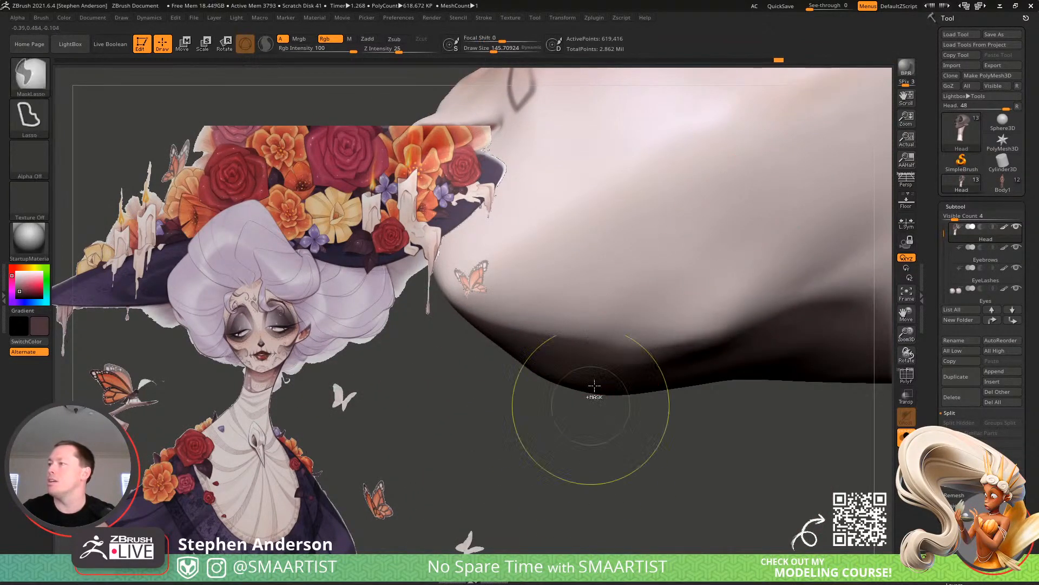
left_click_drag(725, 210, 576, 307)
left_click_drag(722, 186, 530, 298)
key("s")
mouse_move(596, 253)
left_mouse_down()
mouse_move(608, 252)
mouse_move(570, 274)
left_mouse_up()
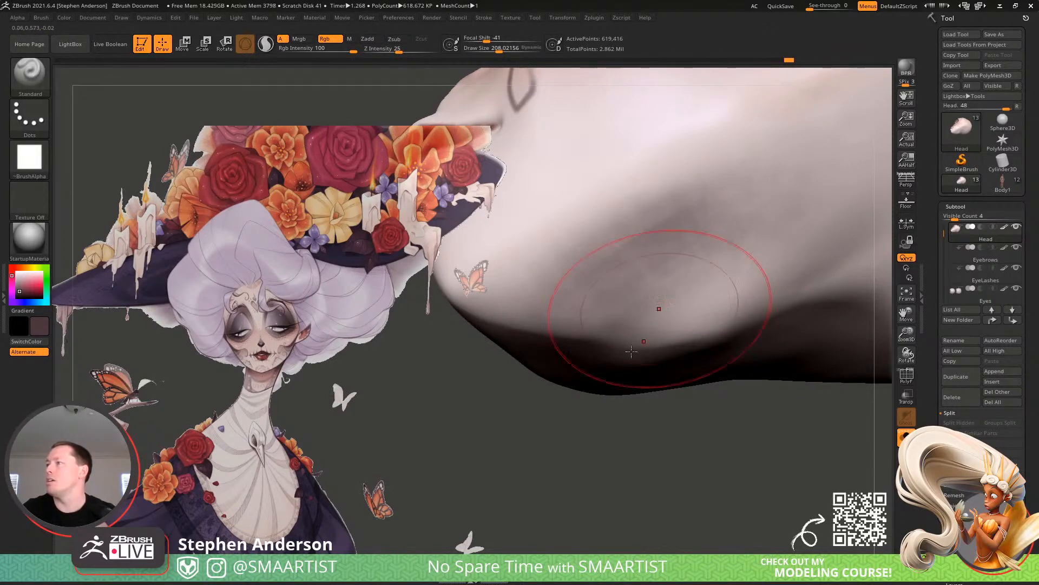
left_click(561, 447, "ctrl+shift")
Sample a light pink skin colour and paint it over the dark shading on the jaw's underside
mouse_move(622, 254)
right_mouse_down()
mouse_move(582, 258)
mouse_move(562, 314)
mouse_move(668, 301)
mouse_move(653, 262)
mouse_move(652, 327)
mouse_move(607, 297)
right_mouse_up()
key("w")
key("q")
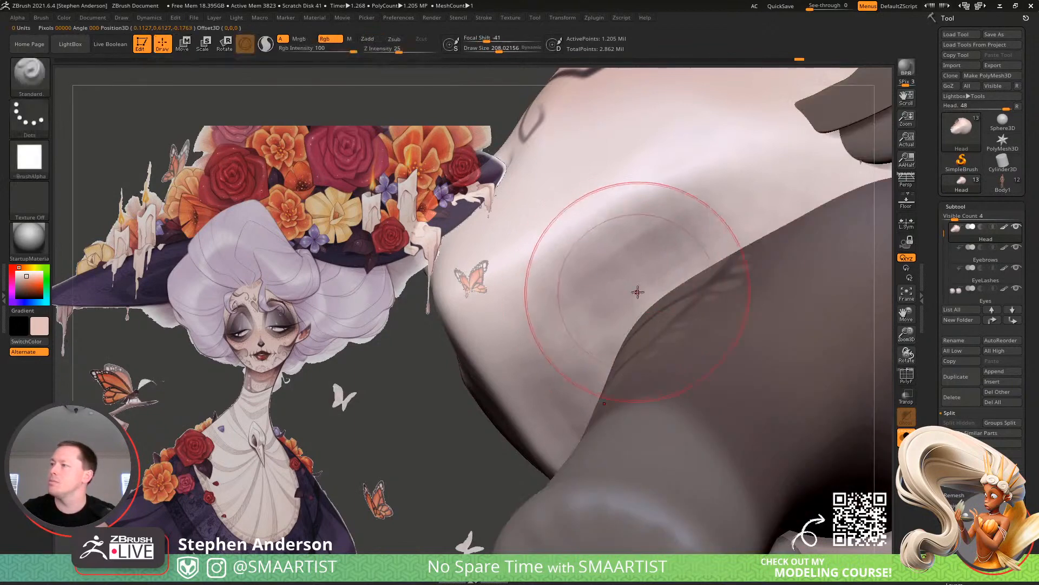
mouse_move(632, 295)
right_mouse_down()
mouse_move(638, 321)
mouse_move(627, 323)
right_mouse_up()
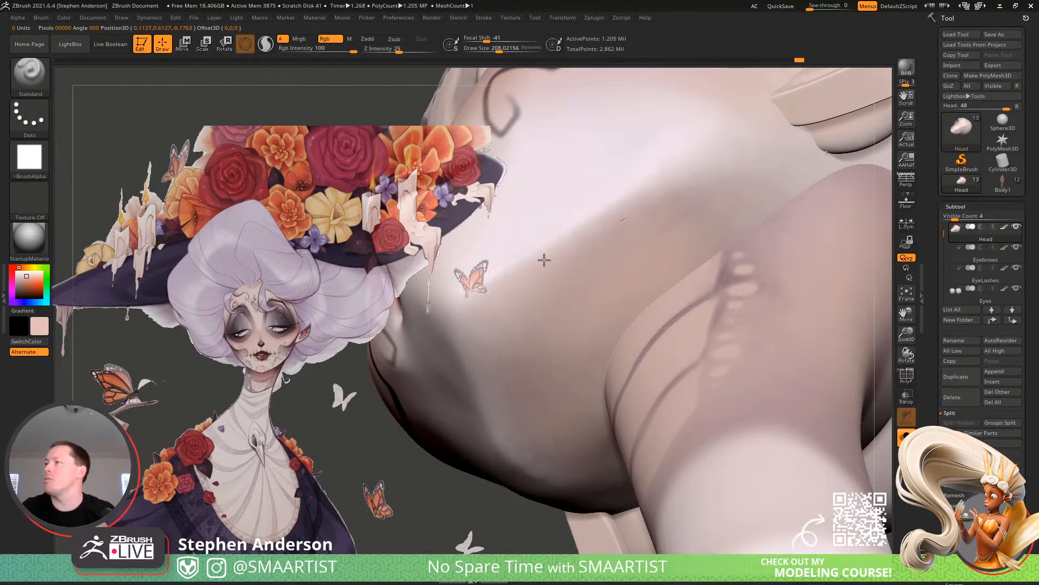
right_click_drag(591, 280, 664, 184, "ctrl")
right_click_drag(531, 301, 601, 275)
left_click_drag(520, 377, 534, 360)
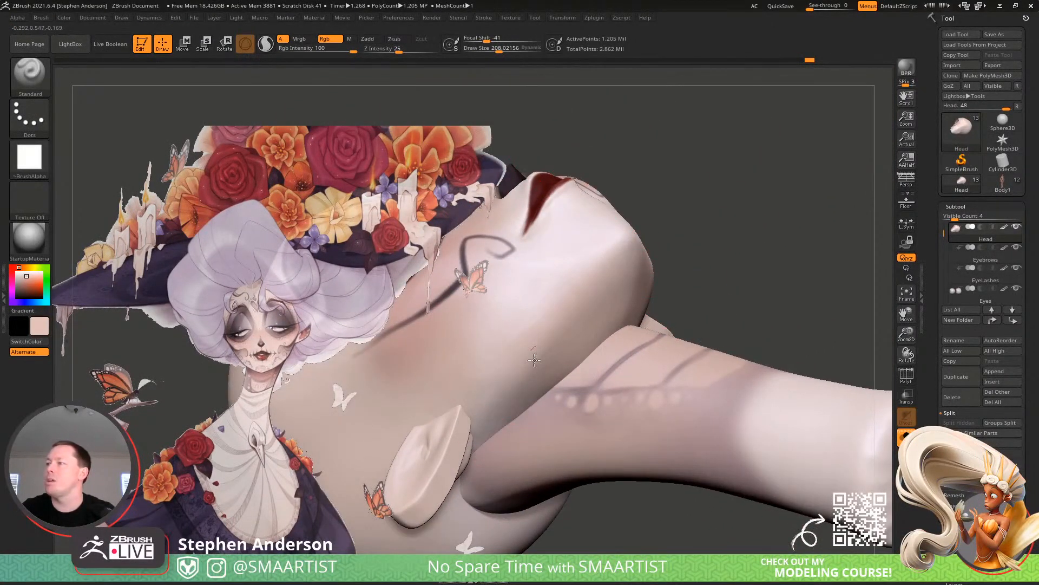
mouse_move(598, 224)
right_mouse_down()
mouse_move(566, 306)
mouse_move(573, 292)
right_mouse_up()
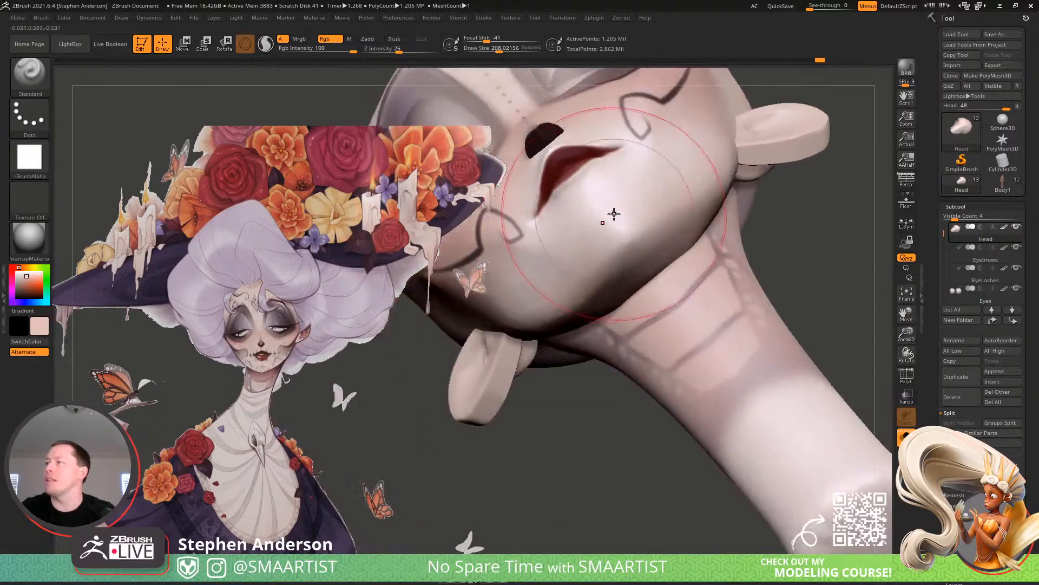
Reduce the brush size to about 86 and blend light pink along the jawline and lower cheek
key("s")
left_click_drag(612, 216, 599, 216)
mouse_move(600, 216)
right_mouse_down()
mouse_move(615, 255)
mouse_move(559, 318)
right_mouse_up()
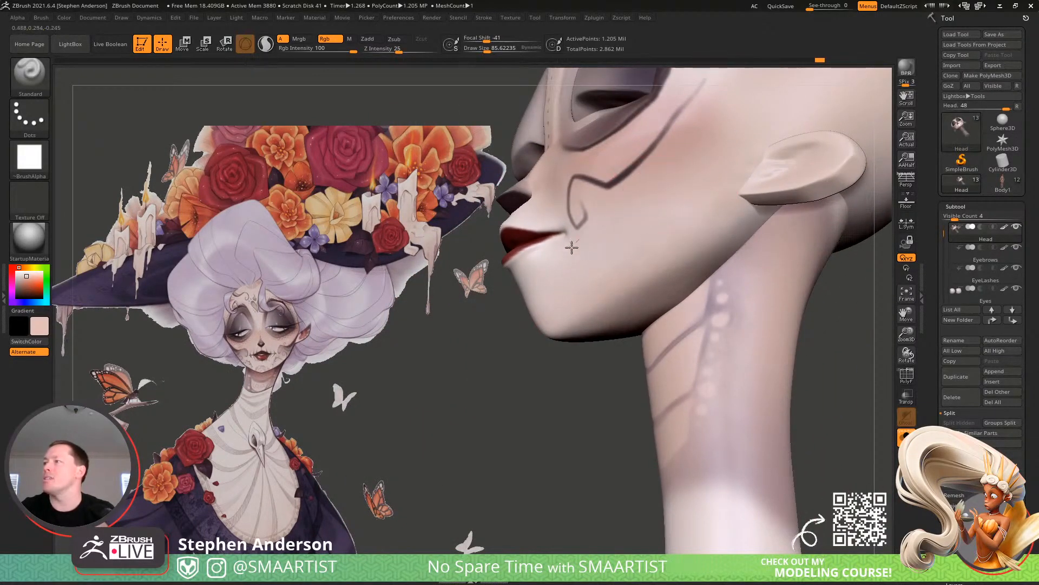
left_click_drag(684, 204, 695, 198)
mouse_move(740, 171)
right_mouse_down()
mouse_move(773, 209)
mouse_move(642, 262)
mouse_move(684, 232)
mouse_move(639, 243)
mouse_move(717, 262)
right_mouse_up()
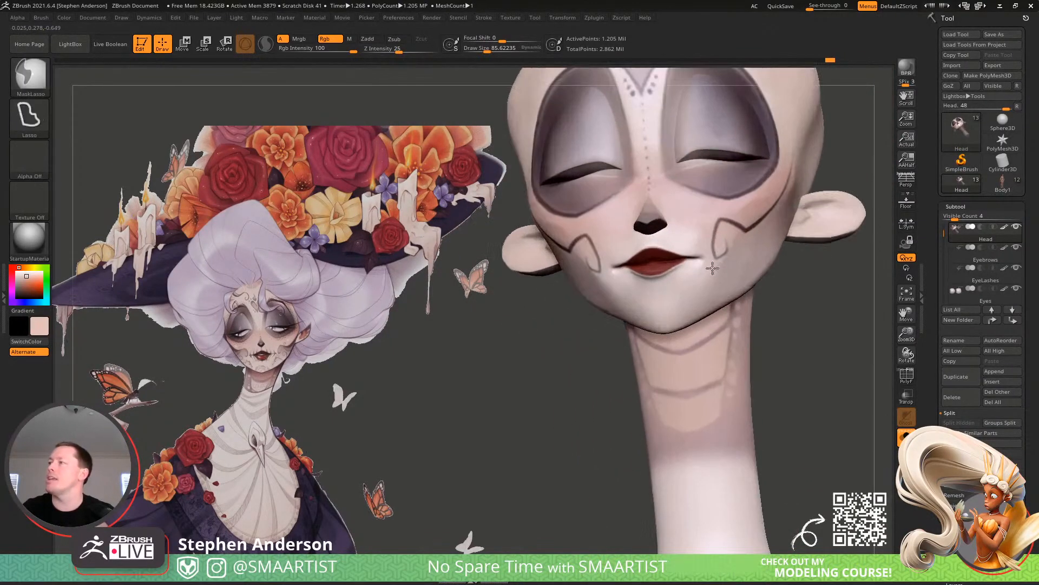
Sample a dusky pink and shade the underside of the jaw where it meets the neck below the ear
mouse_move(752, 309)
right_mouse_down()
mouse_move(767, 321)
mouse_move(657, 281)
mouse_move(731, 336)
mouse_move(604, 379)
mouse_move(609, 351)
mouse_move(617, 357)
right_mouse_up()
key("c")
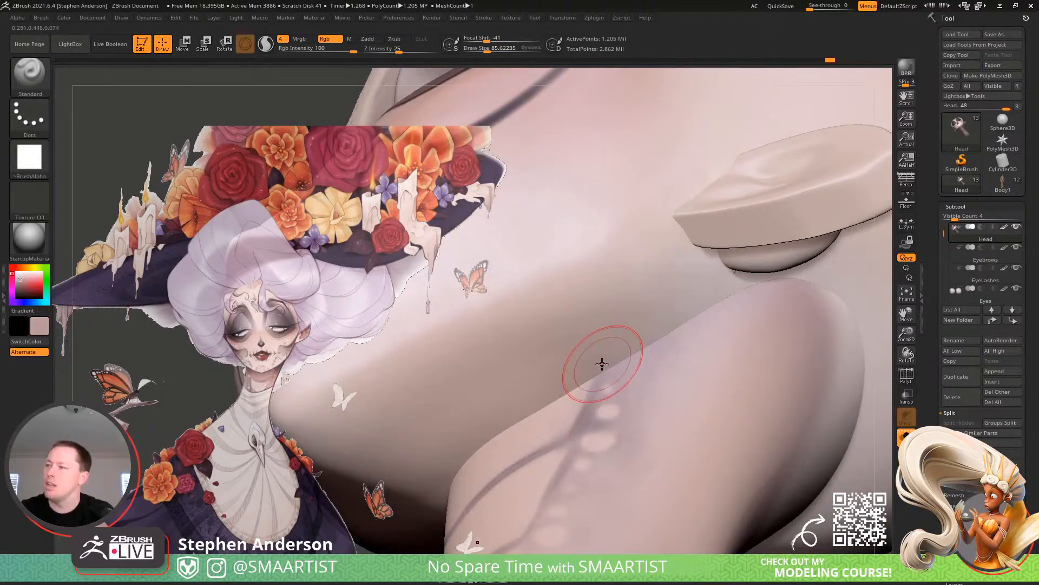
left_click_drag(586, 335, 608, 371)
left_click_drag(573, 308, 605, 314)
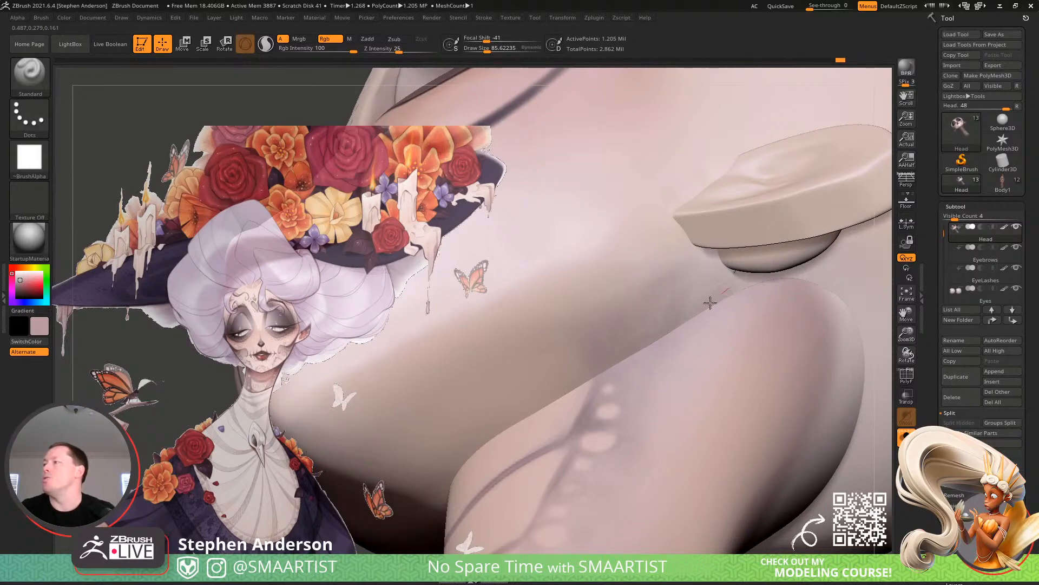
Sample the neck's pink tone and paint over the white lower neck on the front and back
right_click_drag(718, 325, 636, 299, "ctrl")
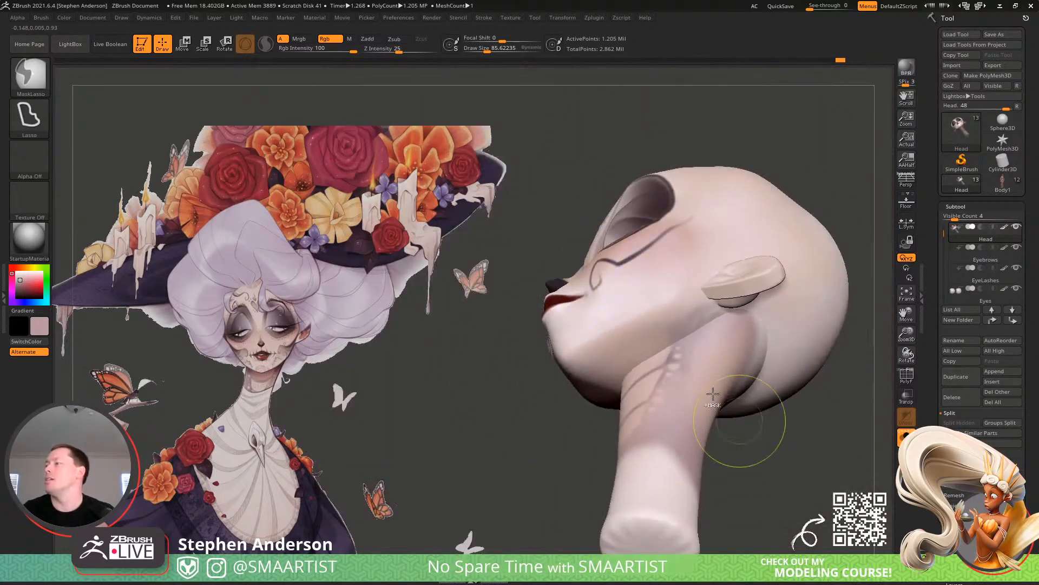
mouse_move(601, 351)
right_mouse_down()
mouse_move(676, 428)
mouse_move(798, 487)
mouse_move(806, 457)
mouse_move(739, 513)
right_mouse_up()
key("c")
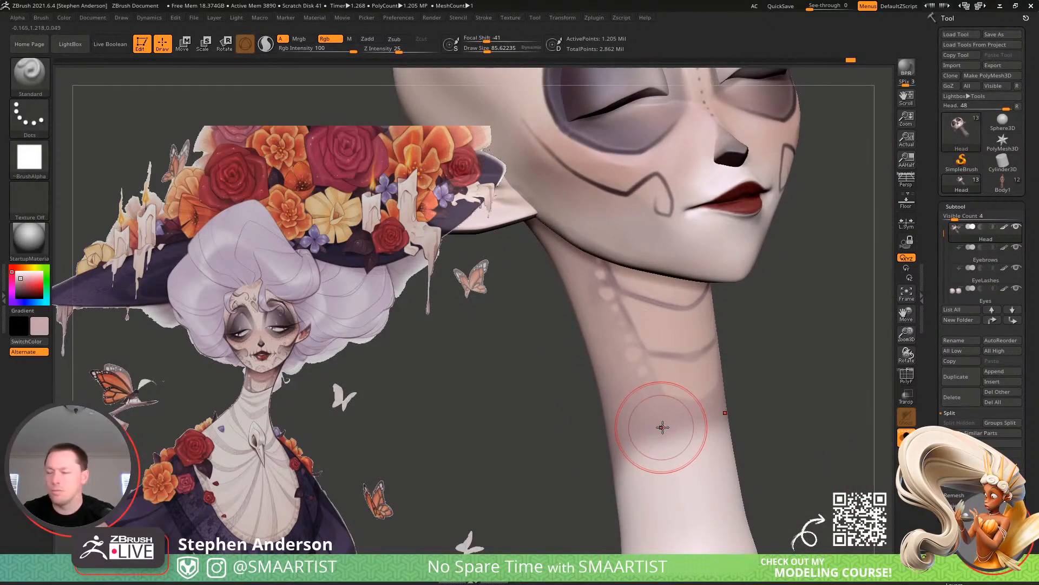
mouse_move(631, 439)
left_mouse_down()
mouse_move(755, 423)
mouse_move(626, 499)
mouse_move(722, 492)
left_mouse_up()
right_click_drag(686, 500, 700, 399, "alt")
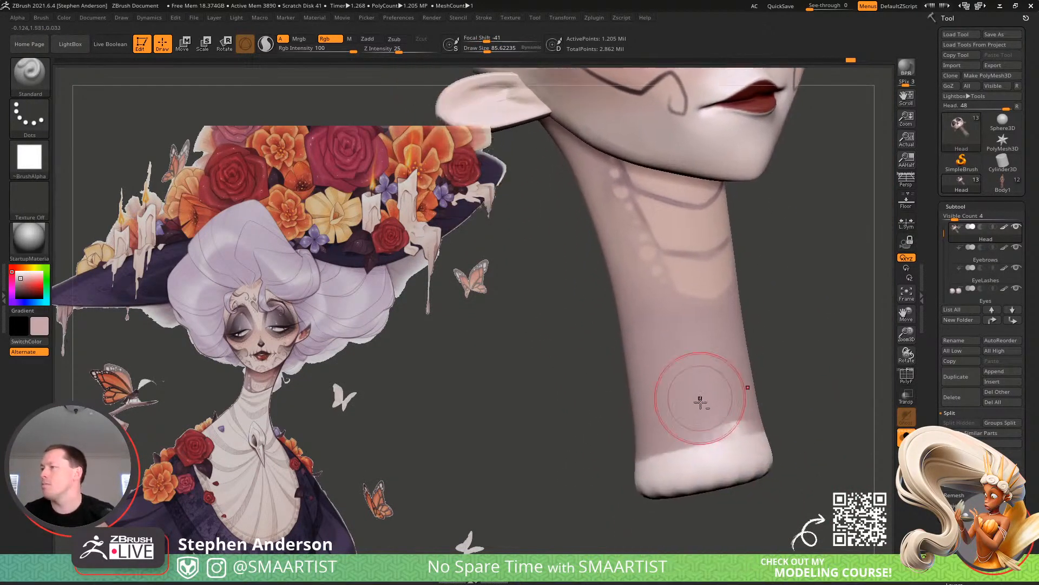
mouse_move(700, 399)
left_mouse_down()
mouse_move(771, 432)
mouse_move(790, 477)
mouse_move(649, 449)
left_mouse_up()
right_click_drag(611, 422, 763, 412)
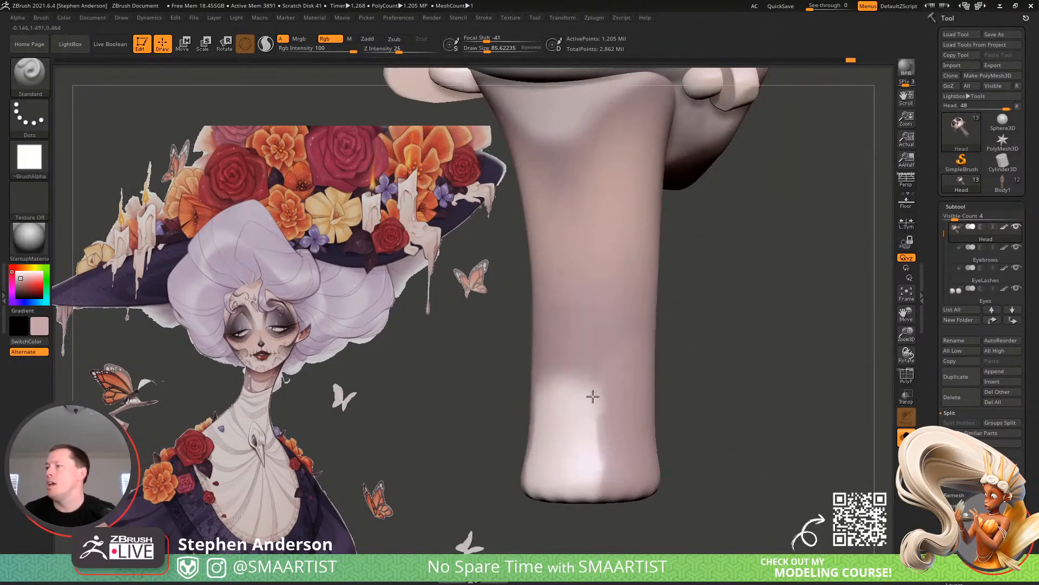
mouse_move(591, 396)
left_mouse_down()
mouse_move(623, 384)
mouse_move(588, 428)
mouse_move(642, 481)
left_mouse_up()
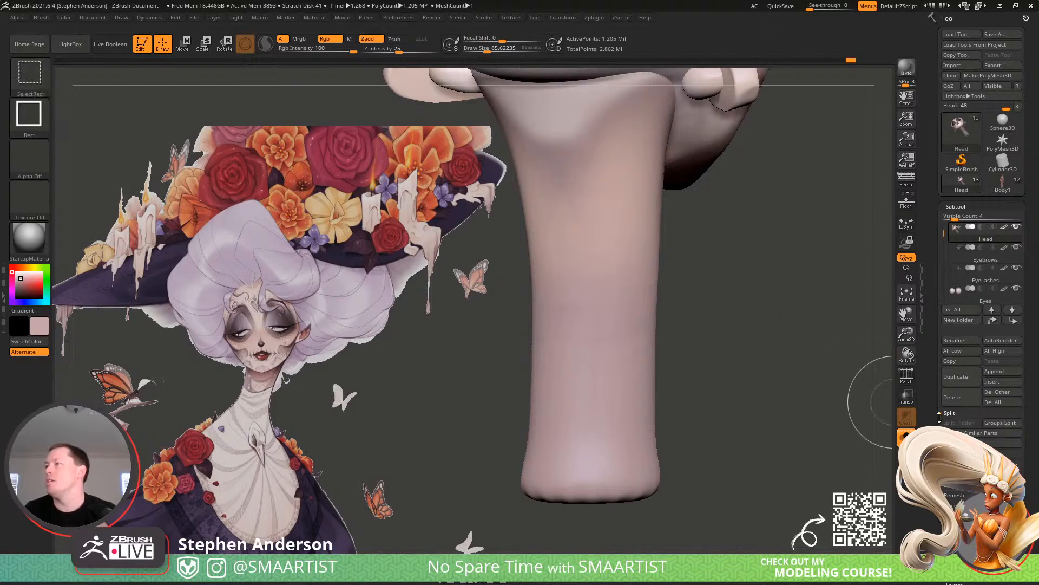
Turn off the isolated view of the head to show the whole character again
left_click(907, 437)
right_click_drag(711, 336, 758, 395, "alt")
mouse_move(758, 395)
right_mouse_down()
mouse_move(689, 388)
mouse_move(747, 394)
right_mouse_up()
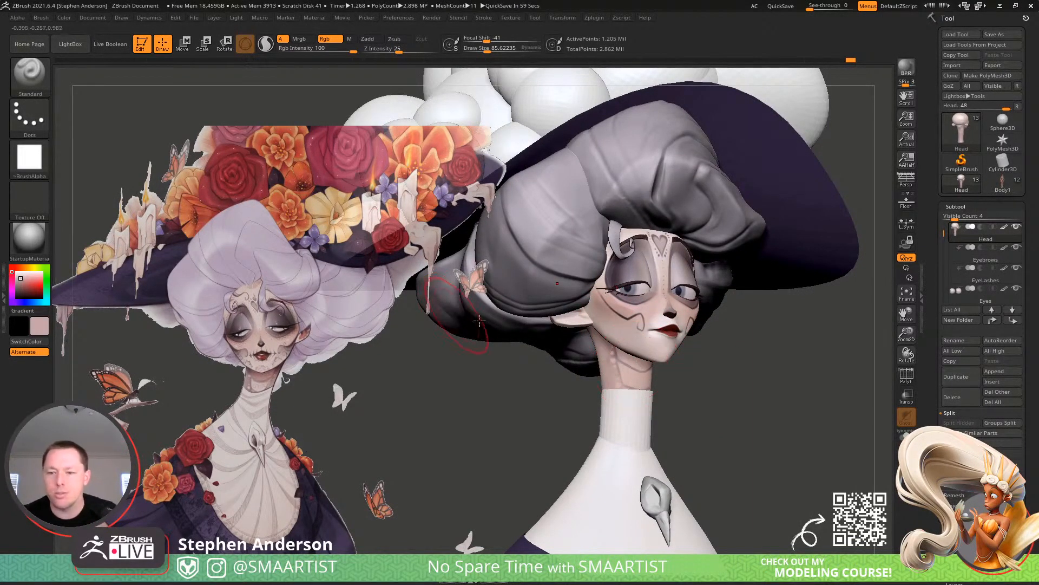
Select the Eyes subtool and activate Spotlight editing for the reference image
mouse_move(639, 368)
right_mouse_down("ctrl")
mouse_move(736, 439)
mouse_move(654, 326)
mouse_move(672, 360)
right_mouse_up("ctrl")
left_click(654, 327, "alt")
key("z")
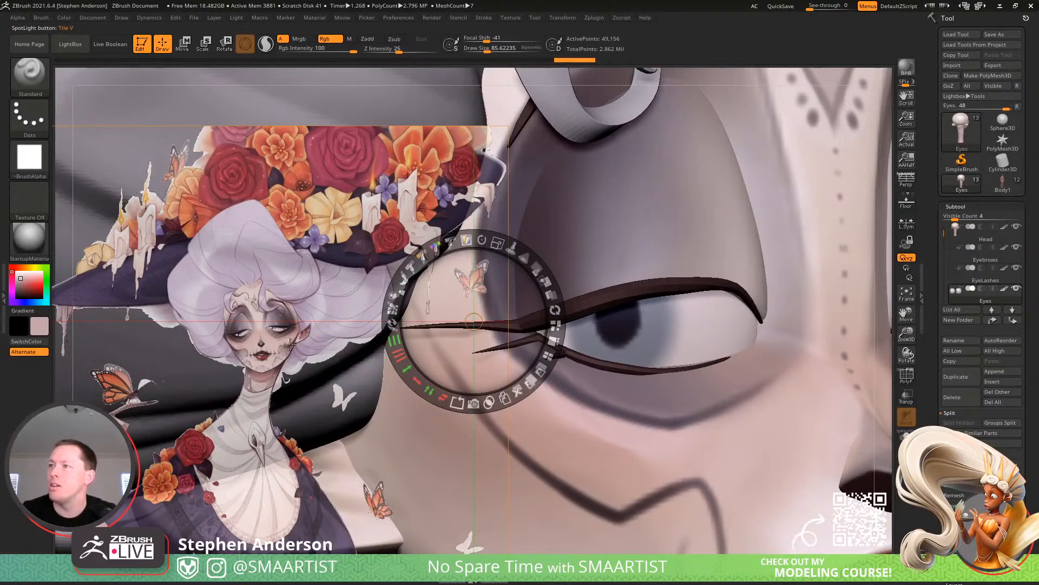
Enlarge the Spotlight reference image and move its face beside the sculpted eye, then leave Spotlight editing
left_click_drag(247, 330, 255, 327)
left_click_drag(279, 248, 450, 338)
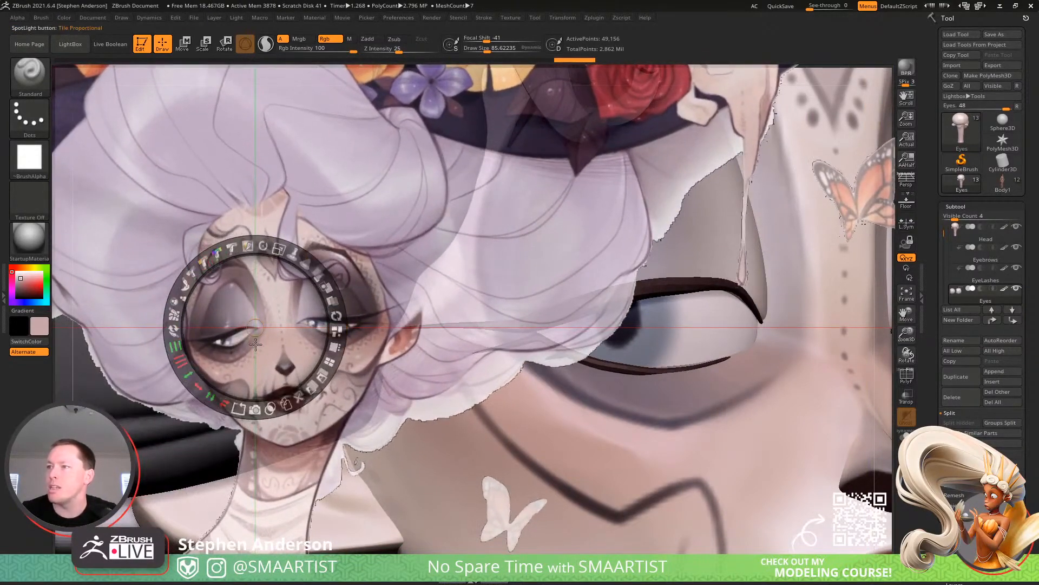
left_click_drag(261, 340, 218, 289)
mouse_move(237, 198)
left_mouse_down()
mouse_move(272, 214)
mouse_move(247, 202)
left_mouse_up()
left_click_drag(244, 290, 218, 267)
key("z")
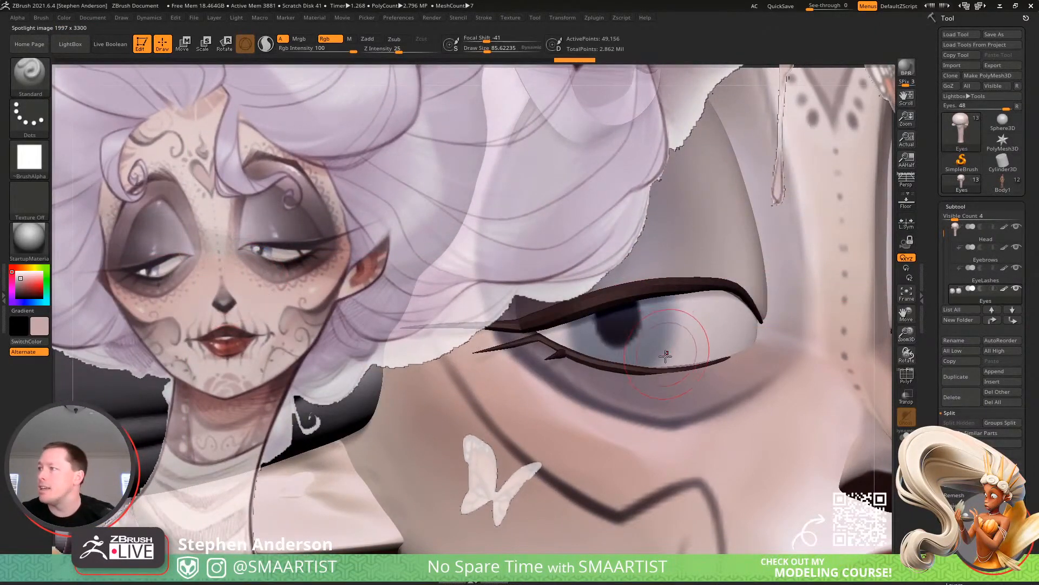
Reduce the brush draw size to about 54 for painting the iris
right_click_drag(660, 340, 667, 311, "alt")
key("s")
left_click_drag(669, 308, 664, 307)
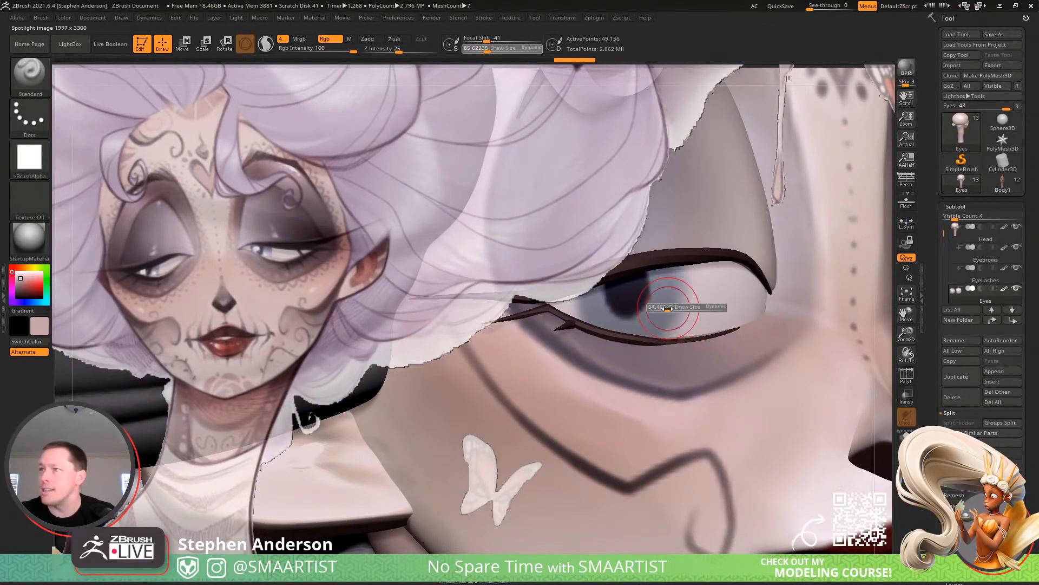
right_click_drag(668, 326, 679, 362, "alt")
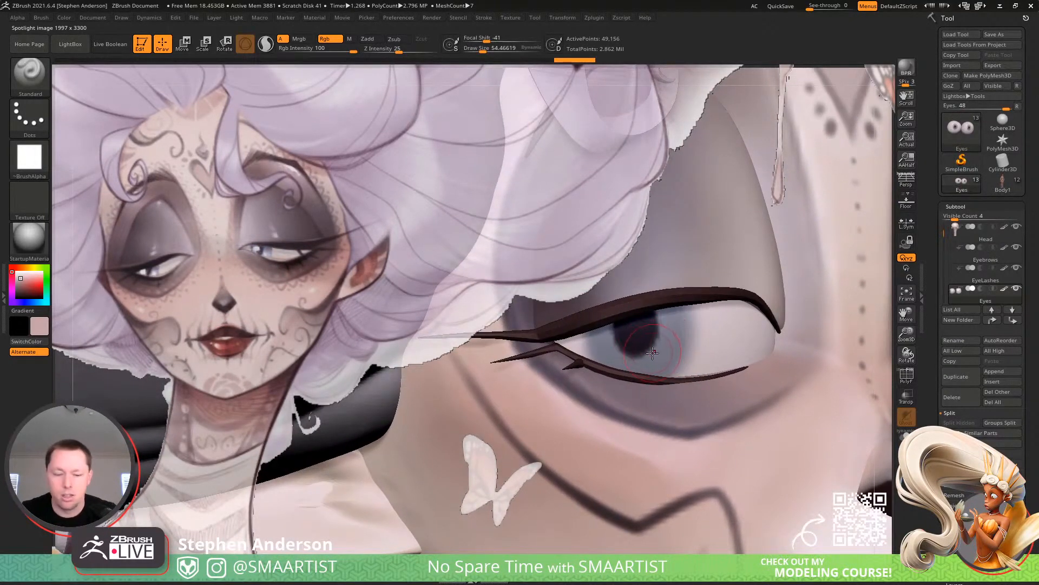
Make the Spotlight reference image opaque and reposition it so both drawn eyes are unobstructed beside the model
key("z")
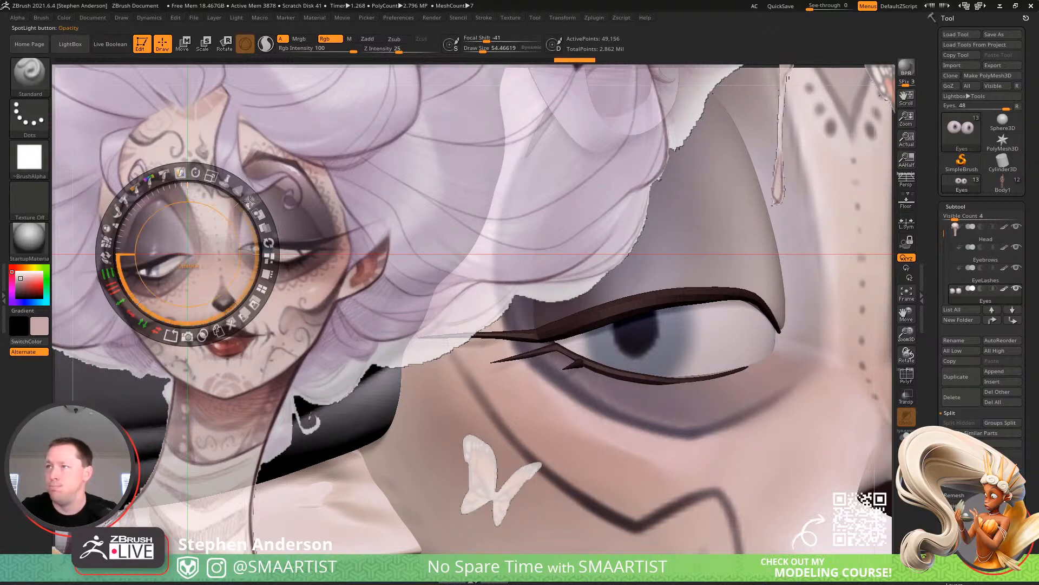
left_click(250, 202)
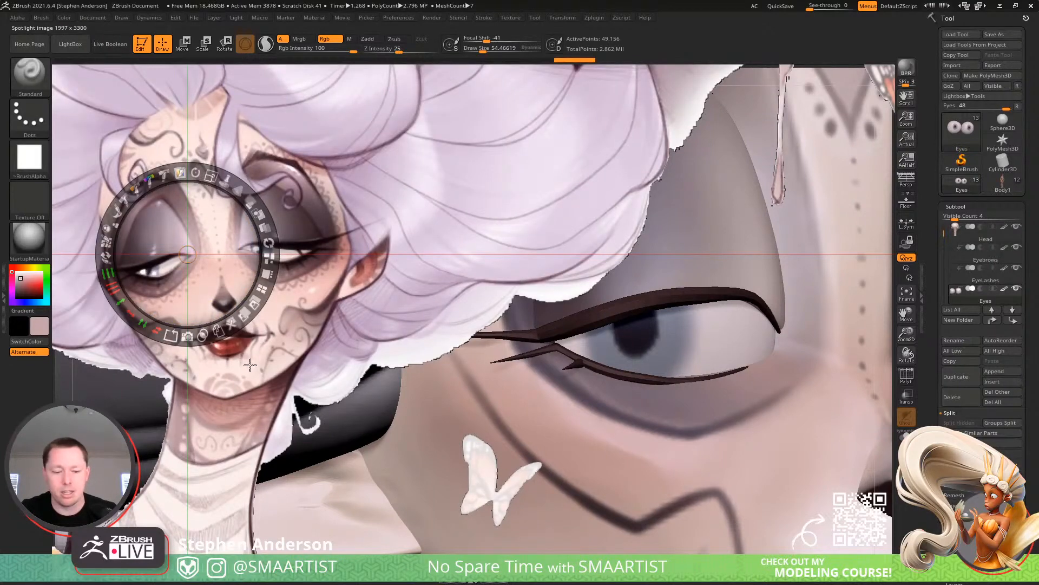
left_click_drag(250, 365, 334, 330)
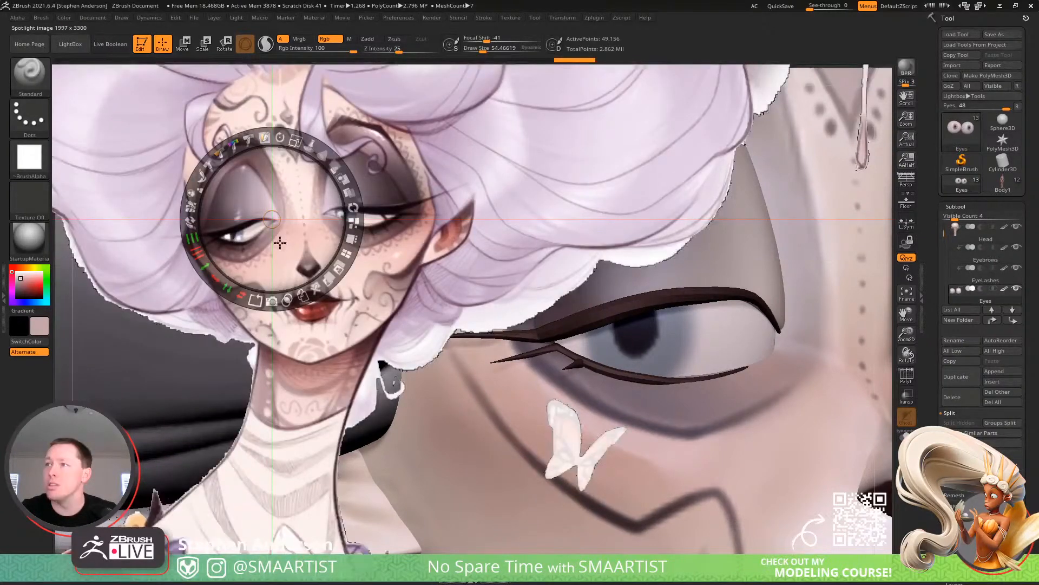
left_click_drag(280, 243, 464, 157)
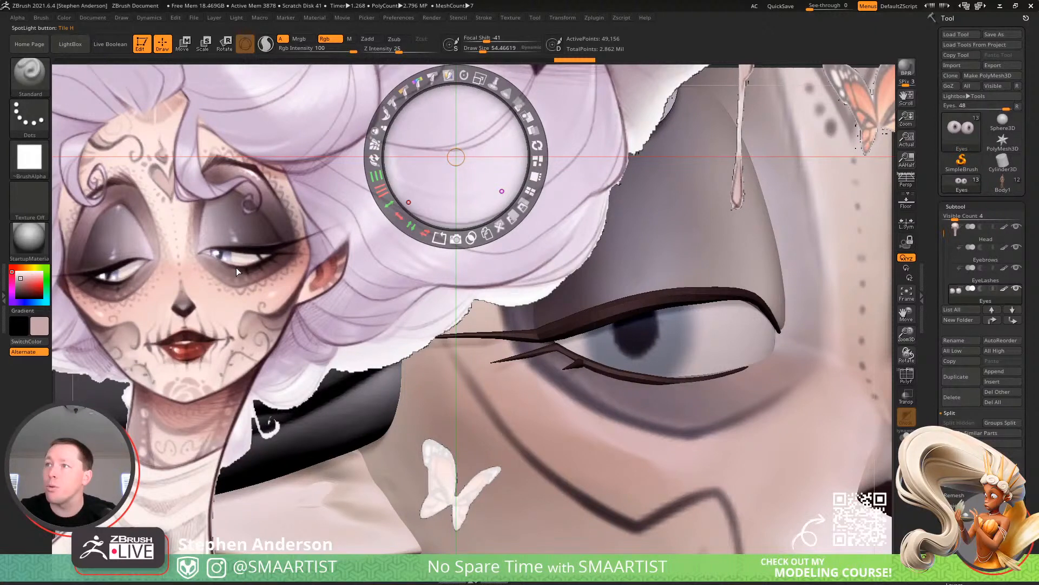
Sample the light lavender-blue of the reference iris and paint it over the model's iris
key("c")
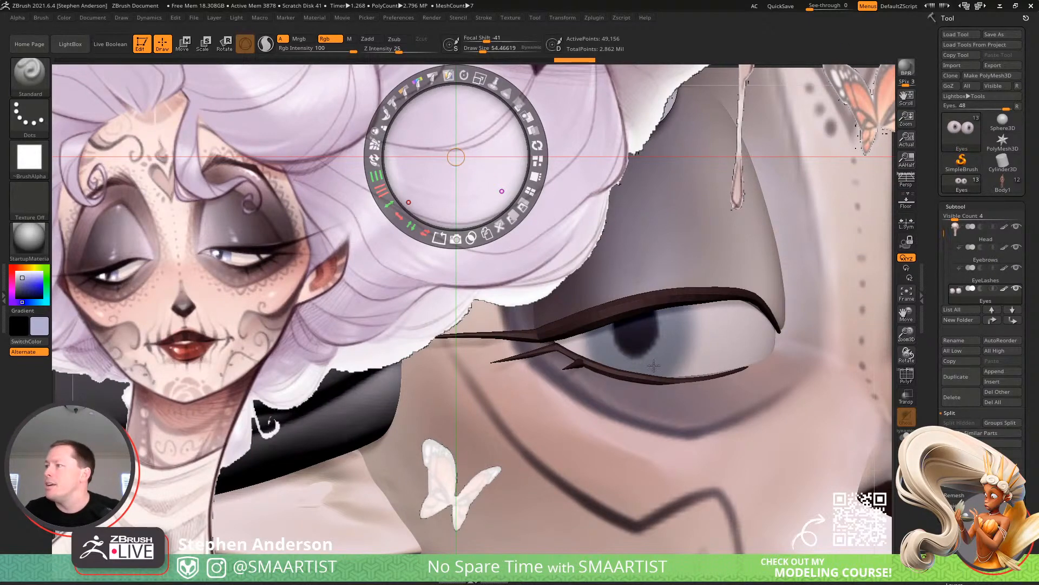
left_click(675, 340)
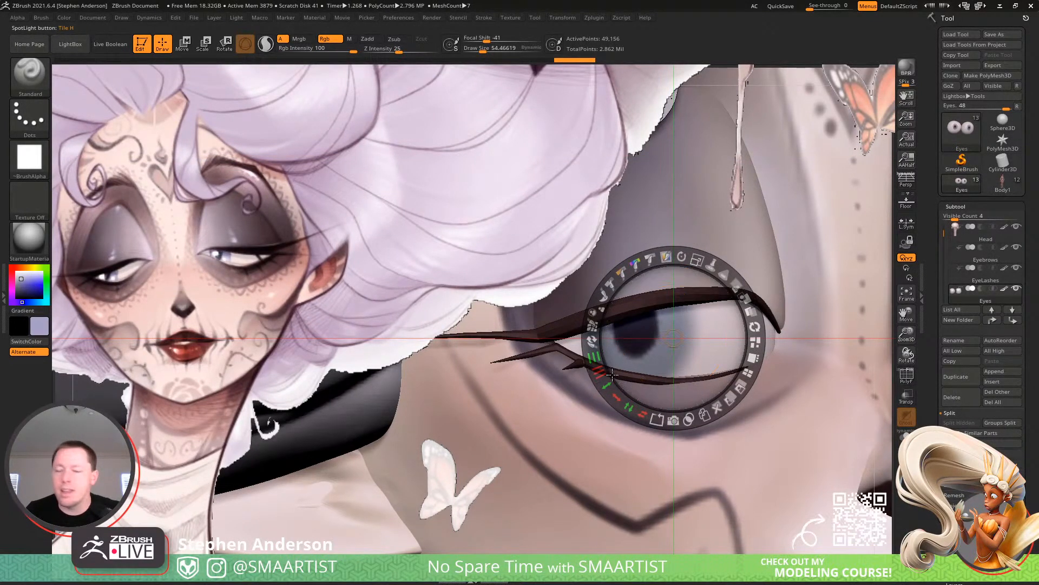
key("z")
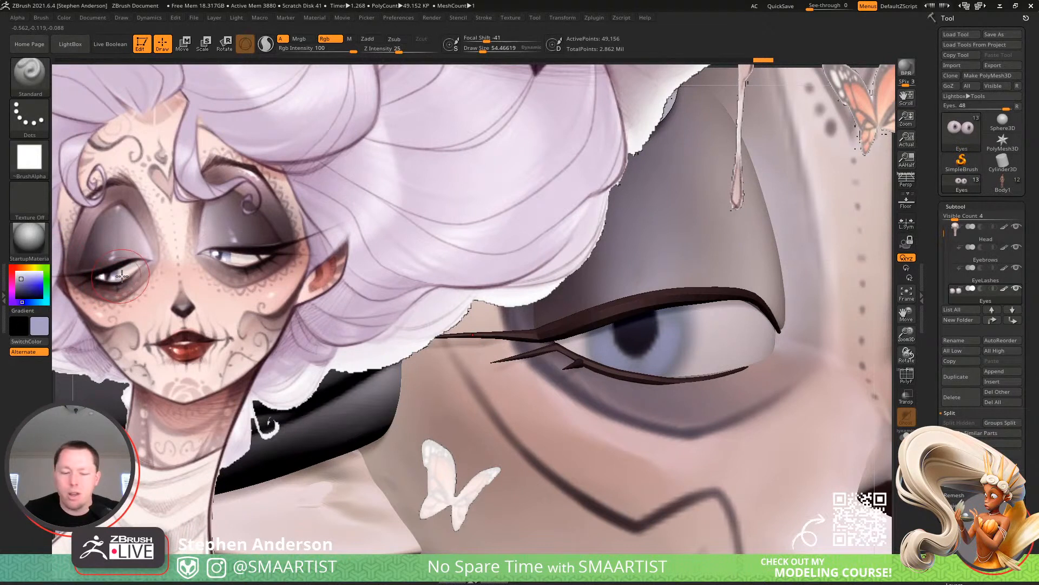
Sample the reference eye's darker grey-blue, shift it to a more saturated violet-blue, and shade the upper iris with the eyes isolated
key("shift+z")
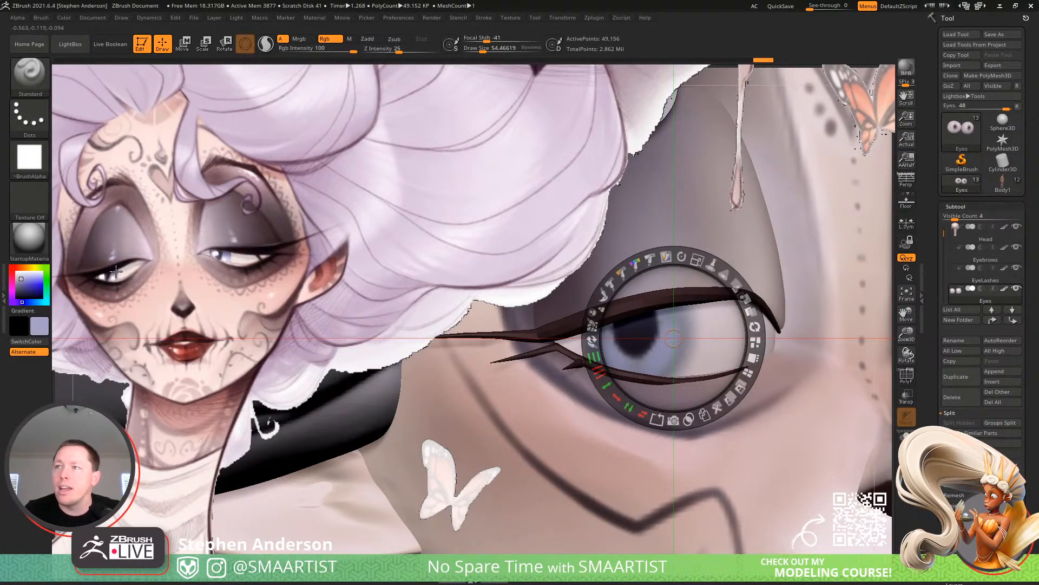
key("c")
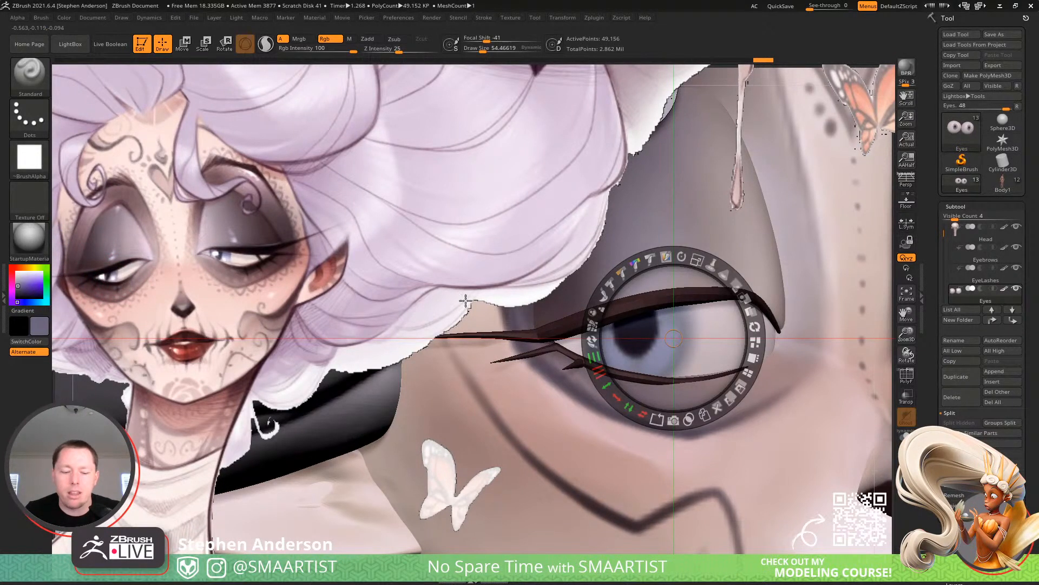
key("z")
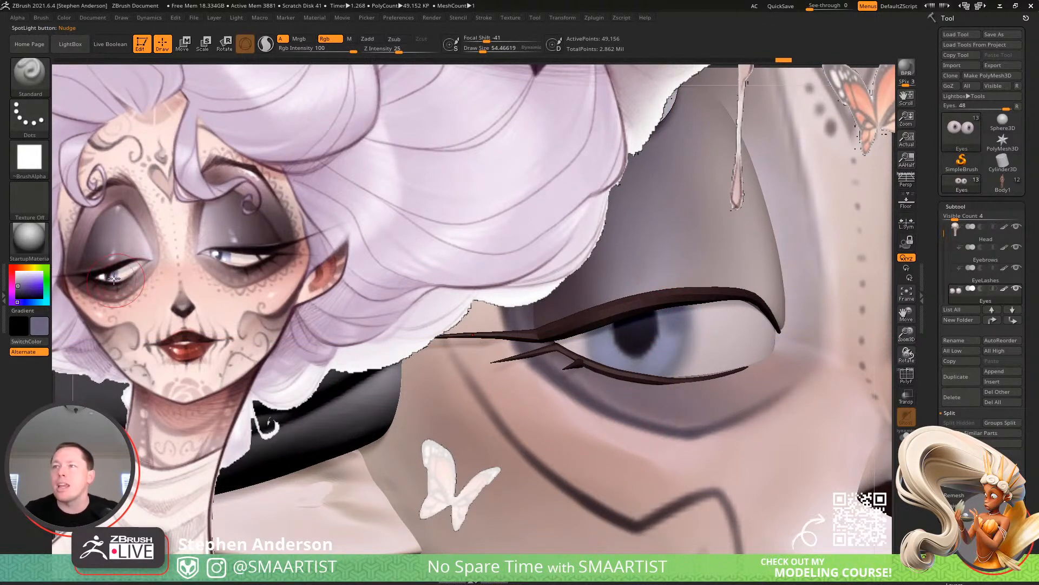
left_click(19, 302)
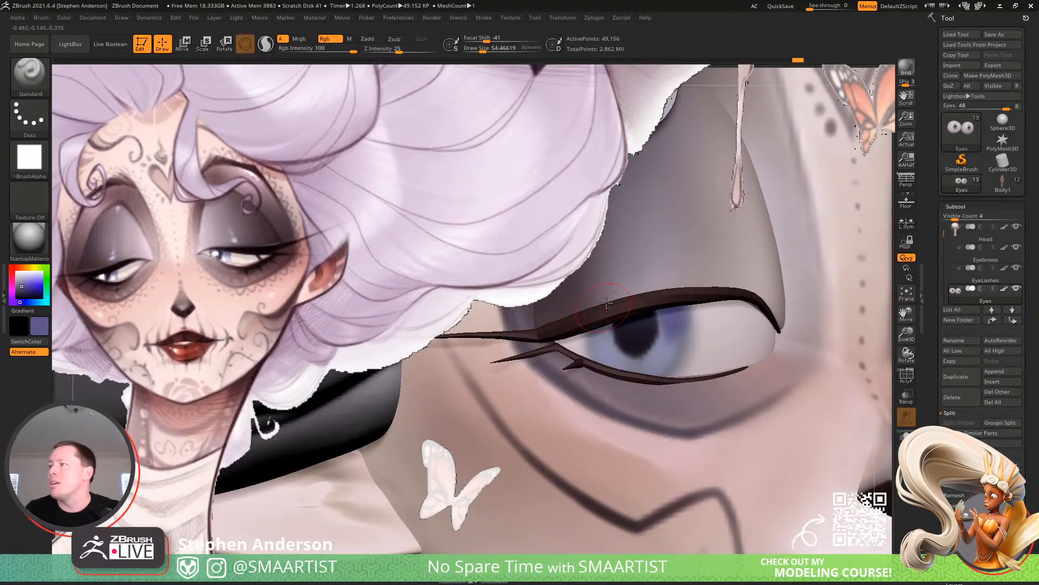
left_click(907, 436)
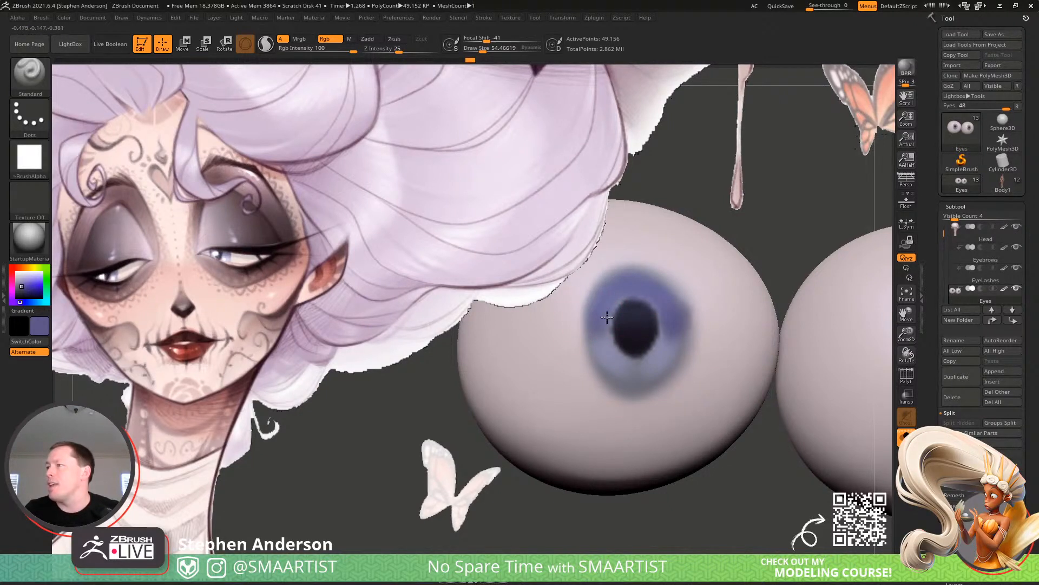
Choose a darker, muted blue and shade the upper part of the iris on both eyeballs around the pupils
key("space")
left_click_drag(789, 249, 647, 269, "alt")
left_click(906, 435)
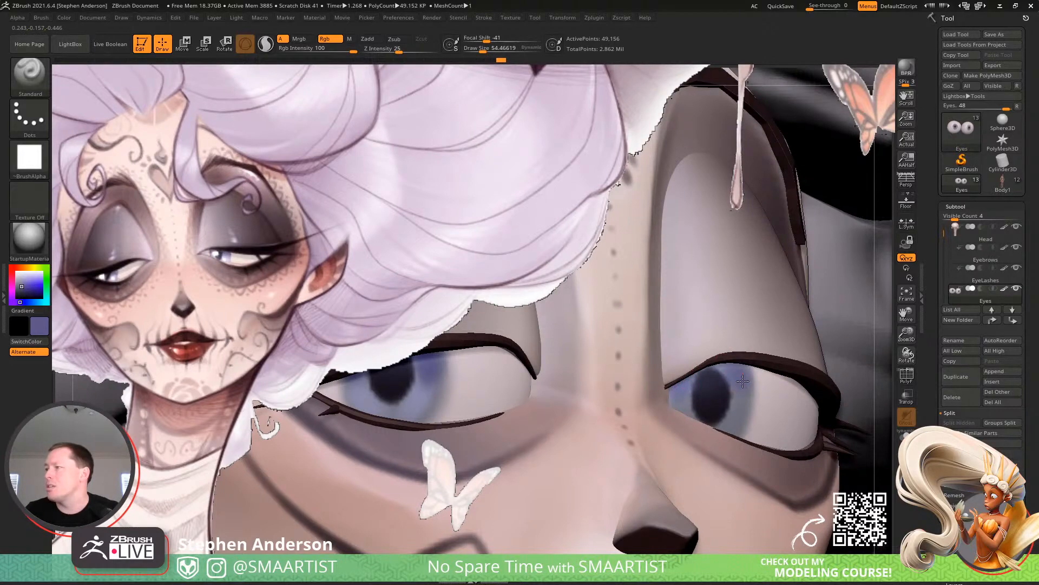
left_click(906, 437)
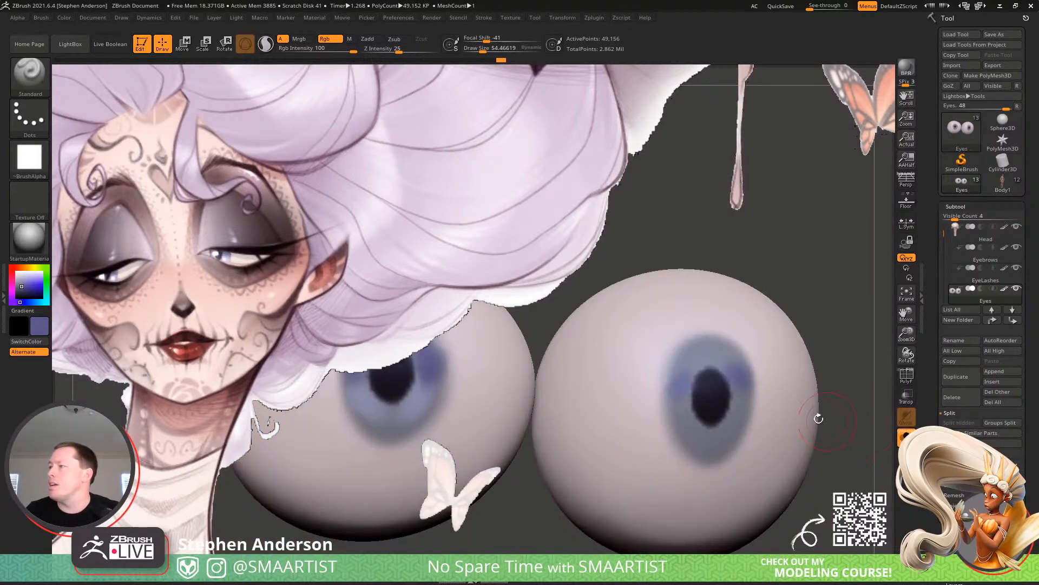
right_click_drag(714, 353, 681, 368)
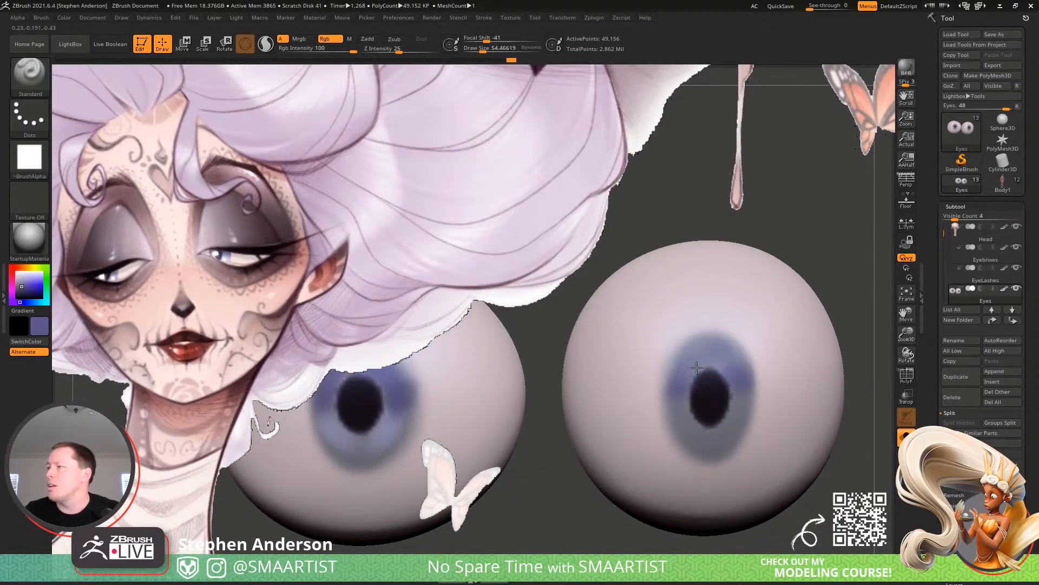
left_click(20, 288)
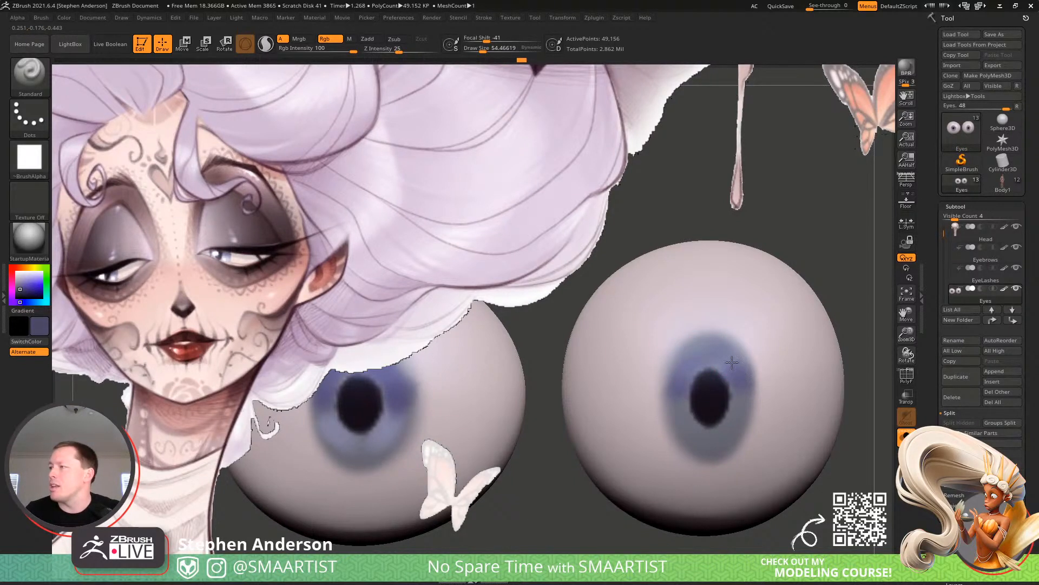
left_click_drag(712, 352, 692, 363)
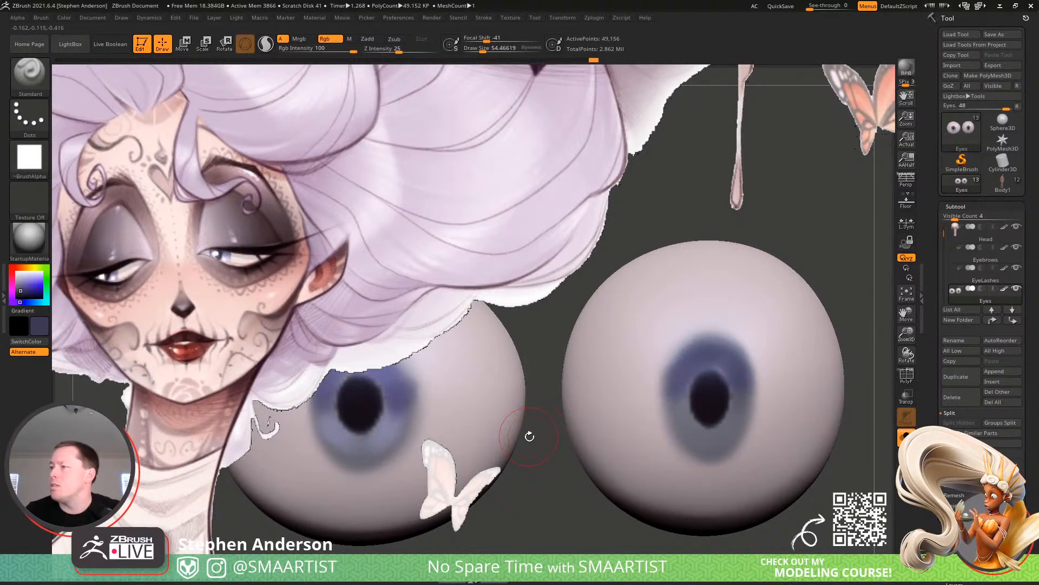
left_click_drag(529, 436, 563, 408)
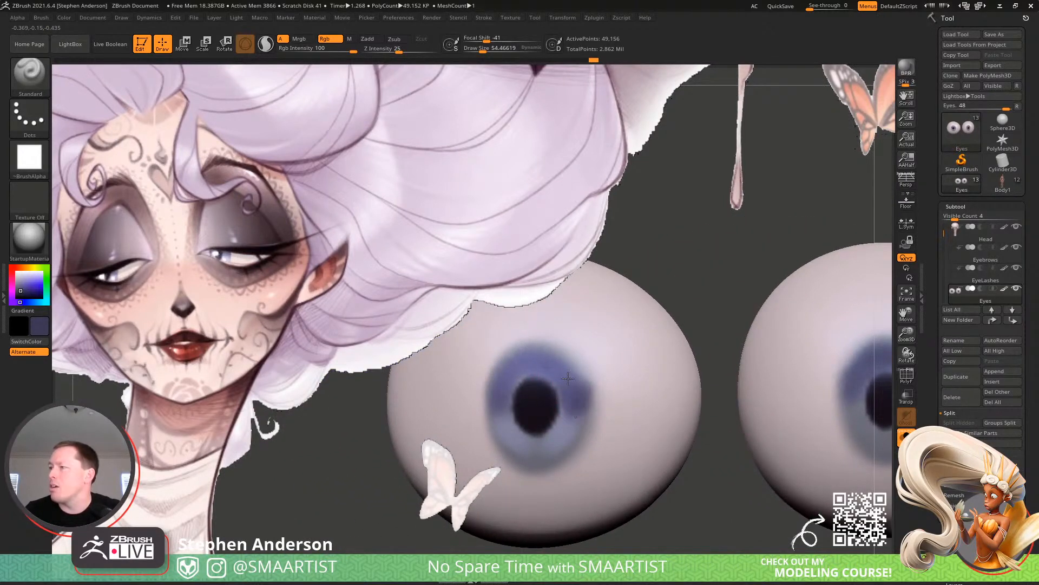
left_click_drag(555, 367, 517, 381)
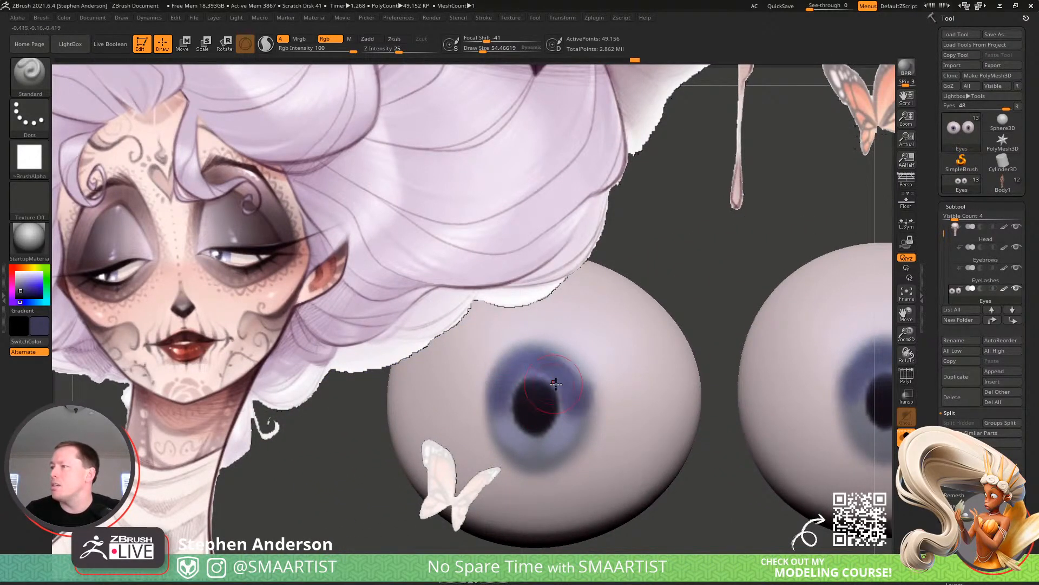
Sample a pale pinkish white and turn off the isolated view to show the eyes within the whole head
key("c")
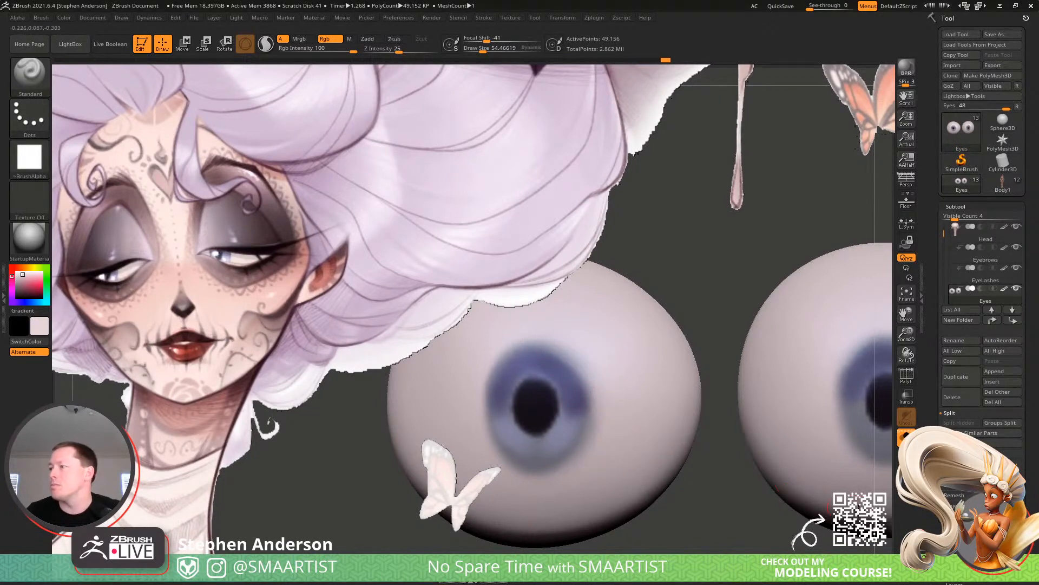
left_click(906, 438)
mouse_move(692, 440)
right_mouse_down("ctrl")
mouse_move(703, 405)
mouse_move(684, 361)
mouse_move(674, 396)
mouse_move(652, 377)
right_mouse_up("ctrl")
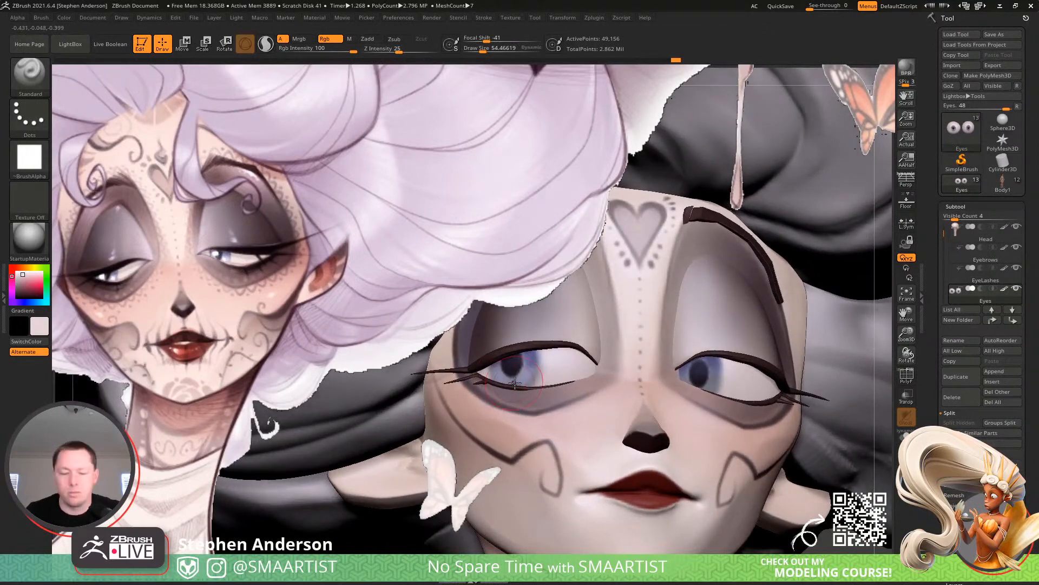
Subdivide the eyes mesh one level and sample the dark colour of the pupil
key("ctrl+d")
right_click_drag(533, 389, 568, 398, "ctrl")
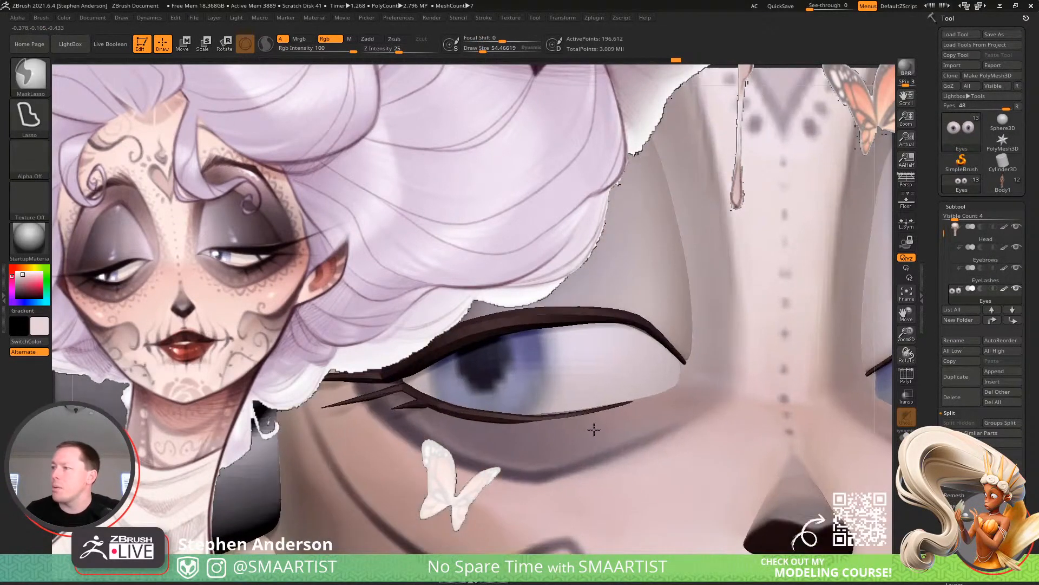
right_click_drag(492, 371, 481, 363)
key("c")
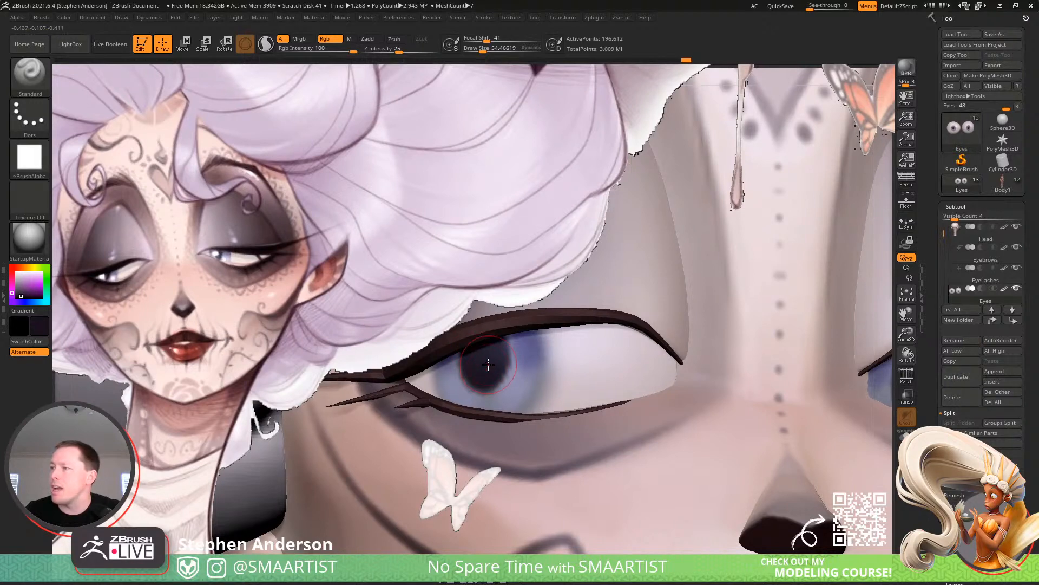
Isolate the eyes and repaint the first eye's pupil as a smooth dark oval with a draw size of about 73
left_click(907, 438)
mouse_move(484, 361)
right_mouse_down("ctrl")
mouse_move(502, 383)
mouse_move(638, 413)
right_mouse_up("ctrl")
key("shift+f")
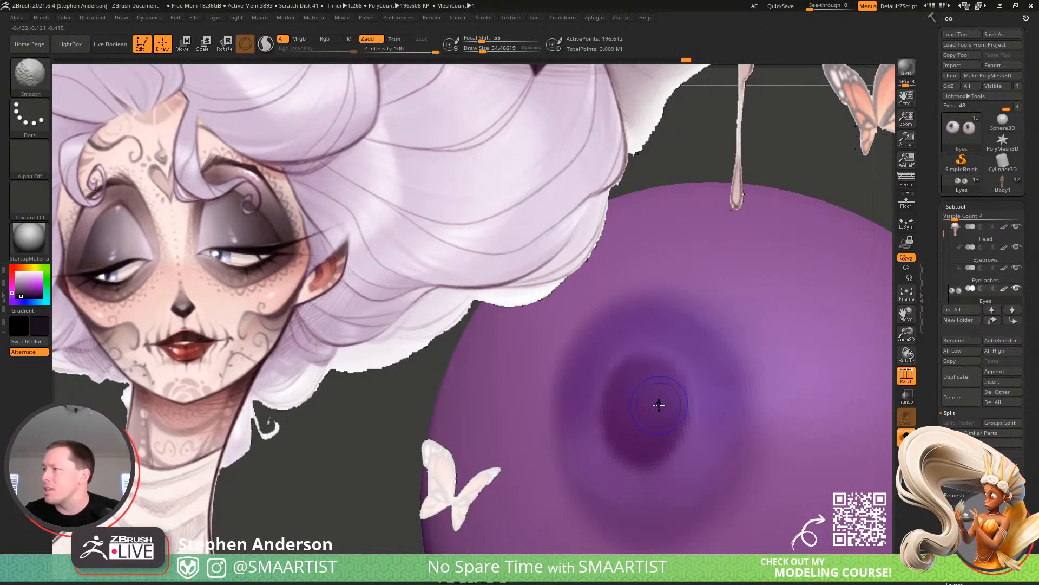
key("shift+f")
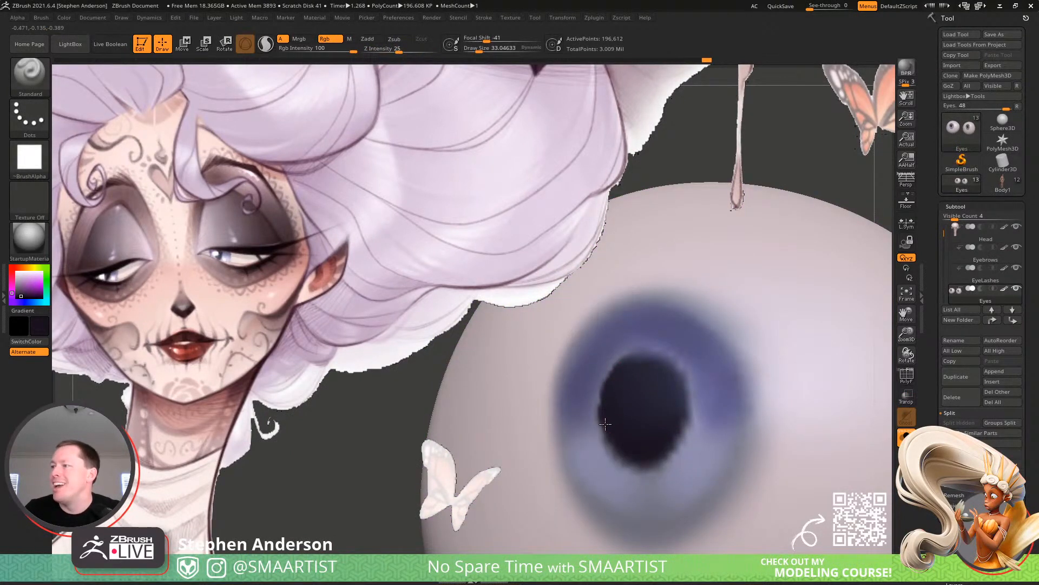
key("s")
left_click_drag(639, 411, 668, 414)
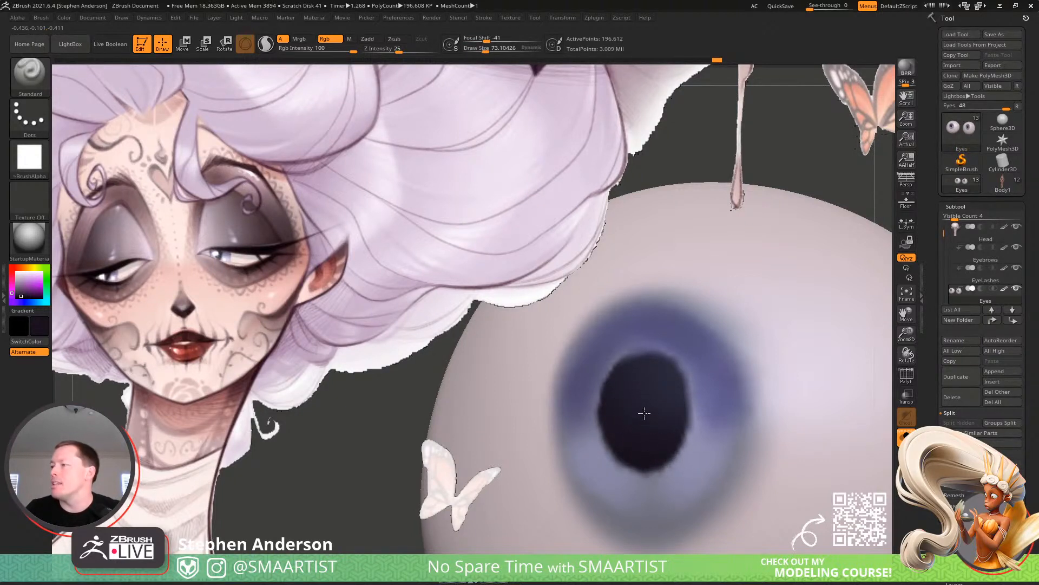
left_click_drag(654, 363, 657, 374)
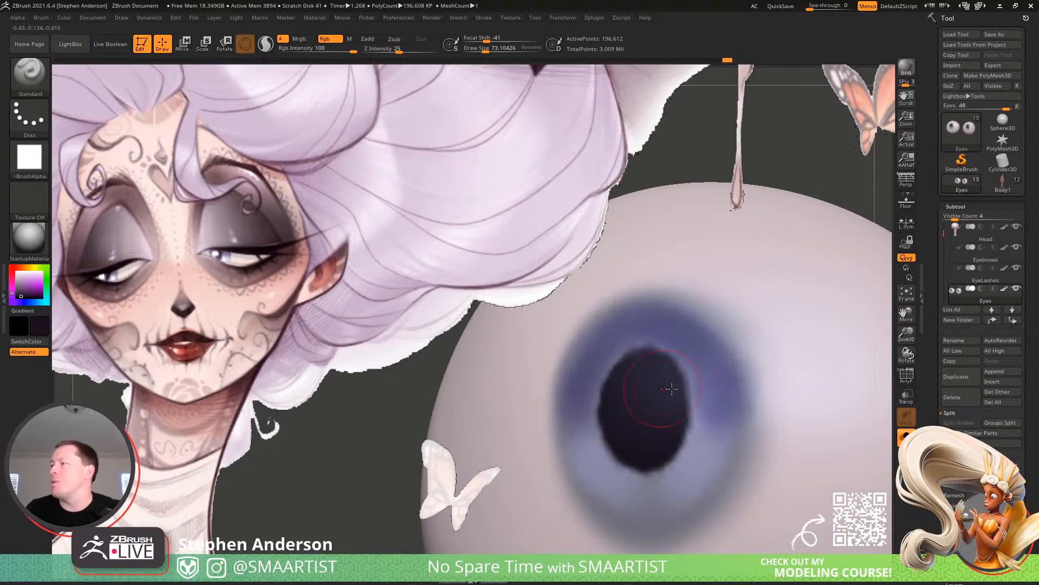
left_click_drag(756, 376, 481, 290)
key("ctrl+z")
Repaint the second eye's pupil as a clean dark oval, undoing the first attempt
mouse_move(701, 378)
right_mouse_down("alt")
mouse_move(642, 329)
mouse_move(433, 333)
right_mouse_up("alt")
mouse_move(692, 367)
right_mouse_down()
mouse_move(733, 385)
mouse_move(722, 373)
right_mouse_up()
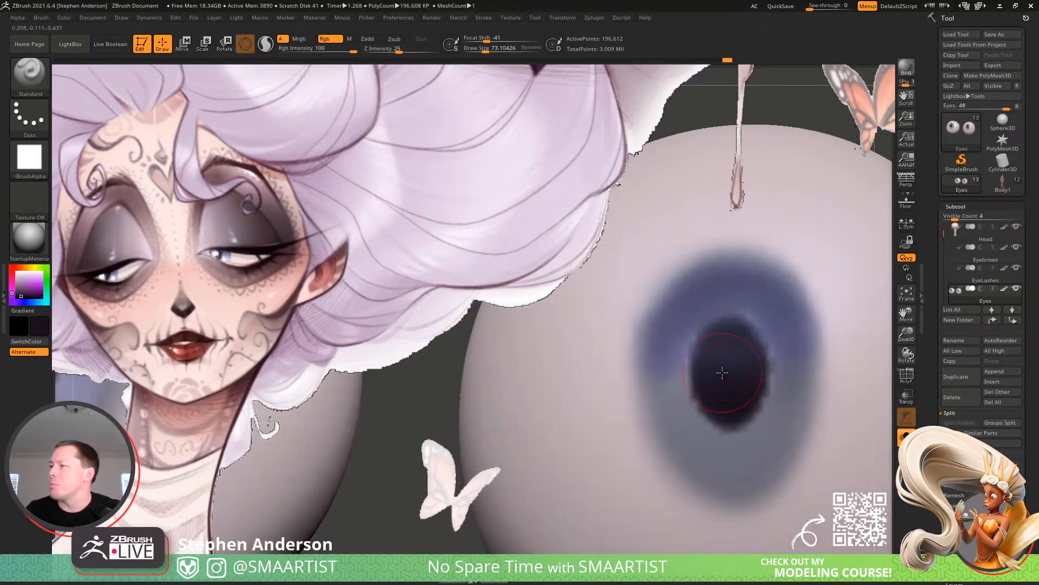
left_click_drag(732, 411, 726, 407)
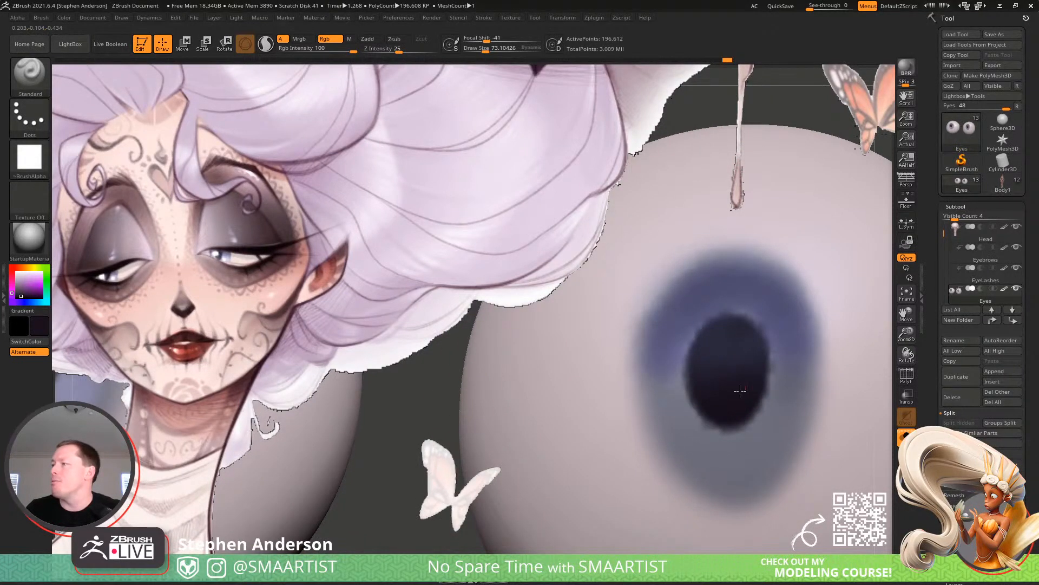
key("ctrl+z")
mouse_move(733, 334)
left_mouse_down()
mouse_move(744, 338)
mouse_move(749, 398)
mouse_move(712, 406)
mouse_move(719, 362)
left_mouse_up()
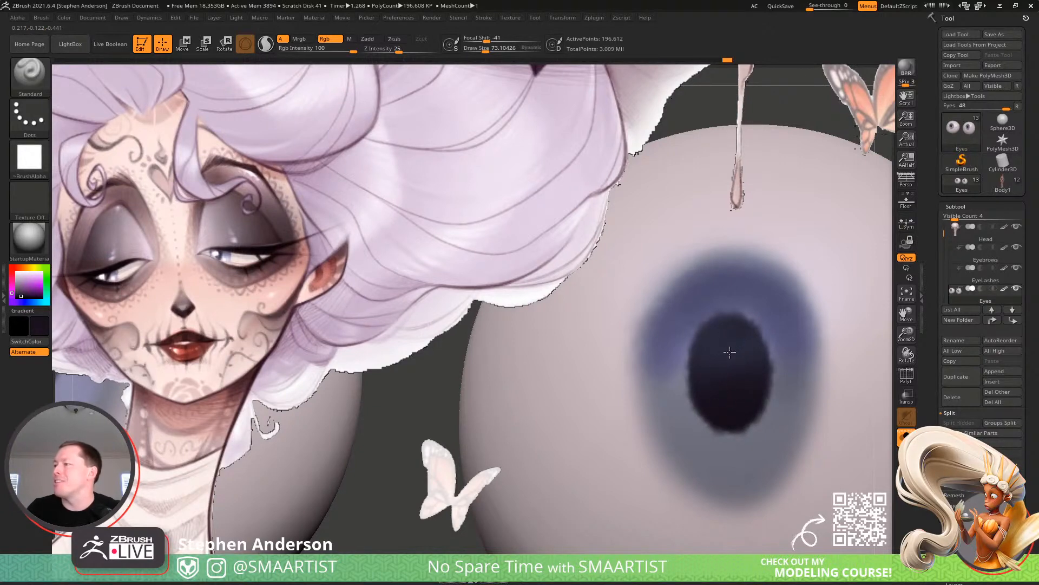
mouse_move(764, 409)
right_mouse_down("ctrl")
mouse_move(736, 392)
mouse_move(523, 386)
mouse_move(578, 375)
right_mouse_up("ctrl")
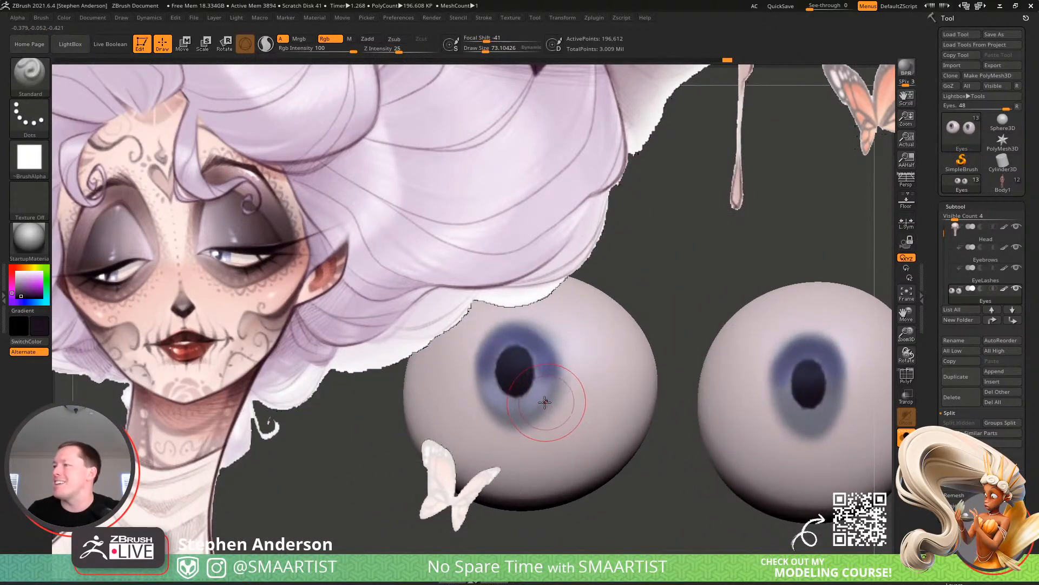
Sample a light greyish blue and repaint the lower and outer parts of both irises with a draw size of about 48
key("c")
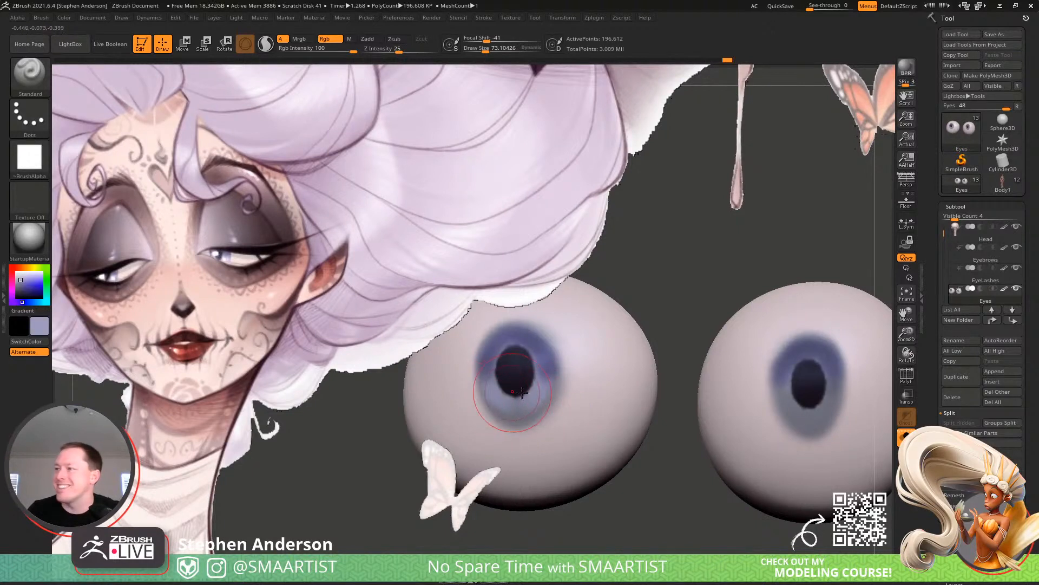
right_click_drag(791, 402, 723, 394, "alt")
key("s")
mouse_move(725, 393)
left_mouse_down()
mouse_move(711, 388)
mouse_move(777, 384)
left_mouse_up()
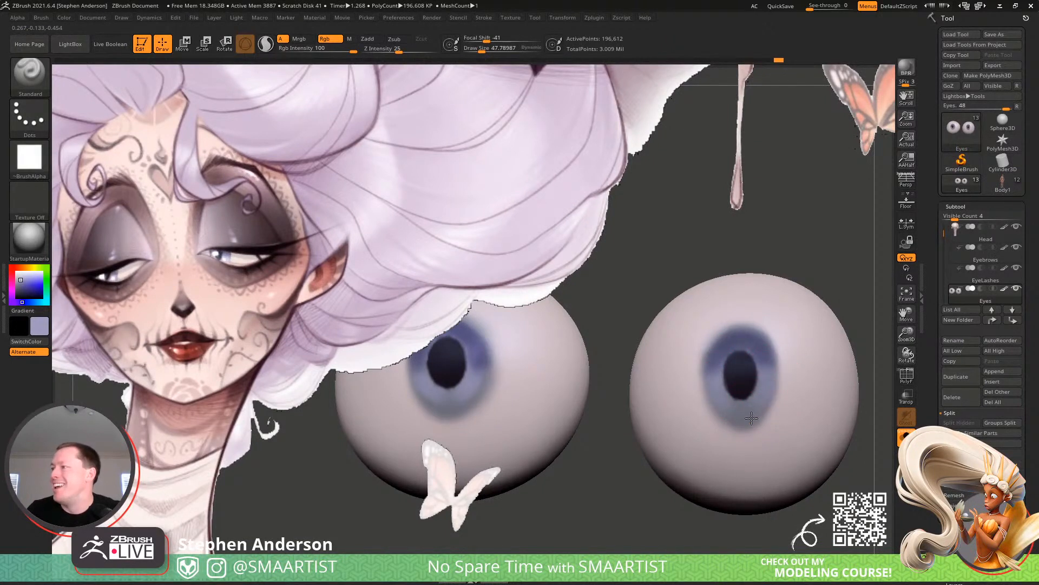
left_click_drag(751, 418, 768, 344)
left_click_drag(717, 396, 718, 365)
right_click_drag(483, 374, 547, 406, "alt")
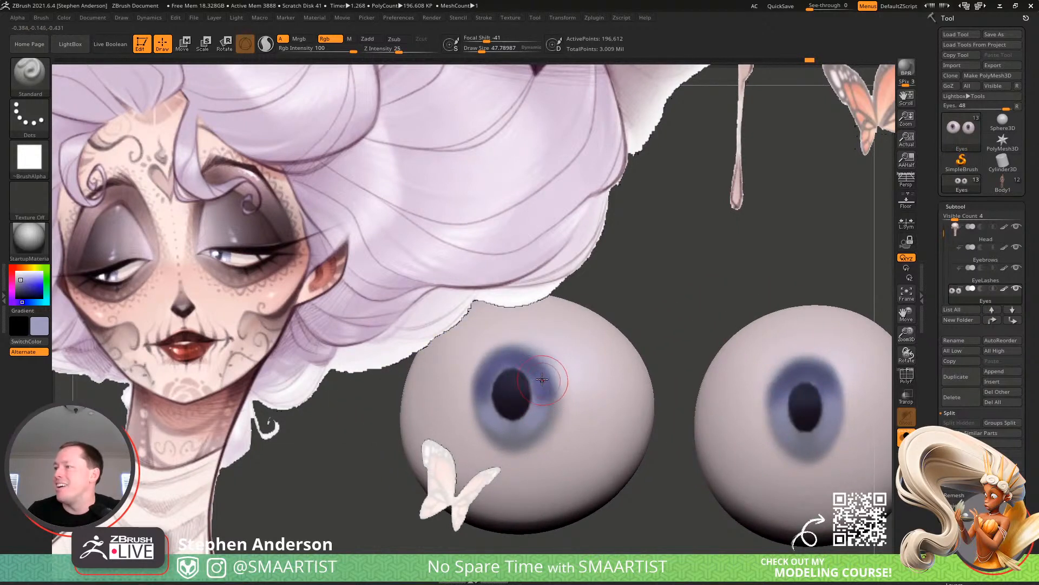
mouse_move(543, 379)
left_mouse_down()
mouse_move(483, 416)
mouse_move(501, 435)
left_mouse_up()
Sample the pale pinkish white of the eyeball and clean up the outer edges of both irises
key("c")
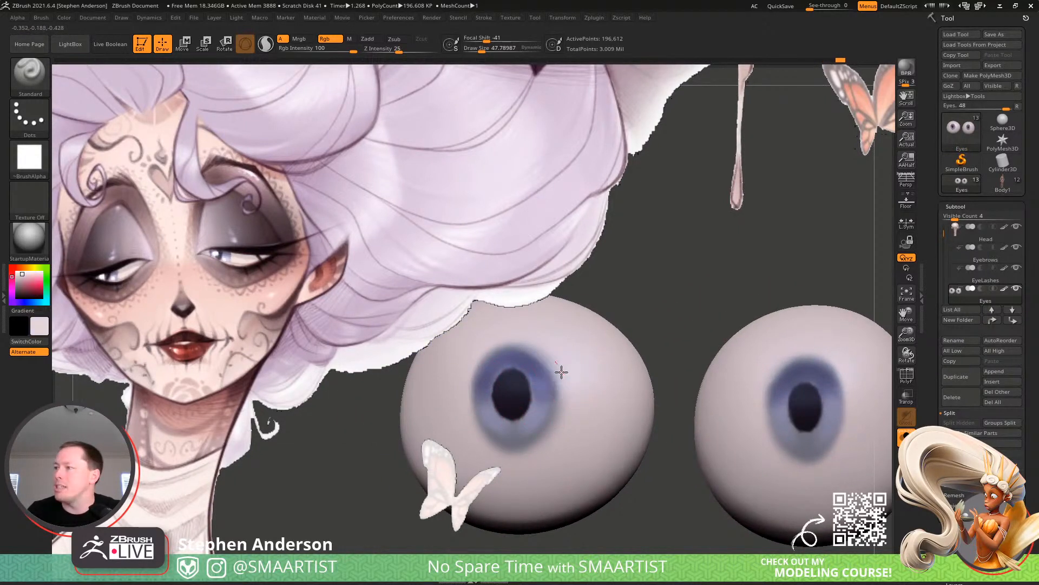
mouse_move(540, 347)
left_mouse_down()
mouse_move(557, 419)
mouse_move(564, 396)
mouse_move(565, 406)
left_mouse_up()
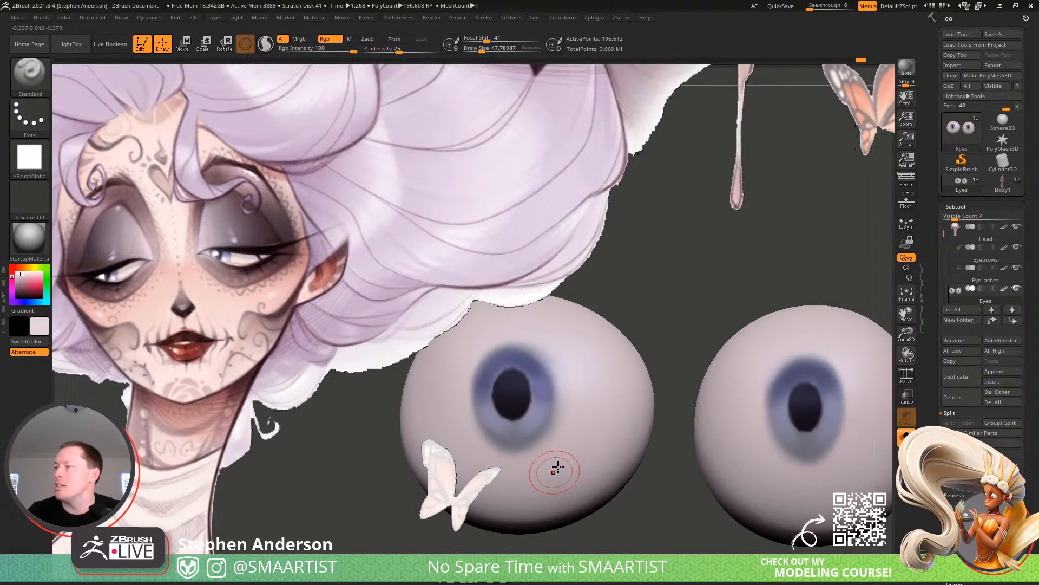
mouse_move(785, 444)
right_mouse_down("alt")
mouse_move(714, 403)
mouse_move(707, 410)
right_mouse_up("alt")
left_click_drag(774, 391, 770, 400)
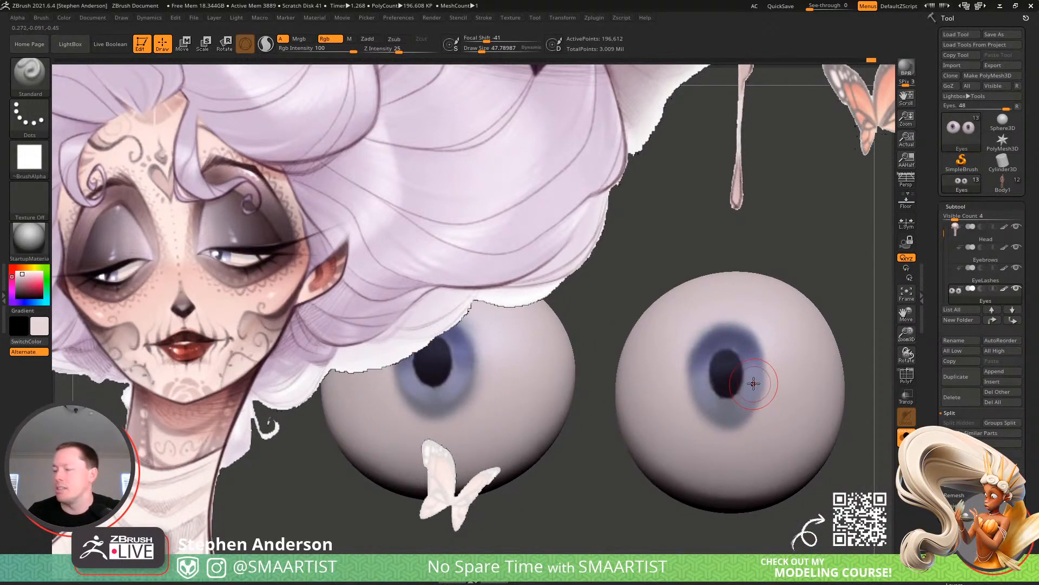
right_click_drag(754, 420, 783, 429, "alt")
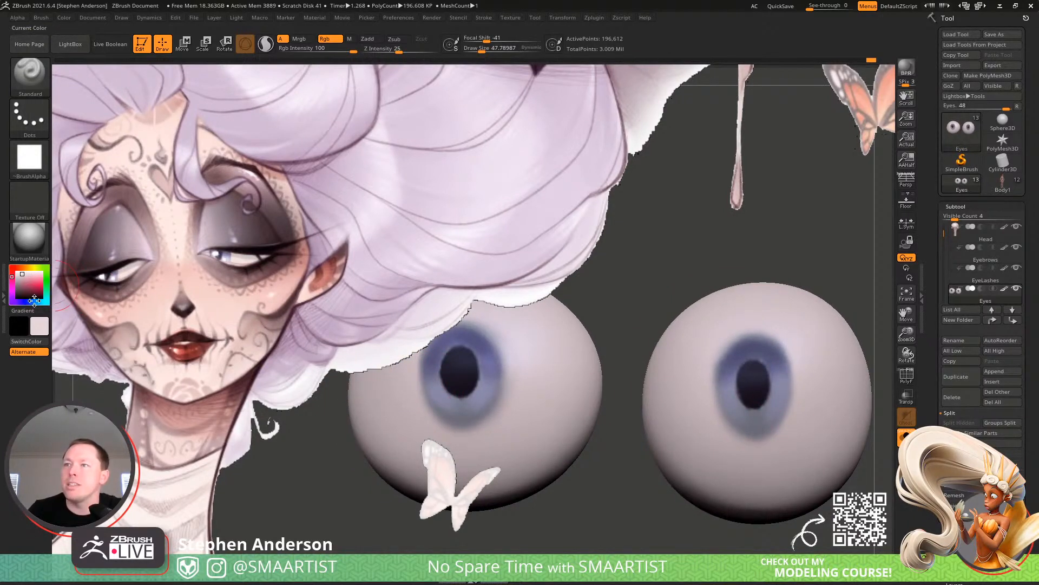
Pick a very light blue and brighten the lower part of both irises, undoing the first stroke
left_click_drag(34, 299, 30, 278)
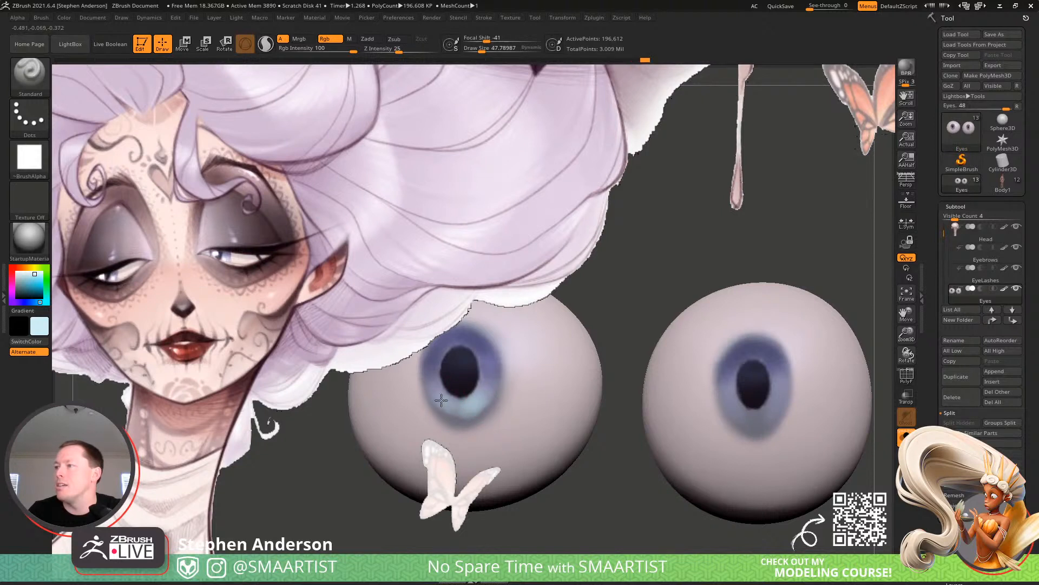
key("ctrl")
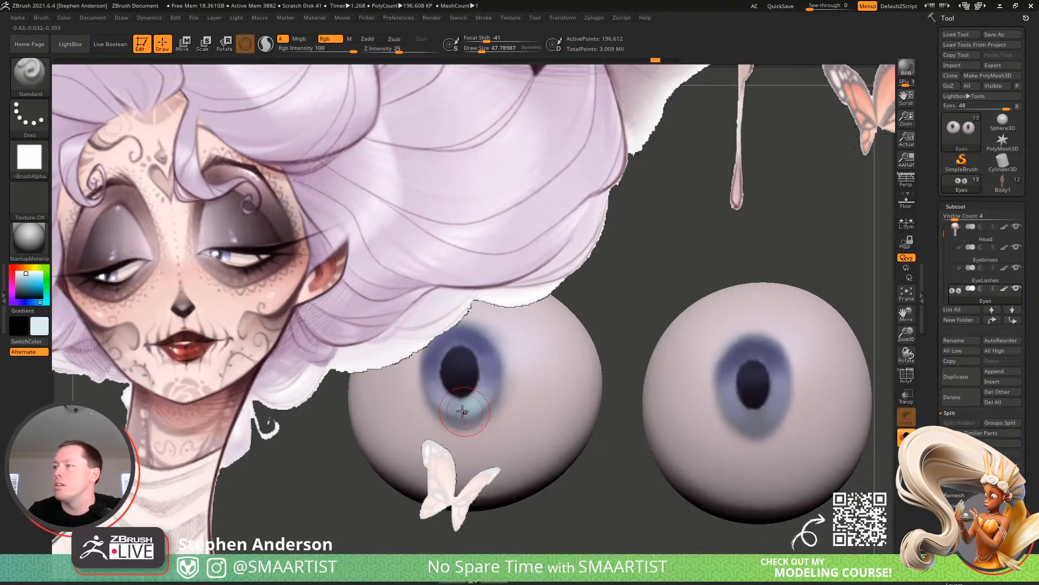
left_click_drag(447, 402, 490, 405)
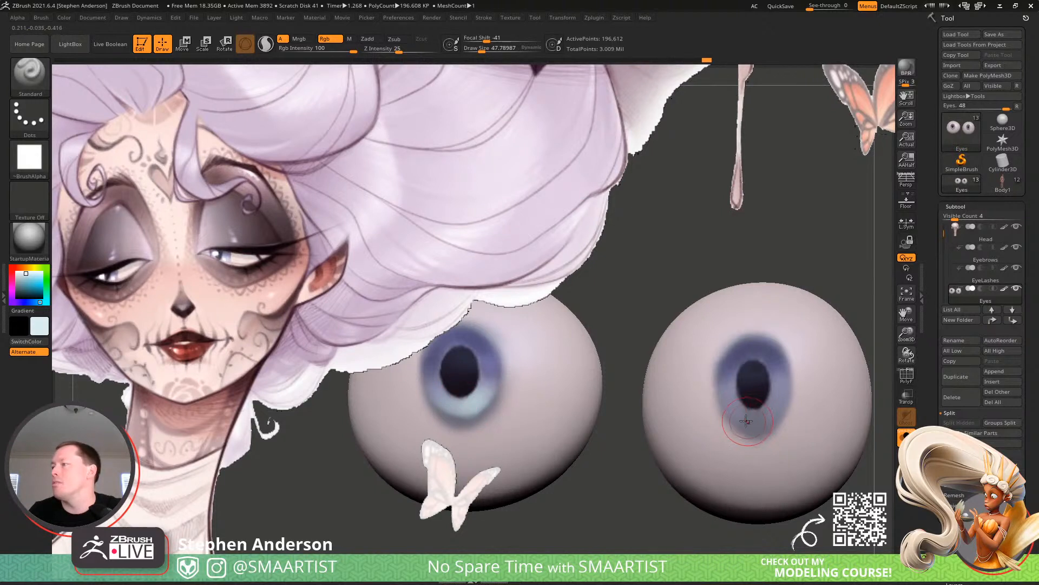
mouse_move(777, 398)
left_mouse_down()
mouse_move(746, 418)
mouse_move(780, 390)
left_mouse_up()
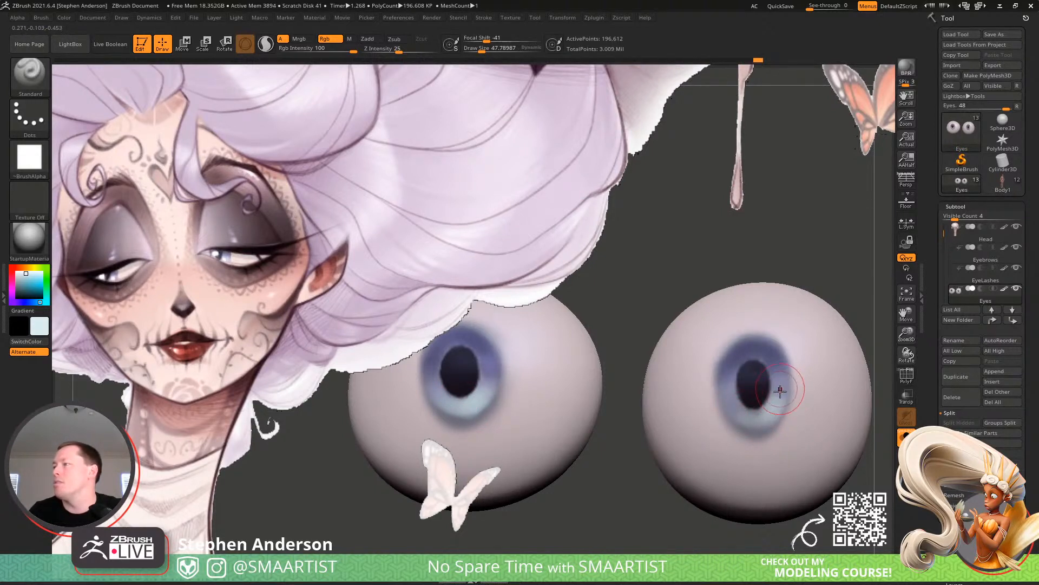
Turn off the isolated view and paint a small pale highlight at the edge of each pupil with a draw size of about 19
left_click(906, 436)
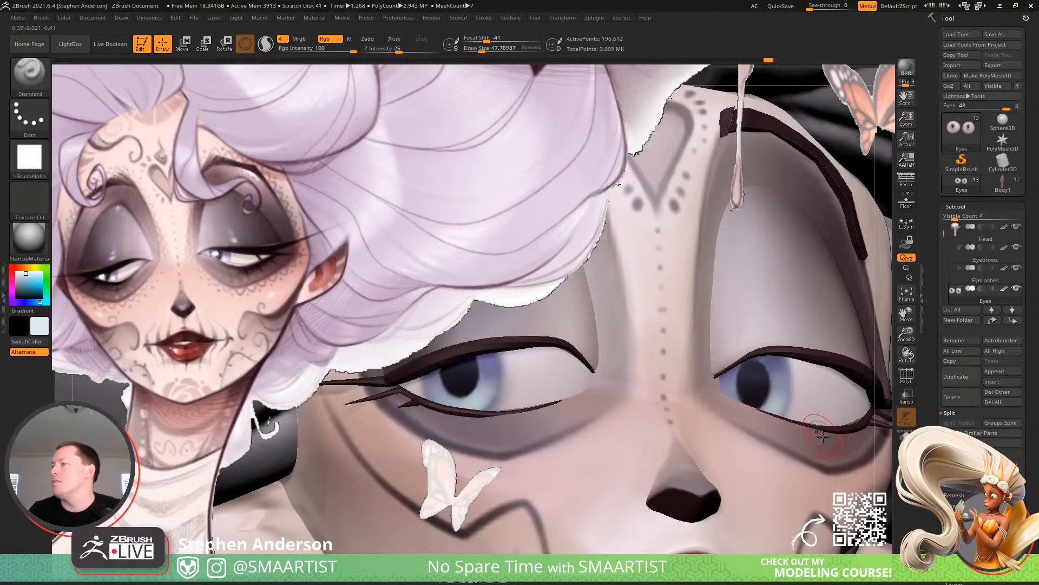
mouse_move(824, 451)
right_mouse_down("ctrl")
mouse_move(731, 341)
mouse_move(726, 260)
right_mouse_up("ctrl")
mouse_move(801, 343)
right_mouse_down("alt")
mouse_move(728, 287)
mouse_move(811, 352)
right_mouse_up("alt")
mouse_move(812, 352)
right_mouse_down("ctrl")
mouse_move(806, 257)
mouse_move(806, 476)
mouse_move(704, 394)
right_mouse_up("ctrl")
right_click_drag(695, 354, 722, 392, "ctrl")
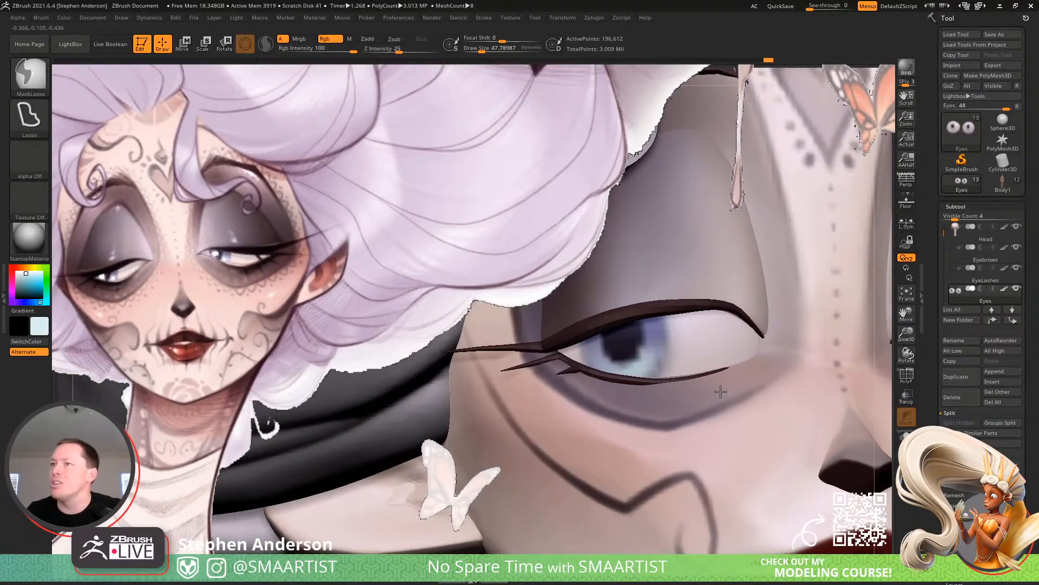
key("s")
left_click_drag(606, 343, 600, 344)
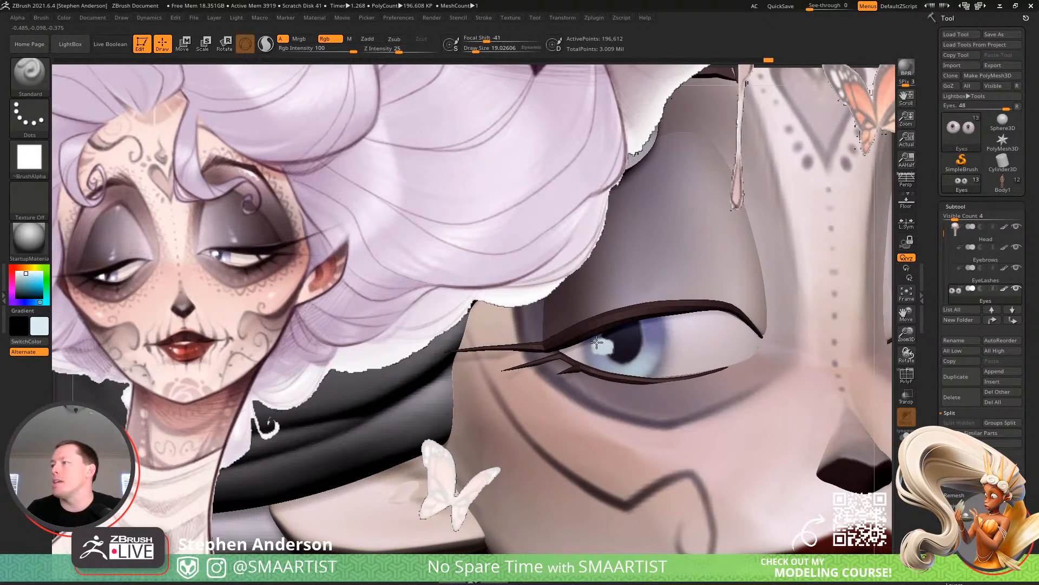
right_click_drag(749, 333, 615, 384, "alt")
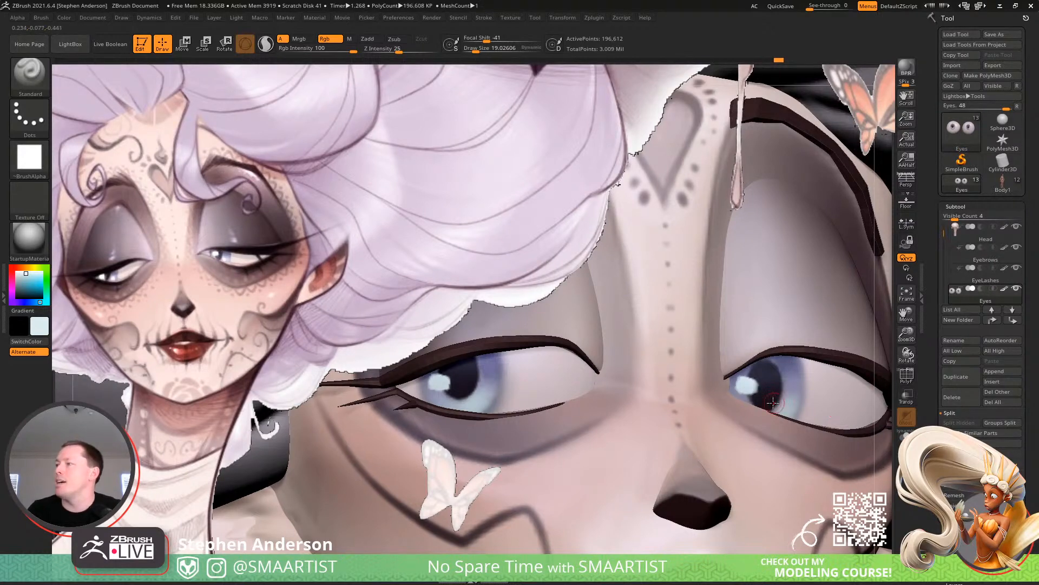
Sample a dusky mauve from the reference, select the Head subtool and shade beneath the cheekbone marking with a draw size of about 51
mouse_move(812, 449)
right_mouse_down("ctrl")
mouse_move(801, 478)
mouse_move(772, 464)
right_mouse_up("ctrl")
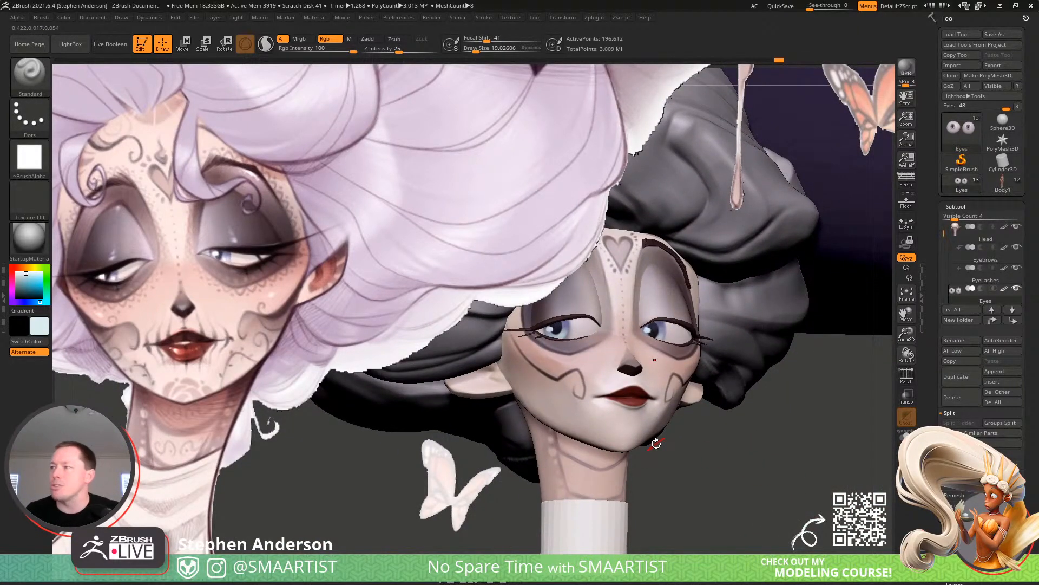
mouse_move(657, 410)
right_mouse_down("ctrl")
mouse_move(688, 414)
mouse_move(669, 406)
right_mouse_up("ctrl")
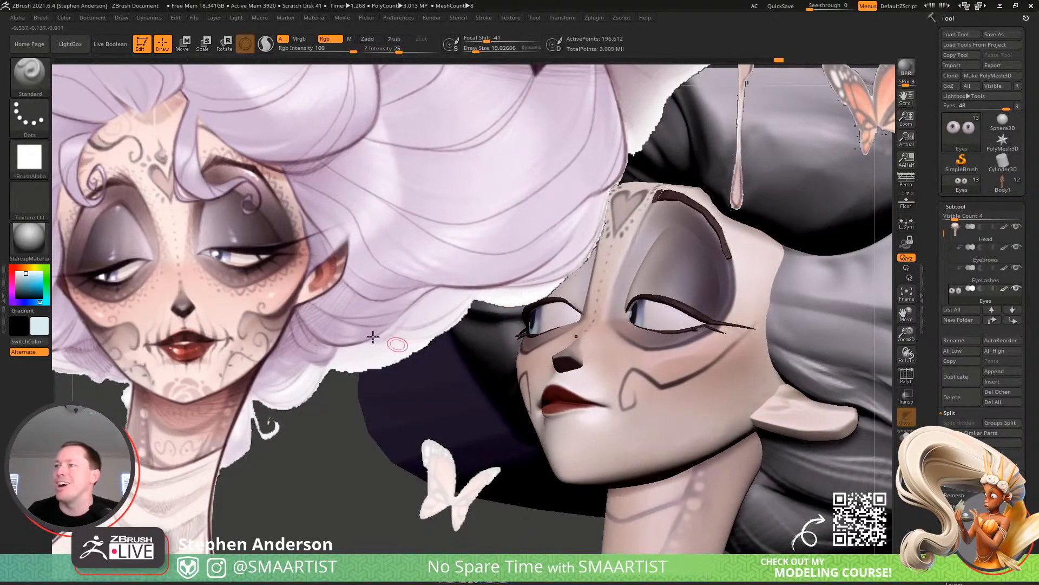
key("w")
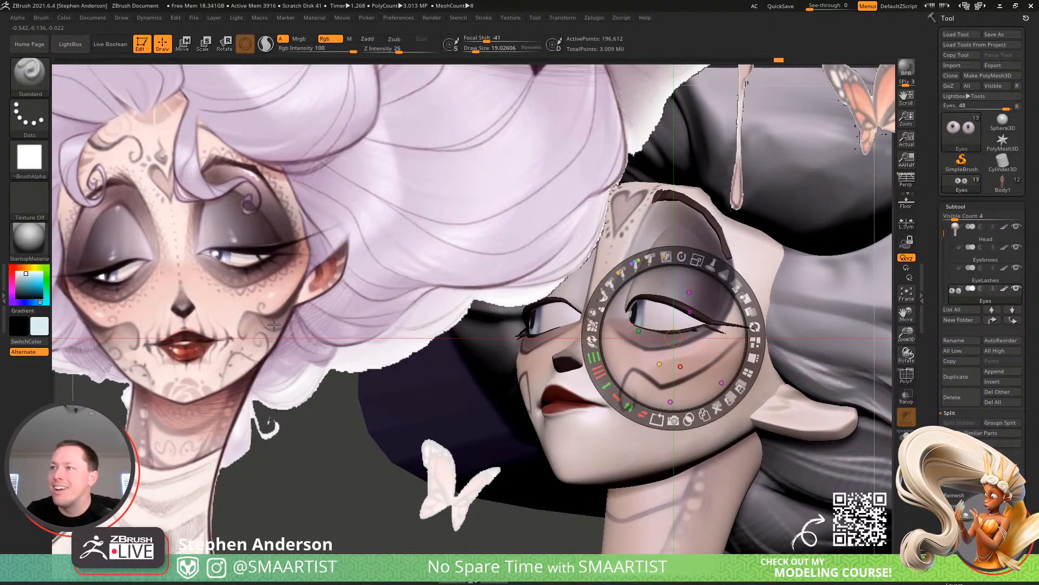
key("c")
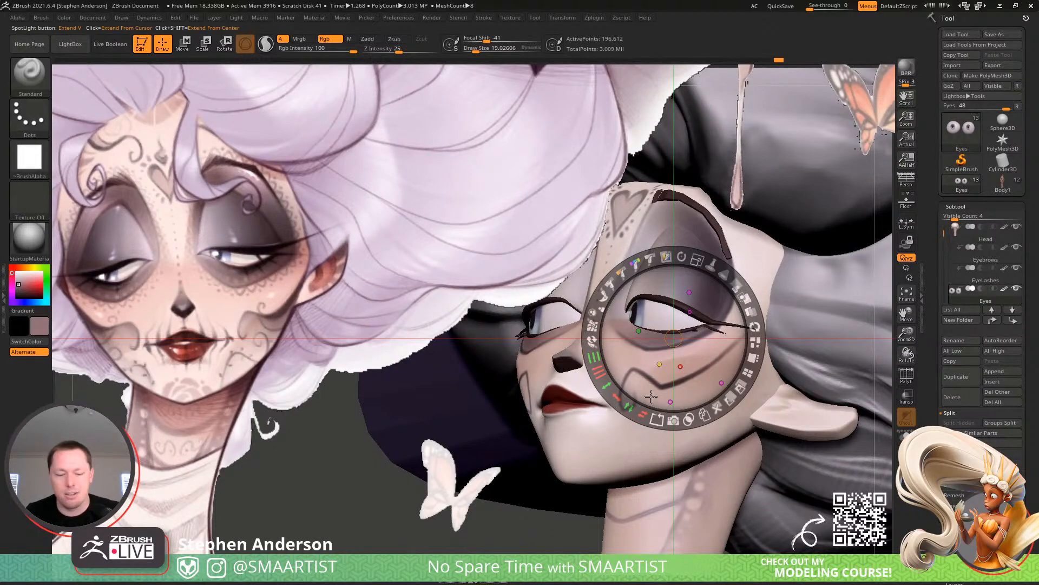
key("z")
key("s")
mouse_move(671, 392)
left_mouse_down()
mouse_move(684, 392)
mouse_move(640, 380)
mouse_move(652, 398)
mouse_move(716, 382)
left_mouse_up()
left_click(682, 393, "alt")
key("s")
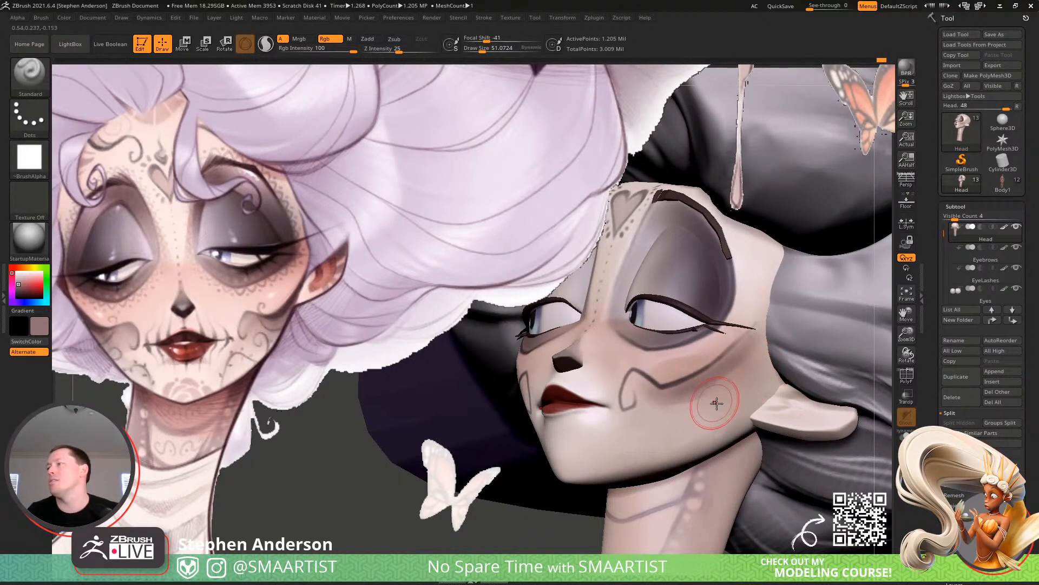
right_click_drag(680, 390, 704, 395, "ctrl")
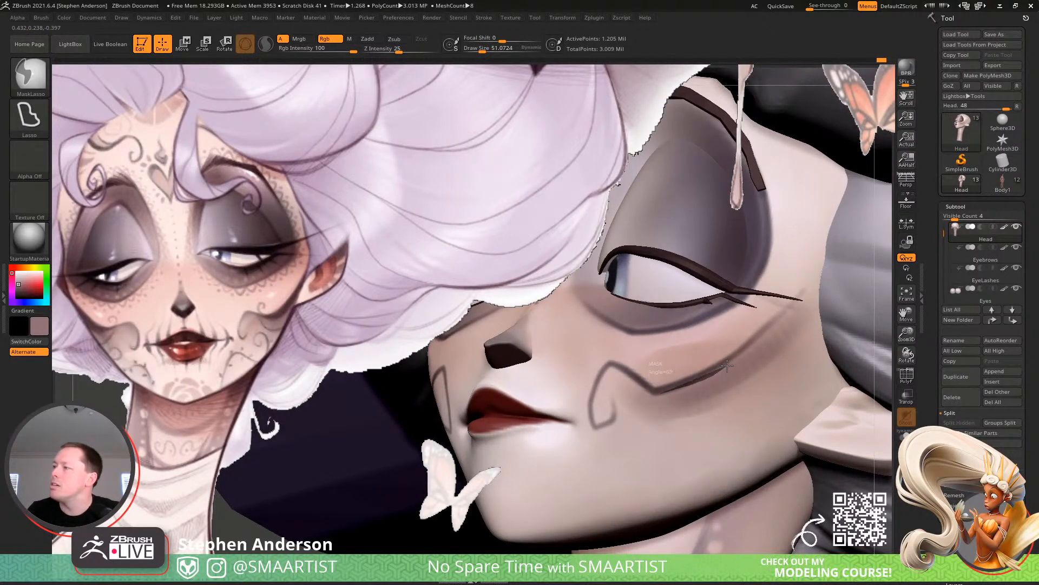
Lasso-mask the upper face down to the cheekbone marking and its curled end near the mouth
mouse_move(756, 344)
left_mouse_down("ctrl")
mouse_move(791, 307)
mouse_move(828, 160)
mouse_move(599, 184)
mouse_move(536, 347)
mouse_move(574, 384)
mouse_move(794, 357)
left_mouse_up("ctrl")
mouse_move(797, 304)
left_mouse_down("ctrl+alt")
mouse_move(725, 373)
mouse_move(737, 373)
mouse_move(742, 353)
mouse_move(651, 412)
left_mouse_up("ctrl+alt")
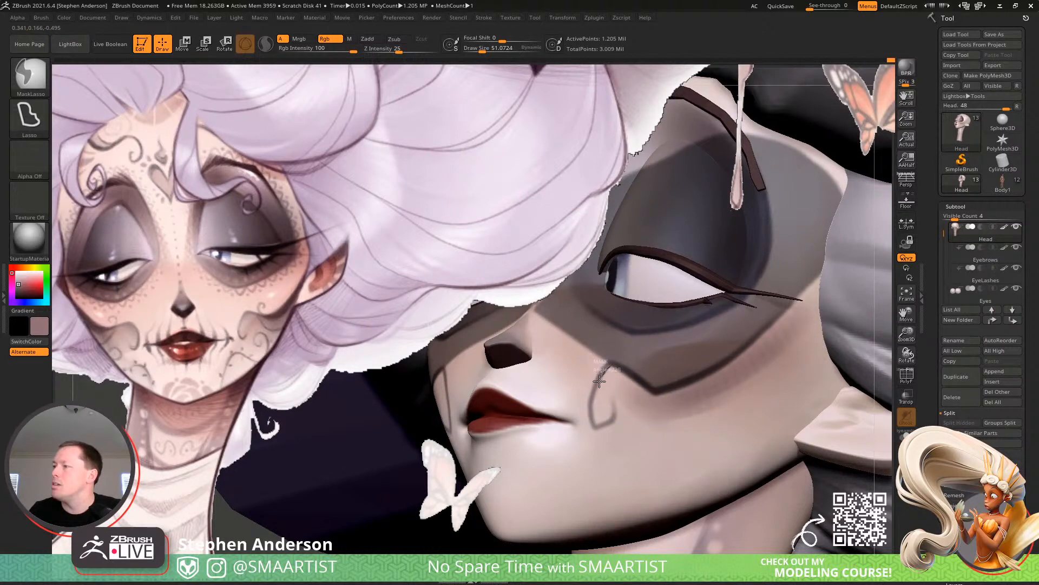
mouse_move(594, 427)
left_mouse_down("ctrl")
mouse_move(575, 423)
mouse_move(570, 279)
mouse_move(656, 298)
left_mouse_up("ctrl")
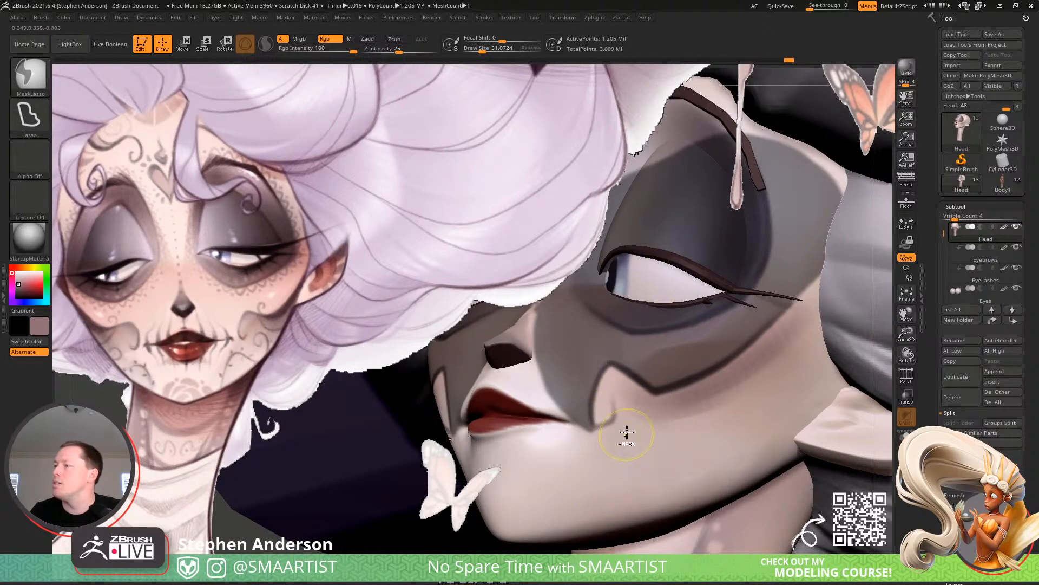
Paint broad, soft mauve shading across the unmasked cheek below the marking with a draw size of about 208
key("s")
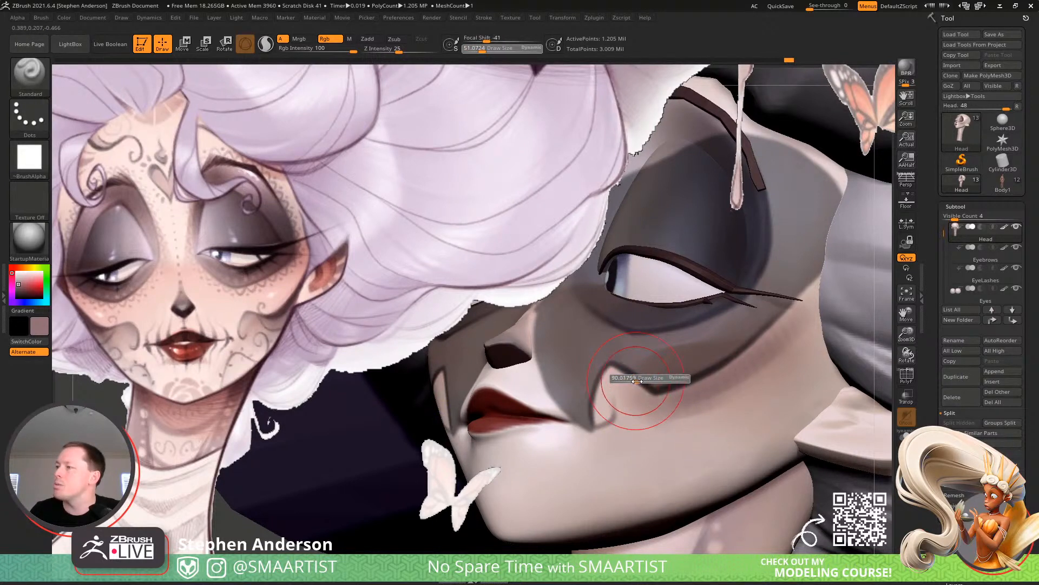
mouse_move(637, 381)
left_mouse_down()
mouse_move(731, 399)
mouse_move(667, 418)
mouse_move(709, 403)
mouse_move(700, 414)
mouse_move(758, 381)
left_mouse_up()
key("s")
mouse_move(797, 331)
left_mouse_down()
mouse_move(741, 378)
mouse_move(828, 271)
mouse_move(690, 418)
mouse_move(623, 426)
mouse_move(742, 433)
mouse_move(767, 409)
left_mouse_up()
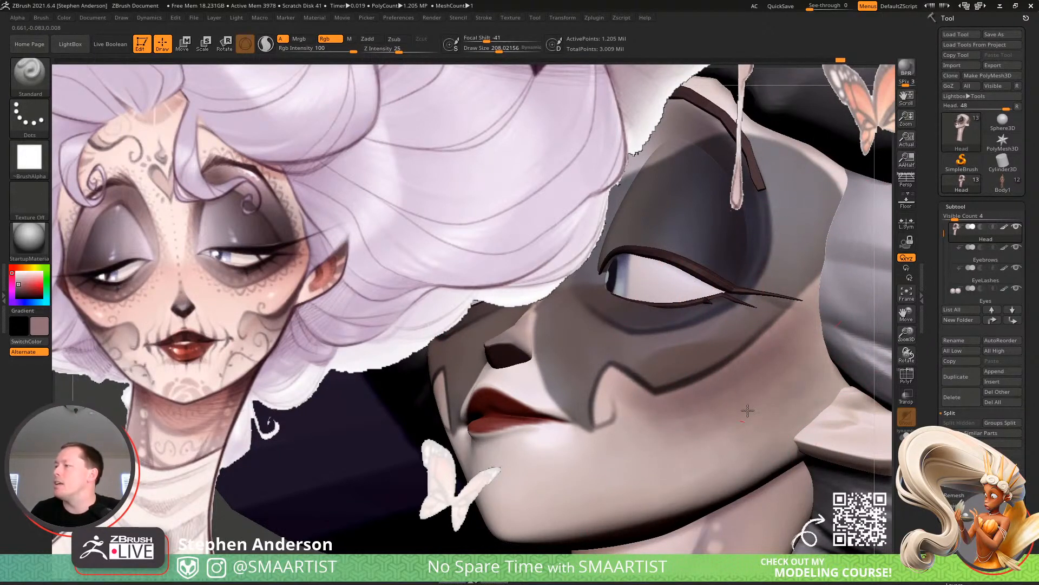
Switch the Smooth brush from Zadd to Rgb and blend the cheek shading, reducing its draw size to 58
key("shift")
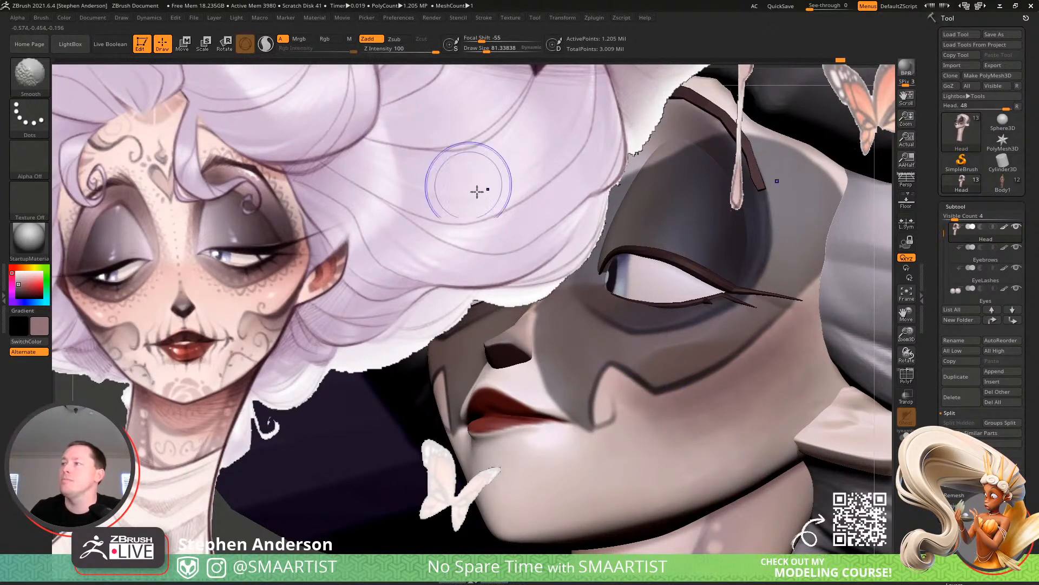
left_click(367, 39)
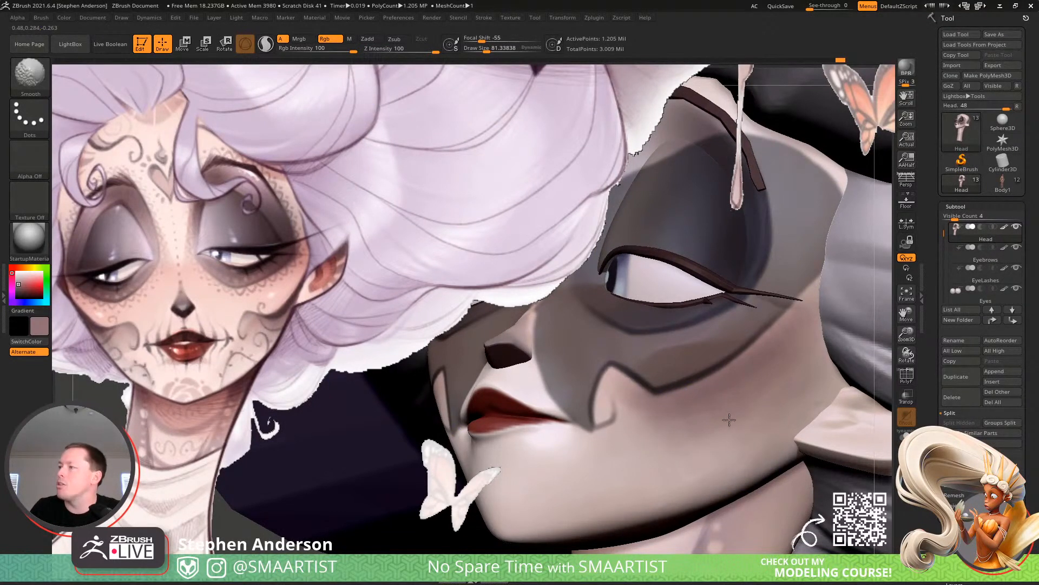
key("ctrl")
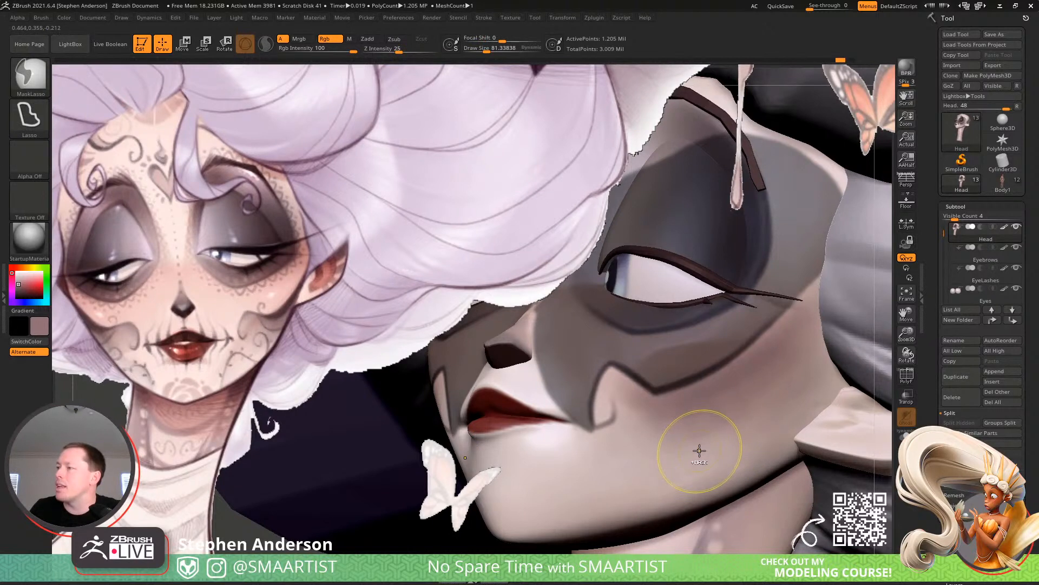
key("ctrl+z")
mouse_move(683, 449)
left_mouse_down("shift")
mouse_move(662, 436)
mouse_move(688, 417)
left_mouse_up("shift")
key("s")
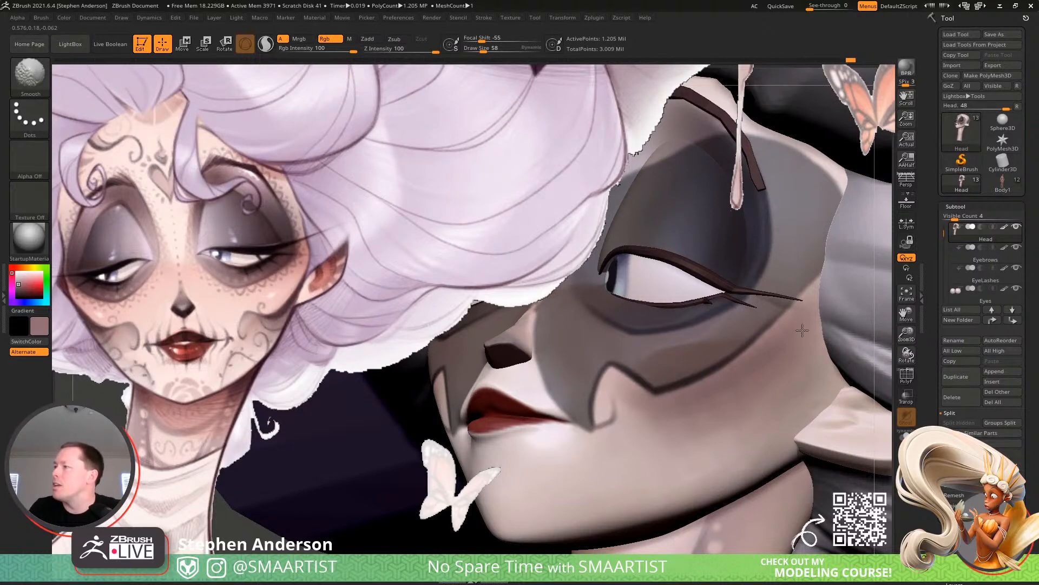
left_click_drag(669, 419, 689, 422, "shift")
Nudge the corner of the cheekbone marking upward on the head with the Move brush at a draw size of about 157
mouse_move(747, 441)
right_mouse_down("ctrl")
mouse_move(756, 509)
mouse_move(652, 378)
mouse_move(641, 382)
mouse_move(658, 429)
right_mouse_up("ctrl")
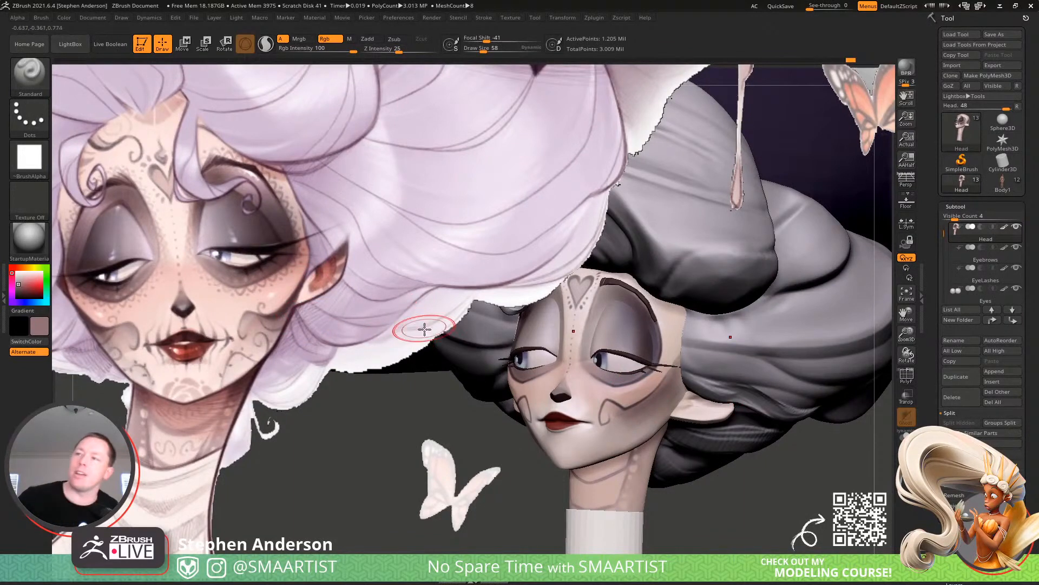
right_click_drag(634, 396, 640, 397)
mouse_move(634, 397)
right_mouse_down()
mouse_move(598, 400)
mouse_move(623, 433)
mouse_move(663, 421)
right_mouse_up()
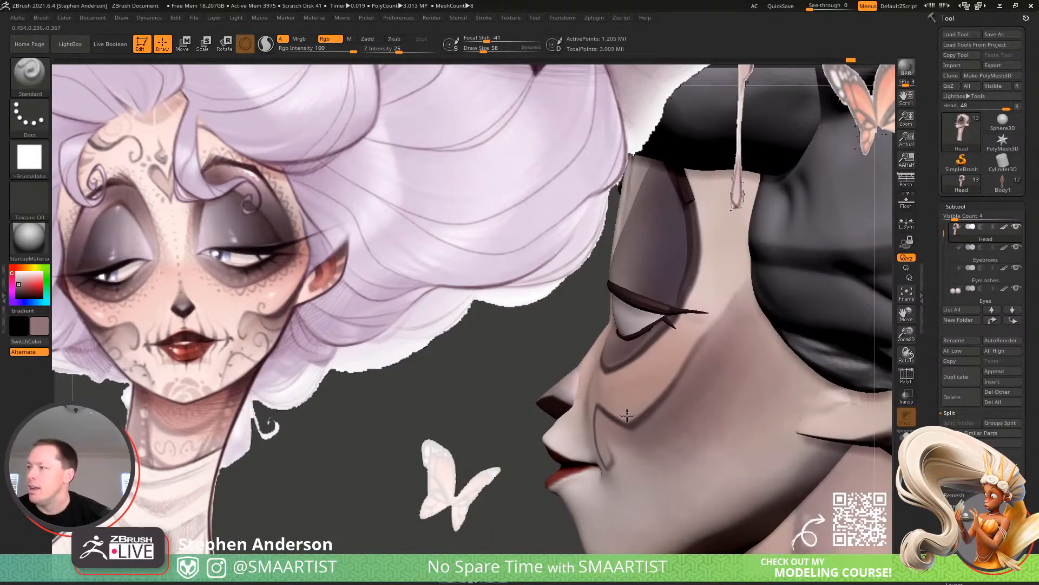
key("b")
key("m")
key("v")
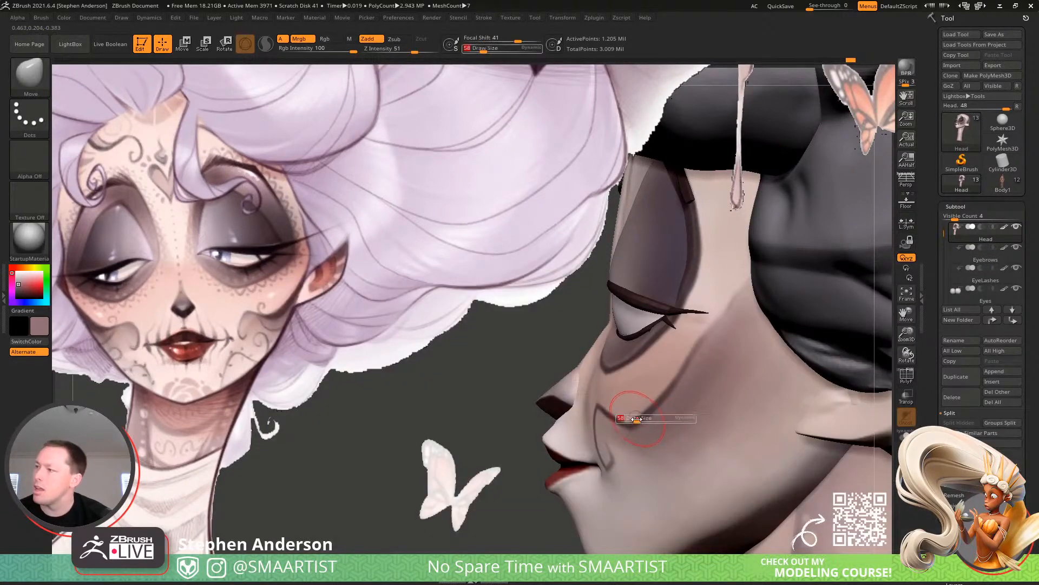
left_click_drag(648, 422, 649, 418)
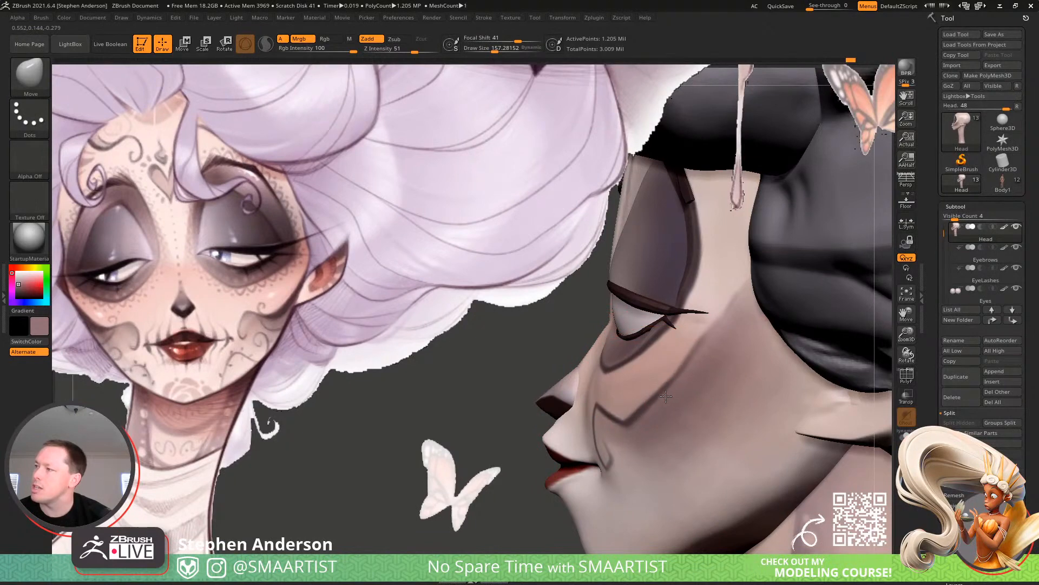
Shrink and reposition the reference artwork beside the model to show more of the costume, and select the Hair subtool
mouse_move(680, 379)
right_mouse_down()
mouse_move(723, 380)
mouse_move(677, 379)
right_mouse_up()
mouse_move(677, 379)
right_mouse_down("ctrl")
mouse_move(669, 360)
mouse_move(664, 398)
mouse_move(709, 409)
mouse_move(687, 391)
right_mouse_up("ctrl")
key("w")
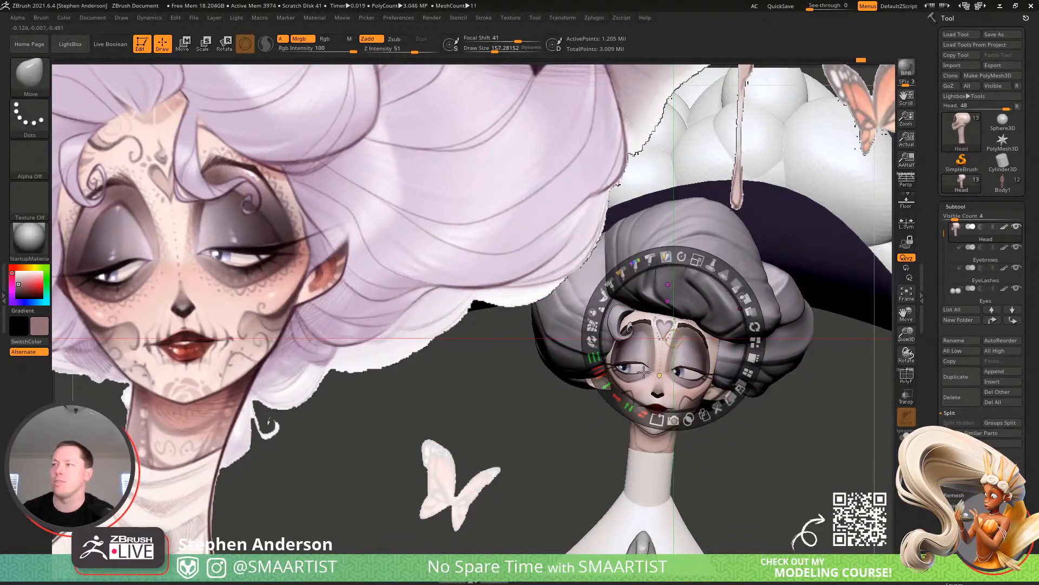
left_click_drag(695, 262, 673, 253)
left_click_drag(701, 322, 521, 291)
key("z")
left_click_drag(832, 470, 780, 417)
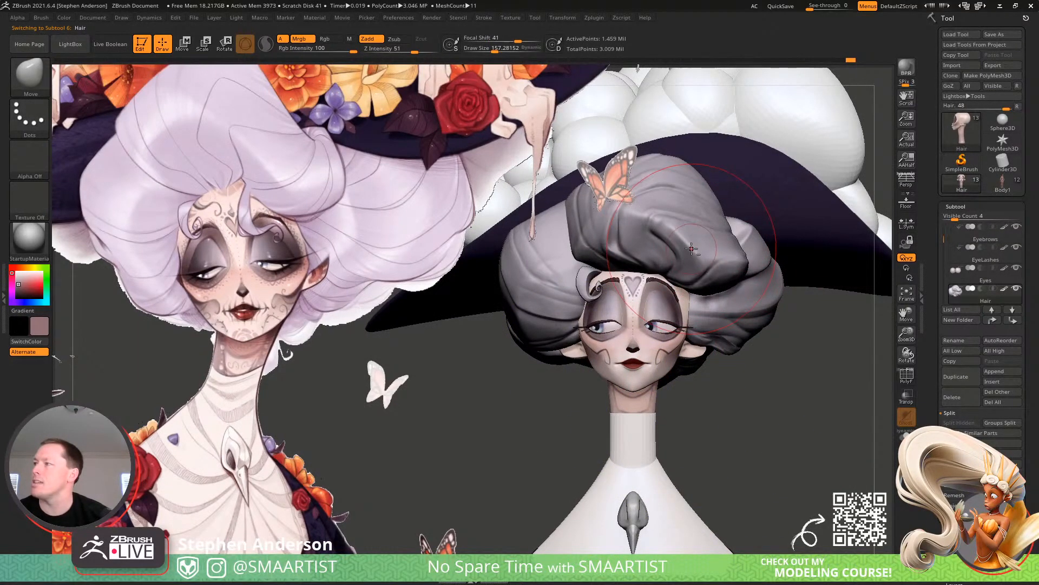
Assign the SkinShade4 material, sample the pale lavender from the artwork's hair, and fill the Hair subtool with RGB 227, 215, 230
left_click(33, 233)
left_click(256, 262)
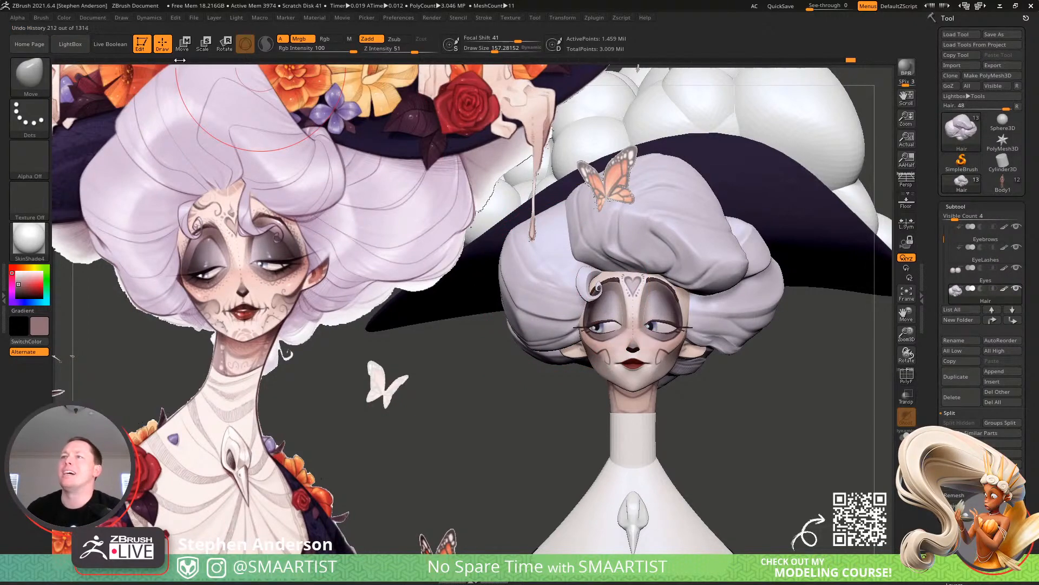
key("c")
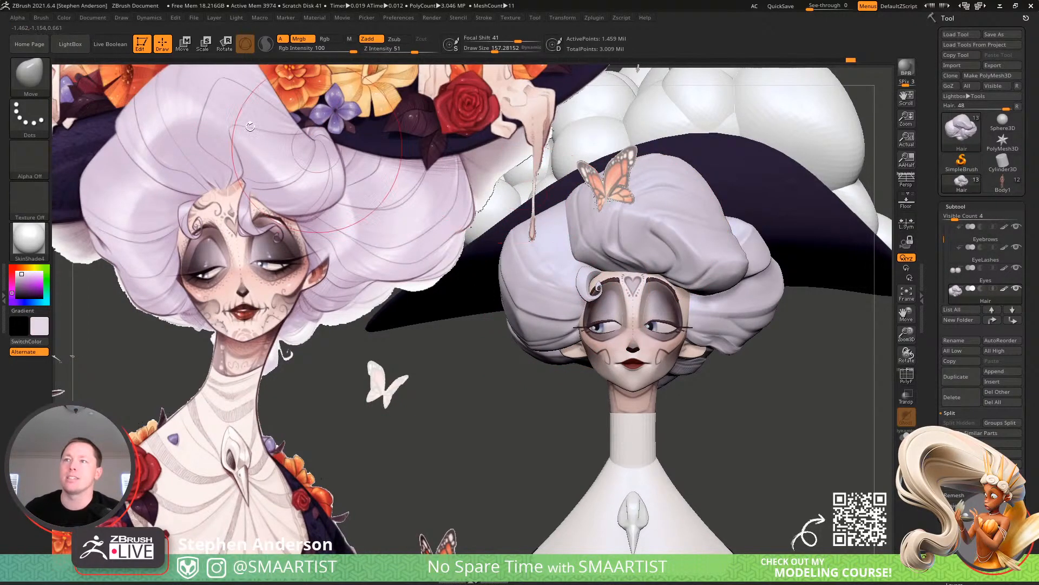
left_click(64, 17)
left_click(92, 211)
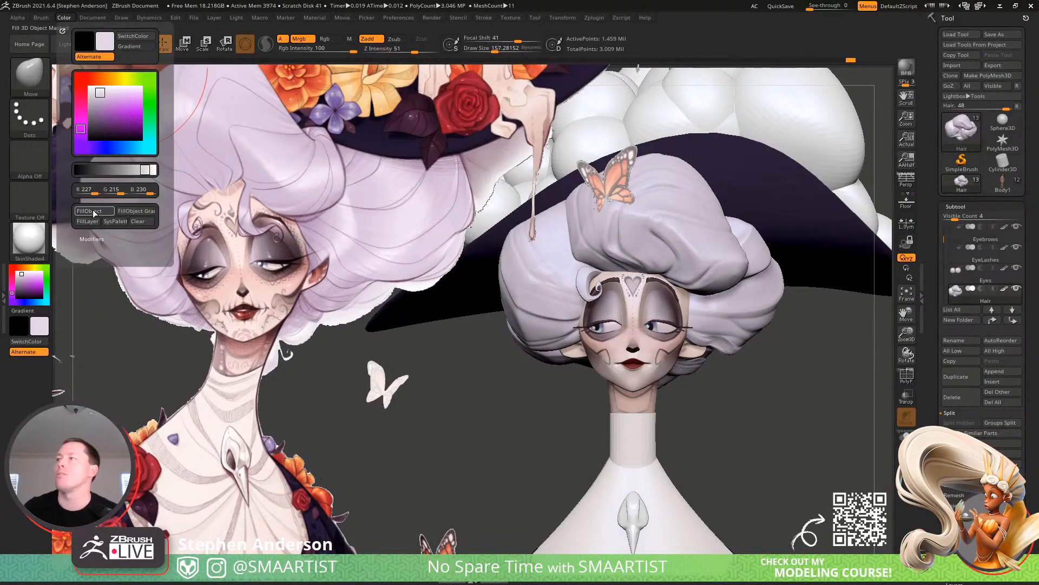
Hide the reference controls and set the Standard brush to a draw size of about 81 and a focal shift of 69
key("z")
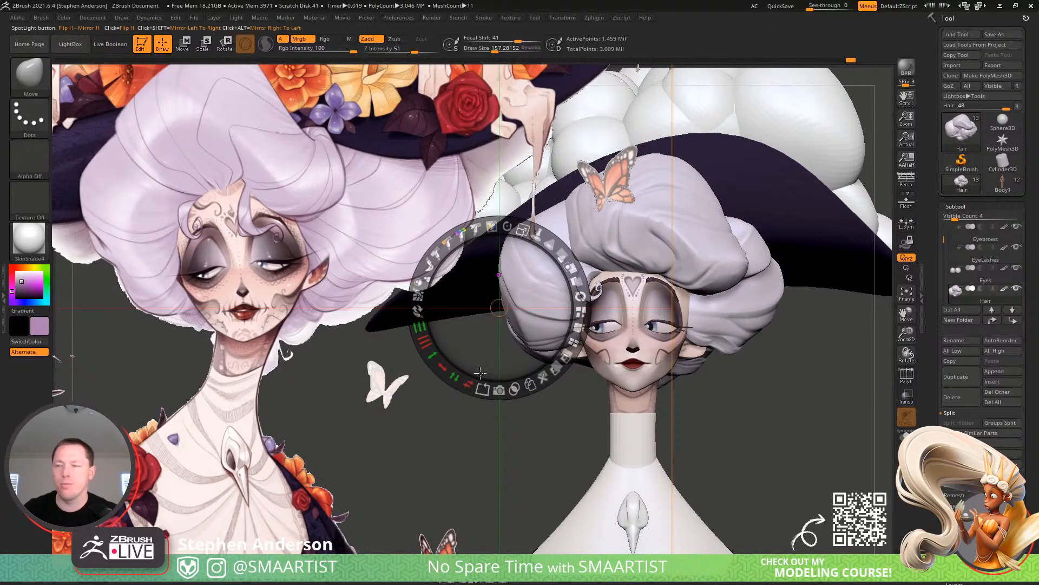
key("z")
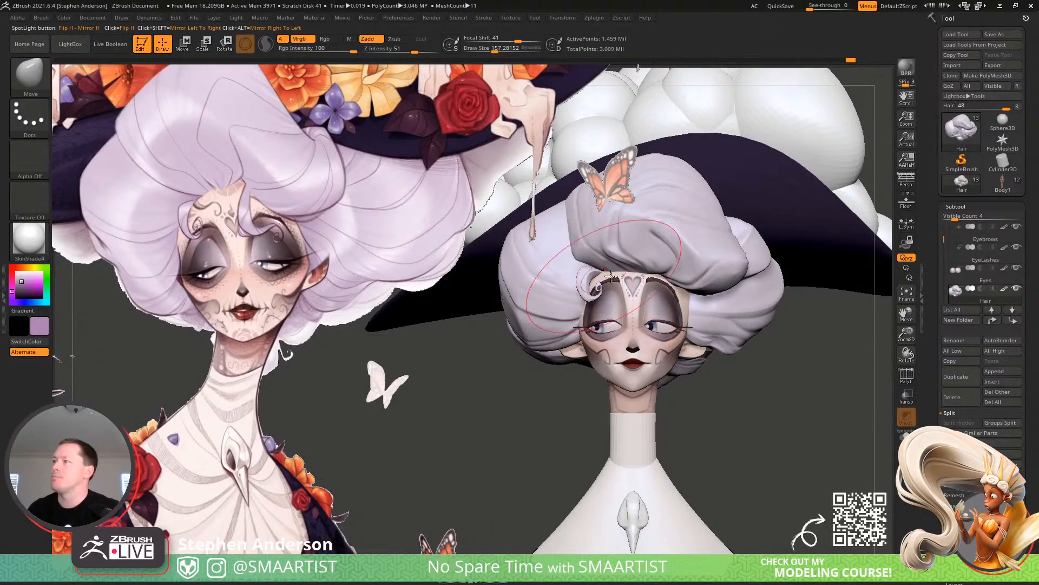
key("b")
key("s")
key("t")
right_click_drag(611, 276, 615, 258)
key("shift+f")
key("s")
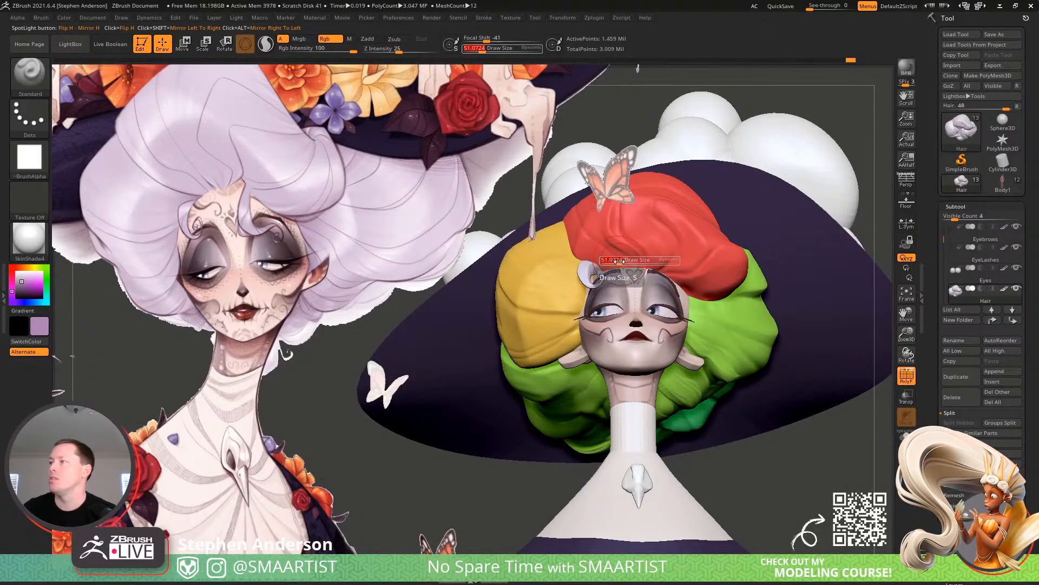
key("shift+f")
left_click_drag(621, 261, 626, 265)
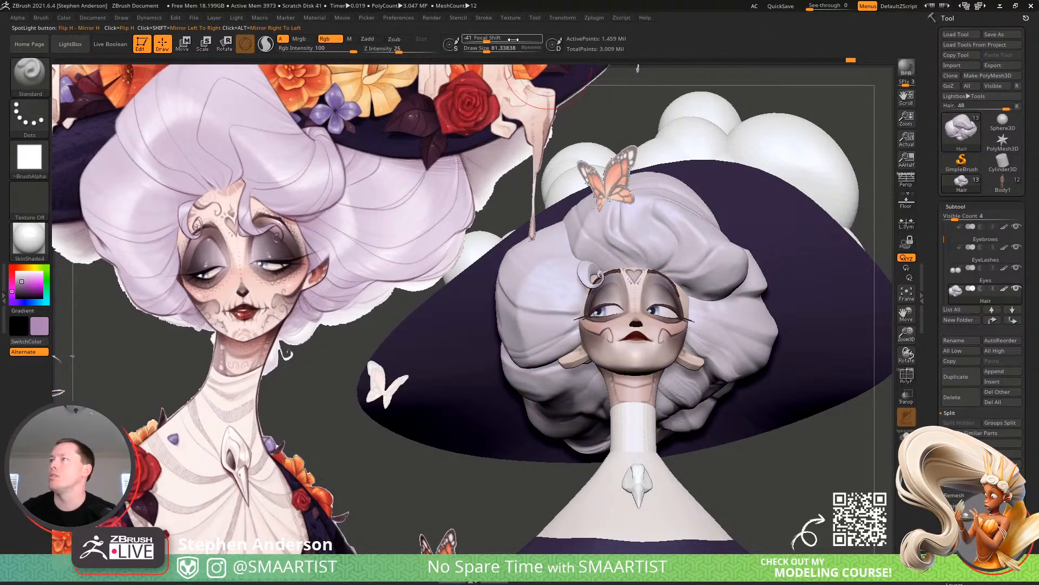
left_click_drag(491, 39, 528, 40)
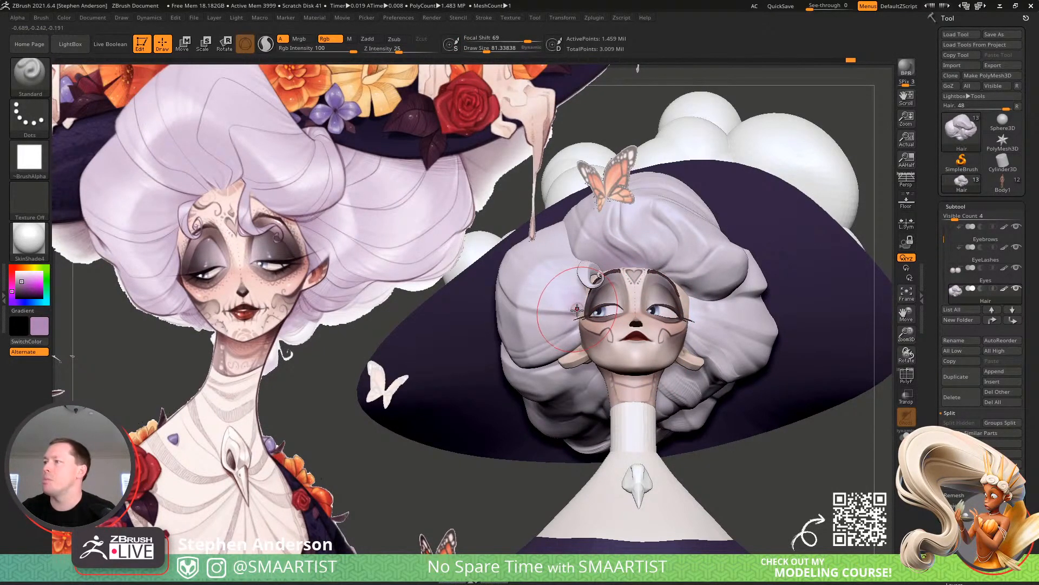
Paint soft mauve shading on the hair around both sides of the face and under the curls at a draw size of about 163
key("s")
left_click_drag(577, 311, 586, 309)
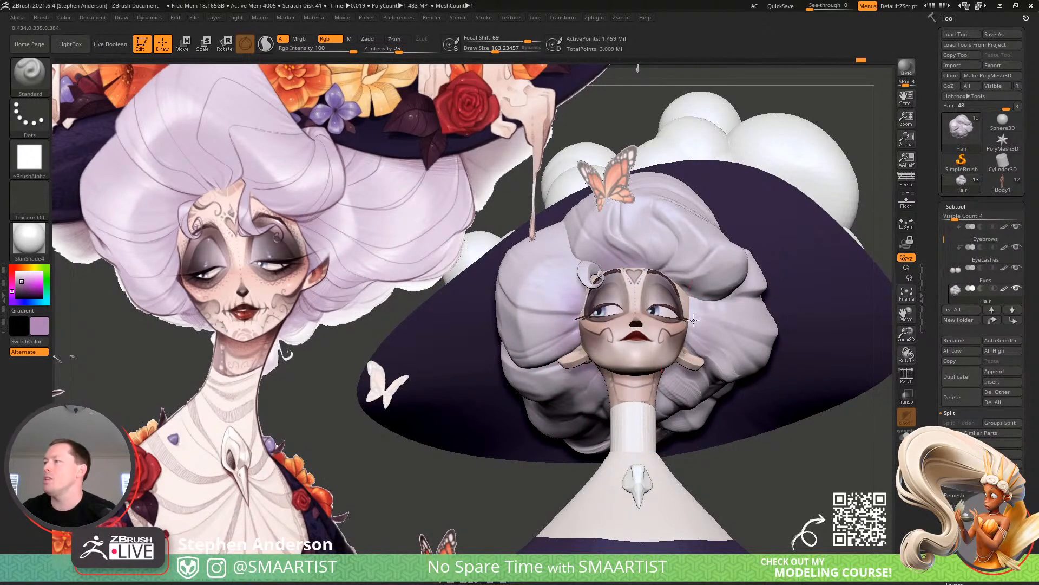
right_click_drag(712, 338, 691, 298)
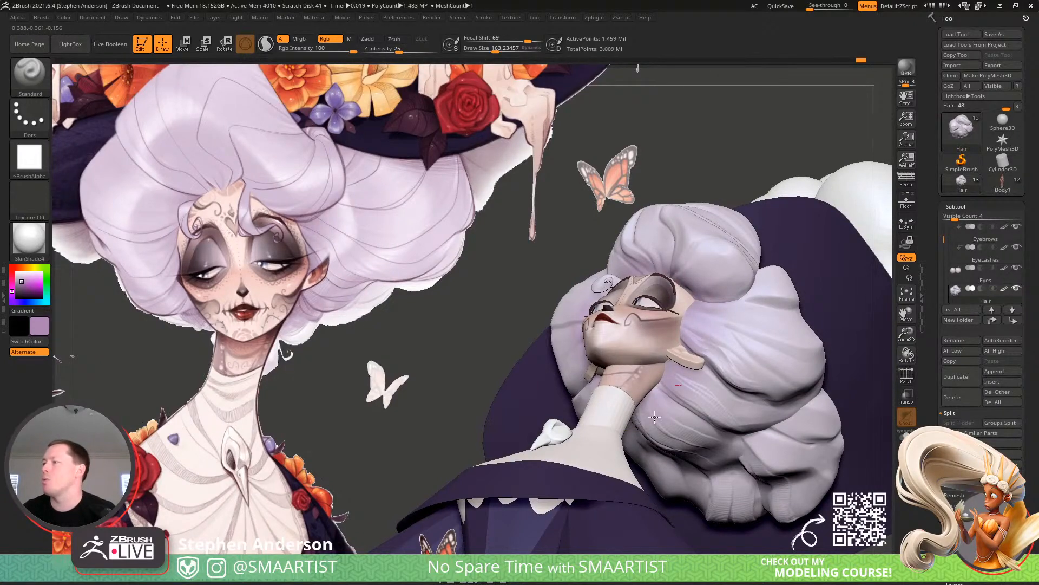
right_click_drag(676, 418, 574, 470)
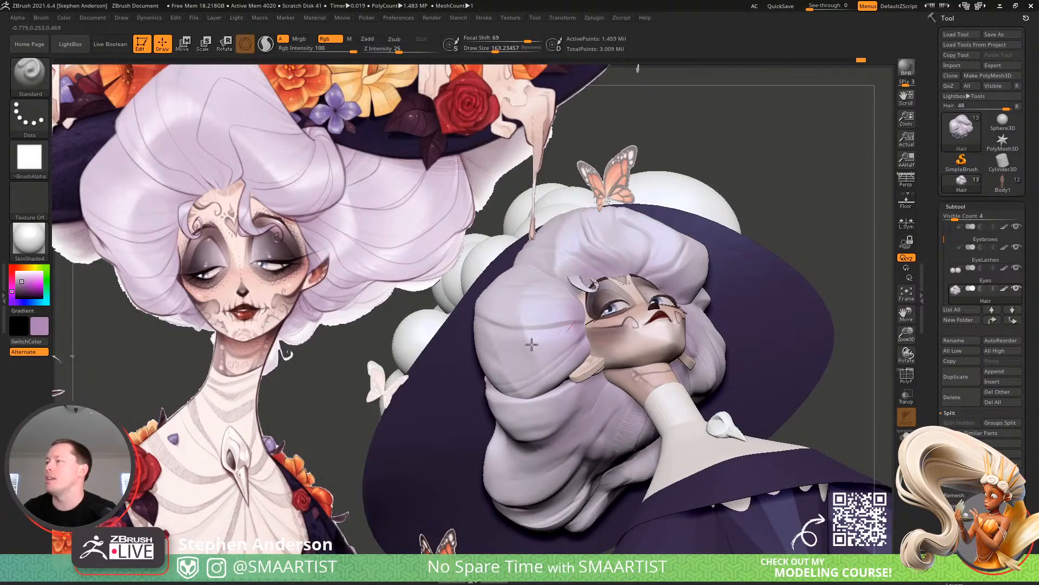
mouse_move(668, 282)
right_mouse_down()
mouse_move(620, 229)
mouse_move(687, 282)
mouse_move(713, 260)
right_mouse_up()
Shade the underside of the front hair roll above the forehead in mauve at a draw size of about 188
key("s")
left_click_drag(712, 284, 708, 284)
mouse_move(792, 334)
right_mouse_down("alt")
mouse_move(763, 309)
mouse_move(772, 311)
right_mouse_up("alt")
key("s")
left_click_drag(802, 334, 812, 335)
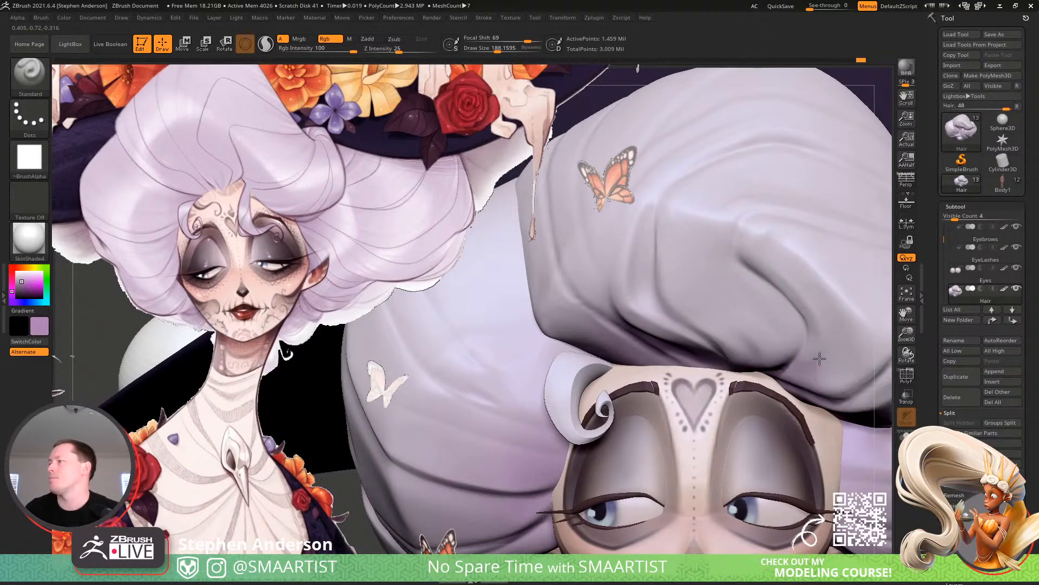
mouse_move(580, 339)
left_mouse_down()
mouse_move(669, 241)
mouse_move(781, 354)
left_mouse_up()
right_click_drag(784, 360, 711, 309, "ctrl")
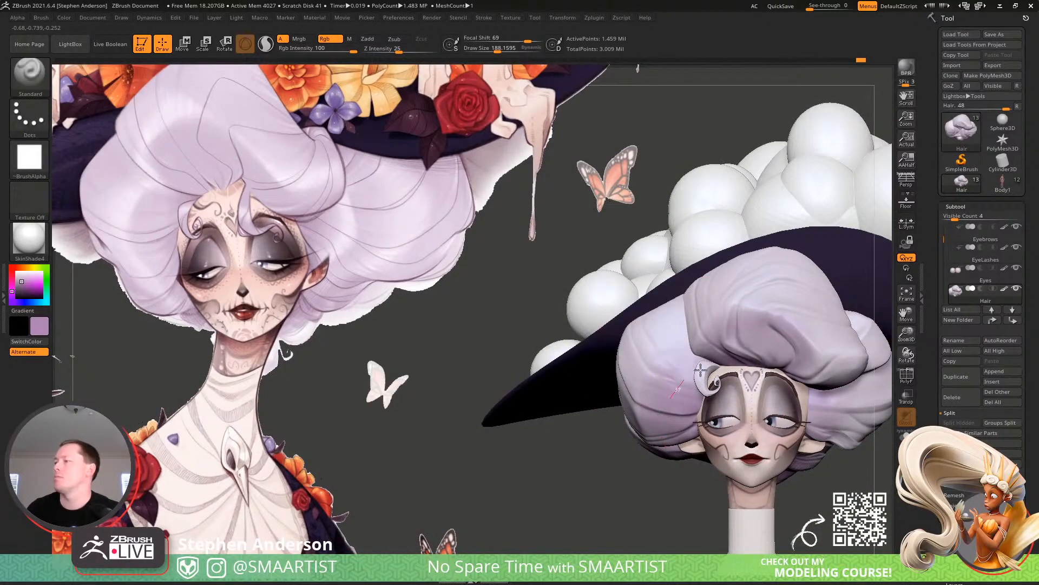
Deepen the mauve shading on the hair volumes beside the face and along the front roll
left_click_drag(688, 375, 667, 420)
right_click_drag(688, 375, 576, 319, "alt")
left_click_drag(730, 347, 687, 375)
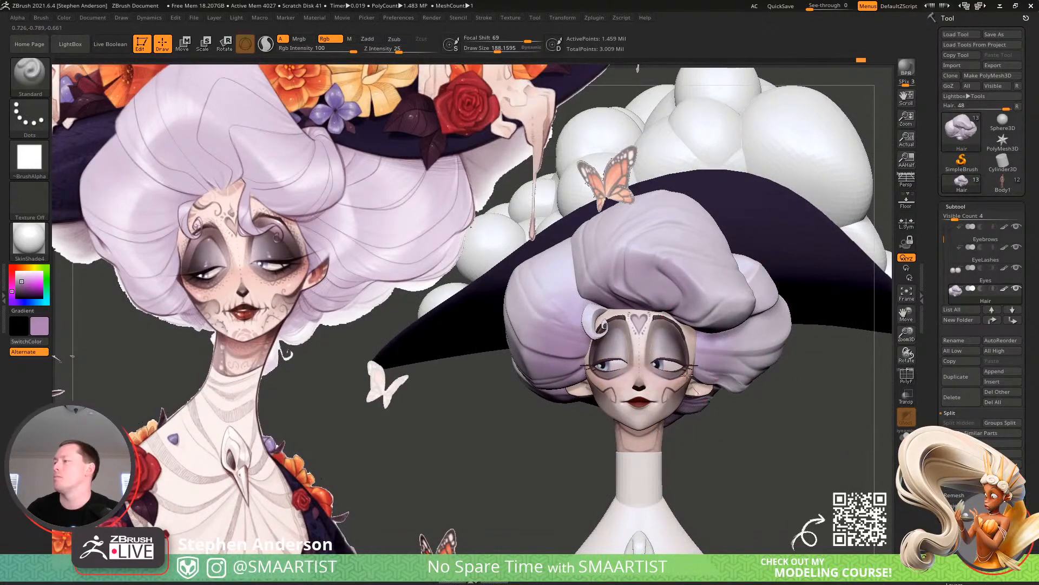
right_click_drag(693, 412, 537, 422)
mouse_move(627, 479)
right_mouse_down()
mouse_move(659, 235)
mouse_move(698, 352)
mouse_move(672, 292)
right_mouse_up()
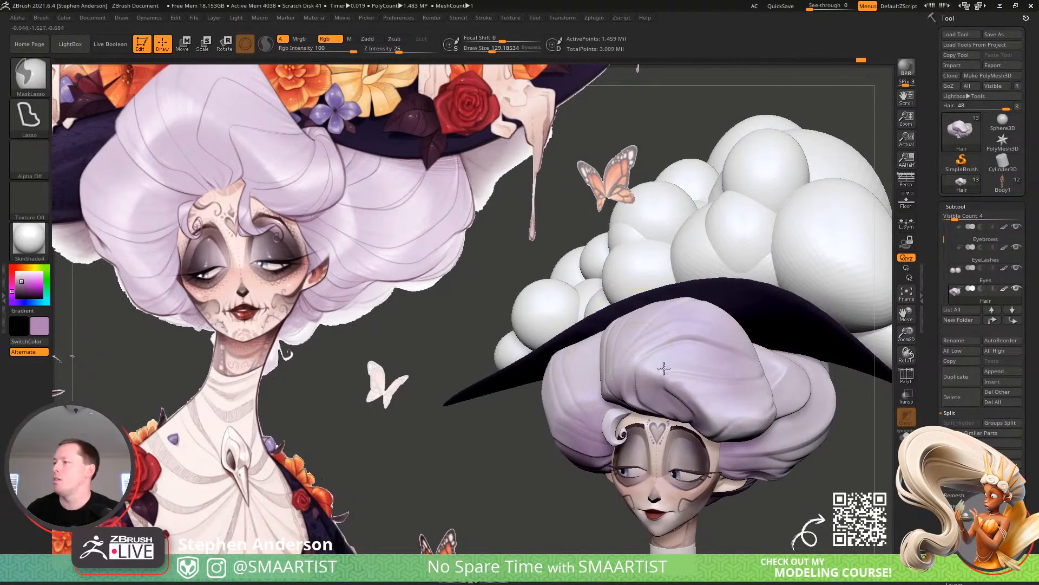
Mask the lower part of the front roll, shade the hair above it at a draw size of about 339, and clear the mask
mouse_move(732, 369)
right_mouse_down("ctrl")
mouse_move(677, 364)
mouse_move(659, 348)
mouse_move(693, 375)
mouse_move(706, 418)
right_mouse_up("ctrl")
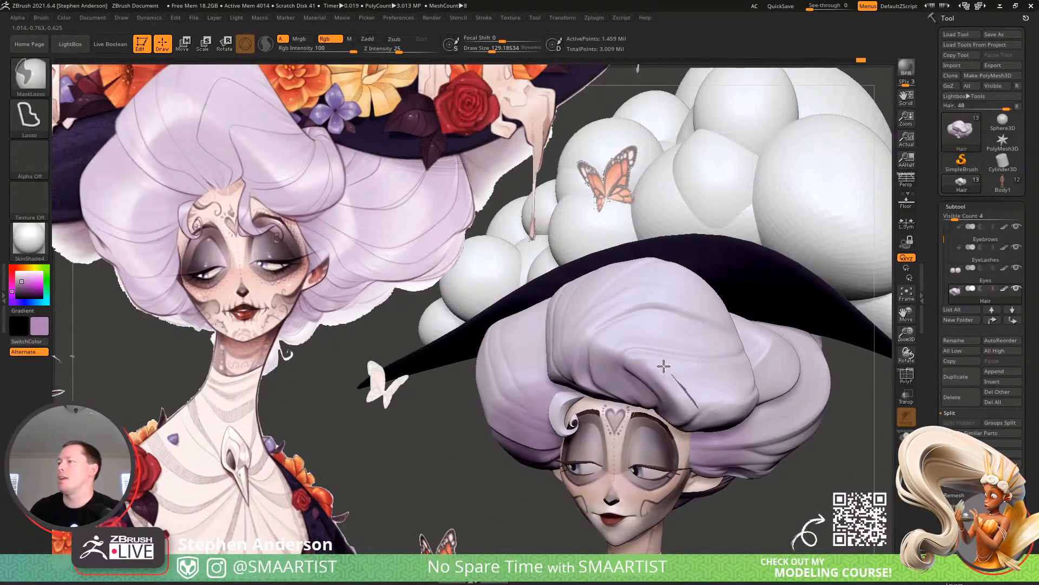
mouse_move(535, 331)
left_mouse_down("ctrl")
mouse_move(577, 492)
mouse_move(676, 444)
left_mouse_up("ctrl")
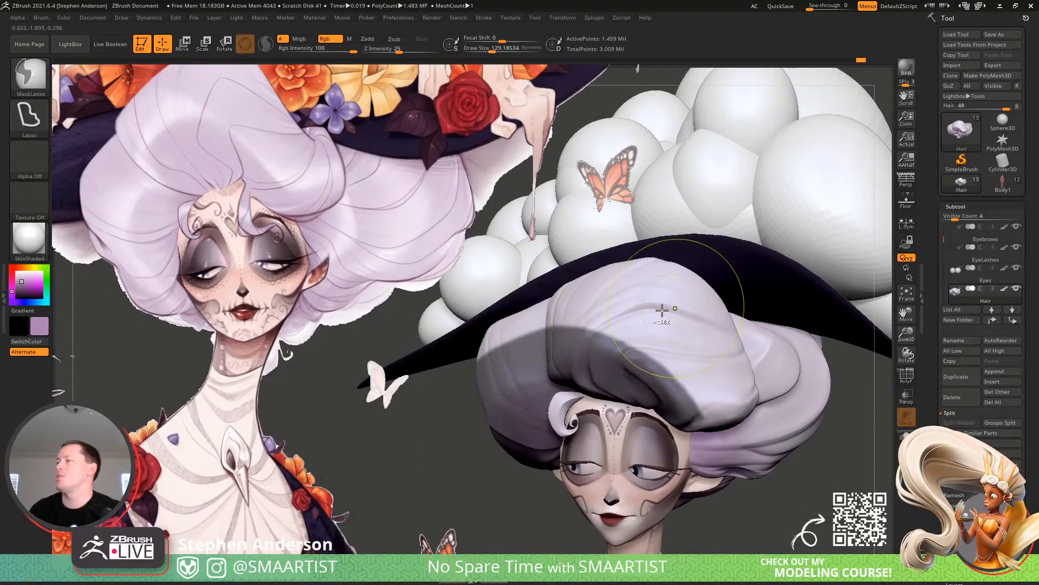
key("s")
mouse_move(618, 318)
left_mouse_down()
mouse_move(642, 321)
mouse_move(714, 411)
left_mouse_up()
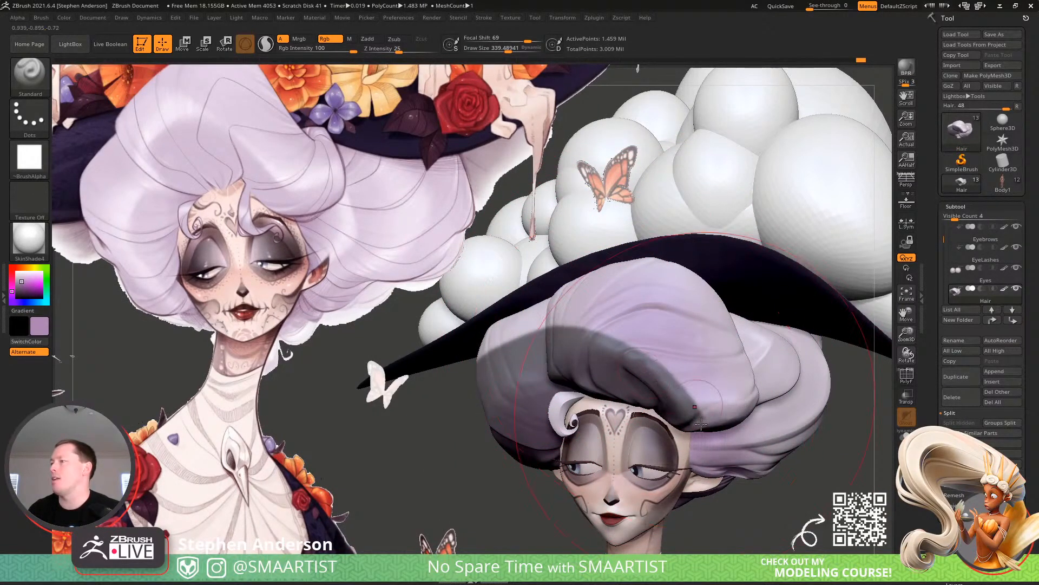
left_click_drag(778, 523, 829, 522, "ctrl")
Smooth the colour edge left along the front hair roll
right_click_drag(801, 485, 687, 355, "ctrl")
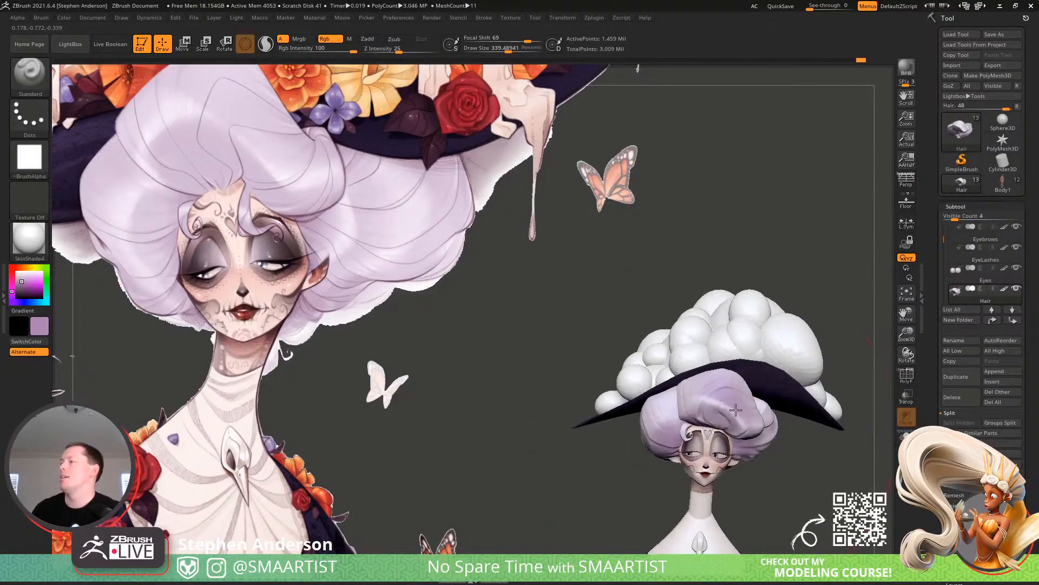
mouse_move(736, 410)
right_mouse_down()
mouse_move(731, 387)
mouse_move(721, 399)
right_mouse_up()
right_click_drag(690, 349, 734, 405, "ctrl")
mouse_move(713, 391)
left_mouse_down("shift")
mouse_move(703, 387)
mouse_move(744, 407)
left_mouse_up("shift")
Lasso-mask the lower side hair behind the ear, paint mauve along the unmasked lock, and clear the mask
mouse_move(788, 406)
right_mouse_down("ctrl")
mouse_move(709, 374)
mouse_move(649, 297)
mouse_move(718, 362)
mouse_move(609, 266)
mouse_move(712, 360)
mouse_move(674, 373)
right_mouse_up("ctrl")
mouse_move(781, 323)
left_mouse_down("ctrl")
mouse_move(690, 190)
mouse_move(447, 368)
mouse_move(622, 406)
left_mouse_up("ctrl")
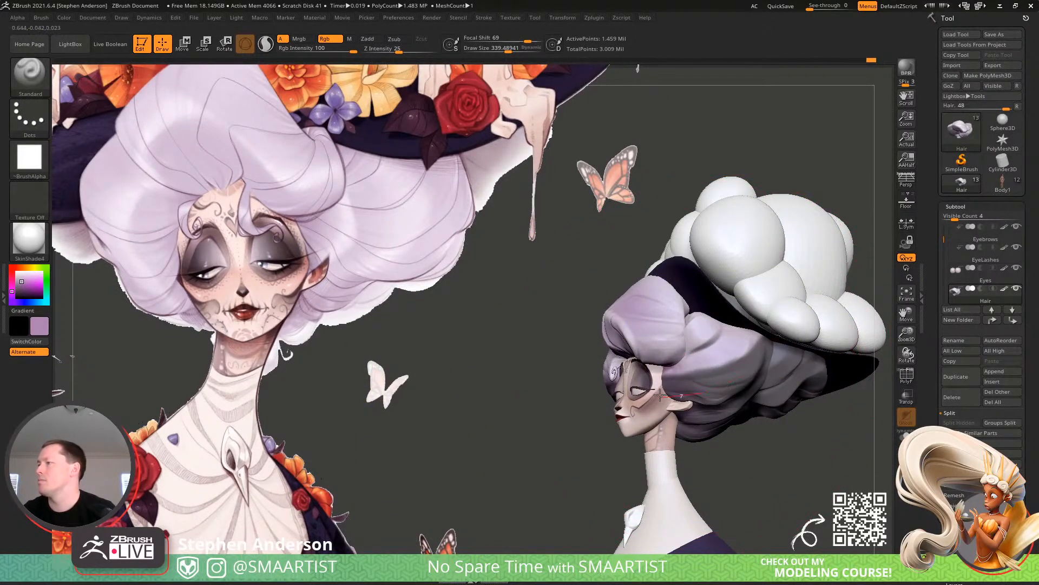
right_click_drag(747, 387, 757, 455, "ctrl")
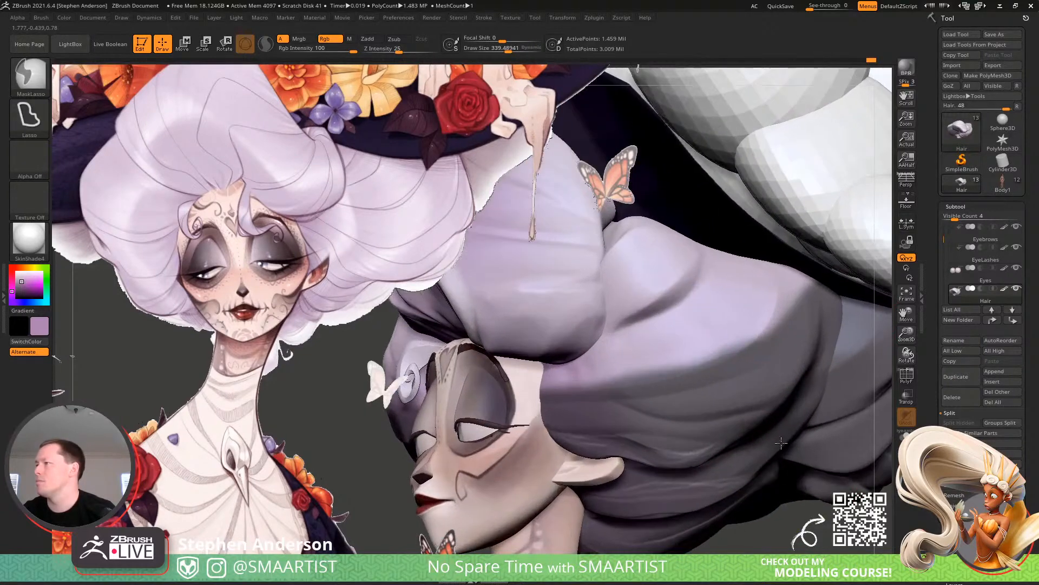
left_click_drag(768, 349, 538, 411)
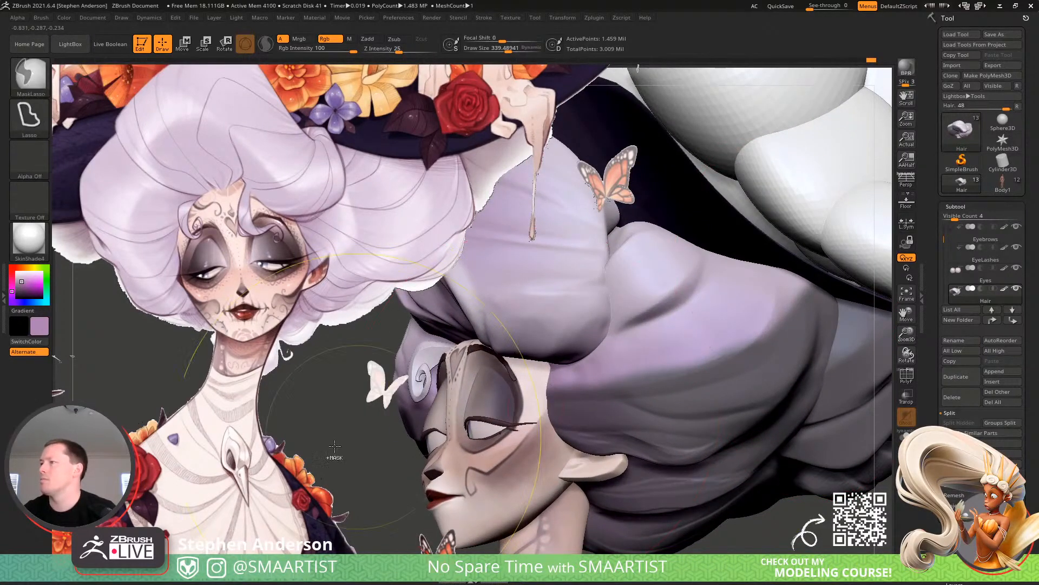
left_click_drag(330, 471, 355, 465, "ctrl")
Paint broad mauve shading across the lower locks behind the ear toward the back of the hair
right_click_drag(756, 367, 661, 291, "ctrl")
right_click_drag(851, 445, 780, 358, "alt")
mouse_move(768, 349)
right_mouse_down("ctrl")
mouse_move(764, 368)
mouse_move(789, 420)
right_mouse_up("ctrl")
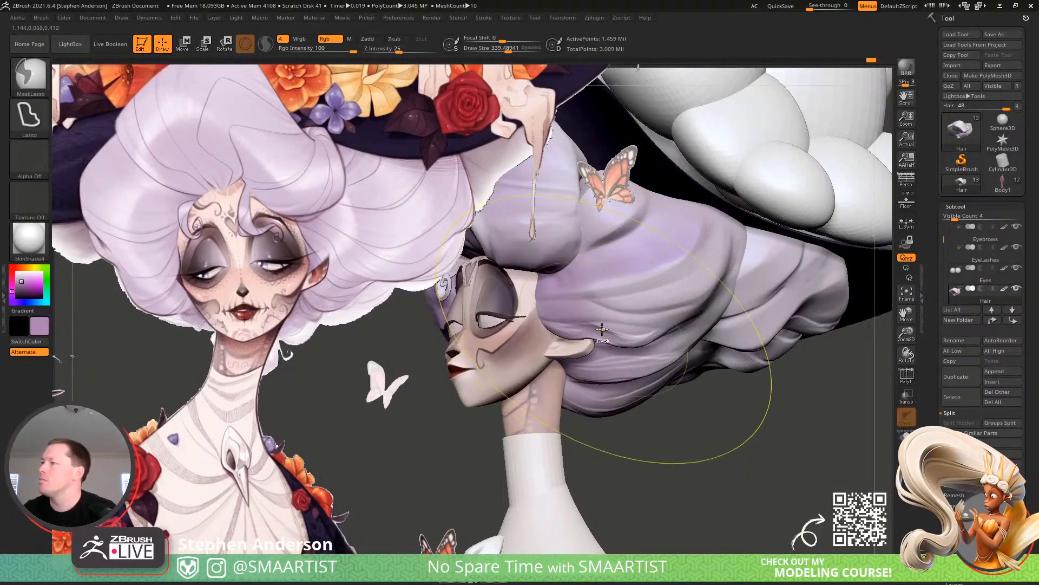
left_click_drag(653, 336, 783, 237)
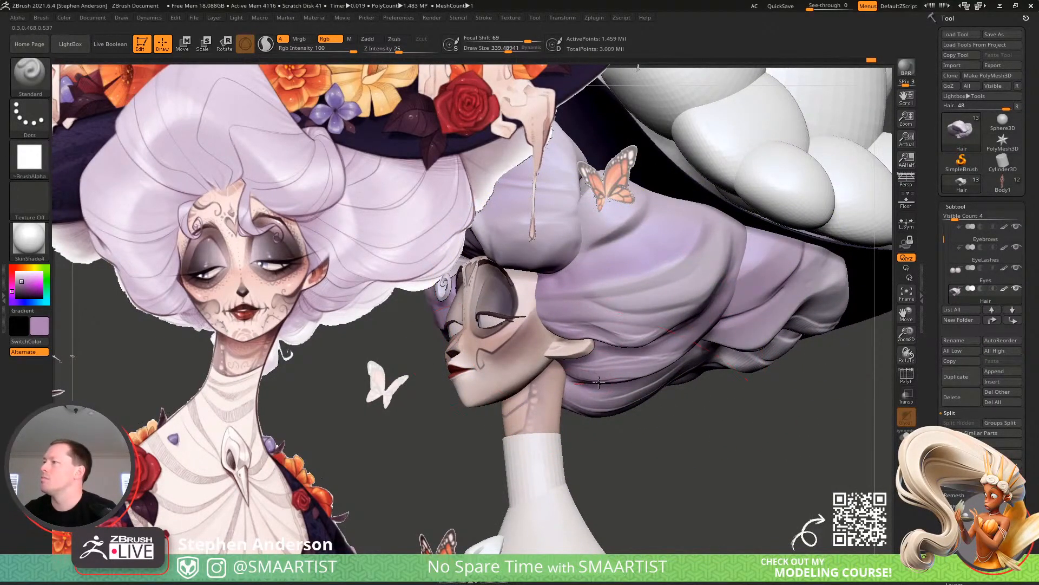
left_click_drag(599, 382, 809, 265)
Mask a section of the opposite side hair, shade the unmasked locks behind it in mauve, and clear the mask
mouse_move(720, 276)
right_mouse_down()
mouse_move(835, 287)
mouse_move(785, 347)
mouse_move(687, 268)
mouse_move(534, 369)
right_mouse_up()
mouse_move(619, 375)
right_mouse_down()
mouse_move(495, 341)
mouse_move(465, 396)
mouse_move(519, 342)
right_mouse_up()
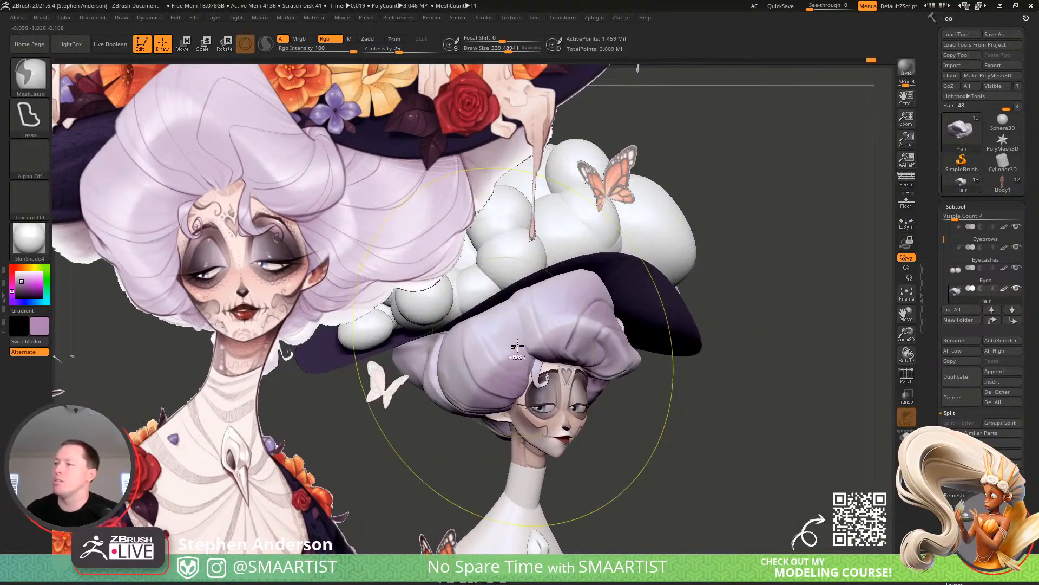
left_click_drag(525, 339, 486, 362, "ctrl")
mouse_move(416, 431)
left_mouse_down("ctrl")
mouse_move(439, 258)
mouse_move(758, 233)
mouse_move(730, 325)
left_mouse_up("ctrl")
left_click(737, 329, "ctrl")
right_click_drag(489, 348, 629, 352)
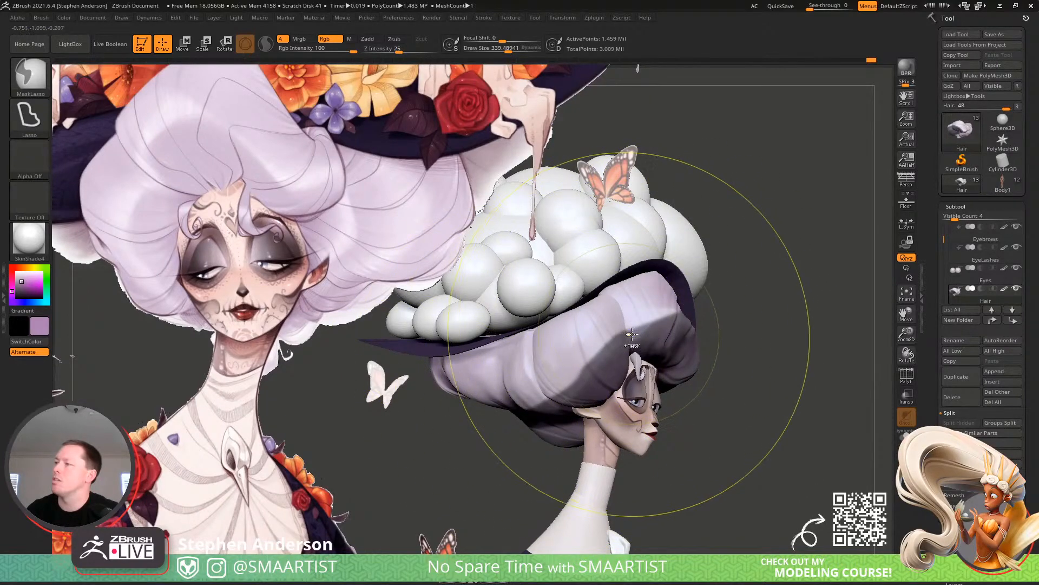
left_click(649, 328, "ctrl")
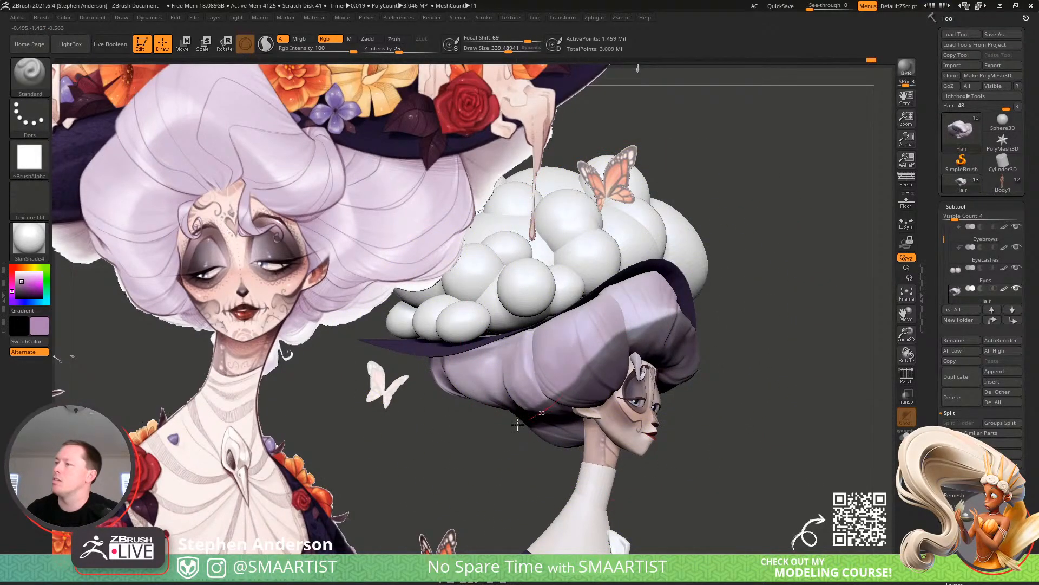
mouse_move(720, 357)
left_mouse_down("ctrl")
mouse_move(732, 359)
mouse_move(760, 327)
mouse_move(693, 338)
left_mouse_up("ctrl")
right_click_drag(693, 340, 547, 368, "ctrl")
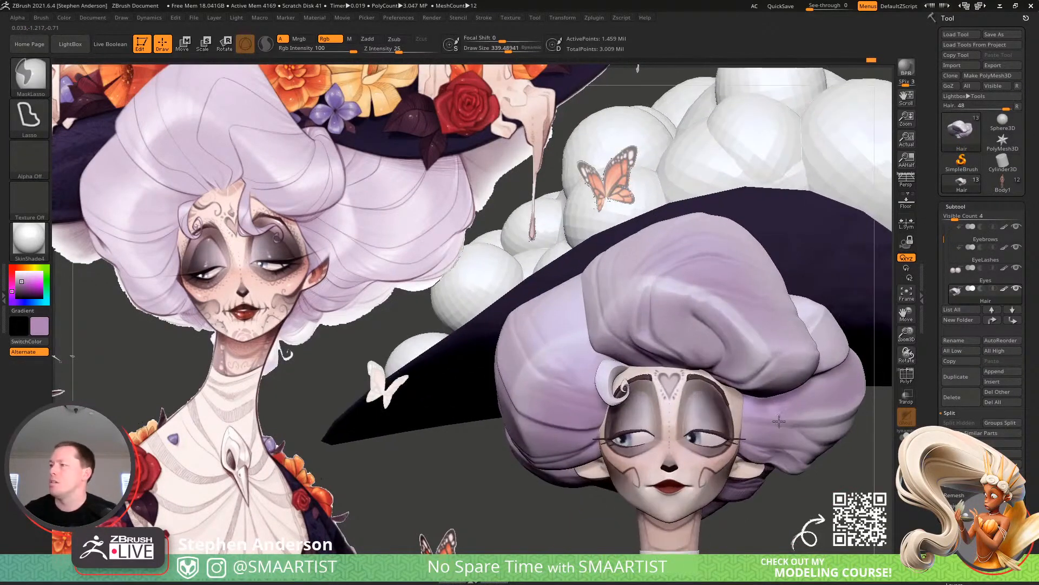
key("b")
key("c")
key("b")
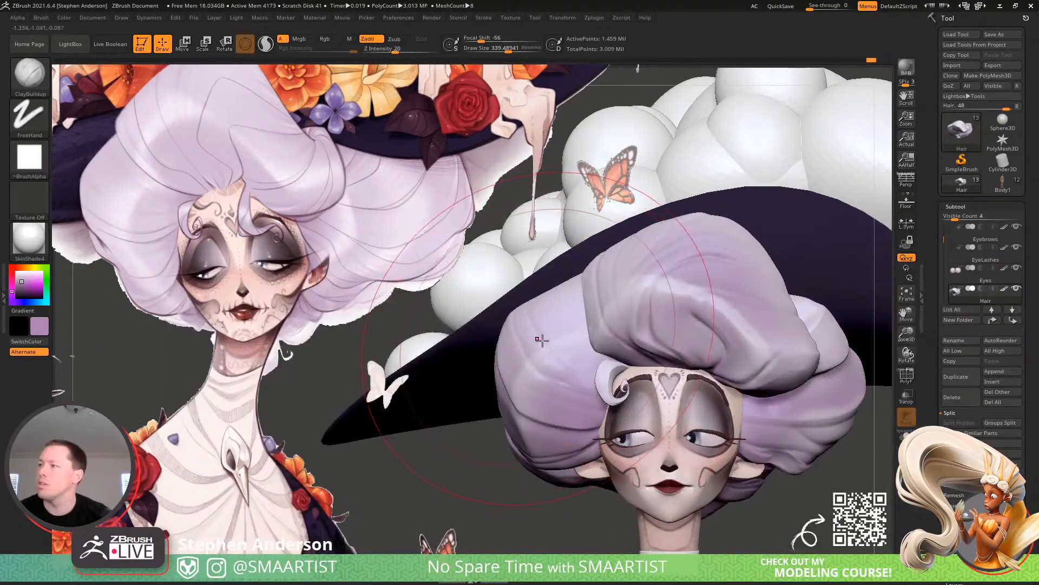
Set the Standard brush to a draw size of about 45 and a focal shift of -46 for finer hair painting
key("b")
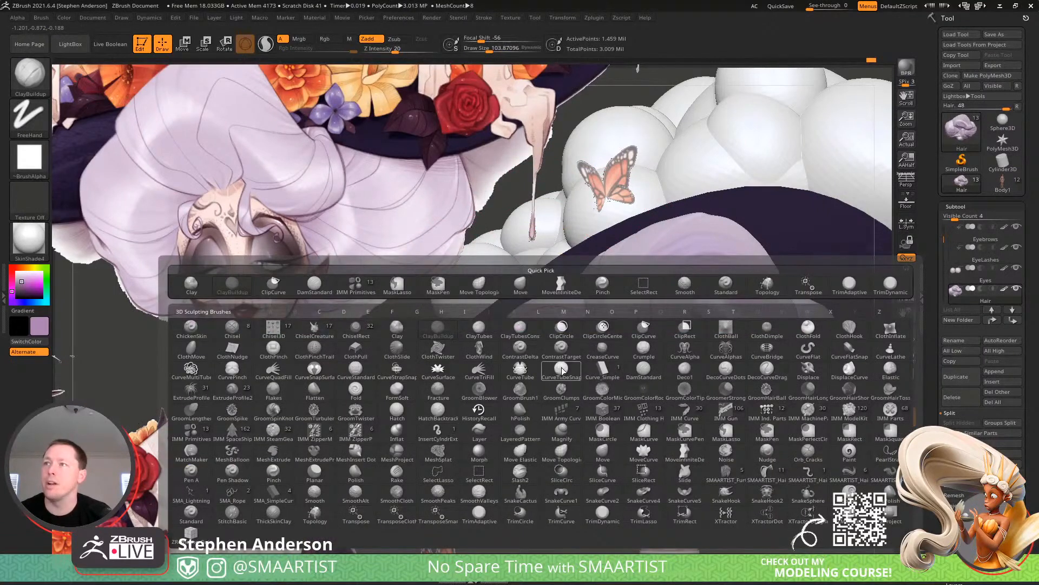
key("s")
key("t")
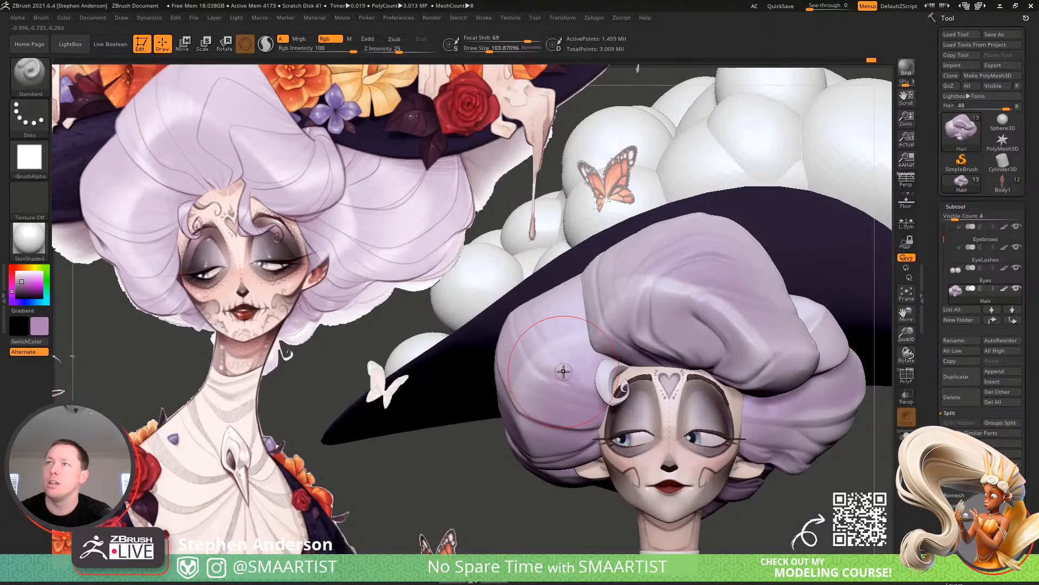
key("s")
left_click_drag(542, 350, 534, 353)
right_click_drag(564, 382, 557, 354, "ctrl")
left_click_drag(527, 42, 516, 41)
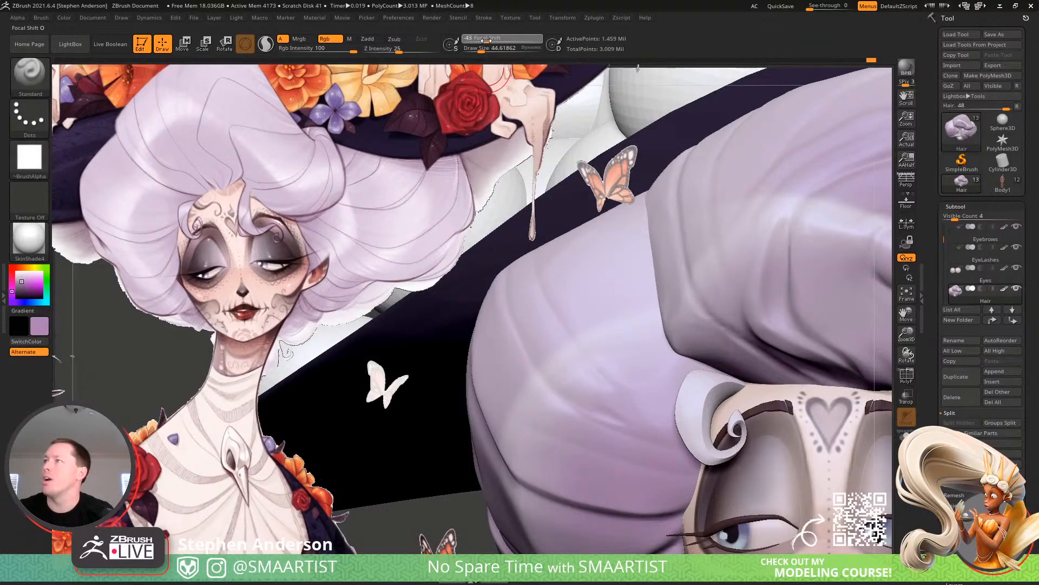
Sample a light lavender from the hair and paint highlights along the strands of the front swoop above the forehead
right_click_drag(607, 329, 557, 371)
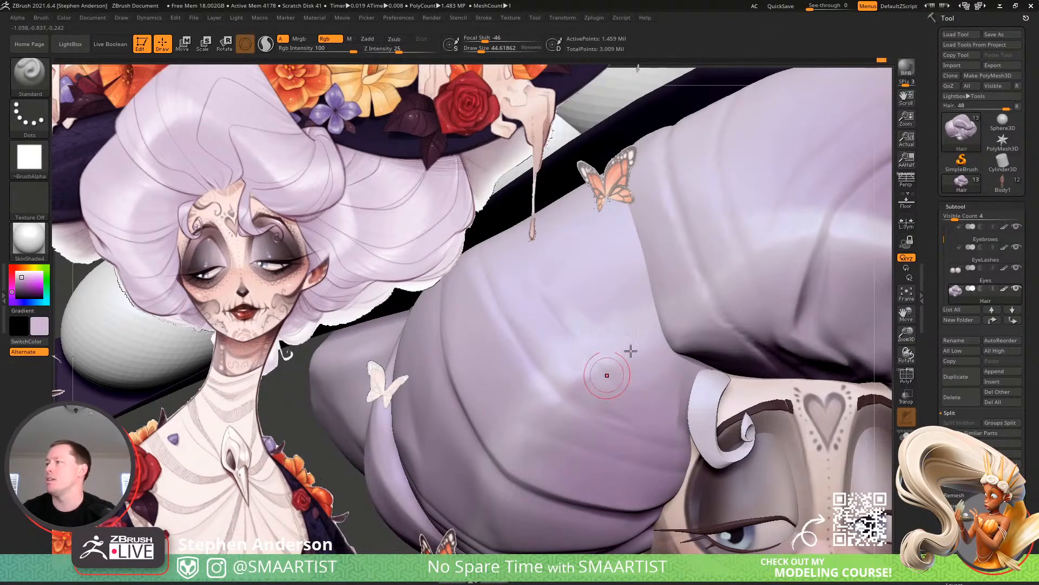
right_click_drag(708, 294, 494, 352)
mouse_move(675, 277)
right_mouse_down()
mouse_move(643, 290)
mouse_move(673, 282)
right_mouse_up()
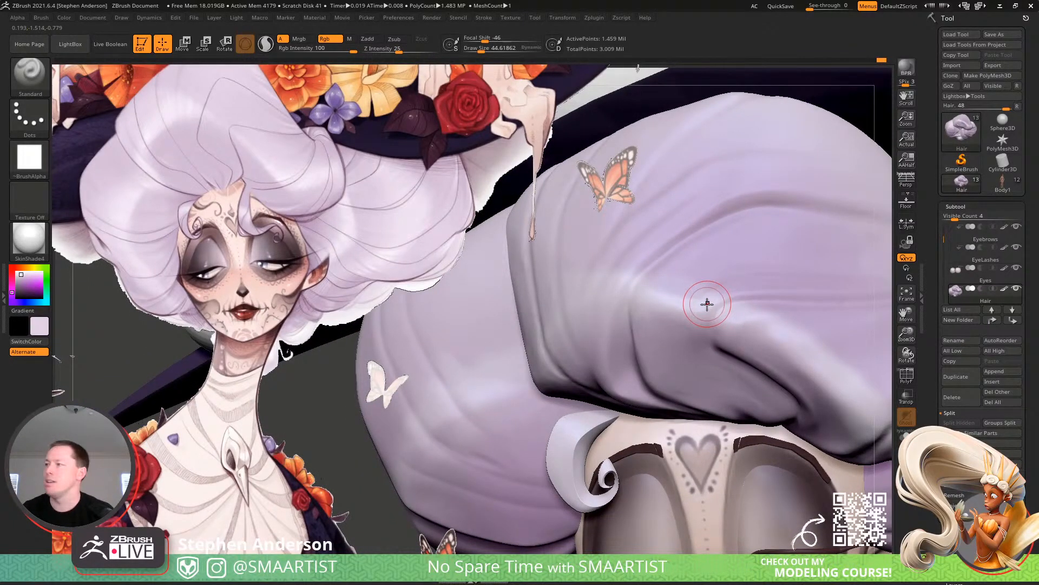
left_click_drag(724, 306, 808, 298)
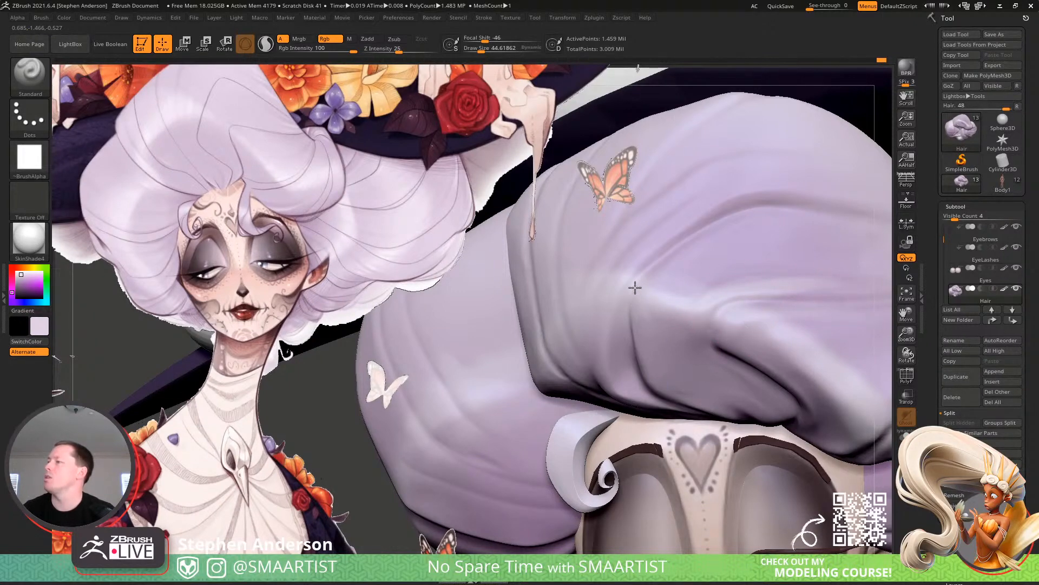
left_click_drag(610, 281, 658, 243)
mouse_move(634, 296)
right_mouse_down()
mouse_move(684, 243)
mouse_move(600, 261)
mouse_move(644, 320)
right_mouse_up()
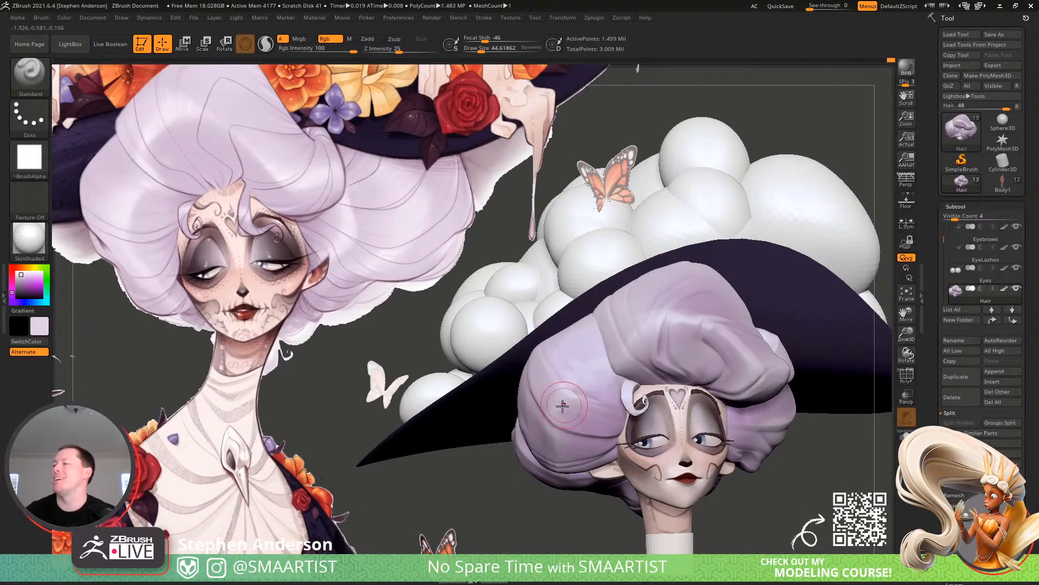
Touch up the side lock above the ear with light lavender strokes and sample a slightly darker lavender from it
left_click_drag(555, 417, 569, 432)
mouse_move(596, 417)
right_mouse_down()
mouse_move(586, 409)
mouse_move(540, 428)
right_mouse_up()
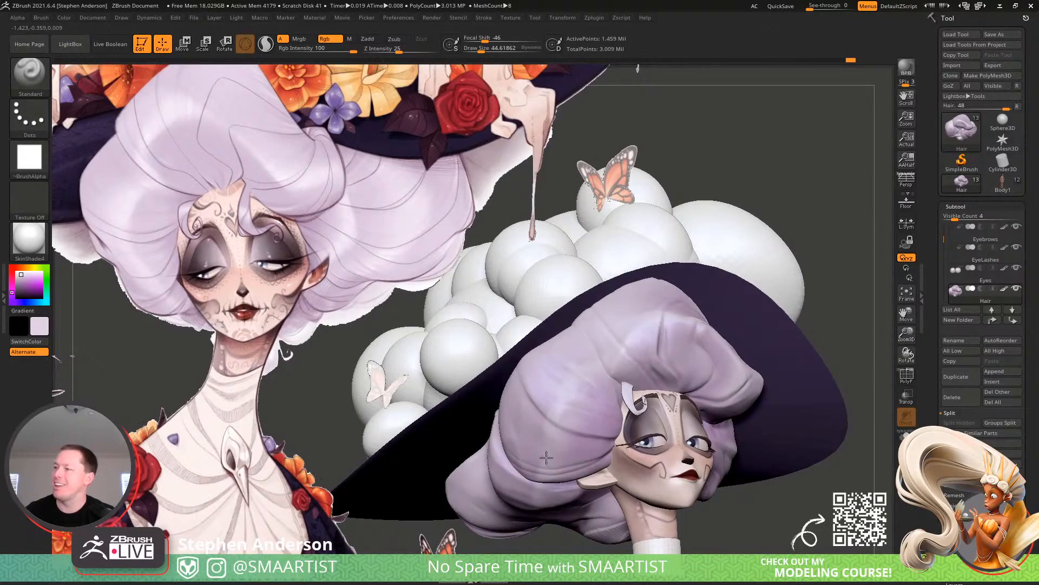
right_click_drag(626, 448, 699, 349)
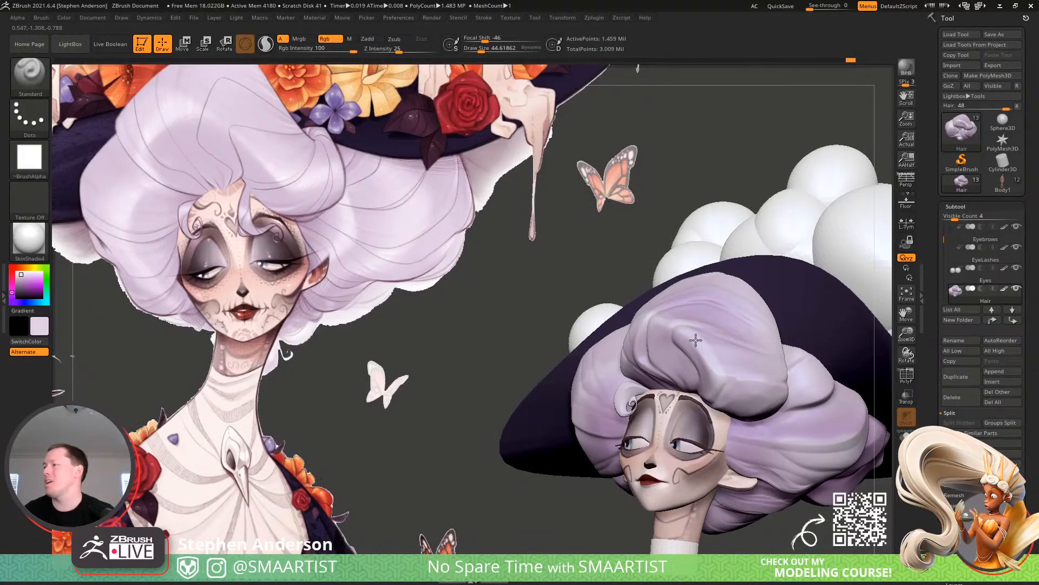
right_click_drag(745, 359, 692, 309)
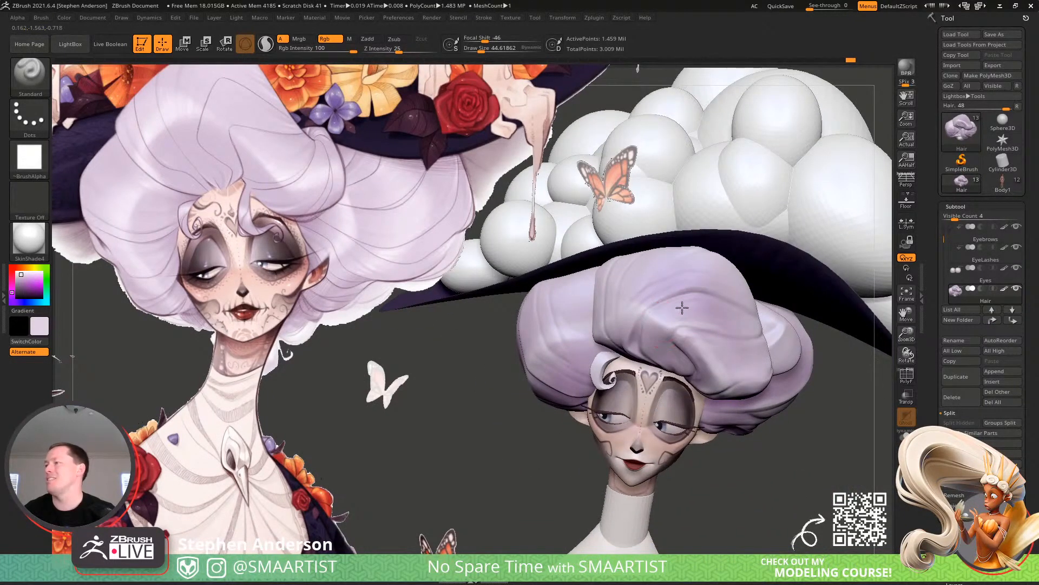
right_click_drag(651, 292, 530, 399)
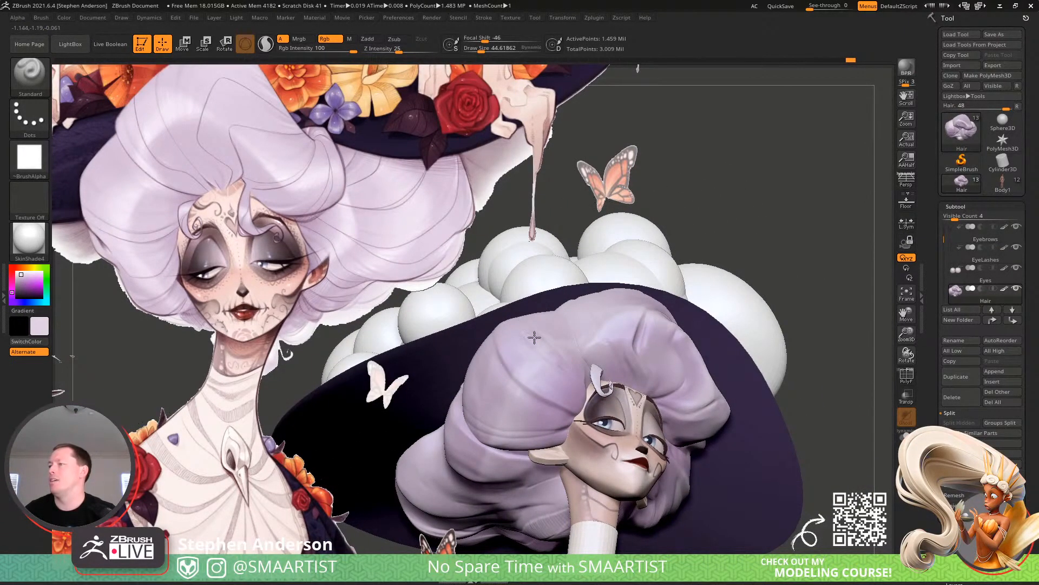
right_click_drag(597, 400, 550, 368)
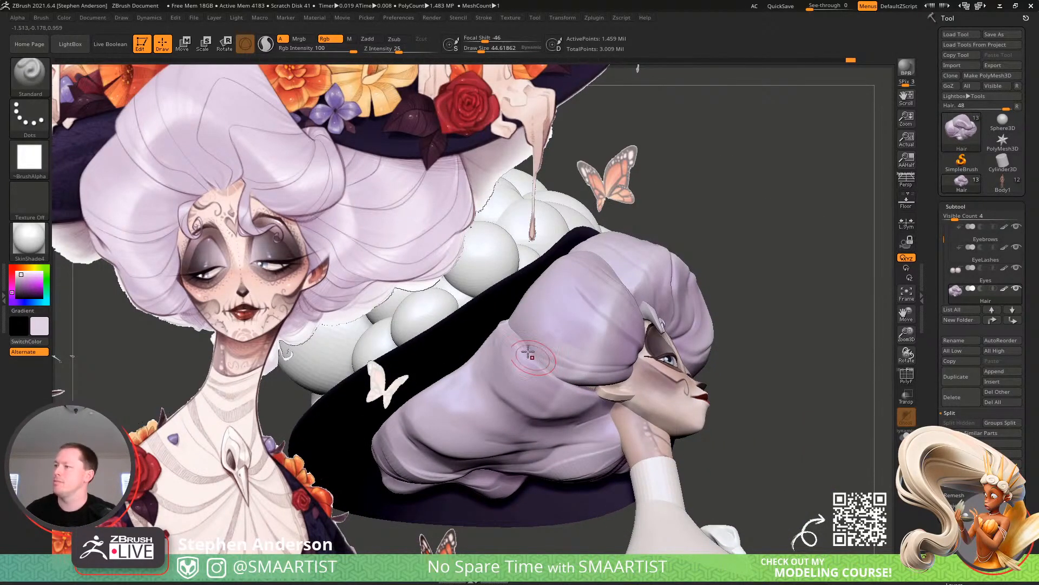
left_click_drag(605, 327, 609, 336)
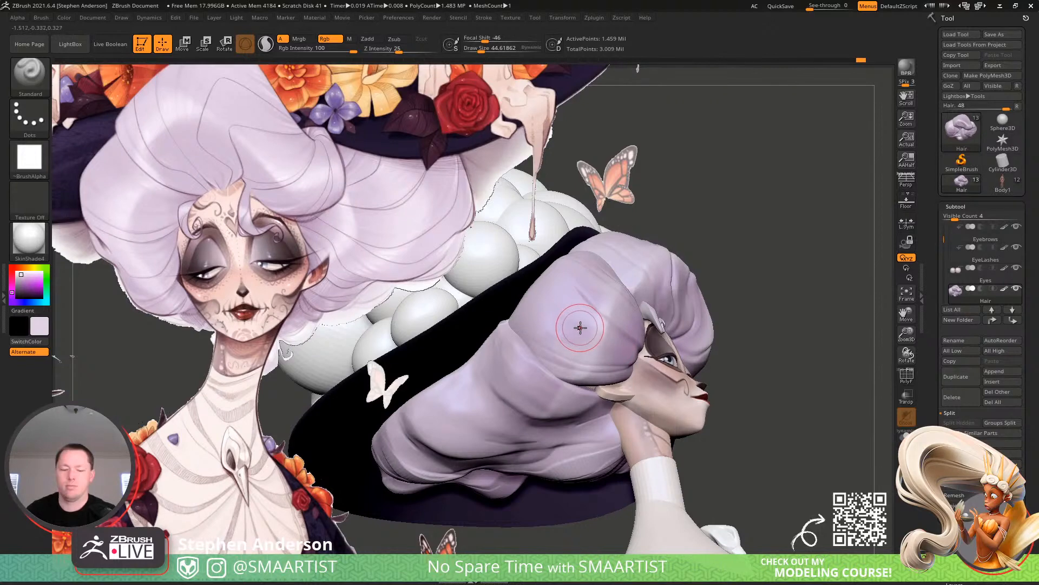
key("c")
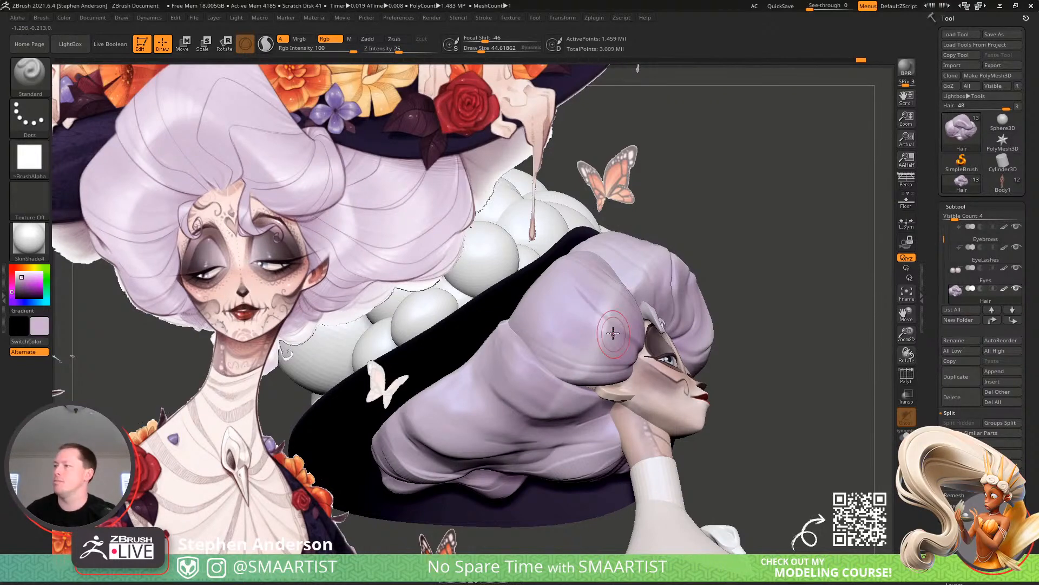
Open Adjust Colors for the hair's polypaint and enlarge the hair in the preview
mouse_move(614, 331)
right_mouse_down()
mouse_move(603, 334)
mouse_move(605, 323)
mouse_move(562, 408)
right_mouse_up()
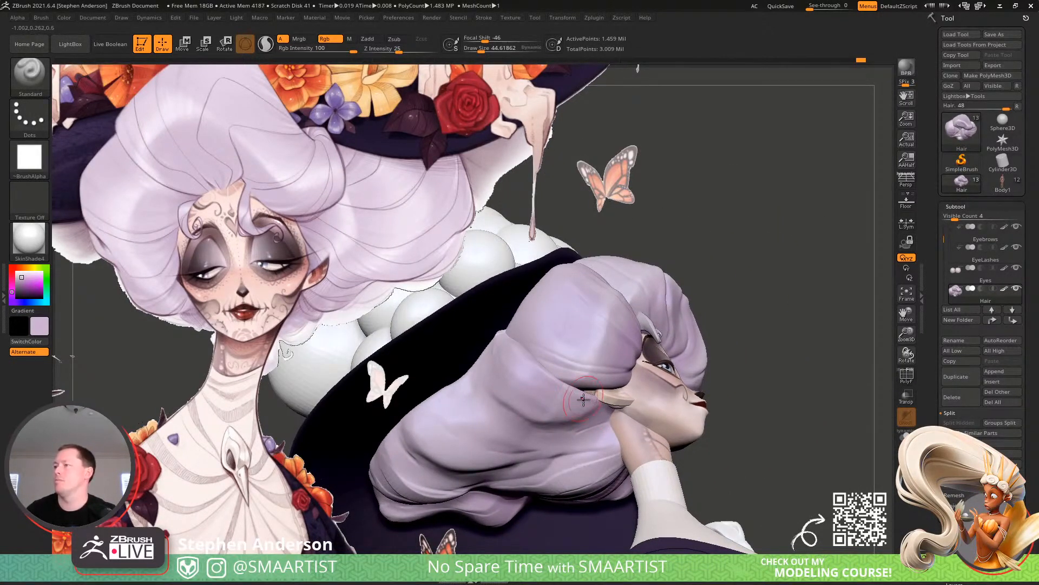
mouse_move(583, 400)
right_mouse_down()
mouse_move(786, 313)
mouse_move(672, 265)
mouse_move(807, 330)
mouse_move(663, 320)
mouse_move(703, 355)
mouse_move(674, 323)
mouse_move(748, 311)
mouse_move(677, 306)
mouse_move(687, 366)
right_mouse_up()
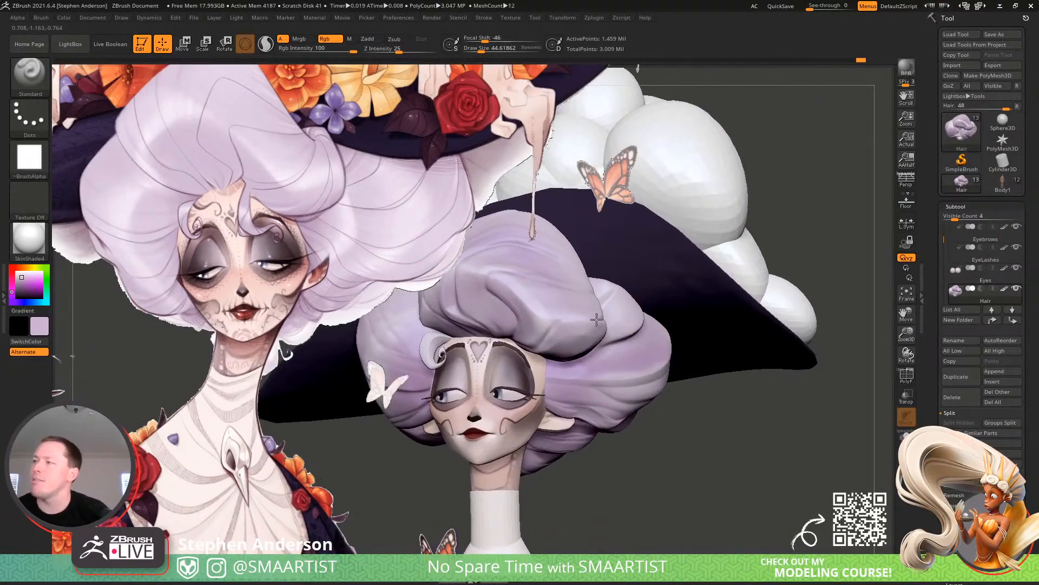
right_click_drag(596, 319, 693, 354, "alt")
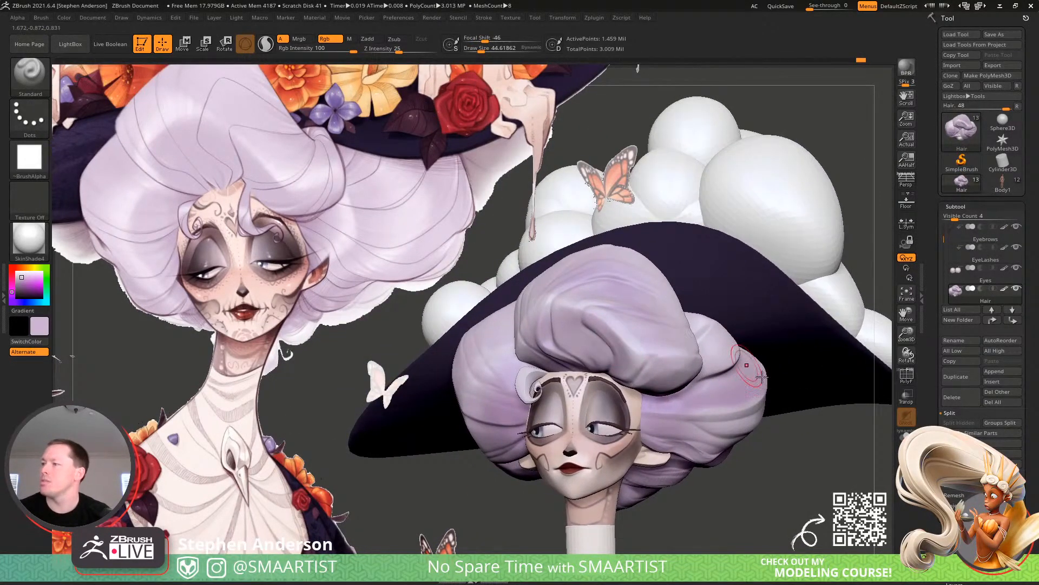
scroll(981, 325, "down", 5)
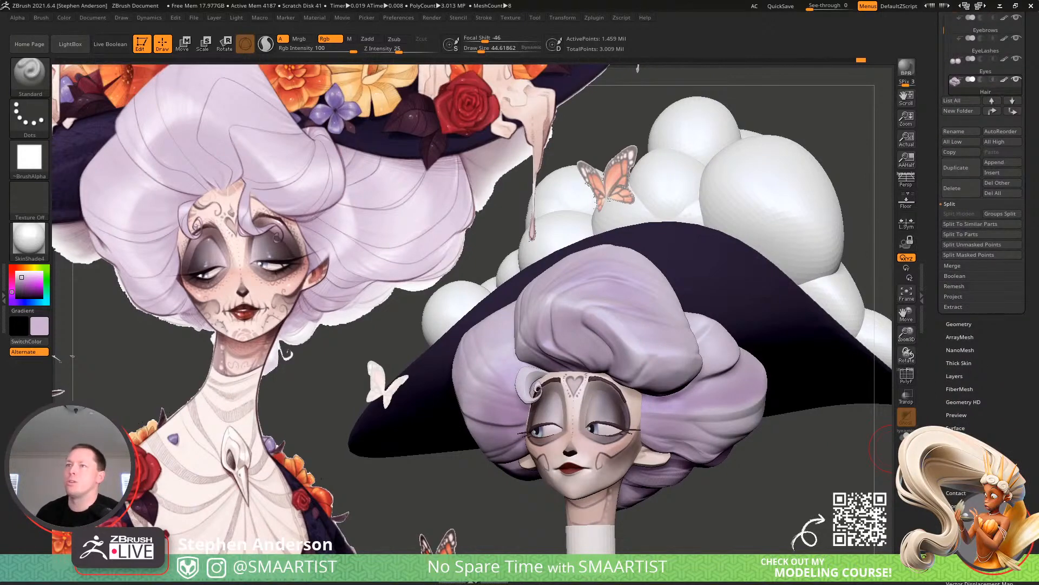
scroll(981, 325, "down", 2)
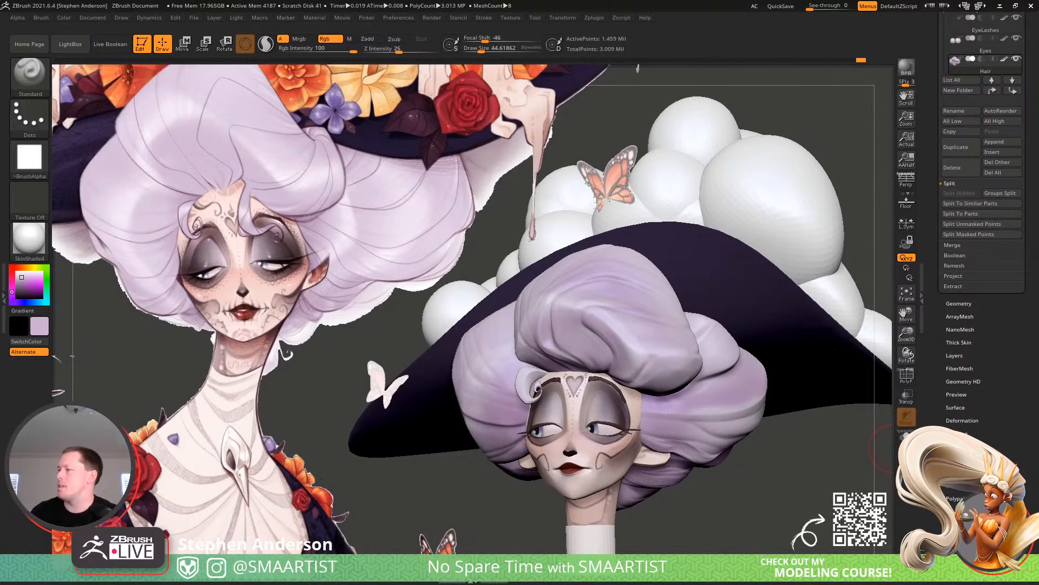
scroll(958, 401, "down", 2)
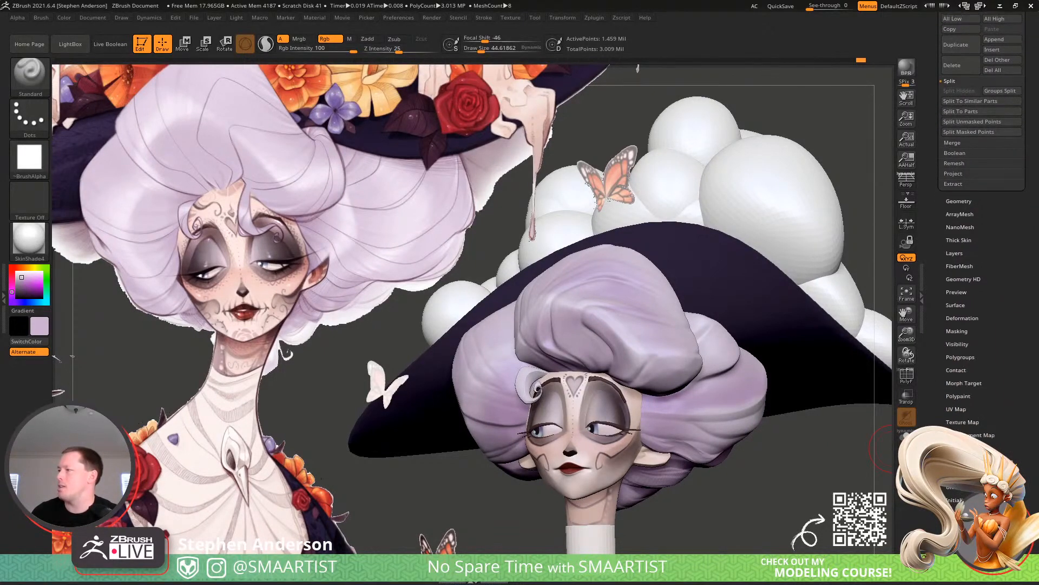
left_click(958, 401)
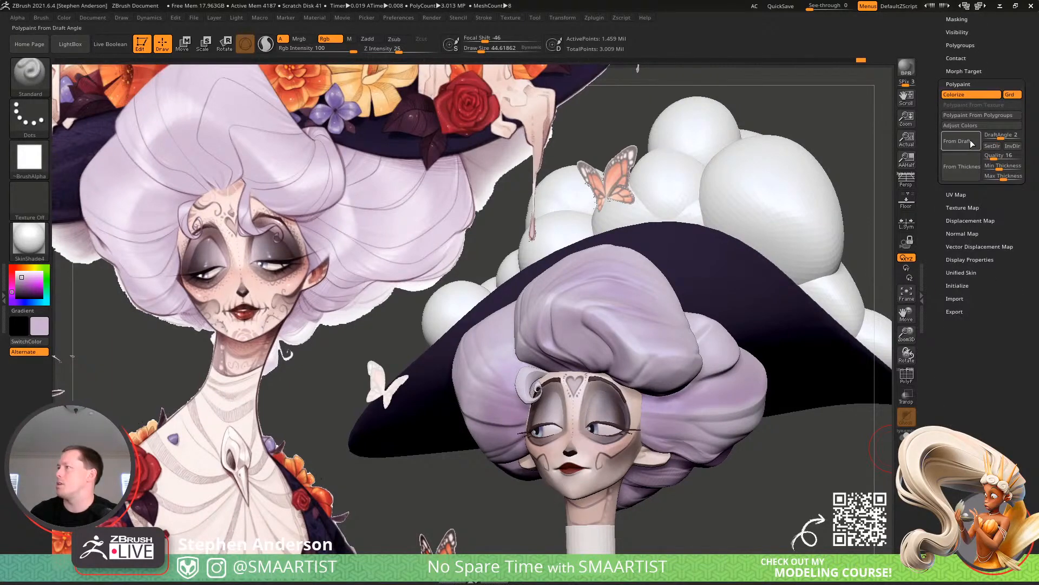
left_click(974, 125)
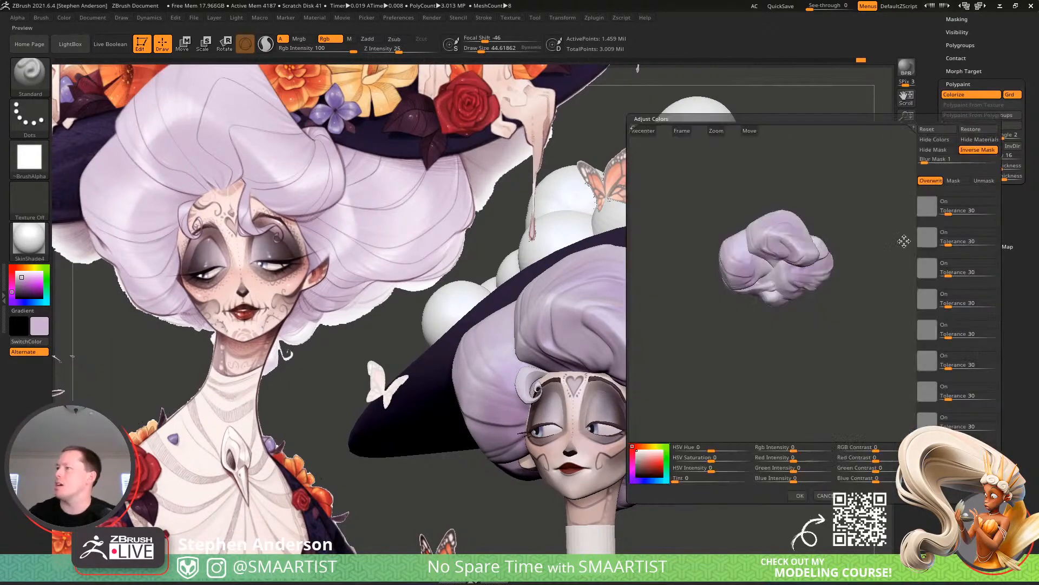
left_click(692, 131)
mouse_move(840, 184)
left_mouse_down()
mouse_move(847, 167)
mouse_move(839, 187)
left_mouse_up()
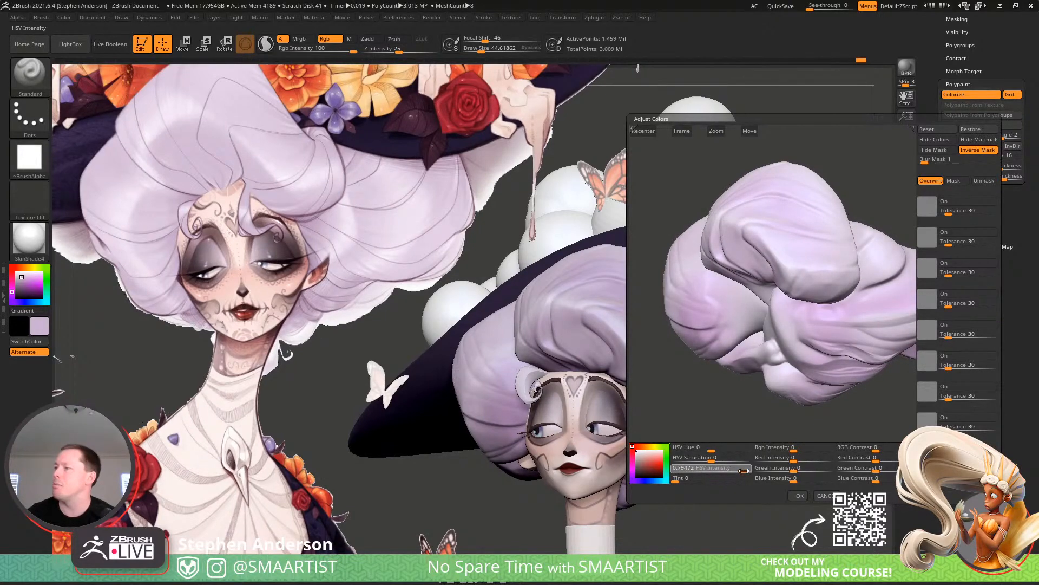
Try several HSV Intensity levels with HSV Saturation at -0.07361, and reset HSV Intensity and Rgb Intensity to 0
left_click_drag(743, 471, 740, 470)
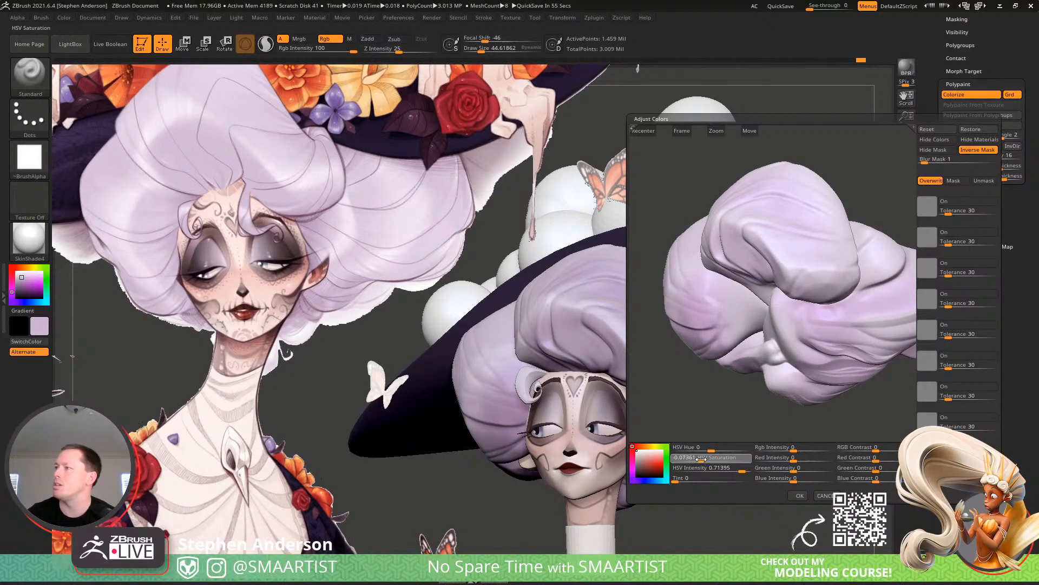
left_click_drag(742, 470, 727, 471)
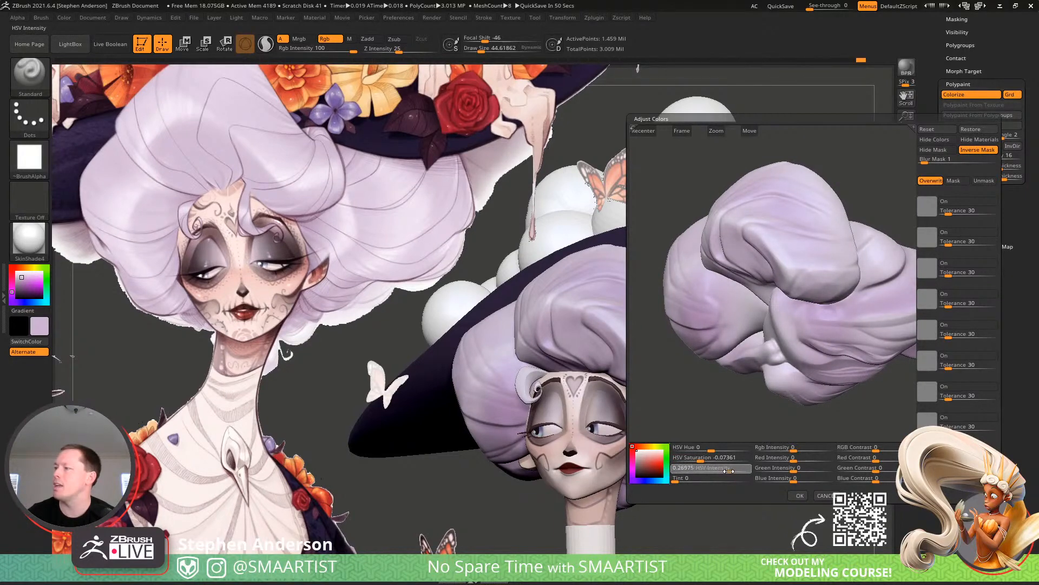
left_click_drag(728, 471, 701, 469)
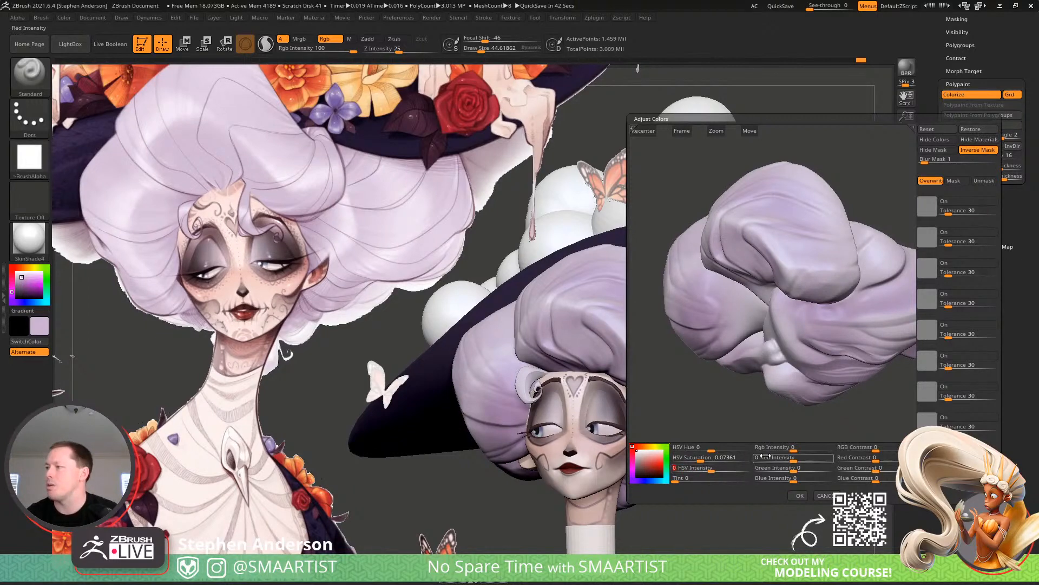
mouse_move(796, 449)
left_mouse_down()
mouse_move(810, 452)
mouse_move(794, 452)
left_mouse_up()
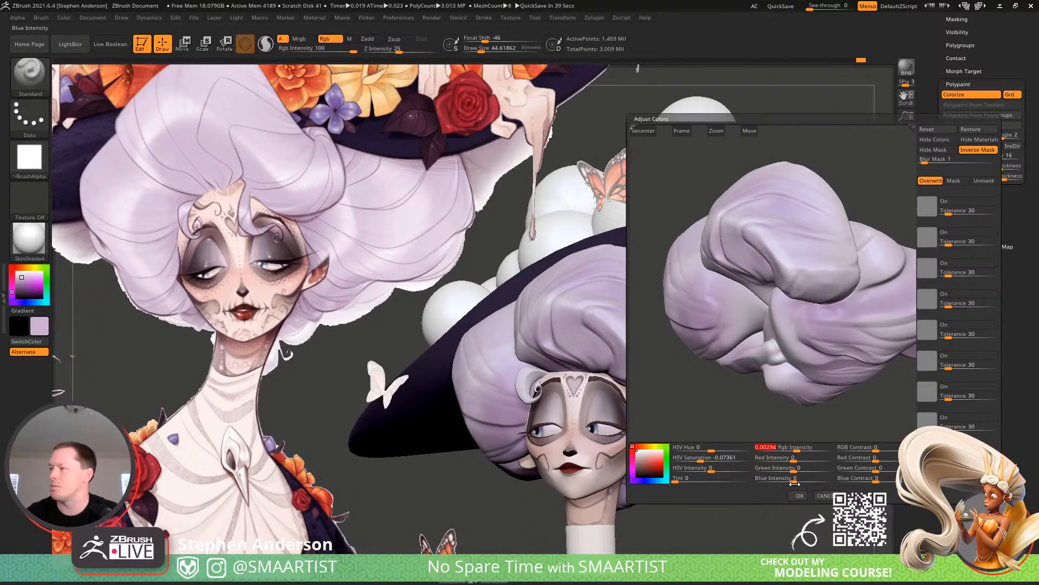
type("0")
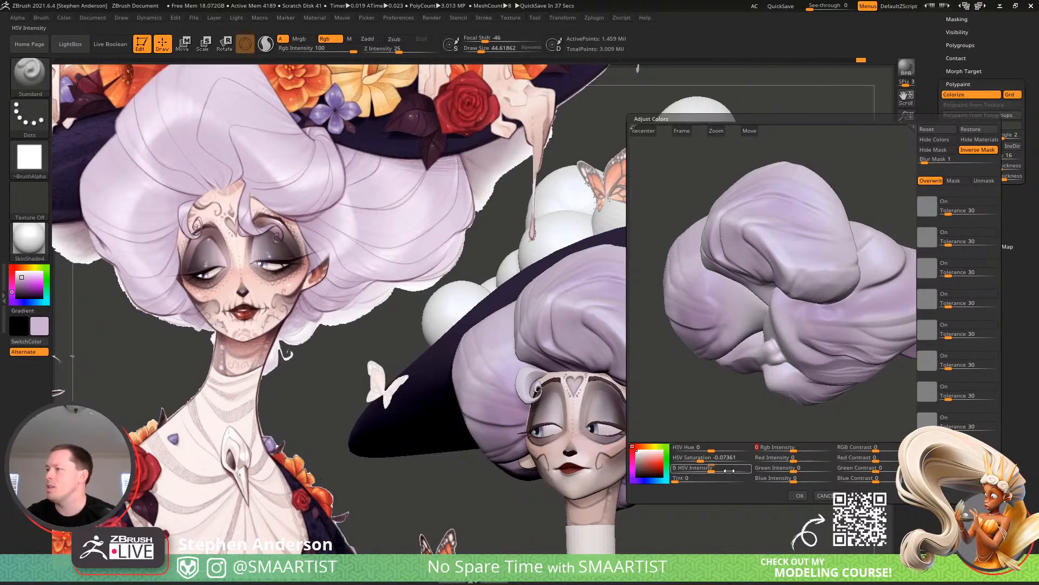
Apply a brighter, less saturated hair colour with HSV Intensity 0.68799, HSV Hue -0.04113 and a further reduced HSV Saturation
left_click_drag(712, 473, 713, 473)
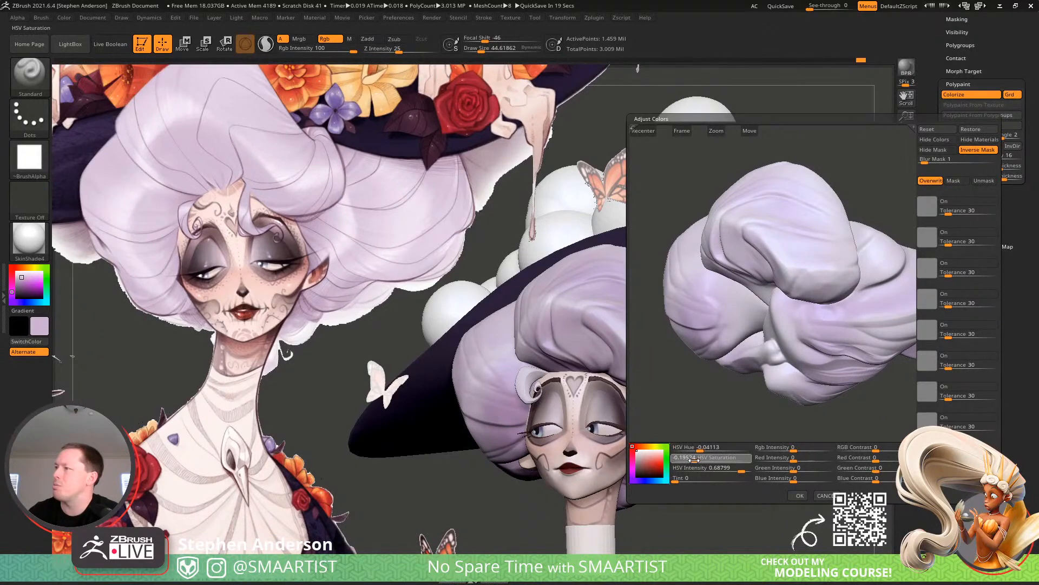
left_click(800, 495)
right_click_drag(780, 516, 668, 409, "ctrl")
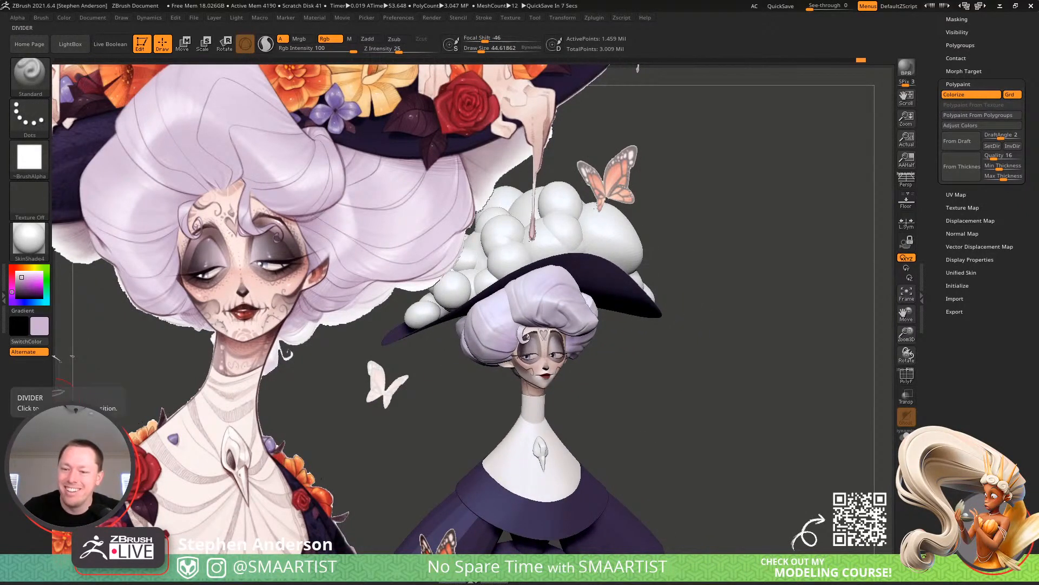
right_click_drag(702, 403, 657, 404)
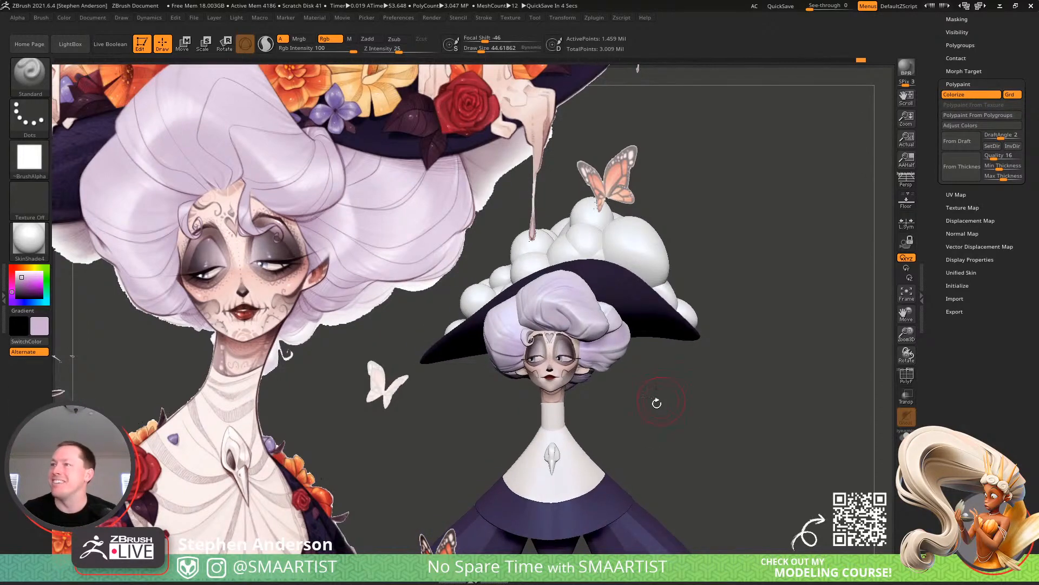
Make the Head subtool active, show its polygroups, and mask everything except the red eye-socket polygroup
mouse_move(553, 342)
right_mouse_down("ctrl")
mouse_move(580, 351)
mouse_move(564, 353)
right_mouse_up("ctrl")
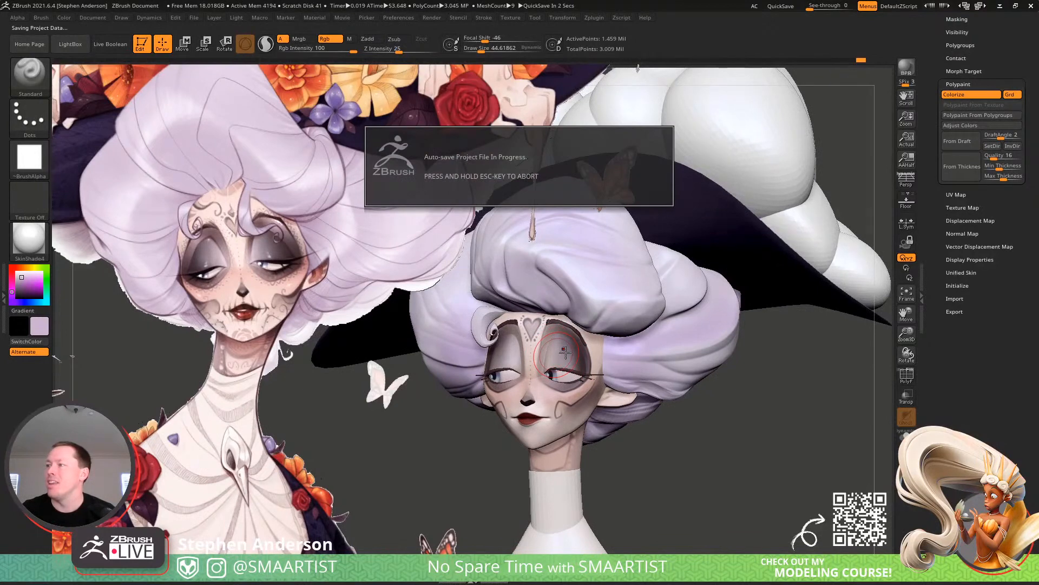
left_click(628, 377, "alt")
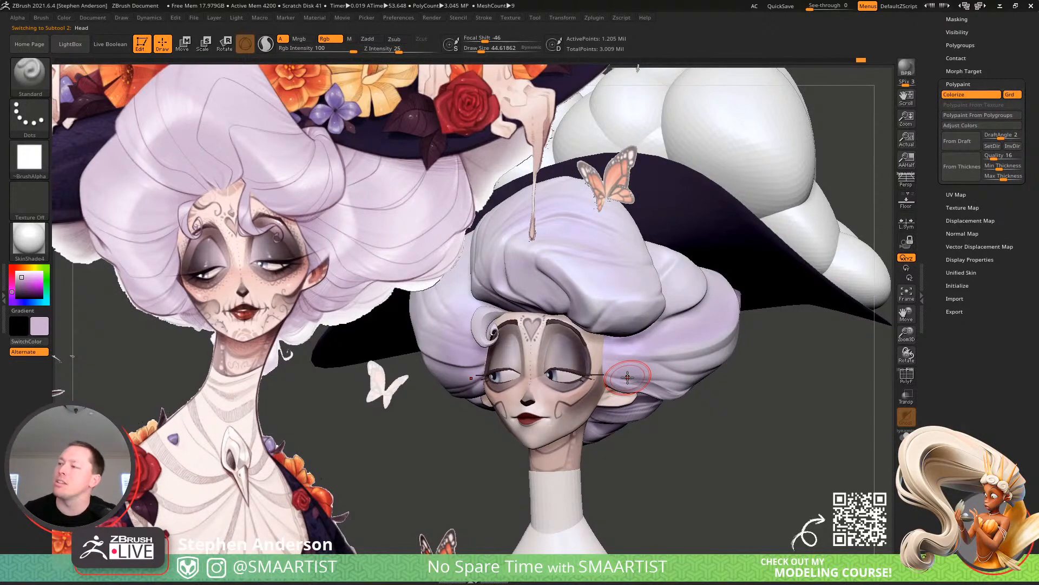
right_click_drag(570, 347, 565, 350, "ctrl")
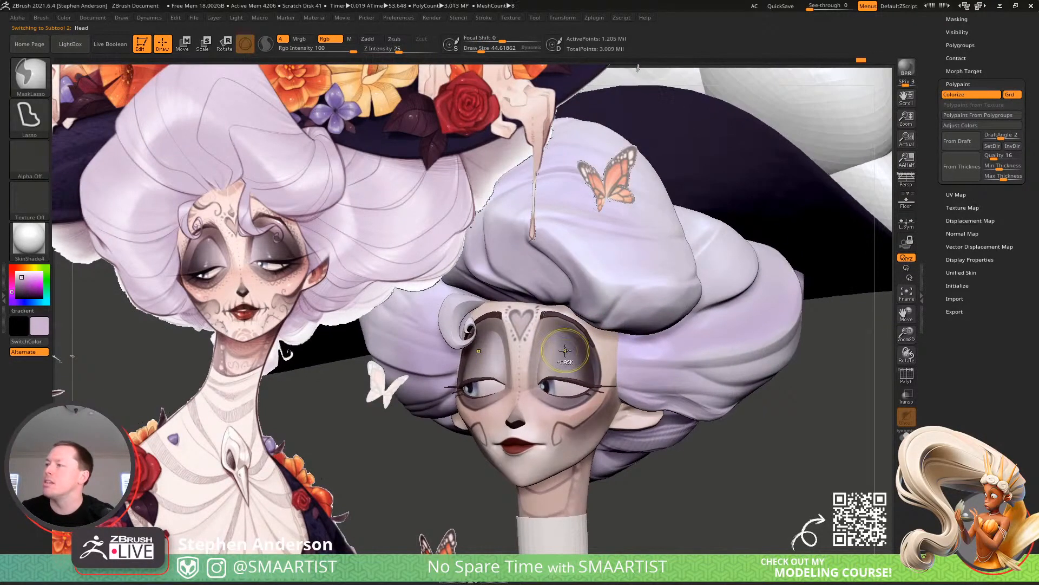
key("shift+f")
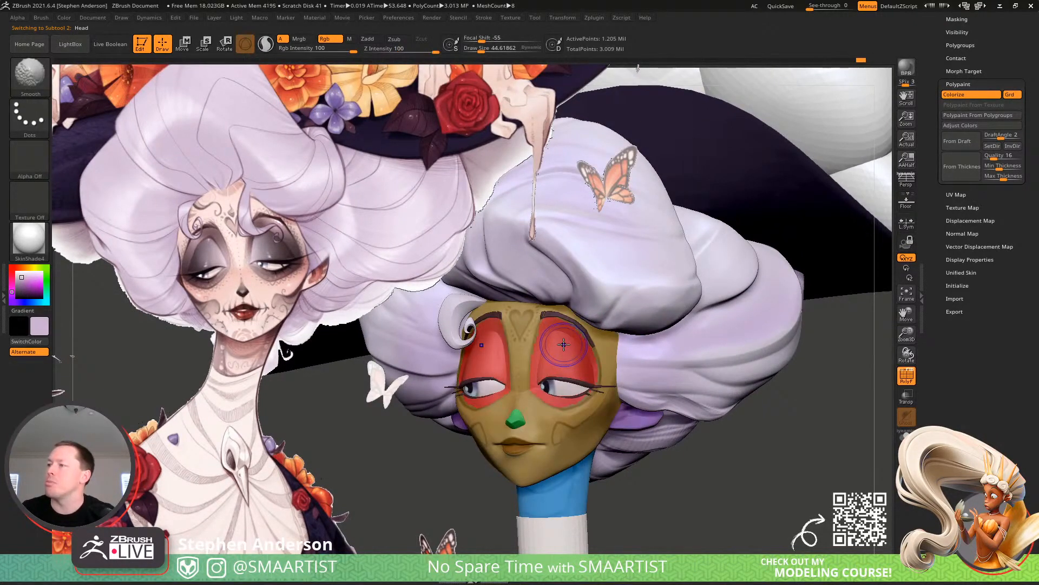
key("shift+f")
key("shift+f")
key("w")
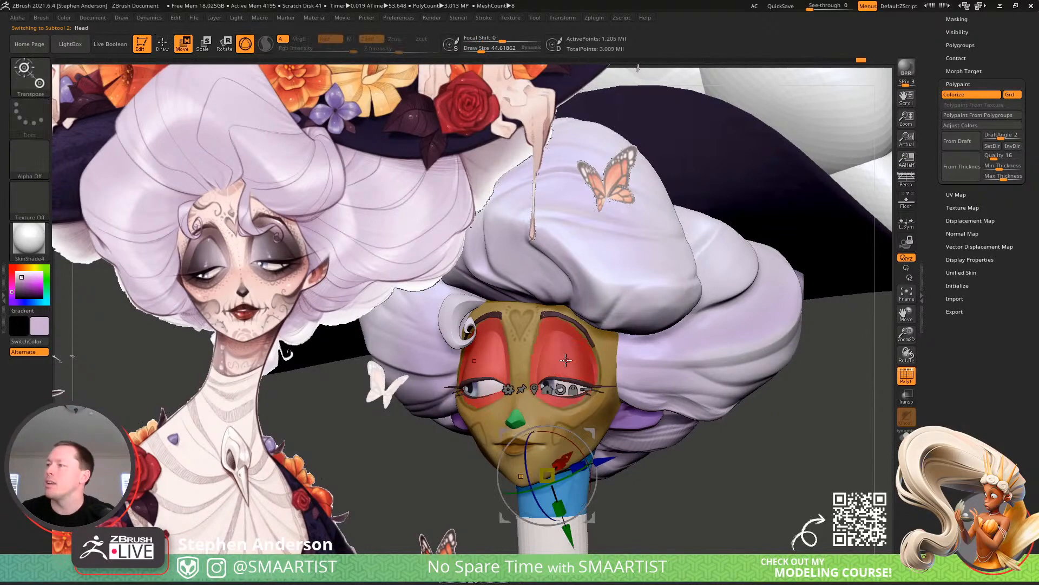
left_click(566, 360)
key("q")
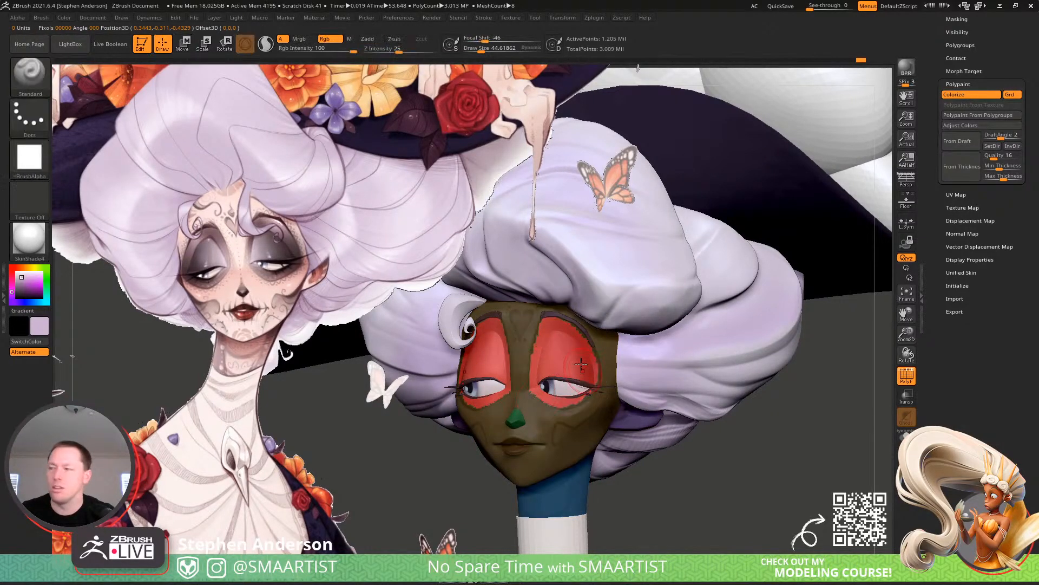
right_click_drag(587, 379, 640, 421, "ctrl")
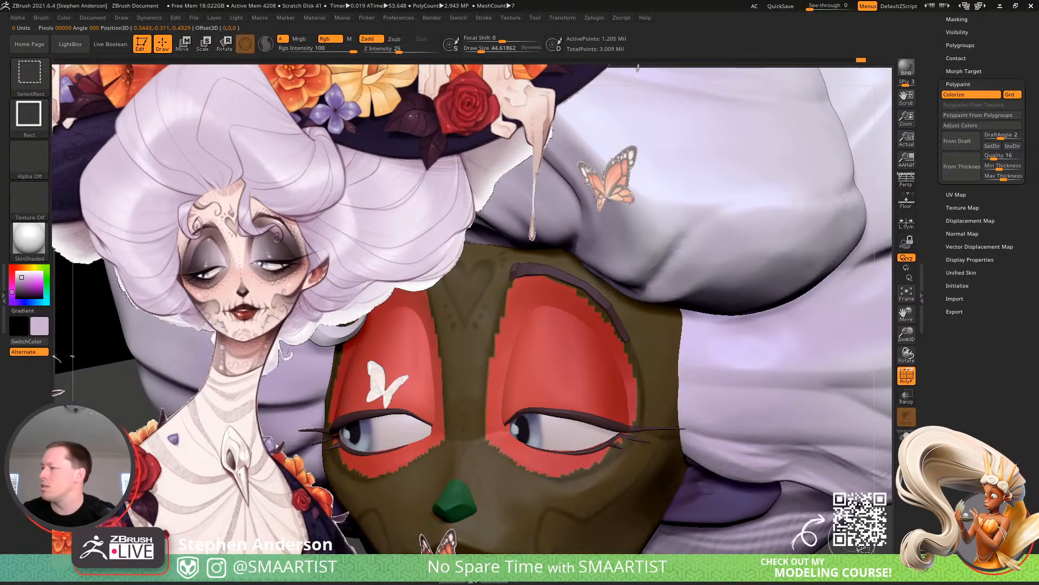
Mask the head's face and eye-socket polygroups while the others are hidden, and show the whole head with its eyelids left unmasked
right_click_drag(850, 543, 802, 490, "ctrl")
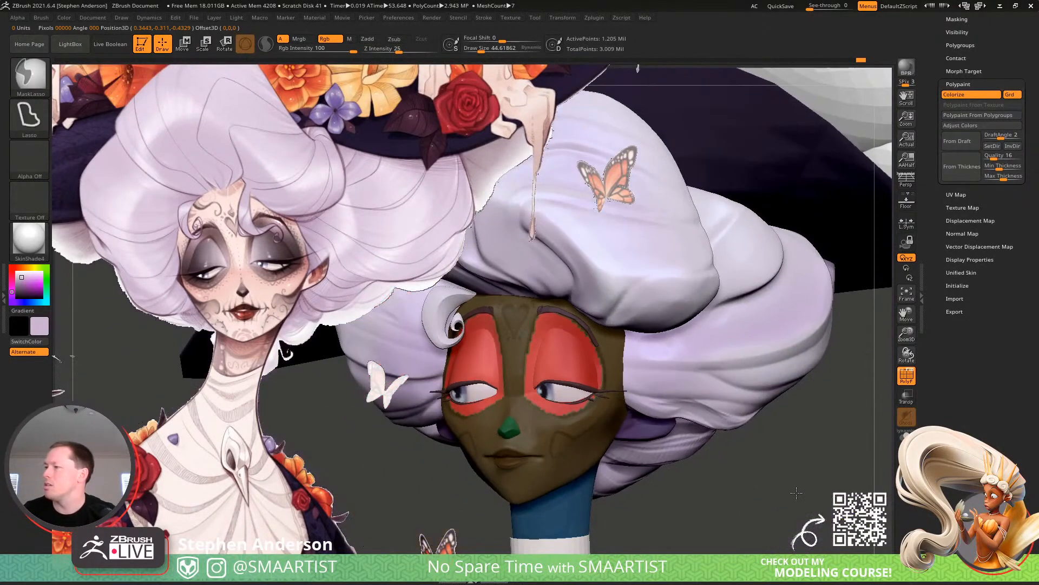
left_click(568, 458, "ctrl+shift")
key("ctrl+shift+a")
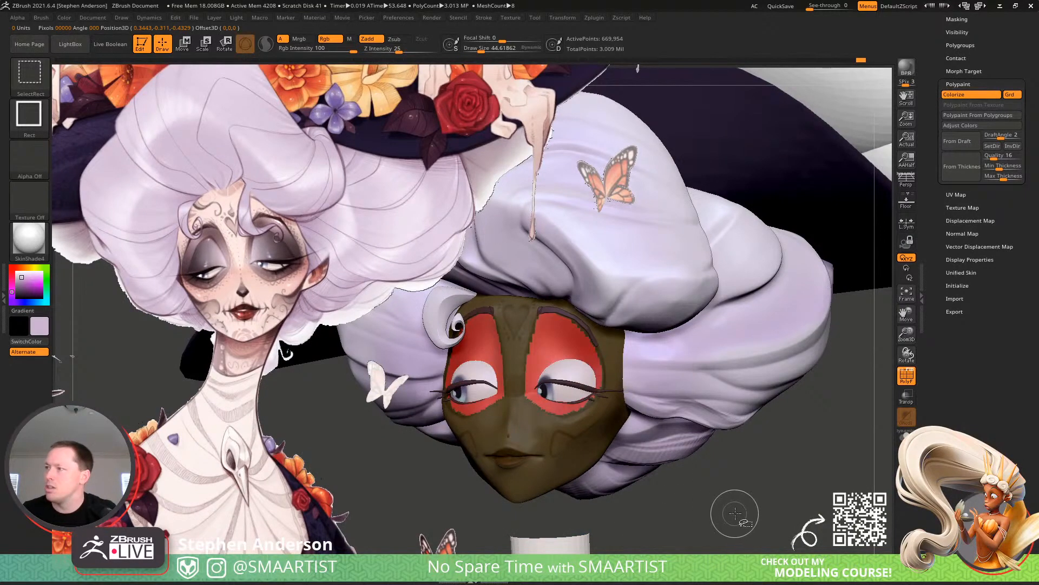
left_click(762, 509, "ctrl")
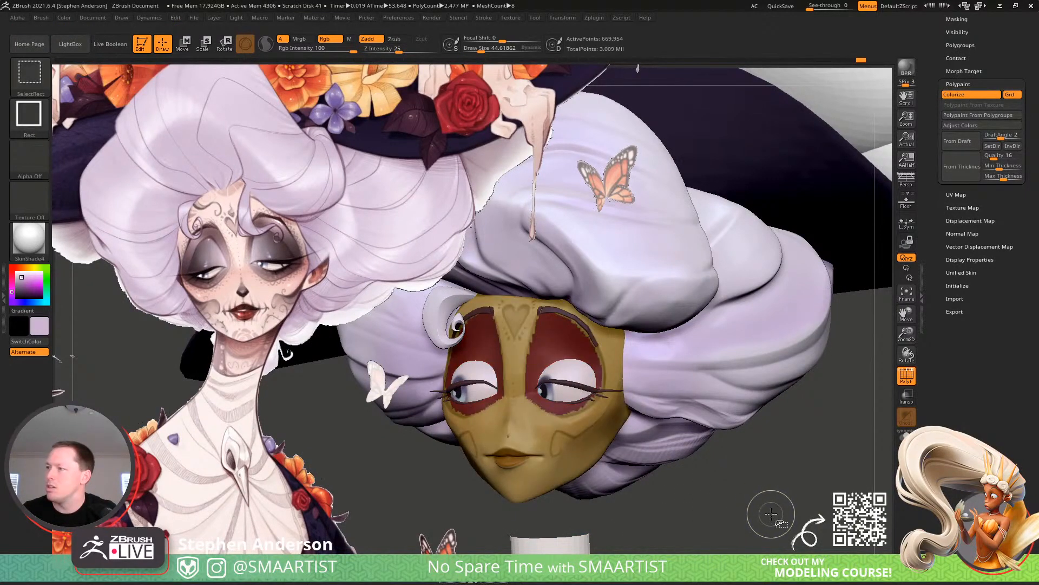
left_click(773, 509, "ctrl")
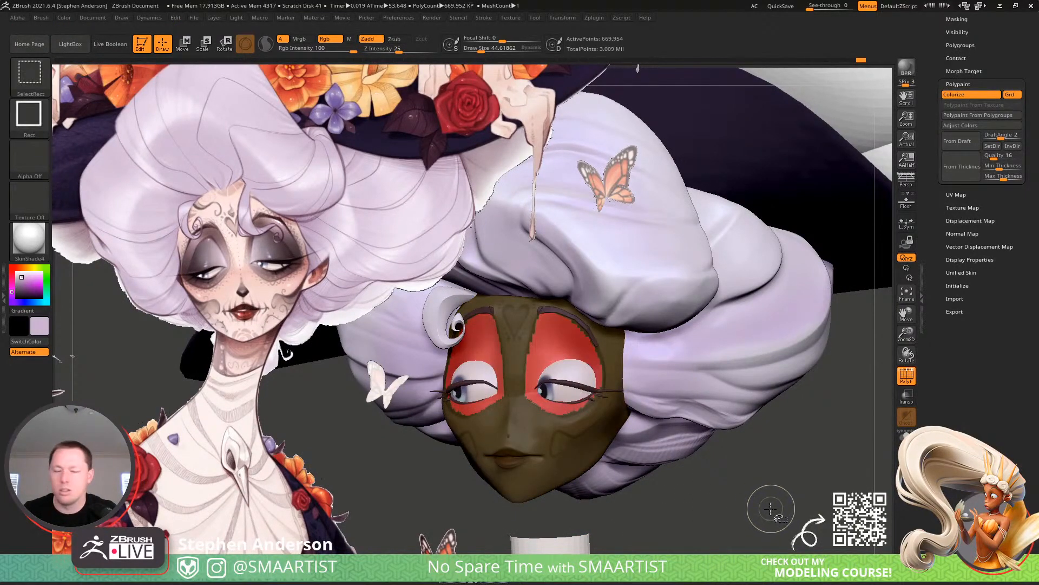
mouse_move(801, 500)
left_mouse_down("ctrl")
mouse_move(403, 350)
mouse_move(567, 203)
mouse_move(678, 234)
left_mouse_up("ctrl")
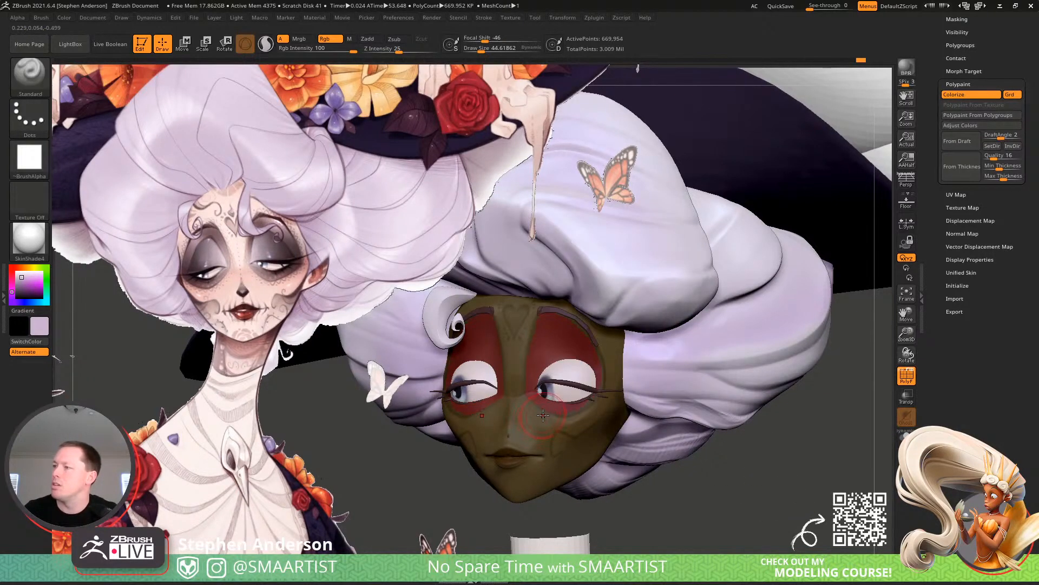
left_click(792, 507, "ctrl+shift")
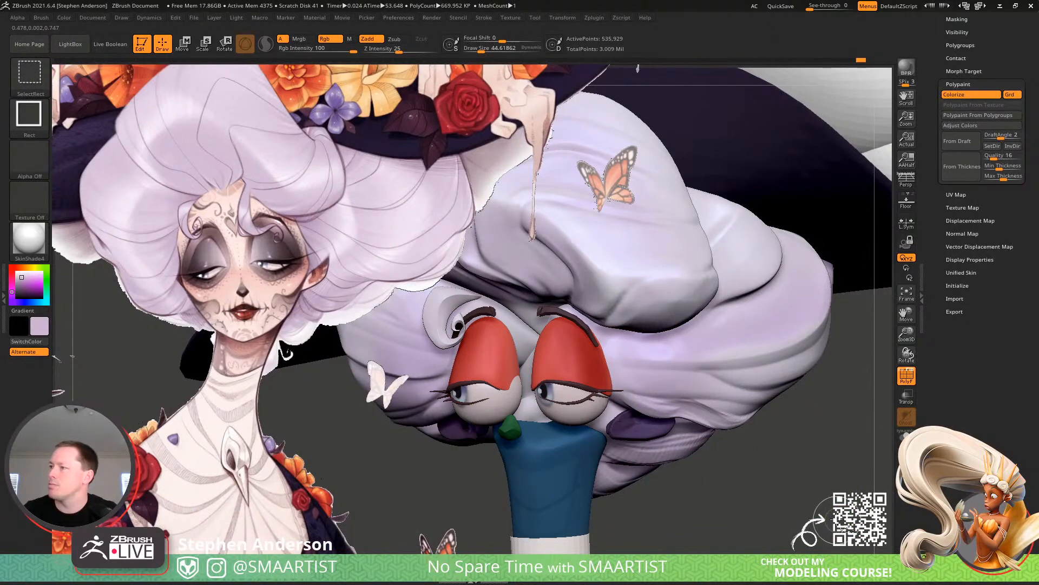
left_click(792, 506, "ctrl+shift")
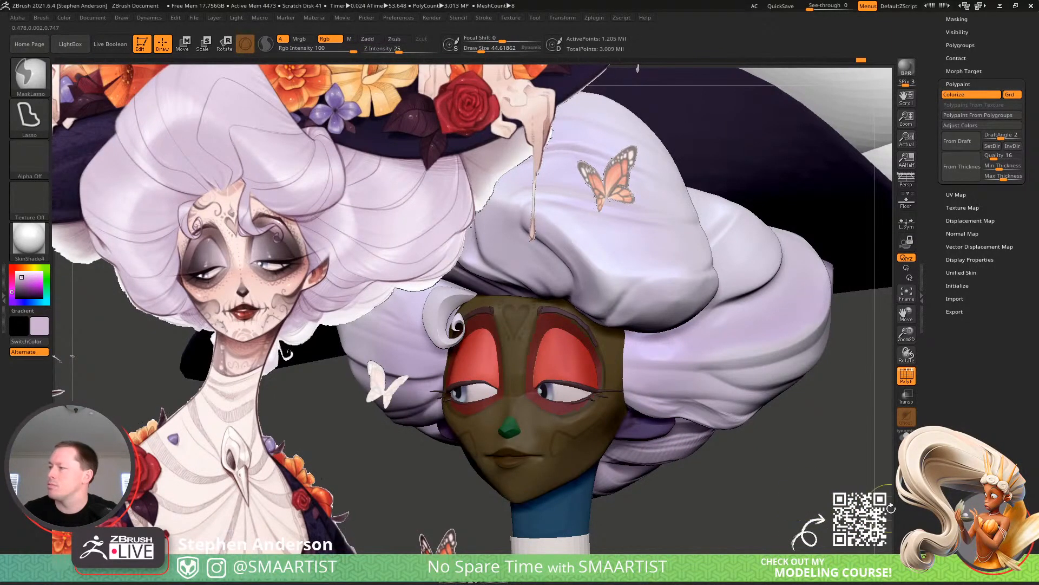
Isolate the head, invert its mask and assign the eyelids their own polygroup
left_click(907, 437)
mouse_move(752, 445)
left_mouse_down()
mouse_move(671, 445)
mouse_move(746, 443)
left_mouse_up()
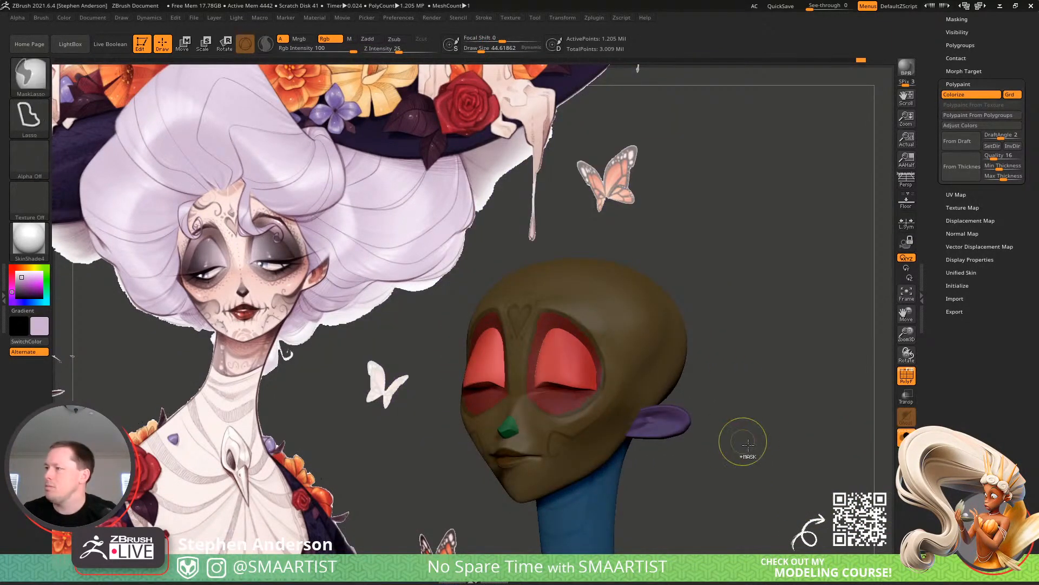
left_click(750, 444, "ctrl")
key("ctrl+w")
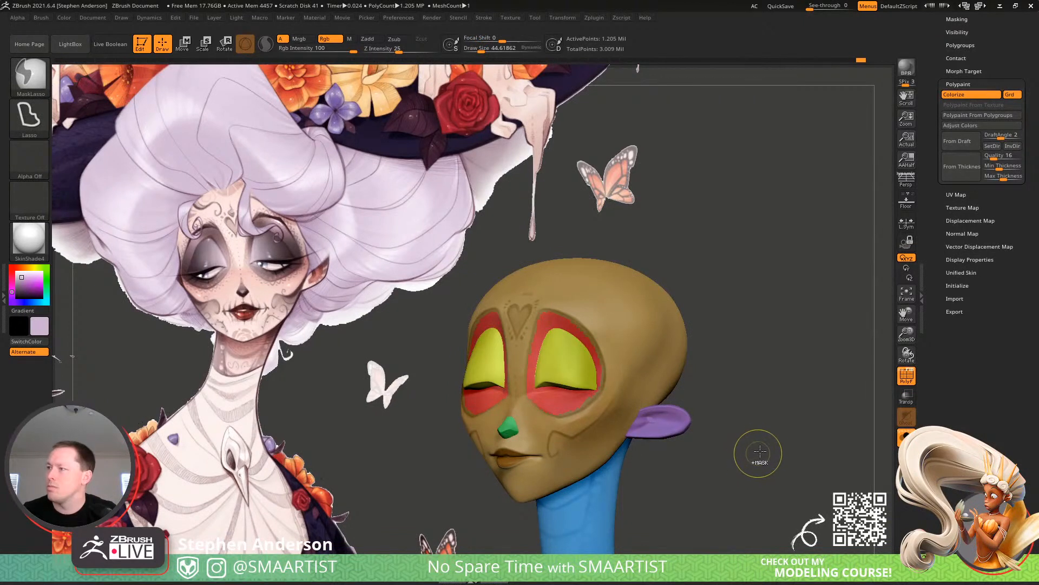
Show all subtools again, turn off the polygroup display and enlarge the draw size to about 135
left_click_drag(753, 454, 771, 459)
right_click_drag(766, 461, 655, 414, "ctrl")
mouse_move(650, 412)
left_mouse_down()
mouse_move(696, 405)
mouse_move(659, 413)
left_mouse_up()
right_click_drag(568, 364, 598, 406, "ctrl")
right_click_drag(598, 406, 552, 320)
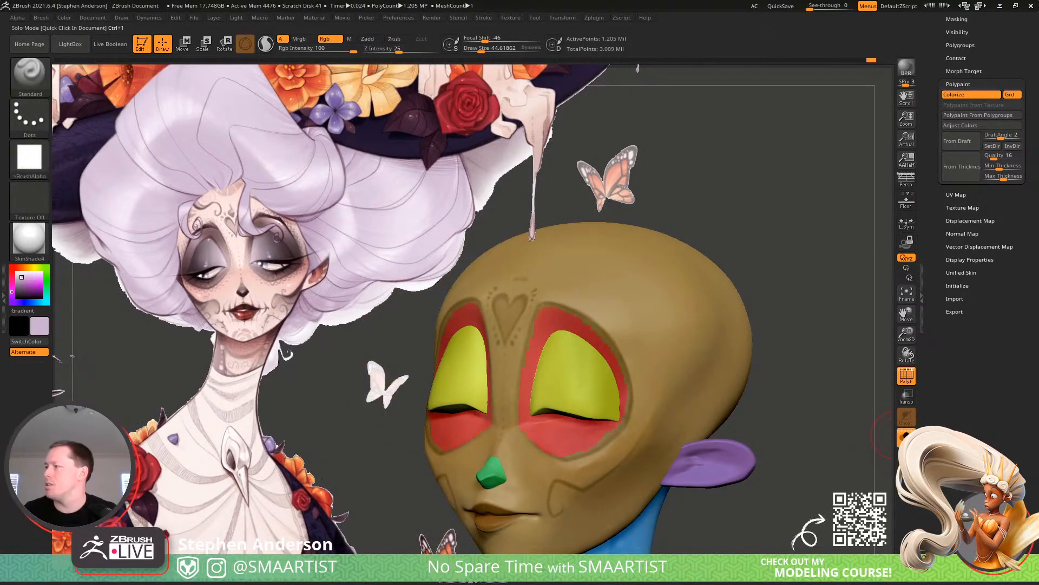
left_click(907, 436)
mouse_move(596, 353)
right_mouse_down("ctrl")
mouse_move(579, 287)
mouse_move(564, 325)
right_mouse_up("ctrl")
key("s")
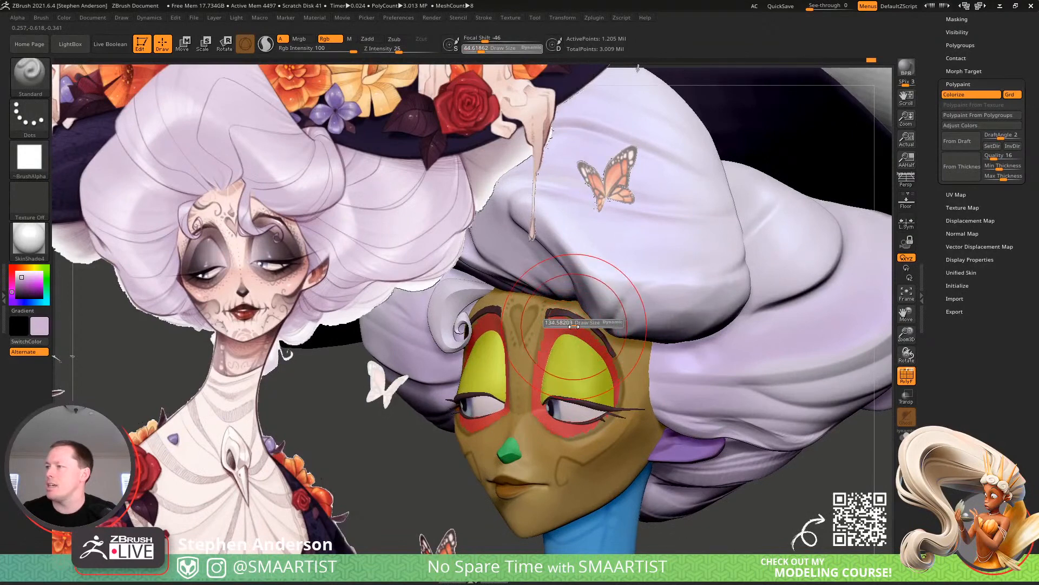
key("shift+f")
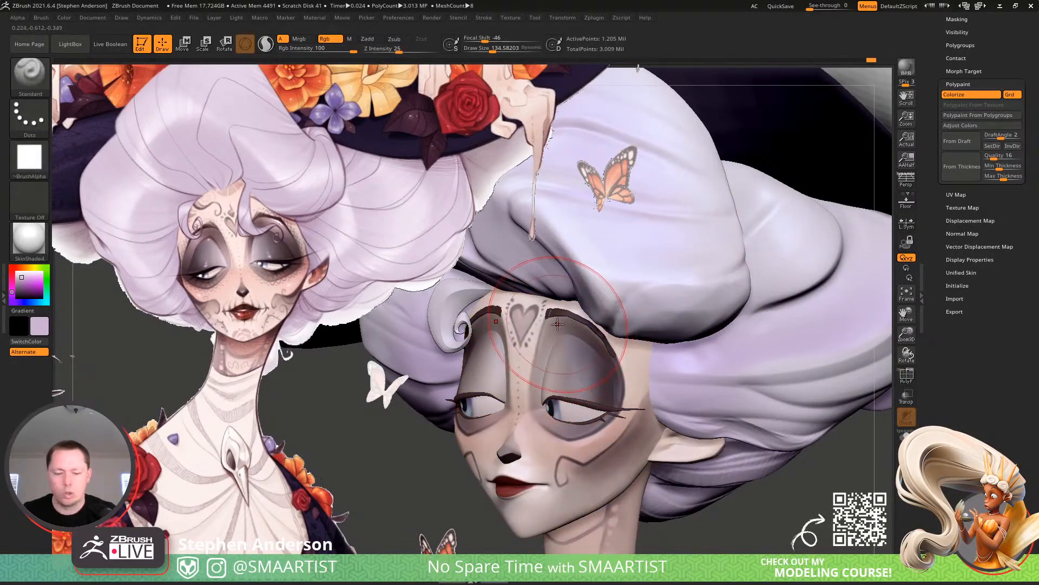
Pull the forehead and the upper edge of the eye sockets down with the Move brush at a draw size of about 251
key("b")
key("m")
key("v")
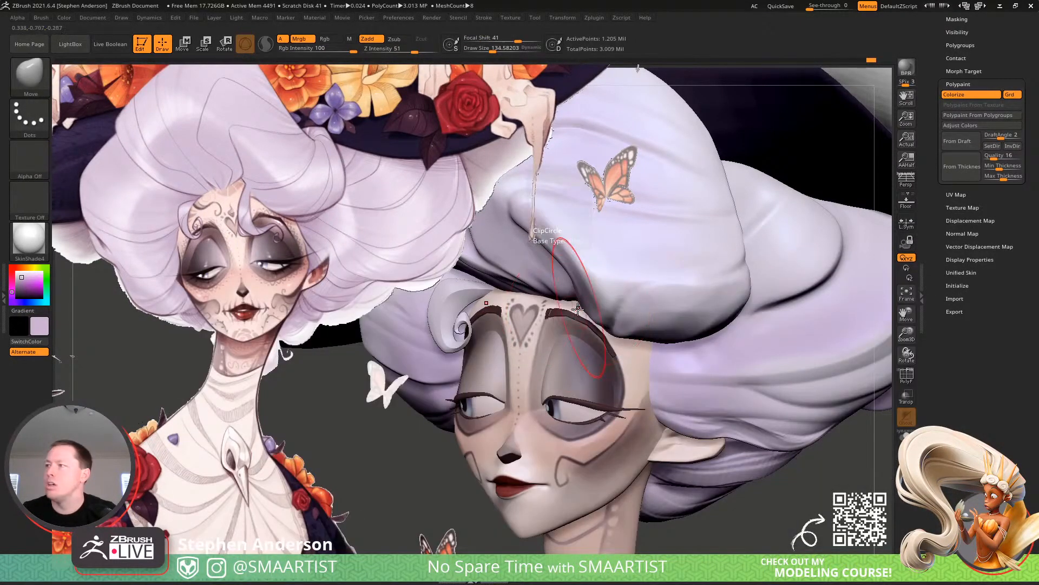
key("s")
left_click_drag(565, 315, 573, 315)
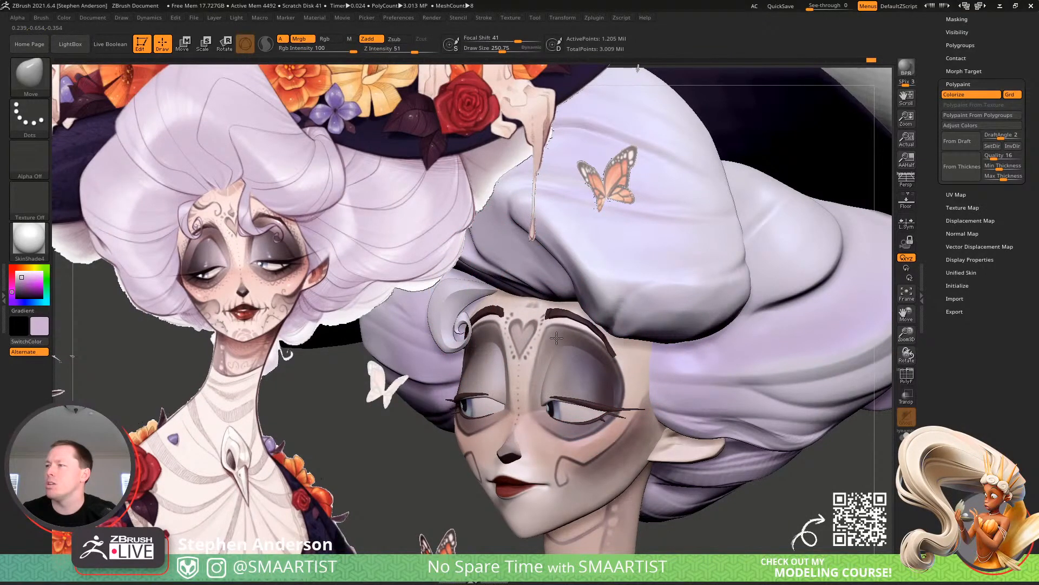
mouse_move(600, 336)
right_mouse_down()
mouse_move(618, 343)
mouse_move(609, 340)
right_mouse_up()
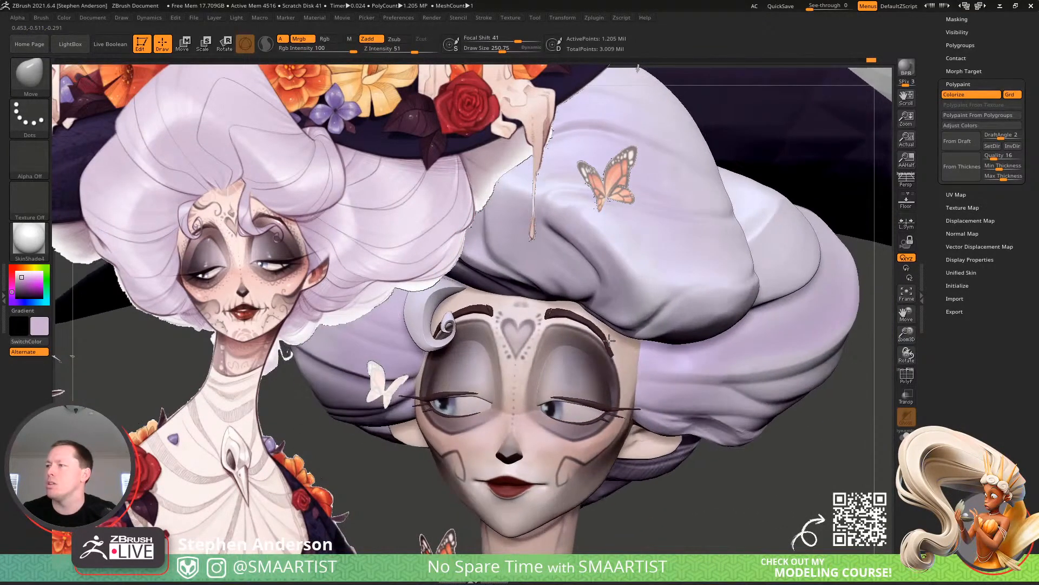
Reshape the outer edges of the eye sockets with the Move brush at a draw size of about 124
key("s")
left_click_drag(609, 341, 599, 340)
mouse_move(637, 346)
right_mouse_down()
mouse_move(605, 355)
mouse_move(618, 381)
mouse_move(641, 378)
right_mouse_up()
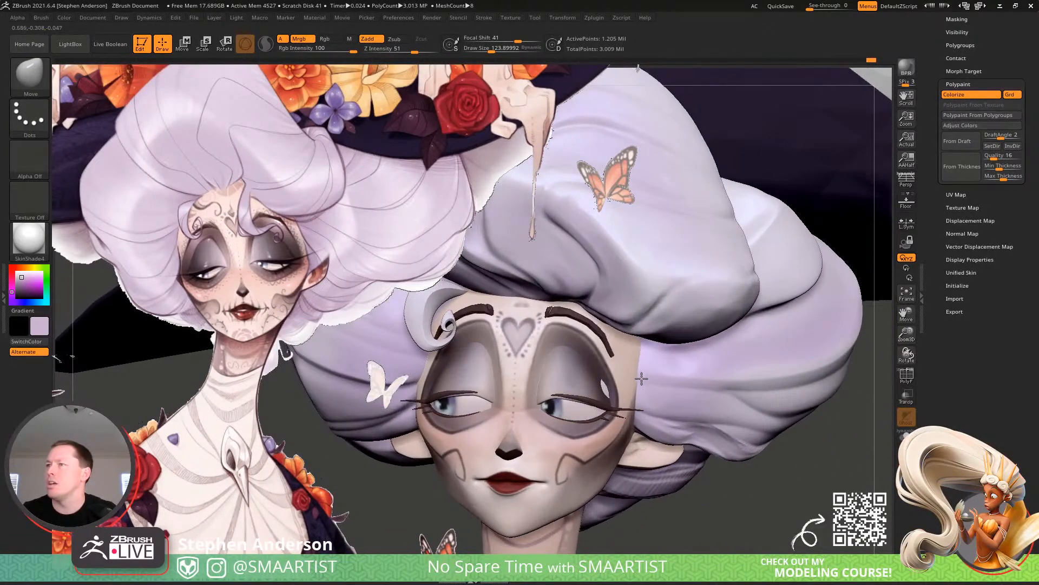
right_click_drag(632, 421, 642, 349)
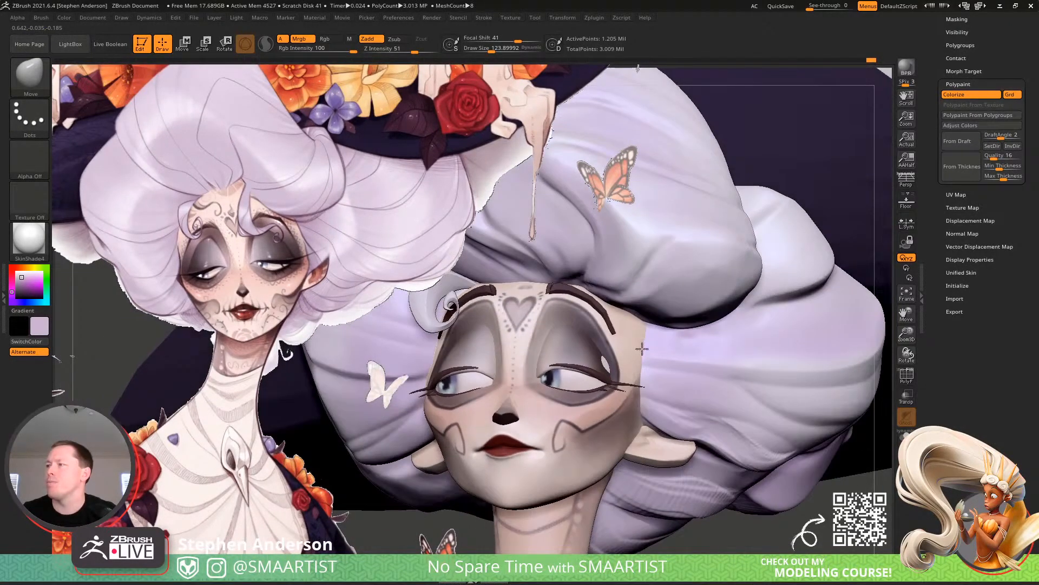
Refine the outer contour of the eye sockets with the Move brush, using draw sizes of about 208 and 73
key("s")
left_click_drag(641, 337, 649, 333)
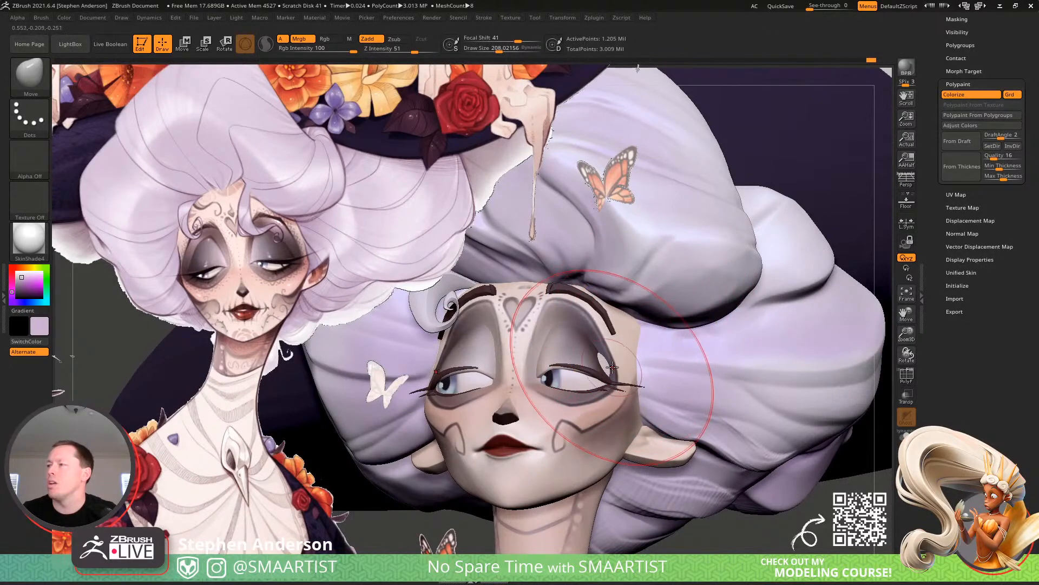
right_click_drag(640, 335, 615, 355)
left_click_drag(607, 357, 600, 357)
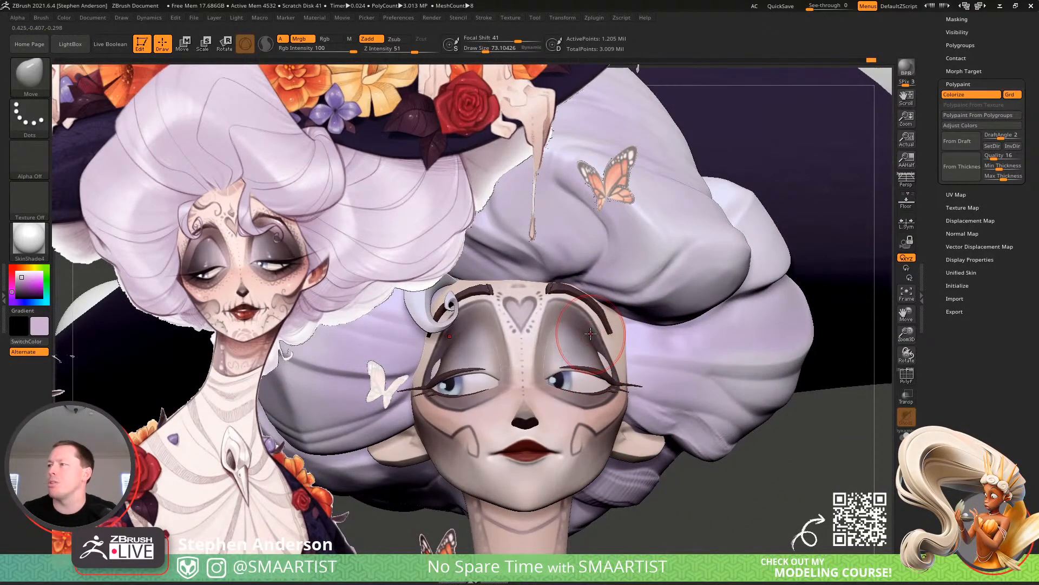
left_click_drag(588, 334, 588, 332)
right_click_drag(618, 313, 589, 306)
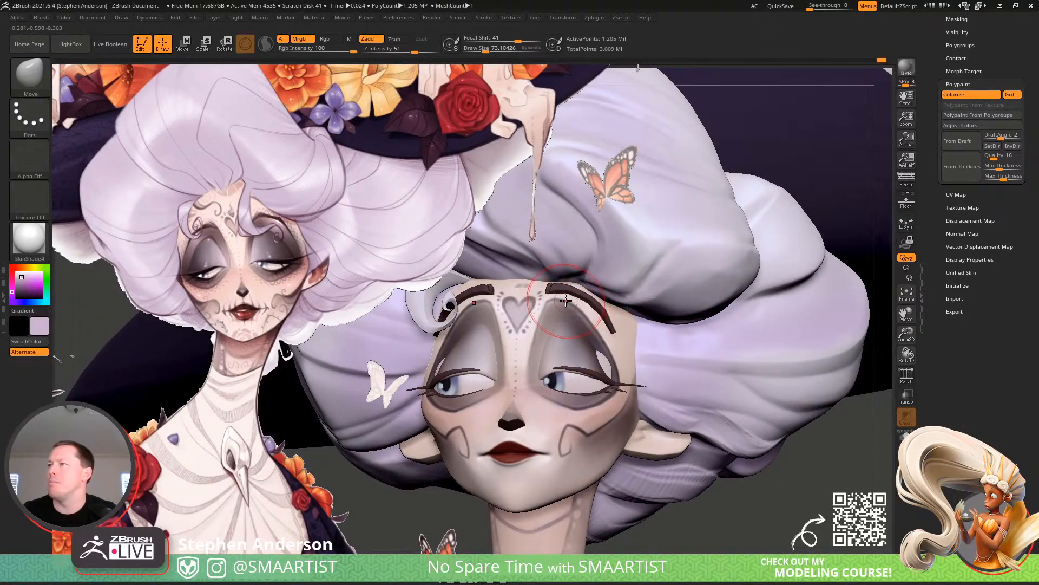
Adjust the upper eye sockets beneath the eyebrows with the Move brush at a draw size of about 65
key("s")
left_click_drag(540, 318, 593, 318)
key("s")
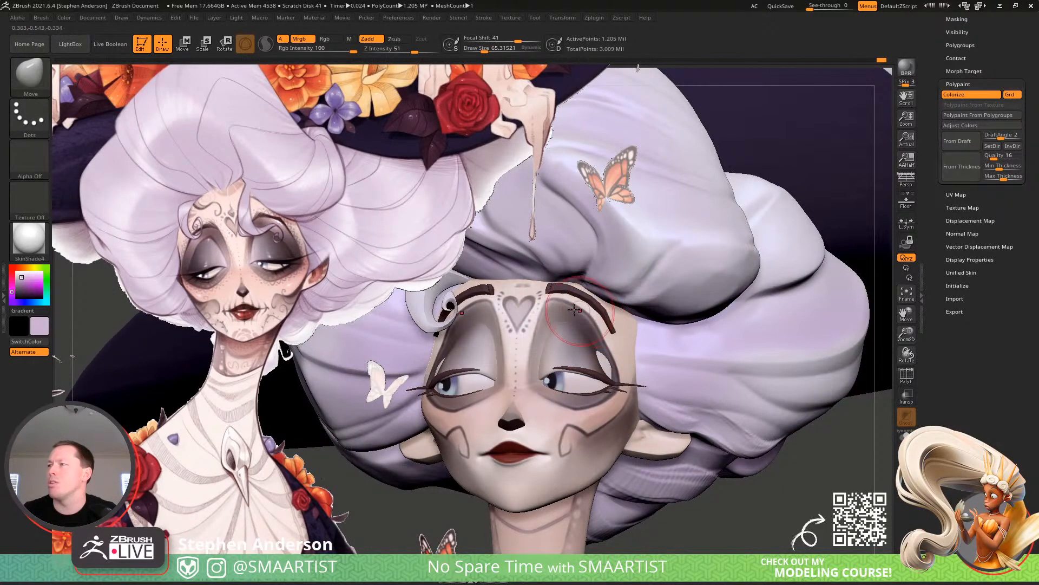
mouse_move(605, 344)
right_mouse_down()
mouse_move(547, 341)
mouse_move(648, 336)
mouse_move(596, 318)
right_mouse_up()
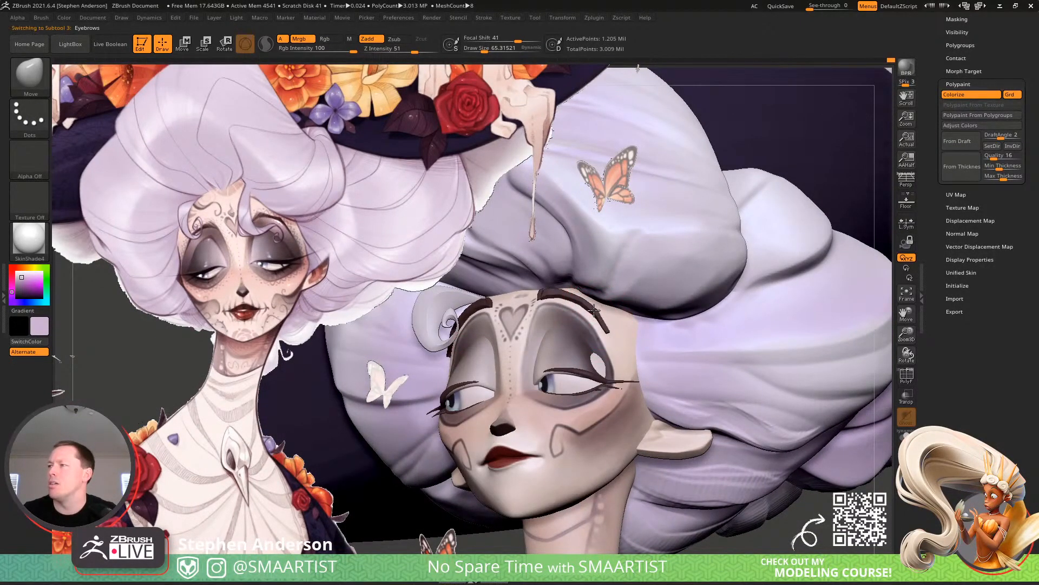
Make the Eyebrows subtool active and move the eyebrows down and slightly forward with the gizmo
key("shift")
right_click_drag(596, 313, 604, 288)
key("w")
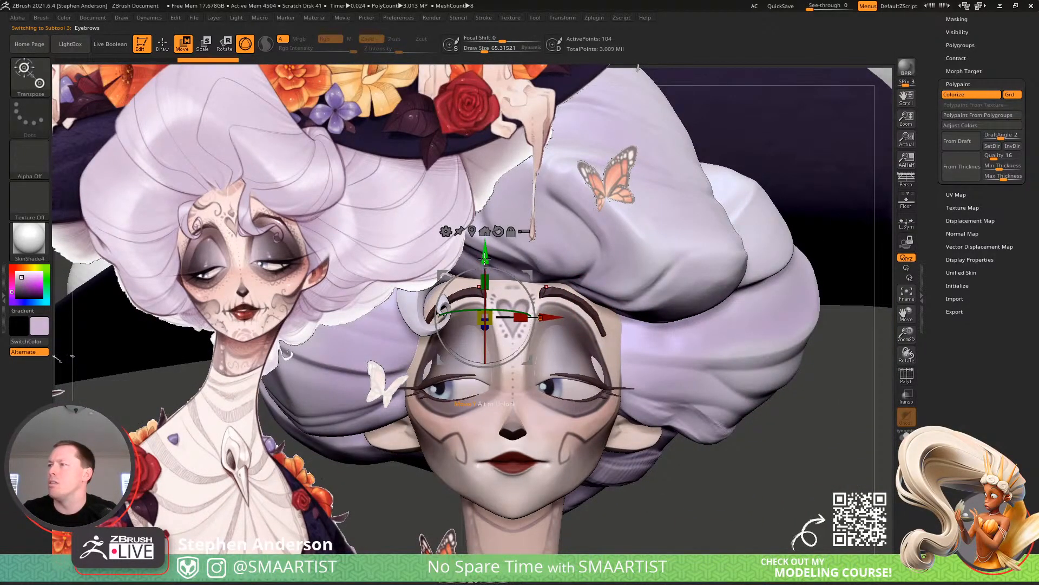
left_click(499, 231, "alt")
left_click_drag(511, 278, 510, 287)
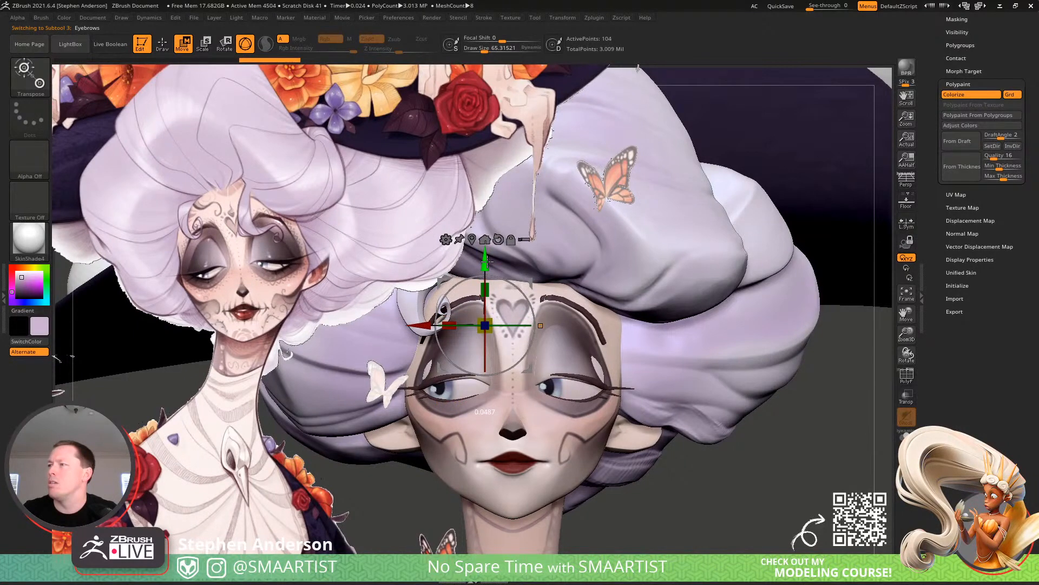
right_click_drag(512, 287, 451, 285)
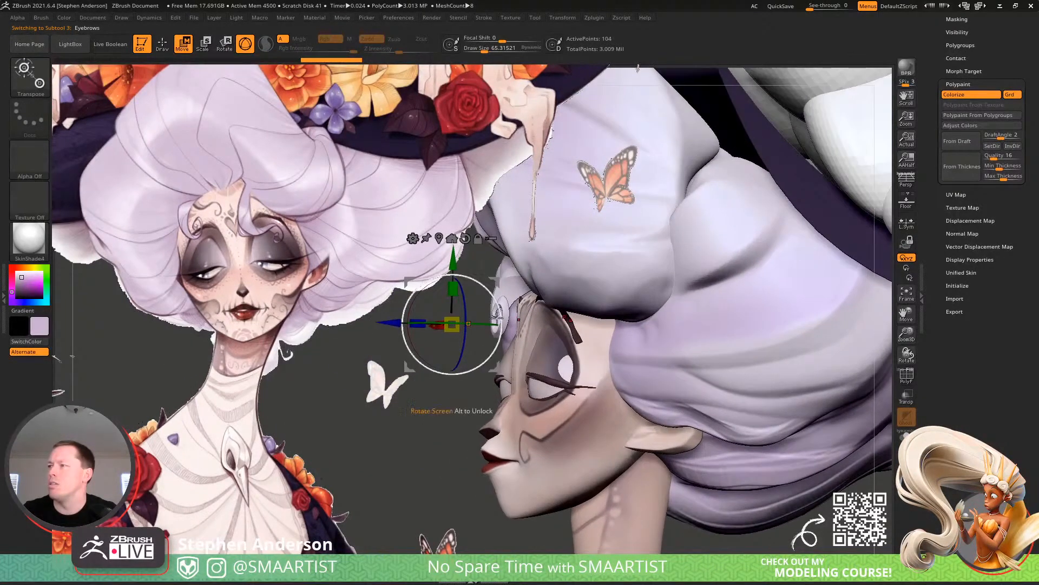
left_click_drag(497, 279, 493, 282)
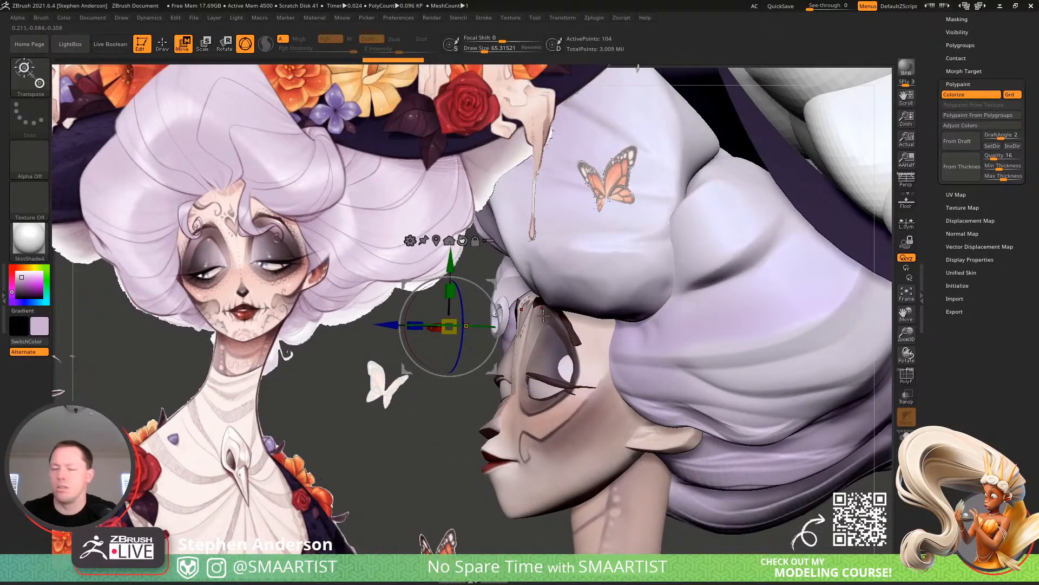
Smooth the outer tail of the eyebrow at a draw size of about 73, with Rgb off, Zadd on and Z Intensity 8
key("q")
mouse_move(541, 334)
right_mouse_down()
mouse_move(570, 338)
mouse_move(572, 308)
mouse_move(567, 334)
mouse_move(563, 325)
mouse_move(631, 399)
right_mouse_up()
key("s")
key("s")
key("shift")
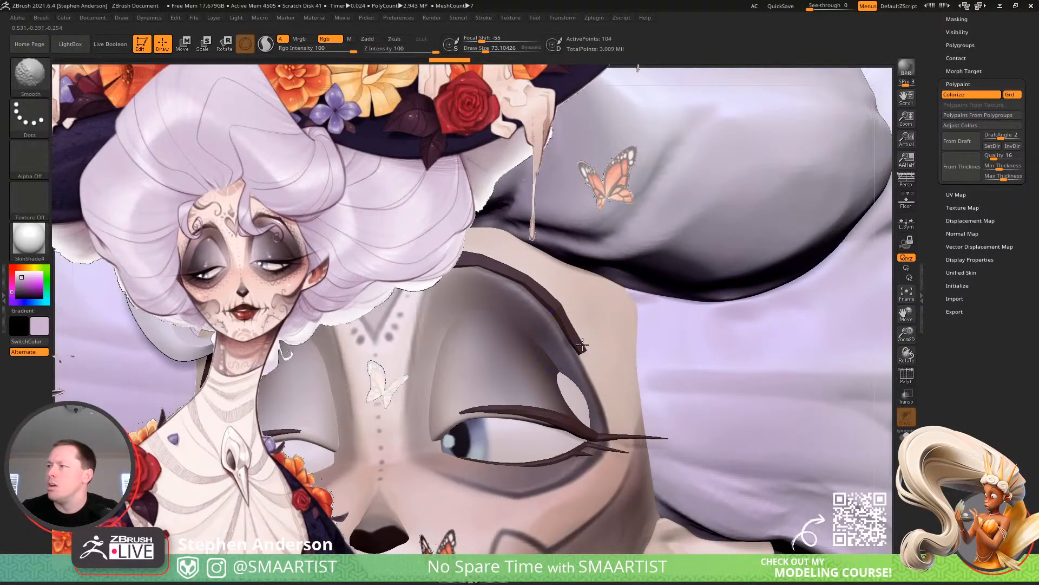
left_click(383, 50, "shift")
left_click(330, 40, "shift")
left_click(370, 39, "shift")
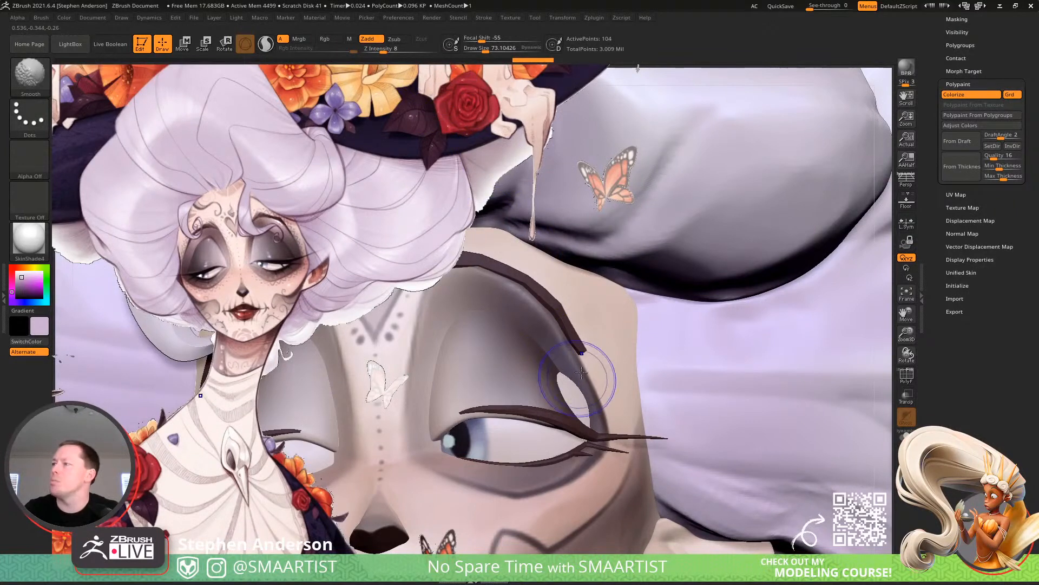
left_click_drag(540, 304, 563, 336, "shift")
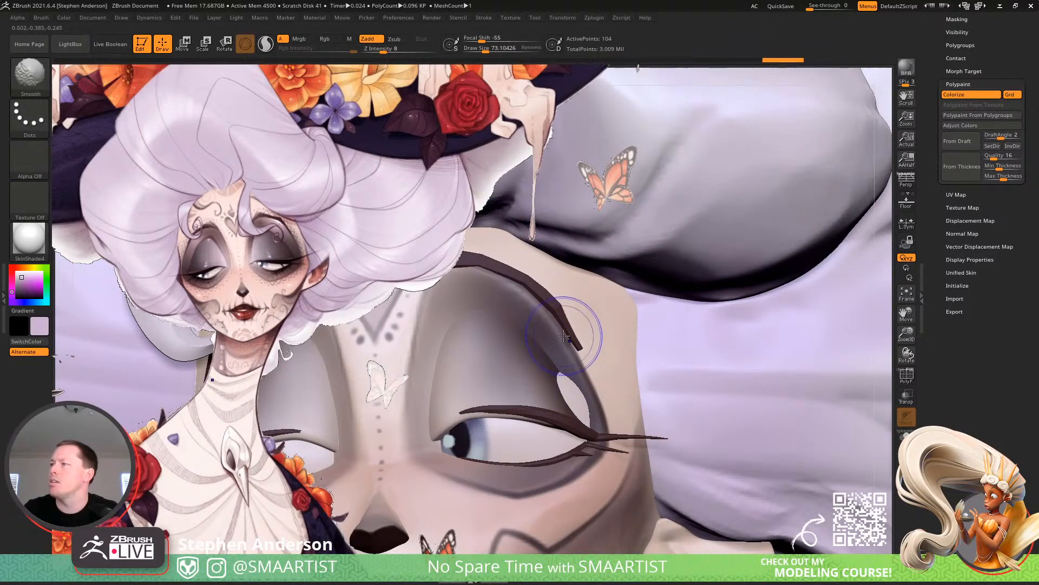
Hide the reference artwork and make the Eyes subtool active
mouse_move(612, 379)
right_mouse_down("ctrl")
mouse_move(596, 320)
mouse_move(576, 359)
mouse_move(563, 357)
mouse_move(574, 373)
mouse_move(650, 368)
mouse_move(777, 414)
mouse_move(661, 352)
mouse_move(612, 297)
mouse_move(557, 274)
right_mouse_up("ctrl")
key("shift+z")
mouse_move(629, 299)
right_mouse_down("ctrl")
mouse_move(654, 331)
mouse_move(605, 326)
right_mouse_up("ctrl")
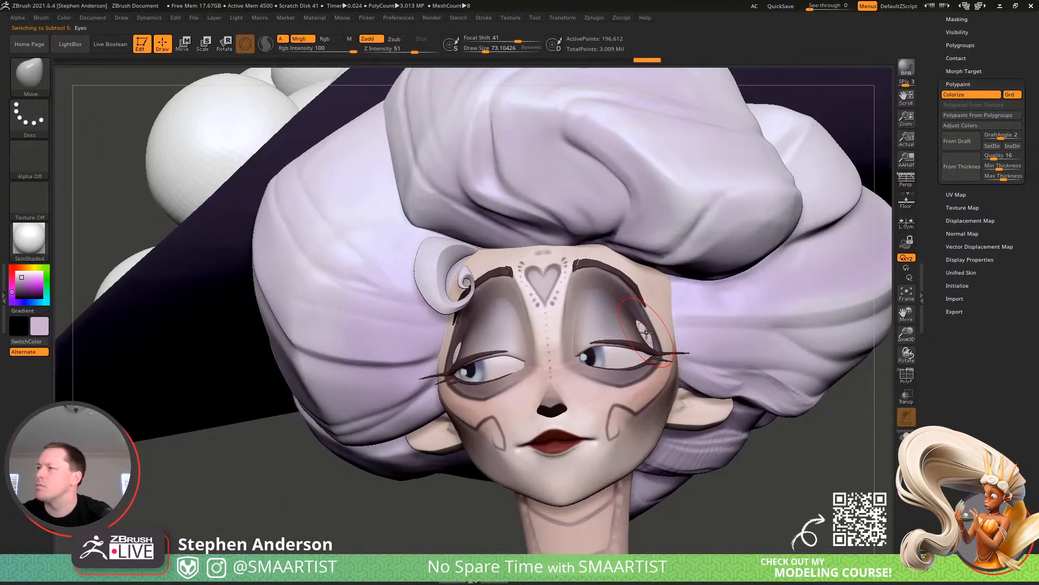
With X symmetry active, push the protruding outer parts of the eyes behind the sockets using the Move brush at a draw size of about 81
key("s")
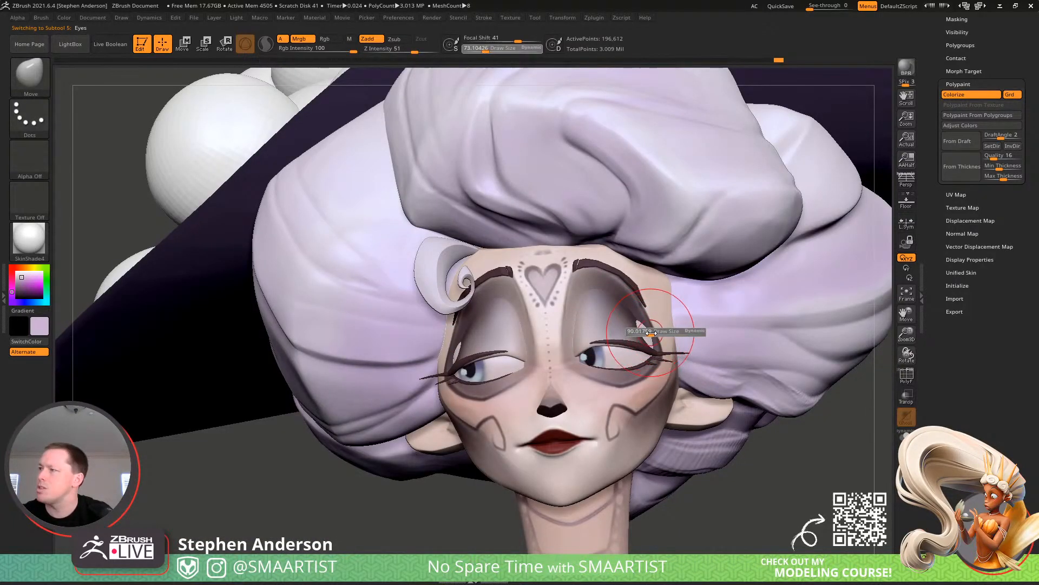
left_click_drag(649, 332, 654, 333)
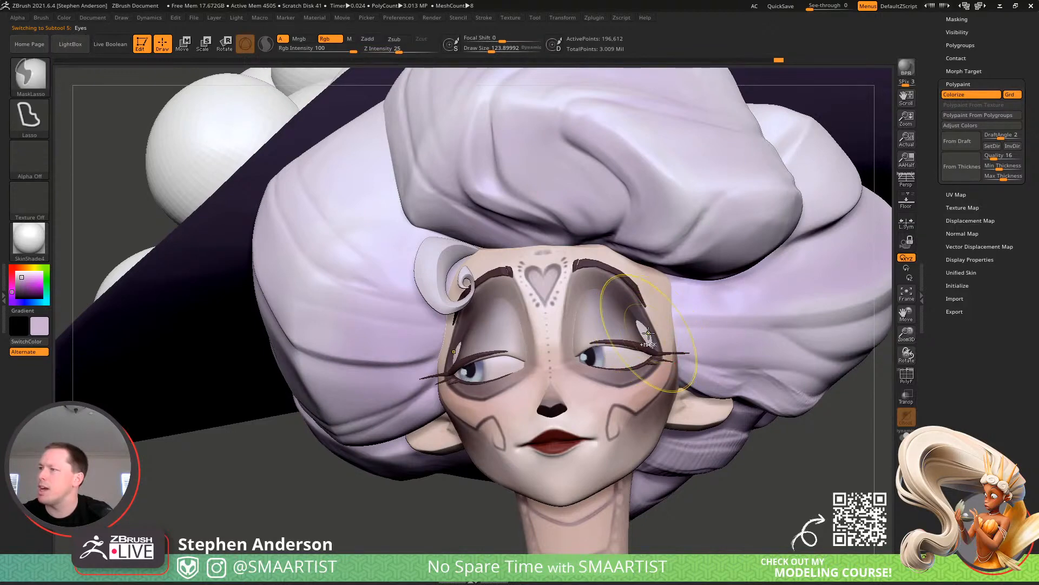
left_click(575, 17)
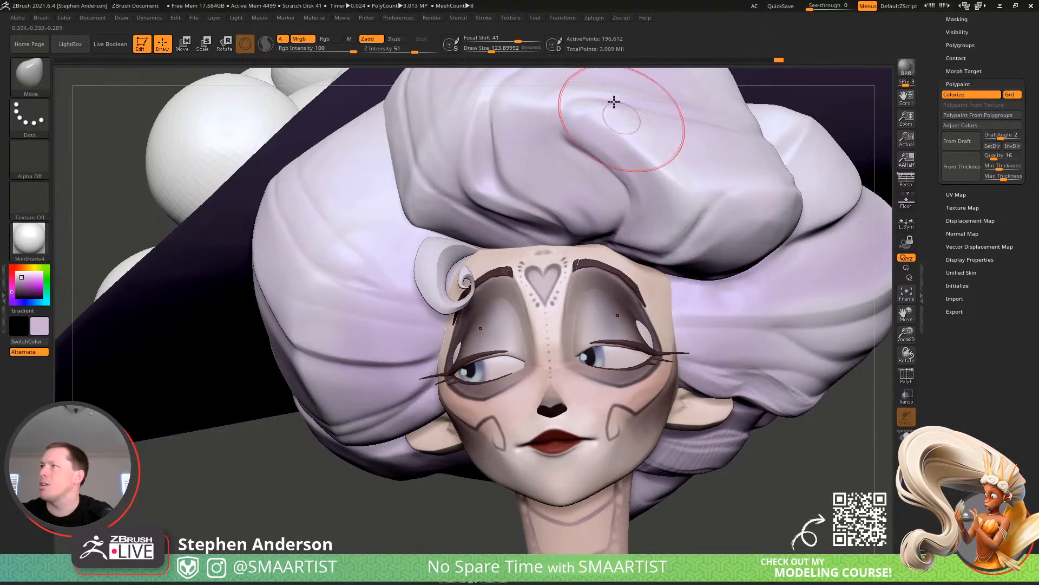
left_click(563, 18)
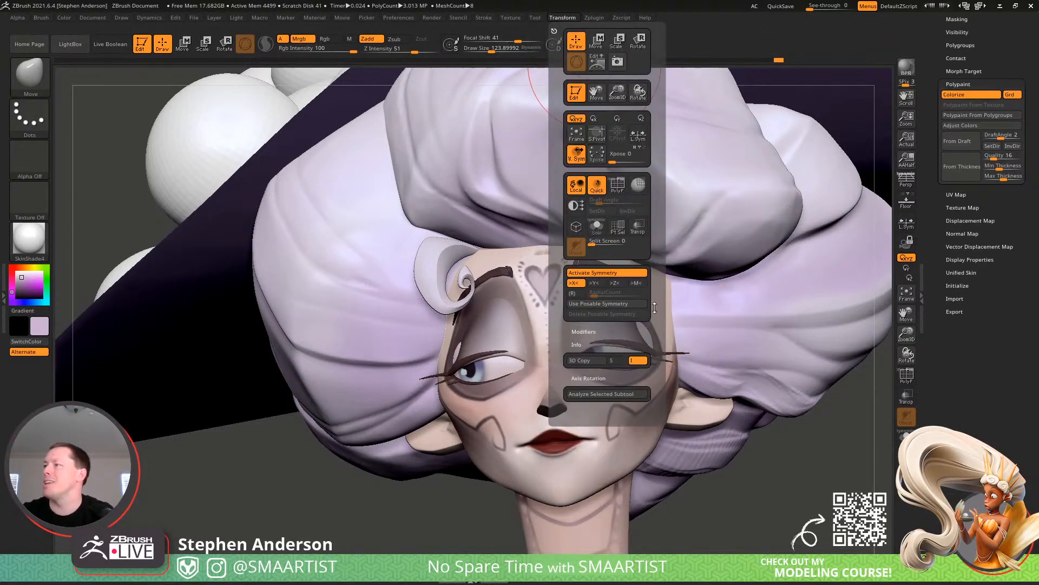
right_click_drag(552, 339, 558, 336)
key("s")
left_click_drag(659, 337, 654, 336)
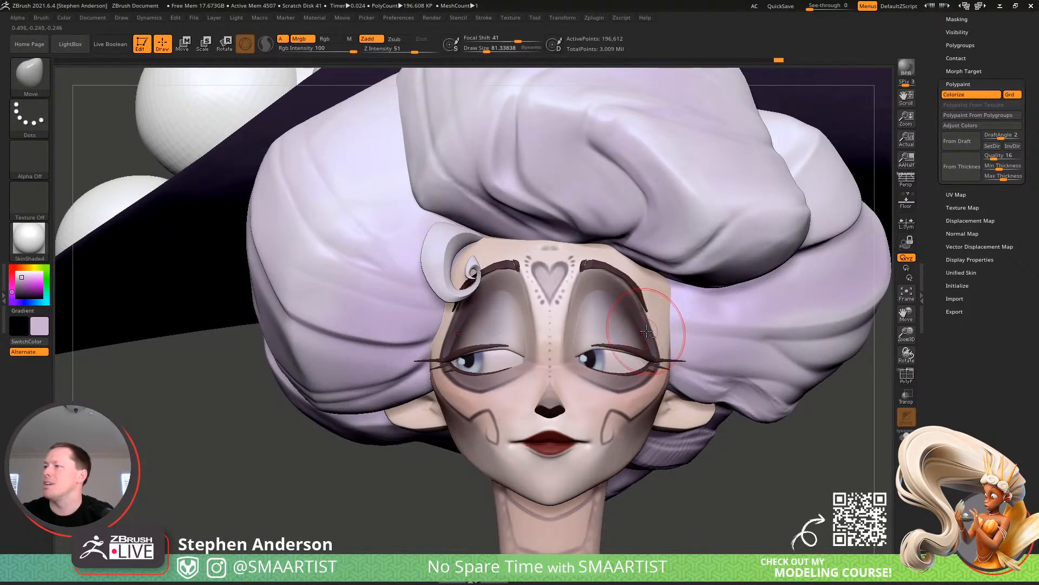
Make the Eyebrows subtool active and adjust the eyebrow's outer tail with the Move brush at a draw size of about 58
mouse_move(643, 330)
right_mouse_down()
mouse_move(661, 298)
mouse_move(608, 284)
mouse_move(667, 331)
right_mouse_up()
key("s")
left_click_drag(604, 293, 603, 285)
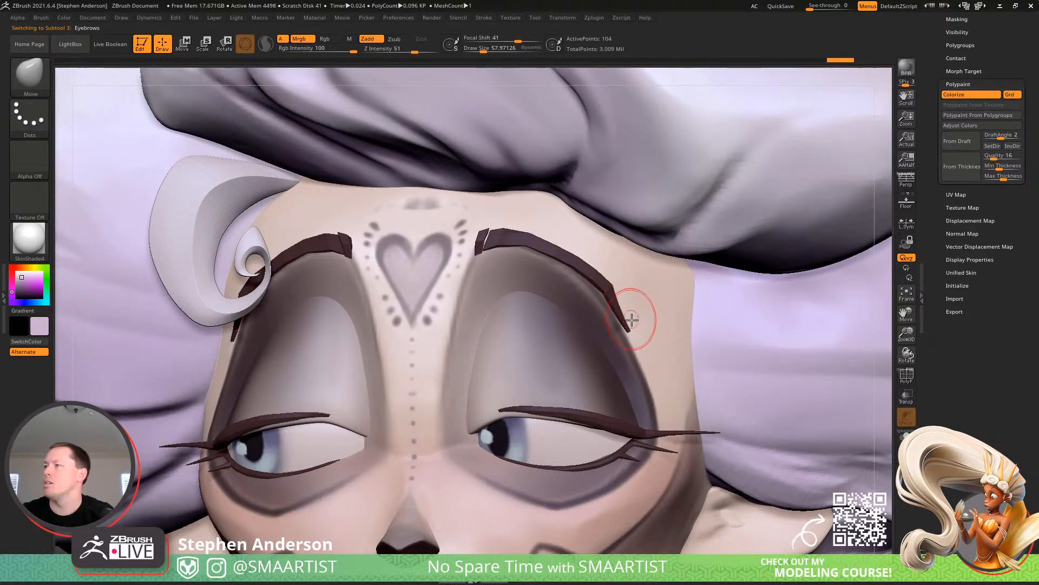
key("s")
left_click_drag(631, 329, 623, 331)
mouse_move(515, 230)
right_mouse_down("ctrl")
mouse_move(570, 299)
mouse_move(528, 269)
mouse_move(571, 276)
mouse_move(581, 391)
right_mouse_up("ctrl")
right_click_drag(538, 303, 505, 287)
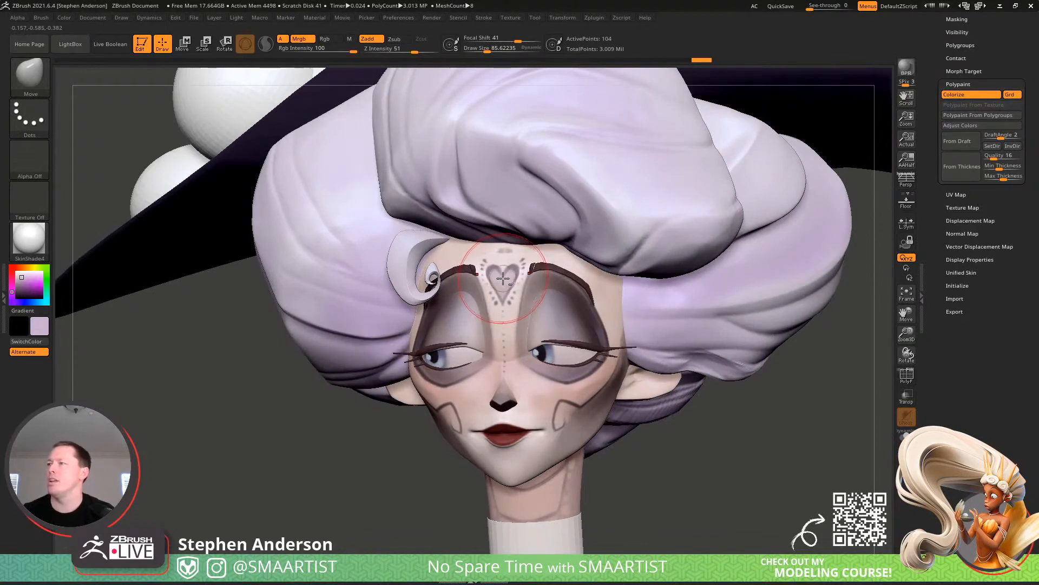
On the Head subtool, paint out the small mark above the forehead heart with sampled skin colour, using the Standard brush at a draw size of about 23
left_click(503, 278, "alt")
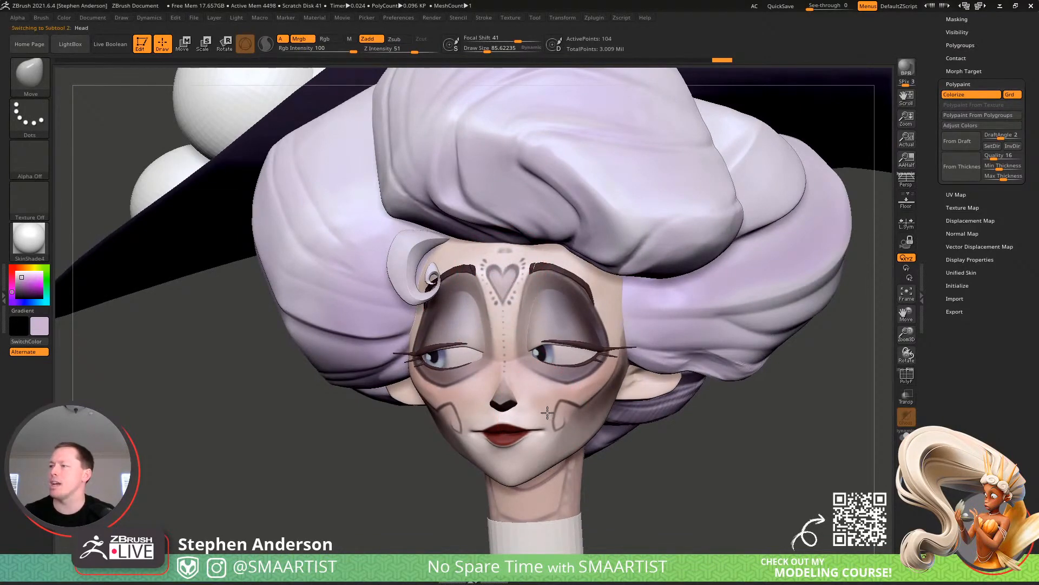
key("b")
key("p")
key("a")
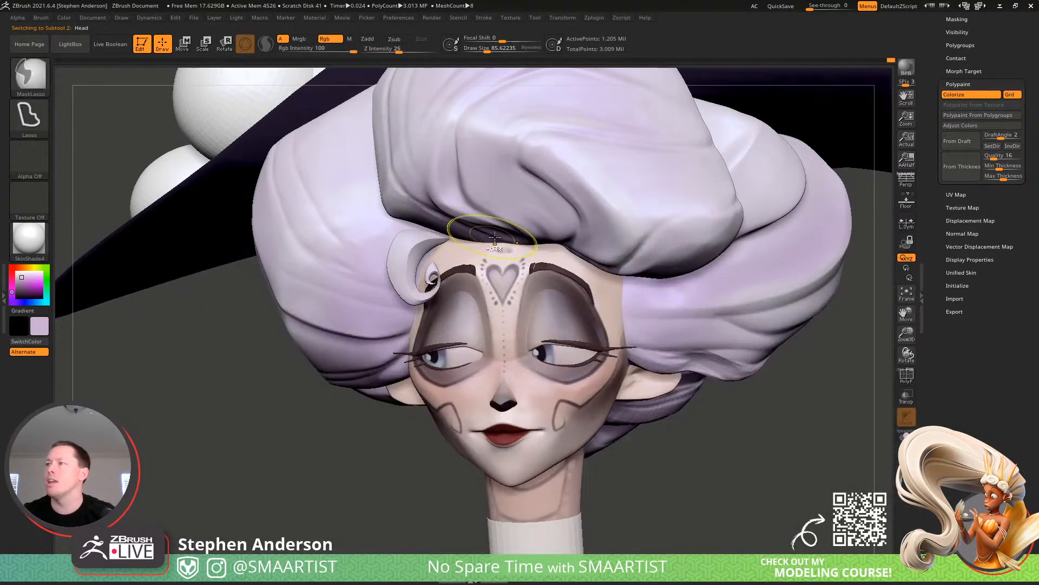
mouse_move(502, 238)
right_mouse_down("ctrl")
mouse_move(544, 272)
mouse_move(533, 252)
right_mouse_up("ctrl")
key("b")
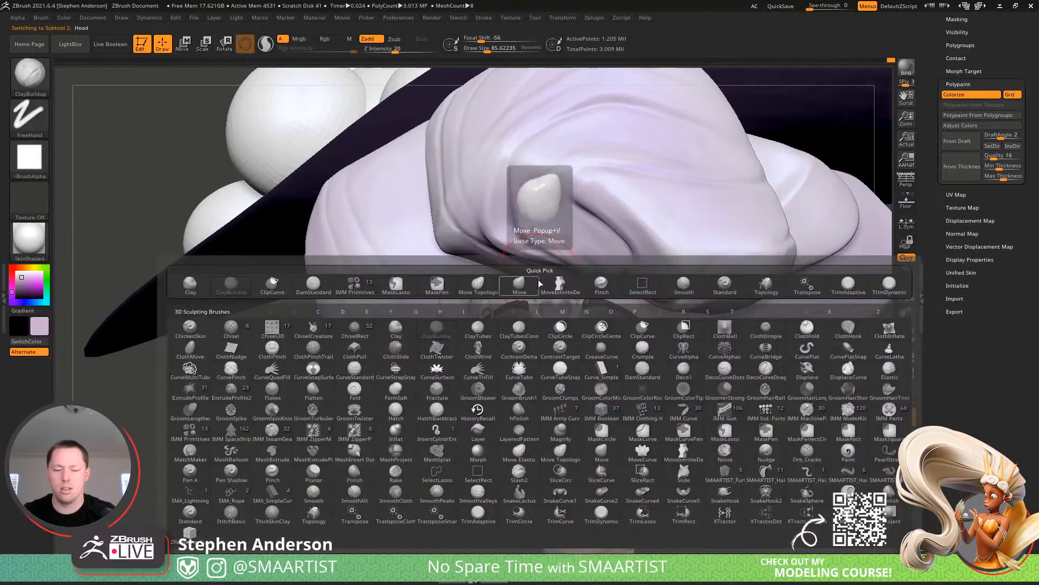
key("s")
key("t")
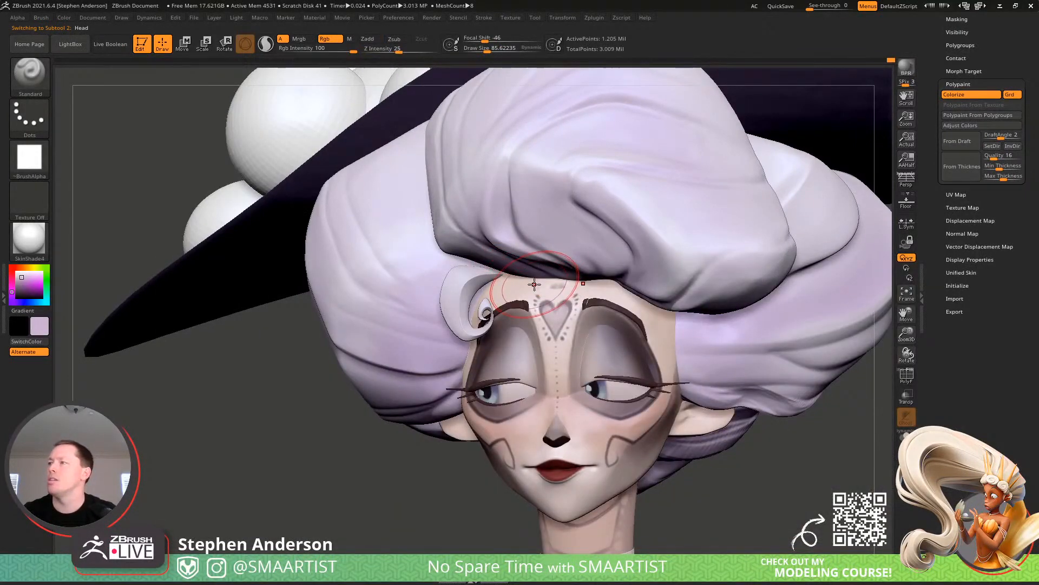
key("s")
left_click_drag(535, 284, 524, 286)
key("c")
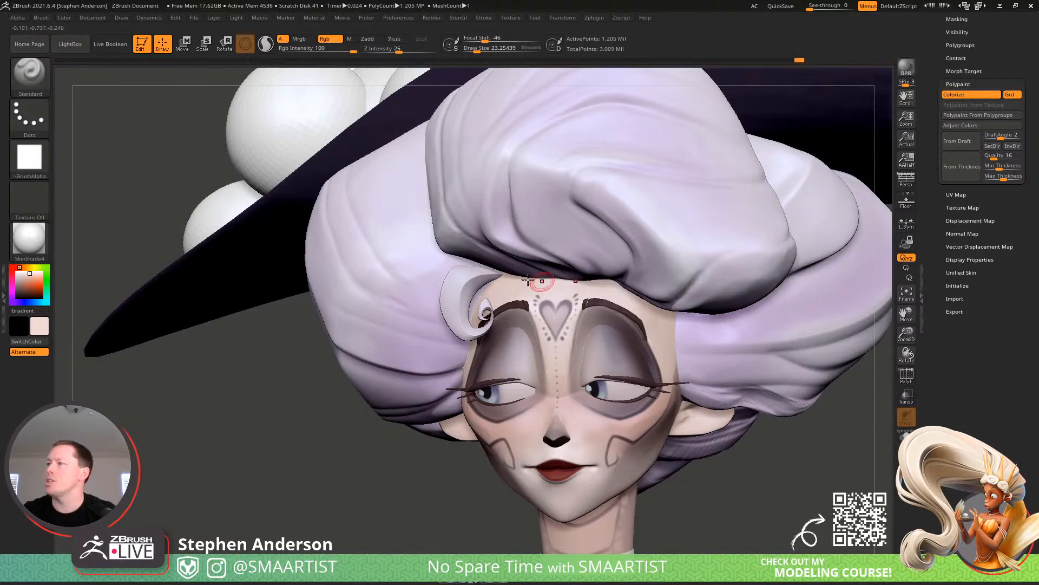
mouse_move(538, 283)
right_mouse_down()
mouse_move(512, 286)
mouse_move(521, 285)
right_mouse_up()
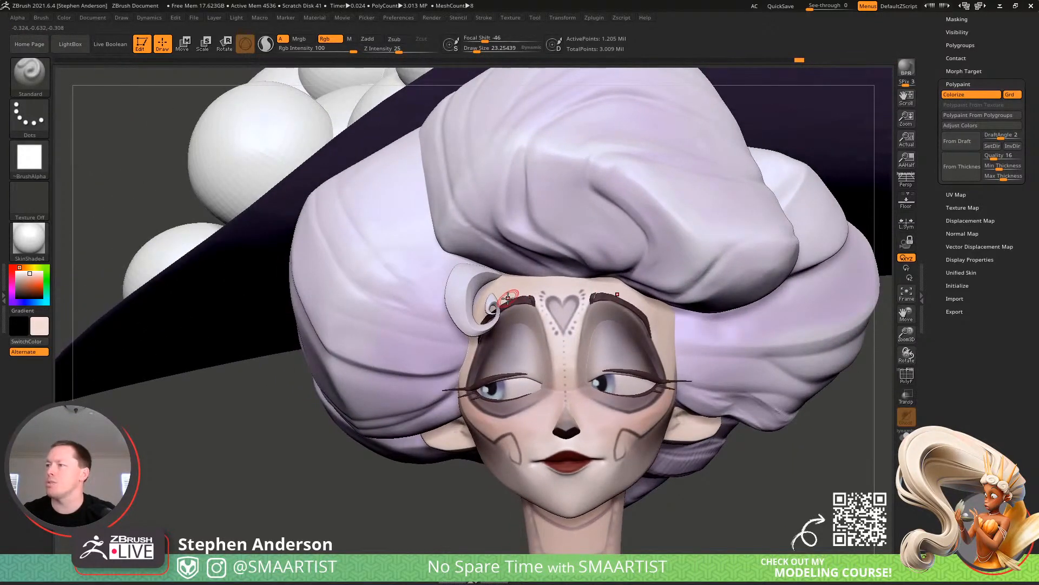
Isolate the Head subtool and adjust the side of the forehead with the Move brush at a draw size of about 182
key("b")
key("m")
key("v")
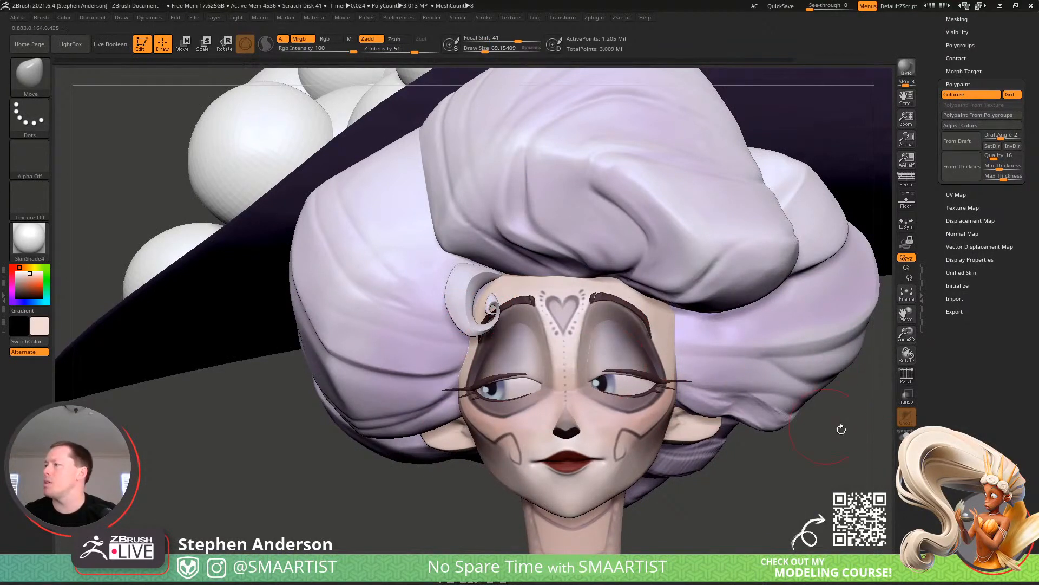
left_click(906, 436)
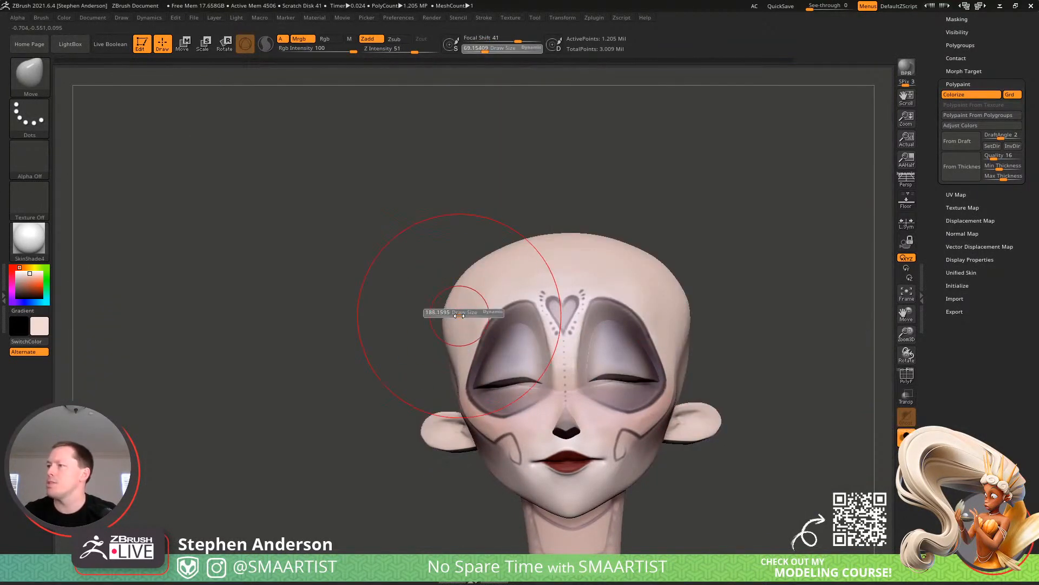
left_click_drag(439, 320, 462, 312)
right_click_drag(479, 297, 495, 327)
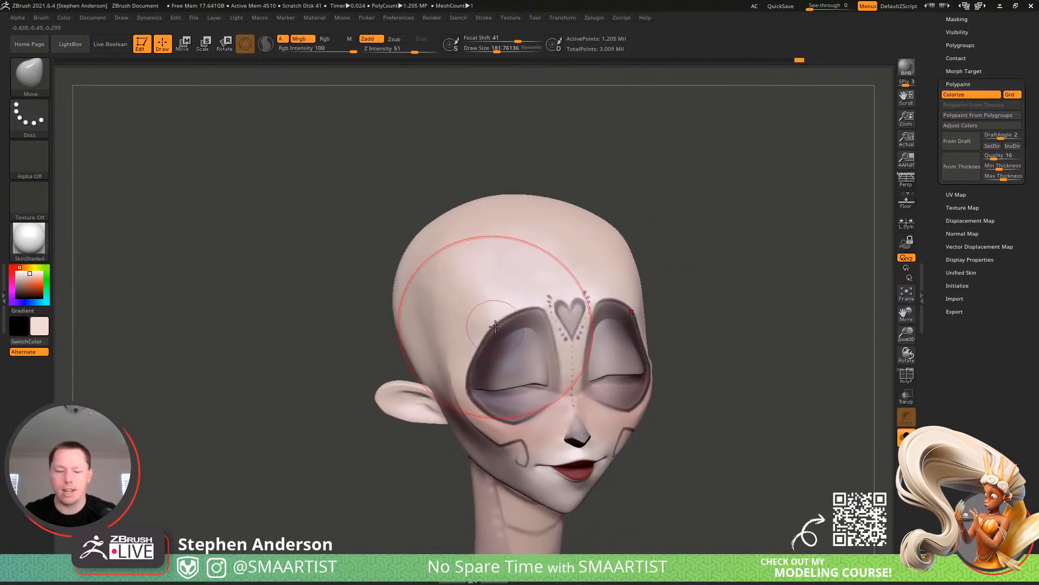
key("b")
key("d")
key("Escape")
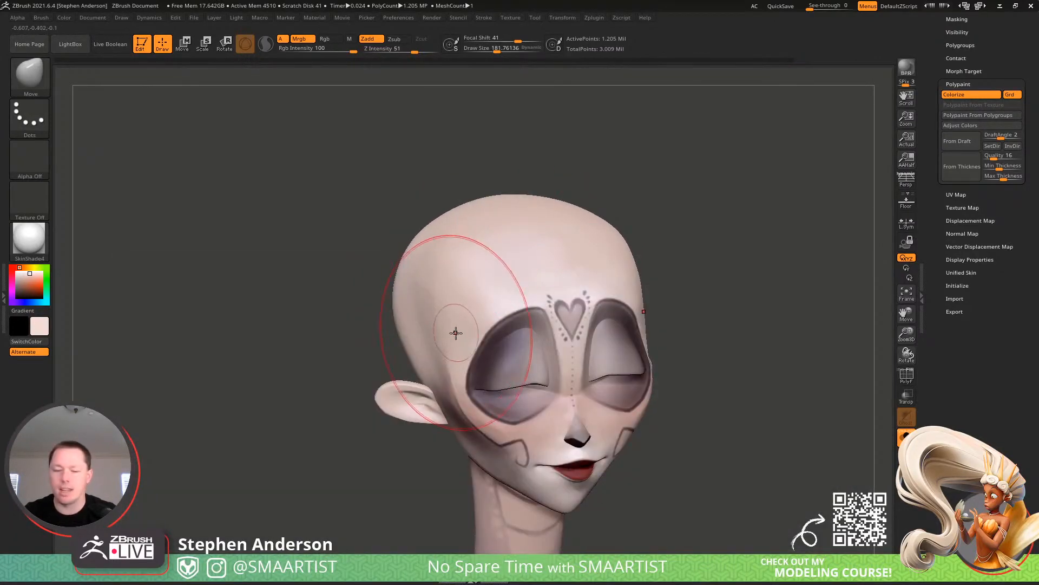
Flatten the temple above the ear with the TrimDynamic brush at a draw size of about 114
key("b")
key("t")
key("d")
key("s")
left_click_drag(444, 307, 436, 303)
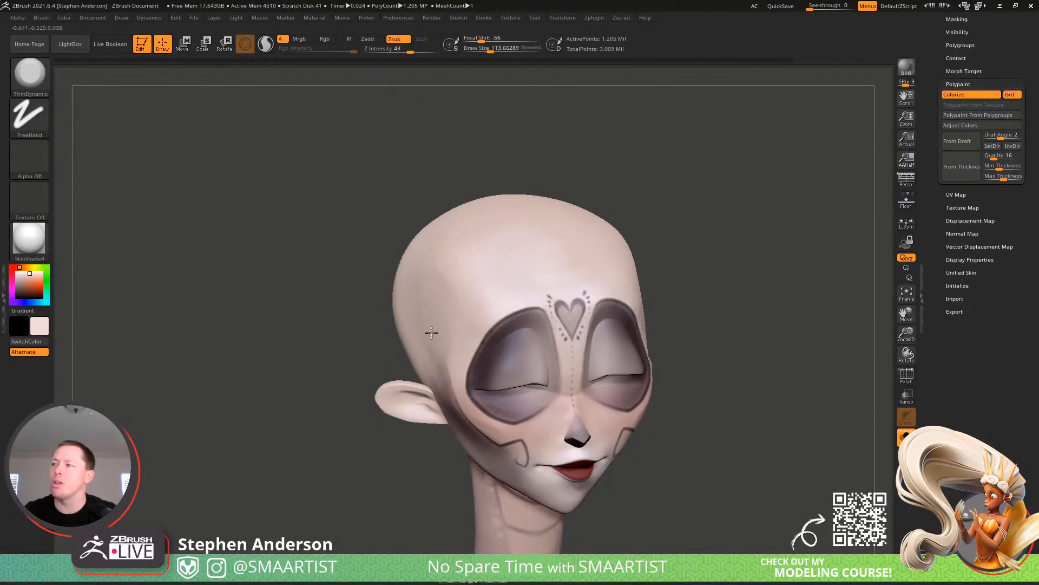
Isolate the outer skin surface of the head, smooth the temples and forehead, and show the whole head again
key("ctrl")
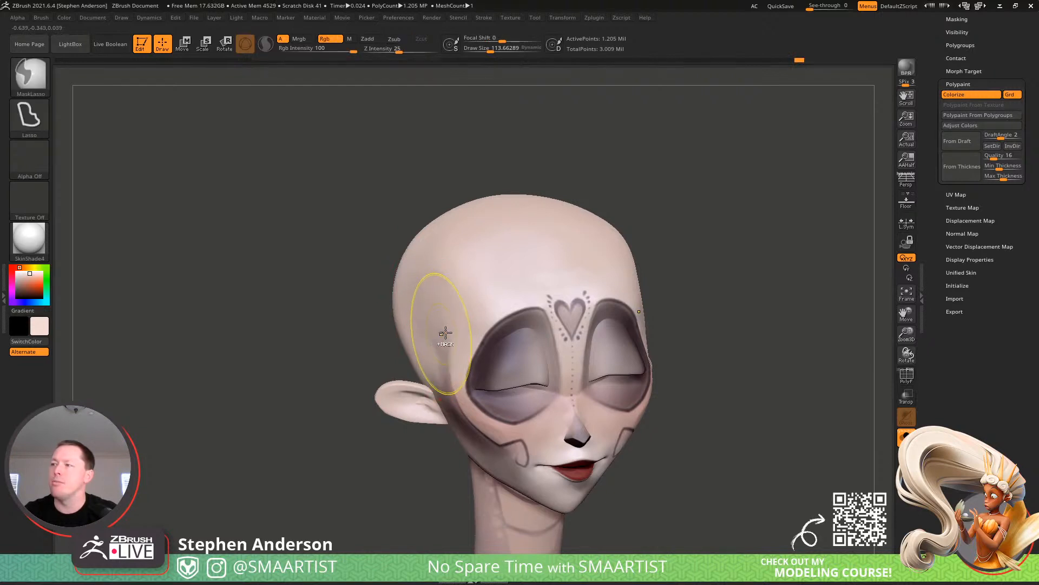
left_click(443, 340, "ctrl+shift")
right_click_drag(439, 334, 450, 341)
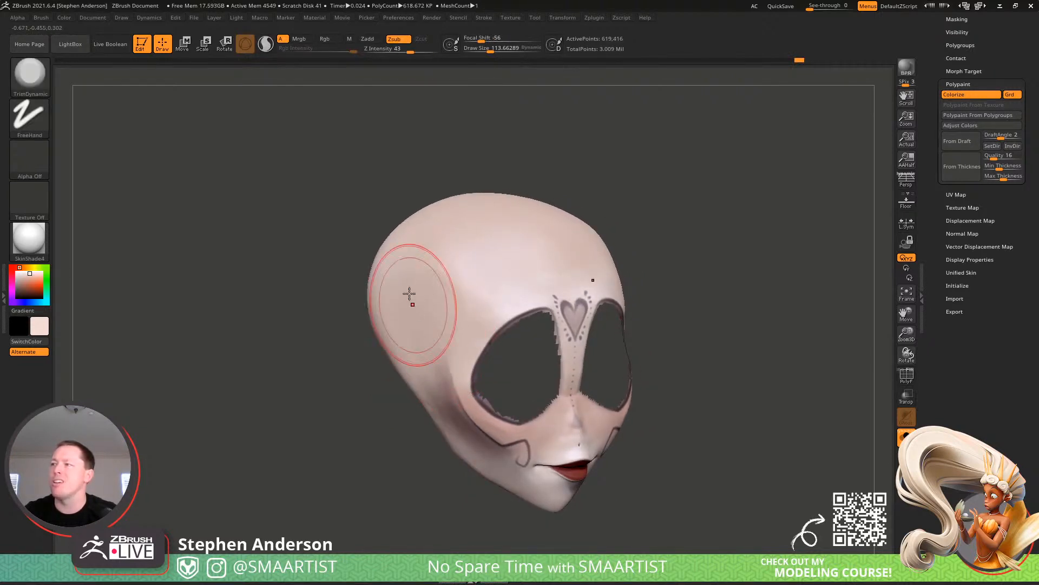
mouse_move(469, 288)
right_mouse_down()
mouse_move(439, 297)
mouse_move(498, 282)
right_mouse_up()
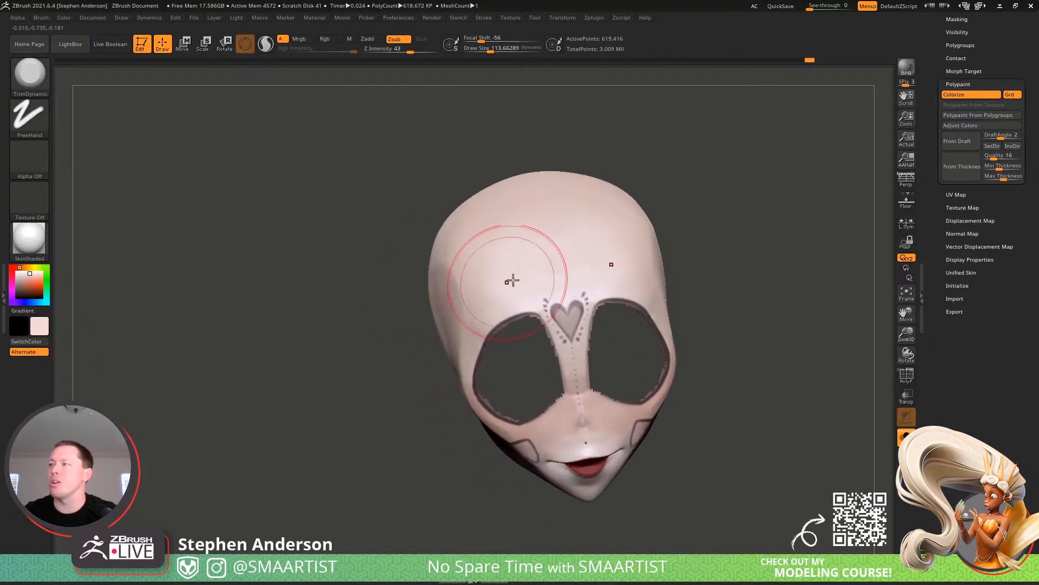
left_click_drag(564, 256, 570, 262, "shift")
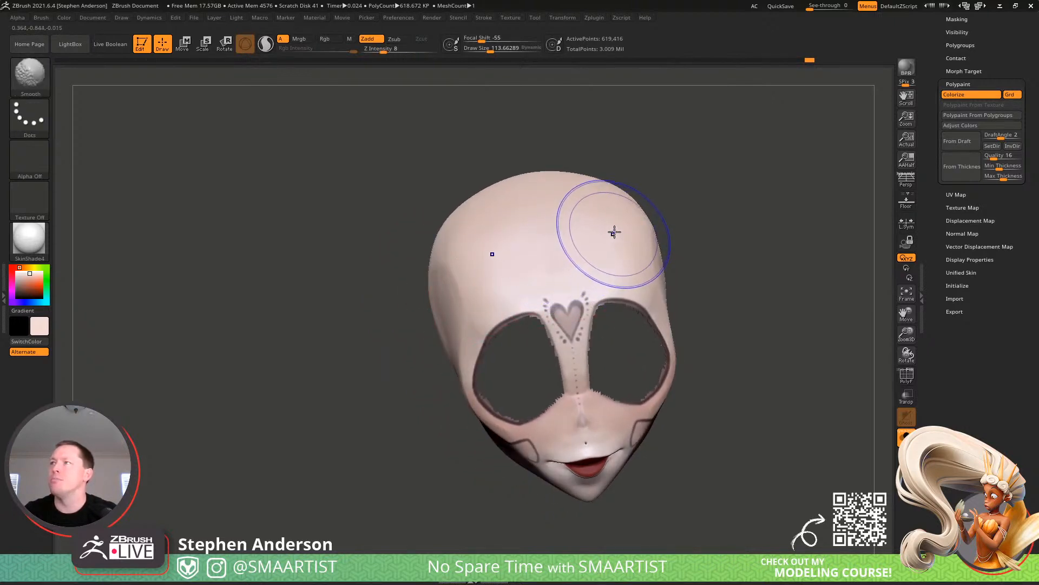
key("s")
left_click_drag(567, 260, 563, 261)
left_click(764, 247, "ctrl+shift")
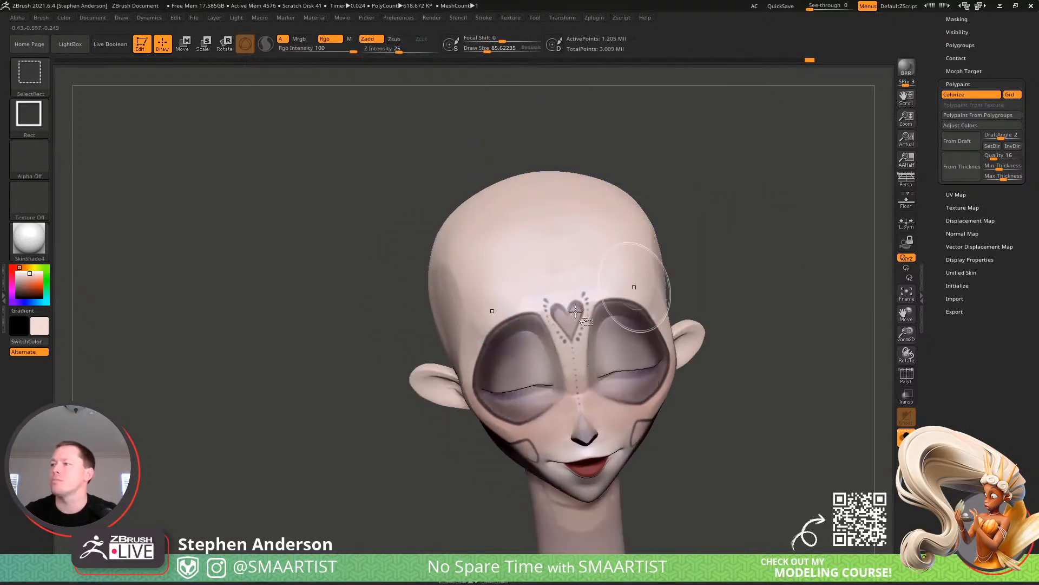
Trim the brow edge along the upper outer eye socket with TrimDynamic at a draw size of about 48
right_click_drag(460, 306, 508, 299)
mouse_move(509, 299)
right_mouse_down("ctrl")
mouse_move(511, 358)
mouse_move(480, 379)
right_mouse_up("ctrl")
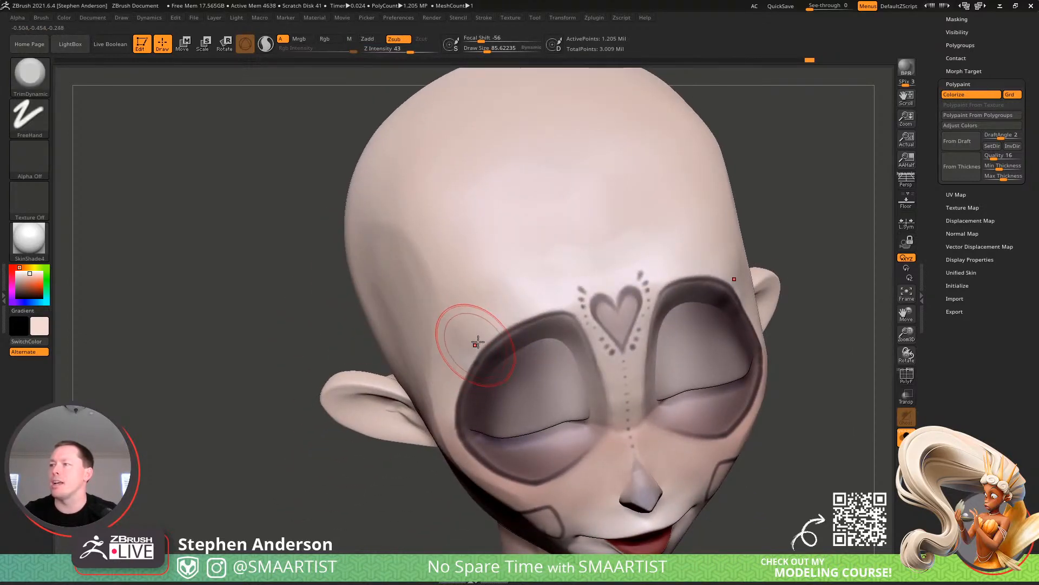
right_click_drag(476, 344, 492, 323)
key("s")
left_click_drag(505, 362, 499, 362)
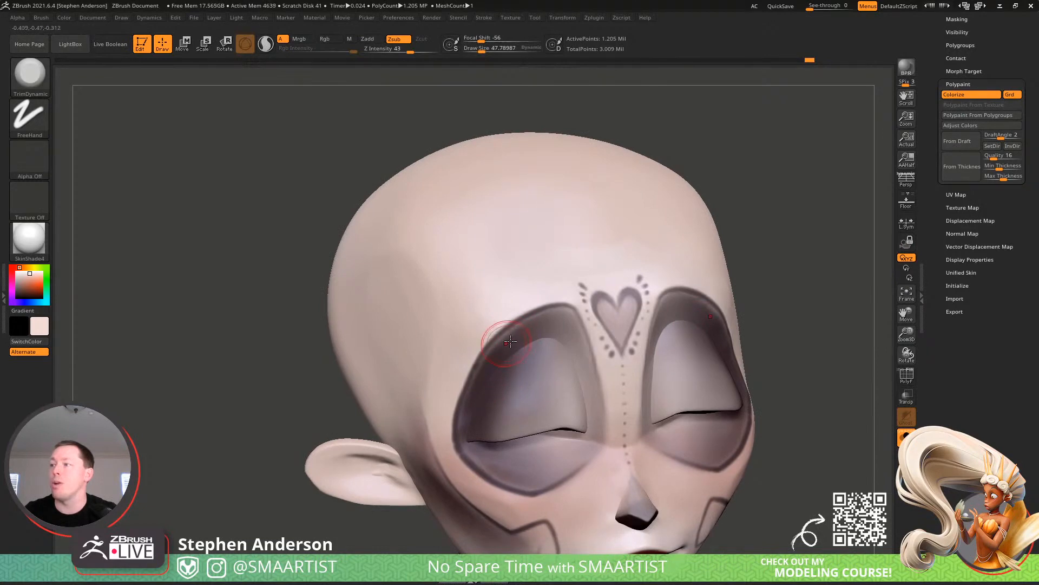
Flatten the area between the temple and the outer eye socket with TrimDynamic at a draw size of about 65
mouse_move(511, 341)
right_mouse_down()
mouse_move(538, 333)
mouse_move(479, 335)
right_mouse_up()
key("s")
left_click_drag(475, 337, 478, 337)
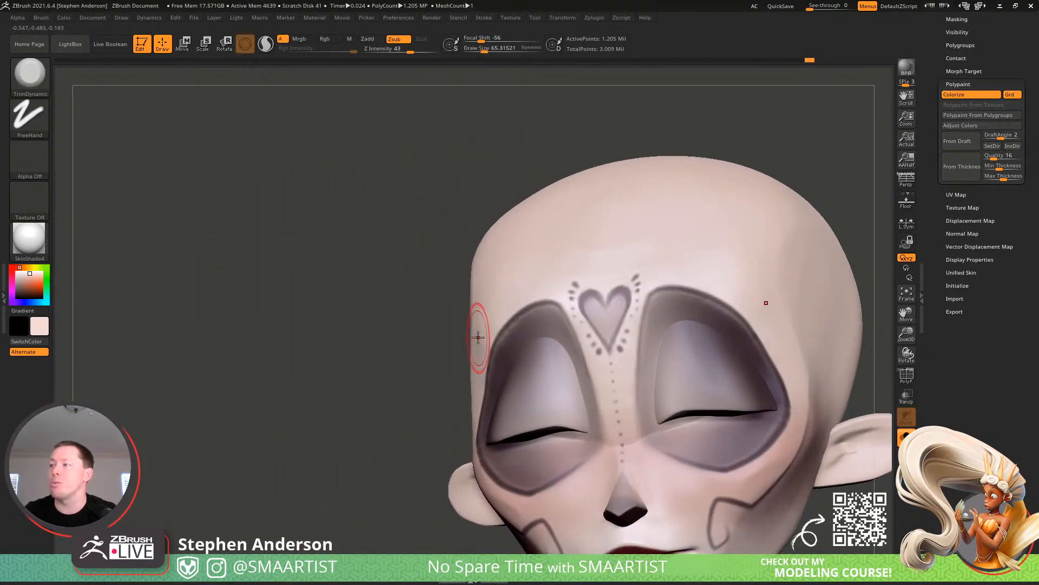
right_click_drag(470, 344, 486, 342)
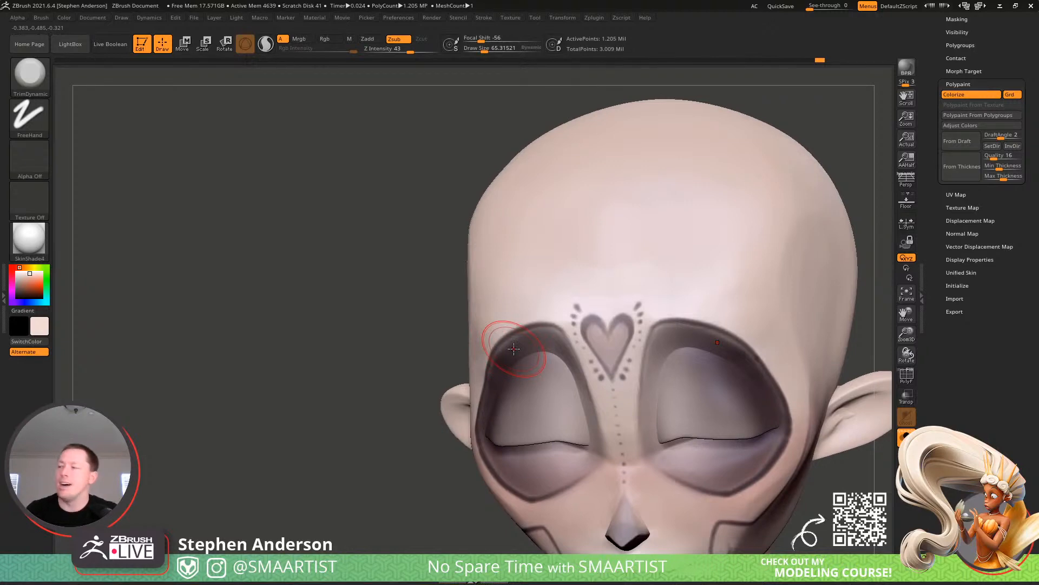
Show all subtools again and bring back the reference artwork for comparison
right_click_drag(661, 431, 665, 379, "ctrl")
left_click(907, 435)
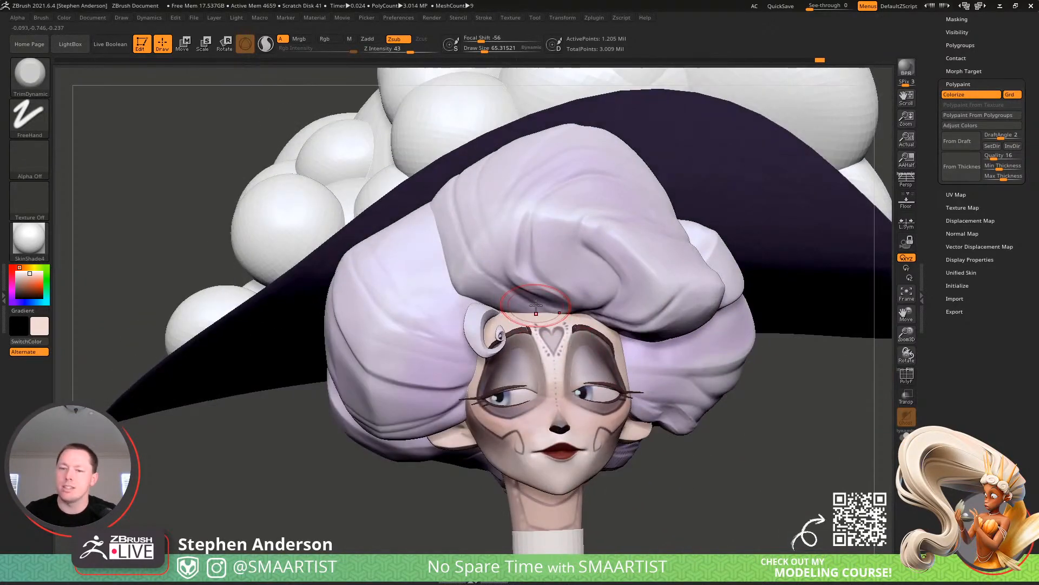
key("shift+z")
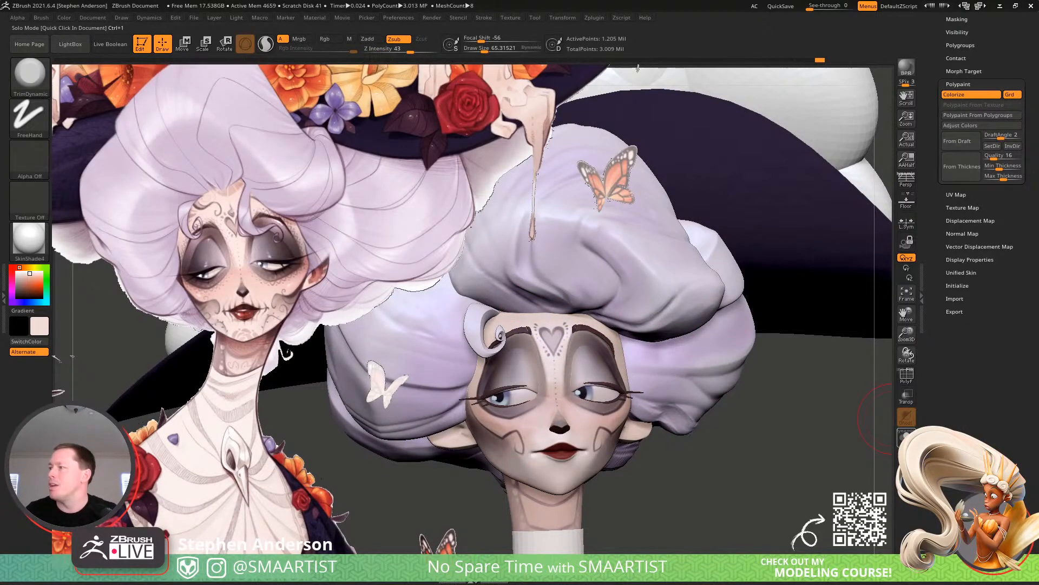
Isolate the head and reshape the forehead's side profile with the MoveInfiniteDepth brush at a draw size of about 163
left_click(907, 435)
right_click_drag(533, 304, 568, 288)
key("s")
left_click_drag(553, 292, 559, 293)
mouse_move(559, 292)
right_mouse_down()
mouse_move(568, 293)
mouse_move(550, 308)
right_mouse_up()
key("b")
left_click(569, 293)
key("s")
left_click_drag(553, 298, 558, 299)
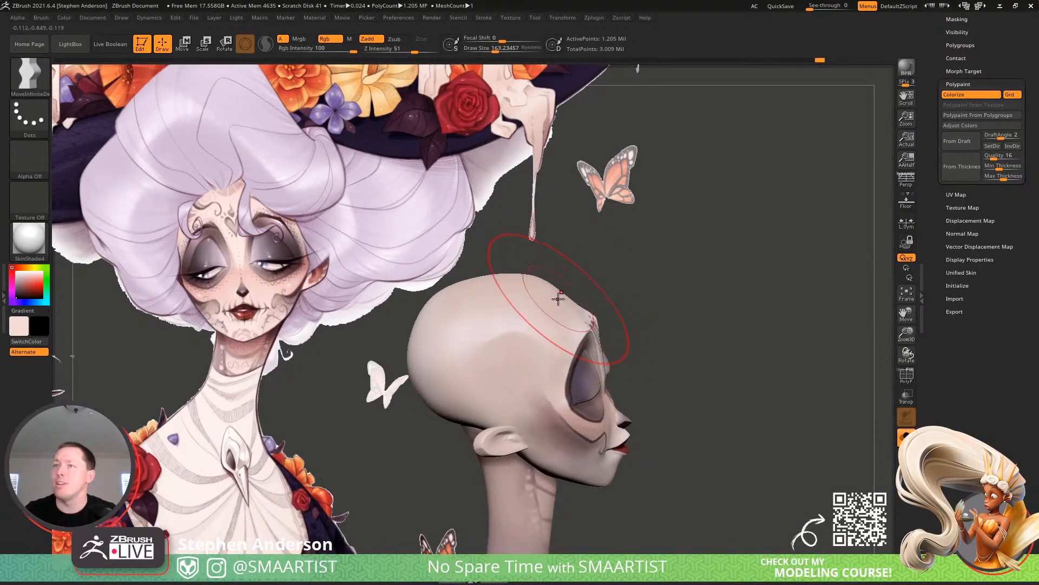
Round the forehead above the brows with the Move brush at a draw size of about 114
key("b")
key("m")
key("v")
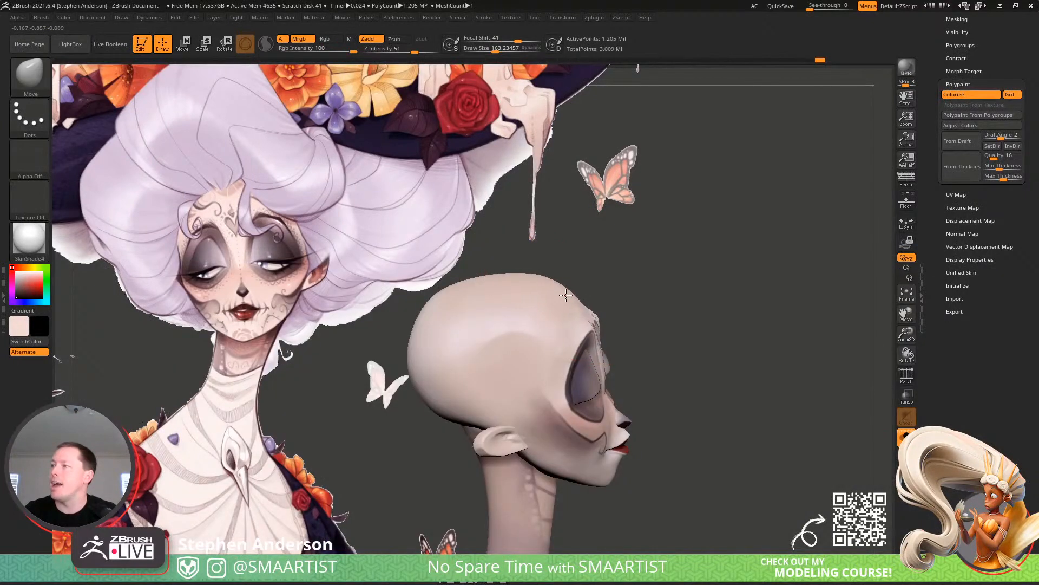
mouse_move(567, 295)
right_mouse_down()
mouse_move(580, 305)
mouse_move(580, 343)
right_mouse_up()
key("s")
left_click_drag(571, 325, 564, 325)
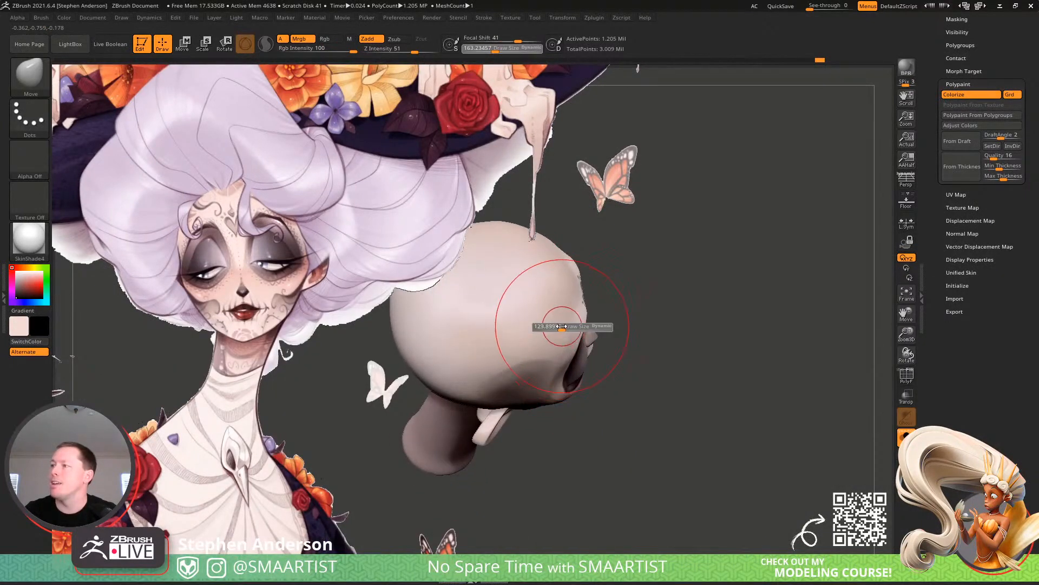
right_click_drag(568, 323, 575, 300)
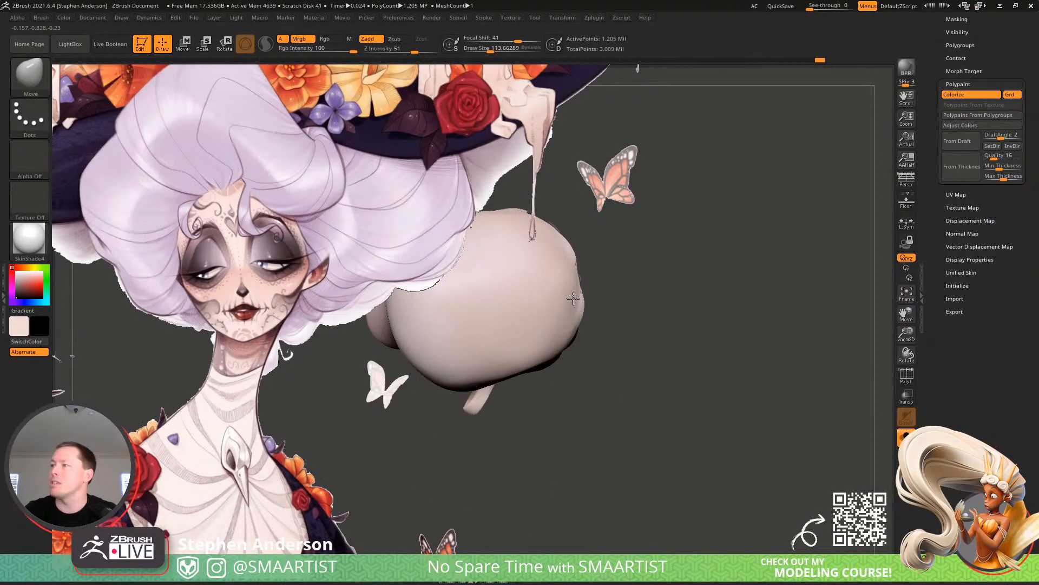
Refine the forehead contour above the eye sockets from above with the Move brush at draw sizes of about 77 and 119
key("s")
left_click_drag(573, 299, 575, 306)
right_click_drag(579, 300, 584, 341)
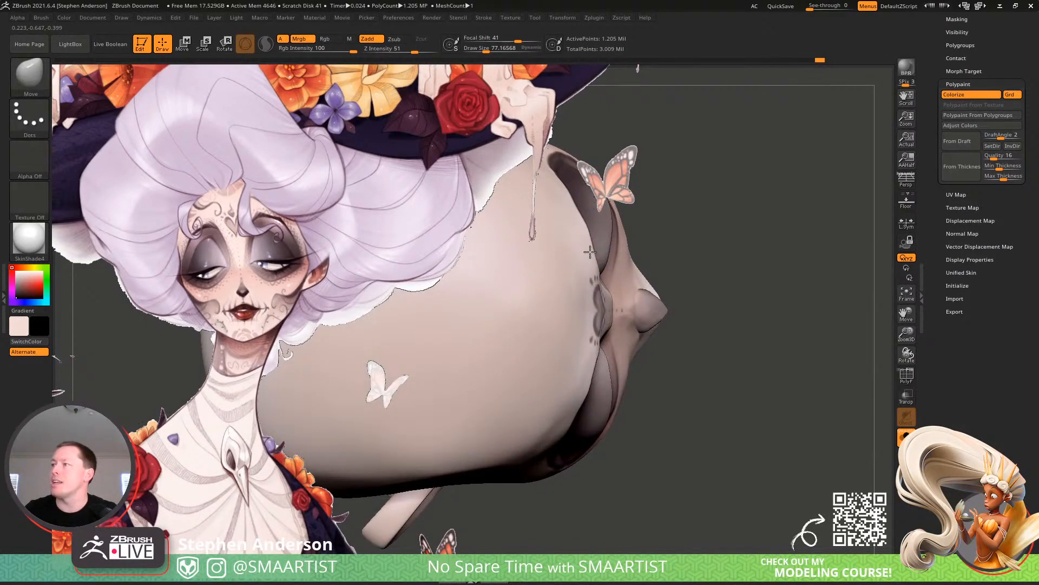
key("s")
left_click_drag(580, 228, 592, 246)
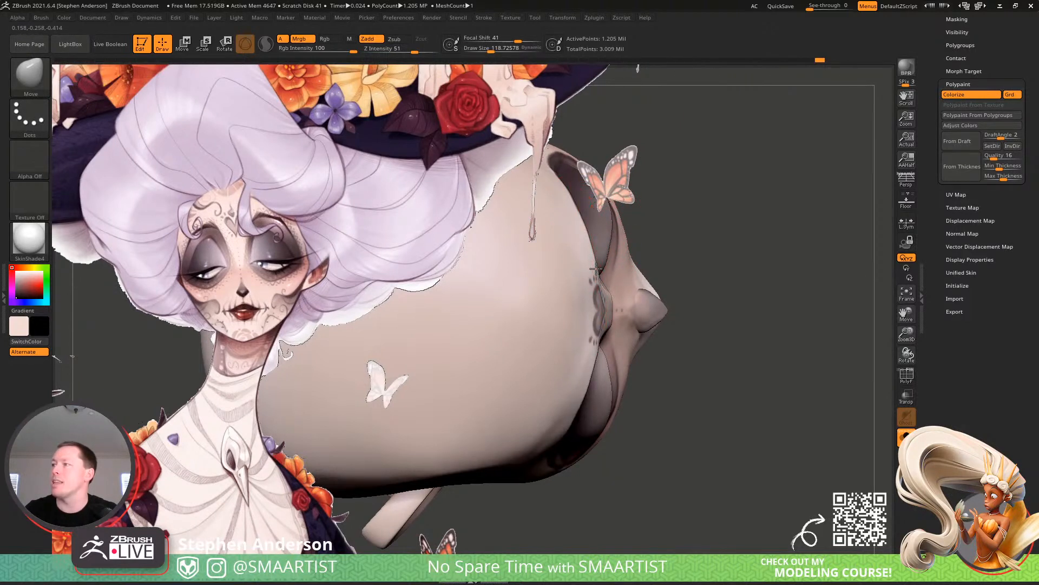
left_click_drag(605, 283, 598, 272, "ctrl")
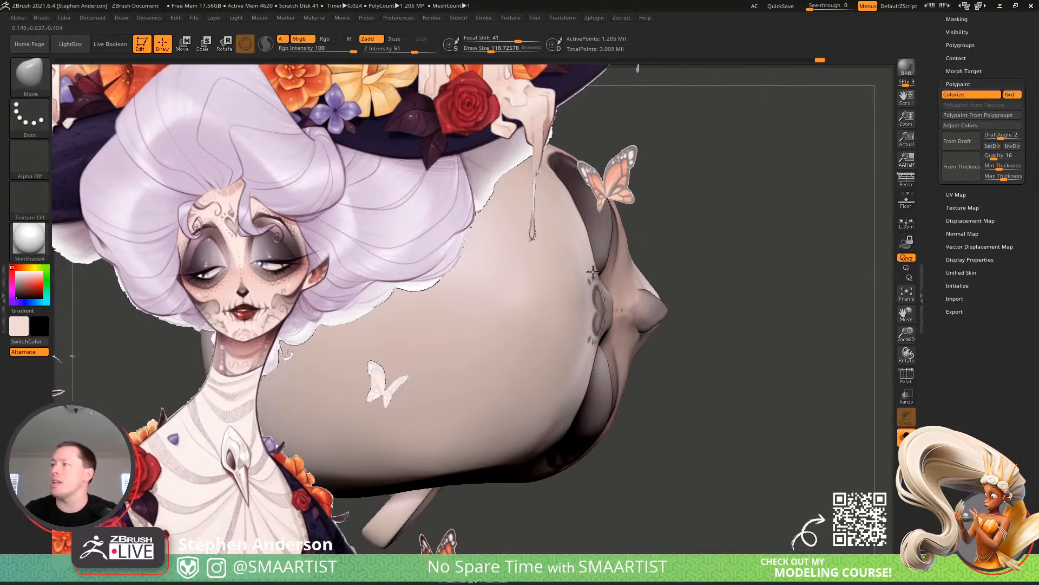
Adjust the brow curve around the forehead heart with the Move brush at a draw size of about 69, and undo the last pull
key("s")
left_click_drag(575, 214, 572, 207)
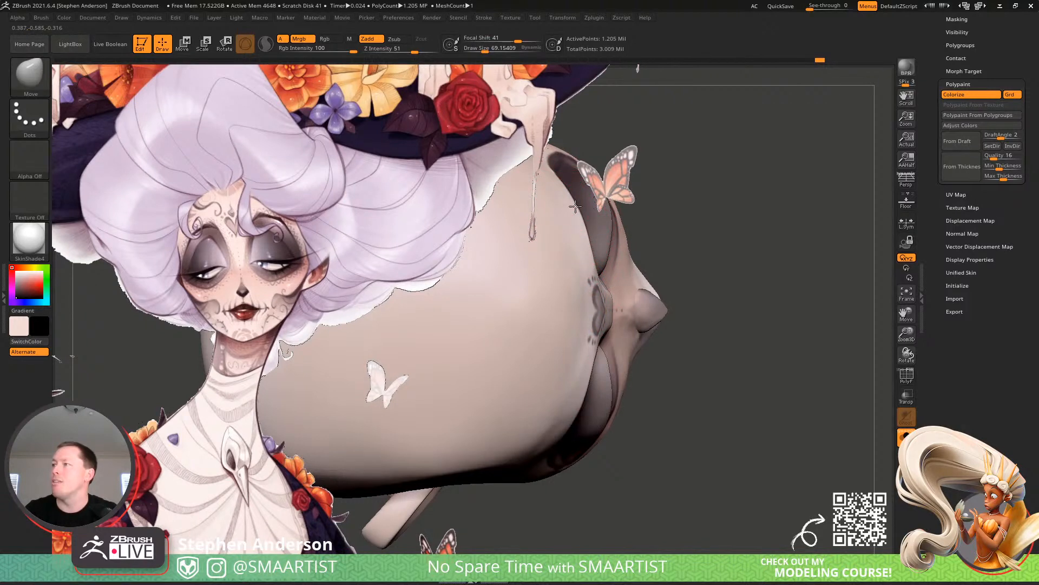
left_click_drag(601, 311, 587, 304)
key("ctrl+z")
key("s")
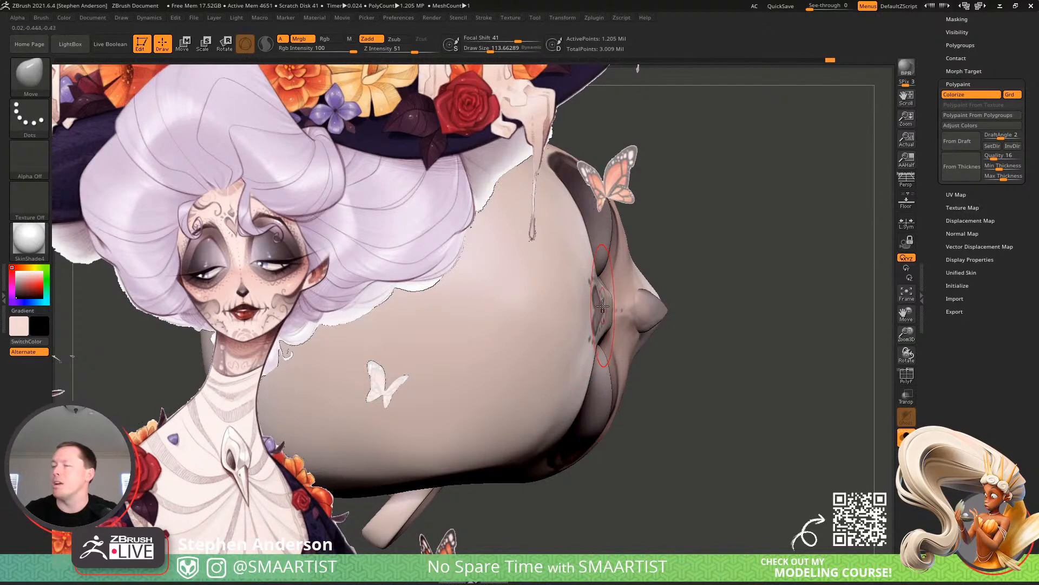
right_click_drag(599, 327, 606, 281)
mouse_move(606, 346)
right_mouse_down()
mouse_move(608, 316)
mouse_move(611, 335)
right_mouse_up()
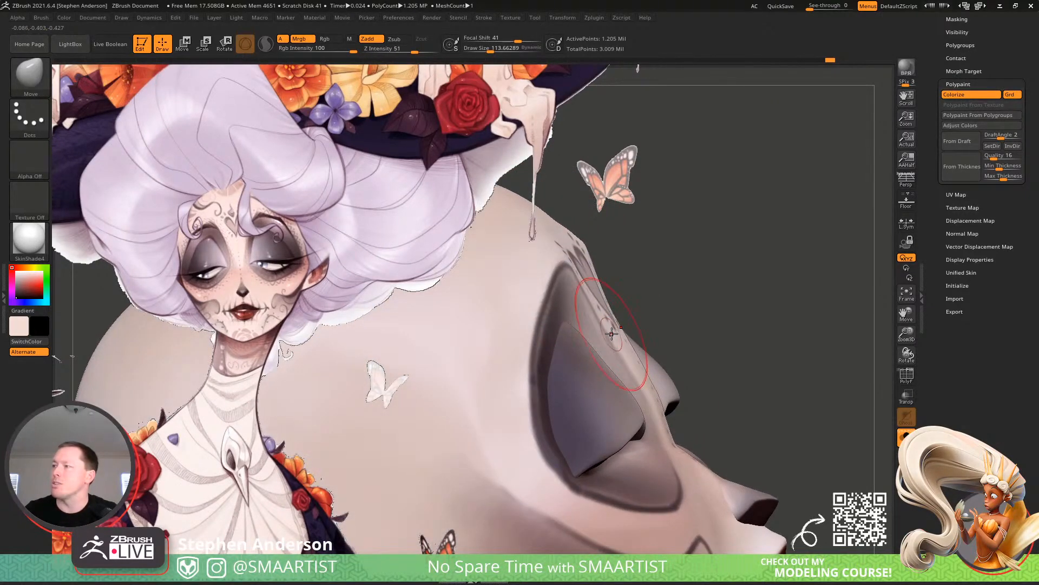
Adjust the brow ridge and the forehead between the eye sockets with the Move Topological brush at draw sizes of about 169 and 251
key("b")
key("m")
key("t")
mouse_move(599, 323)
right_mouse_down()
mouse_move(589, 283)
mouse_move(578, 282)
right_mouse_up()
key("s")
left_click_drag(599, 284, 605, 285)
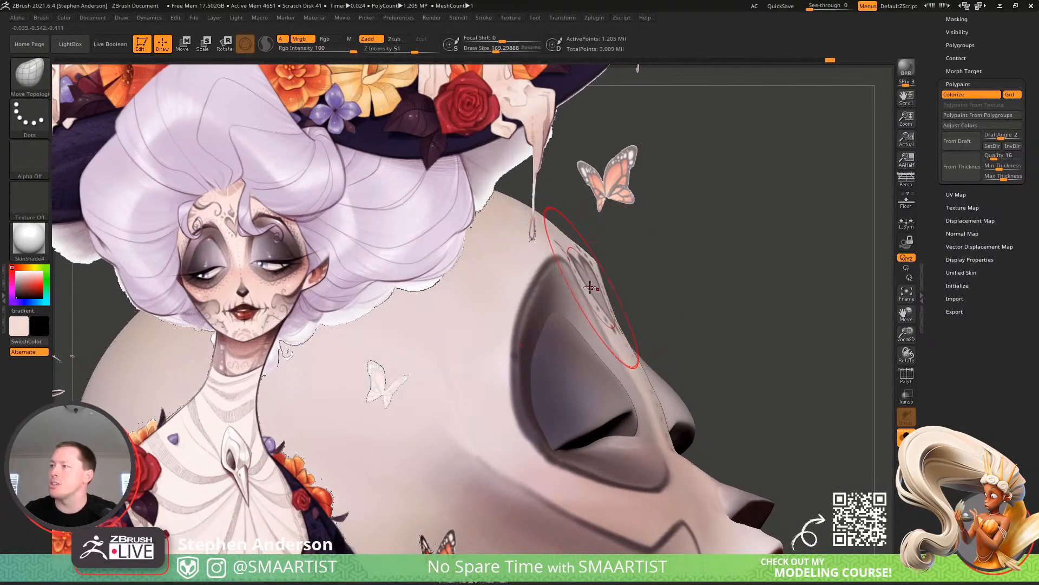
mouse_move(594, 289)
right_mouse_down()
mouse_move(645, 434)
mouse_move(597, 355)
mouse_move(585, 364)
right_mouse_up()
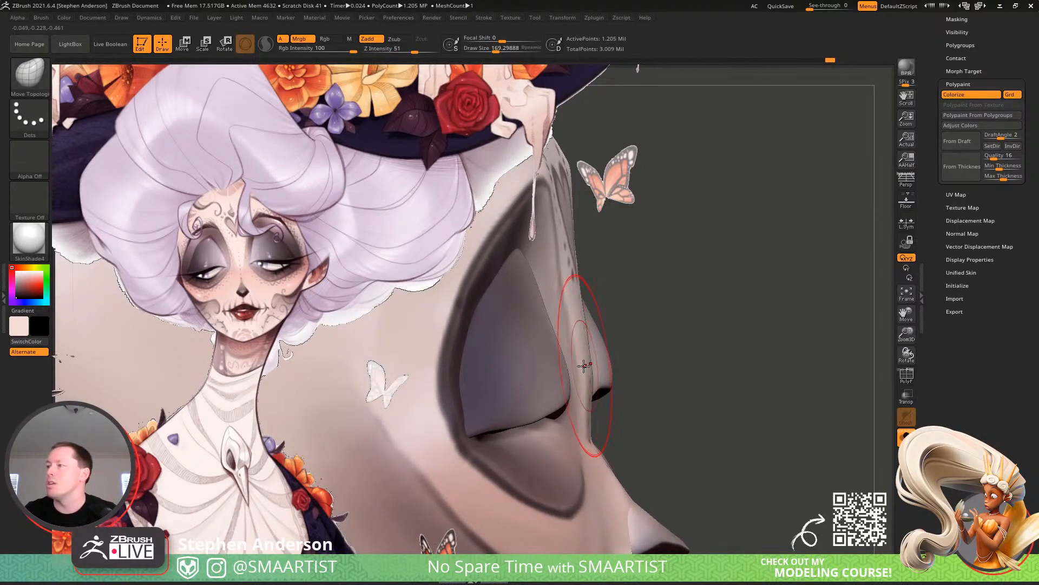
key("s")
left_click_drag(583, 367, 589, 367)
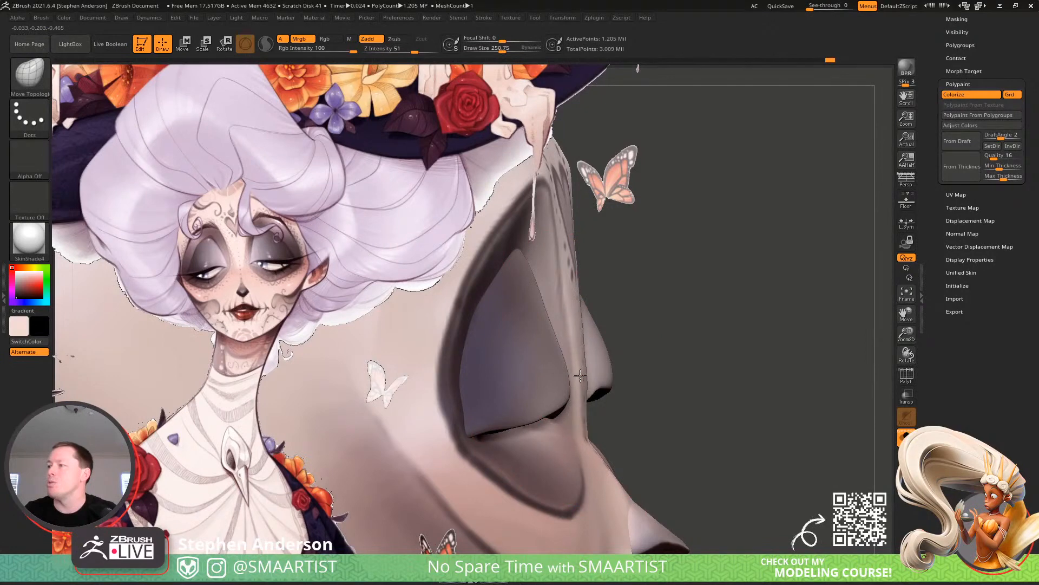
Check the head's polygroups and overall shape from the side and front, and bring all hidden subtools back into view
right_click_drag(612, 341, 615, 308, "ctrl")
key("shift+f")
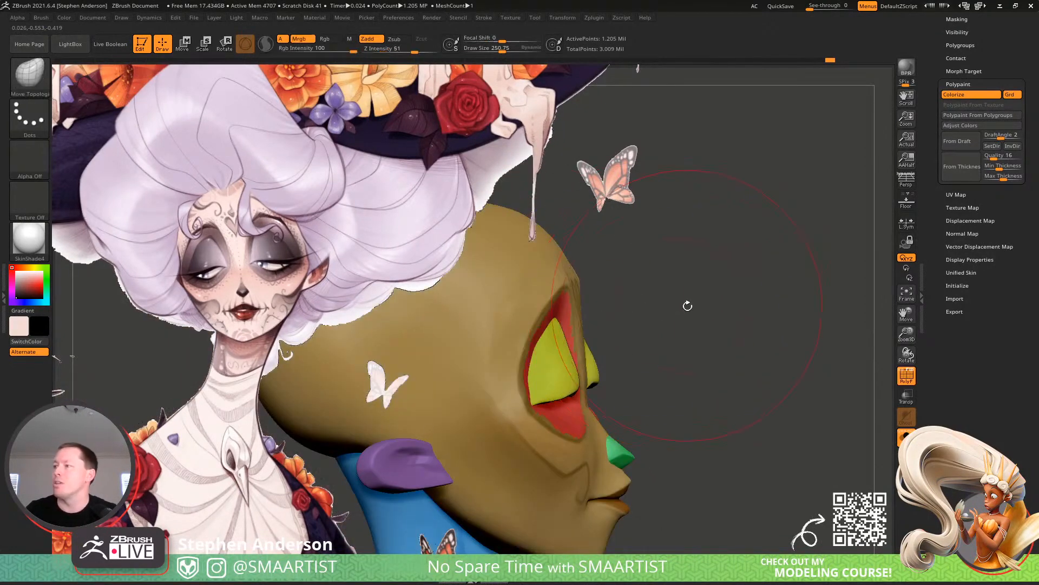
right_click_drag(687, 304, 578, 295)
key("shift+f")
right_click_drag(578, 295, 642, 311)
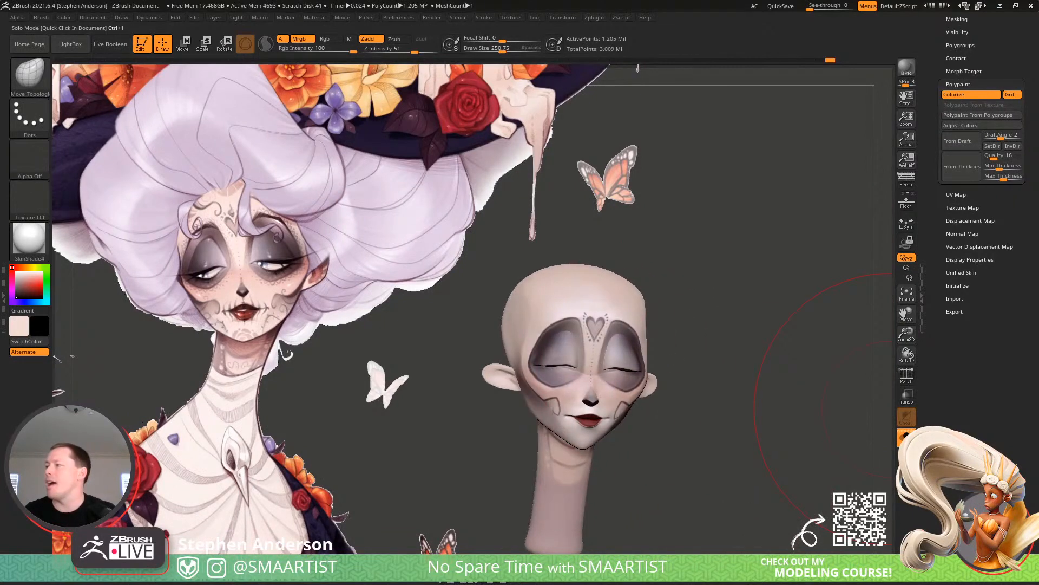
left_click(906, 437)
Select the eyebrows and reposition them on the reshaped brow with the Move brush at a draw size of about 251
right_click_drag(676, 358, 674, 314, "ctrl")
right_click_drag(675, 314, 672, 381, "ctrl")
left_click(671, 382, "alt")
key("shift+f")
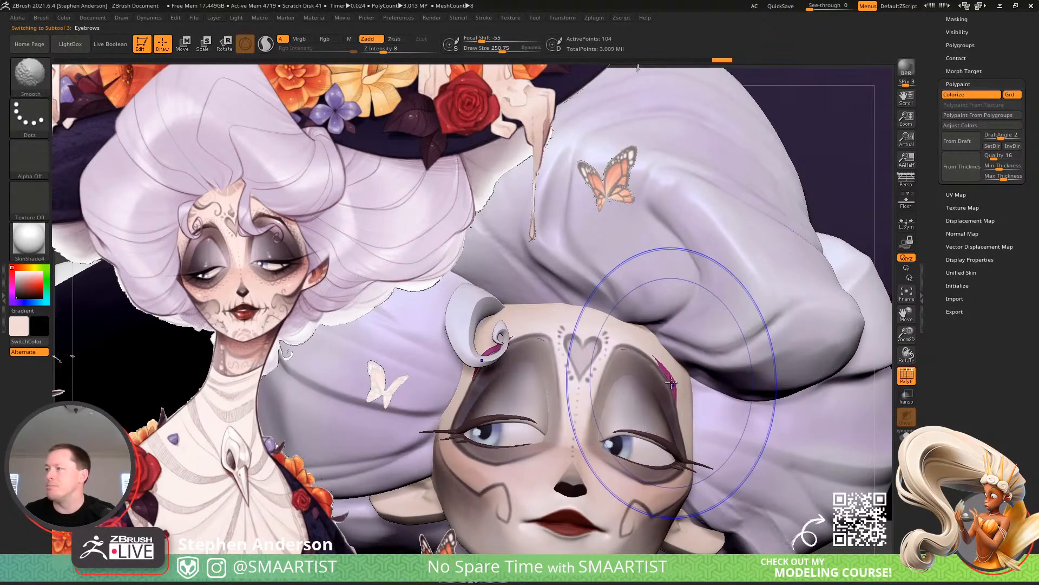
mouse_move(628, 352)
right_mouse_down()
mouse_move(607, 323)
mouse_move(581, 323)
mouse_move(563, 346)
mouse_move(624, 387)
right_mouse_up()
key("b")
key("m")
key("v")
left_click_drag(641, 328, 642, 340)
mouse_move(664, 343)
right_mouse_down()
mouse_move(640, 348)
mouse_move(664, 411)
right_mouse_up()
key("shift+f")
Select the head and adjust the jaw and upper neck below the ear with the Move Topological brush at a draw size of about 114
right_click_drag(749, 416, 553, 258, "ctrl")
mouse_move(577, 327)
right_mouse_down()
mouse_move(613, 316)
mouse_move(545, 326)
mouse_move(502, 395)
right_mouse_up()
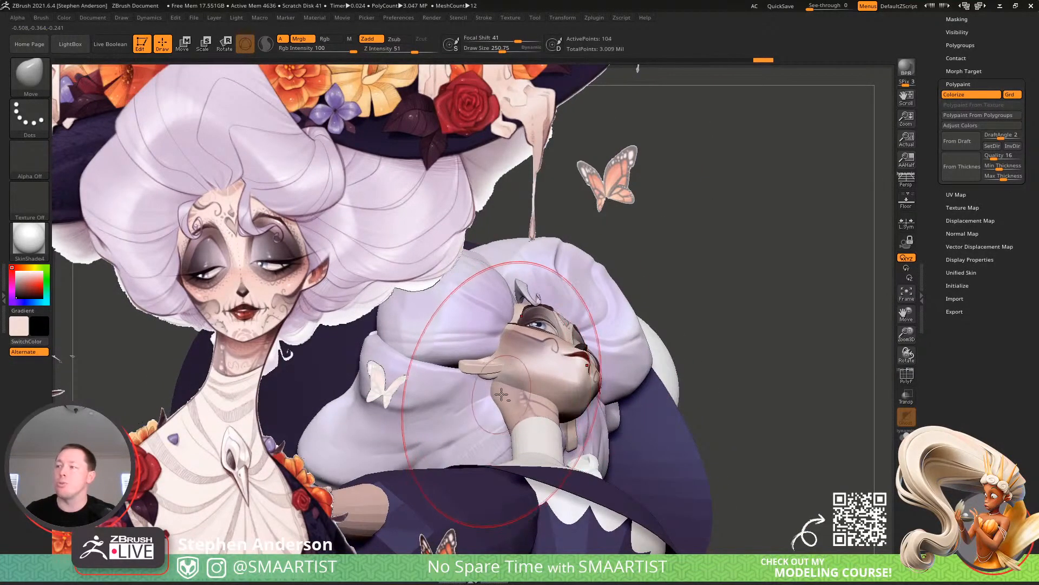
left_click(502, 395, "alt")
key("b")
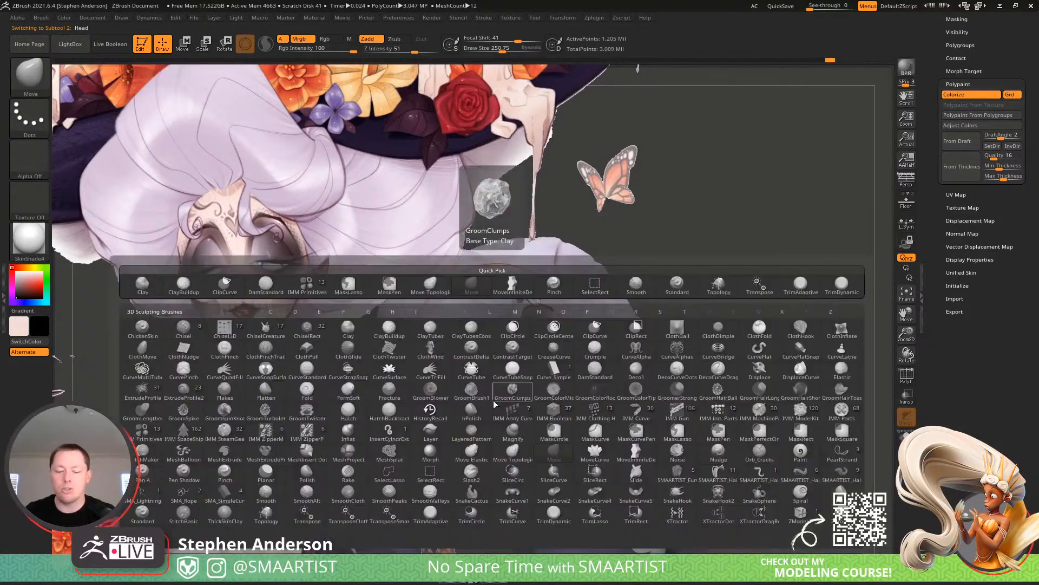
key("m")
key("v")
key("s")
left_click_drag(496, 392, 485, 391)
right_click_drag(490, 393, 548, 454, "ctrl")
key("s")
left_click_drag(493, 391, 516, 433)
key("s")
right_click_drag(516, 434, 509, 578)
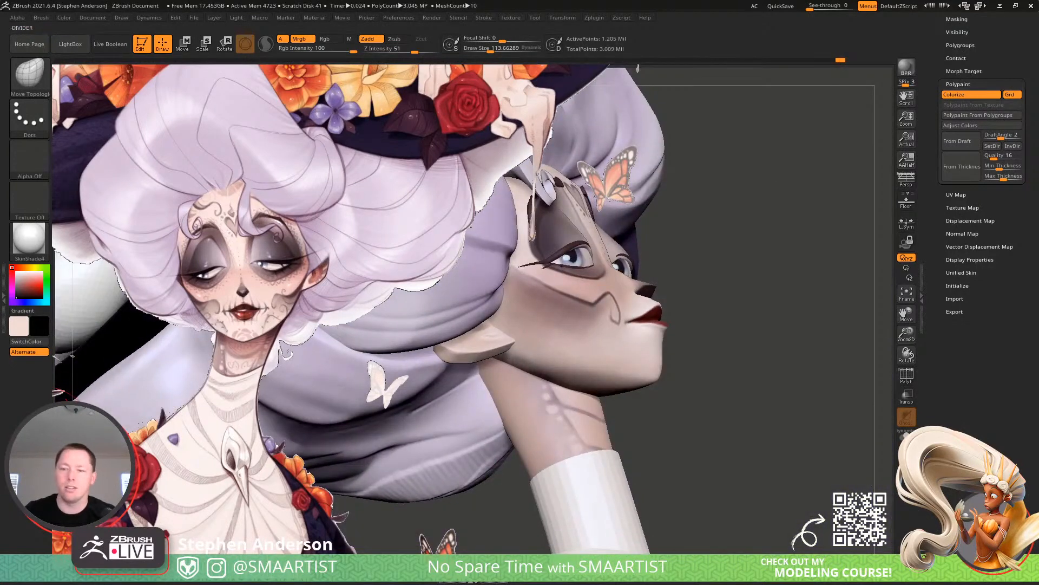
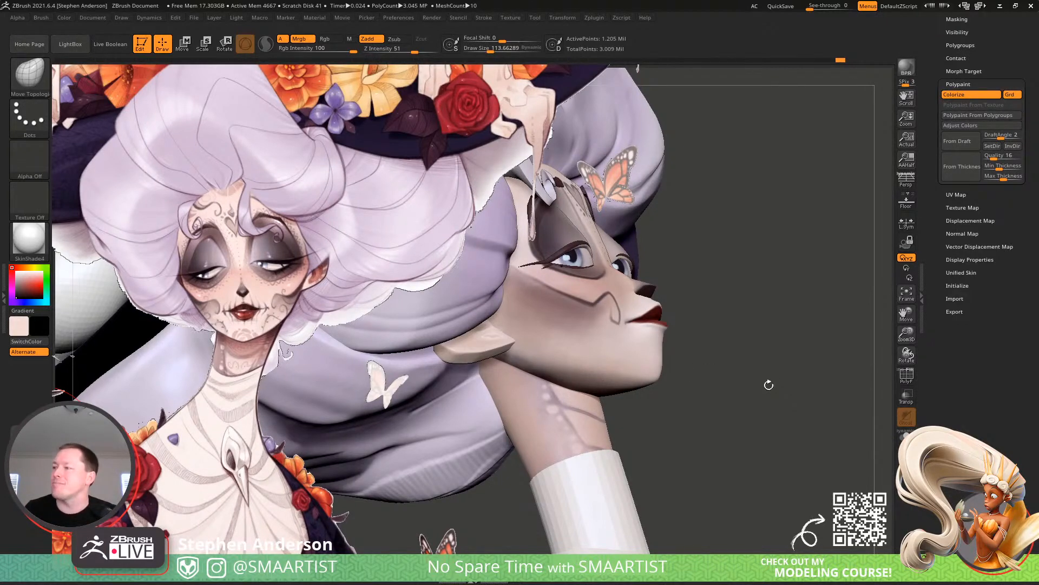
Set the Move brush to a draw size of about 175 and lasso-mask the upper lip and lower nose in side view
left_click_drag(769, 384, 737, 419)
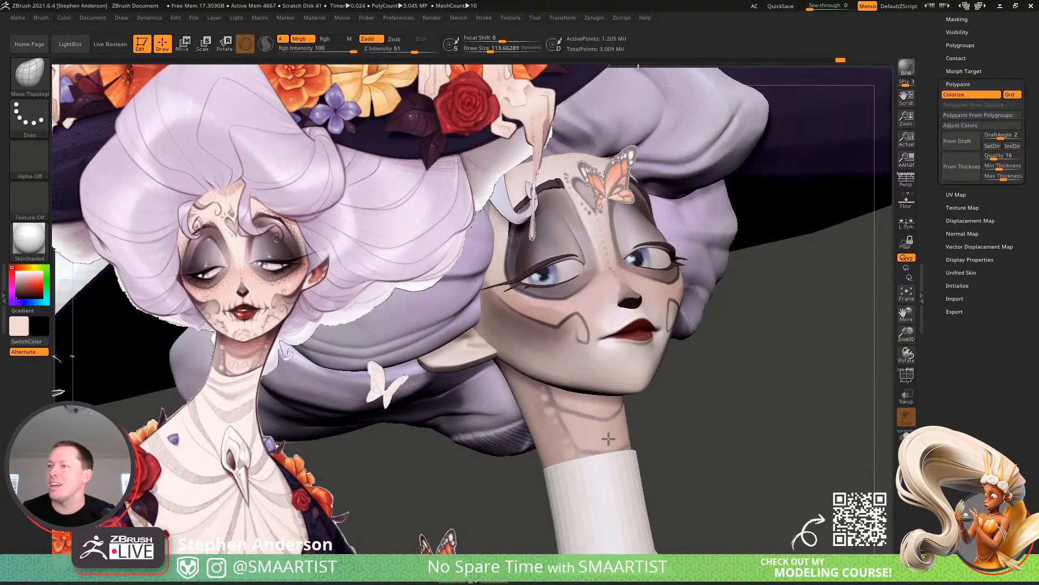
right_click_drag(608, 439, 596, 432)
left_click_drag(825, 446, 784, 474)
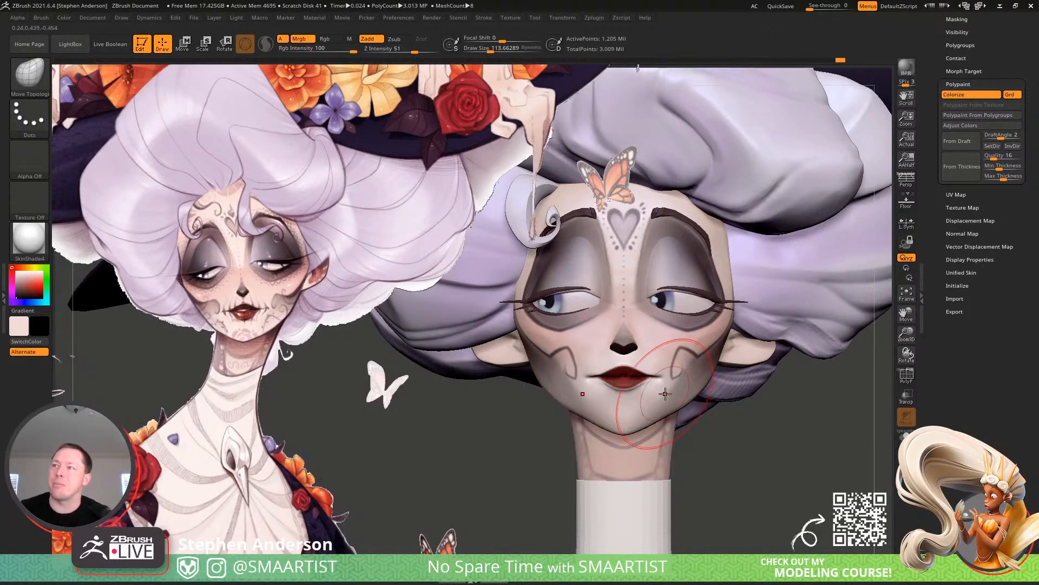
right_click_drag(693, 360, 630, 358)
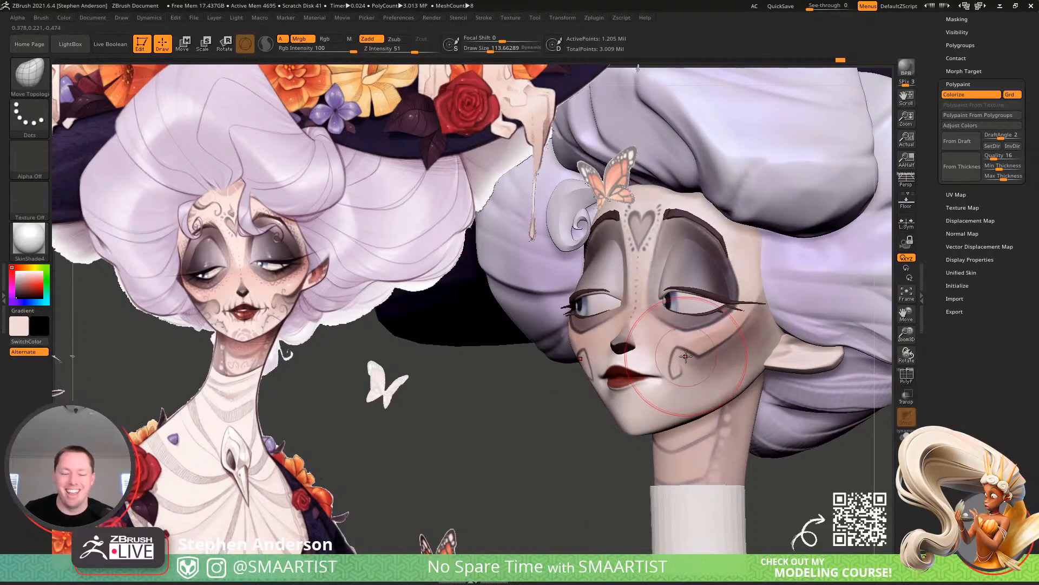
mouse_move(695, 379)
right_mouse_down()
mouse_move(701, 347)
mouse_move(678, 396)
mouse_move(648, 401)
mouse_move(671, 376)
mouse_move(692, 404)
right_mouse_up()
key("b")
key("m")
key("v")
key("[")
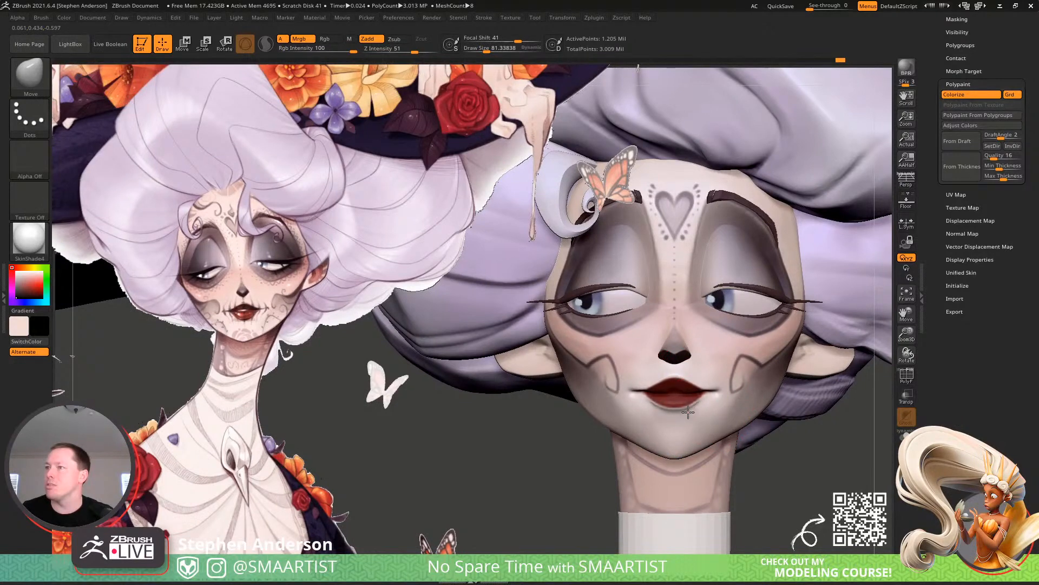
mouse_move(712, 409)
right_mouse_down()
mouse_move(677, 421)
mouse_move(801, 500)
right_mouse_up()
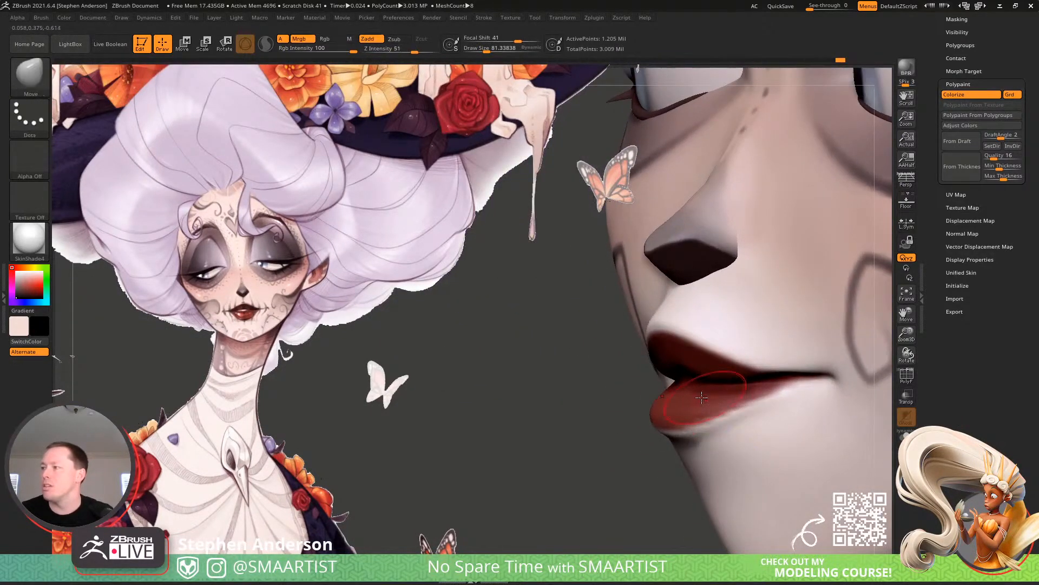
right_click_drag(724, 386, 690, 398)
key("s")
left_click_drag(702, 428, 712, 428)
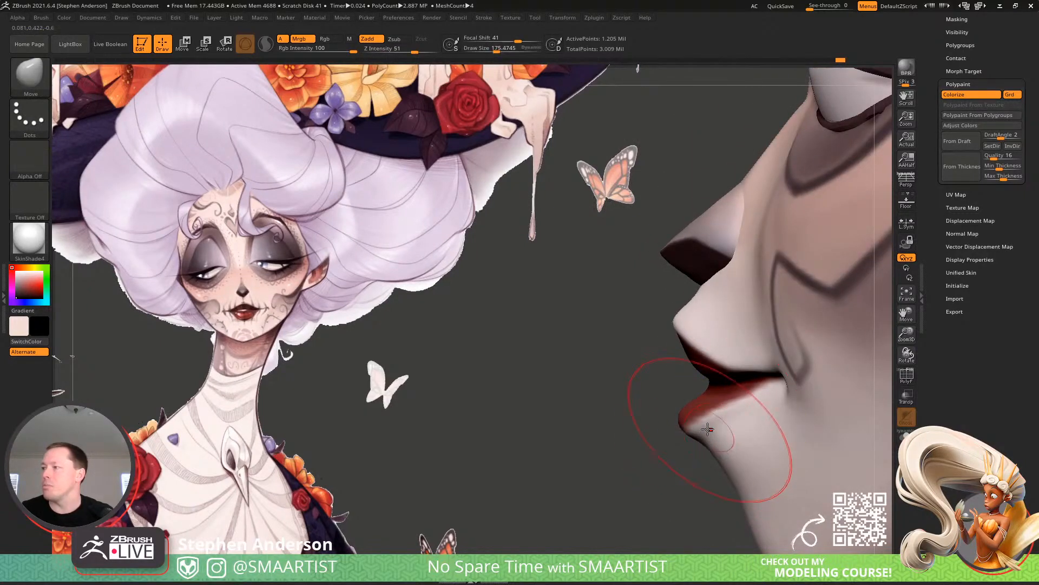
mouse_move(699, 379)
left_mouse_down("ctrl")
mouse_move(611, 314)
mouse_move(677, 226)
mouse_move(888, 257)
mouse_move(913, 374)
left_mouse_up("ctrl")
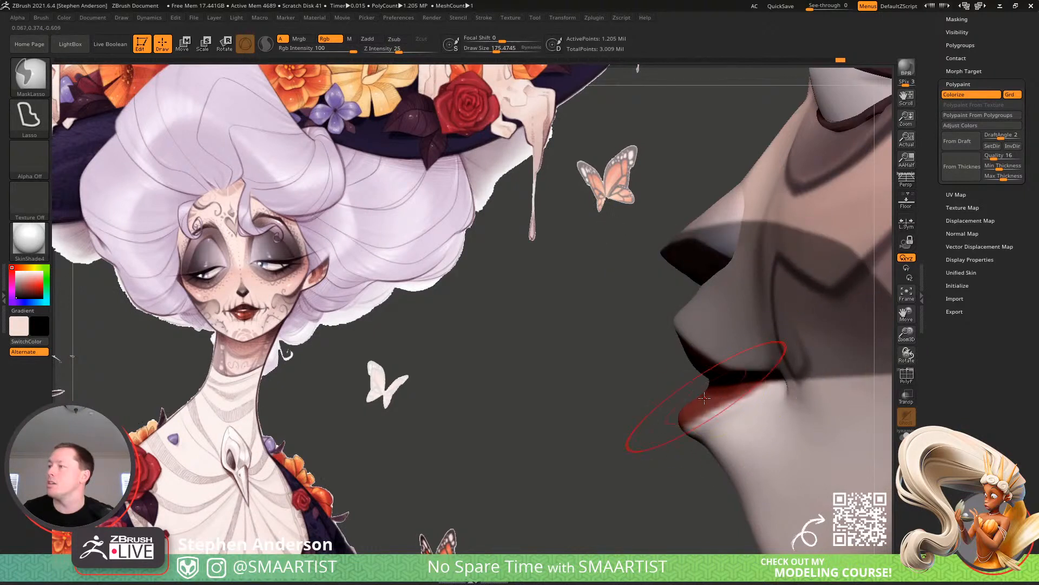
Reshape the lower lip with the Move brush at draw sizes of about 175 and 104, and clear the mask
left_click_drag(715, 440, 723, 441)
key("s")
left_click_drag(723, 396, 698, 372)
mouse_move(706, 372)
right_mouse_down()
mouse_move(741, 377)
mouse_move(714, 375)
mouse_move(737, 389)
right_mouse_up()
key("s")
left_click_drag(737, 389, 730, 390)
left_click_drag(733, 393, 735, 385)
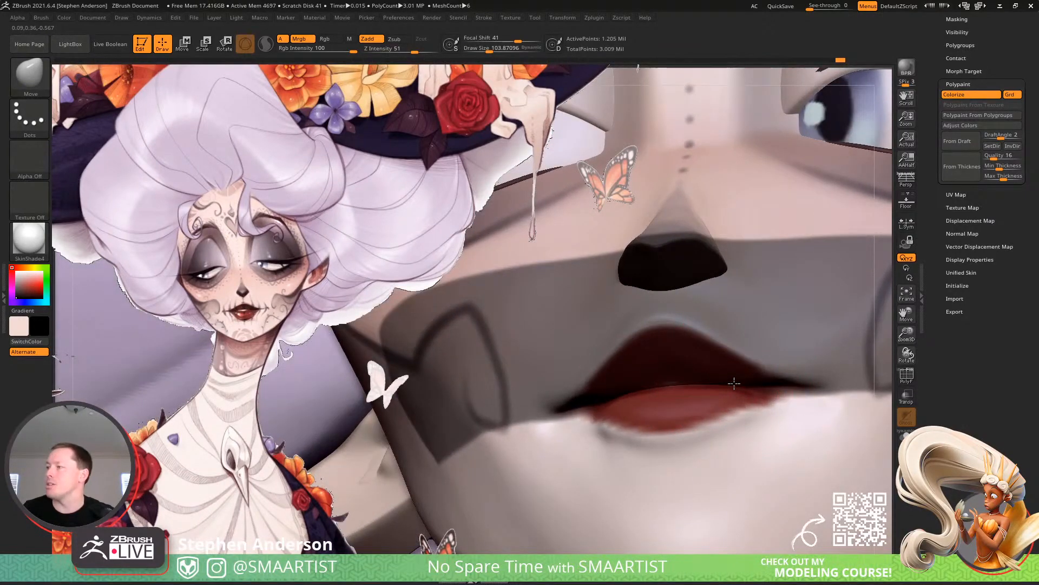
right_click_drag(715, 430, 709, 400)
left_click_drag(596, 441, 609, 453, "ctrl")
Soften the skin around the mouth corner and lower lip with TrimDynamic at a draw size of about 62 and Smooth at intensity 31
right_click_drag(709, 487, 812, 463, "ctrl")
right_click_drag(801, 428, 794, 466, "ctrl")
mouse_move(742, 425)
right_mouse_down("ctrl")
mouse_move(740, 456)
mouse_move(790, 456)
mouse_move(719, 457)
right_mouse_up("ctrl")
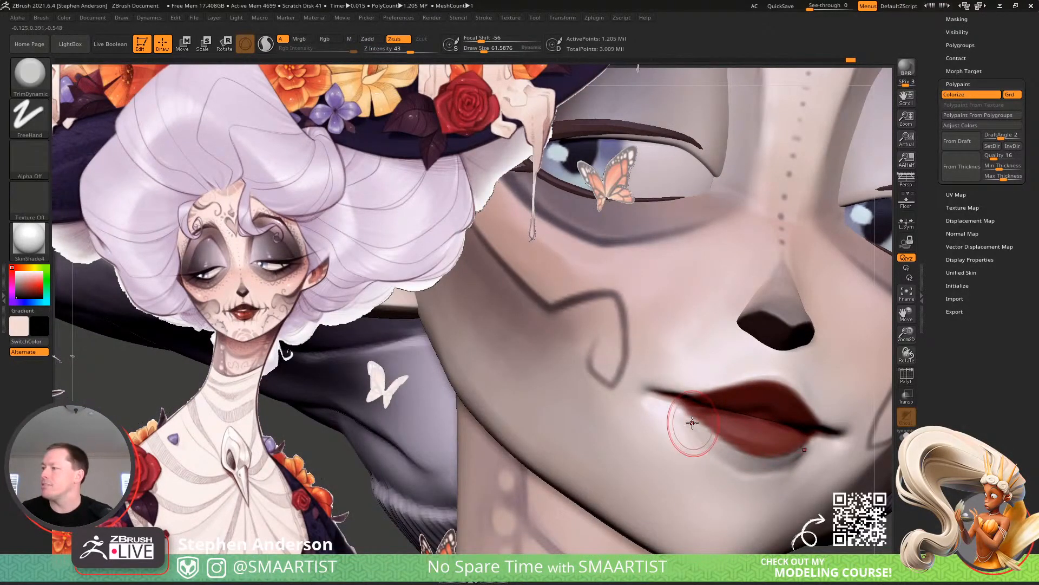
key("shift")
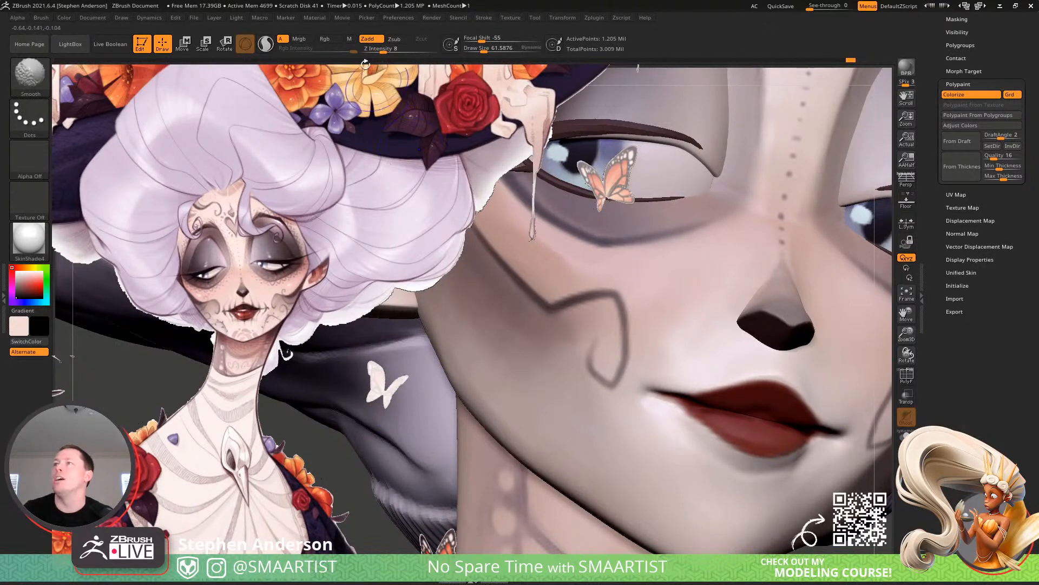
left_click_drag(390, 50, 403, 50, "shift")
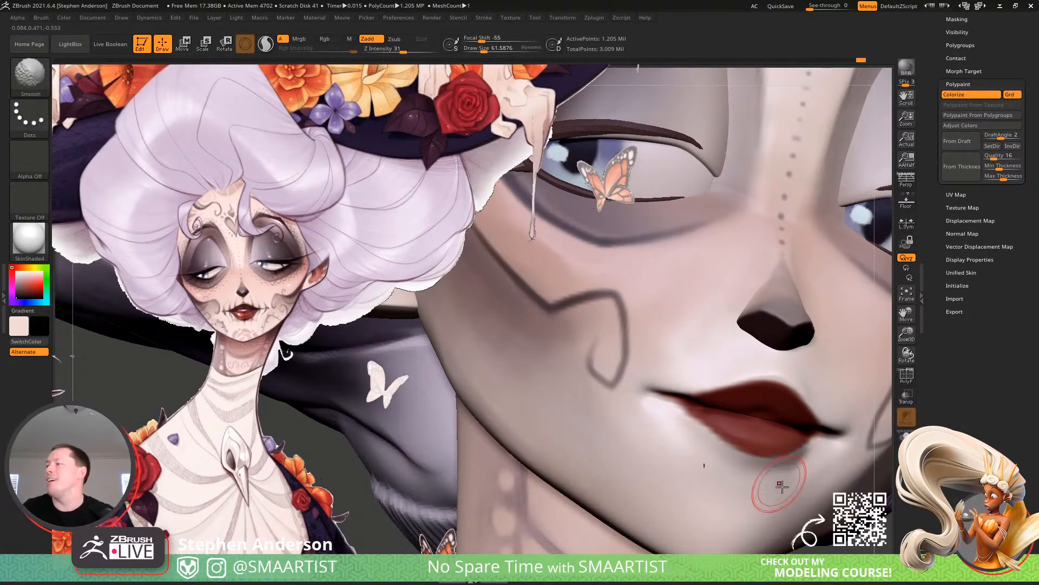
mouse_move(777, 488)
right_mouse_down("ctrl")
mouse_move(761, 427)
mouse_move(710, 372)
mouse_move(739, 460)
right_mouse_up("ctrl")
Select the eyelashes and pull the inner ends of both upper lash lines to the eye corners with Move Topological at a draw size of about 201
right_click_drag(739, 460, 726, 374, "ctrl")
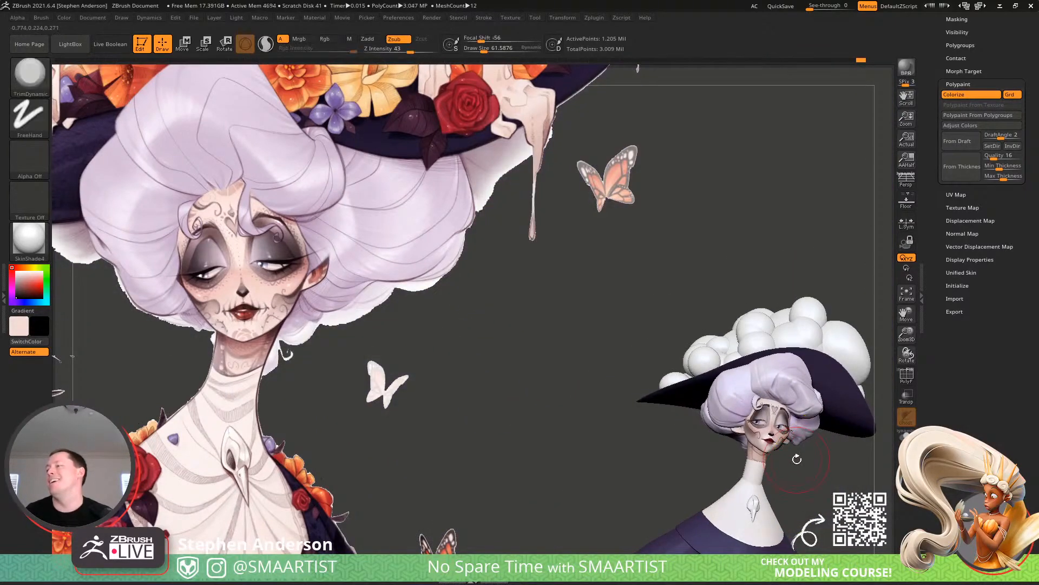
mouse_move(798, 457)
right_mouse_down()
mouse_move(839, 466)
mouse_move(651, 399)
mouse_move(641, 385)
mouse_move(732, 406)
mouse_move(736, 435)
mouse_move(758, 404)
mouse_move(724, 390)
mouse_move(662, 391)
mouse_move(644, 416)
mouse_move(634, 412)
mouse_move(681, 404)
mouse_move(768, 434)
right_mouse_up()
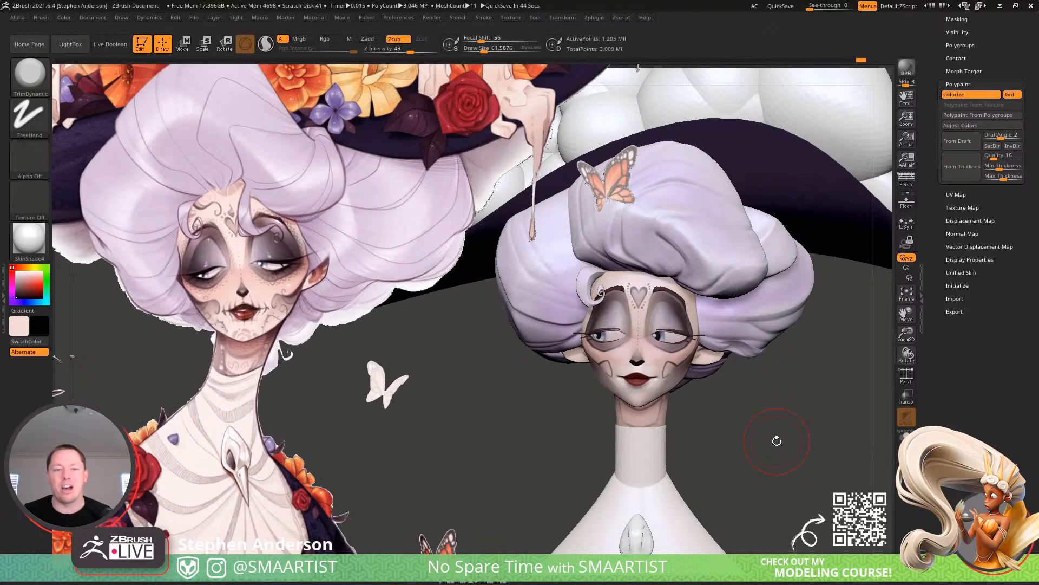
left_click_drag(773, 433, 798, 413)
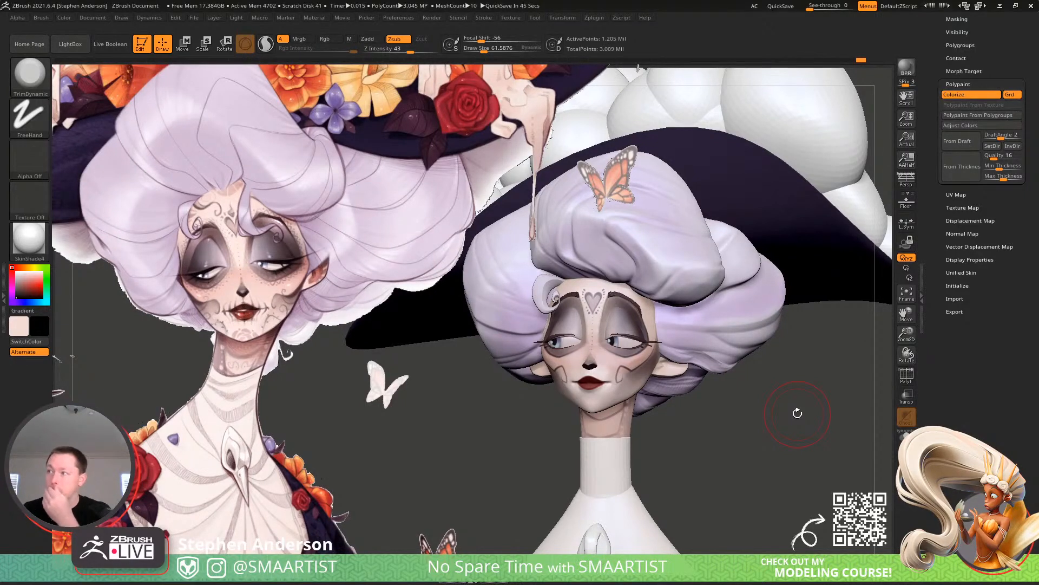
mouse_move(612, 341)
right_mouse_down()
mouse_move(636, 347)
mouse_move(623, 346)
mouse_move(642, 414)
right_mouse_up()
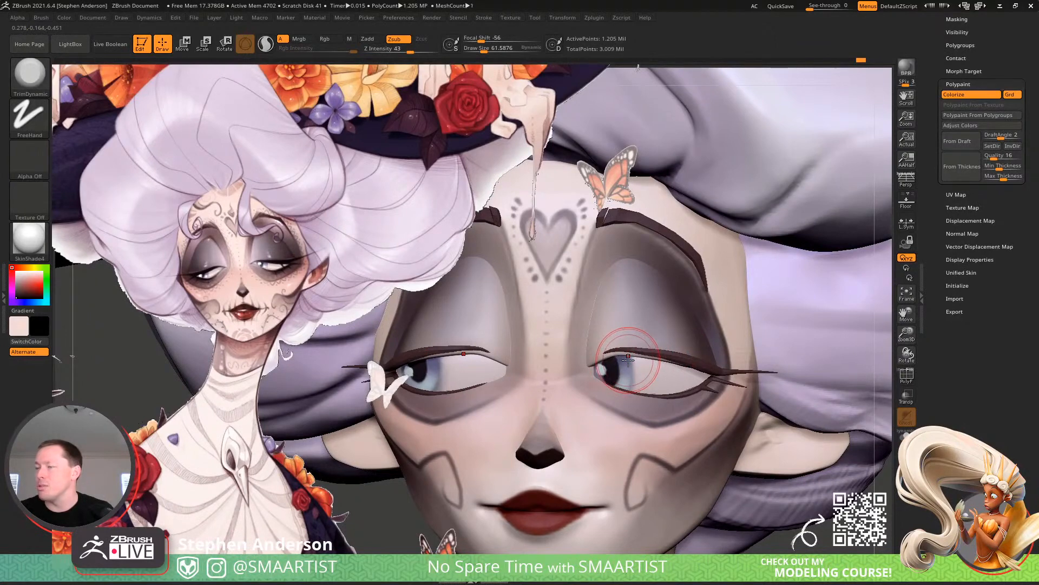
key("shift")
key("shift+f")
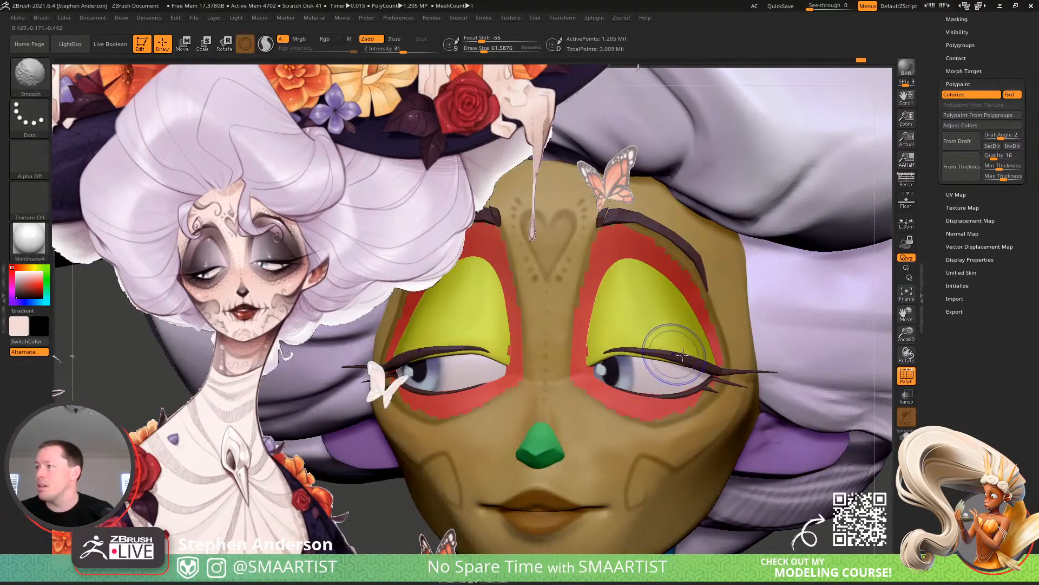
left_click(648, 355, "alt")
key("b")
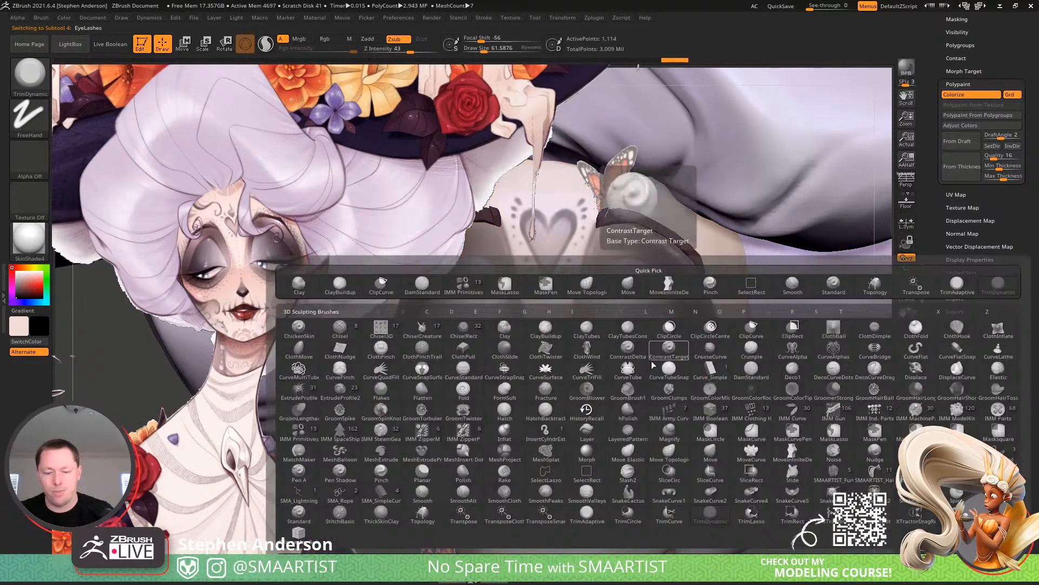
key("m")
key("t")
key("s")
left_click(614, 352)
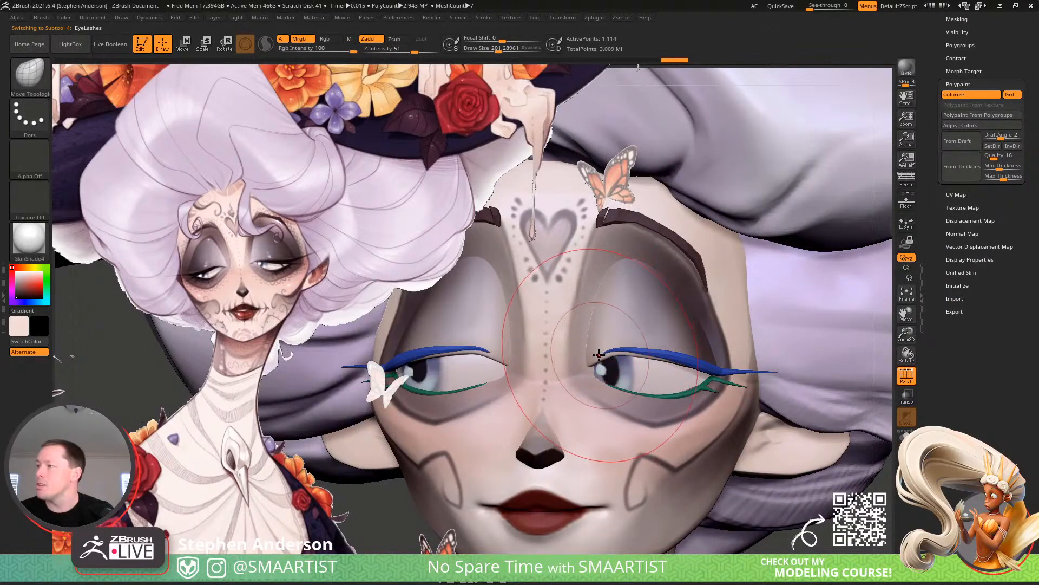
left_click_drag(599, 362, 595, 364)
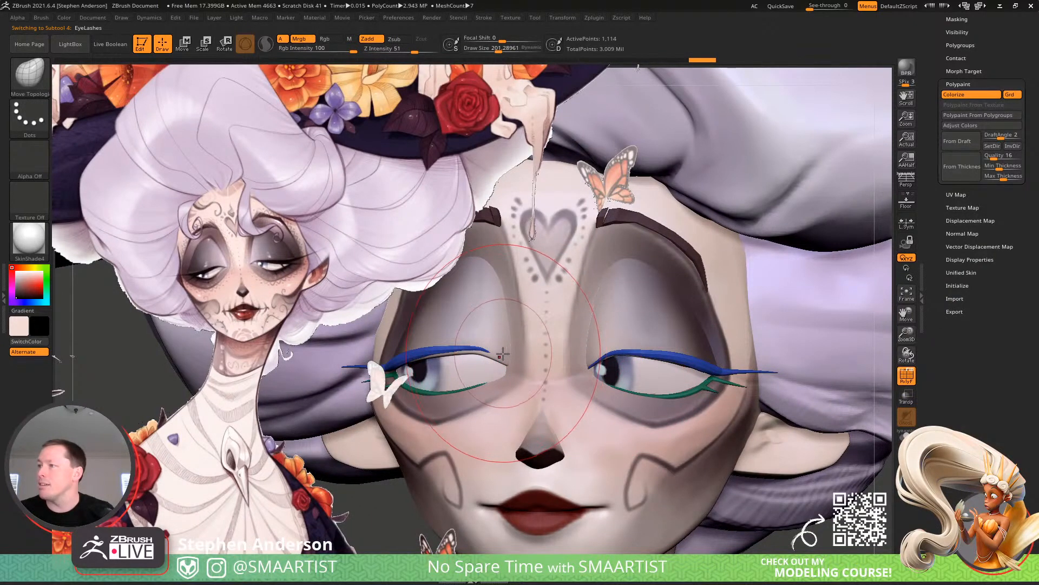
left_click_drag(492, 352, 509, 362)
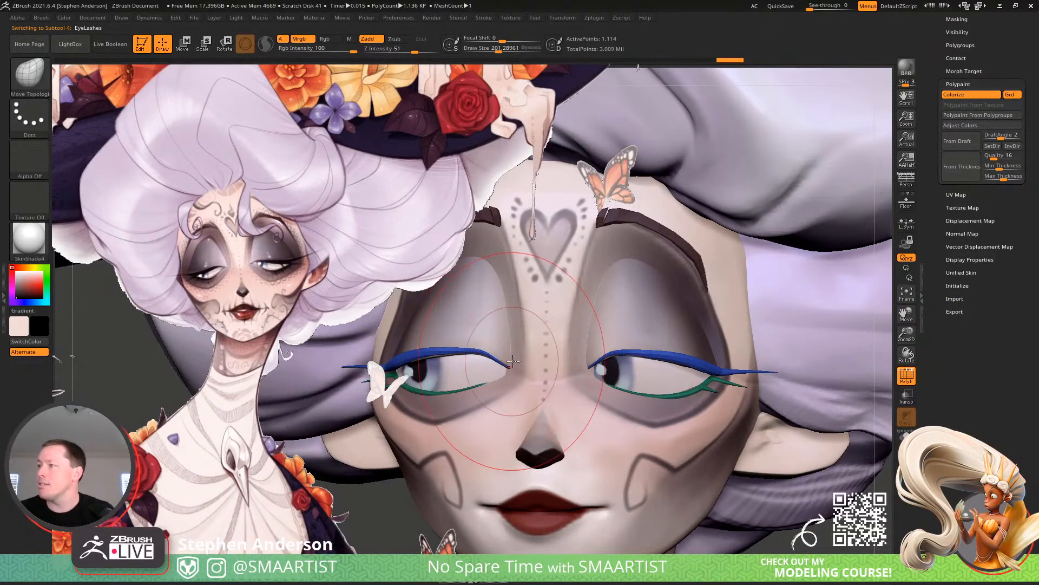
Refine the curve of both upper lash lines above the irises with the Move Topological brush at a draw size of about 140
key("s")
left_click(617, 350)
left_click_drag(432, 352, 438, 350)
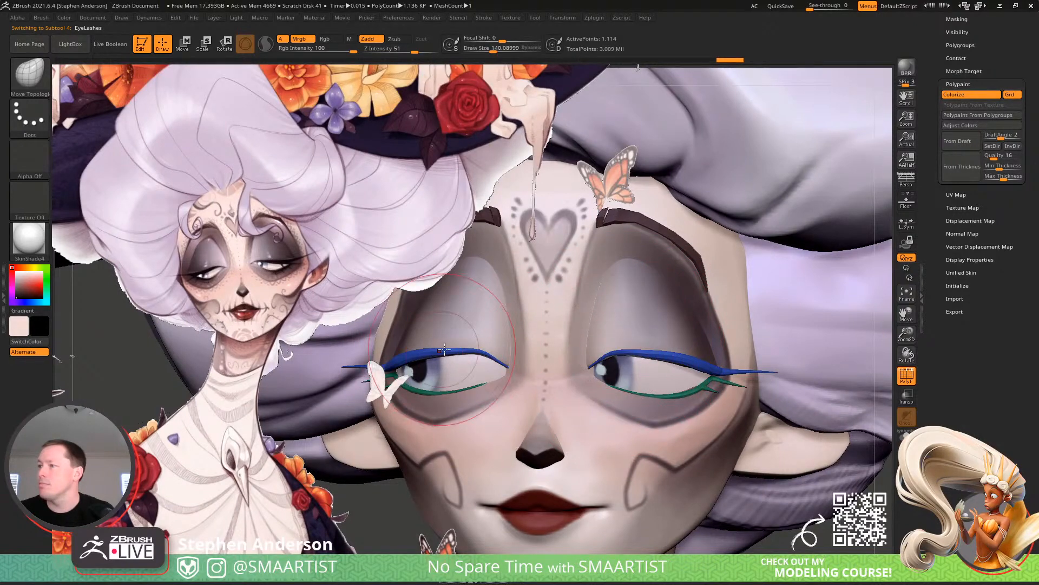
left_click_drag(682, 358, 684, 355)
mouse_move(728, 373)
right_mouse_down("ctrl")
mouse_move(764, 480)
mouse_move(741, 458)
right_mouse_up("ctrl")
key("shift+f")
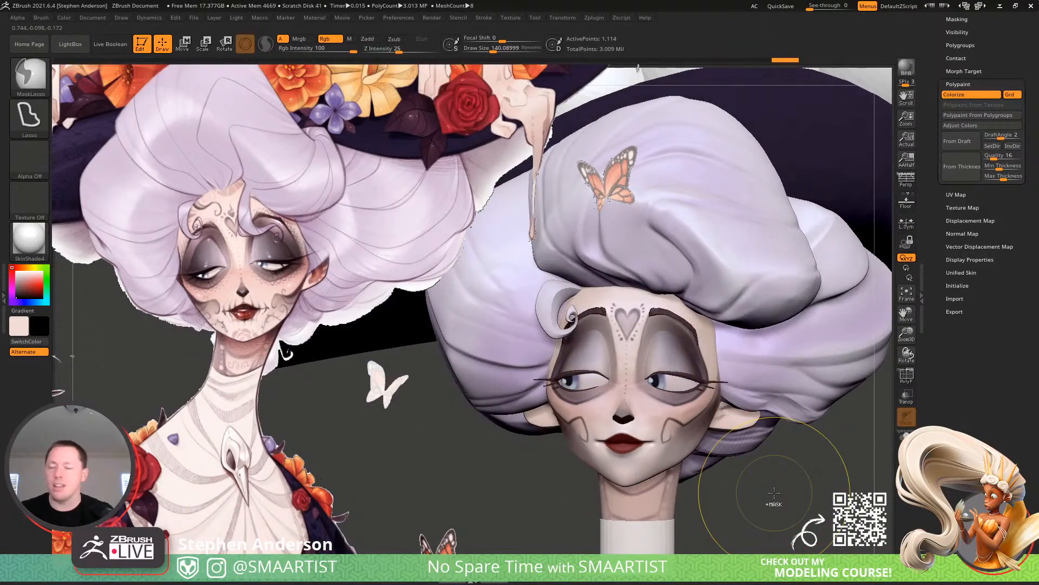
Save the tool as MikelDTIYS_01 in the _MikelDTIYS folder, replacing the existing file
key("ctrl+s")
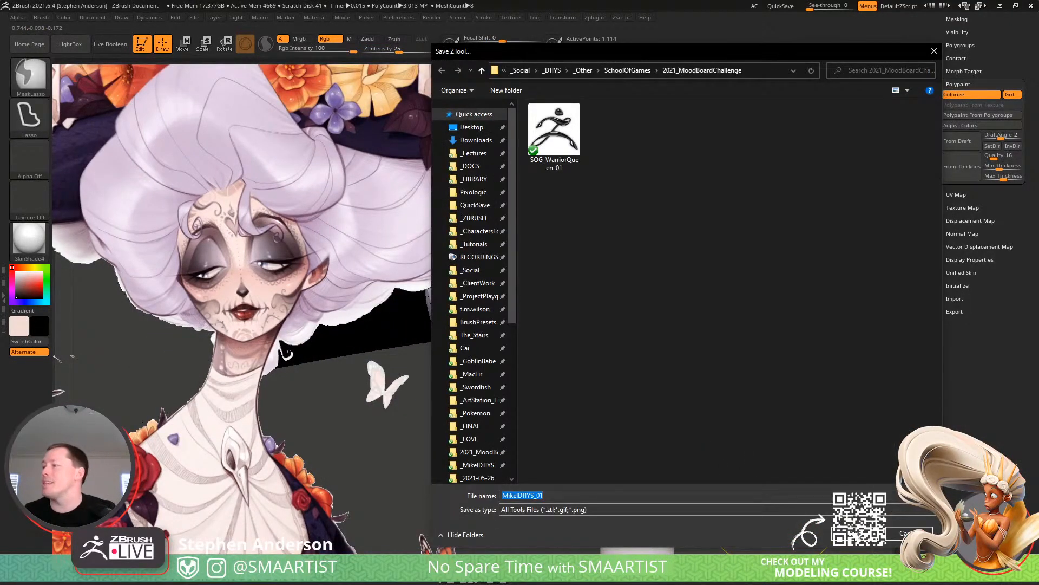
key("Escape")
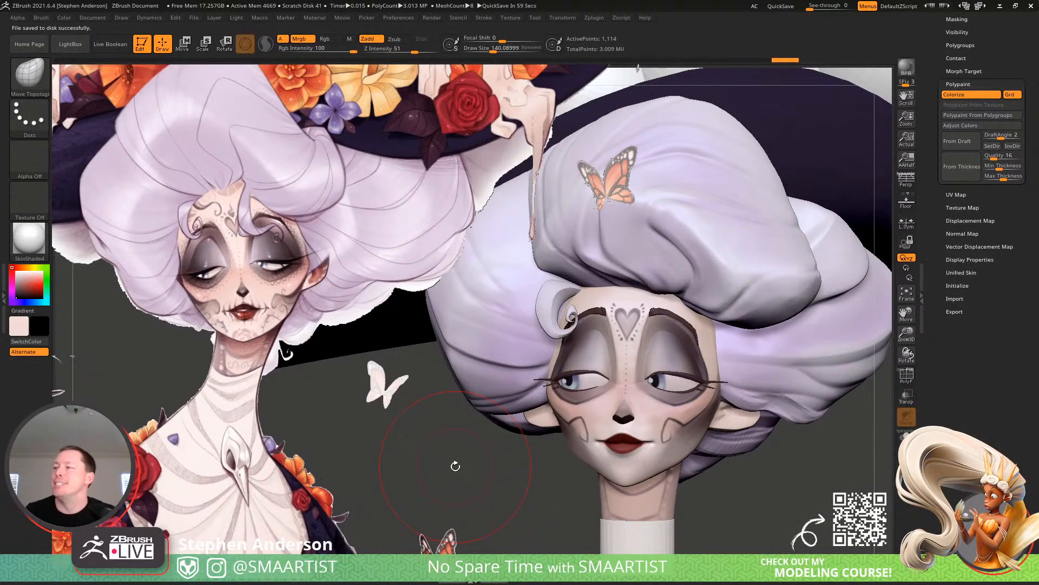
key("ctrl+s")
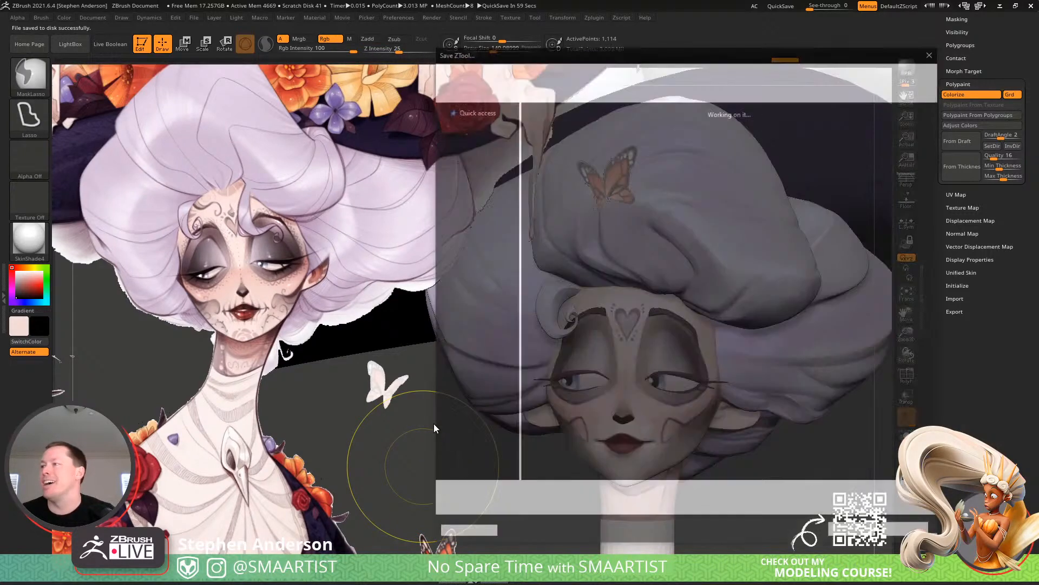
left_click(558, 150)
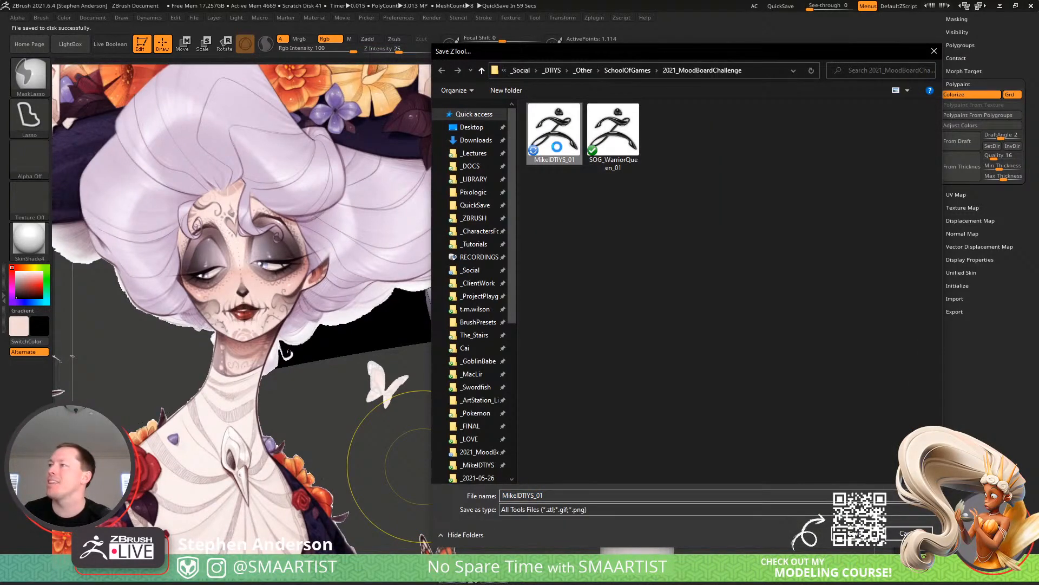
right_click(558, 150)
left_click(585, 420)
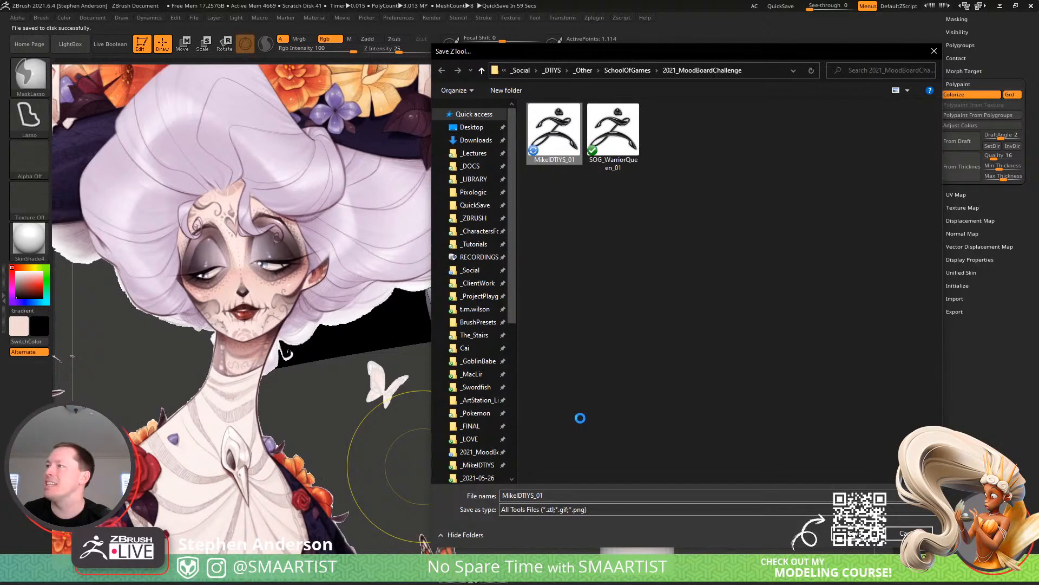
left_click(485, 465)
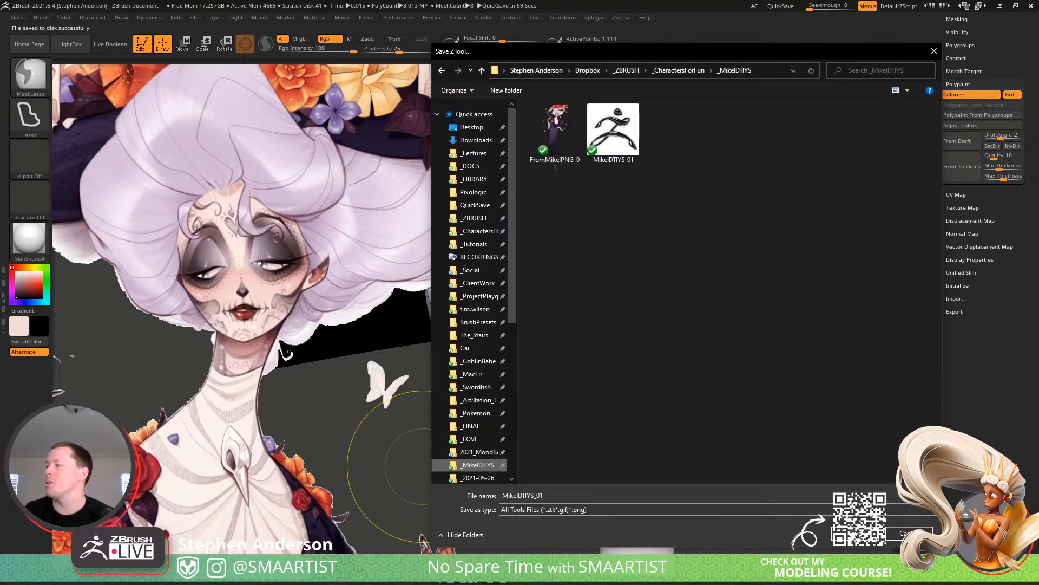
left_click(853, 534)
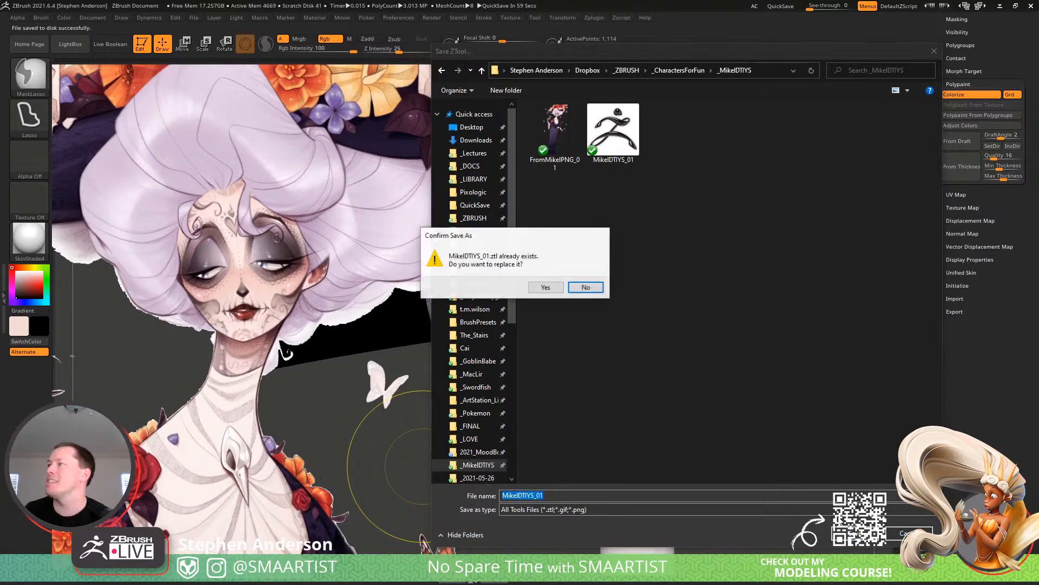
left_click(542, 287)
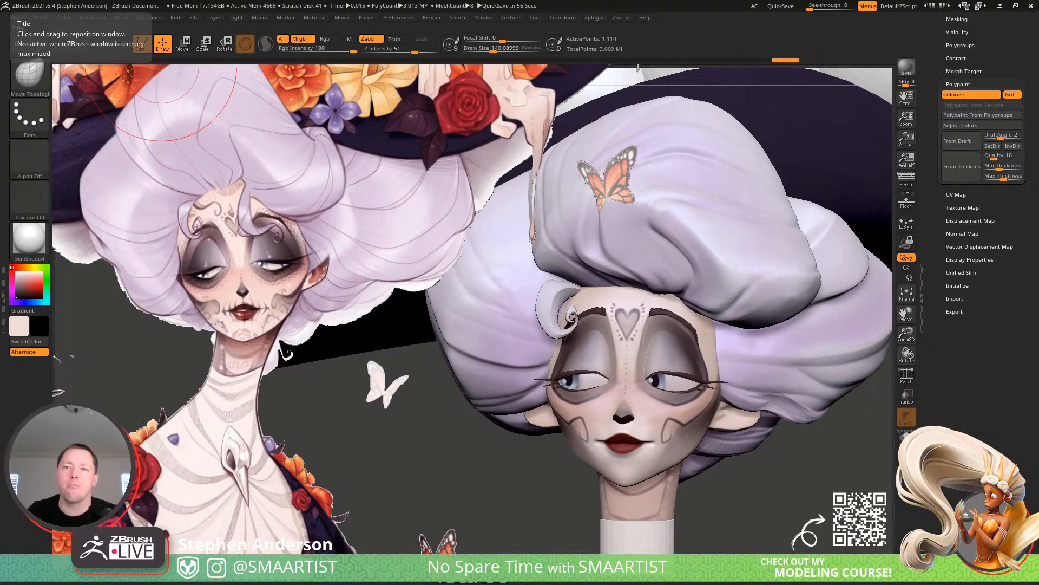
Switch to Chrome, open the No Spare Time Design Challenge group on Facebook and select its web address
left_click_drag(795, 584, 715, 2)
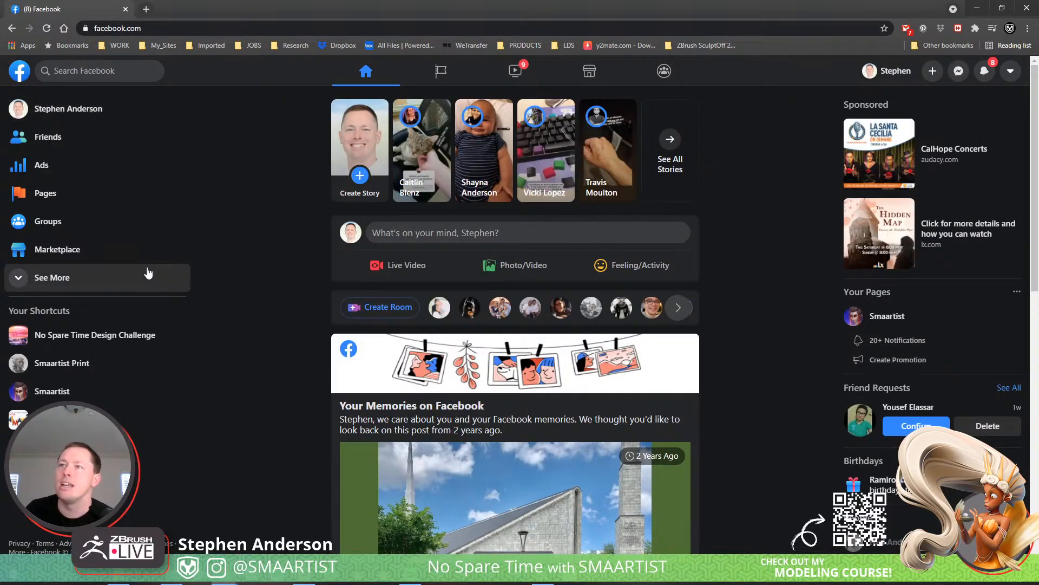
left_click(111, 337)
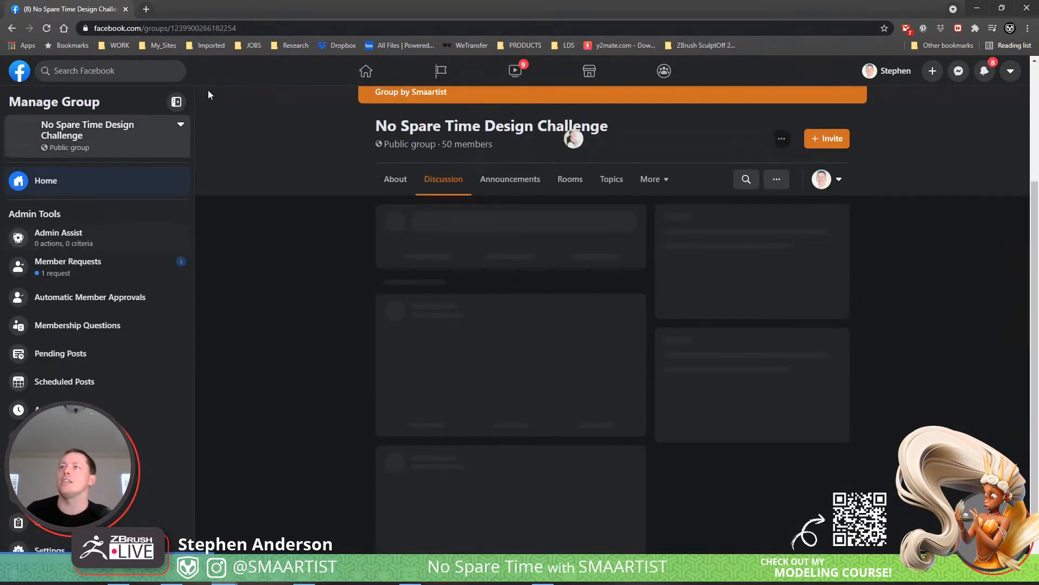
left_click(274, 28)
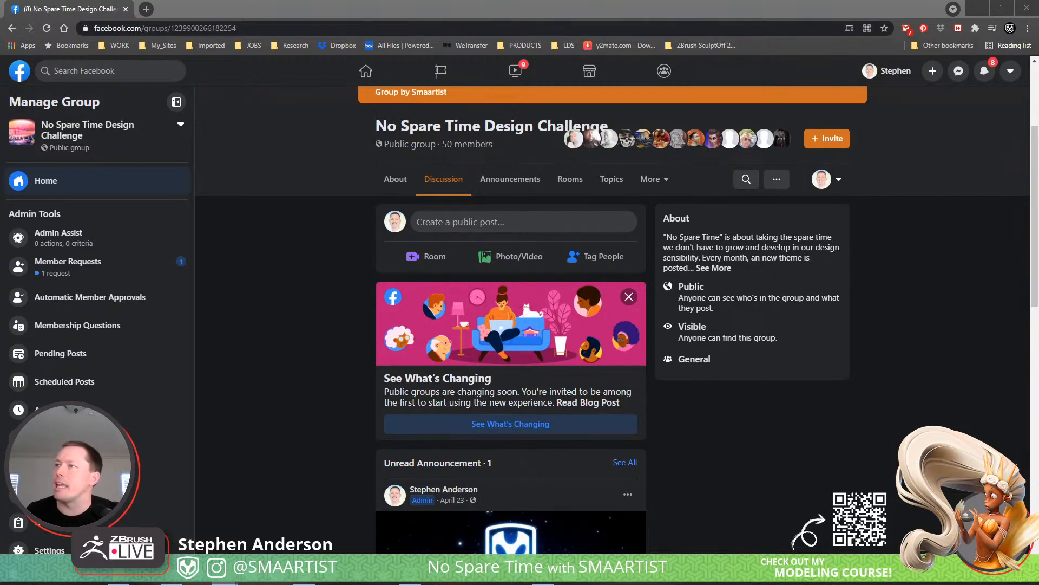
Look through the group's 2021 theme list and the earlier Imaginary Friend, Charred and Tribute theme posts with their comments
scroll(348, 451, "down", 6)
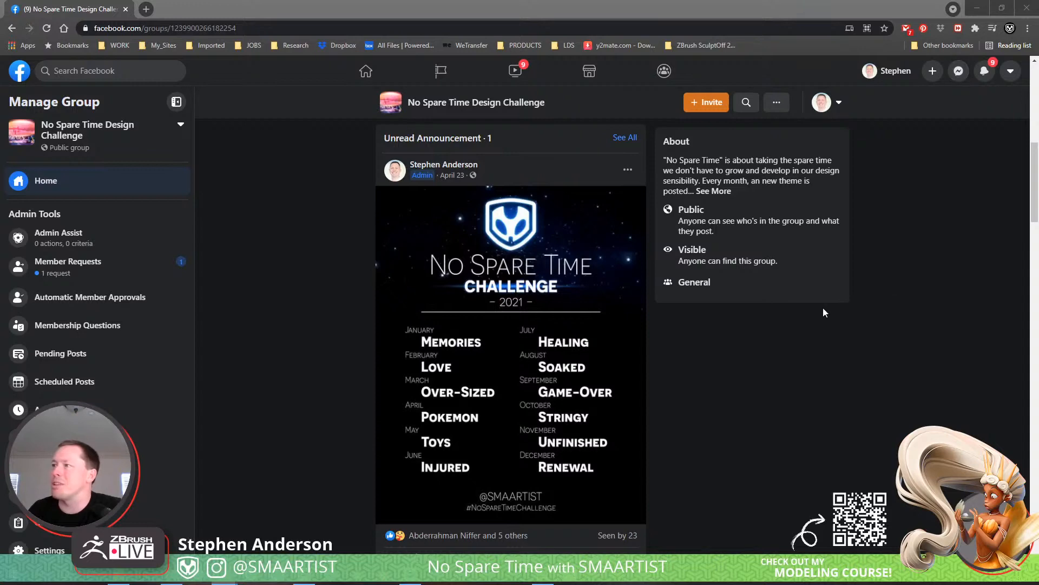
scroll(735, 278, "down", 10)
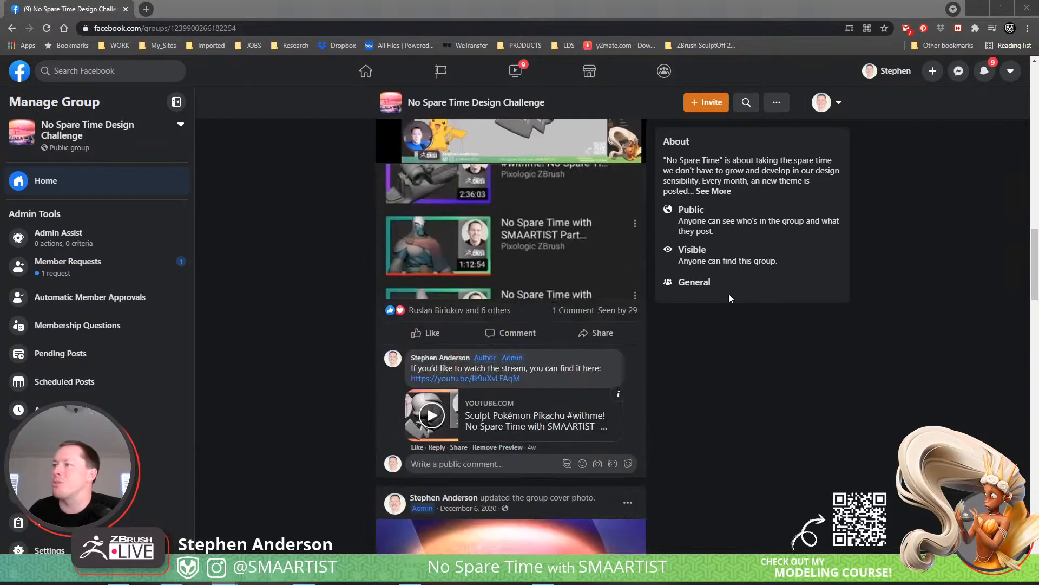
scroll(728, 293, "down", 10)
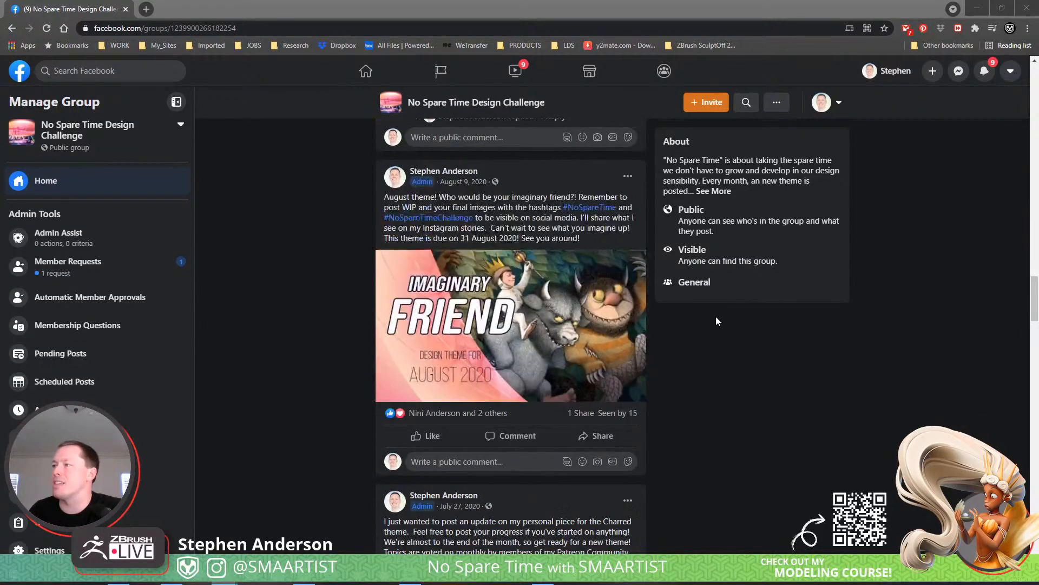
scroll(720, 336, "down", 10)
scroll(726, 360, "up", 4)
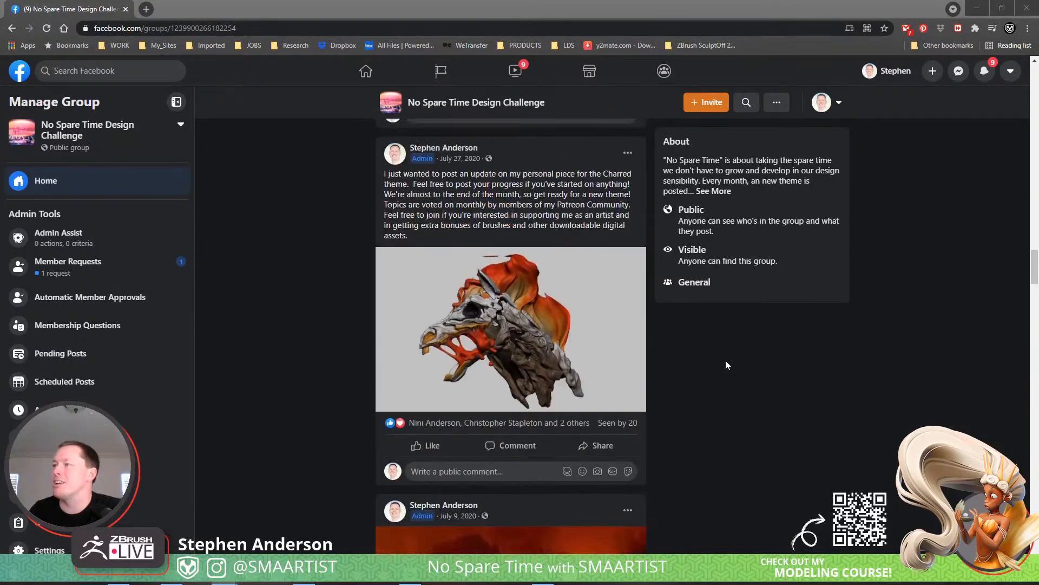
scroll(725, 362, "up", 1)
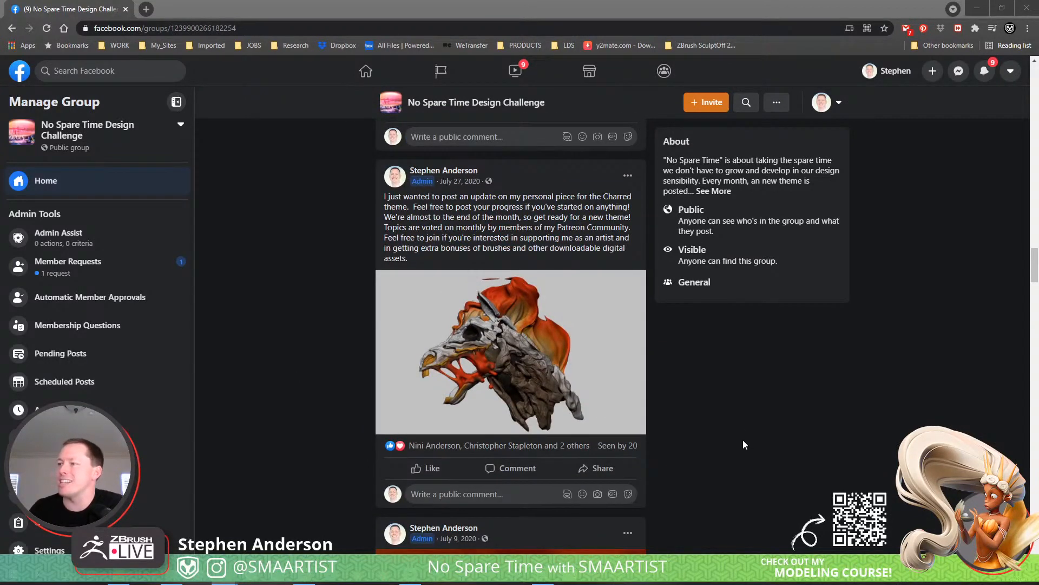
scroll(743, 443, "down", 15)
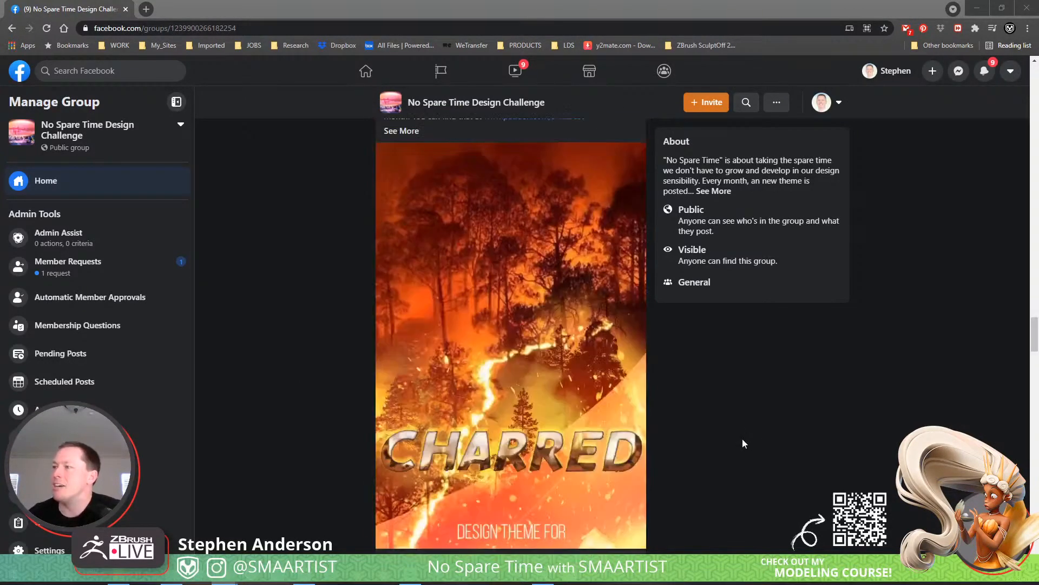
scroll(742, 440, "down", 15)
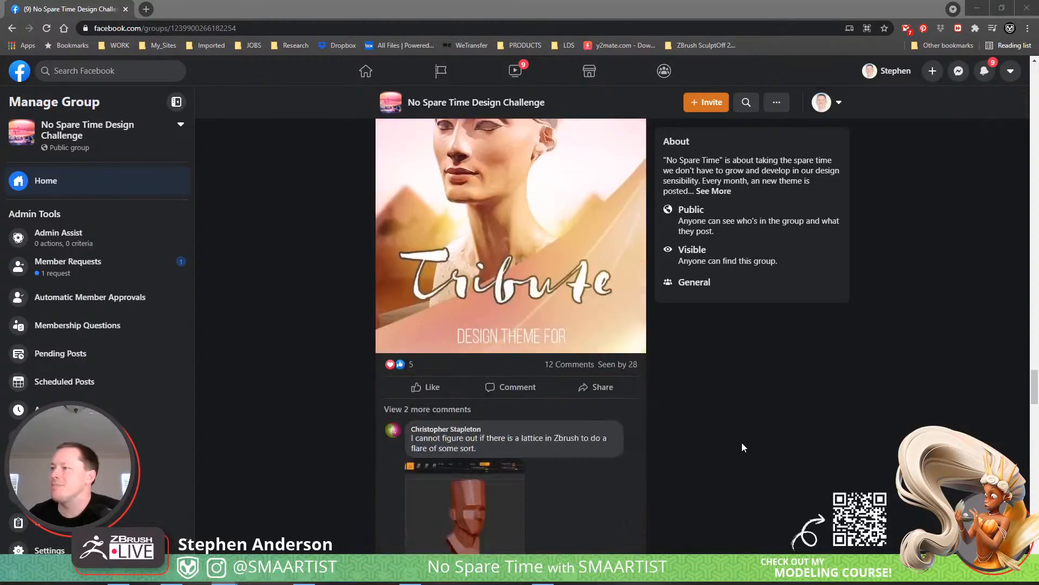
scroll(741, 443, "down", 12)
scroll(742, 442, "up", 7)
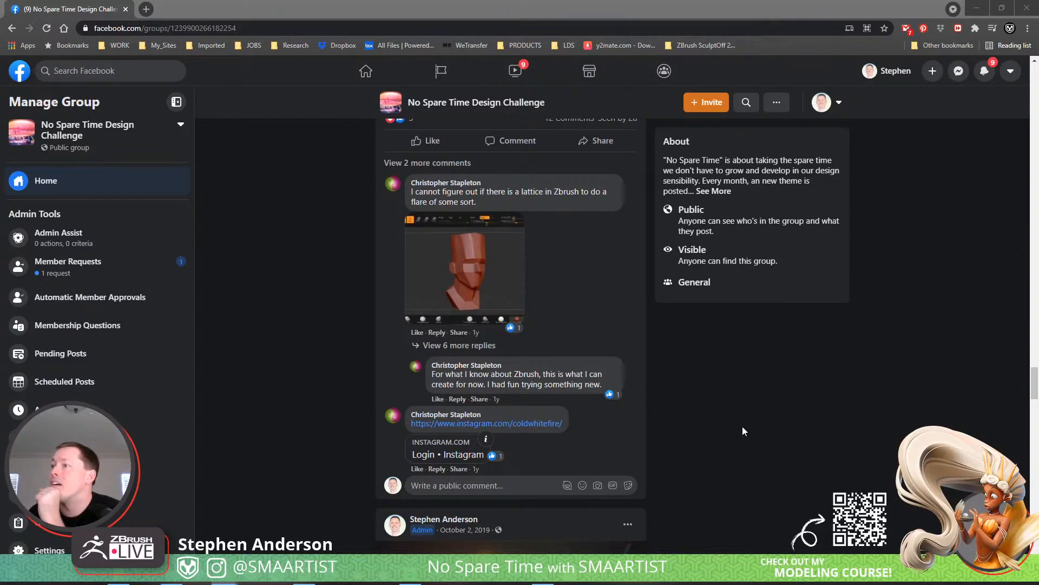
Browse the group's 2019 posts, including the mask and Halloween challenges, members' drawings and older artwork
scroll(743, 430, "down", 5)
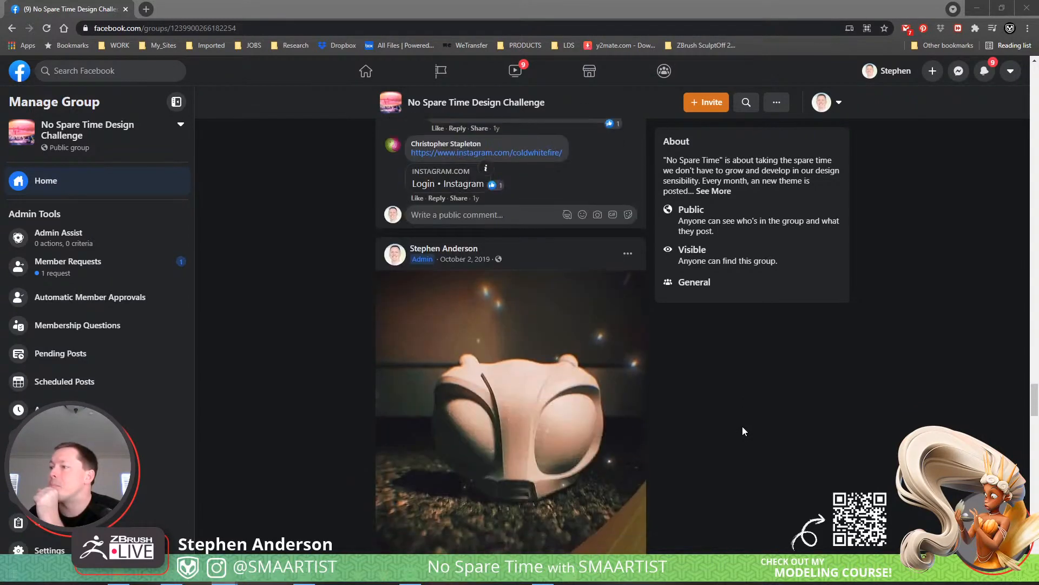
scroll(742, 431, "up", 6)
scroll(759, 465, "down", 15)
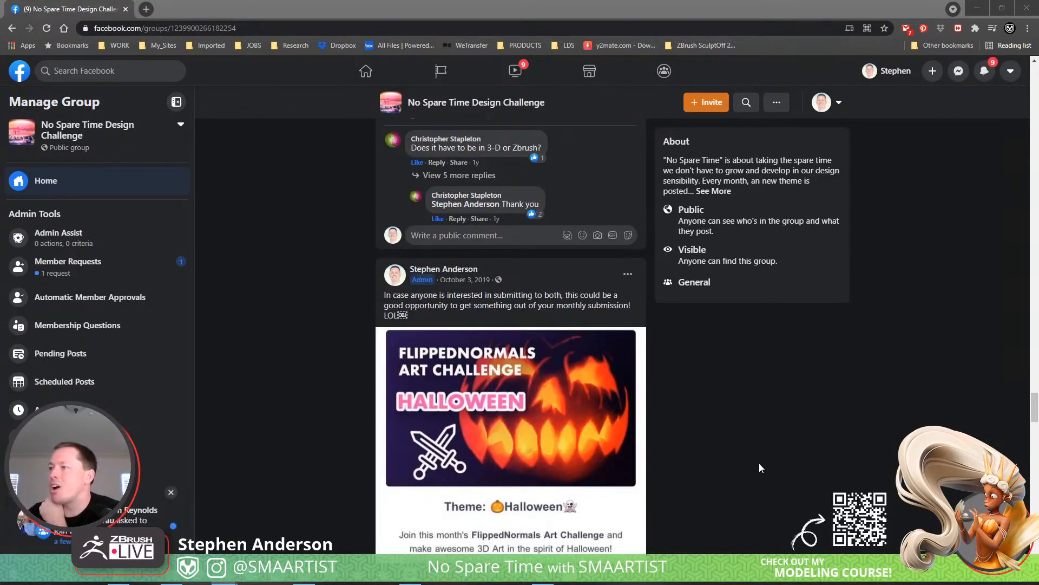
scroll(759, 462, "down", 8)
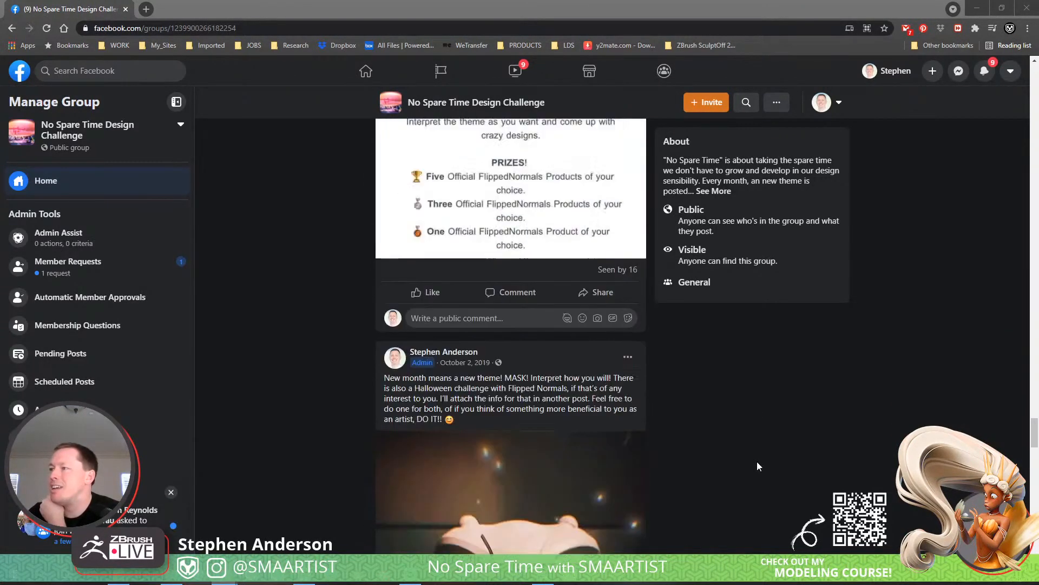
scroll(756, 461, "down", 10)
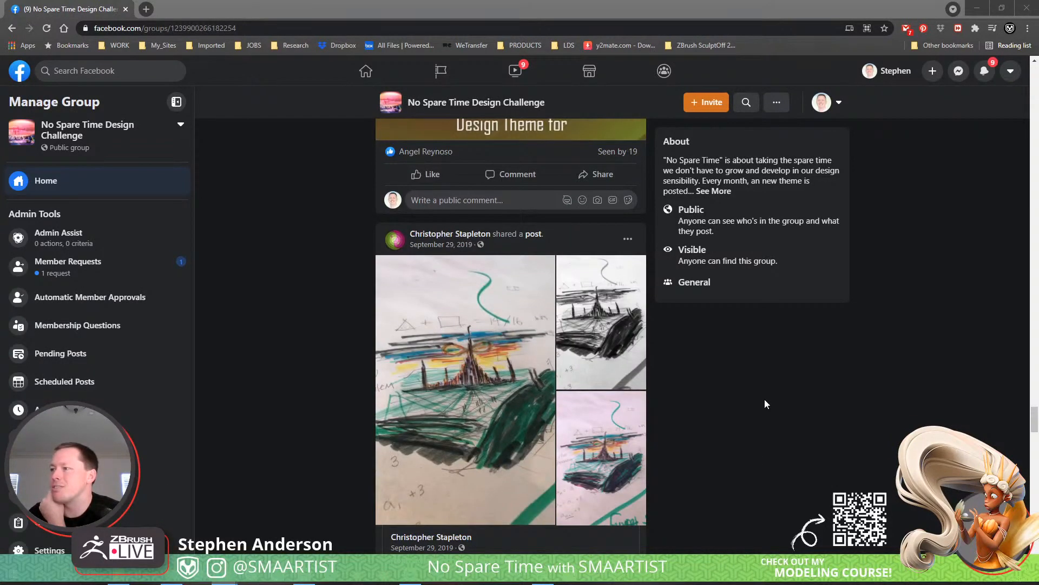
scroll(765, 400, "down", 15)
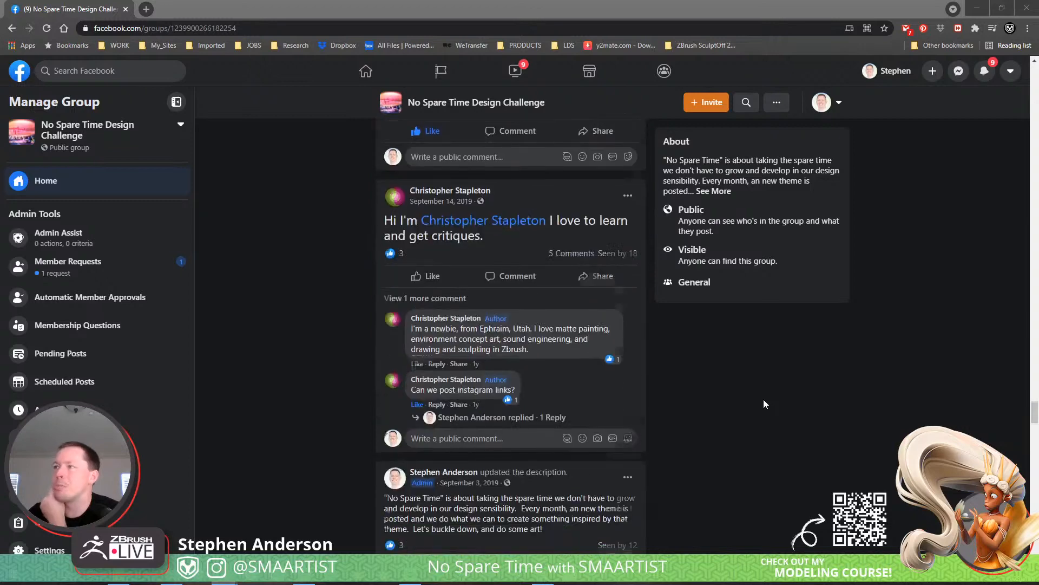
scroll(764, 404, "down", 20)
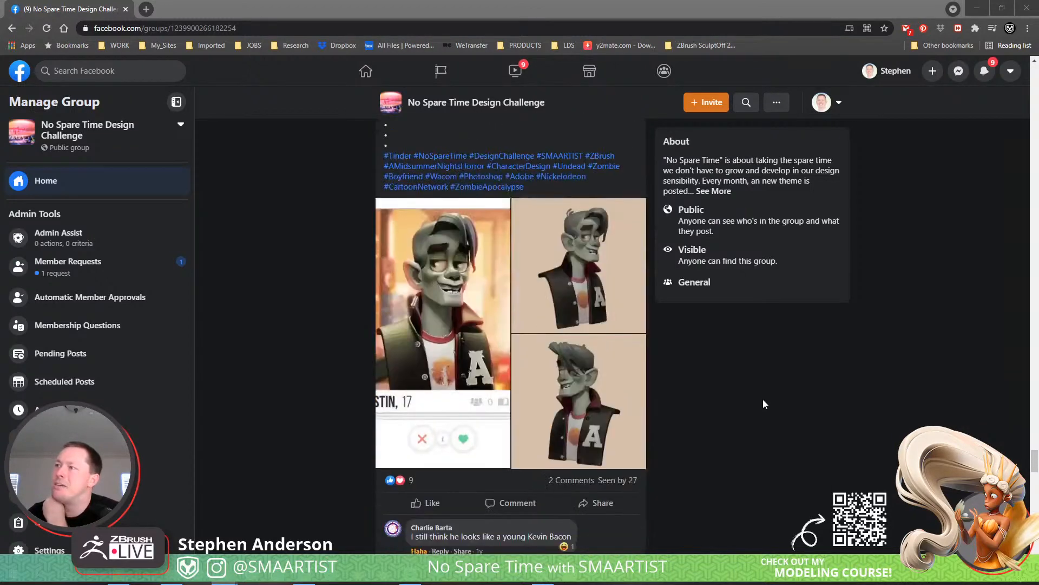
Examine the undead teen character post, view its portrait image enlarged, and close the browser tab to return to ZBrush
scroll(763, 404, "up", 1)
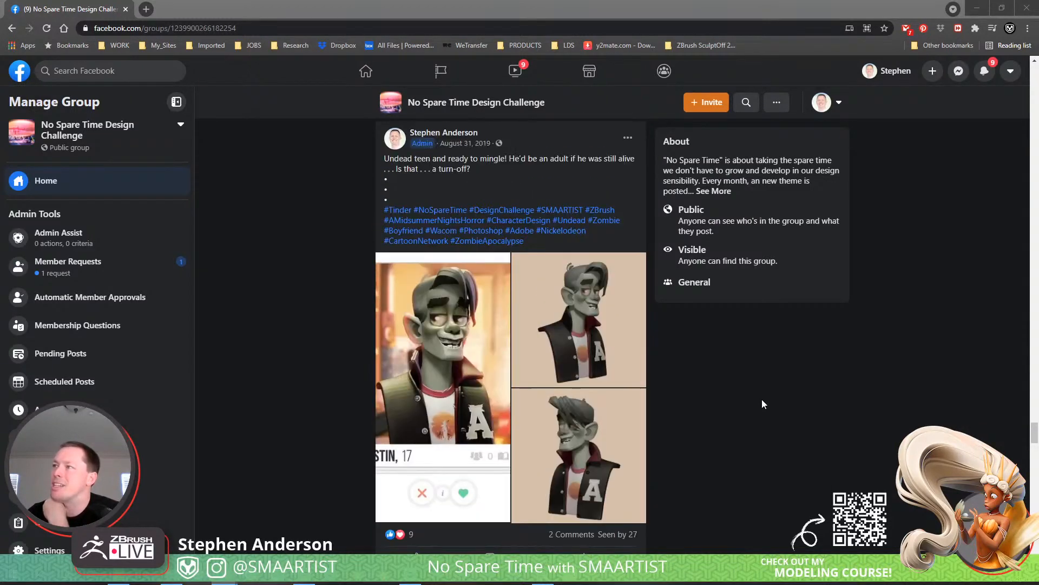
scroll(760, 404, "down", 3)
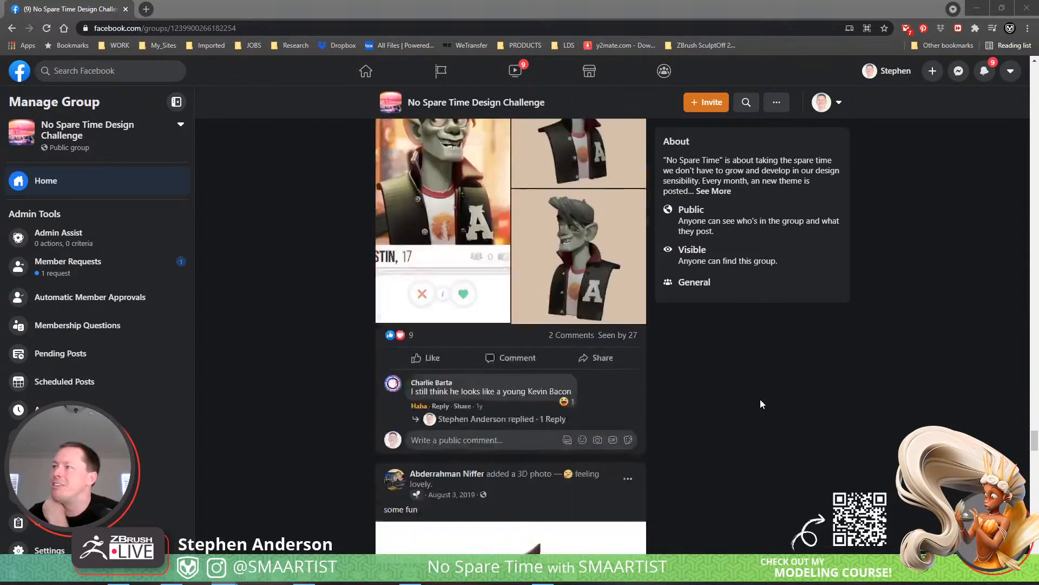
scroll(760, 403, "up", 7)
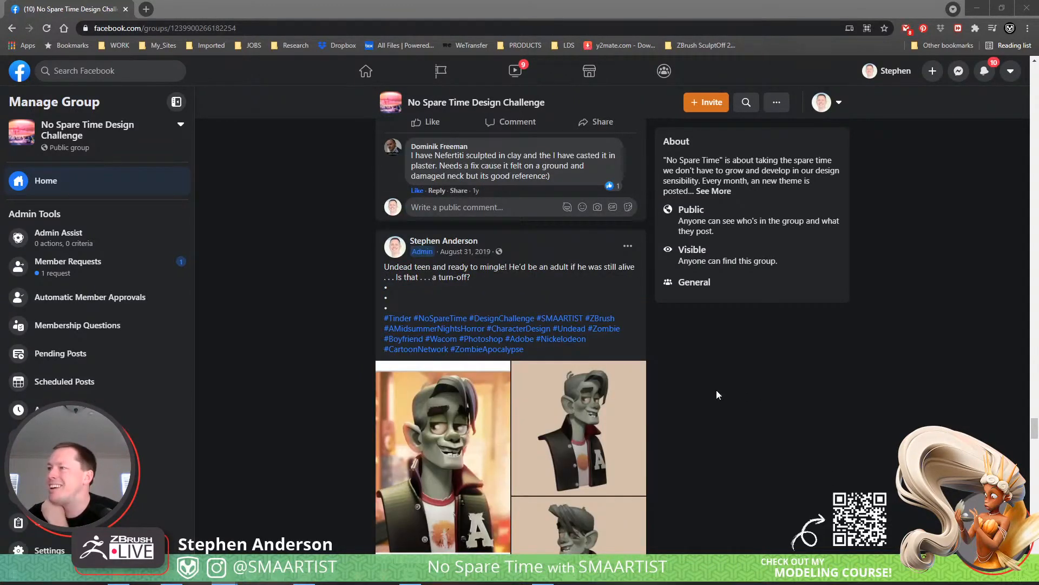
scroll(718, 393, "down", 4)
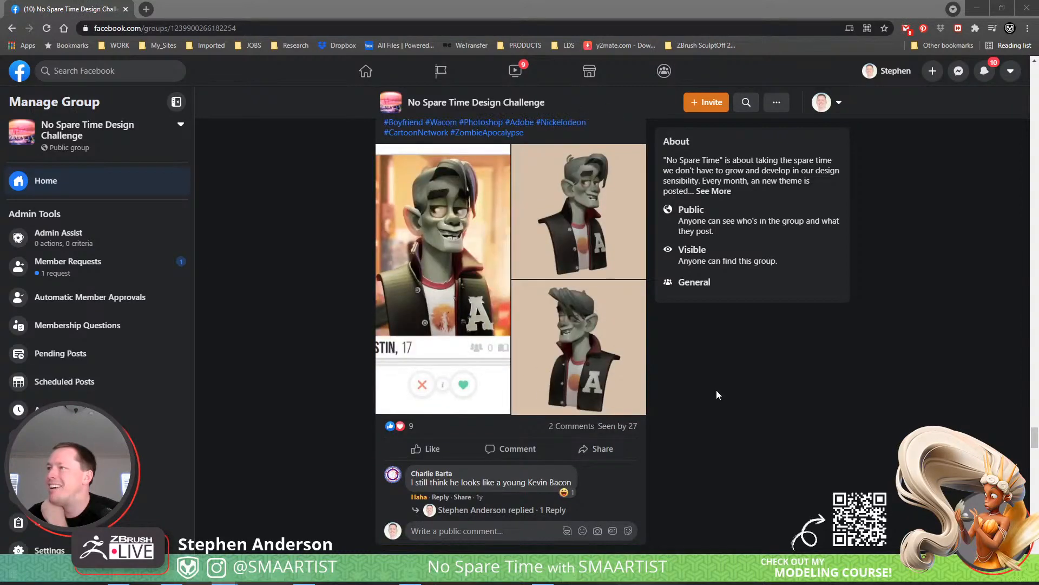
scroll(716, 389, "up", 3)
left_click(415, 326)
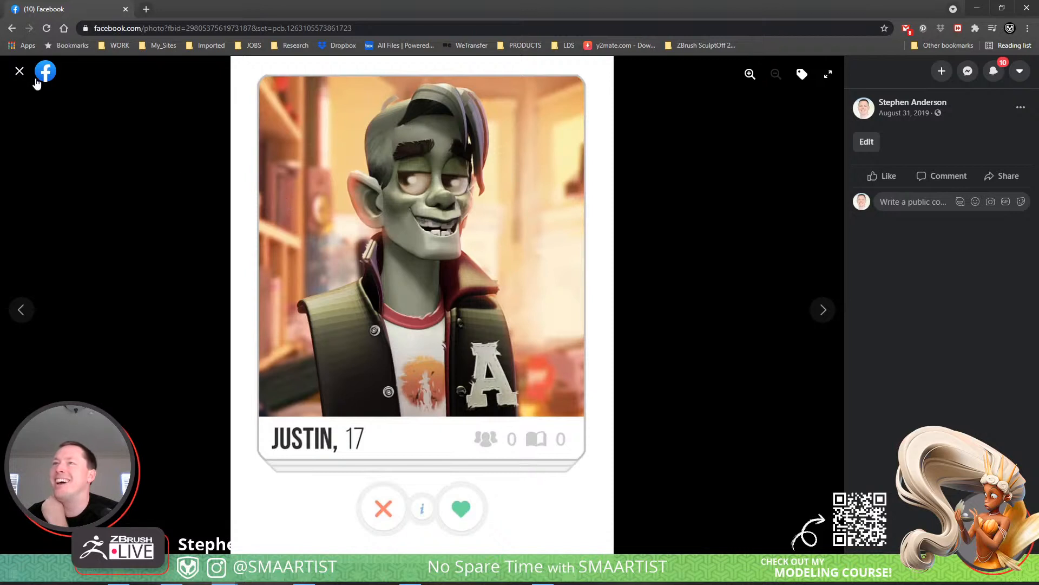
left_click(20, 71)
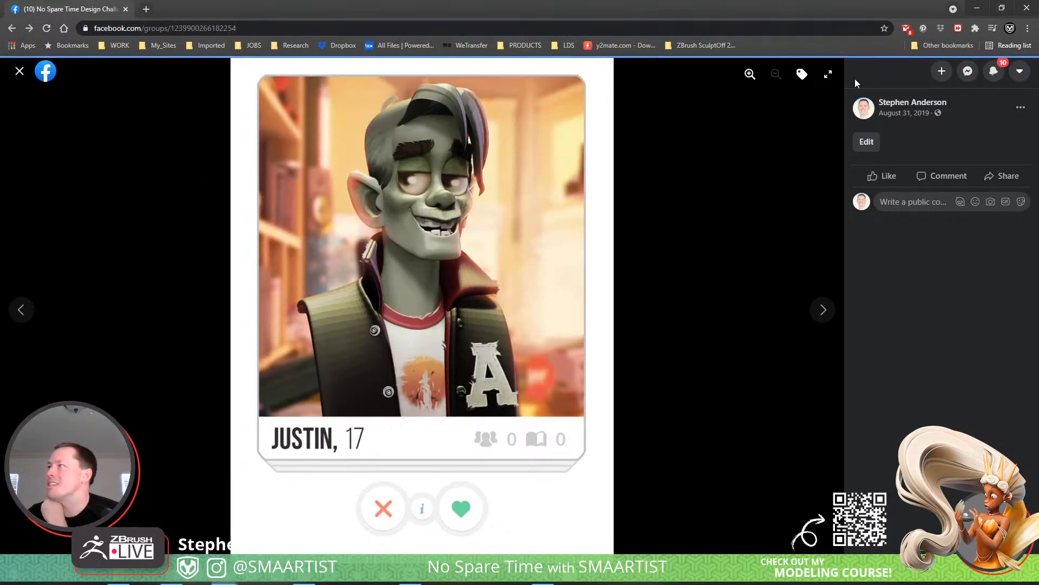
left_click(125, 9)
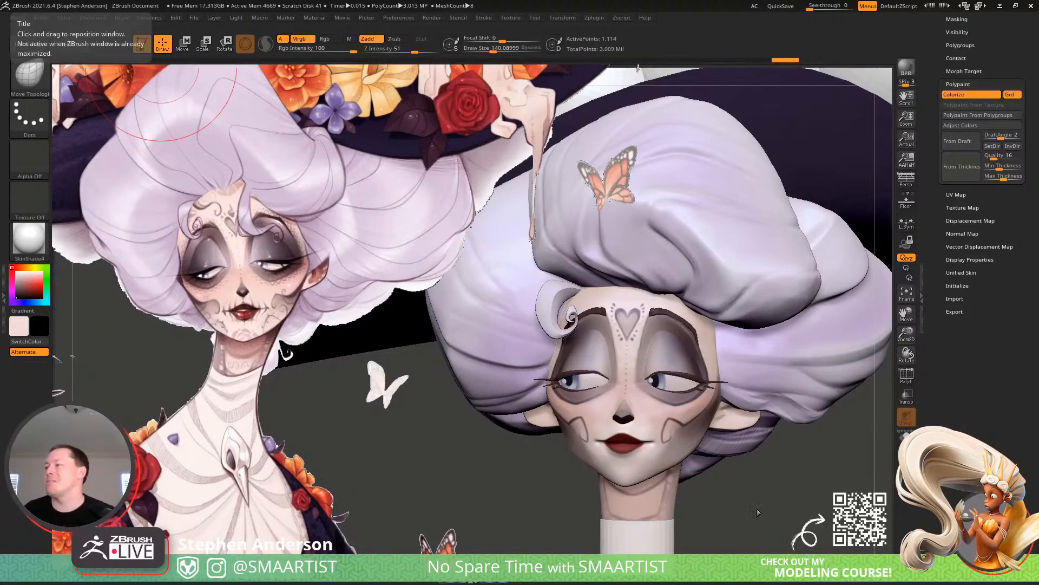
Shrink and reposition the Spotlight concept image to show the hat, figure and dress, and frame the model's hat and upper body beside it
key("space")
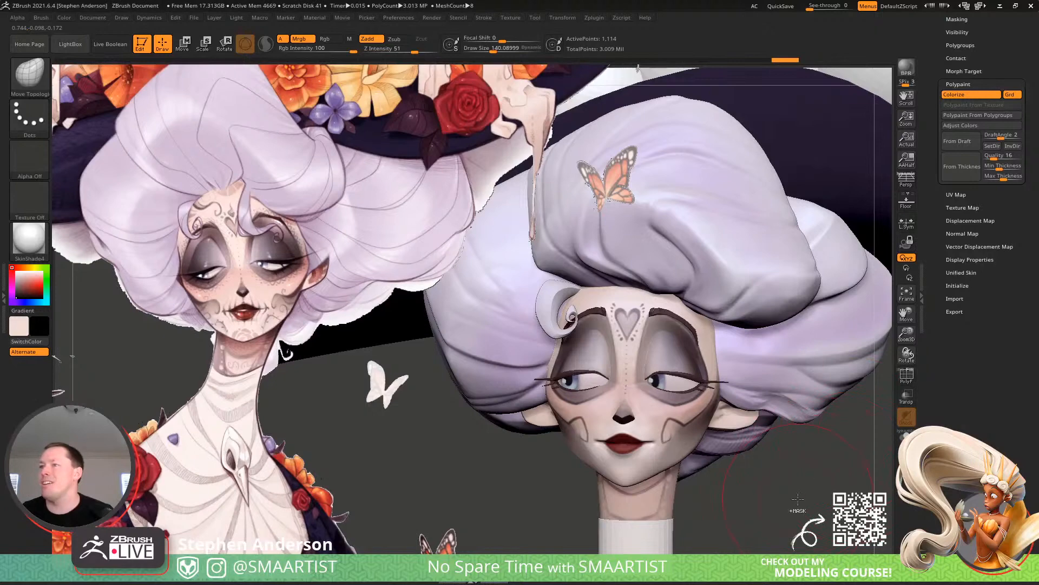
right_click_drag(788, 501, 757, 438, "ctrl")
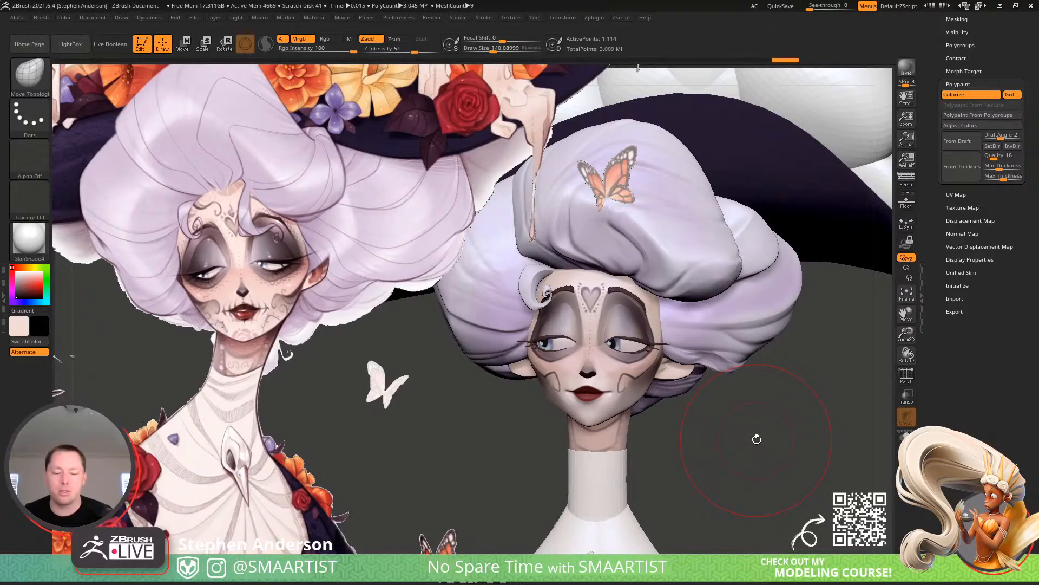
key("shift+z")
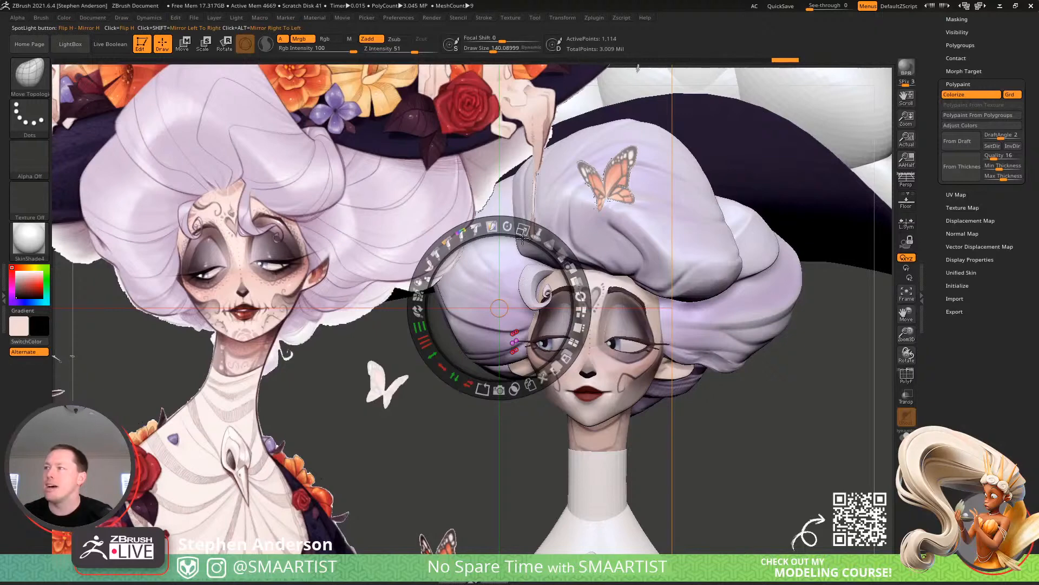
left_click_drag(522, 233, 482, 233)
left_click_drag(526, 284, 409, 221)
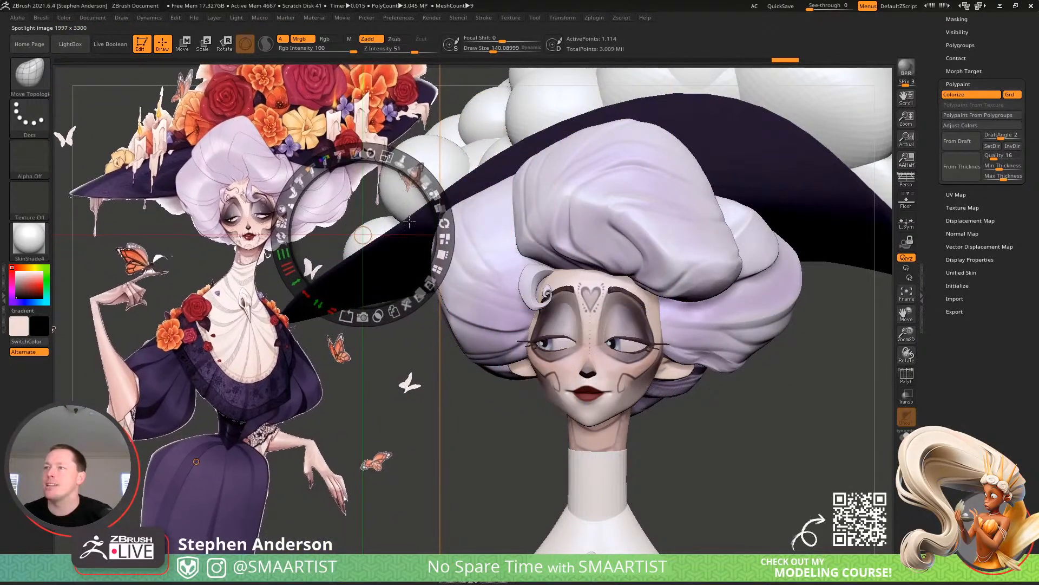
key("z")
right_click_drag(726, 421, 728, 354, "alt")
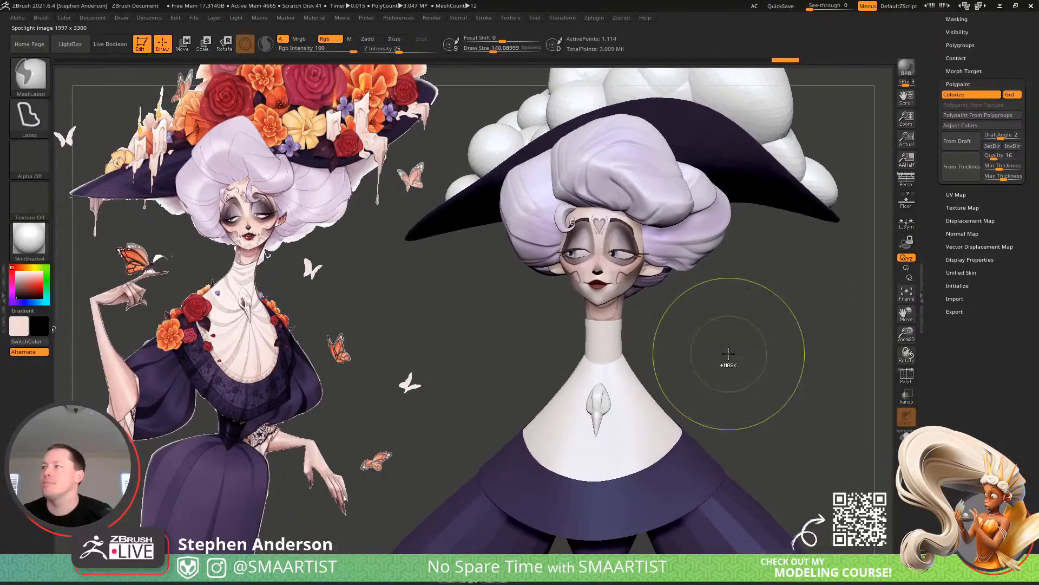